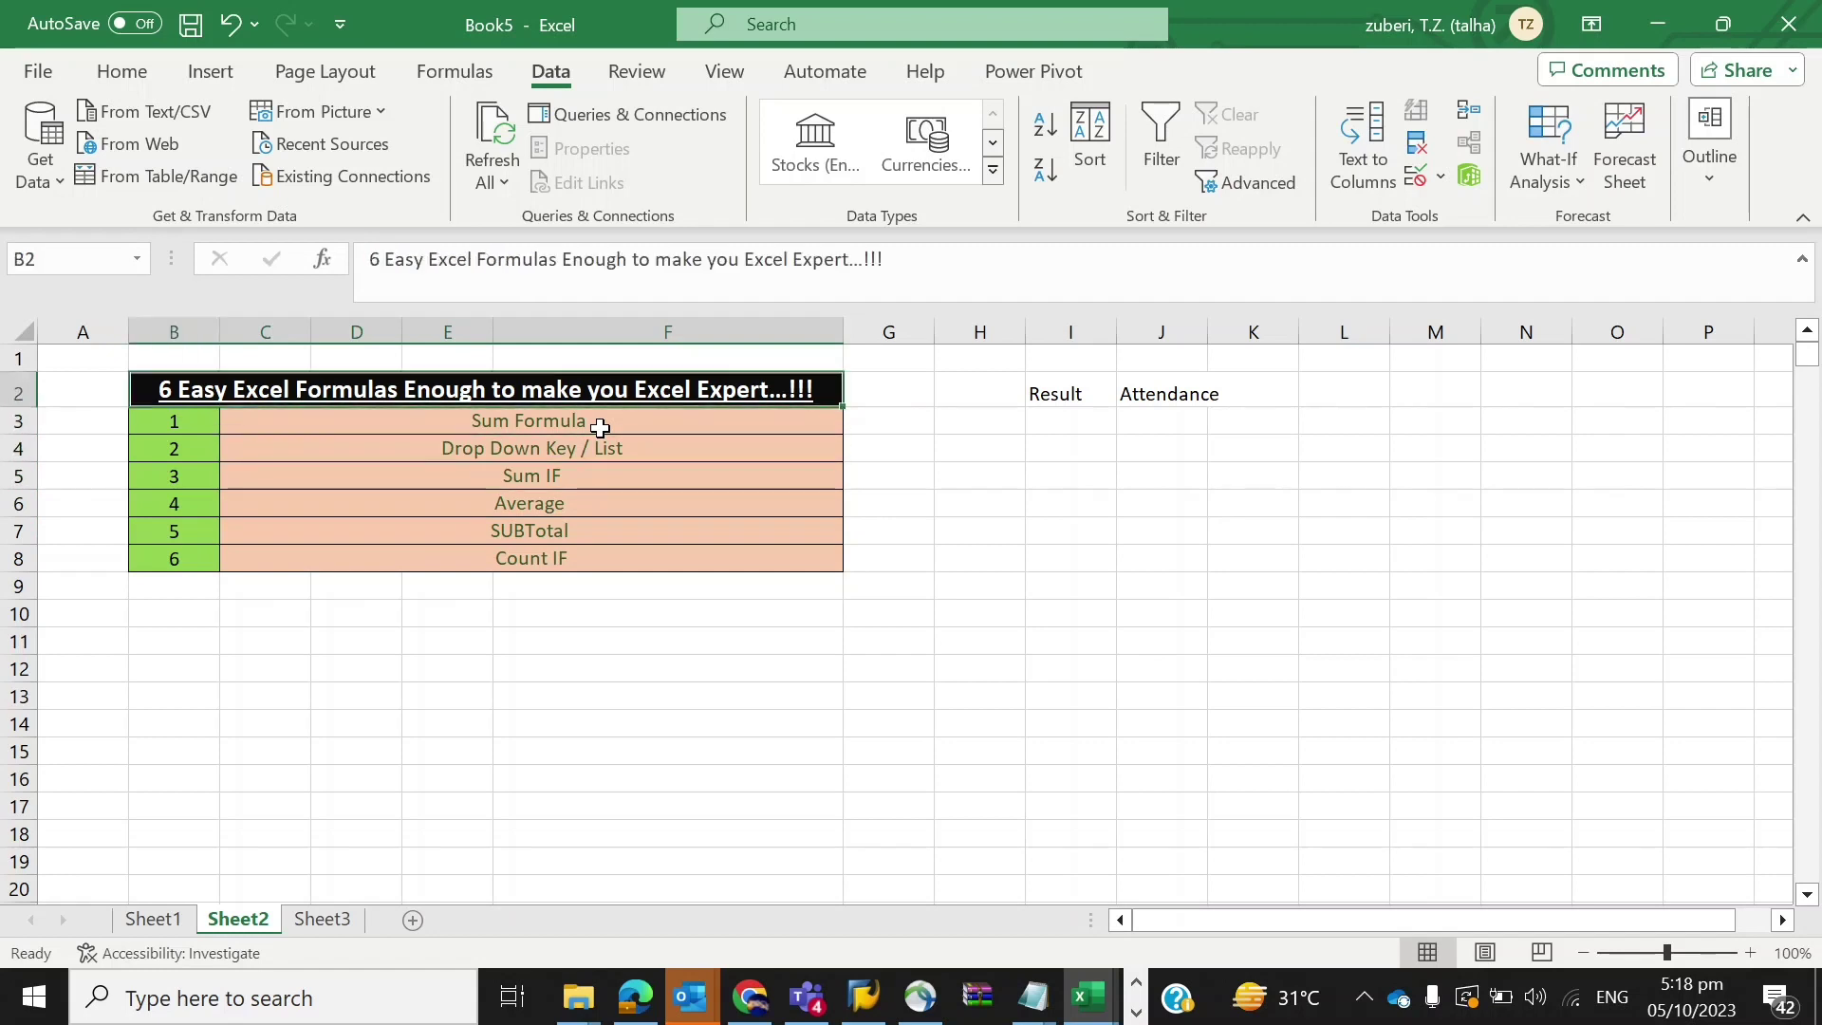
Review the six formula topics listed under the title on Sheet2, from Sum Formula to Count IF.
key(Down)
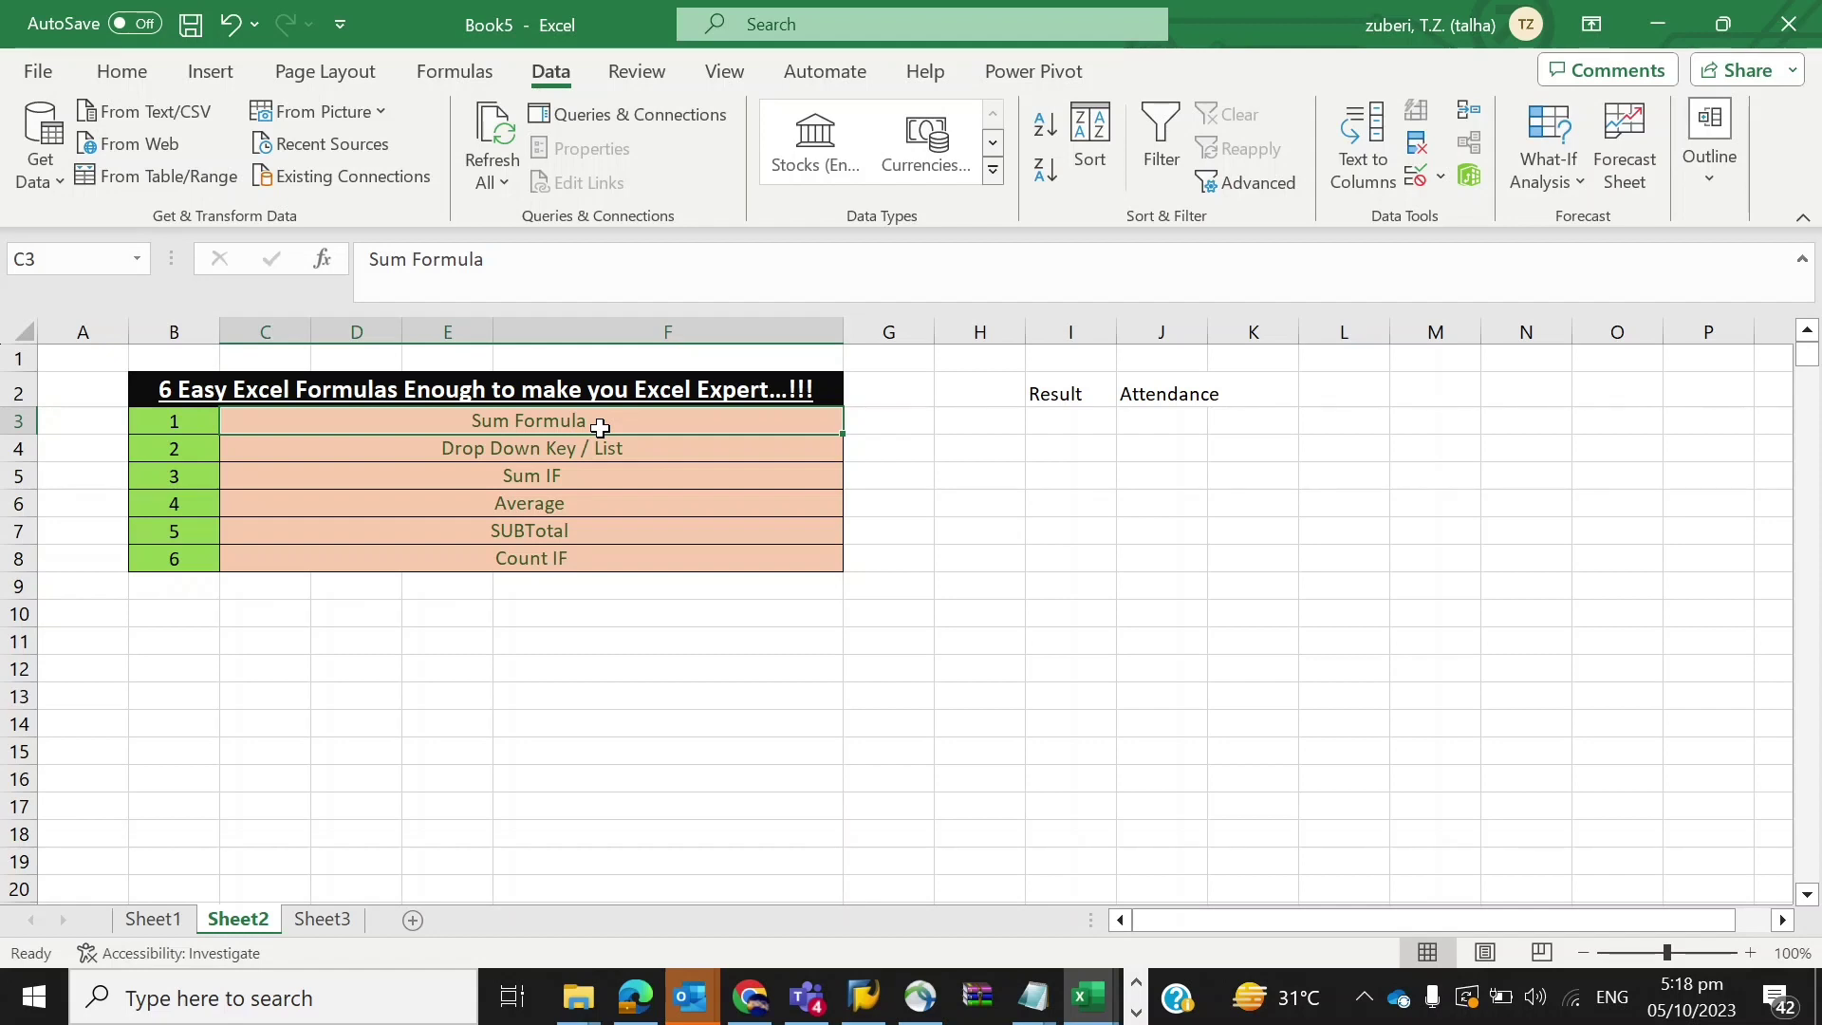
click(313, 389)
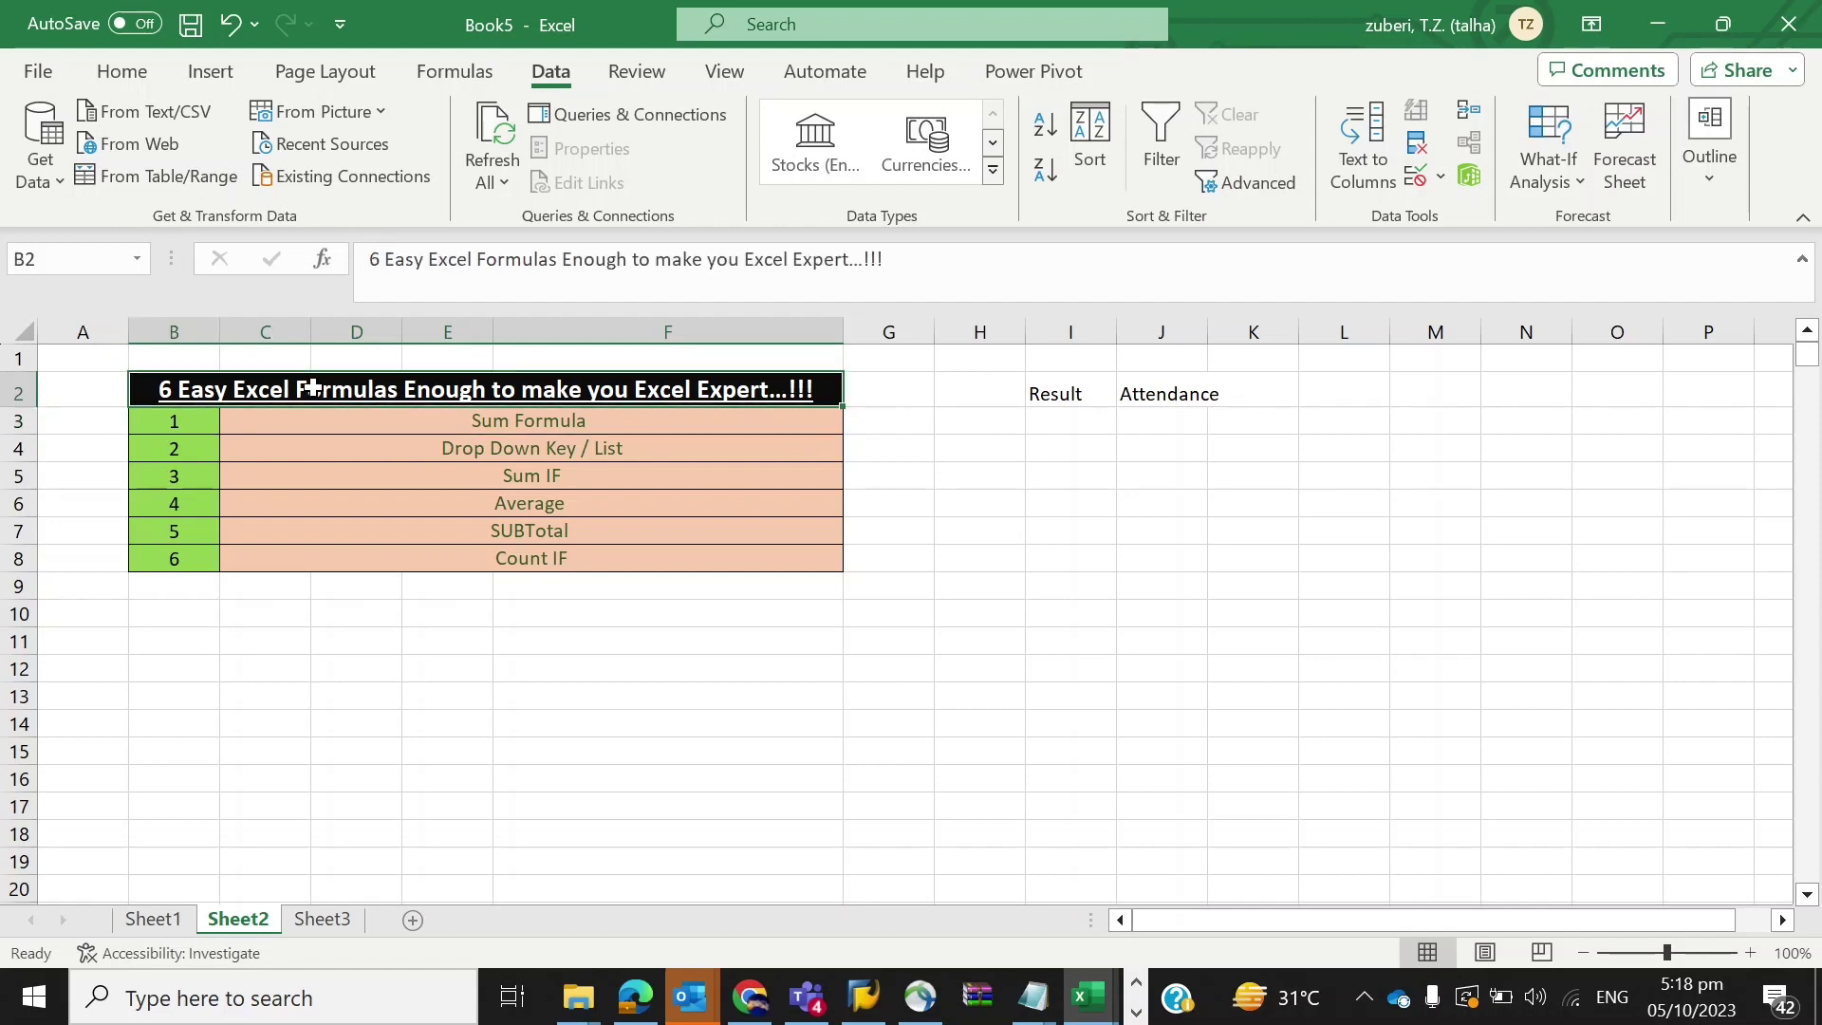
click(413, 432)
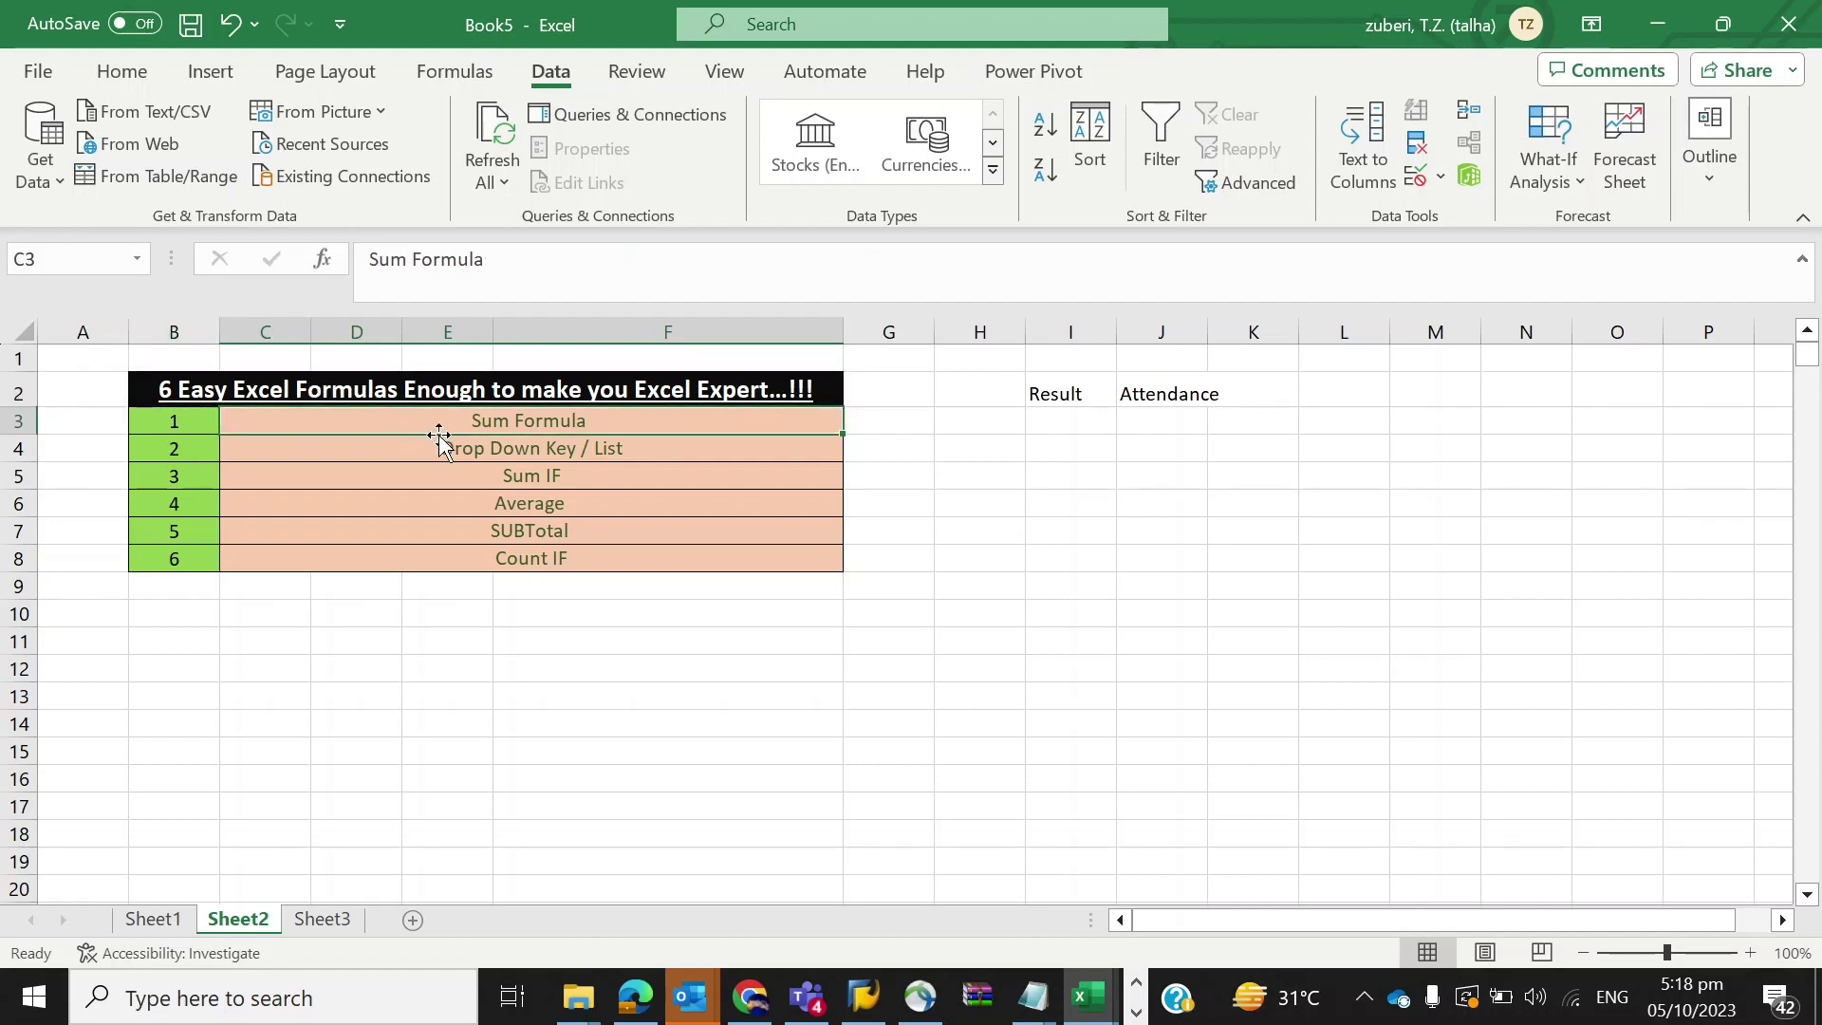
click(692, 459)
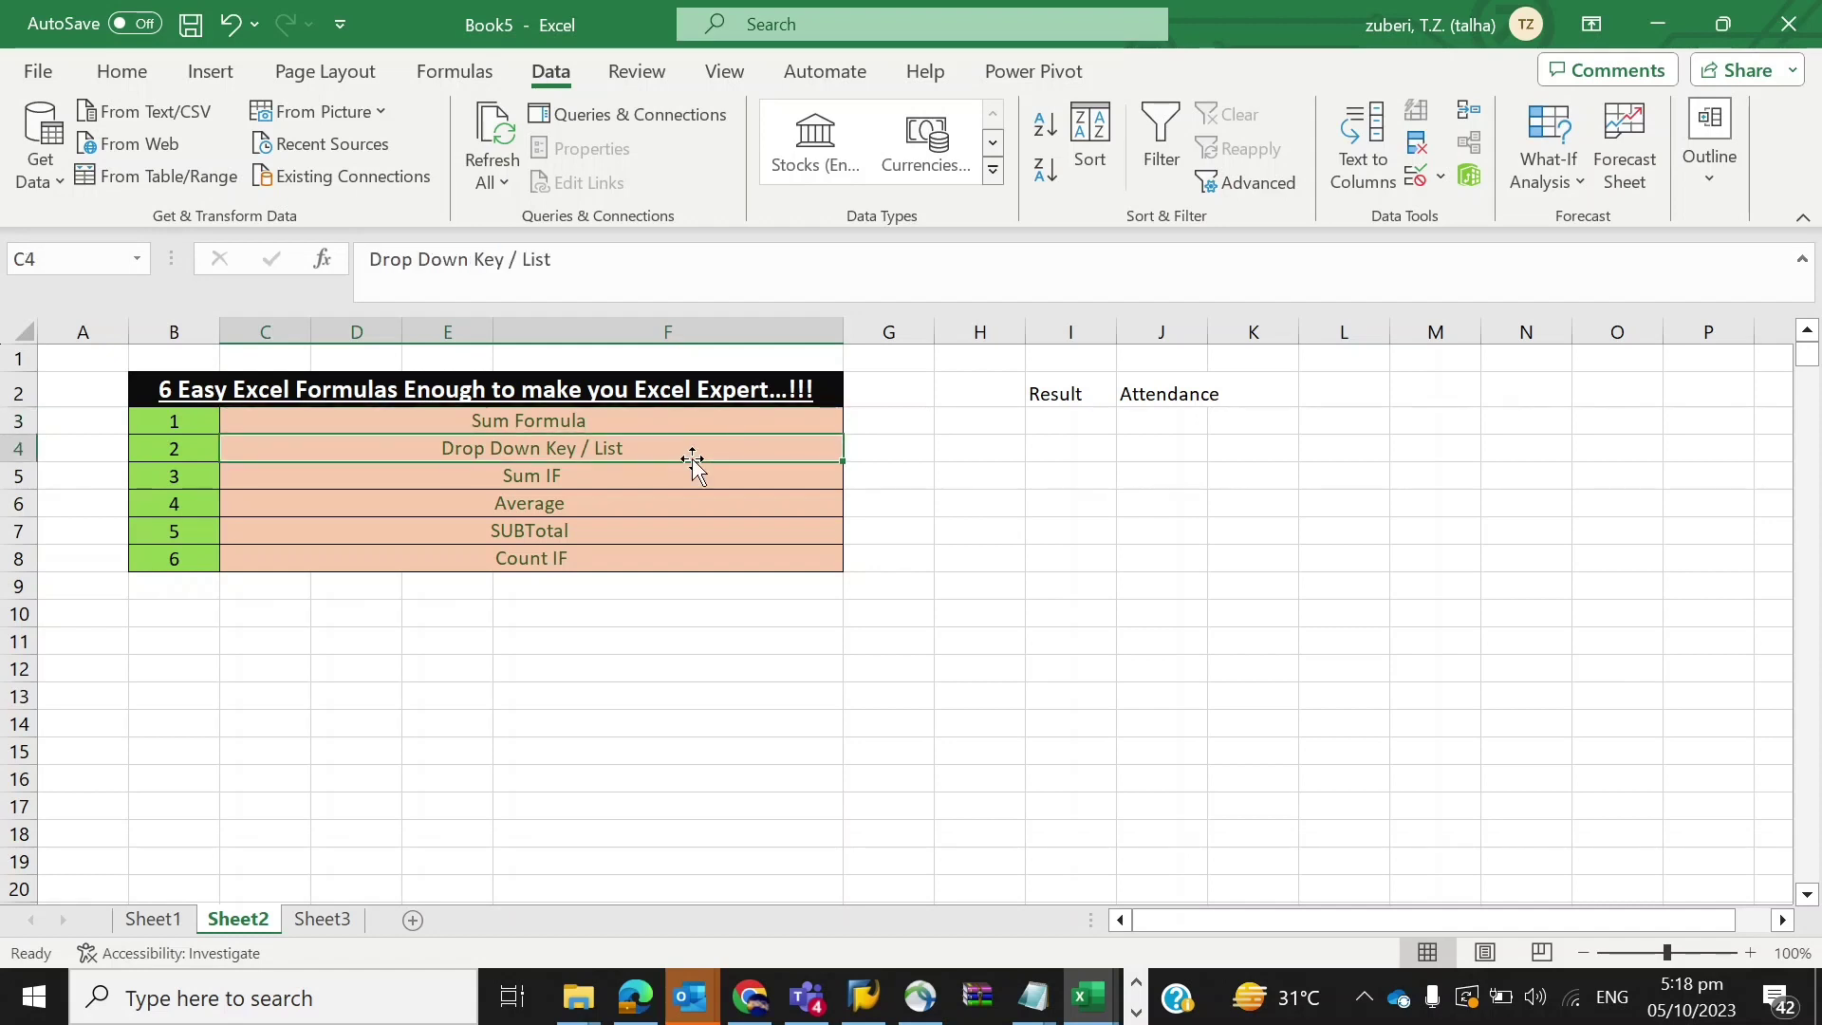
click(587, 477)
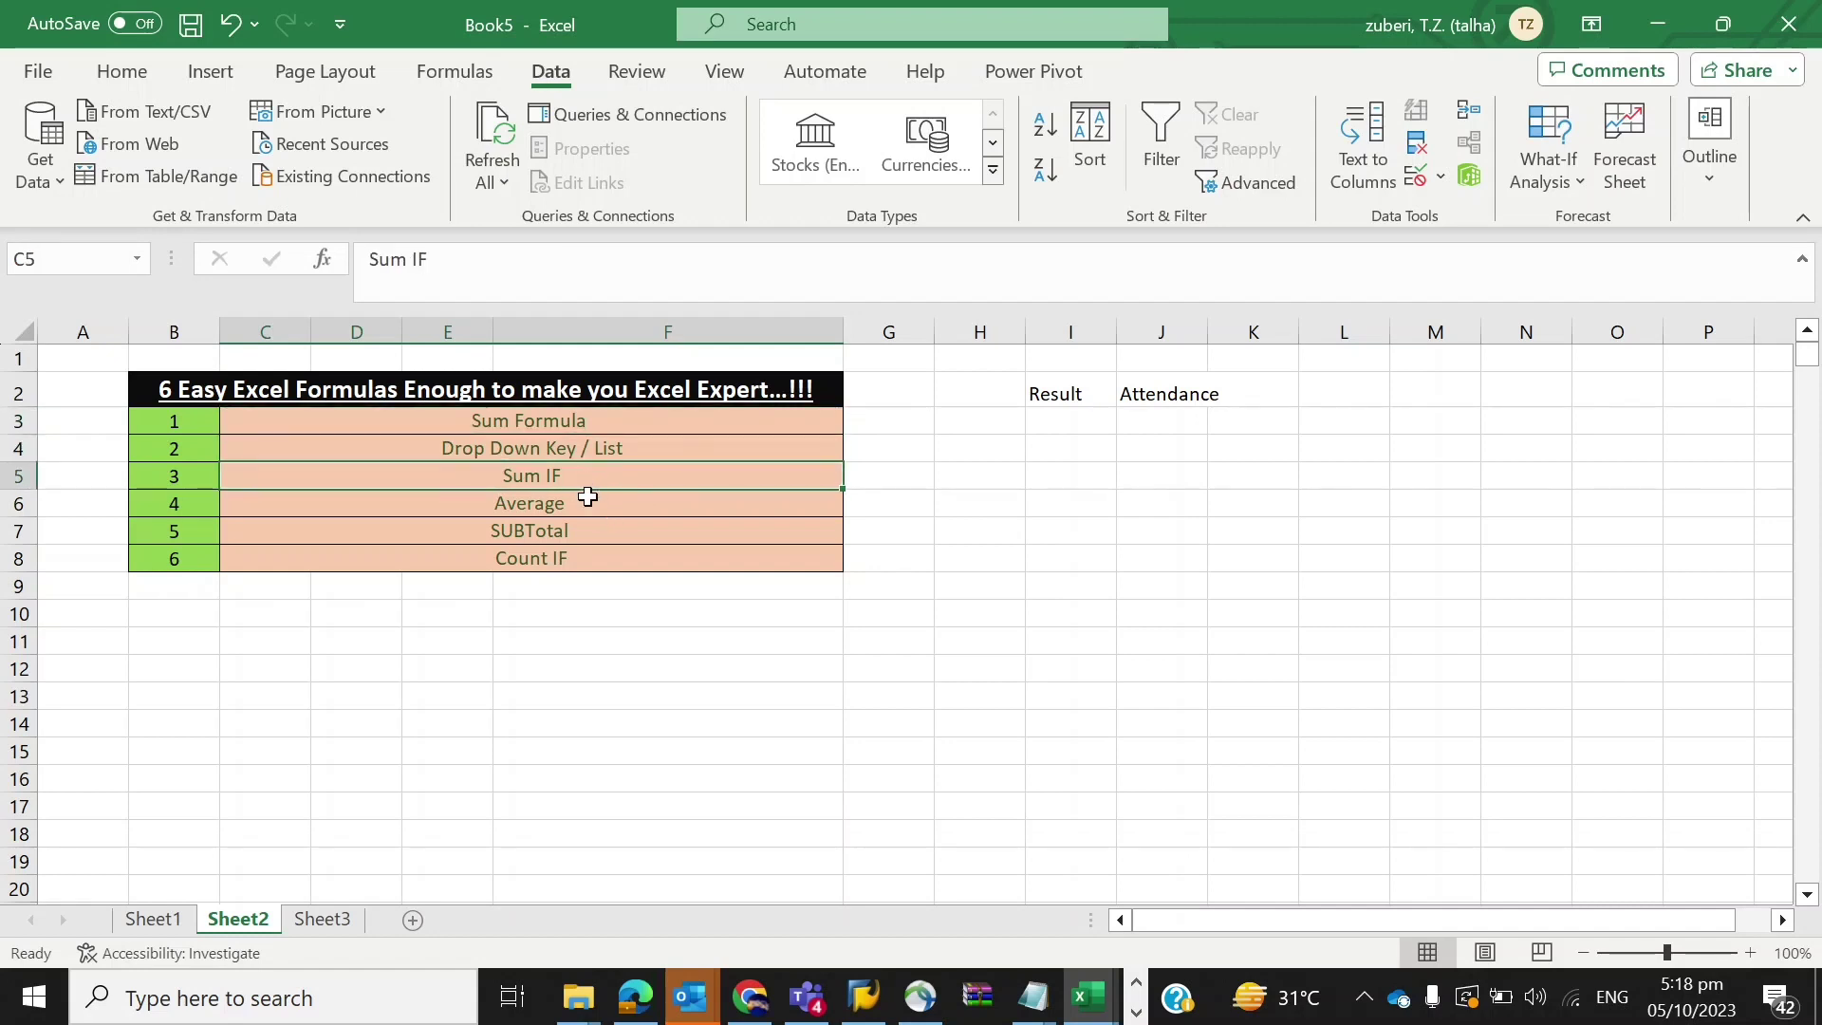
click(591, 504)
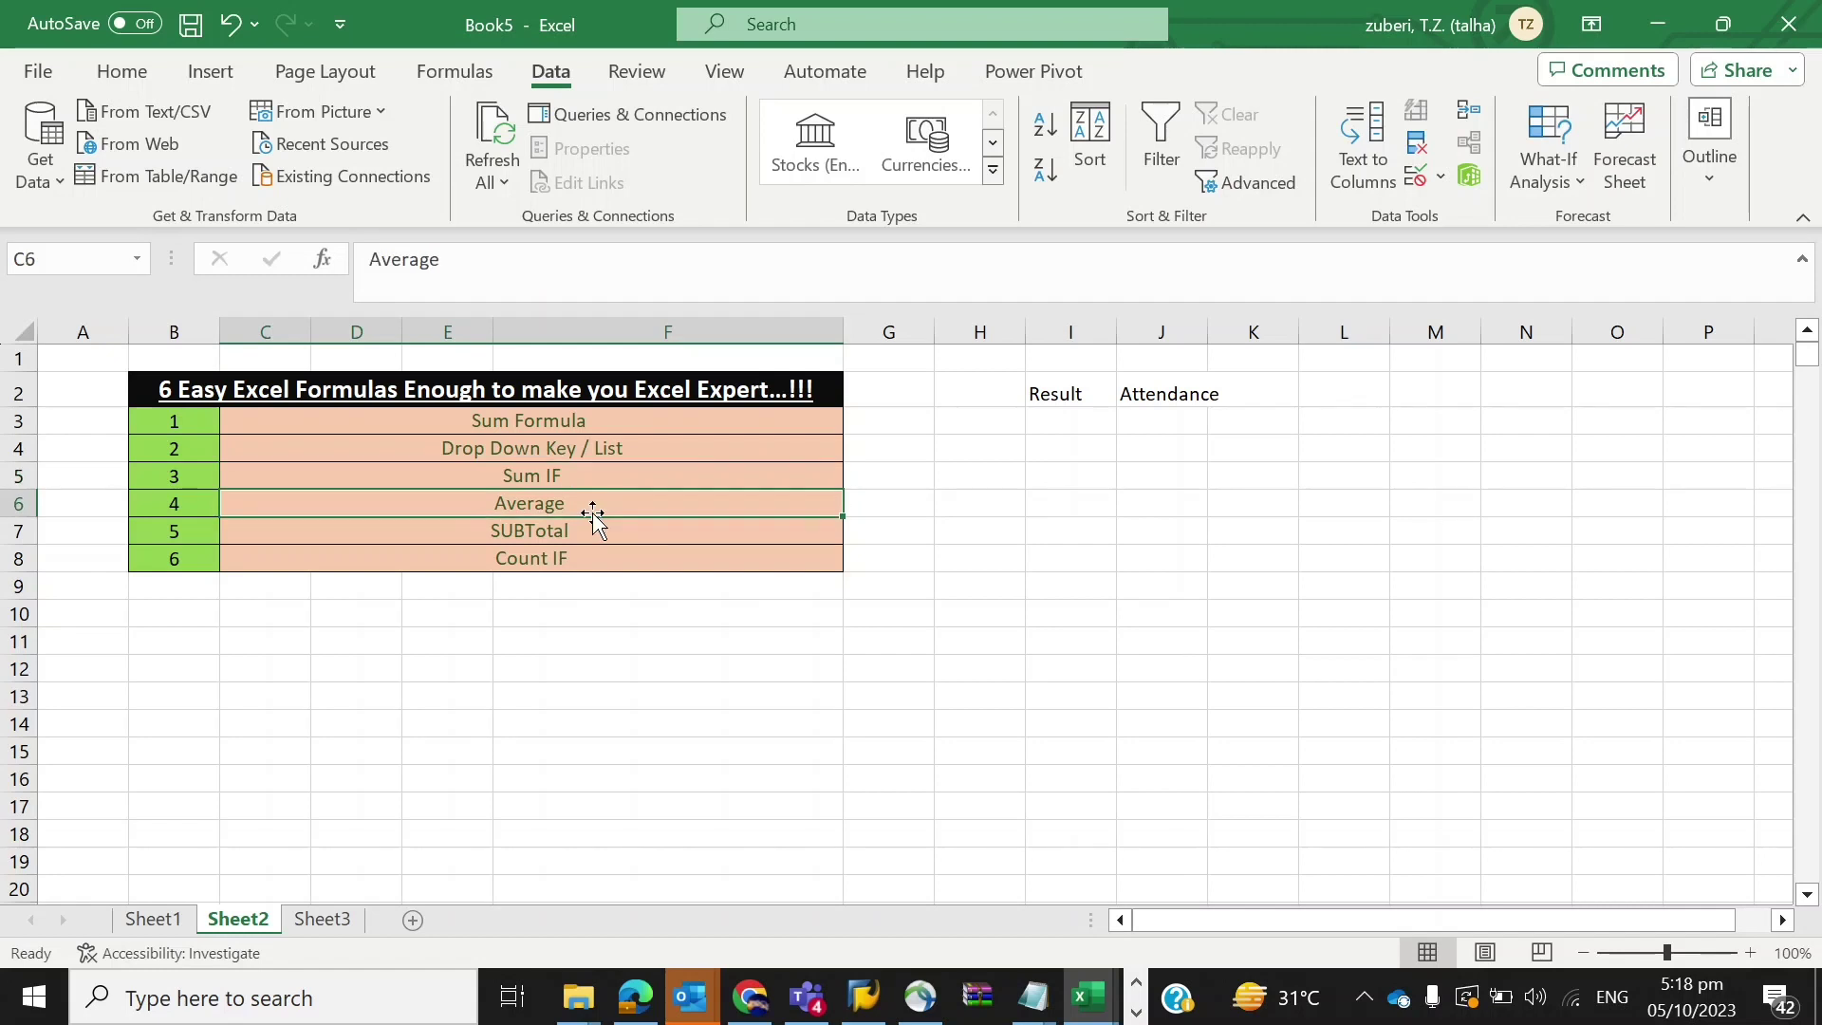
click(589, 535)
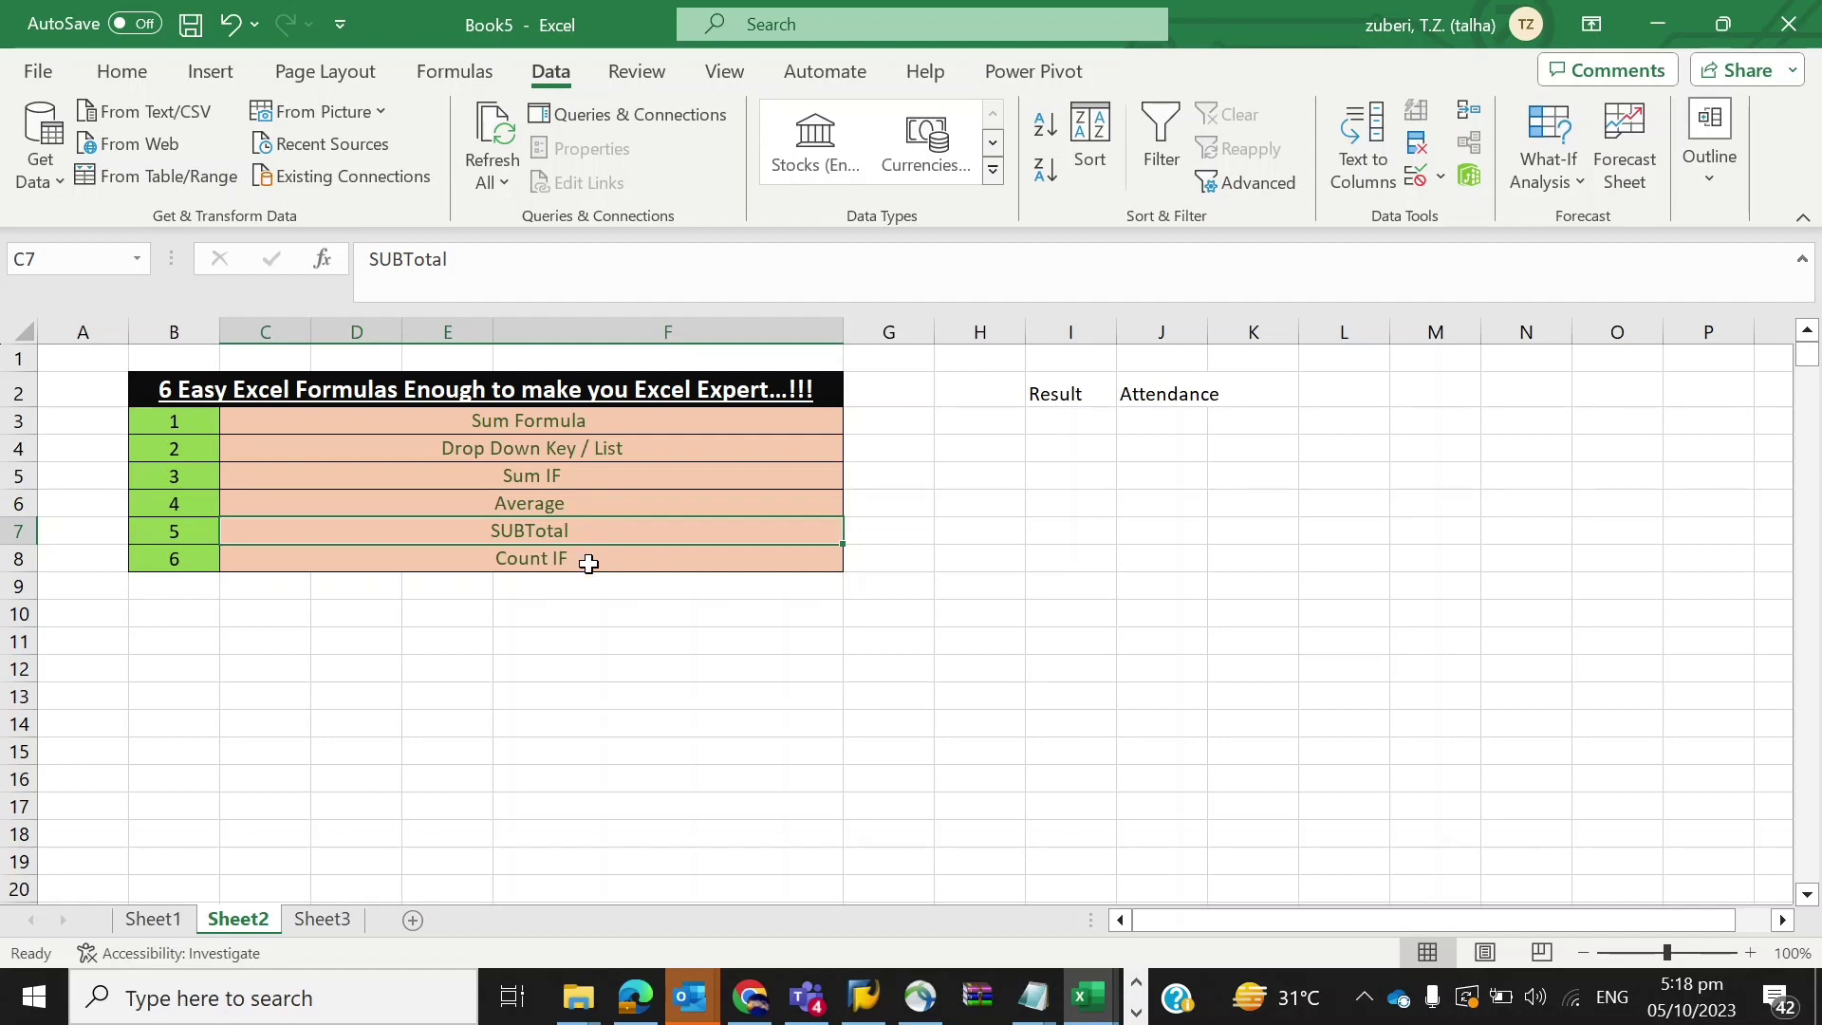
click(588, 564)
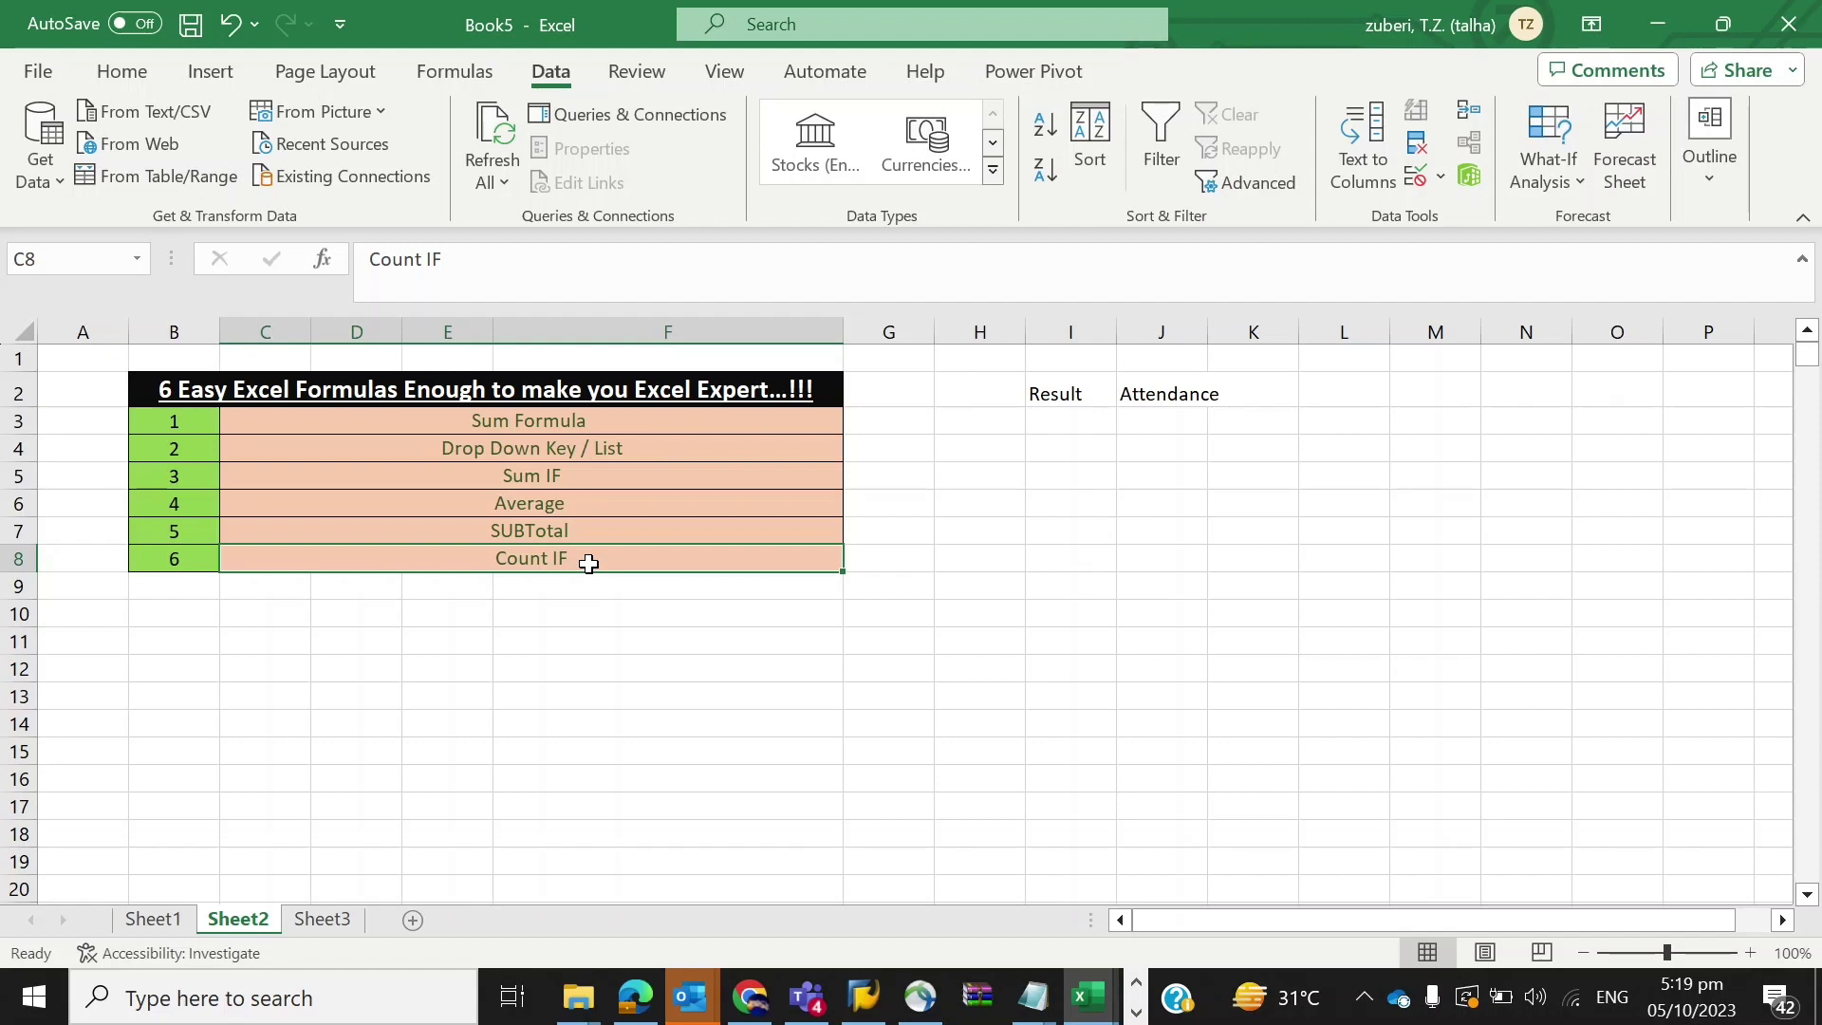
click(579, 422)
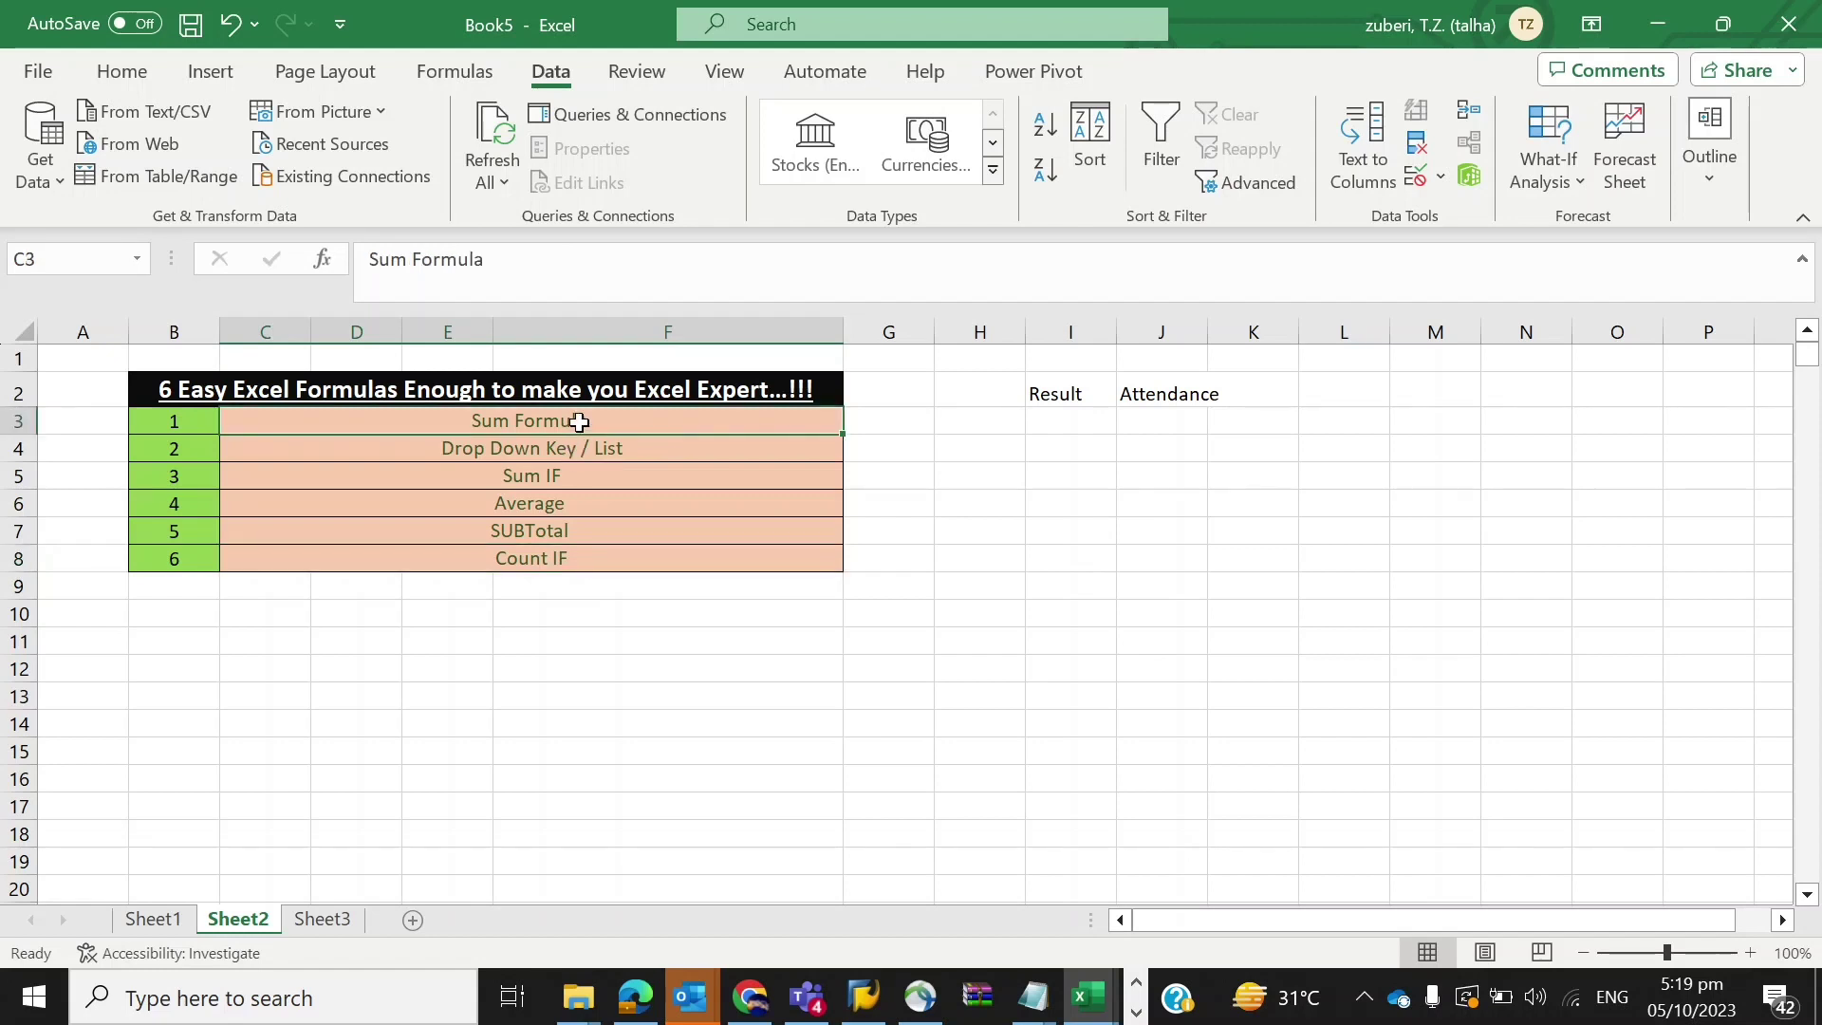
key(ctrl+shift+Down)
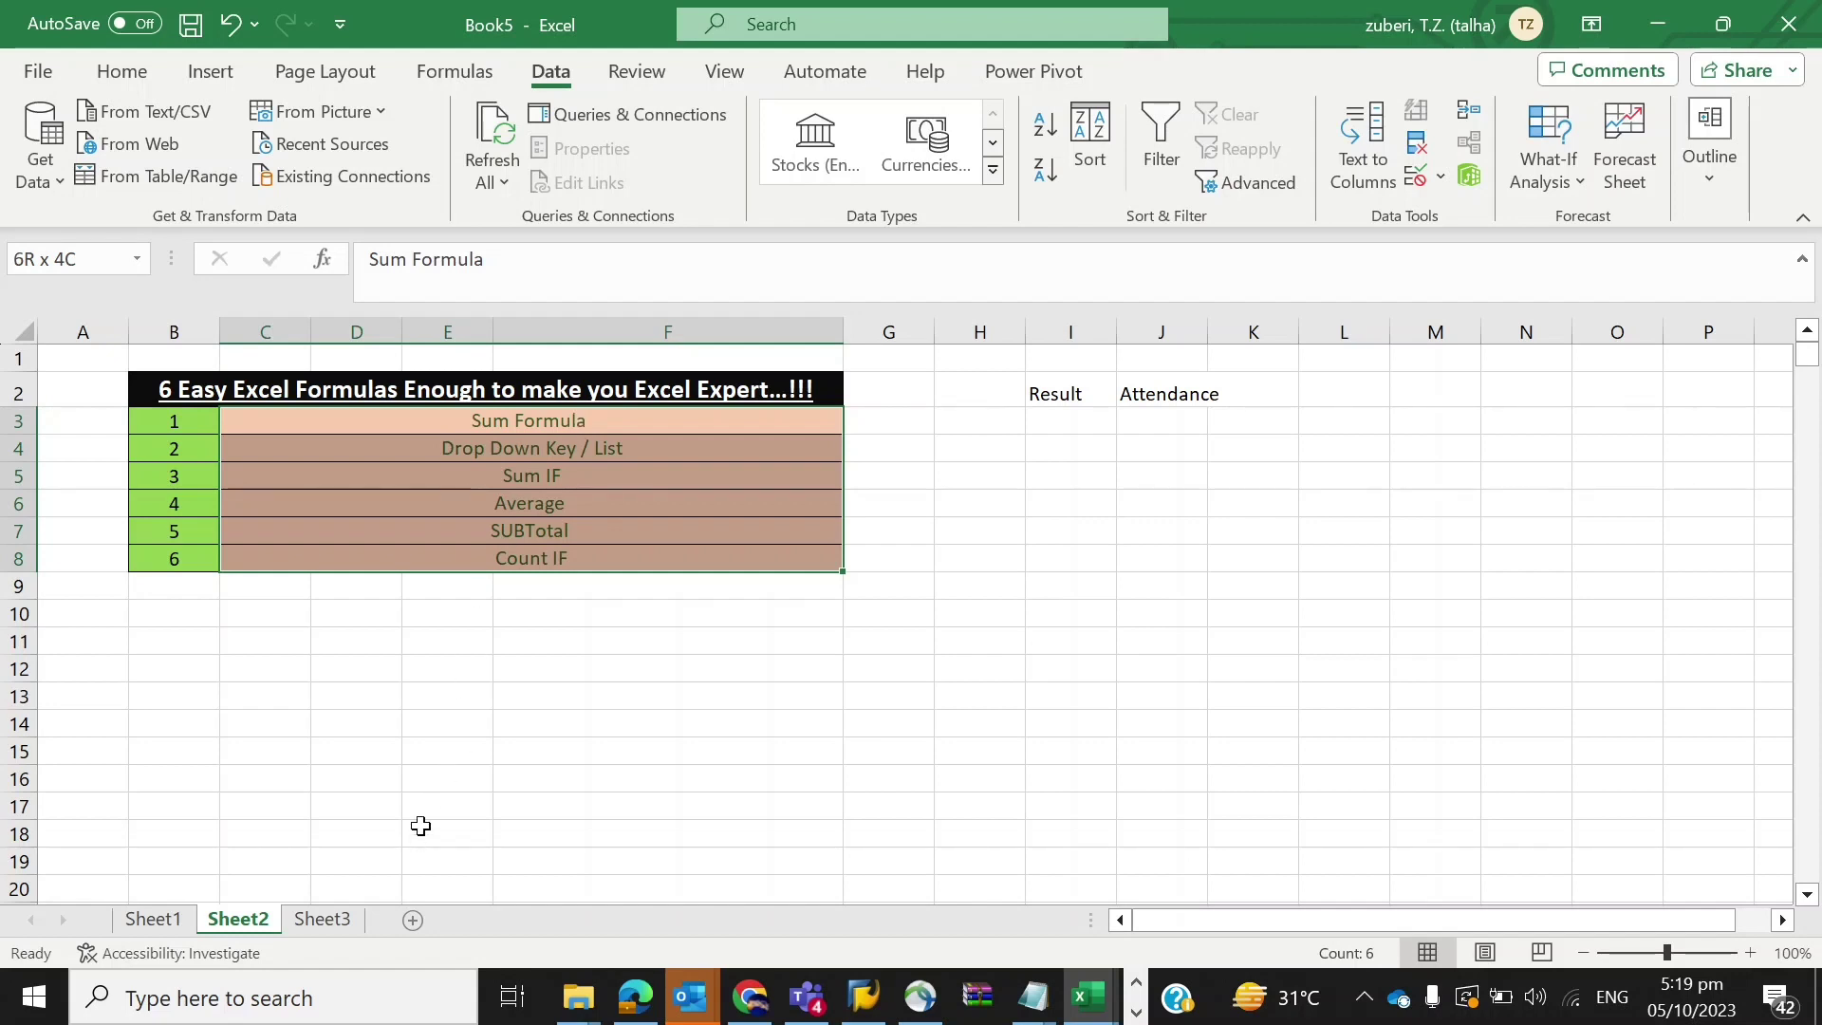
click(583, 643)
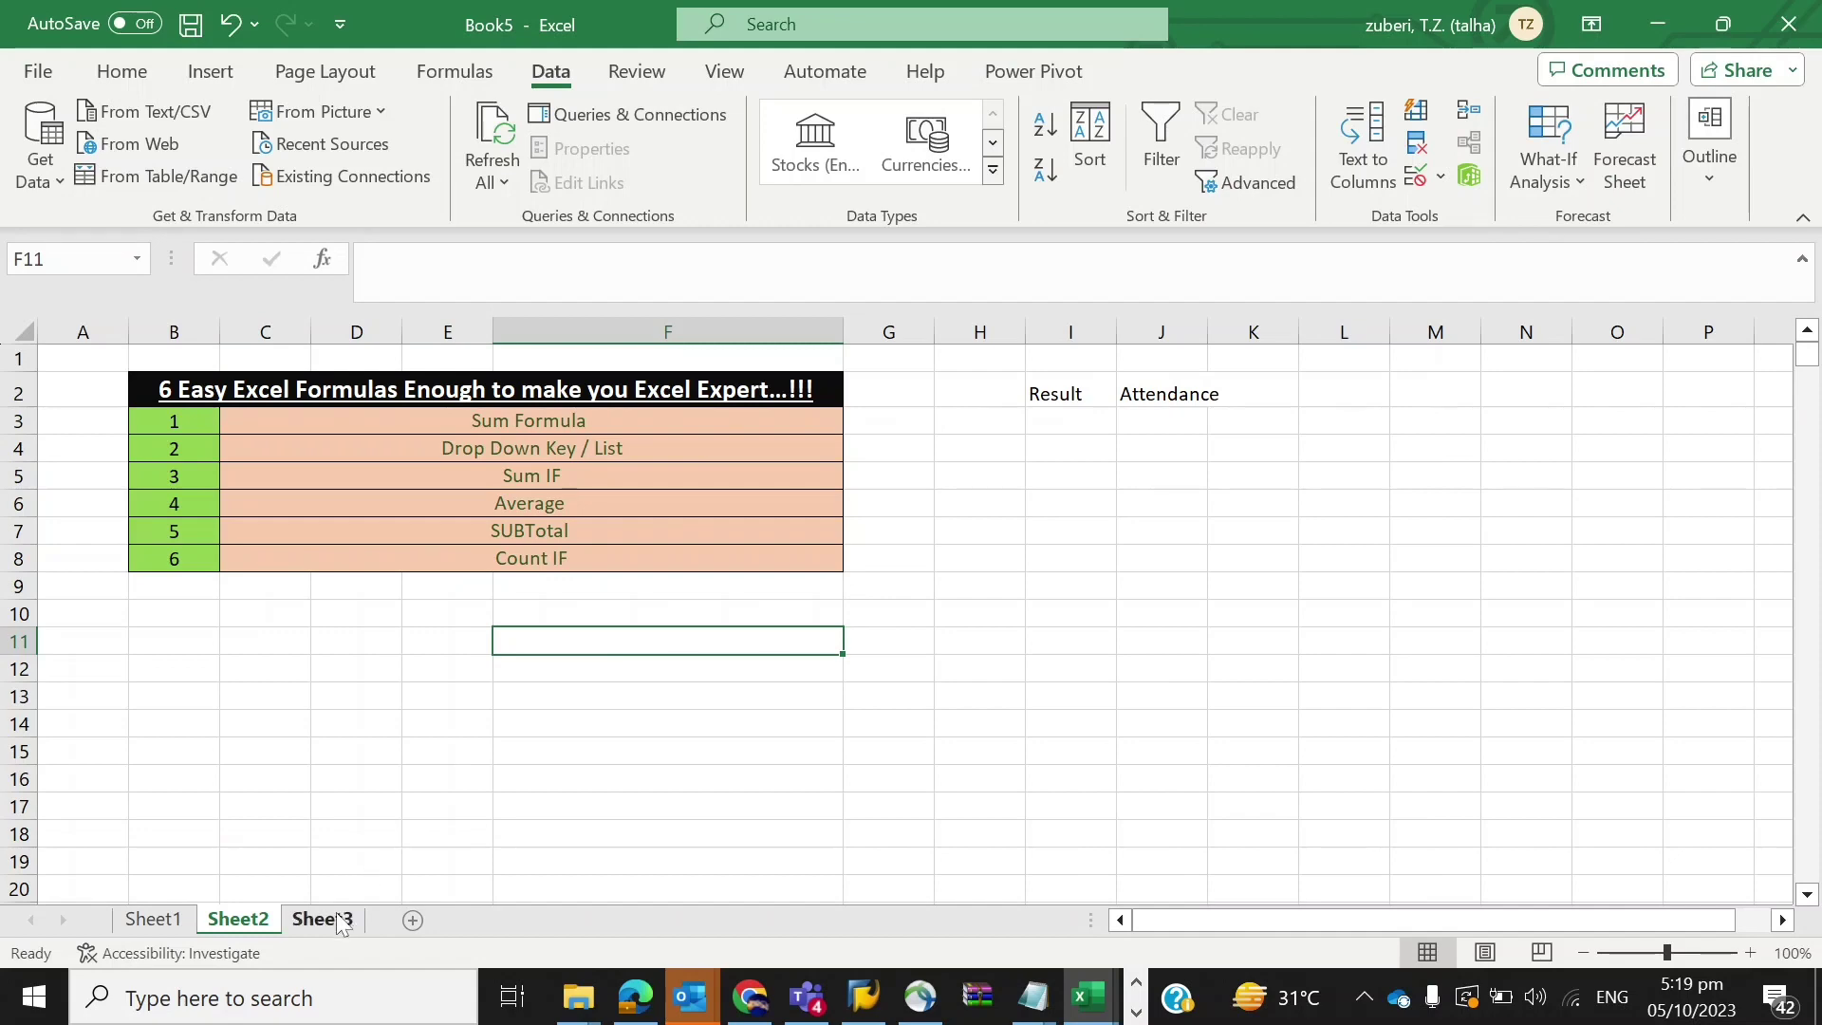
On Sheet3, clear the existing total from cell C9 in the Amount column.
click(341, 922)
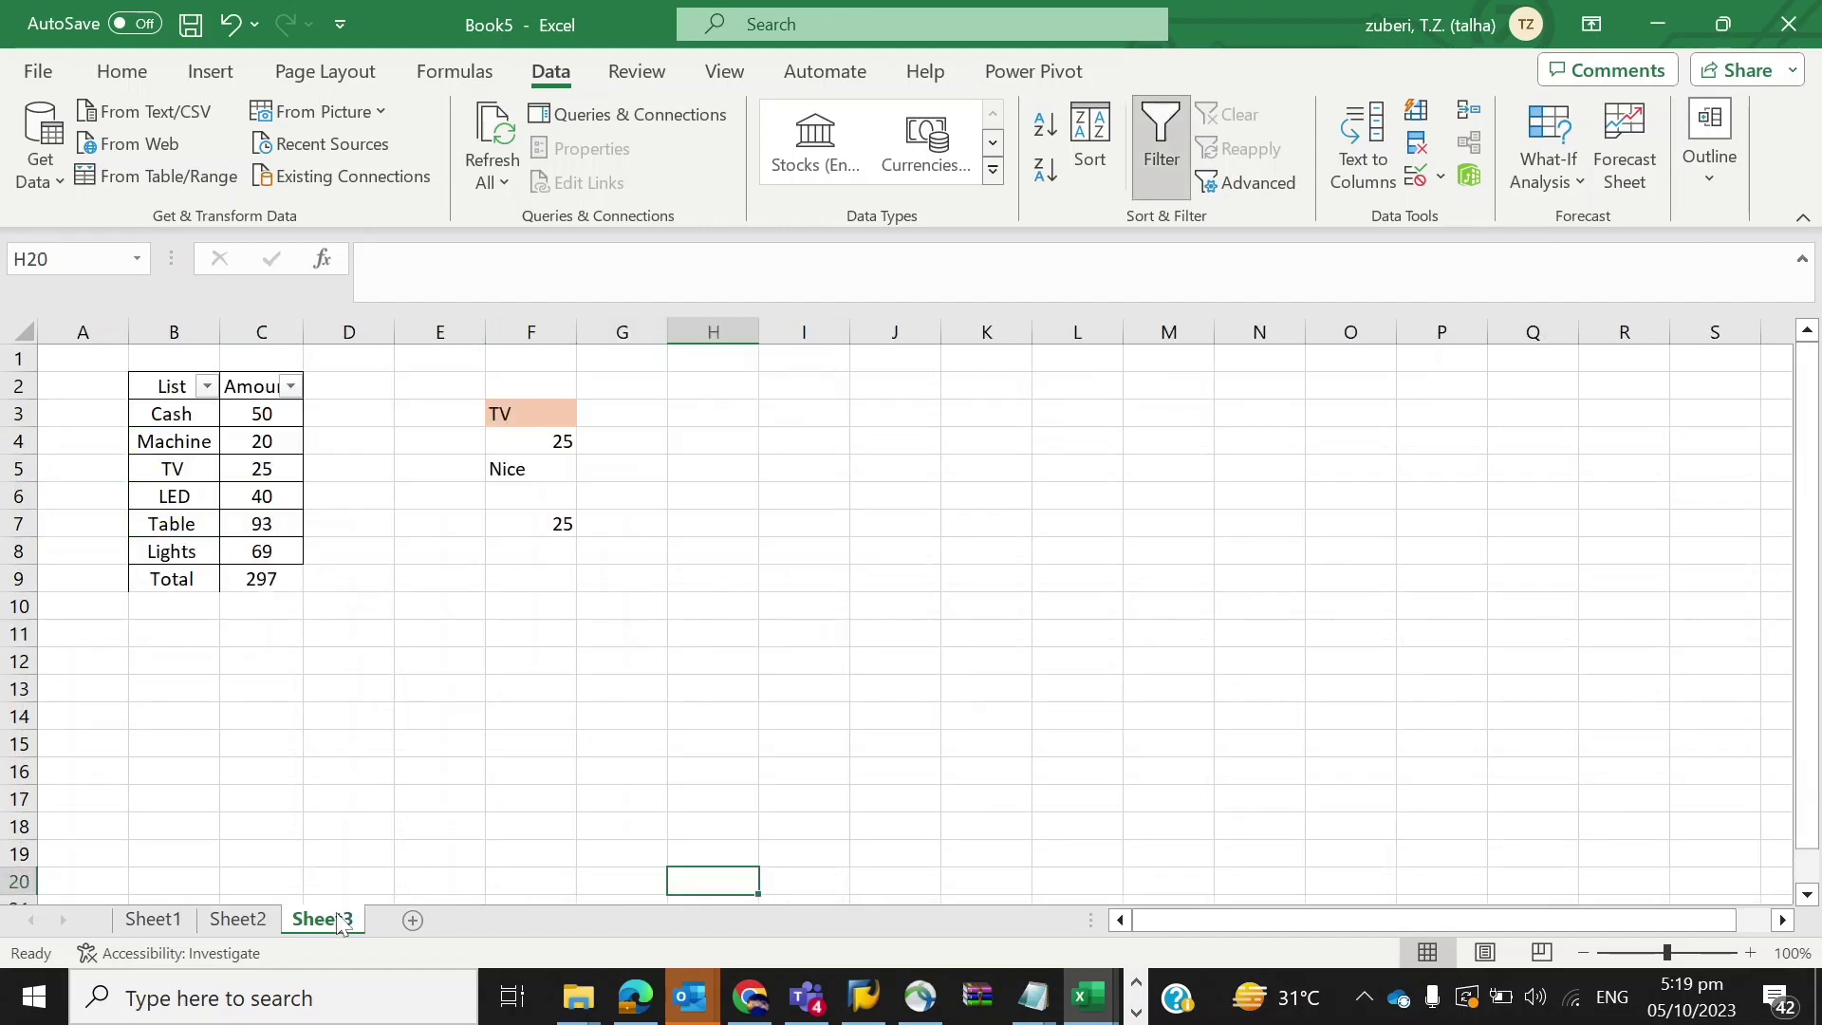
click(285, 574)
double_click(285, 575)
key(Return)
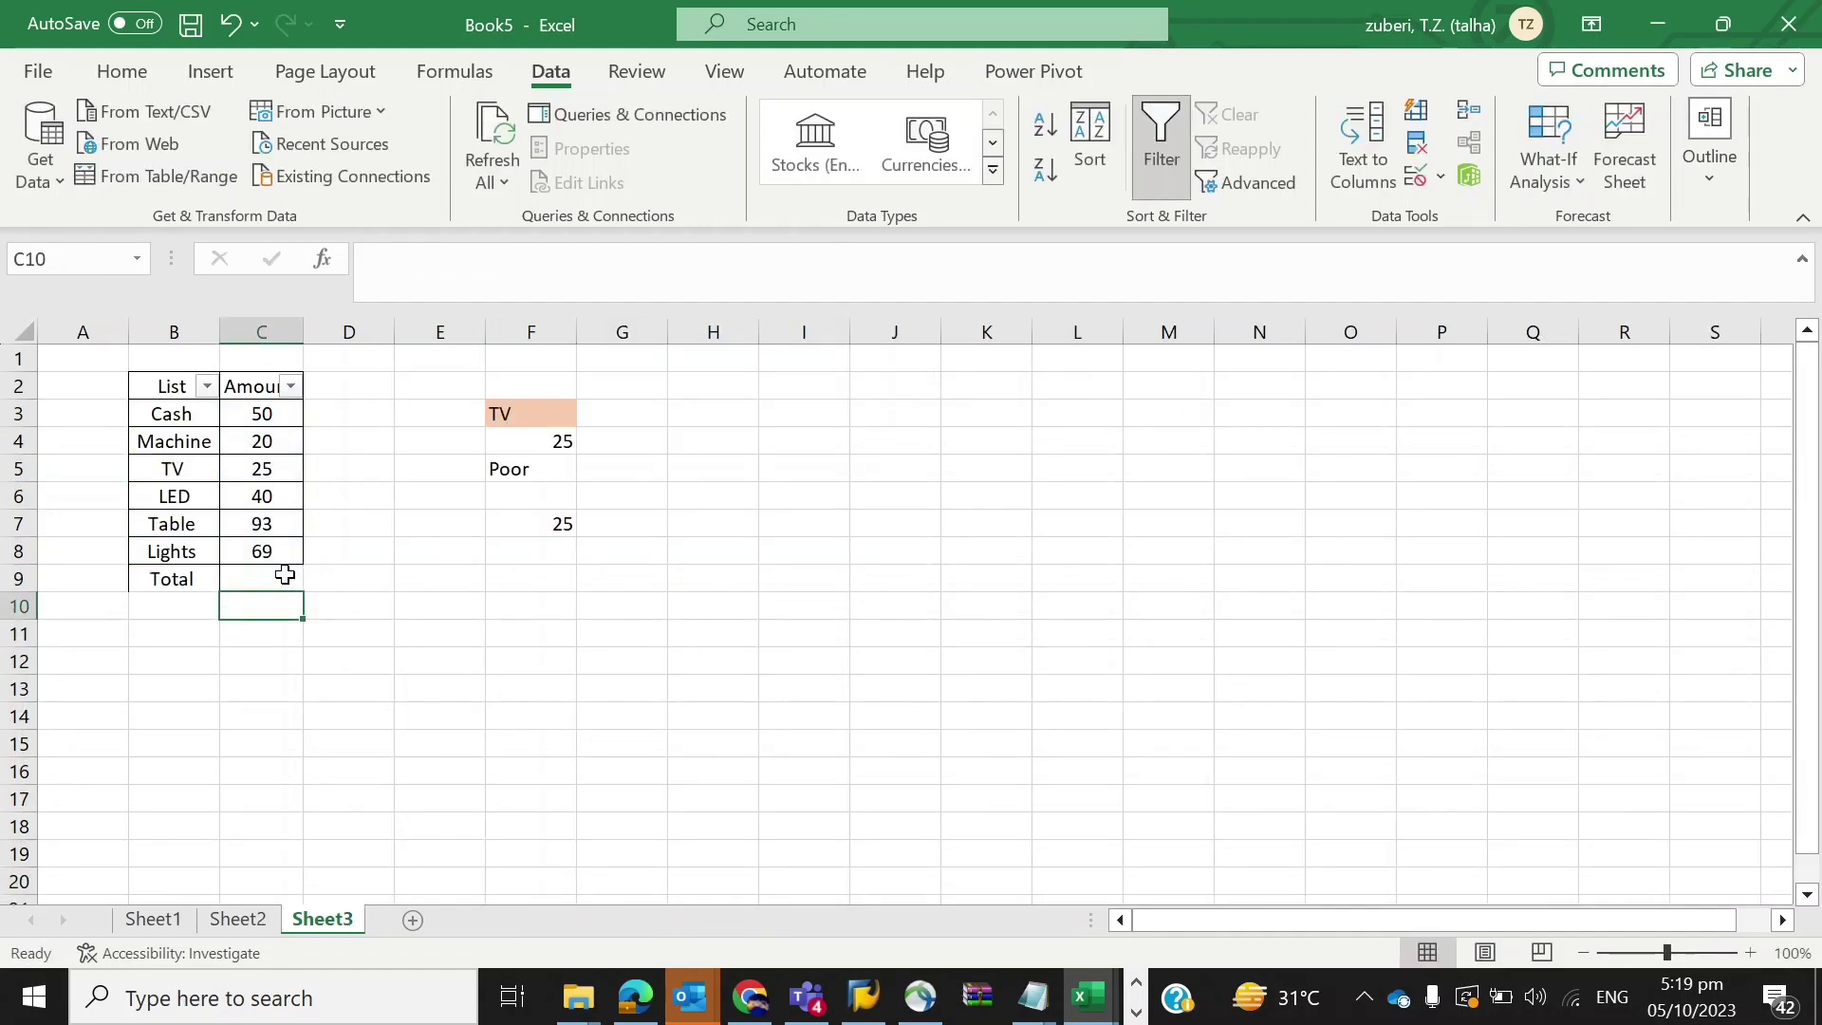
Examine the item names in the List column of Sheet3, from Cash to Lights.
key(Up)
key(Left)
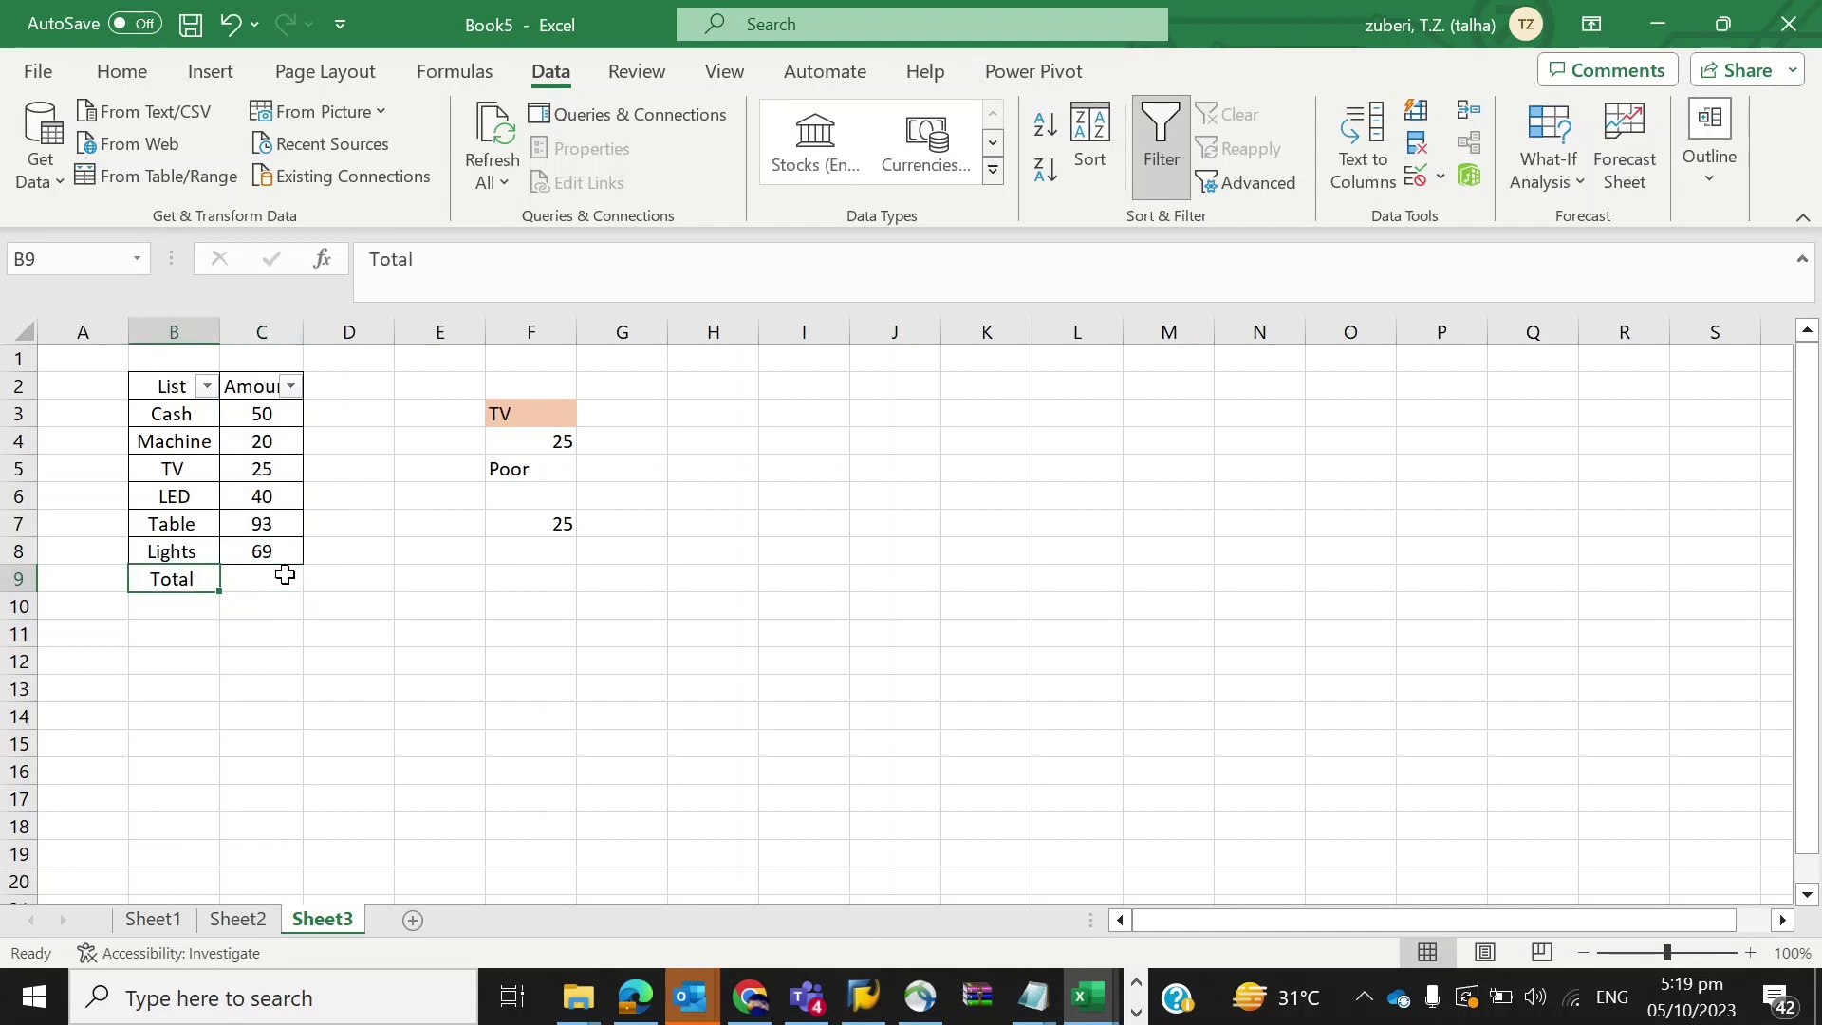
key(Up)
key(Up)
key(Up)
key(Up)
key(Up)
key(Up)
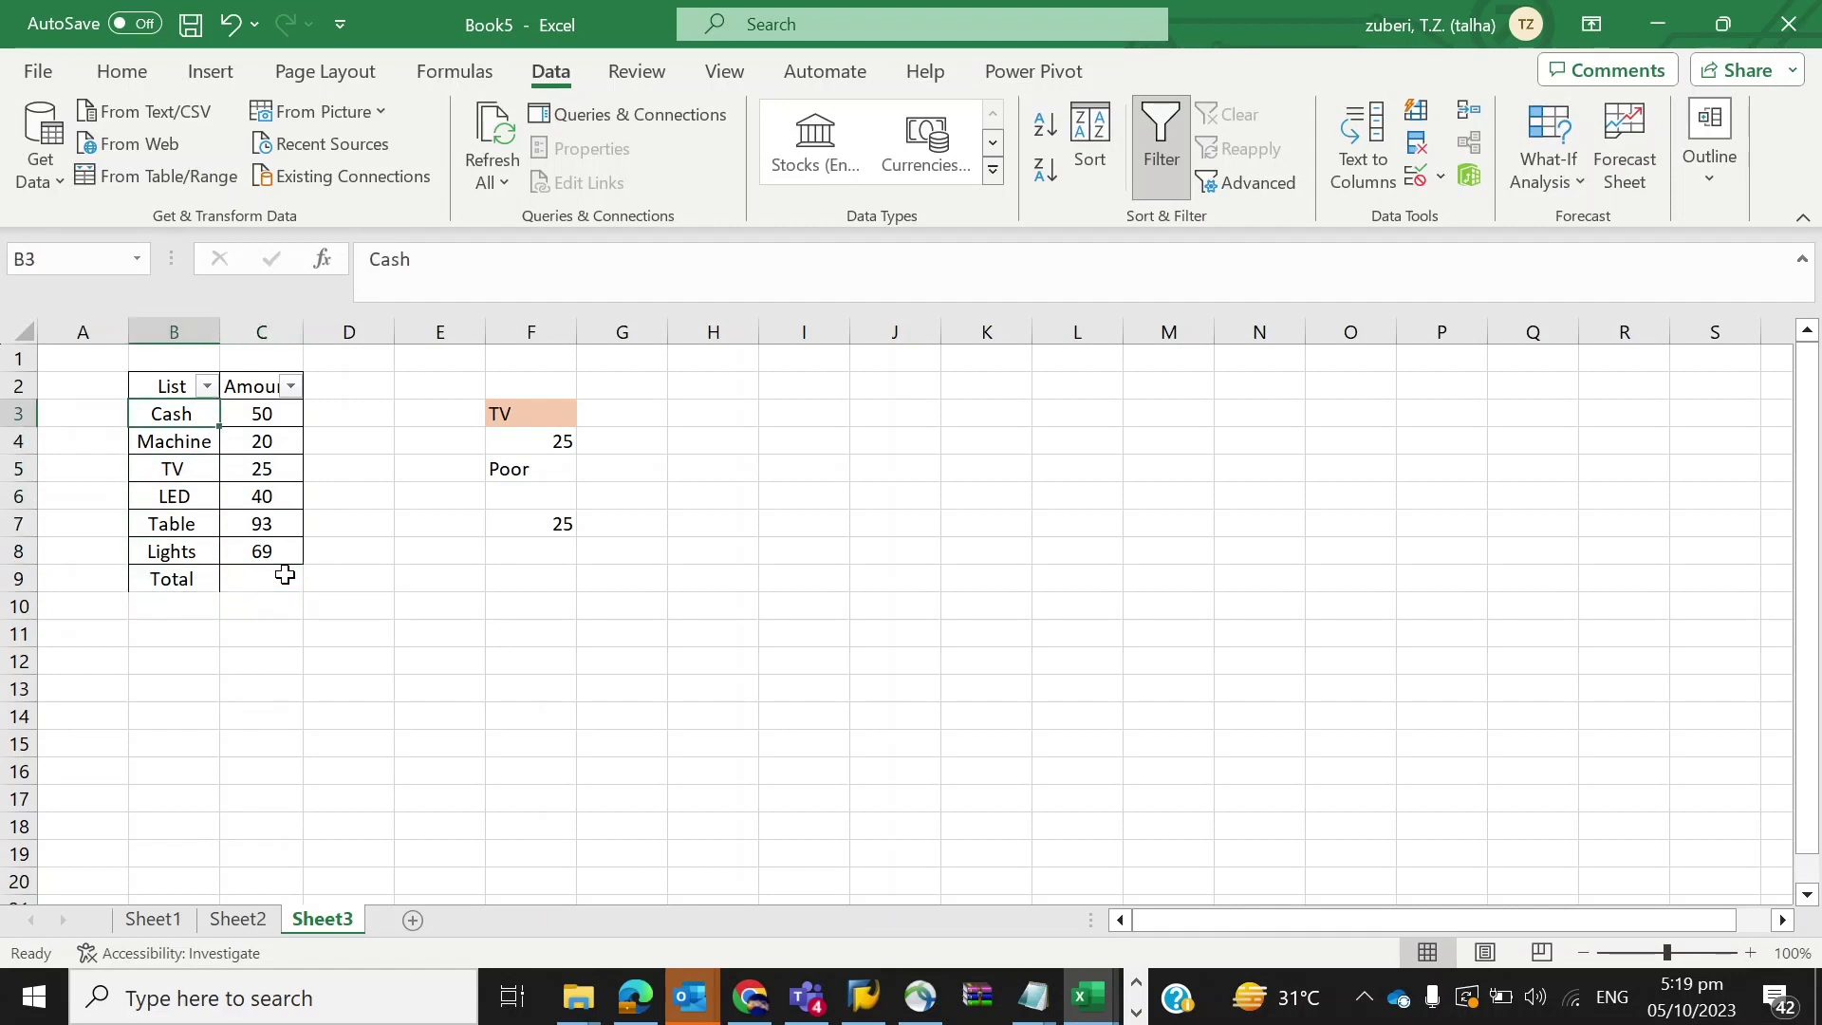
key(Down)
key(Down)
key(Down)
key(Down)
key(Down)
key(Down)
key(Up)
key(Up)
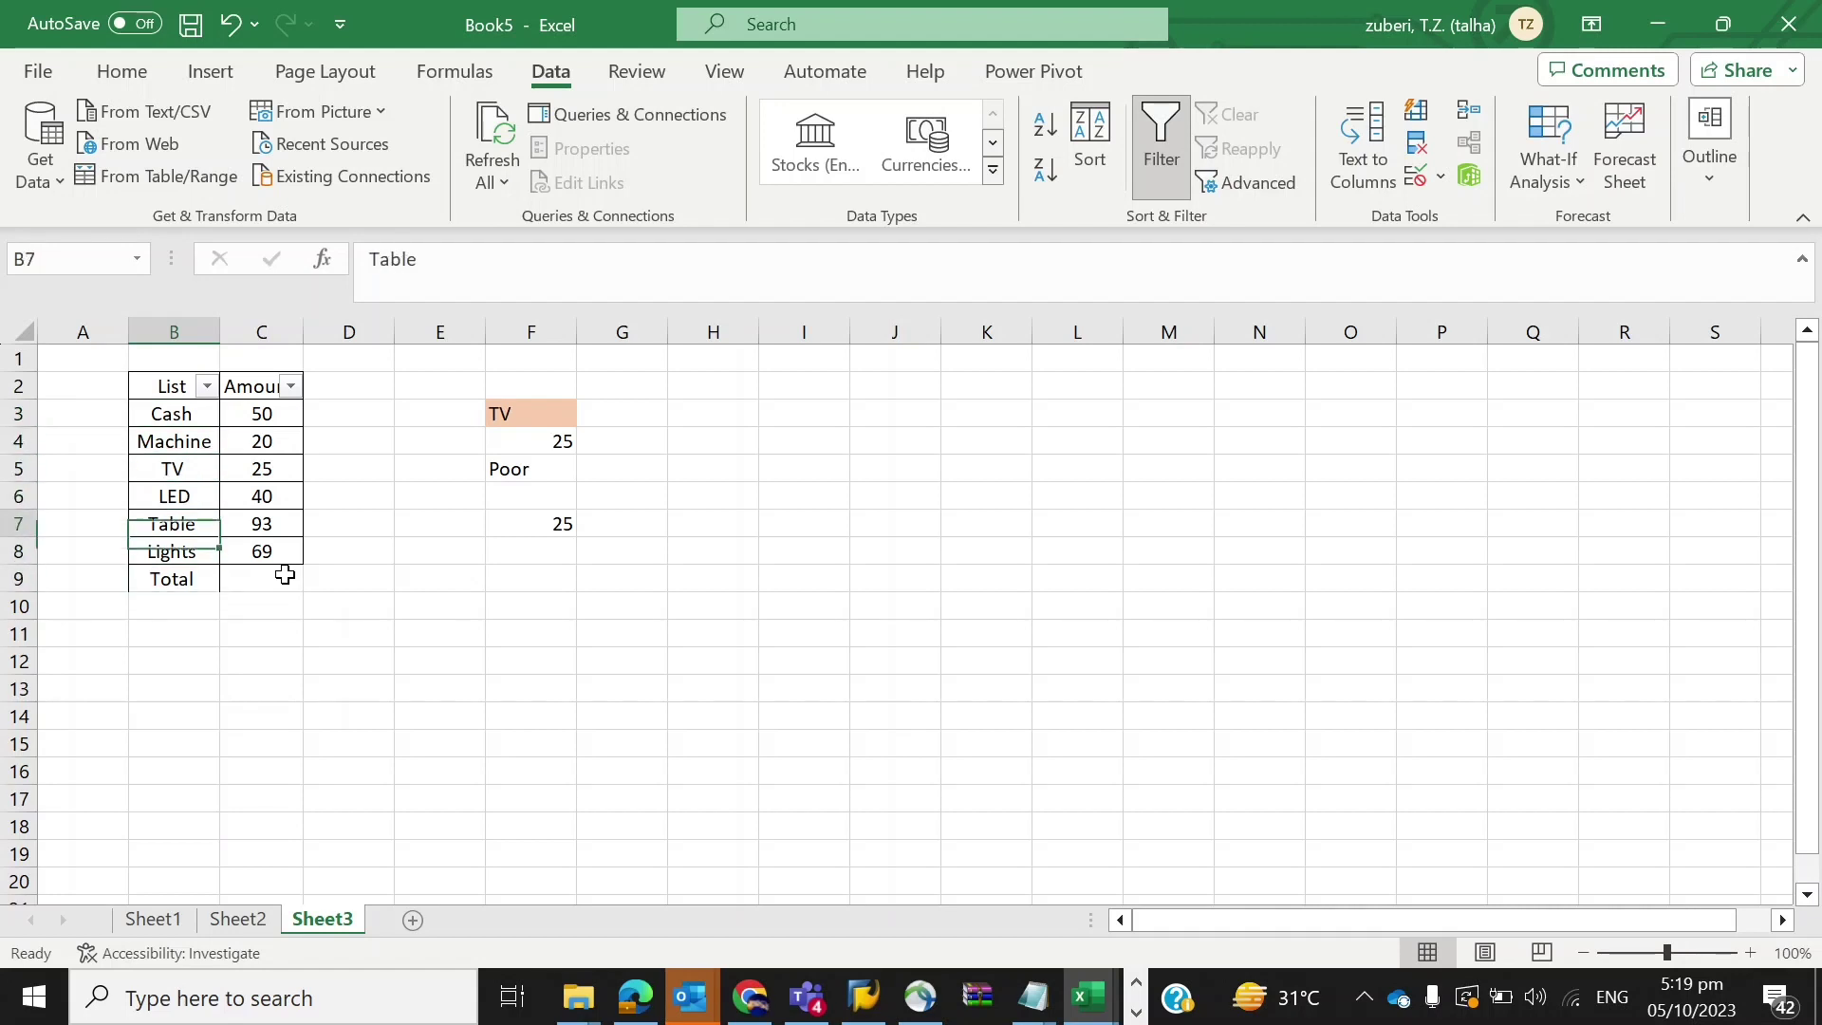
Remove the filter from the List and Amount header row.
key(Up)
key(Up)
key(Up)
key(Up)
key(Up)
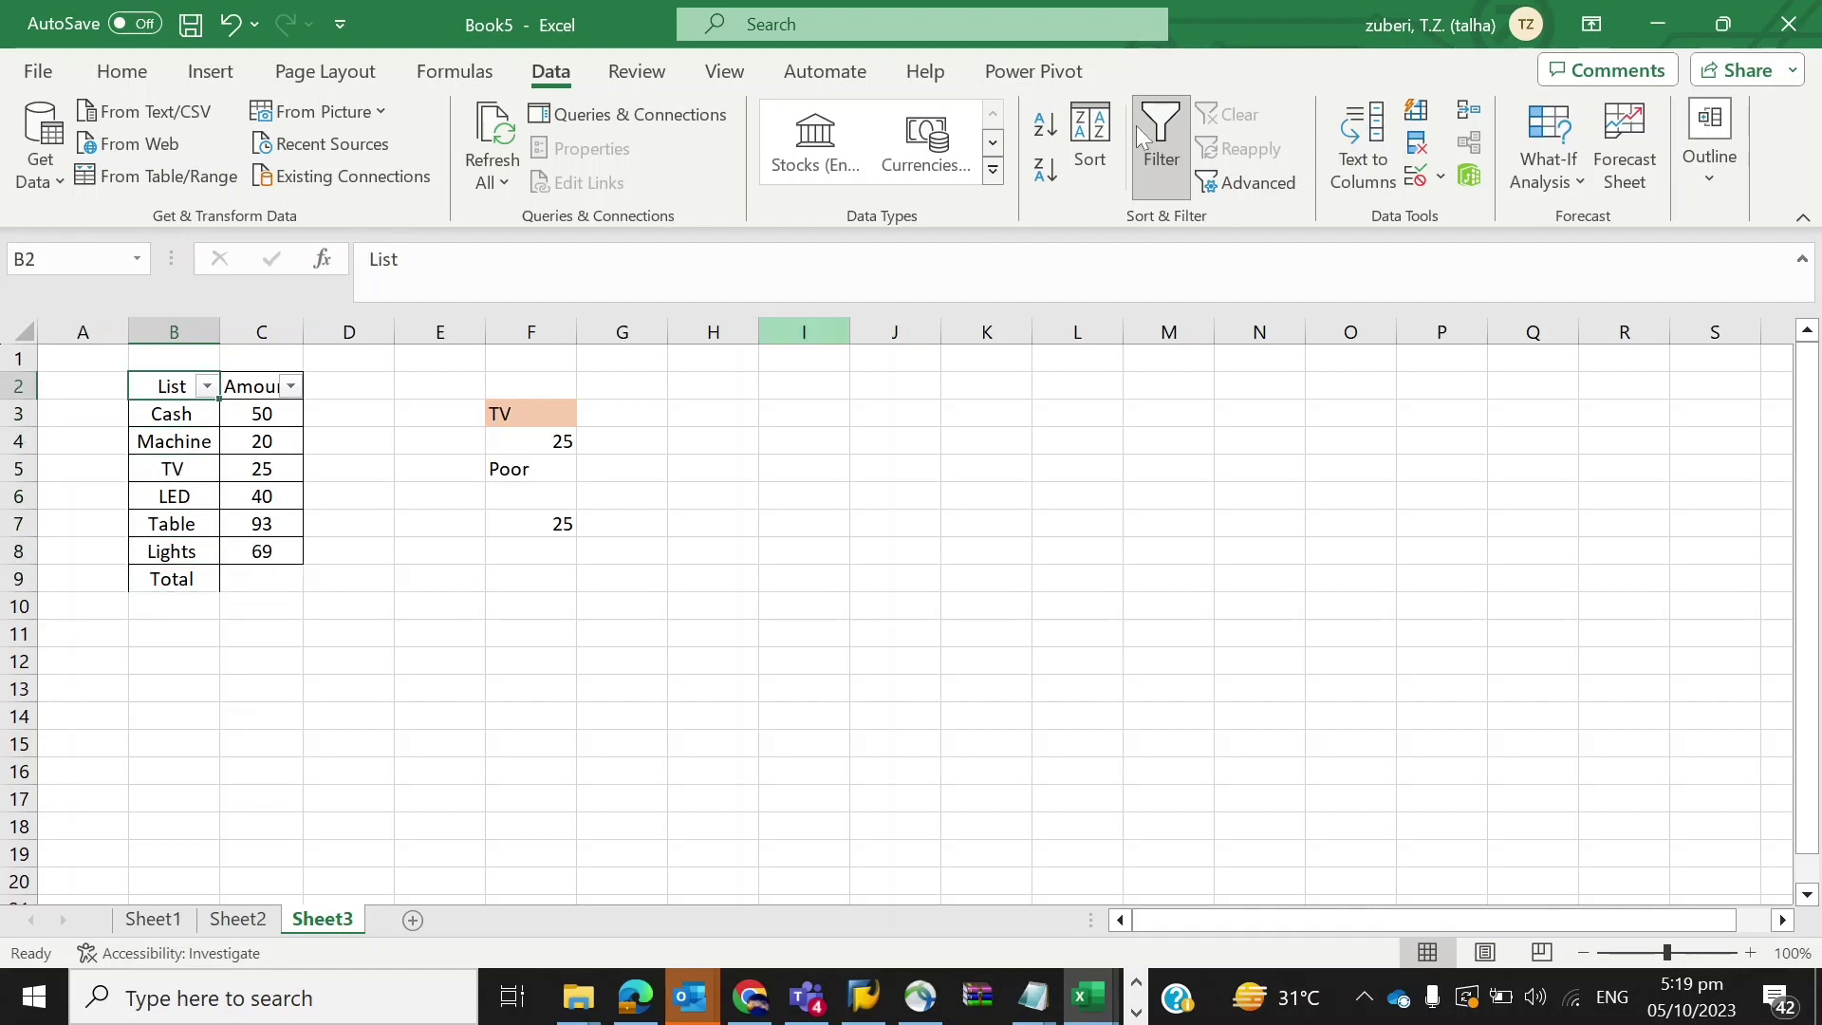
click(1141, 135)
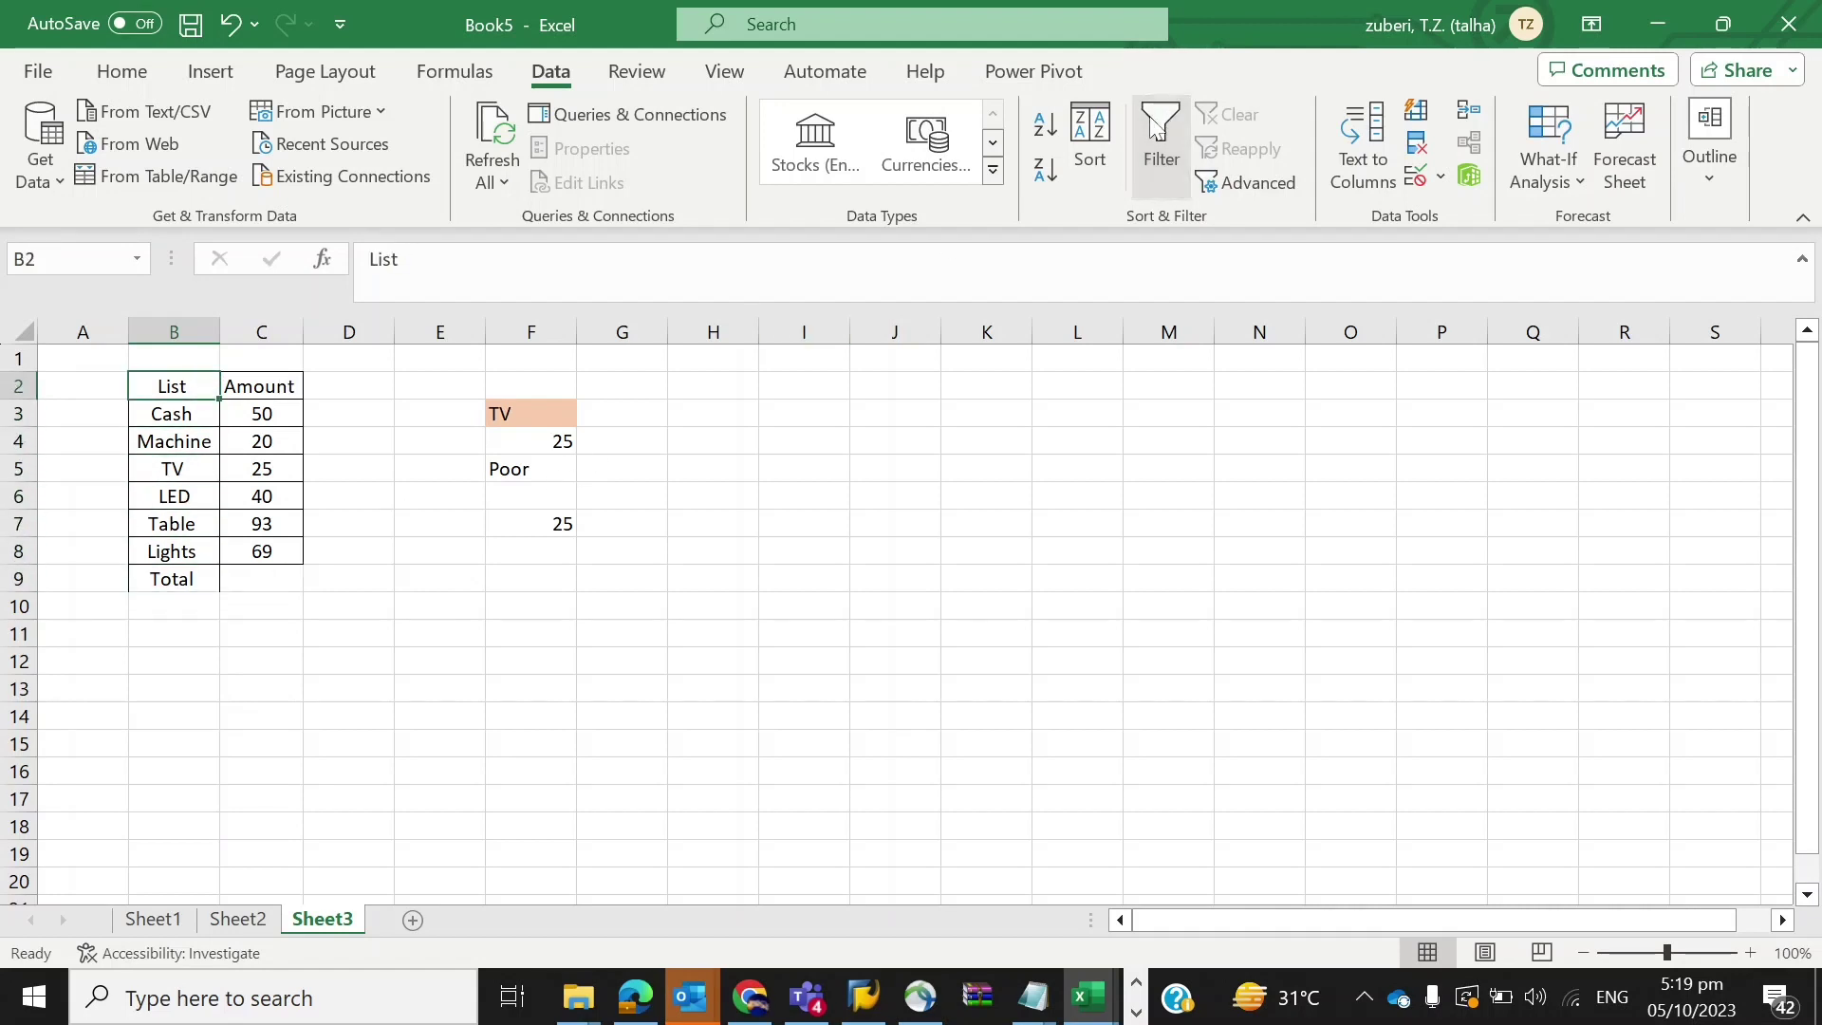
click(239, 578)
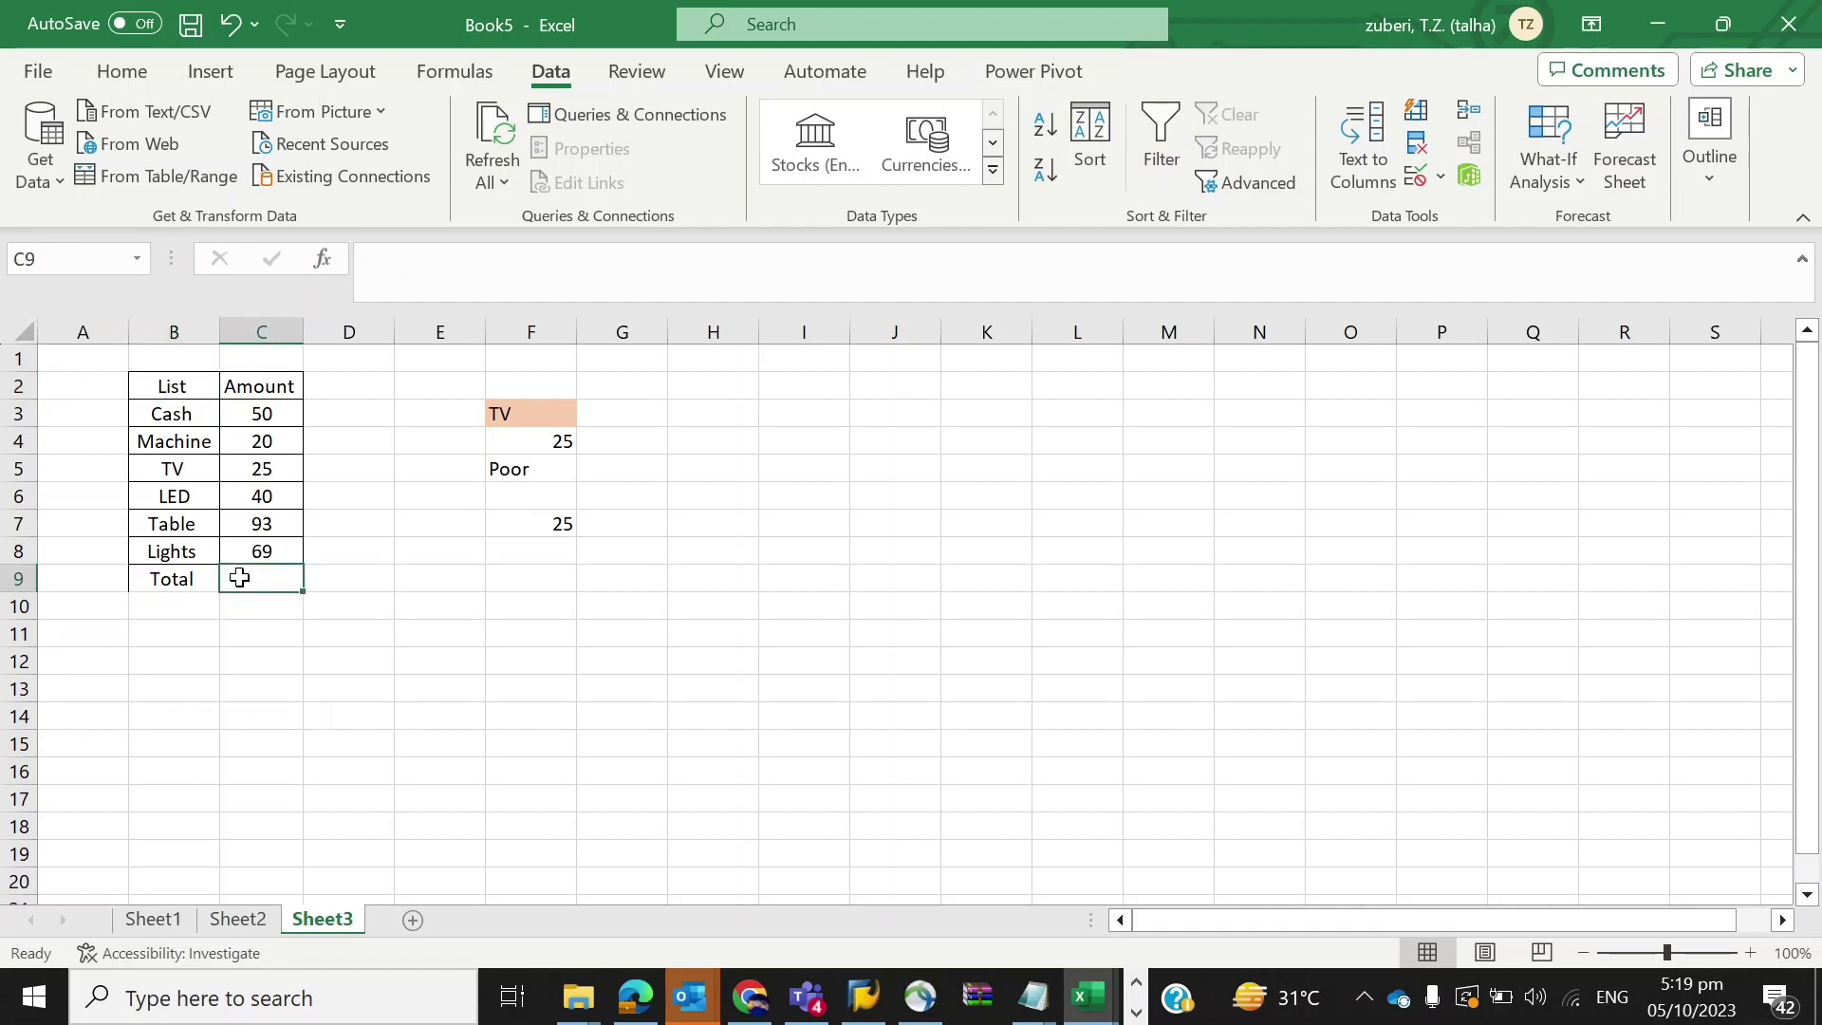
click(185, 432)
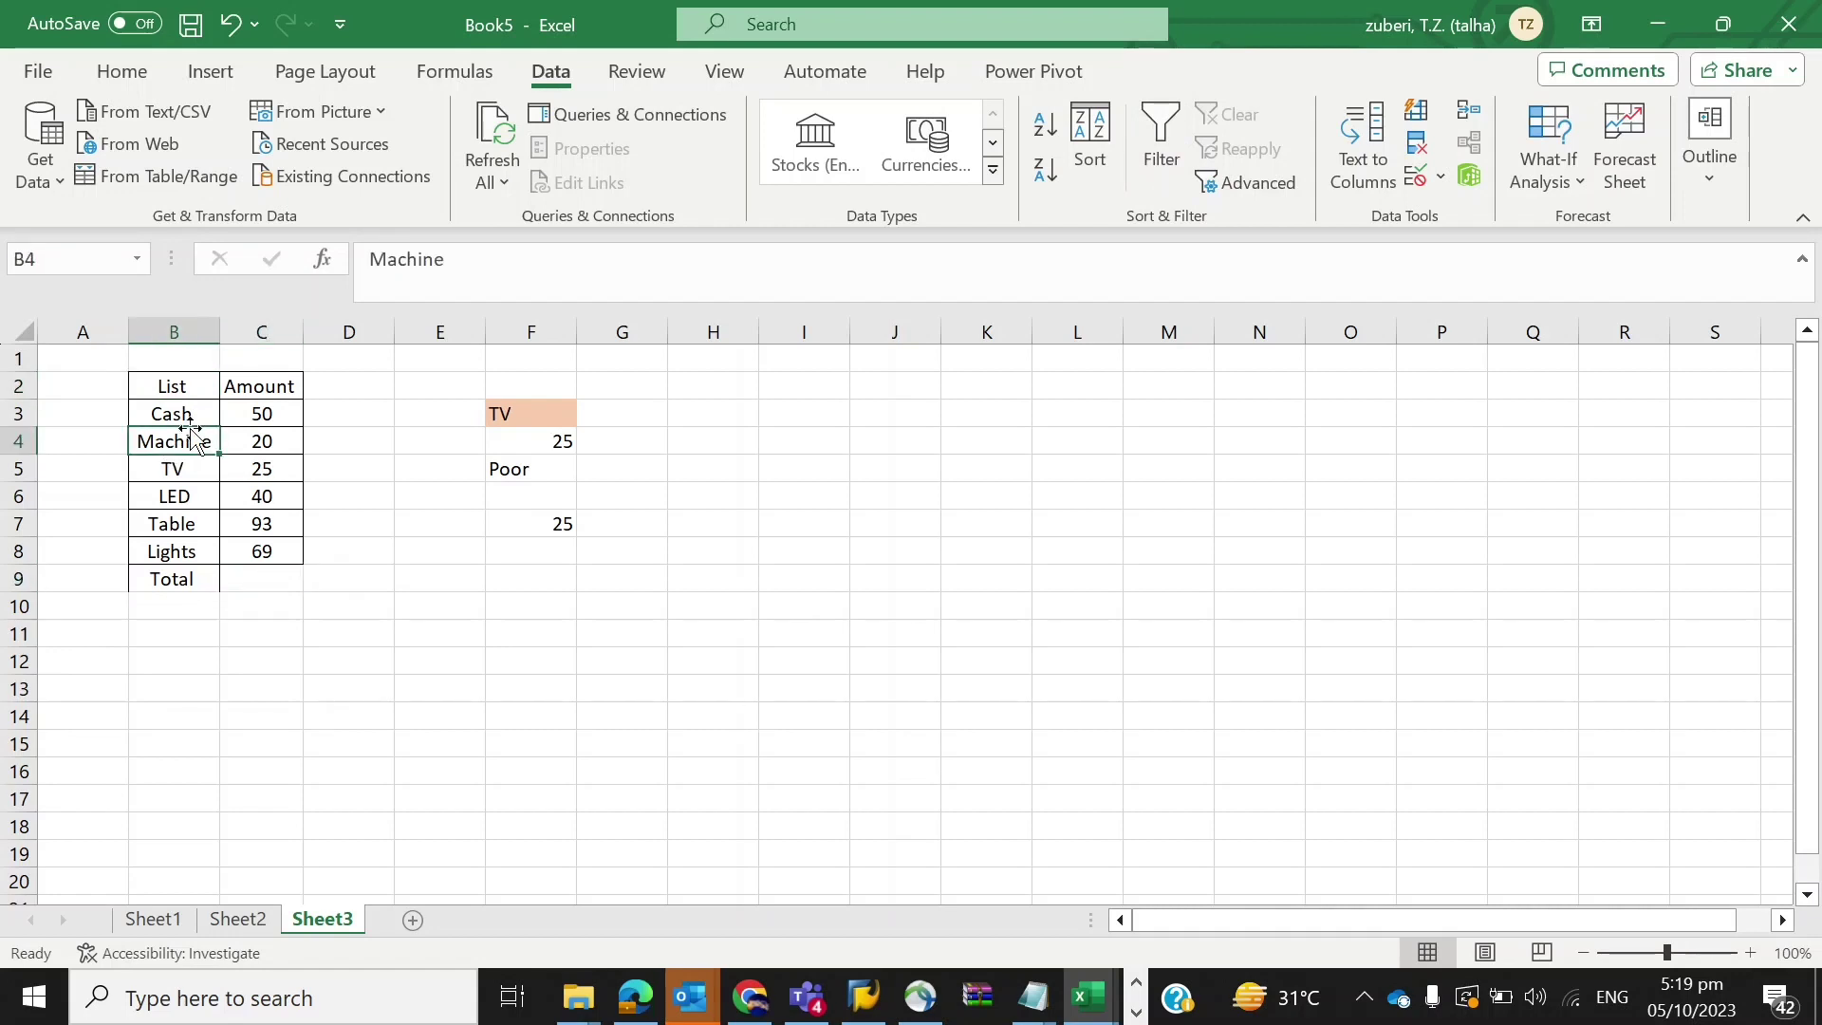
click(190, 424)
key(shift+Right)
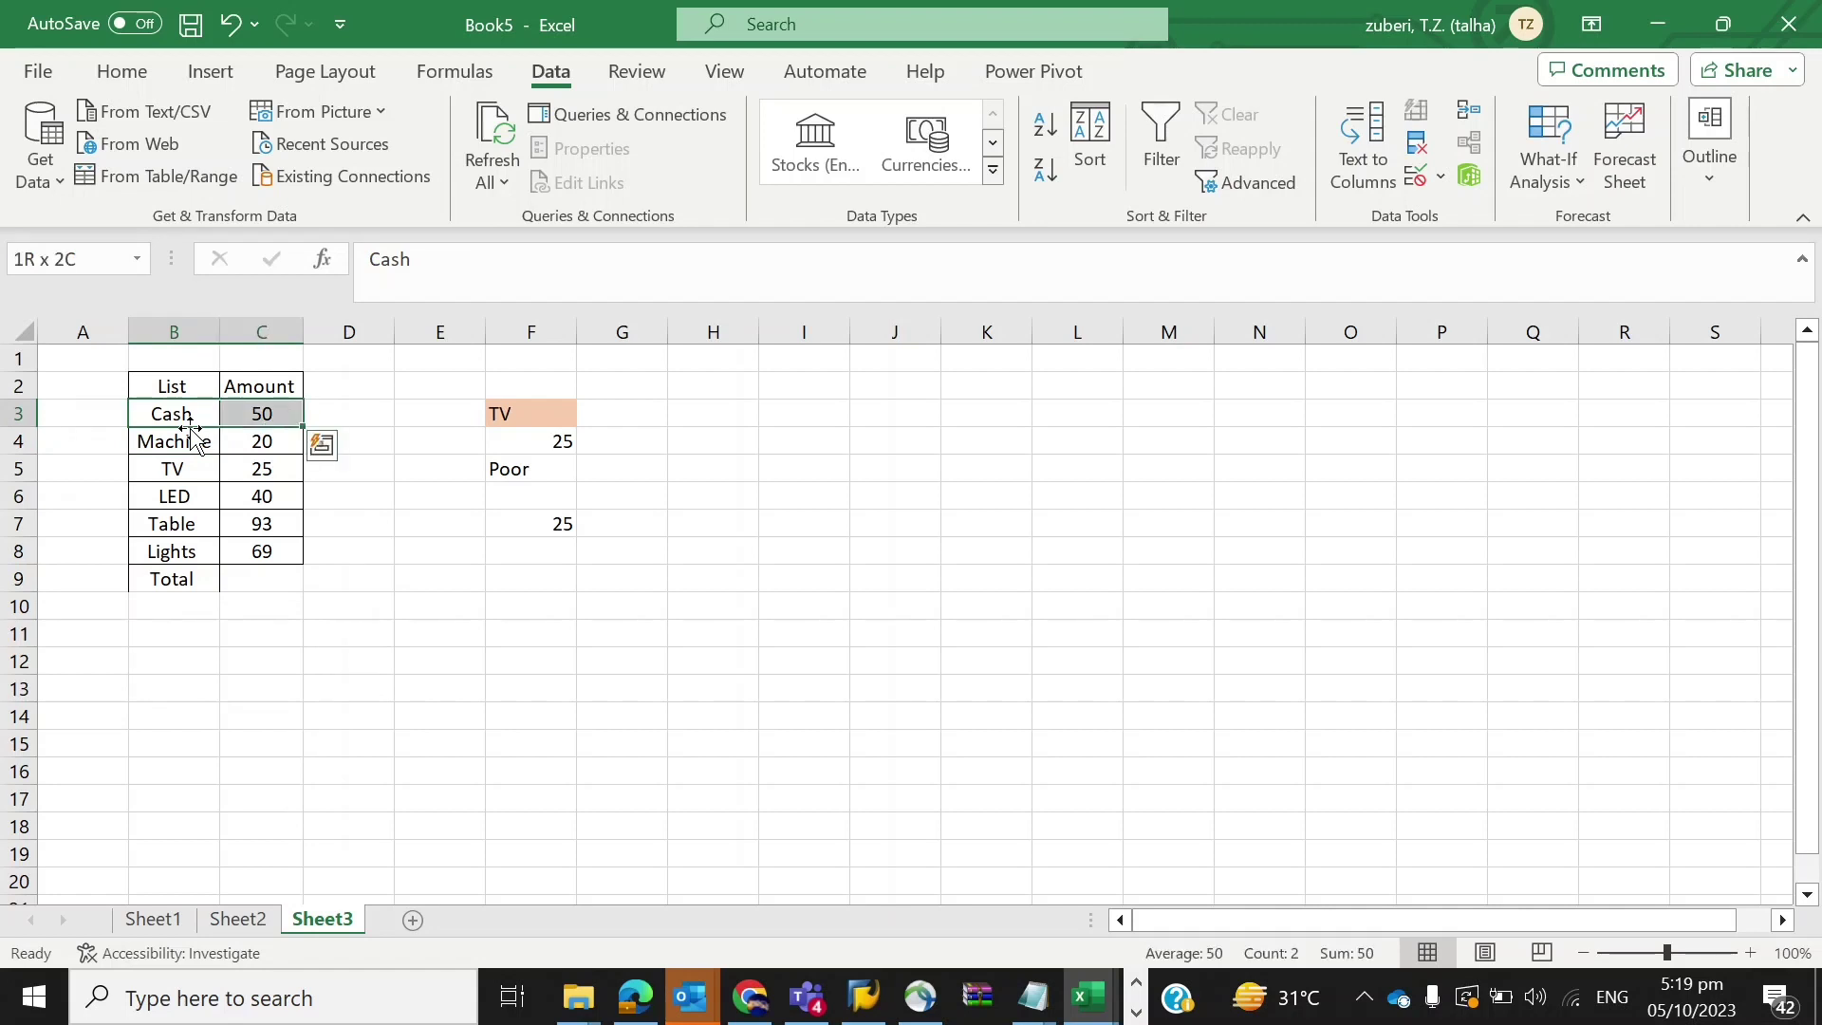
key(Down)
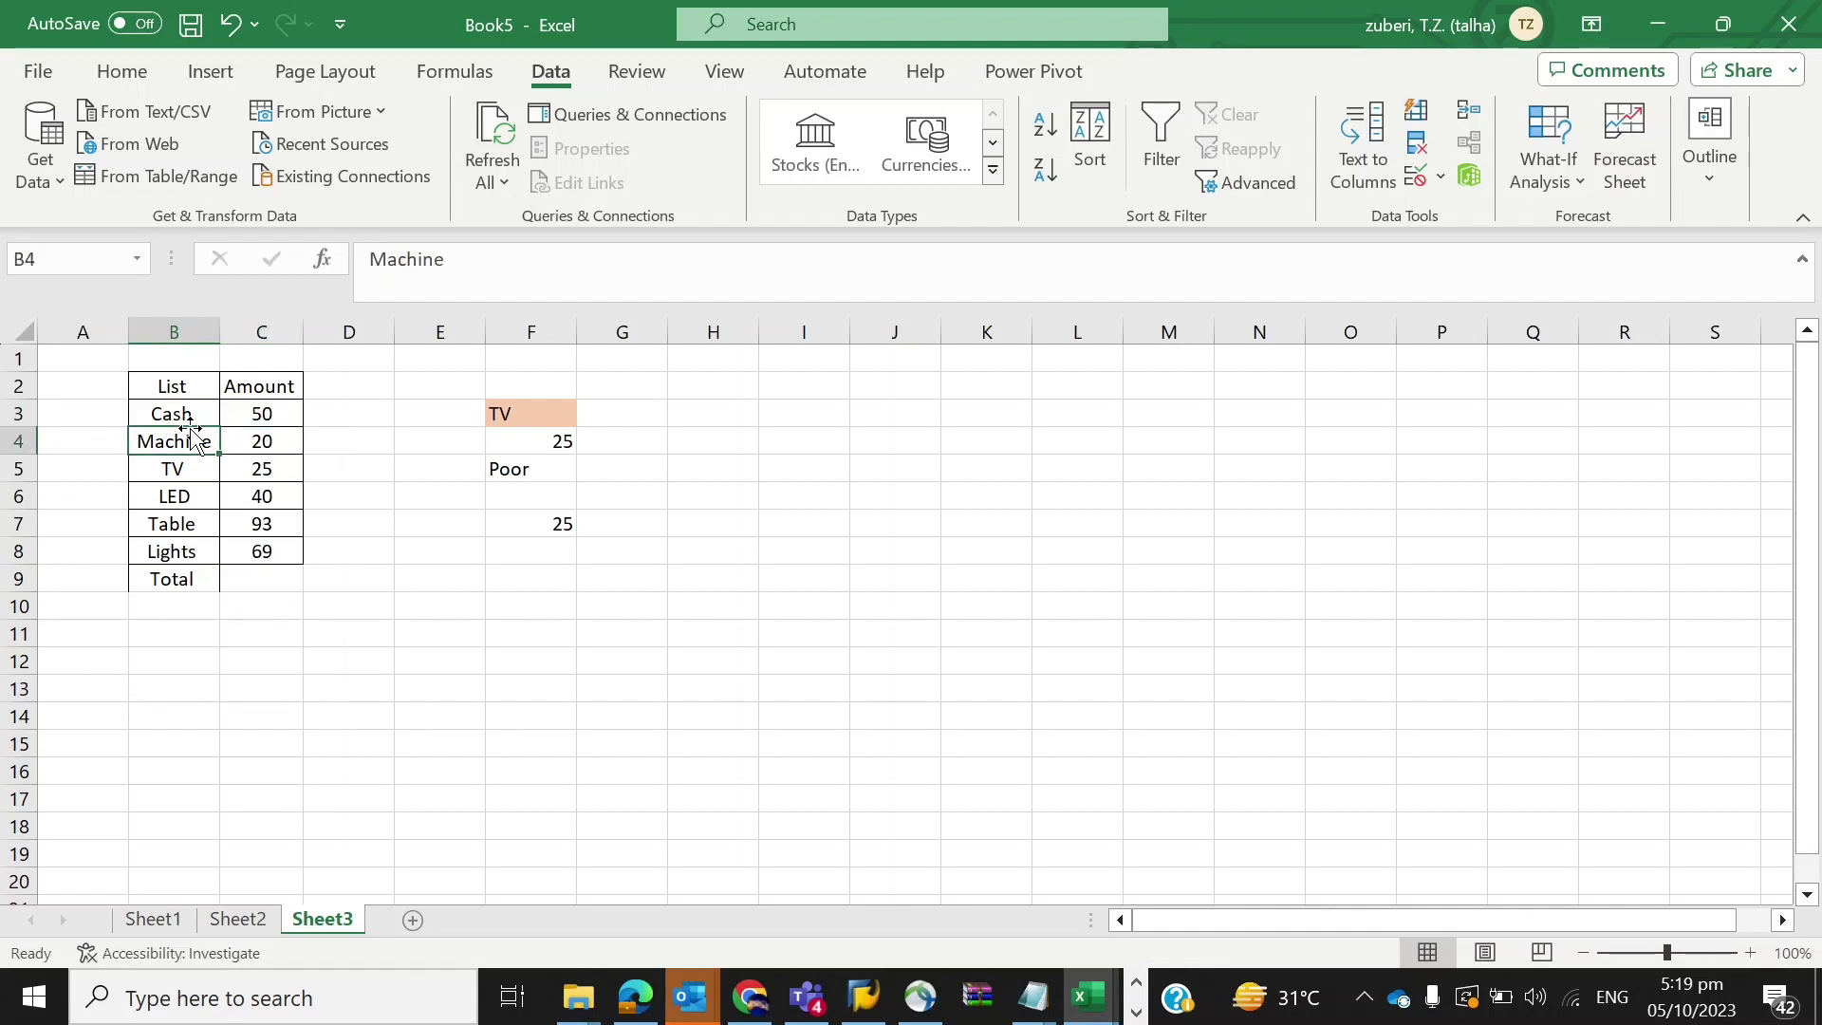
key(Up)
key(Up)
key(Up)
key(Right)
text(0)
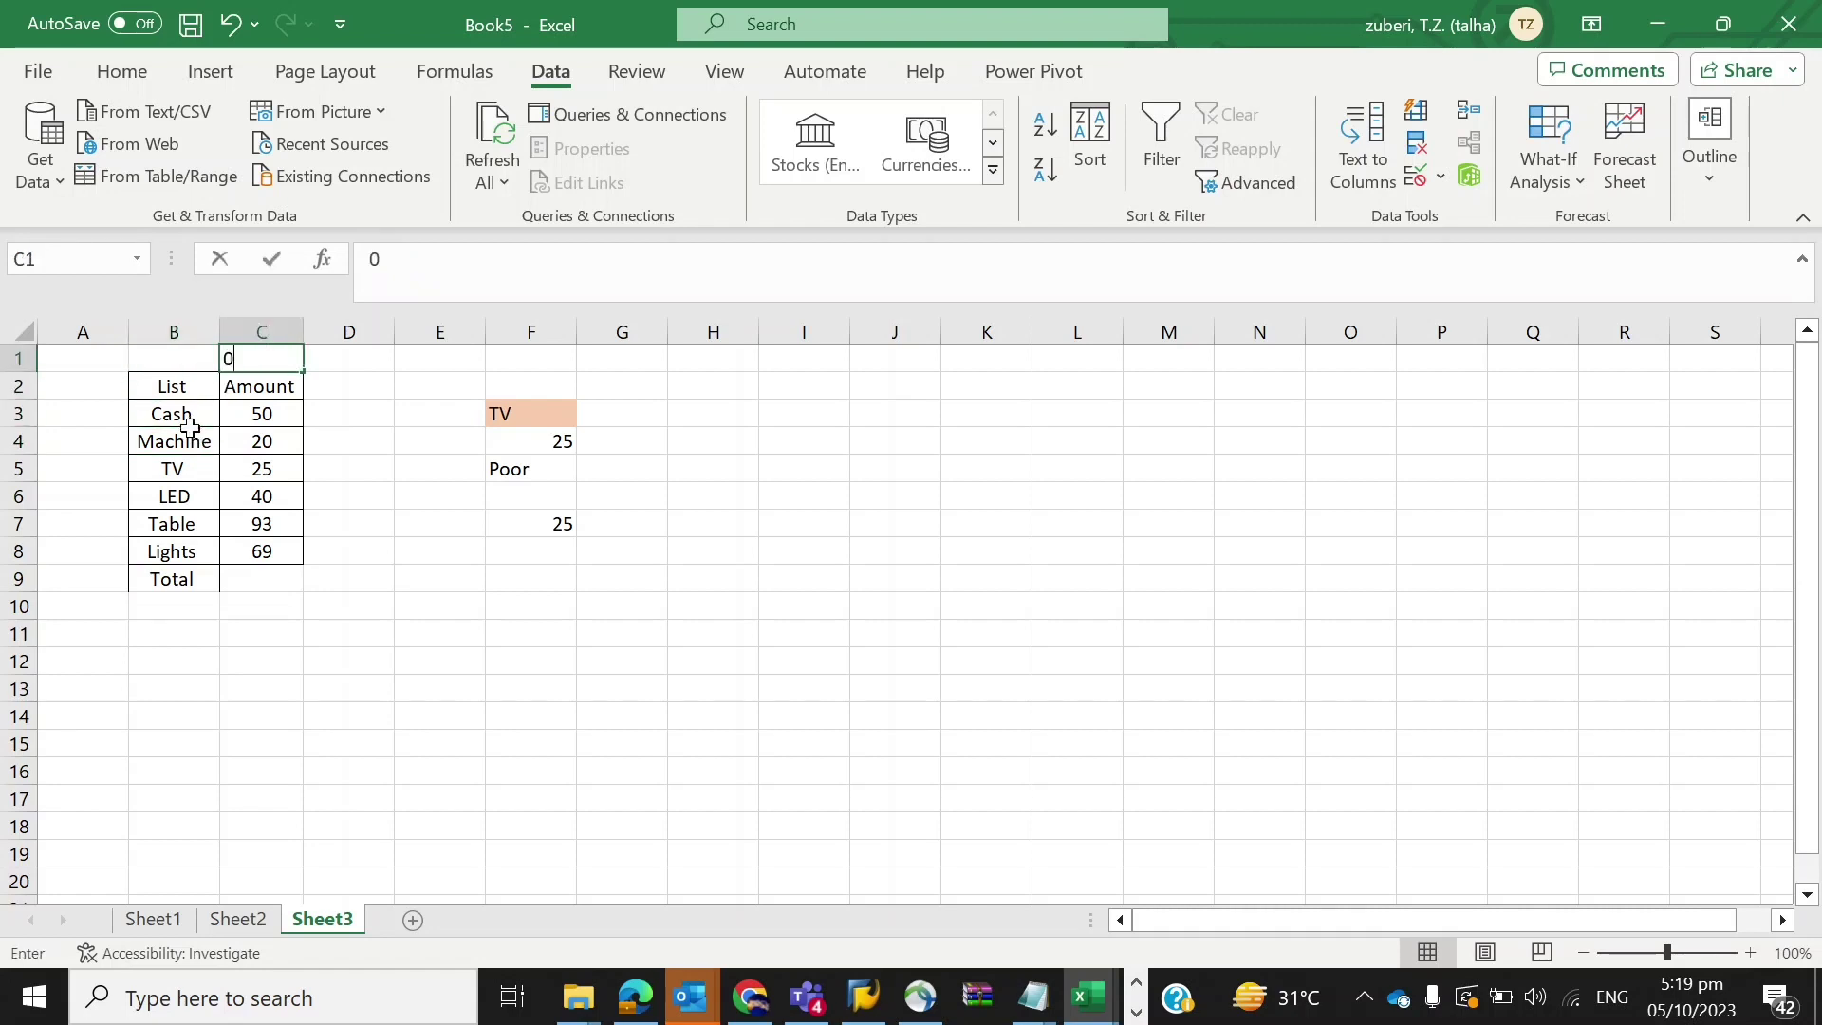
text(00)
key(Return)
key(Up)
key(BackSpace)
key(Return)
Set the Cash amount in C3 to 500 and the Machine amount in C4 to 250.
key(Down)
key(Down)
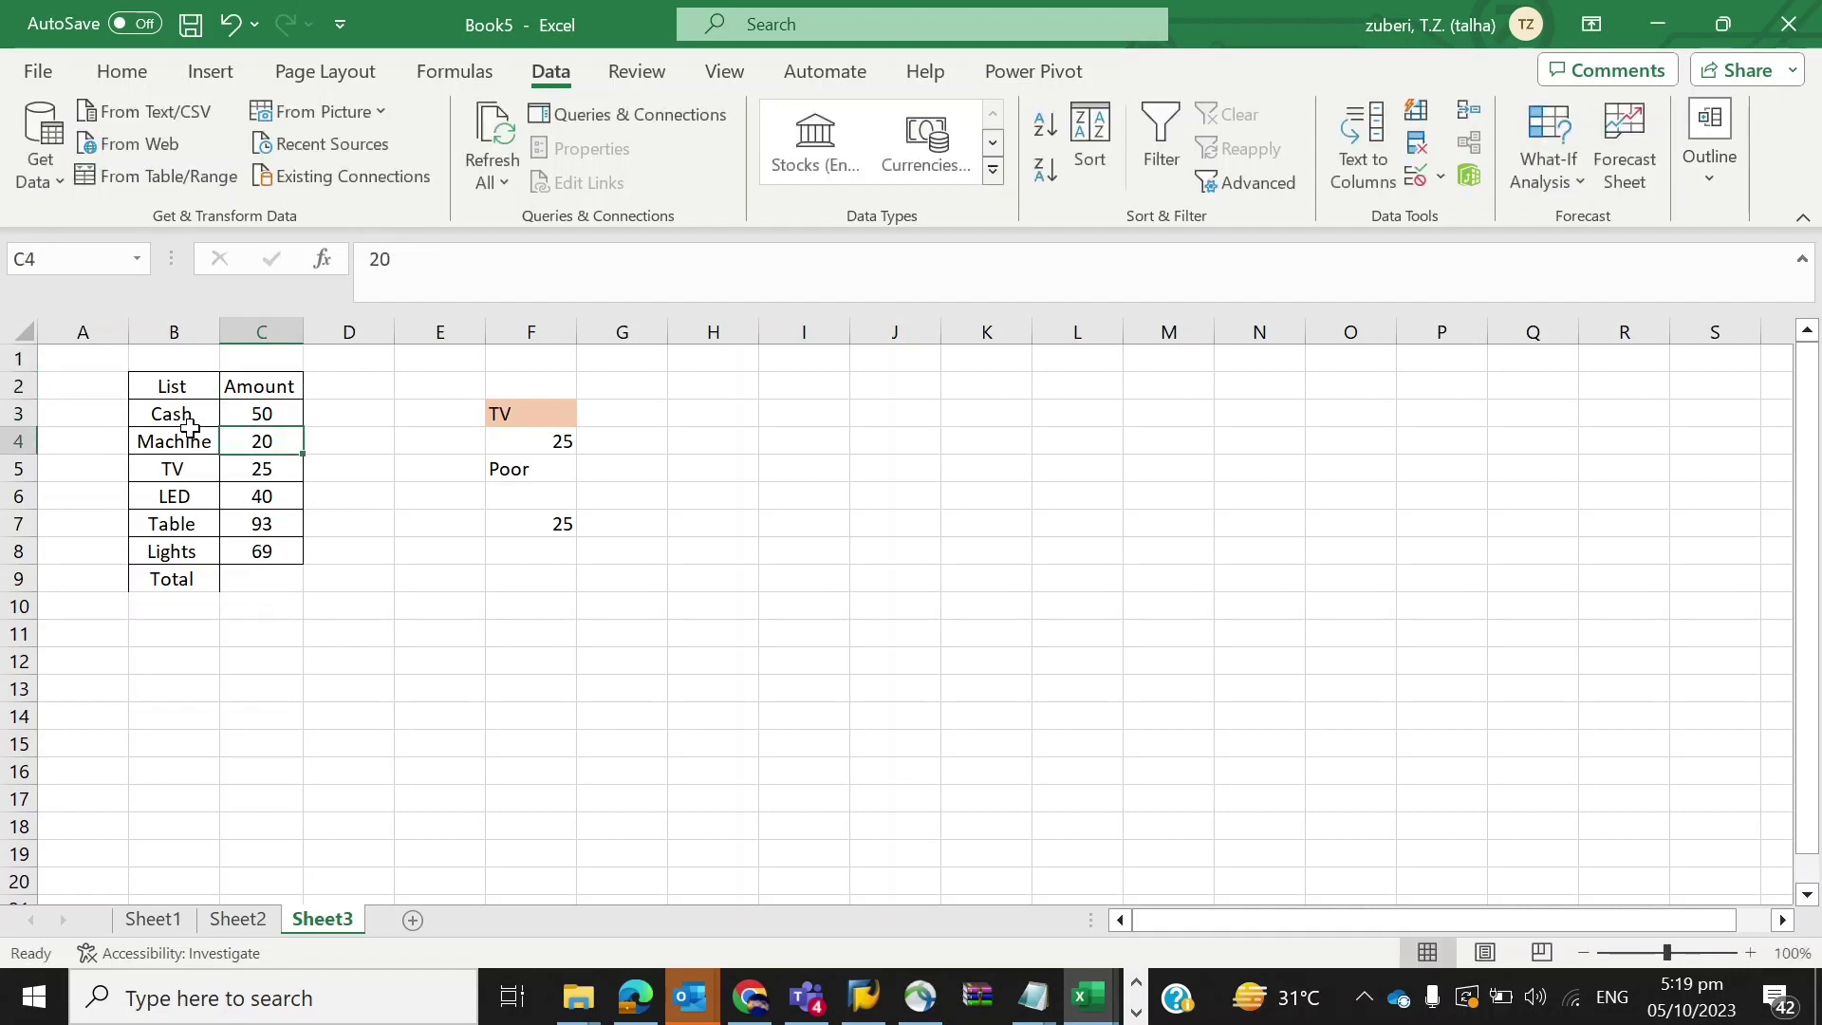
key(Up)
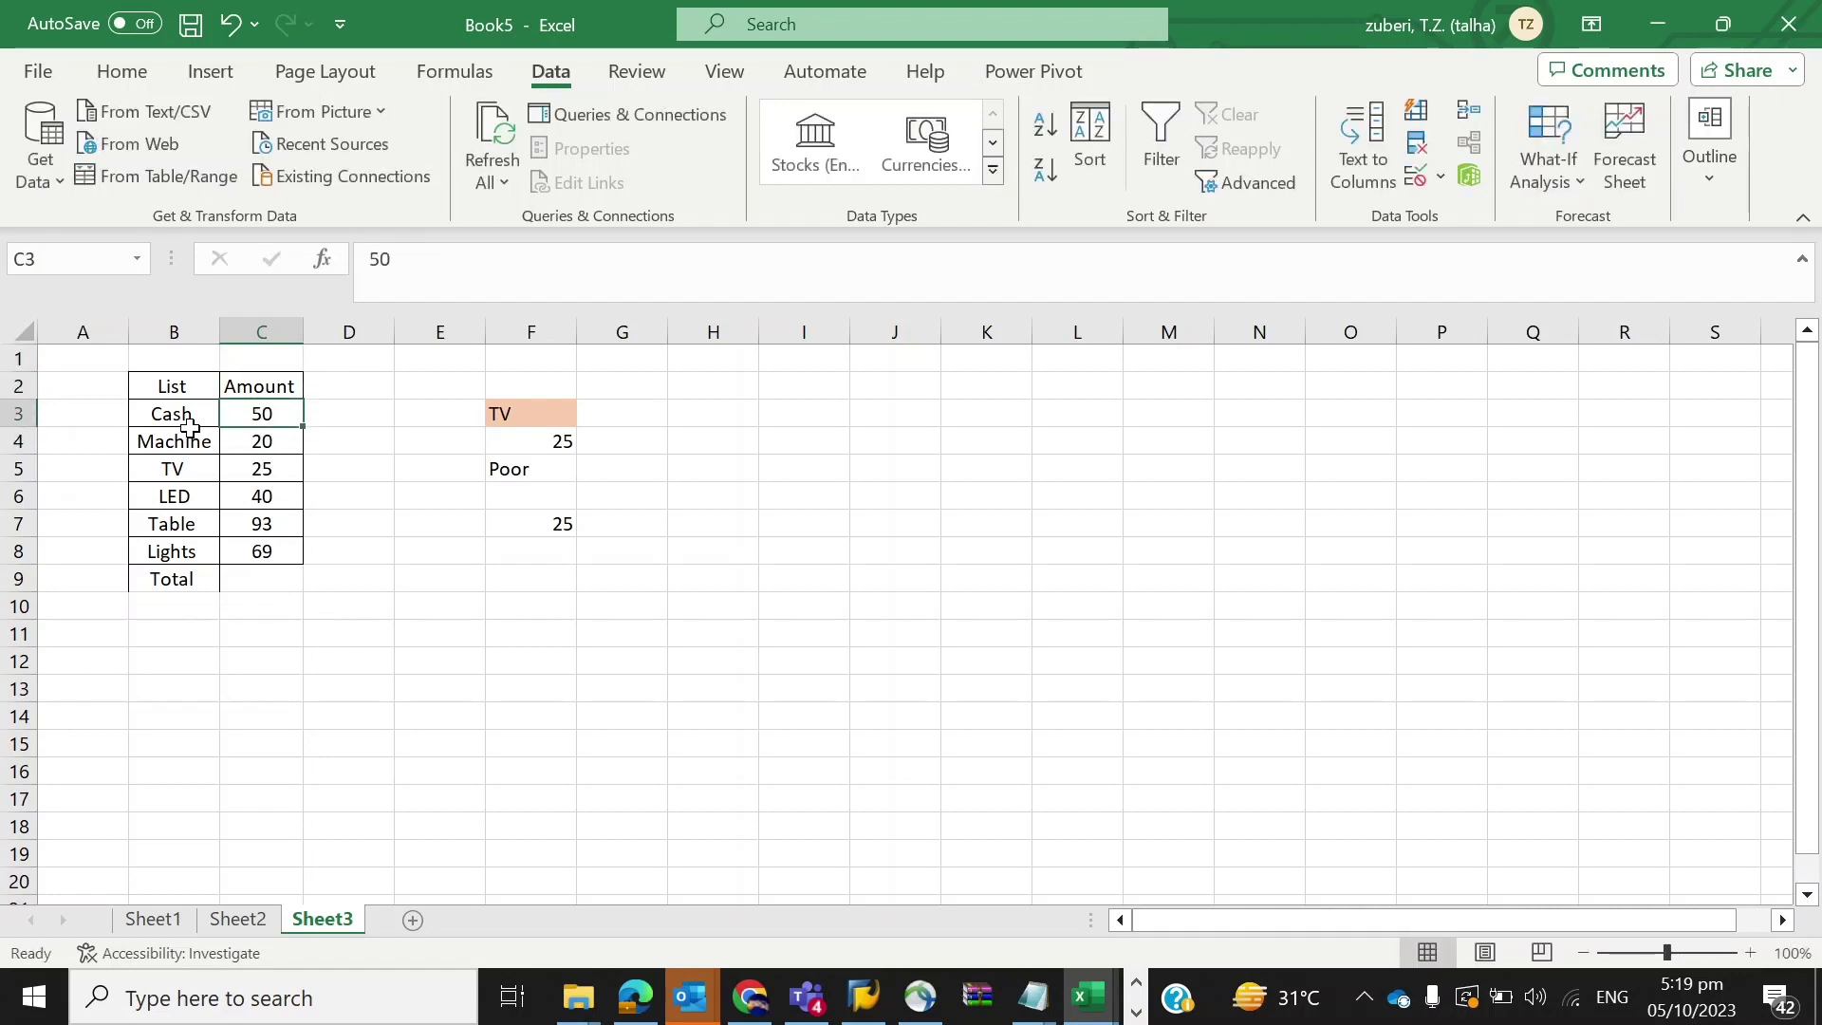
text(500)
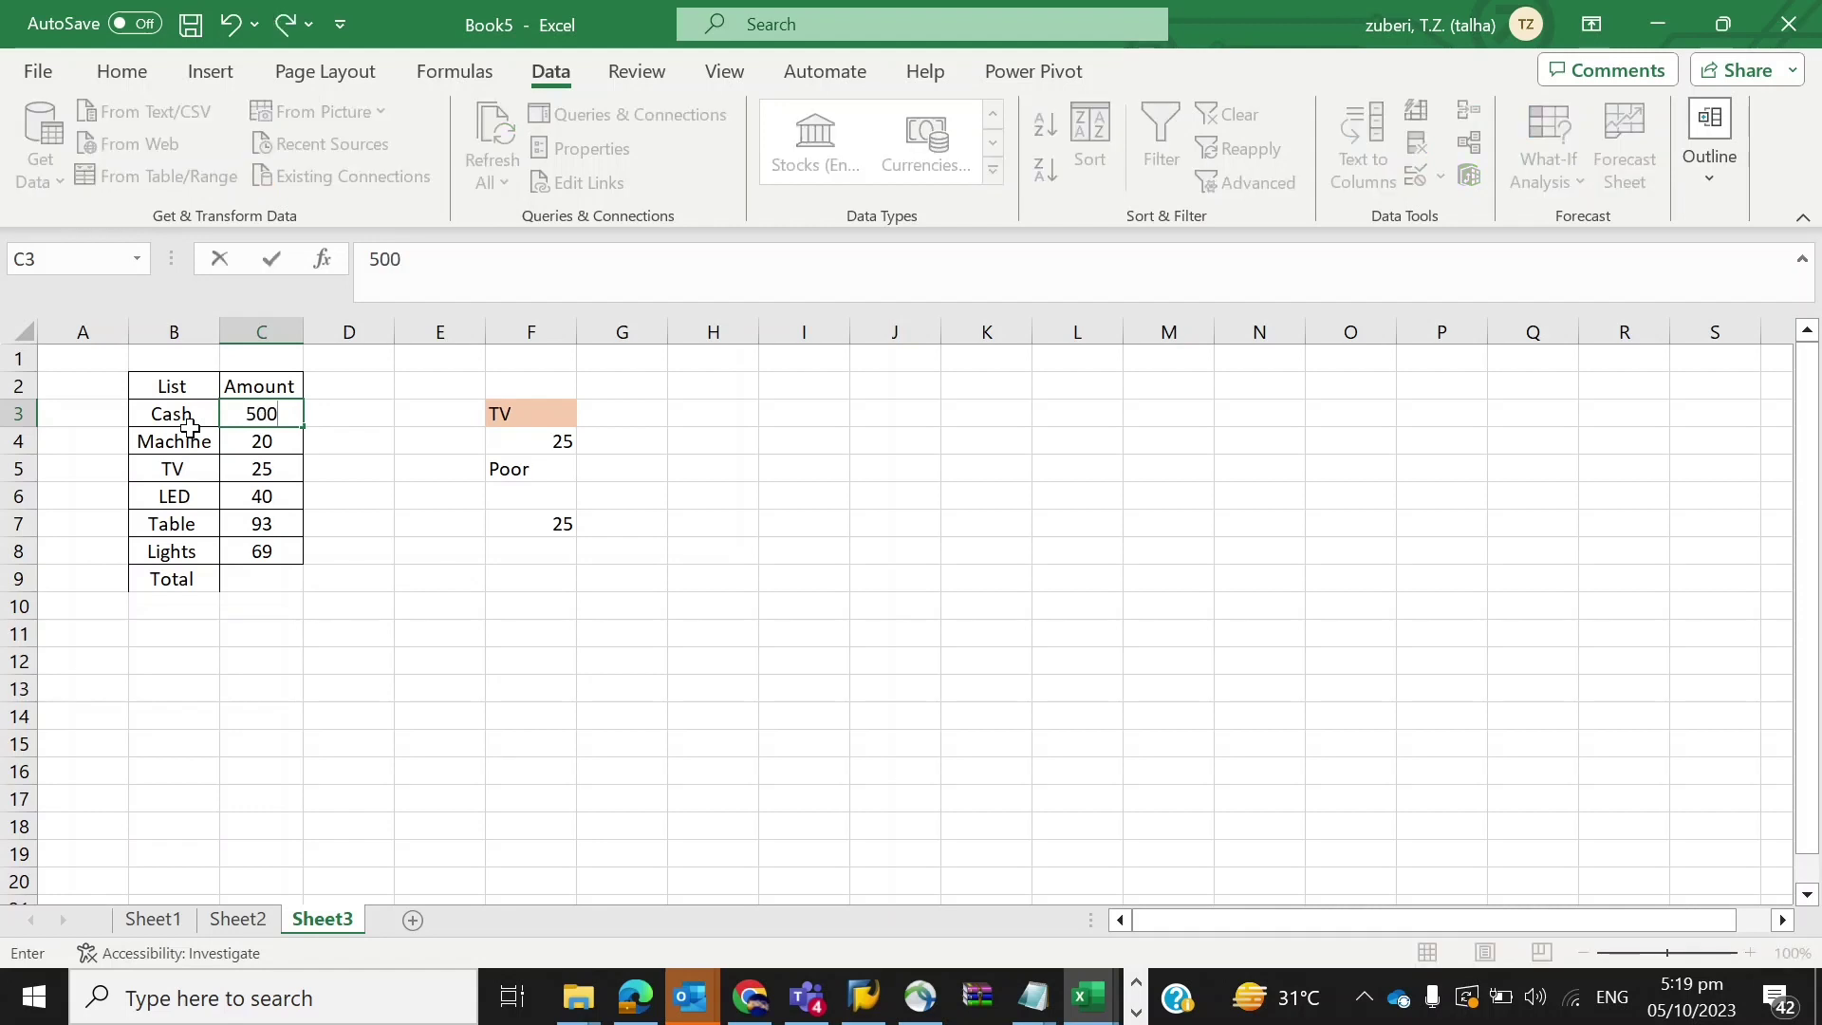
key(Return)
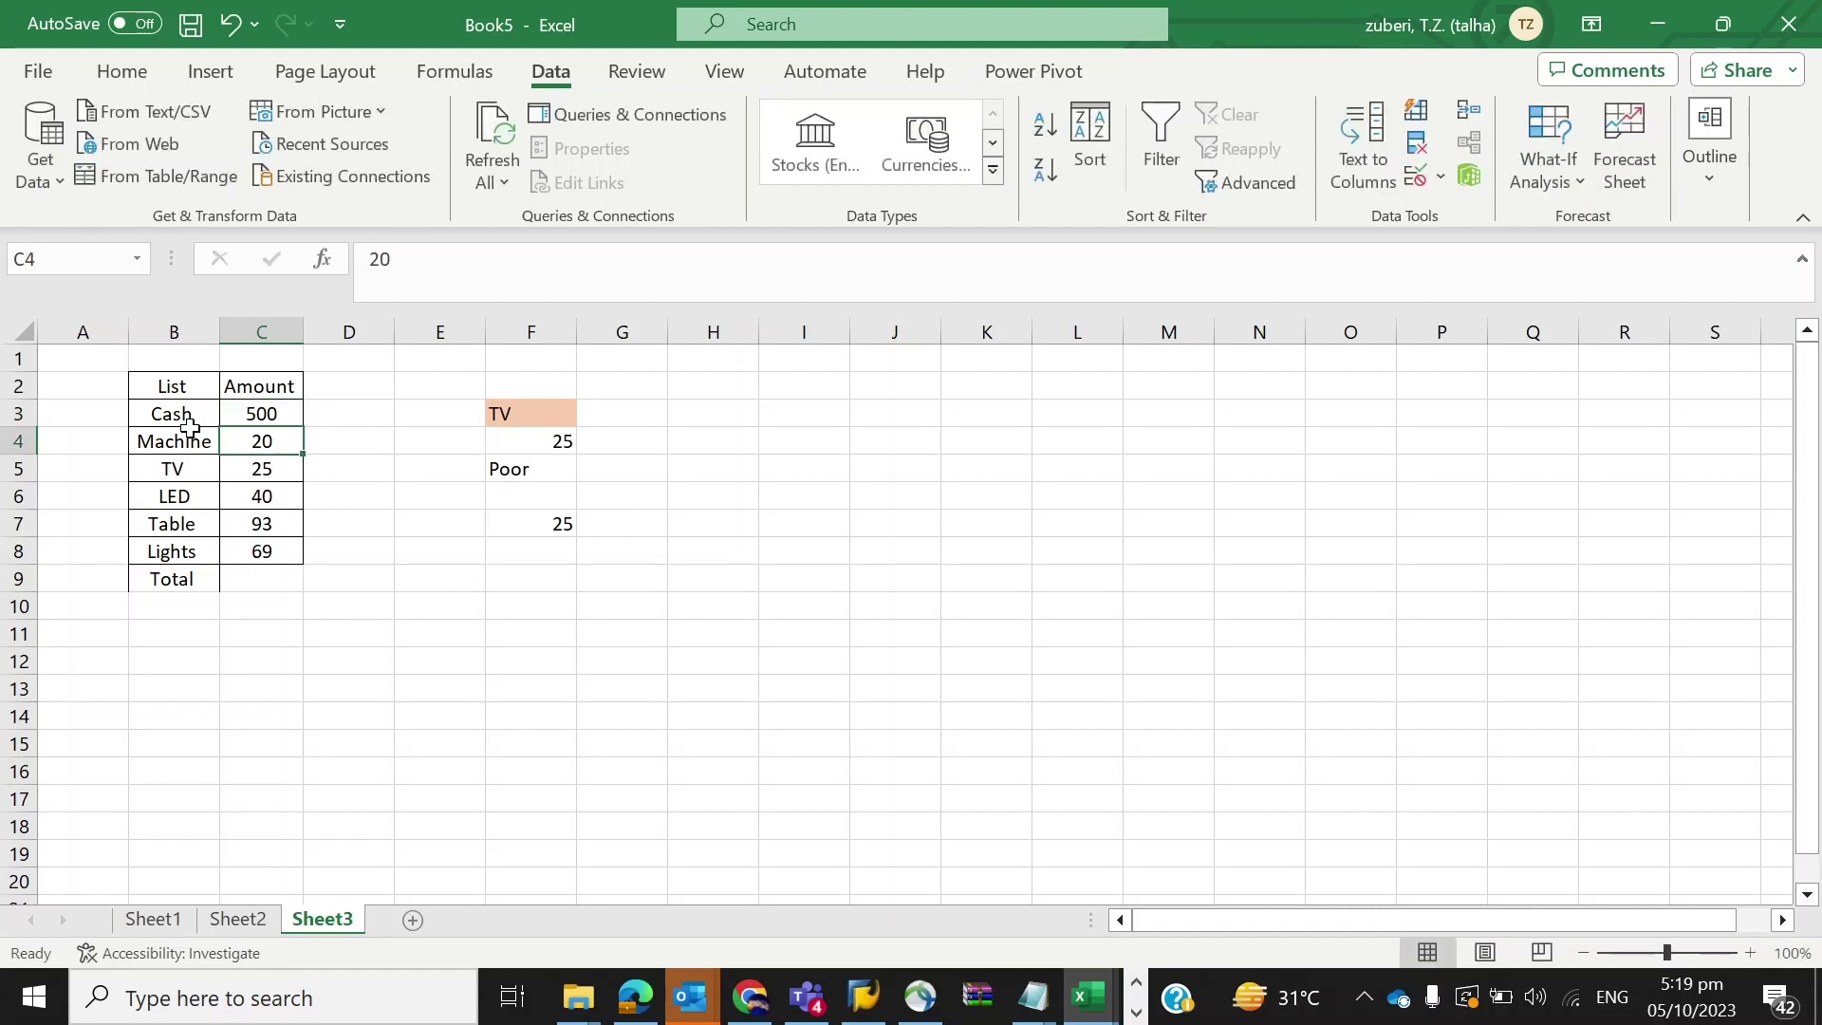
key(Left)
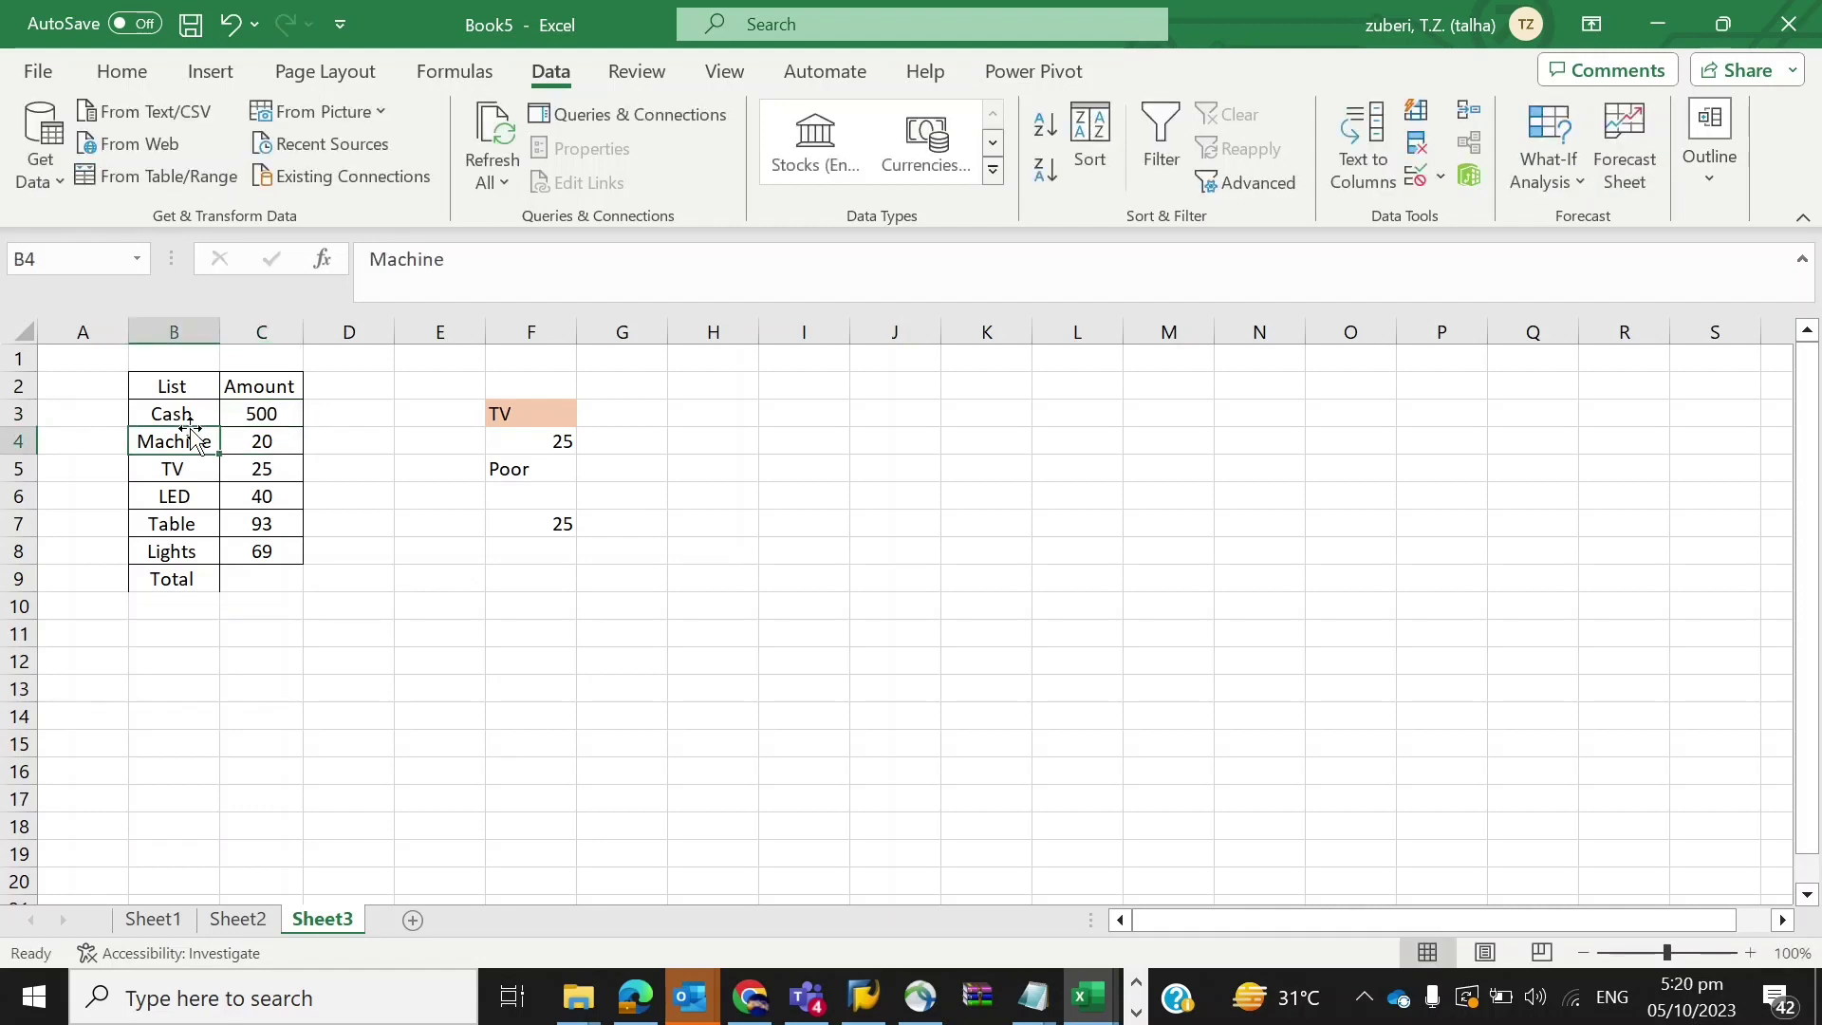
key(Right)
text(250)
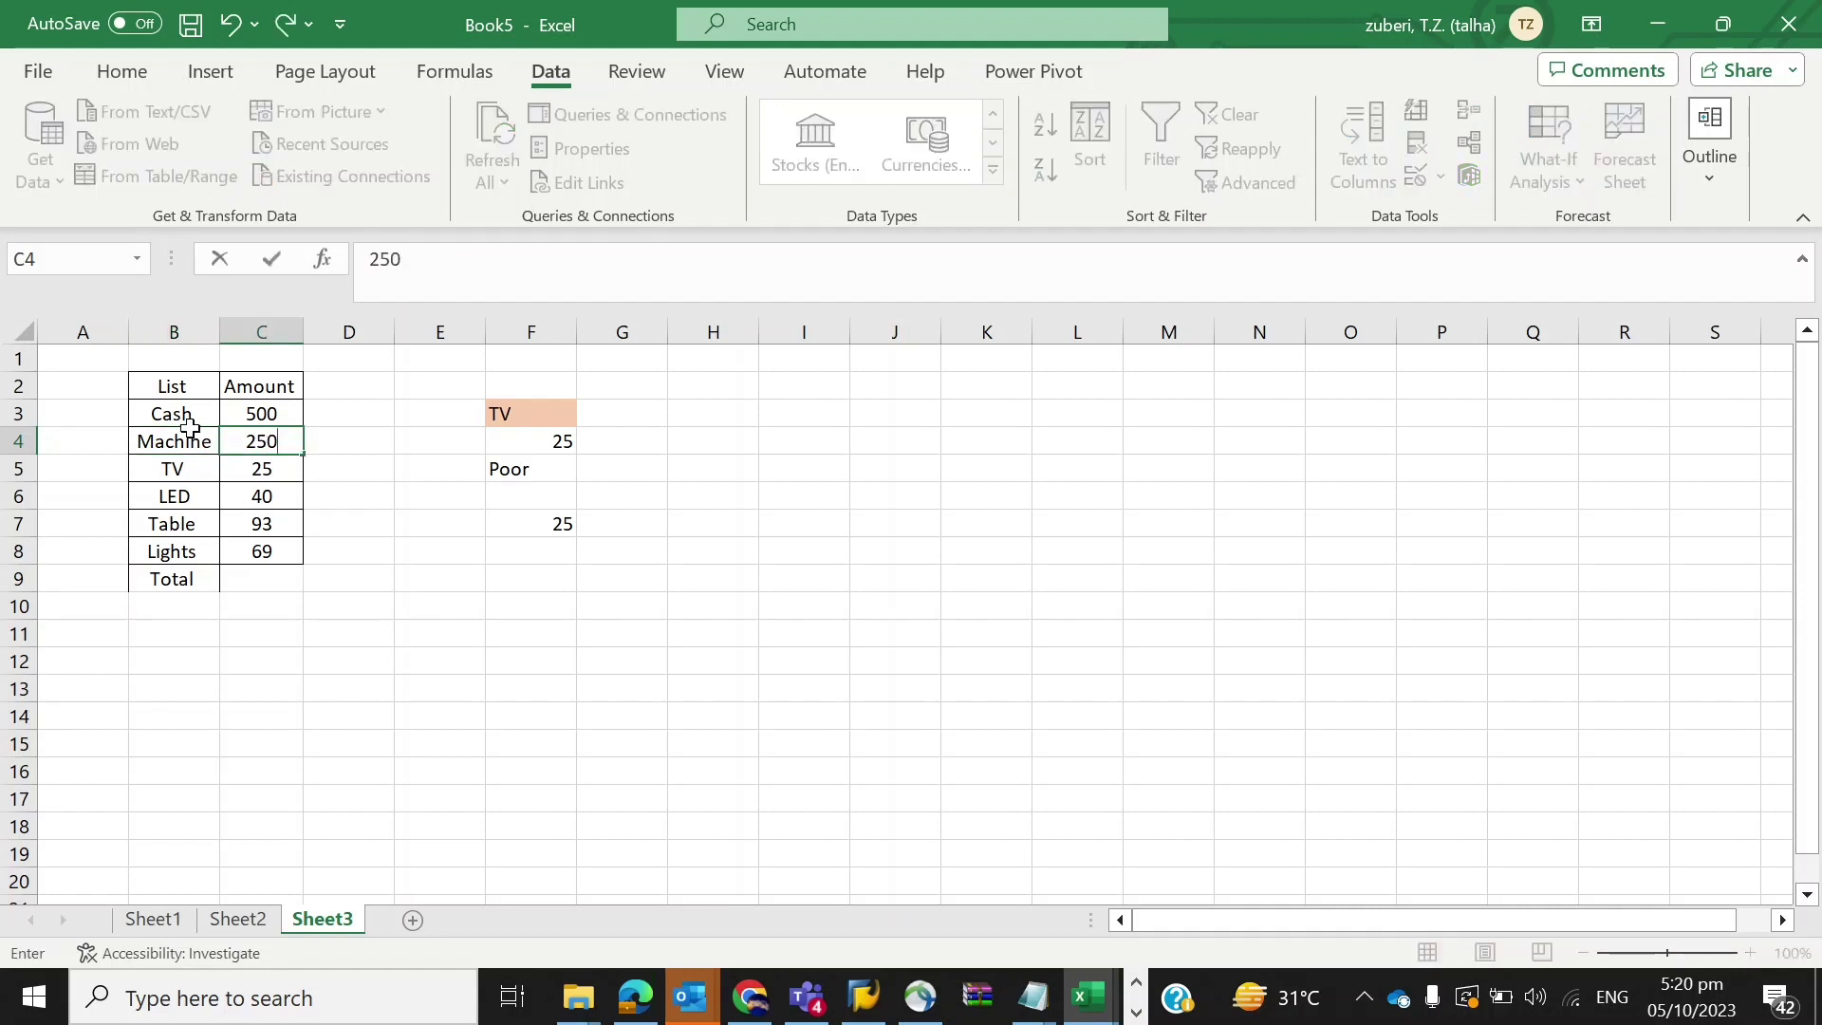
key(Return)
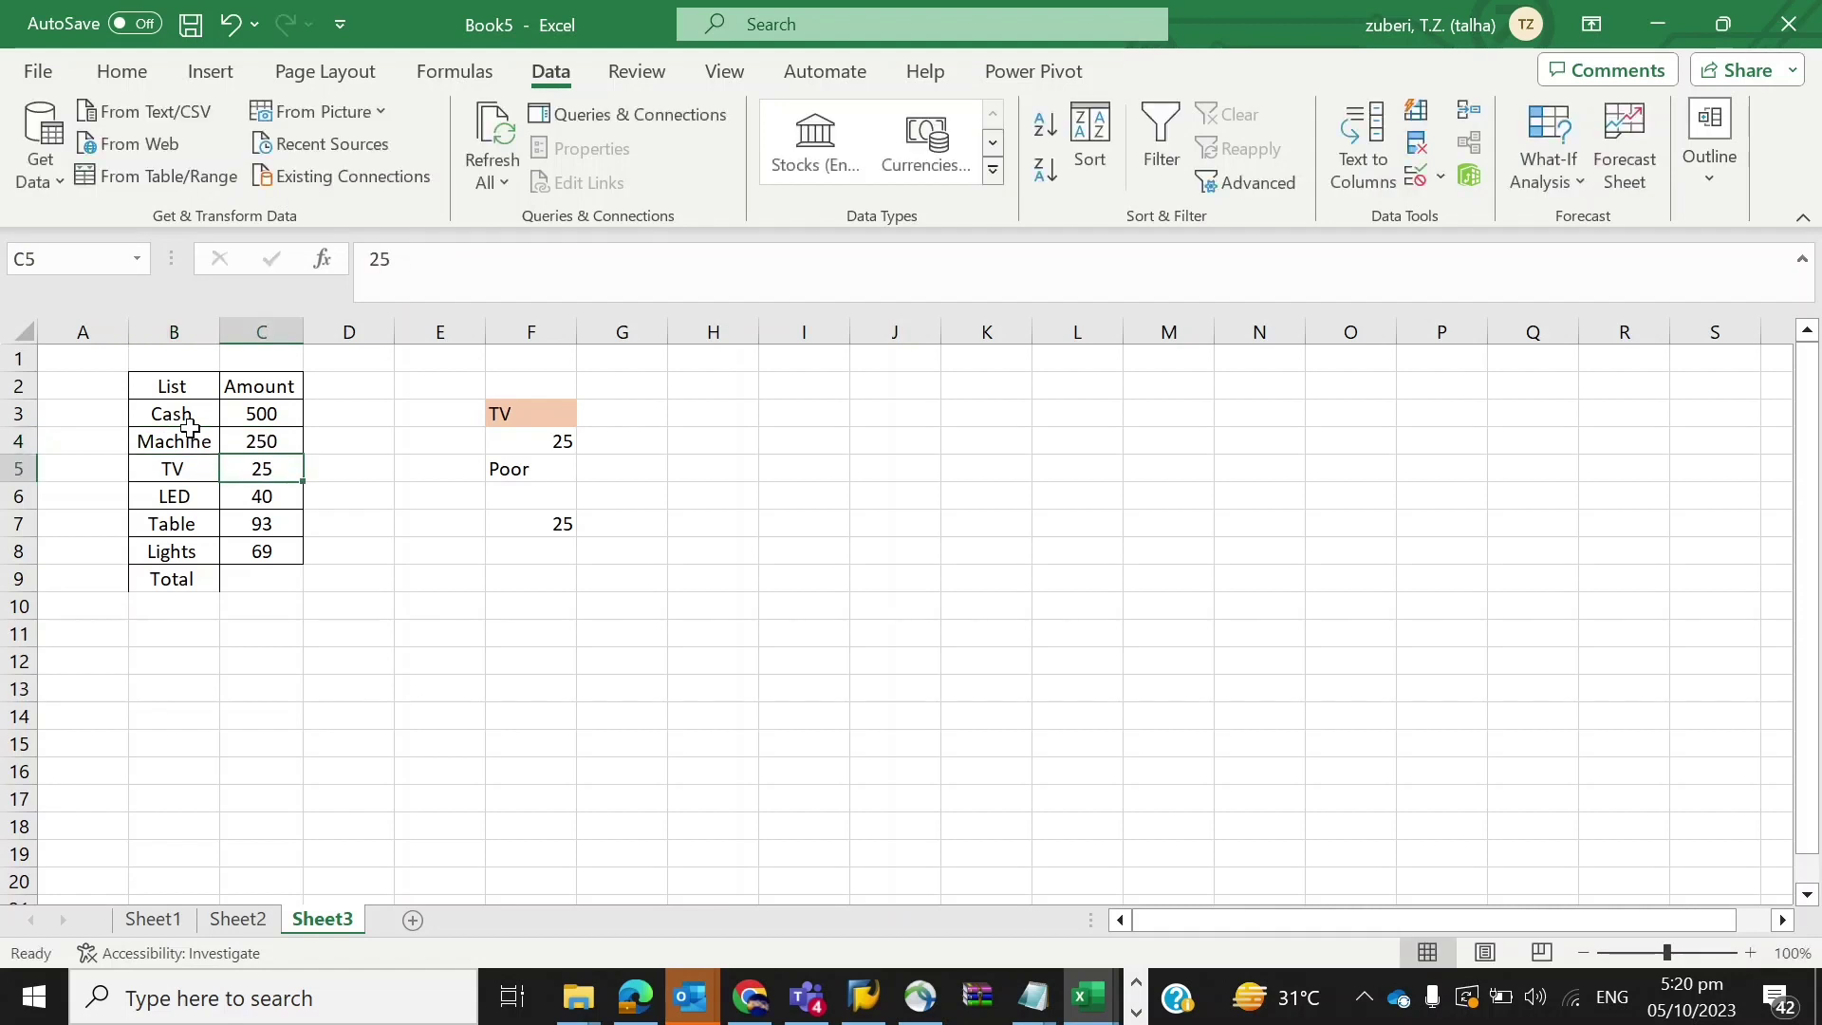
Set the TV amount in C5 to 256 and the LED amount in C6 to 400.
text(256)
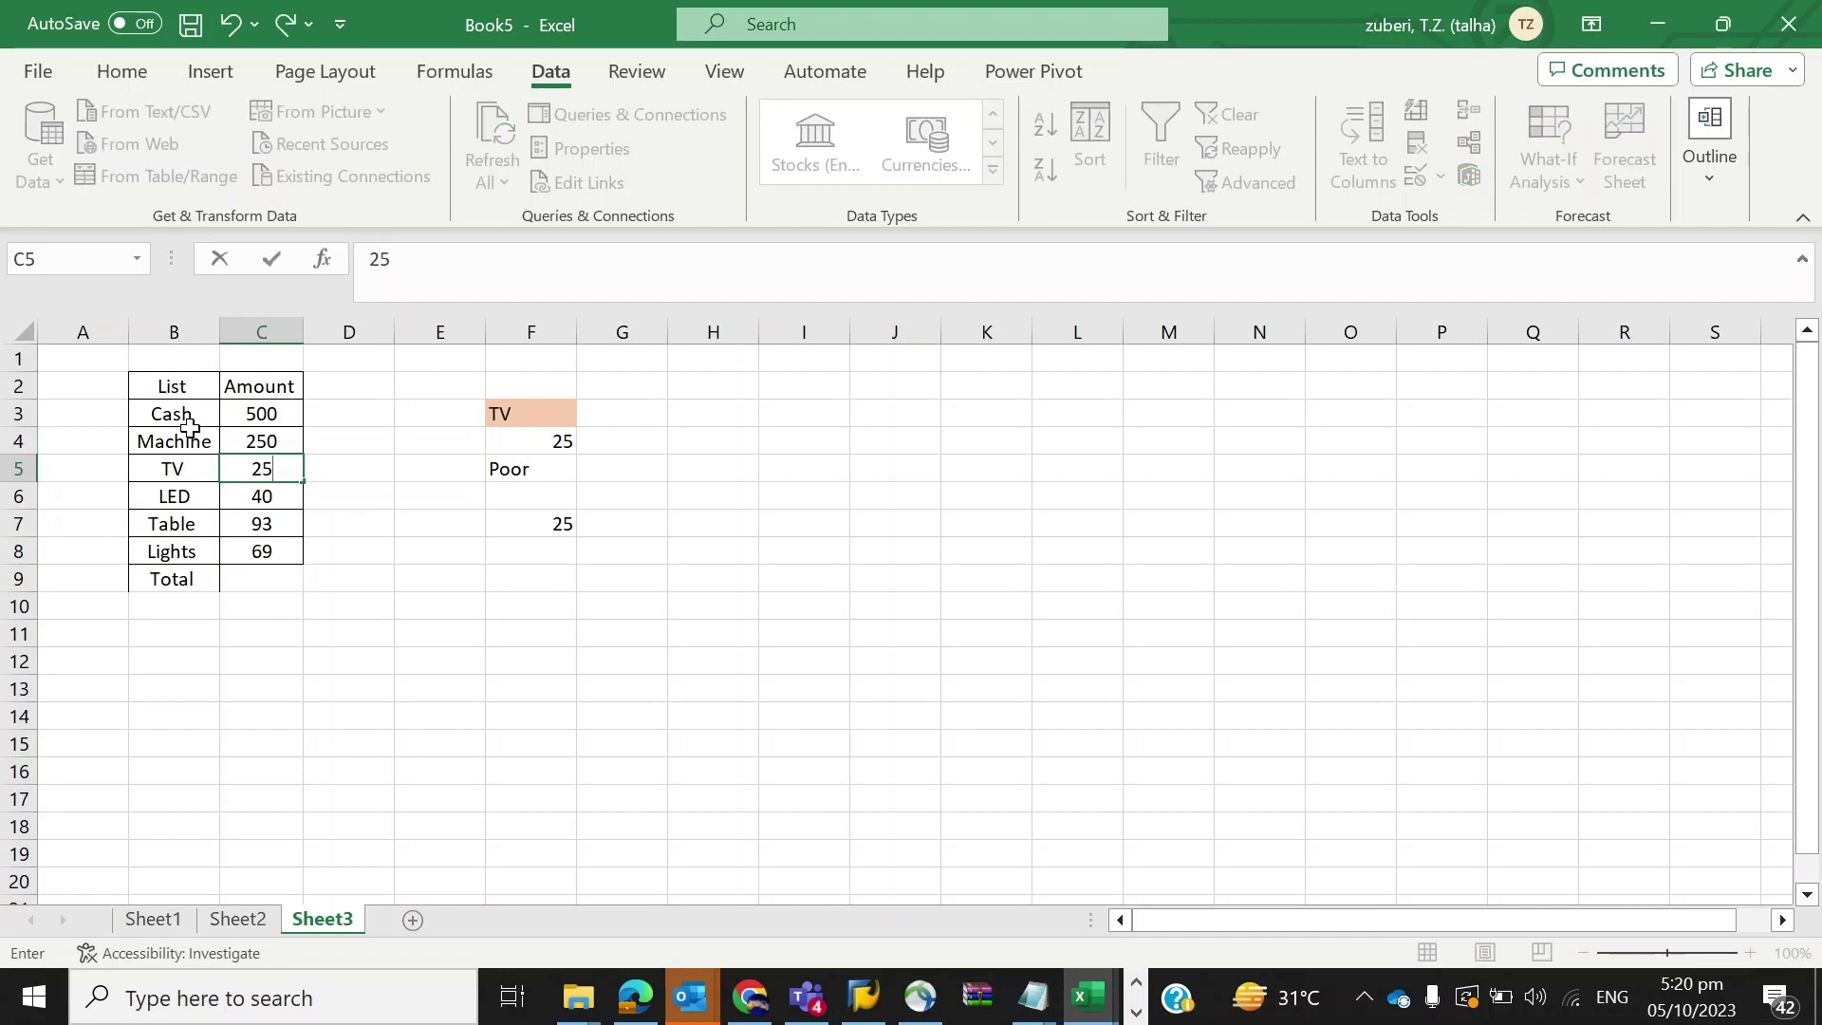
key(Return)
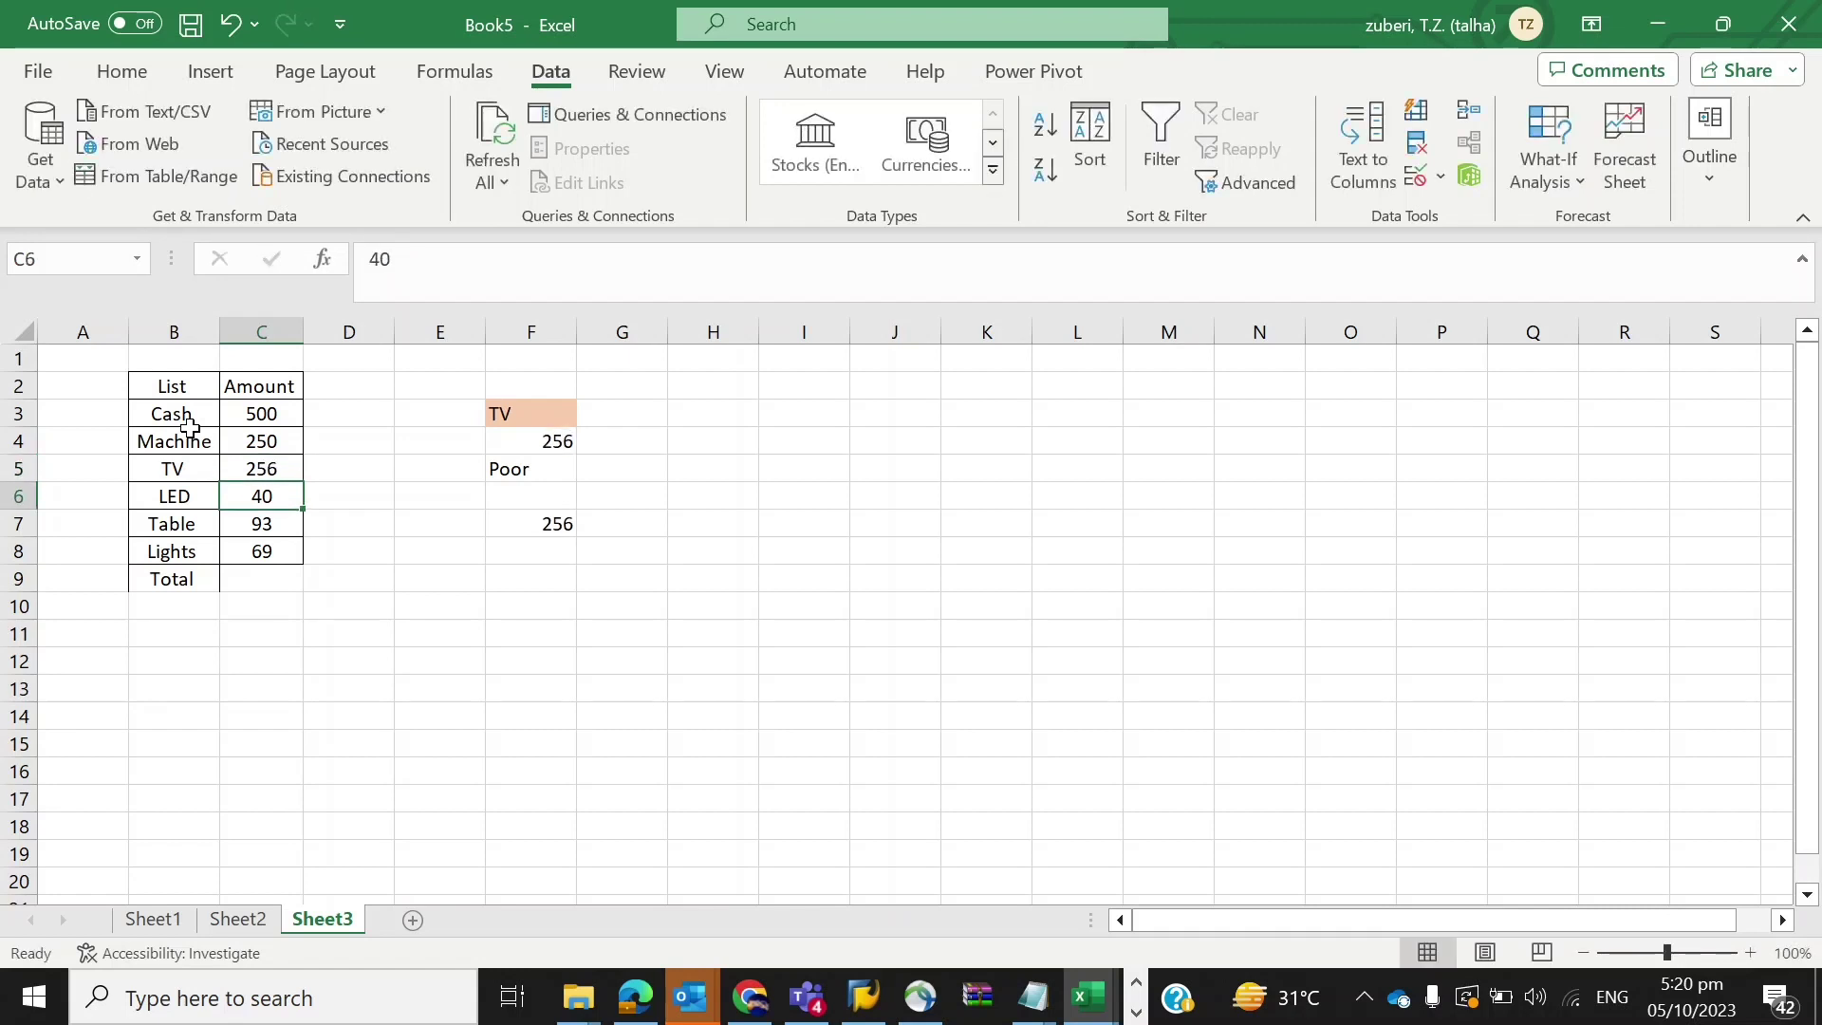
text(400)
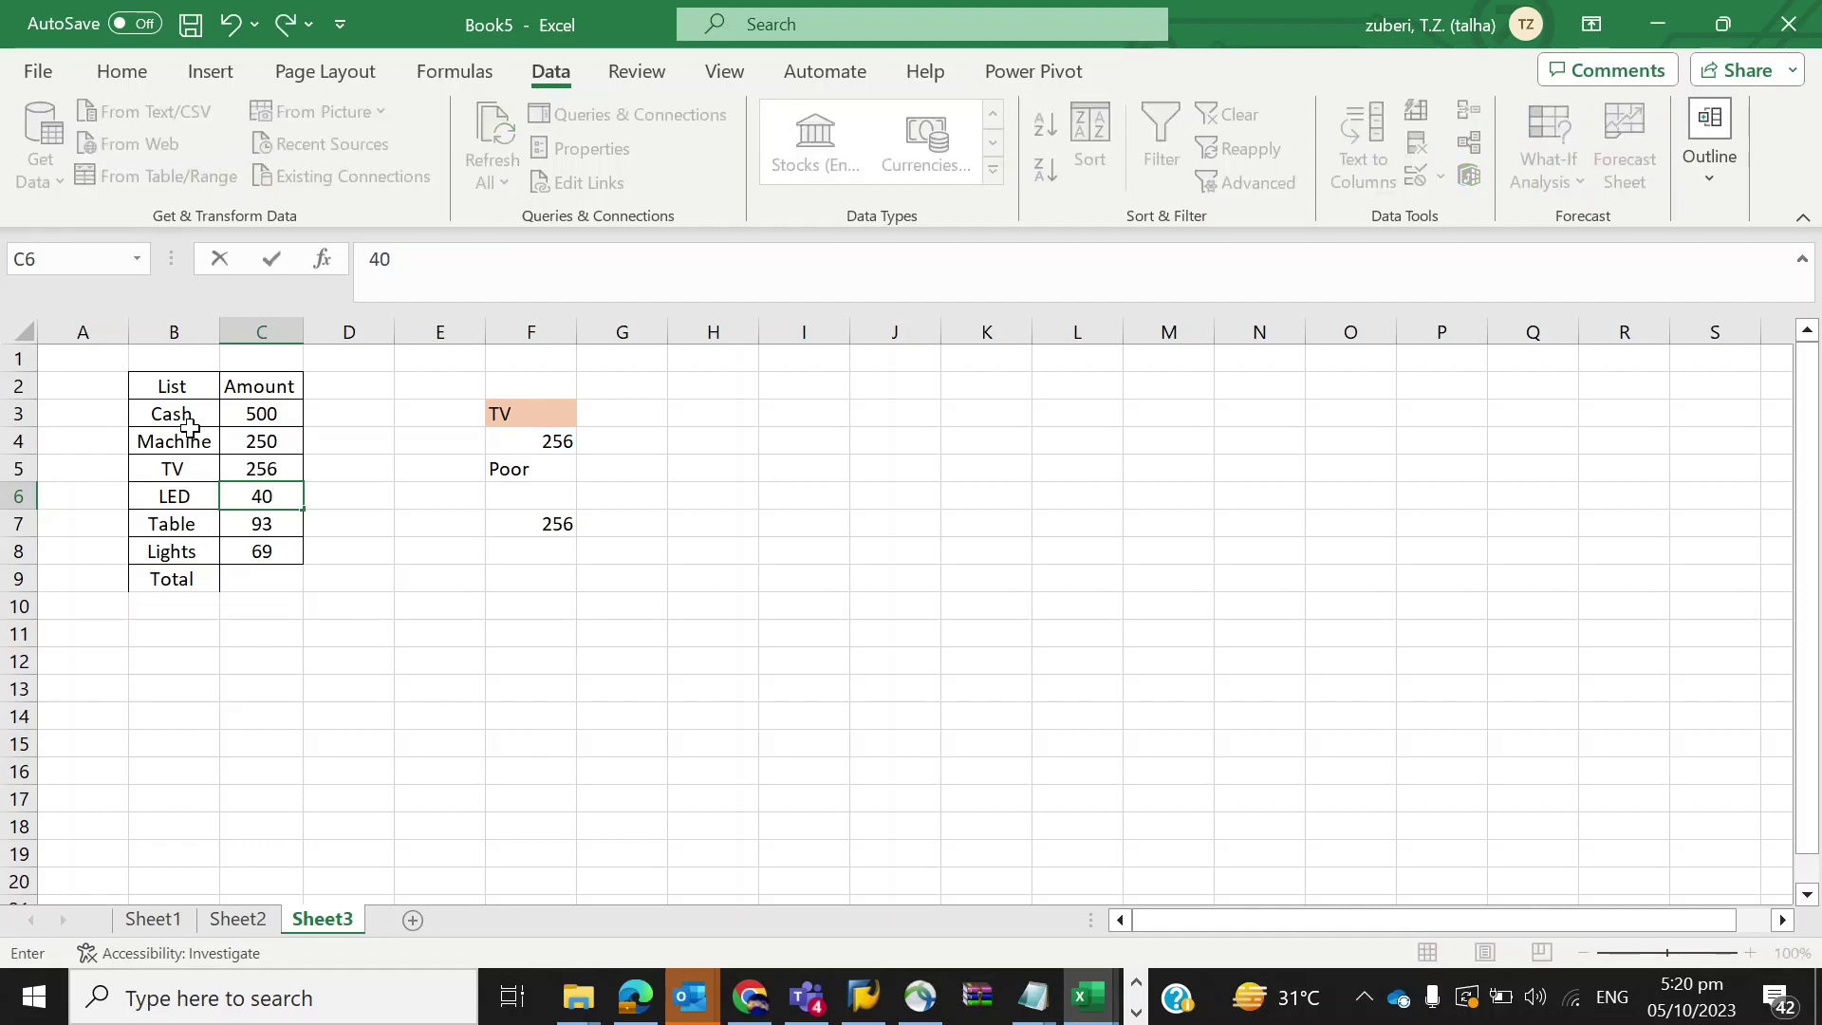
key(Return)
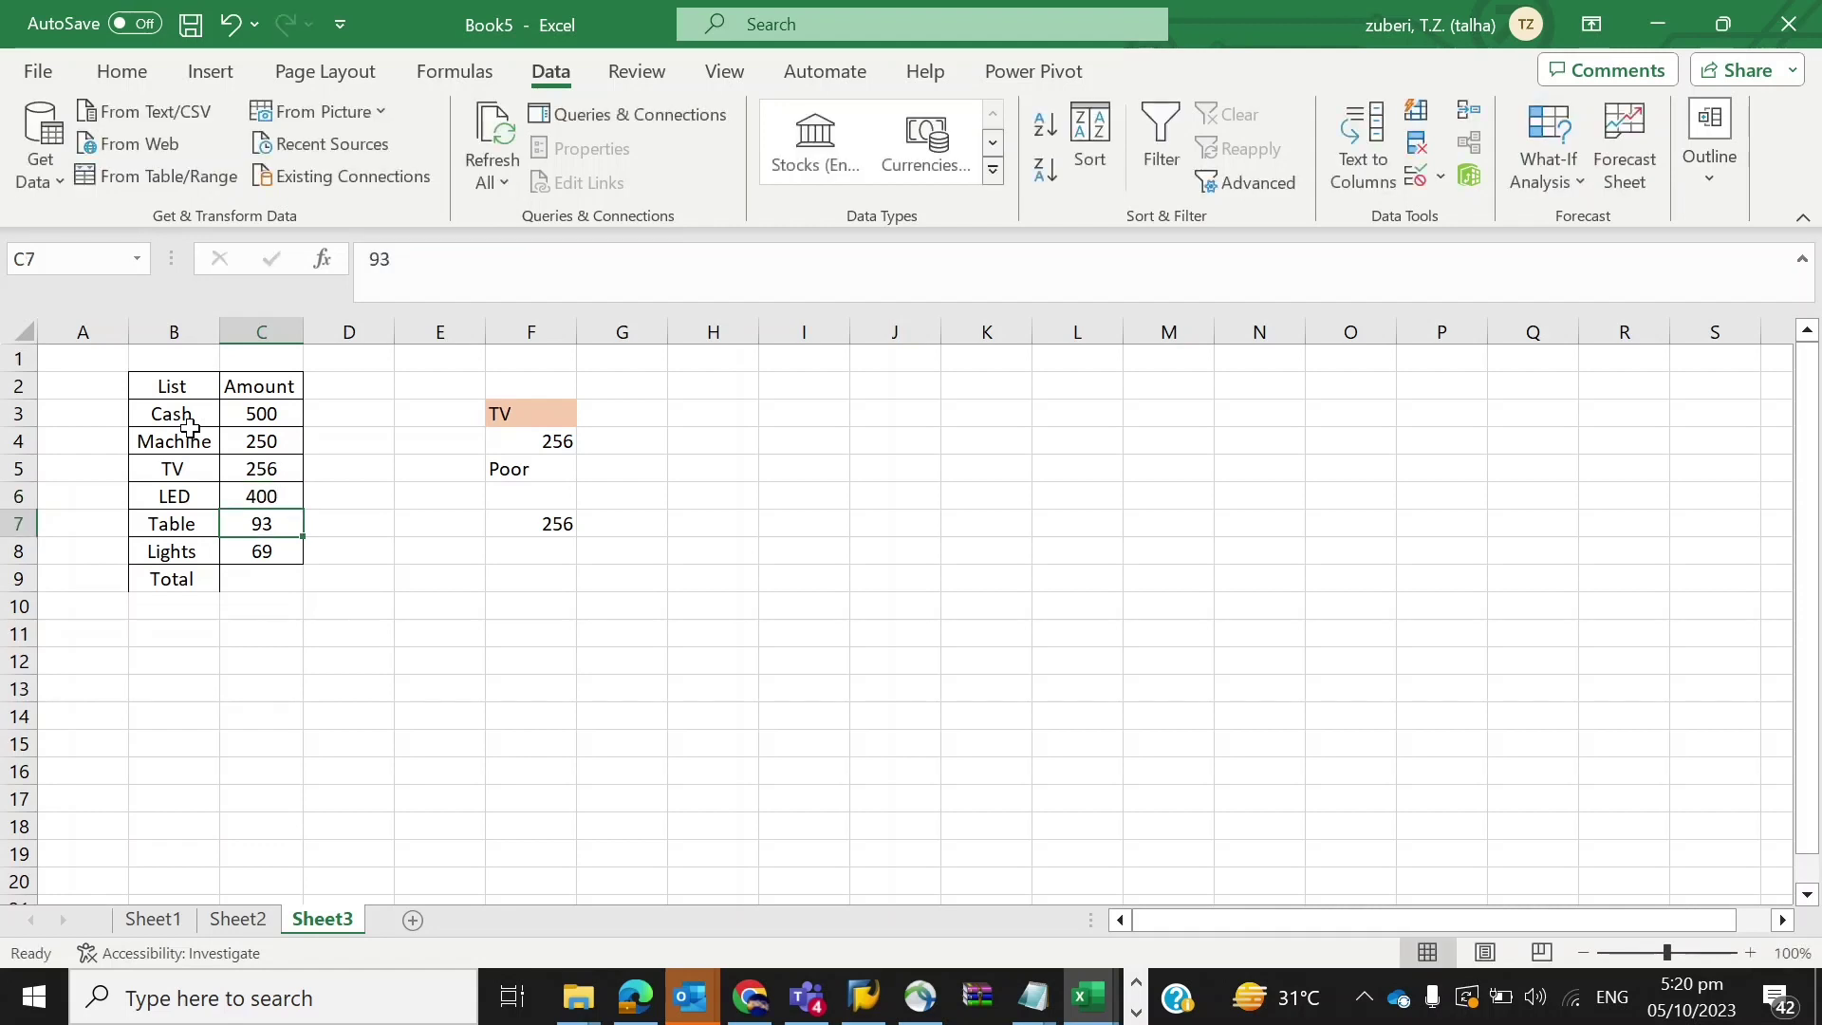
Set the Table amount in C7 to 936 and the Lights amount in C8 to 609.
text(9)
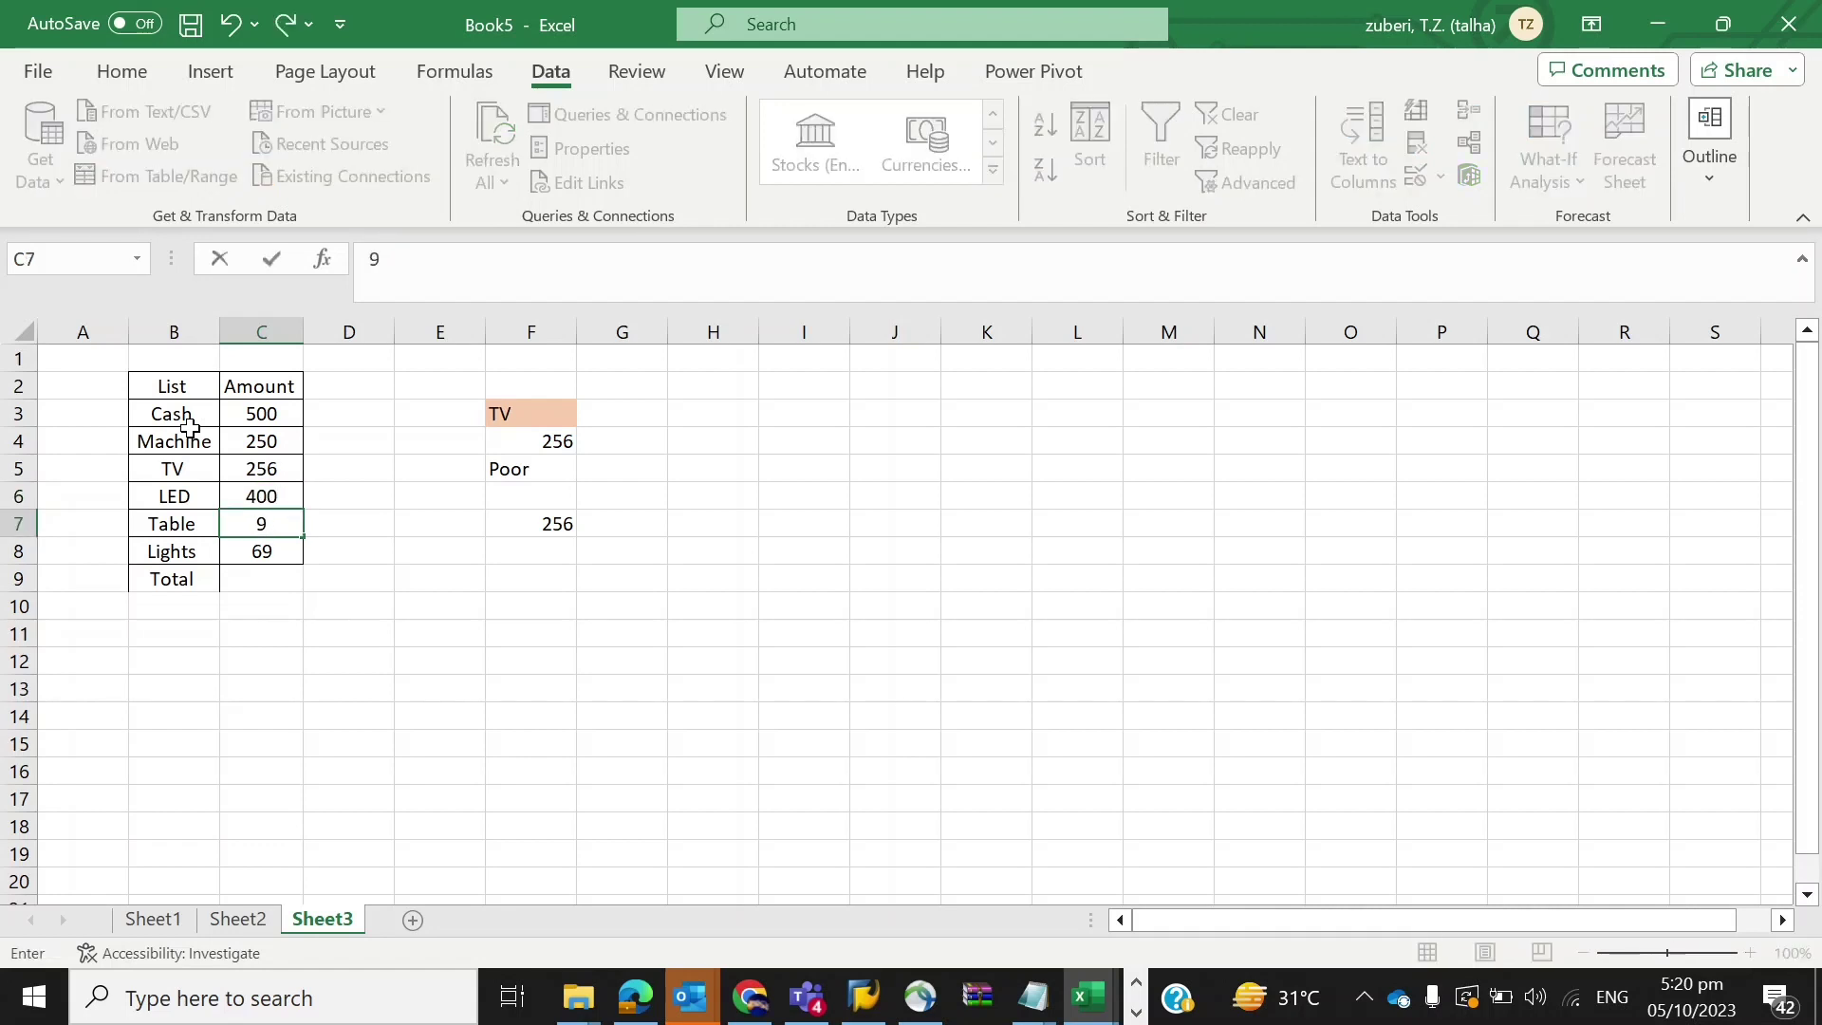
text(36)
key(Return)
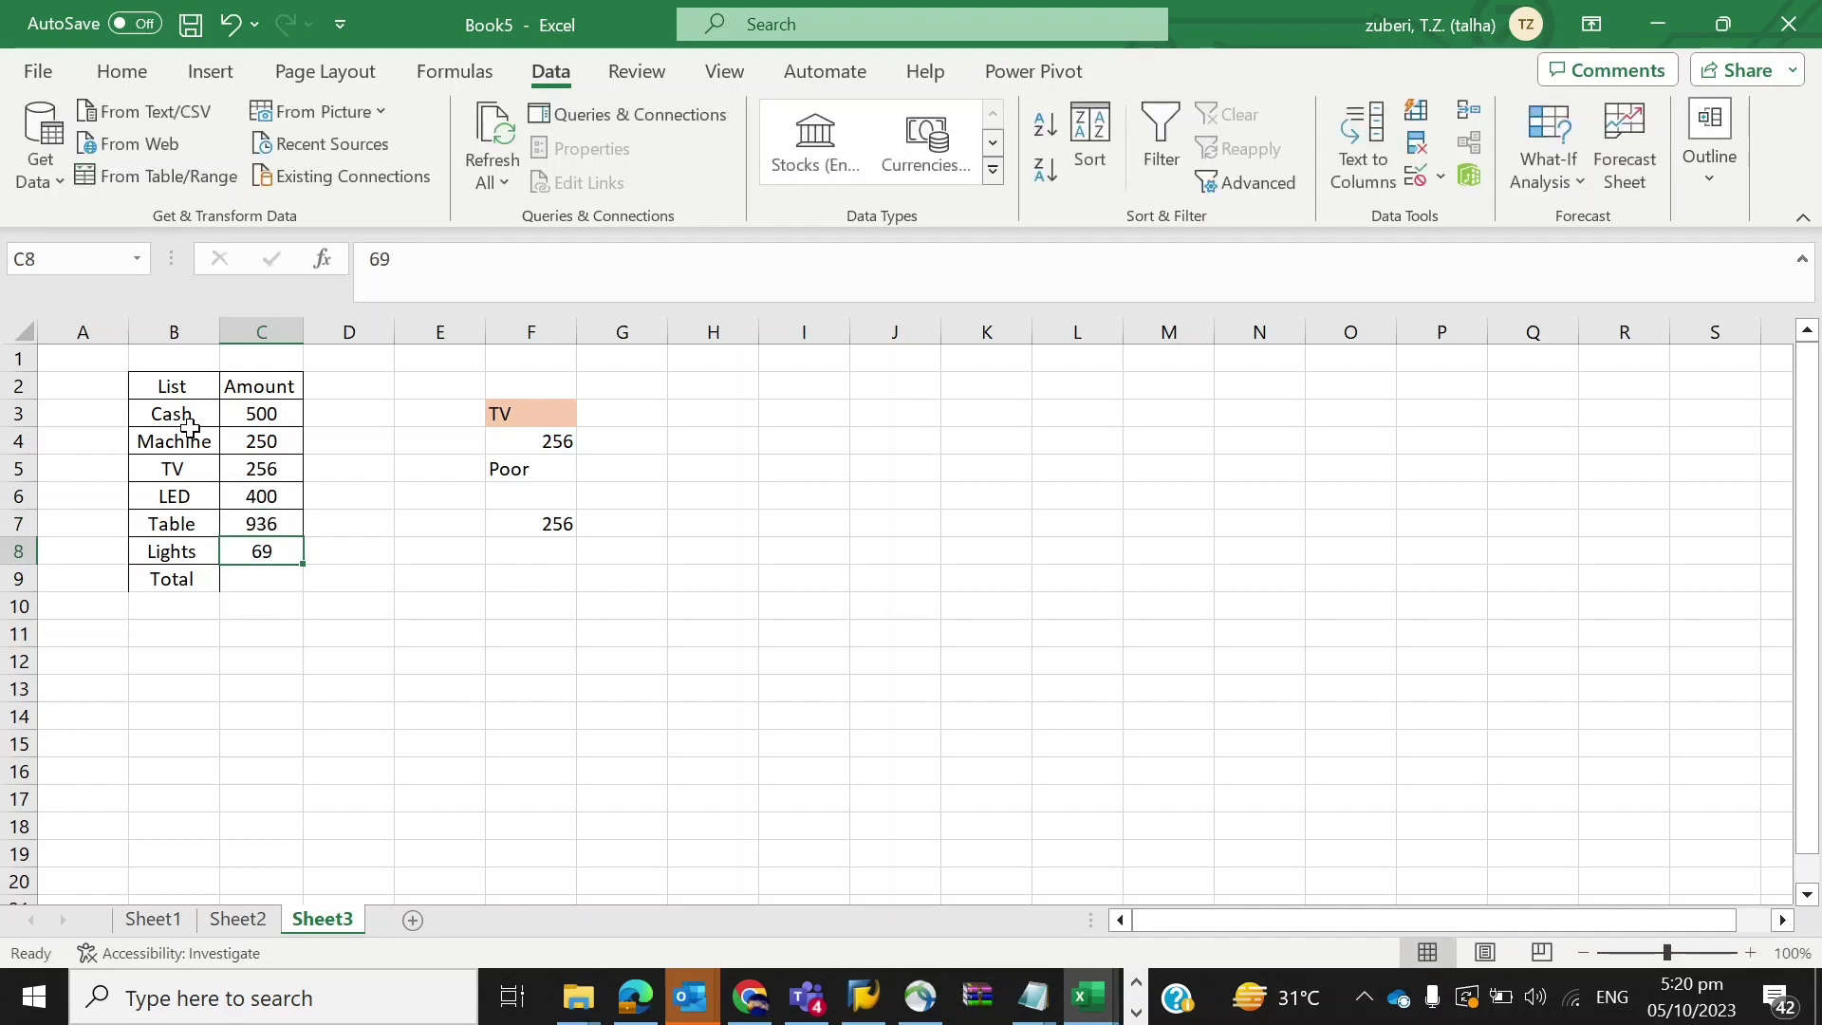
text(609)
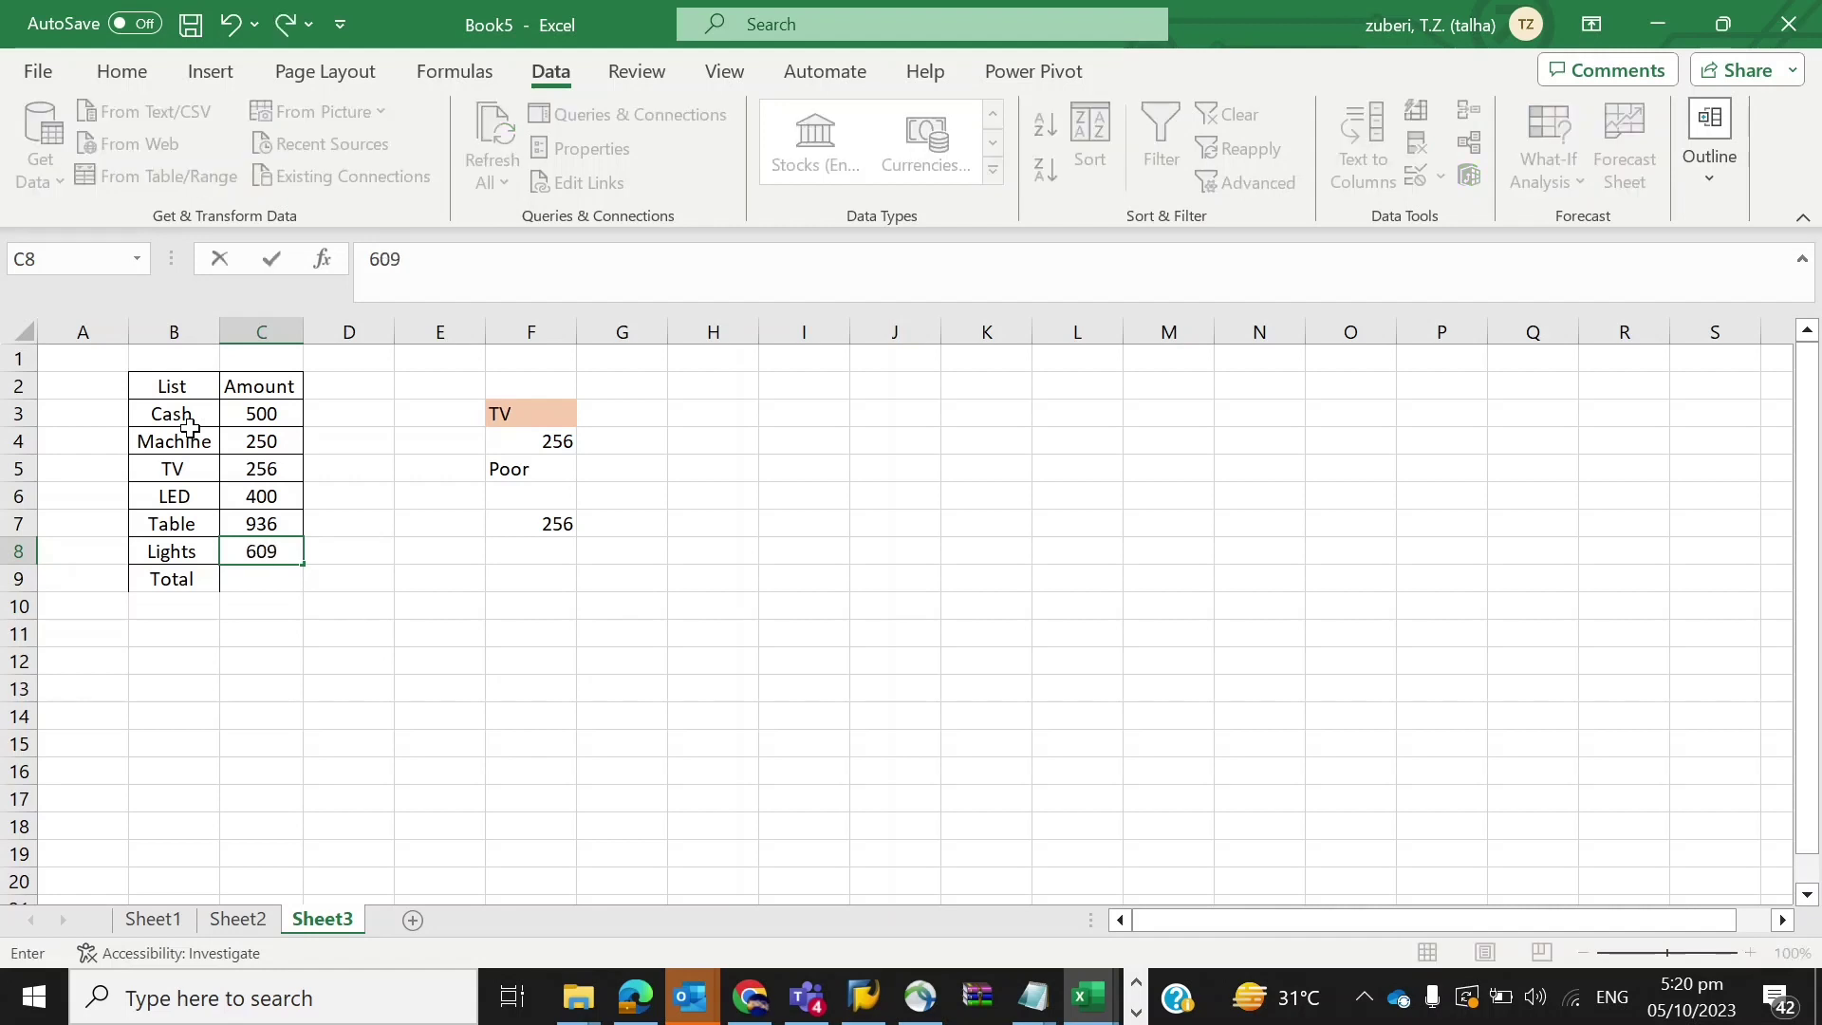
key(Return)
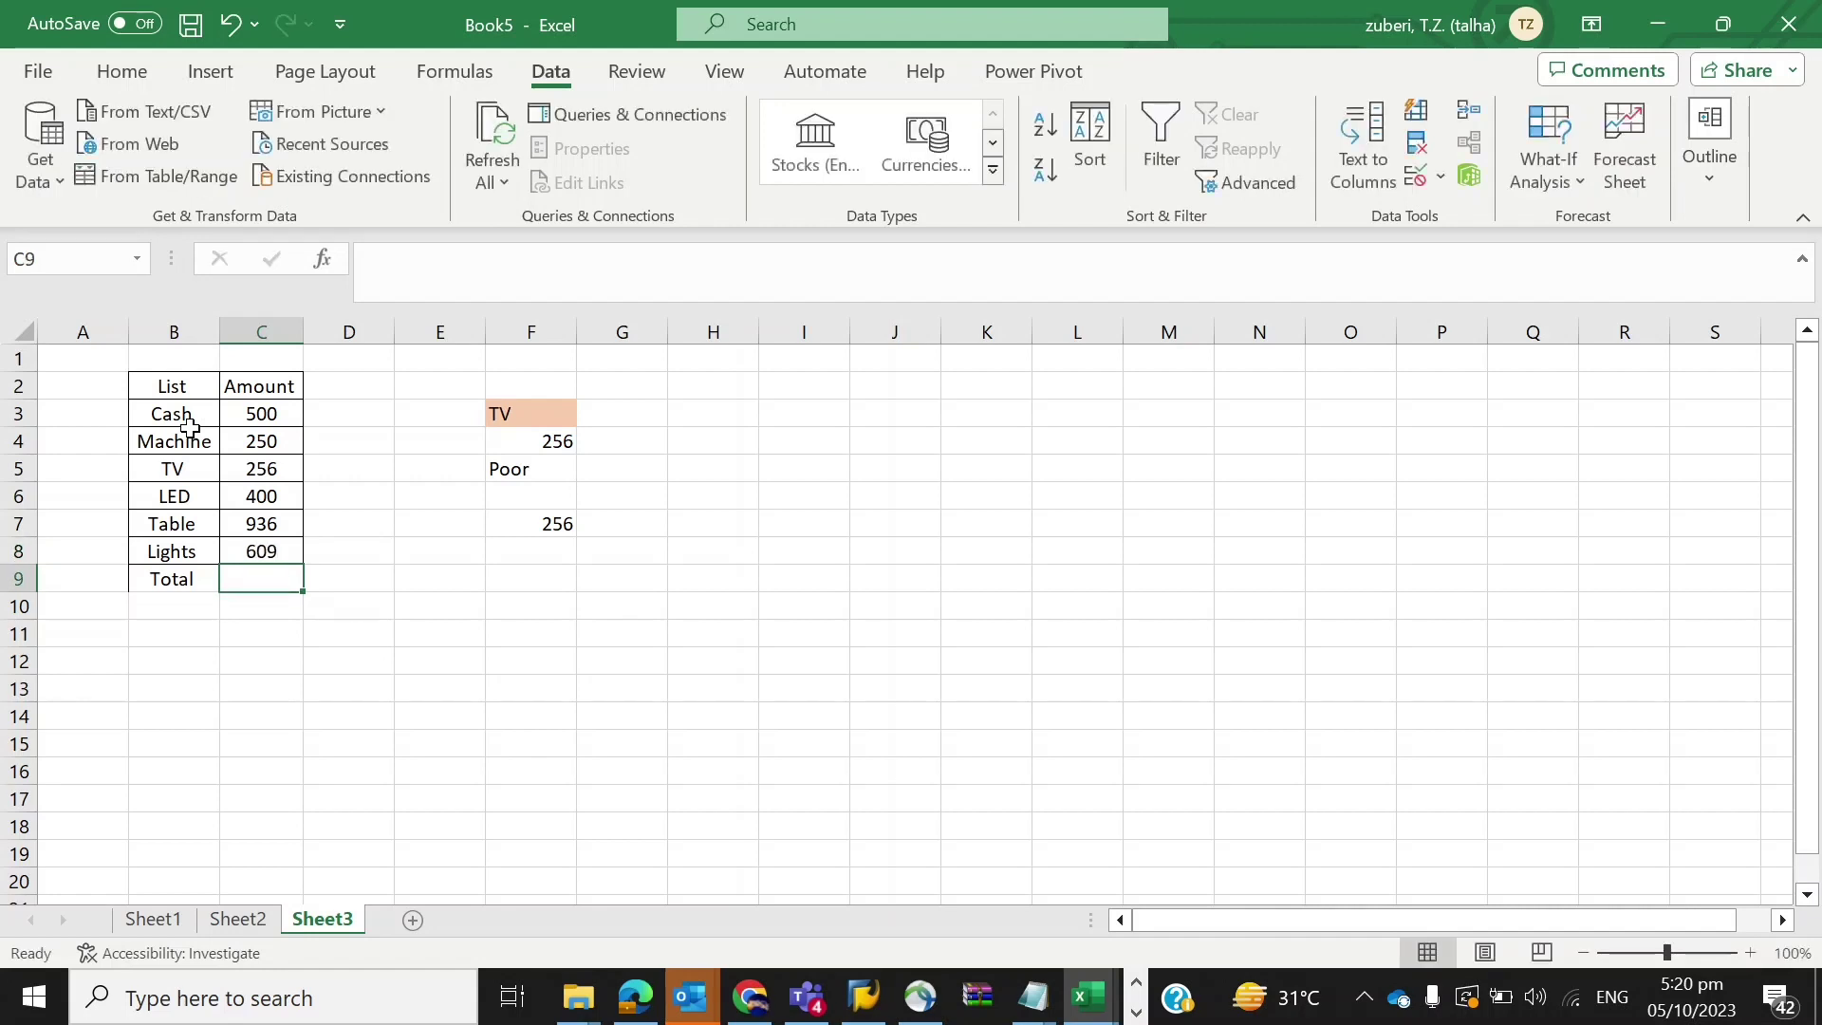
Enter a SUM formula in the Total cell C9 that adds the amounts in C3:C8.
text(=)
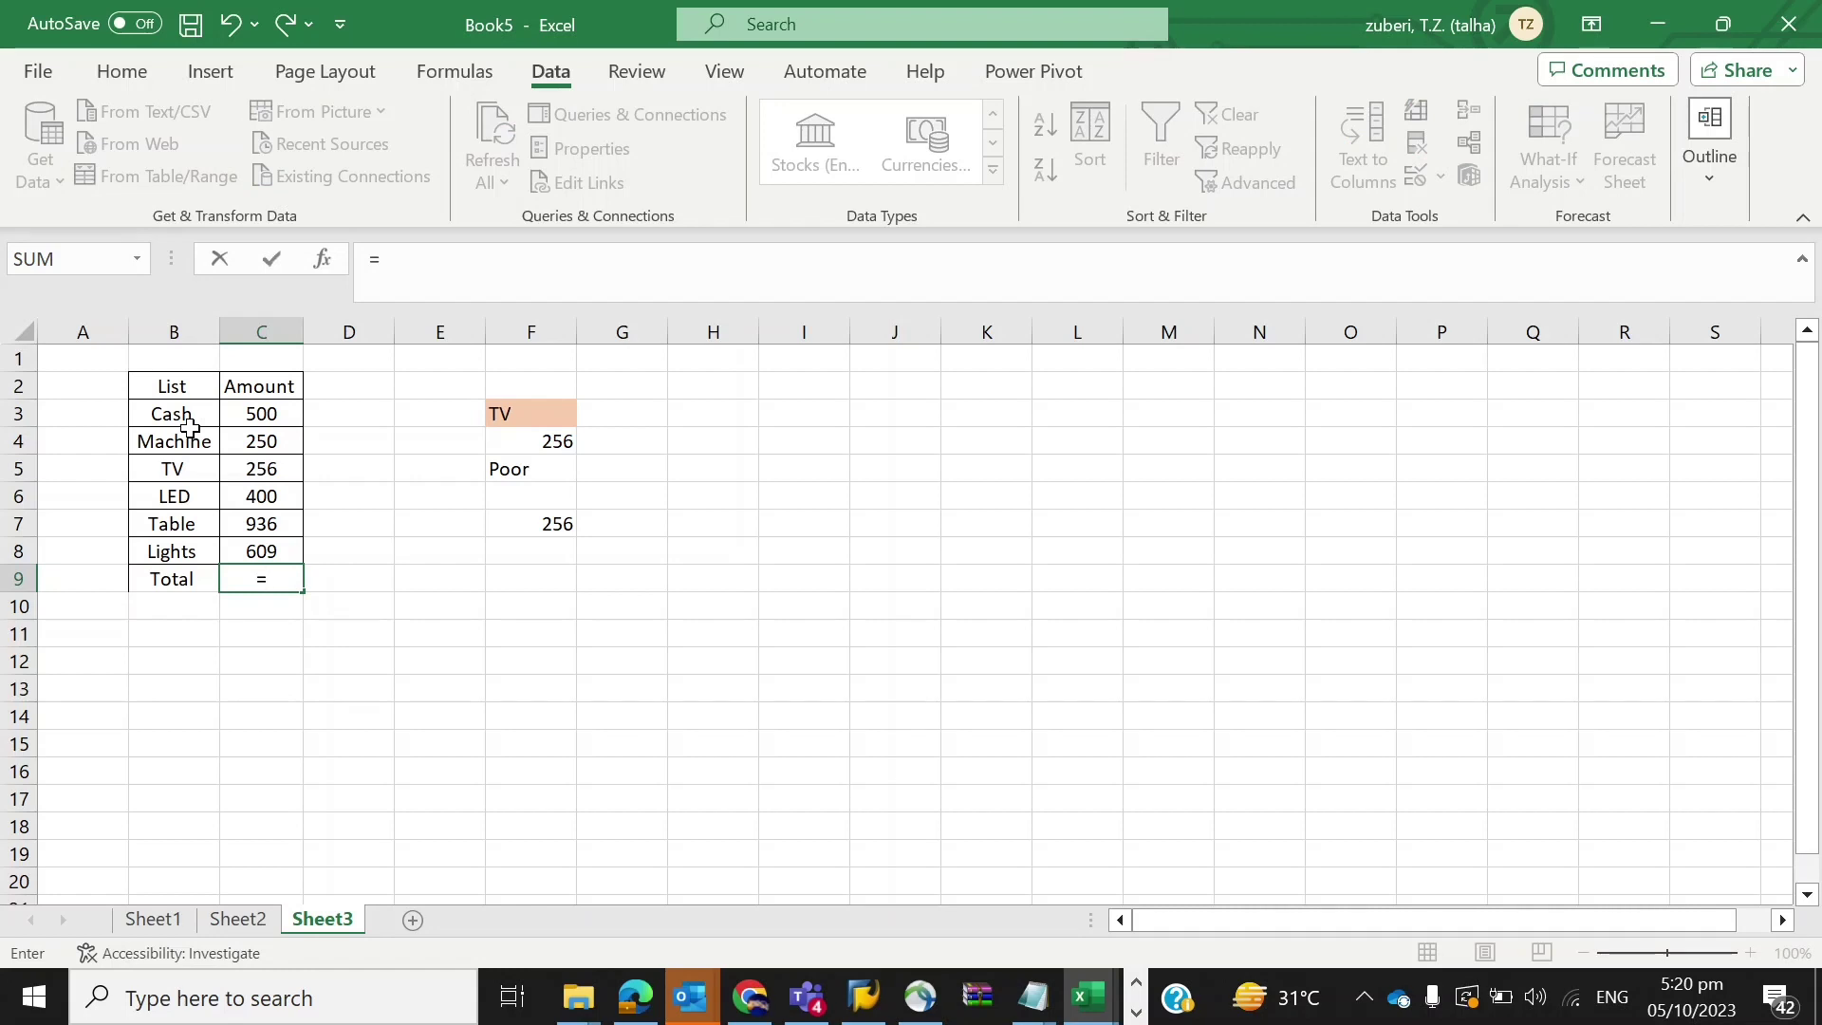
text(sum)
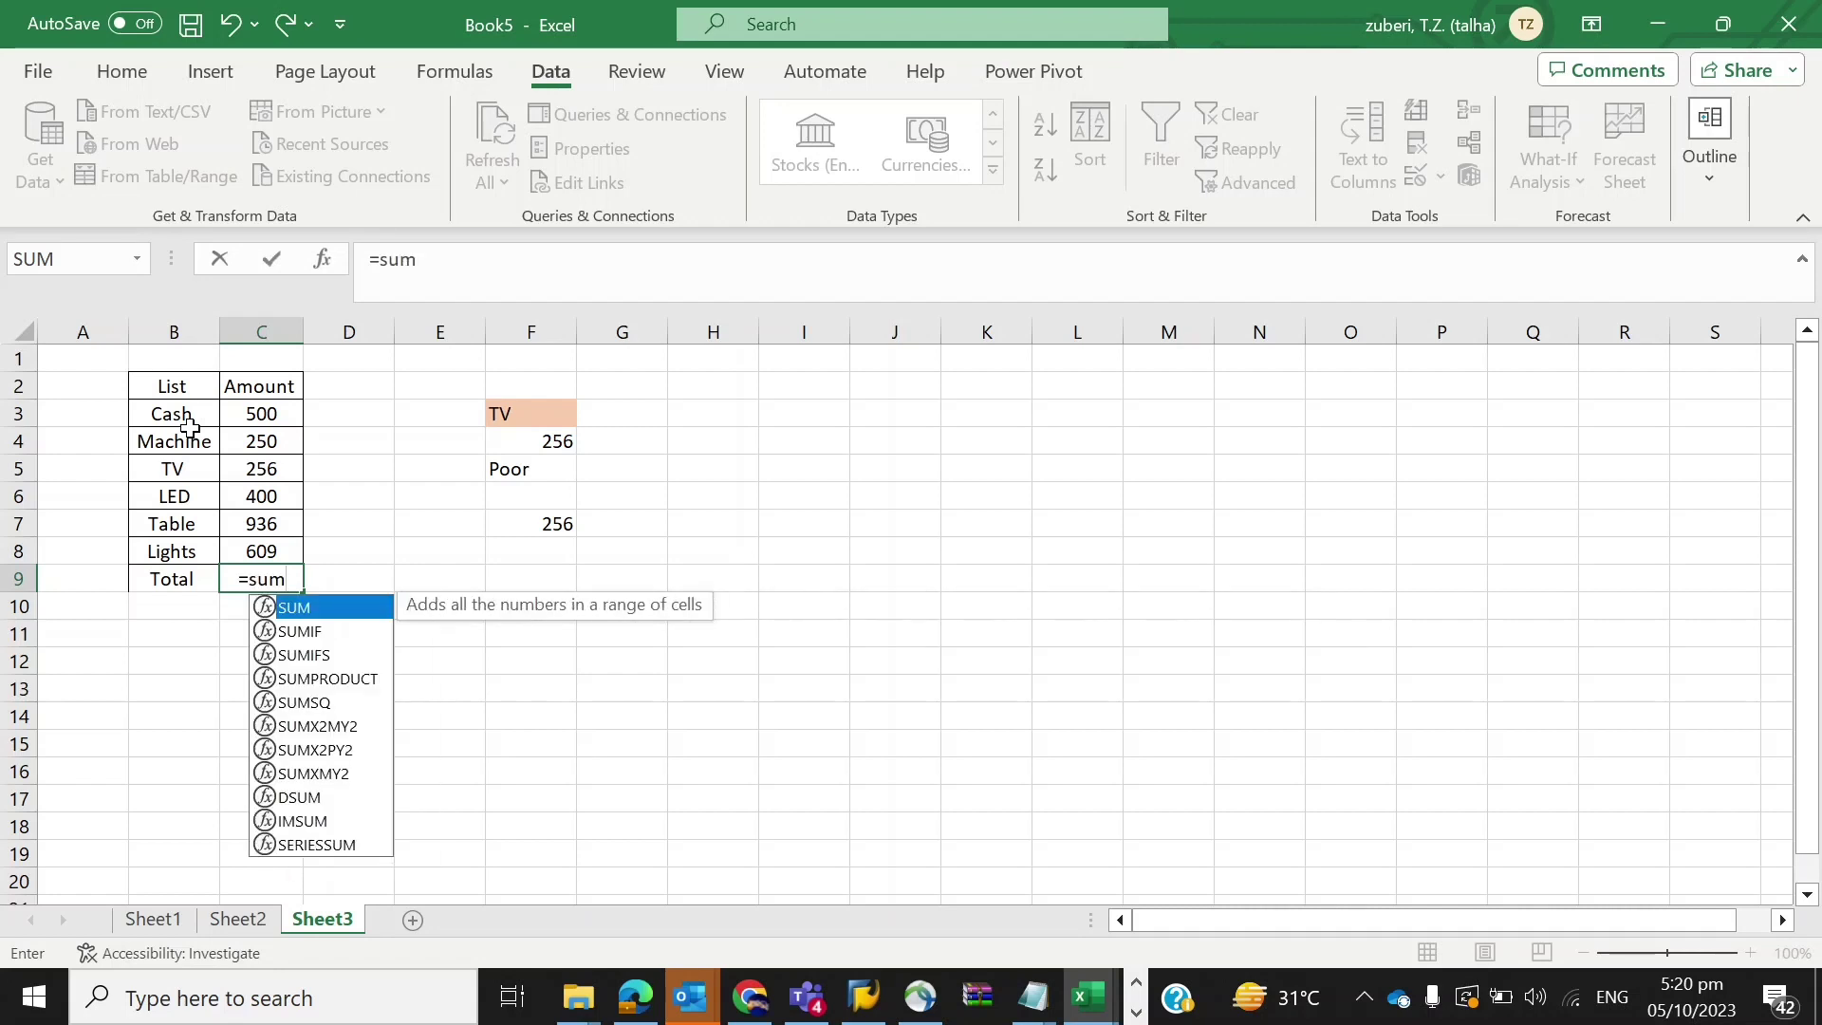
text(()
key(Up)
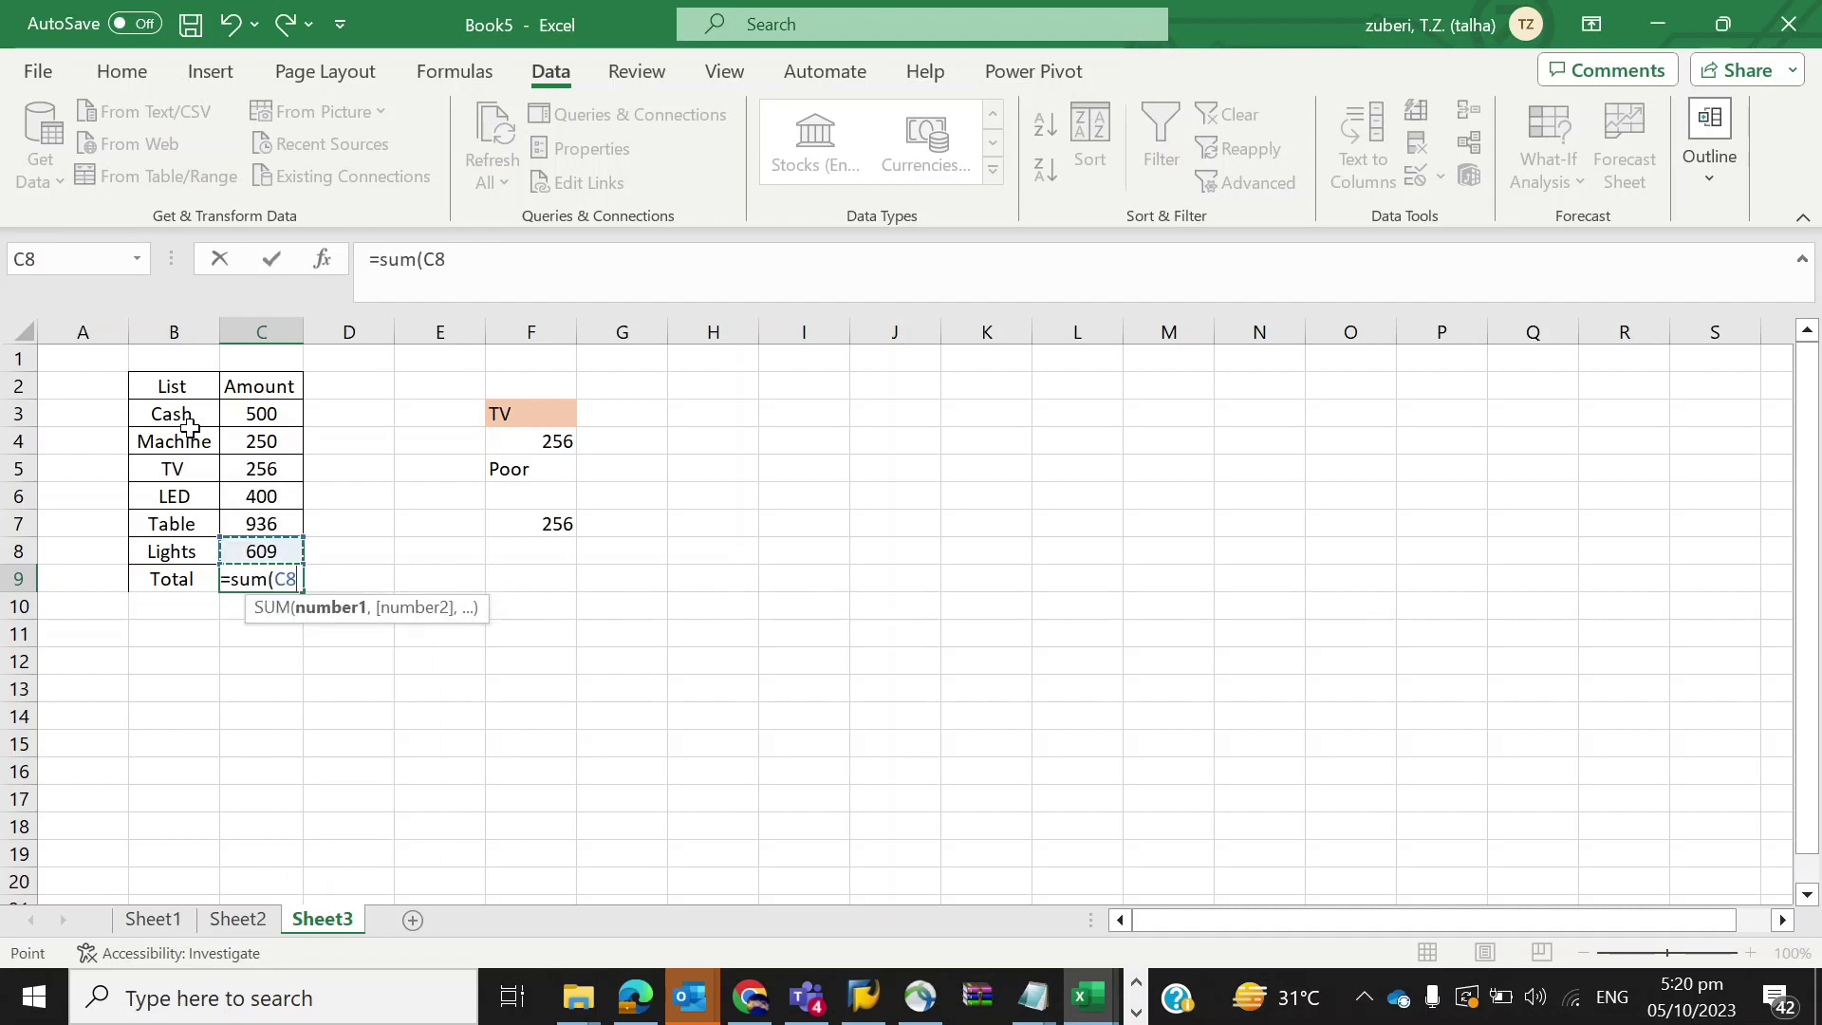
key(shift+Up)
key(shift+Up)
key(shift+Up)
key(shift+Up)
key(shift+Up)
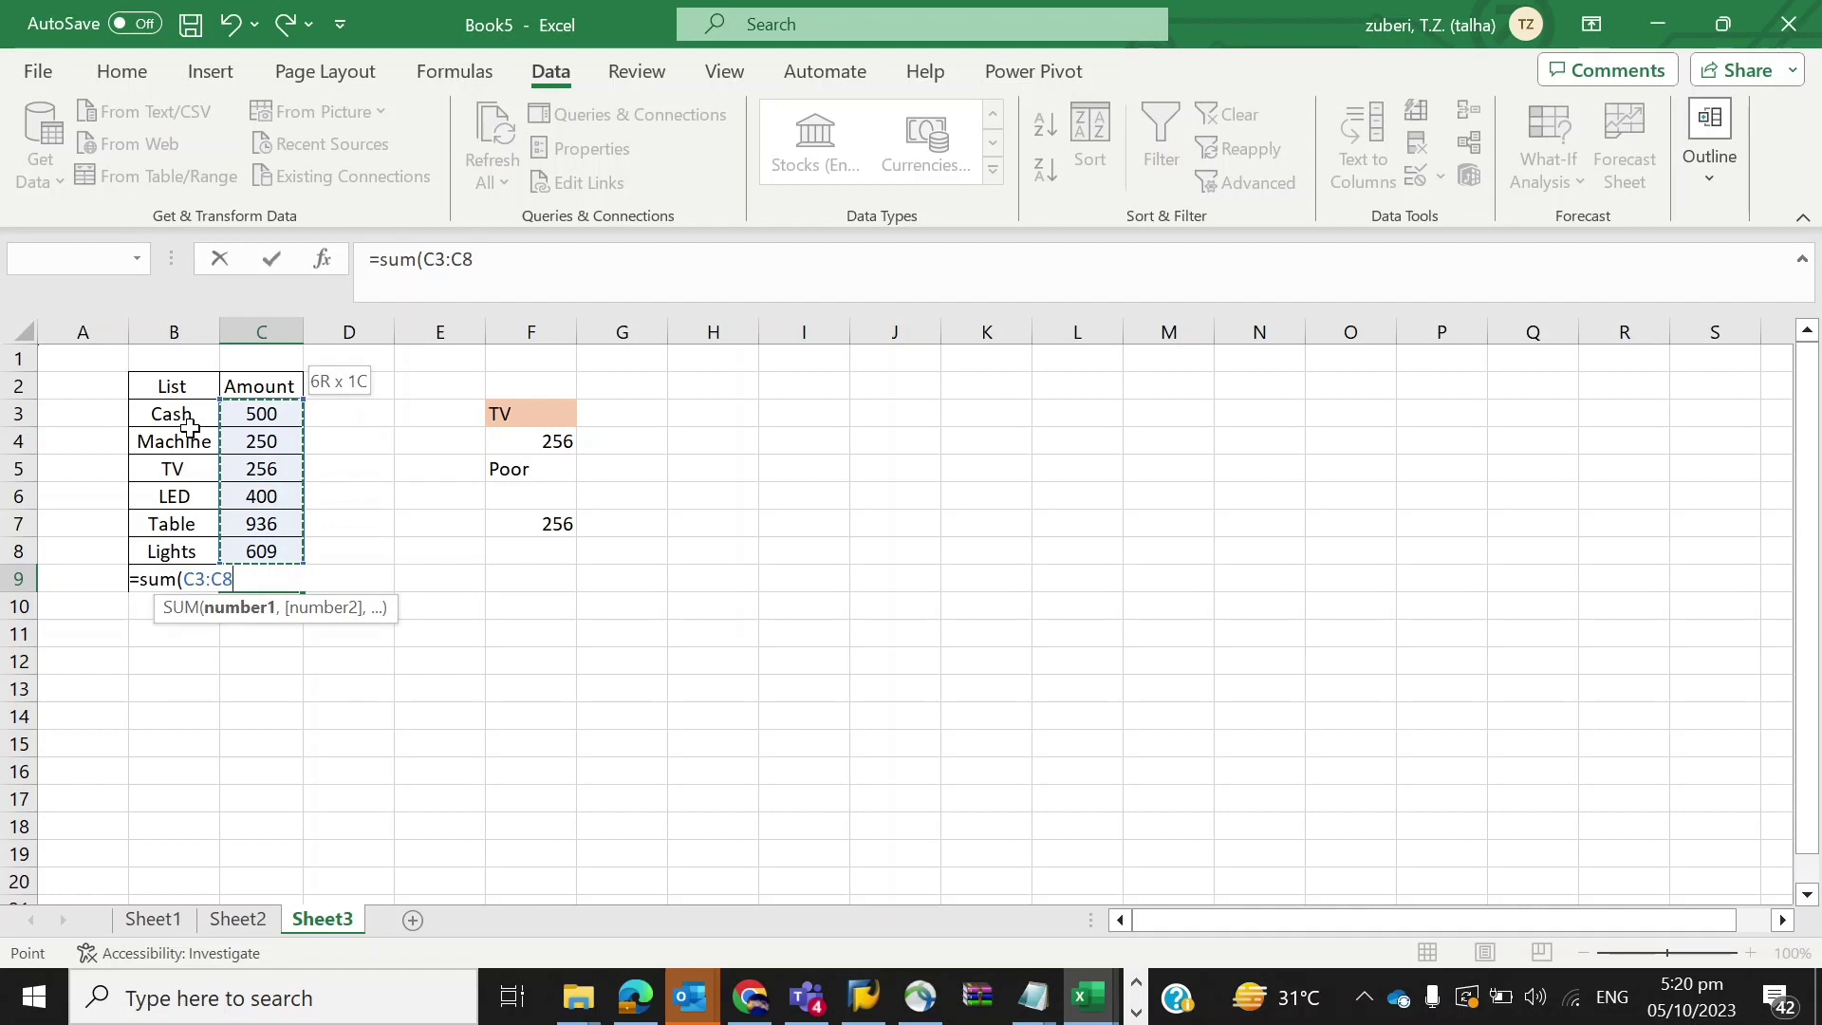
text())
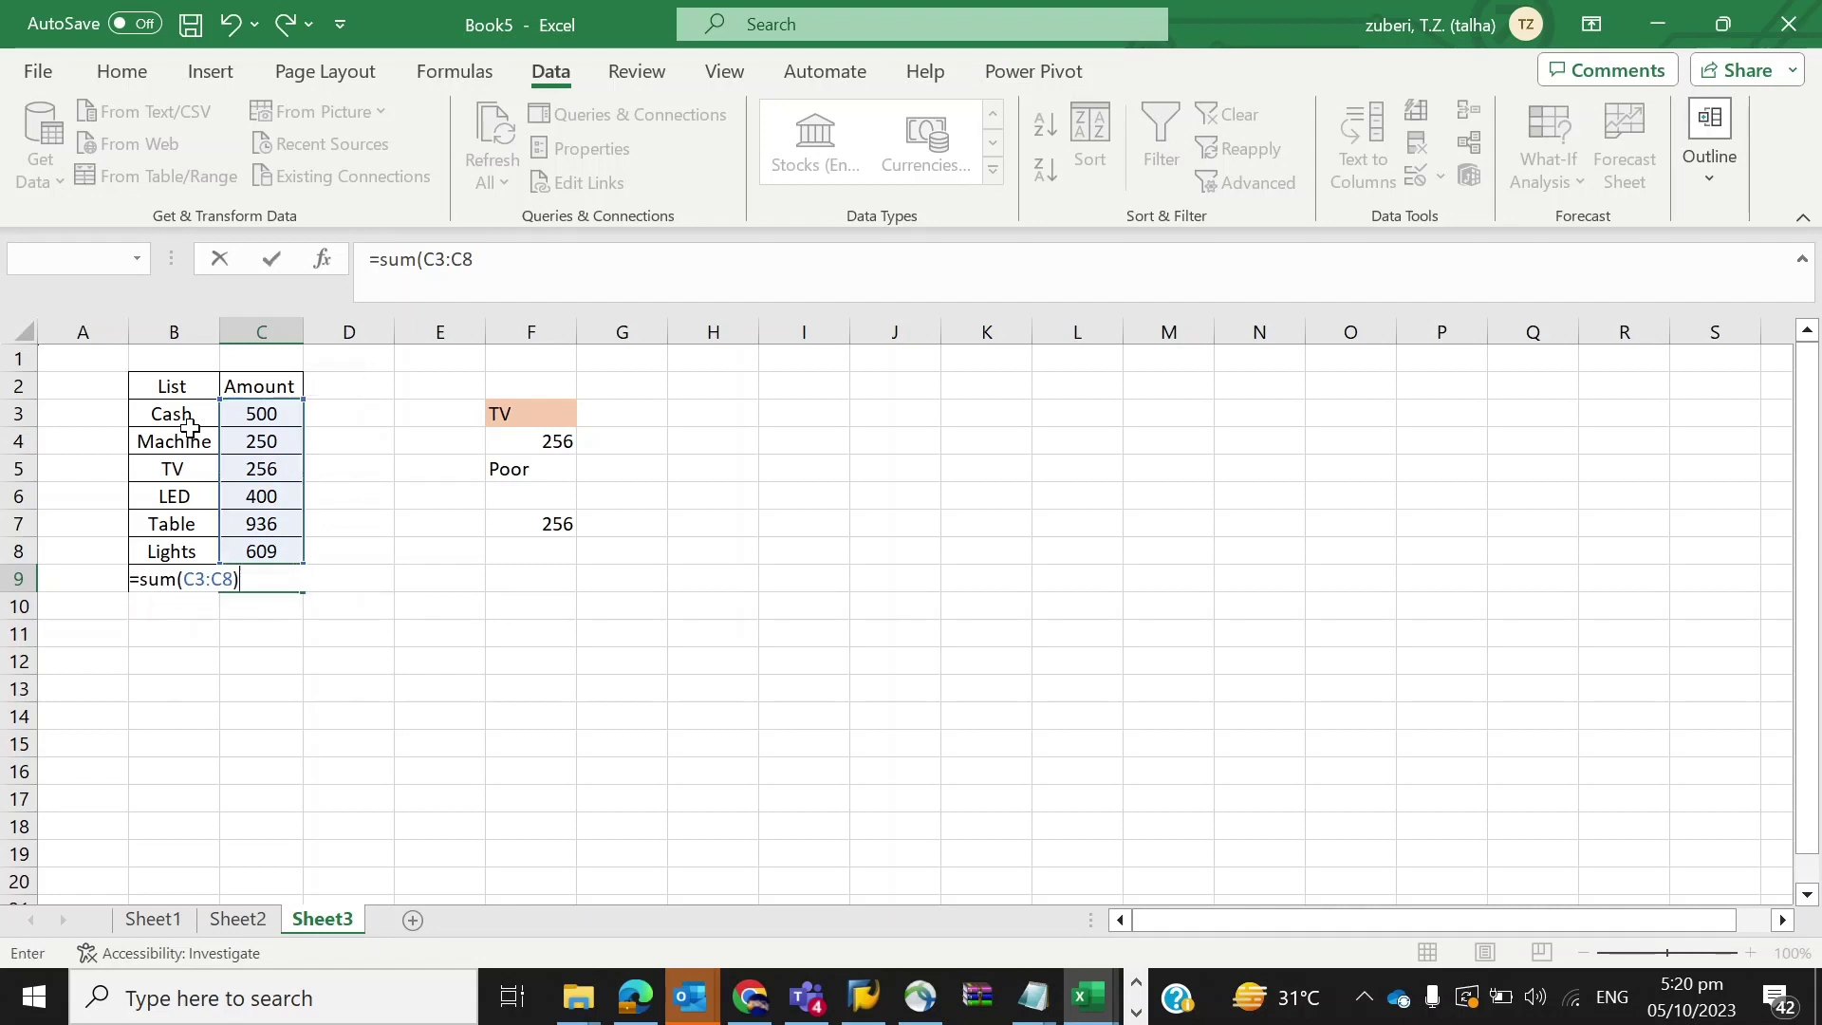
key(Return)
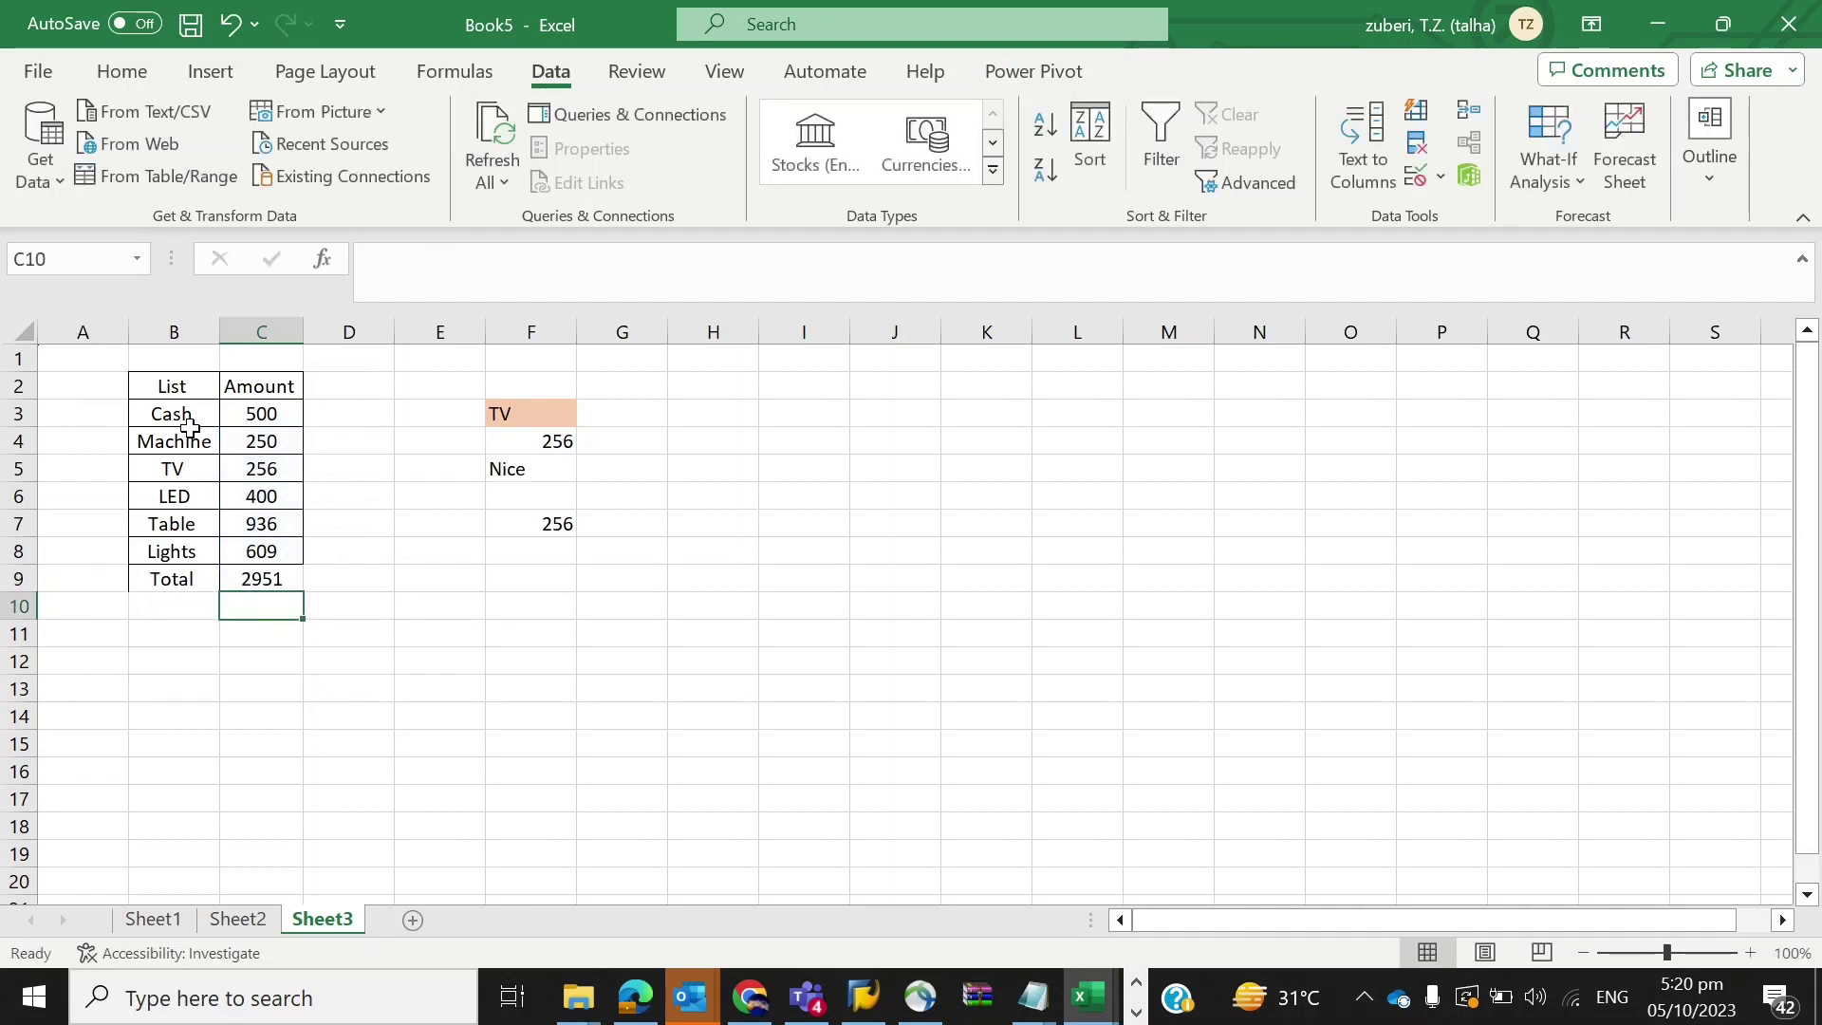
key(Up)
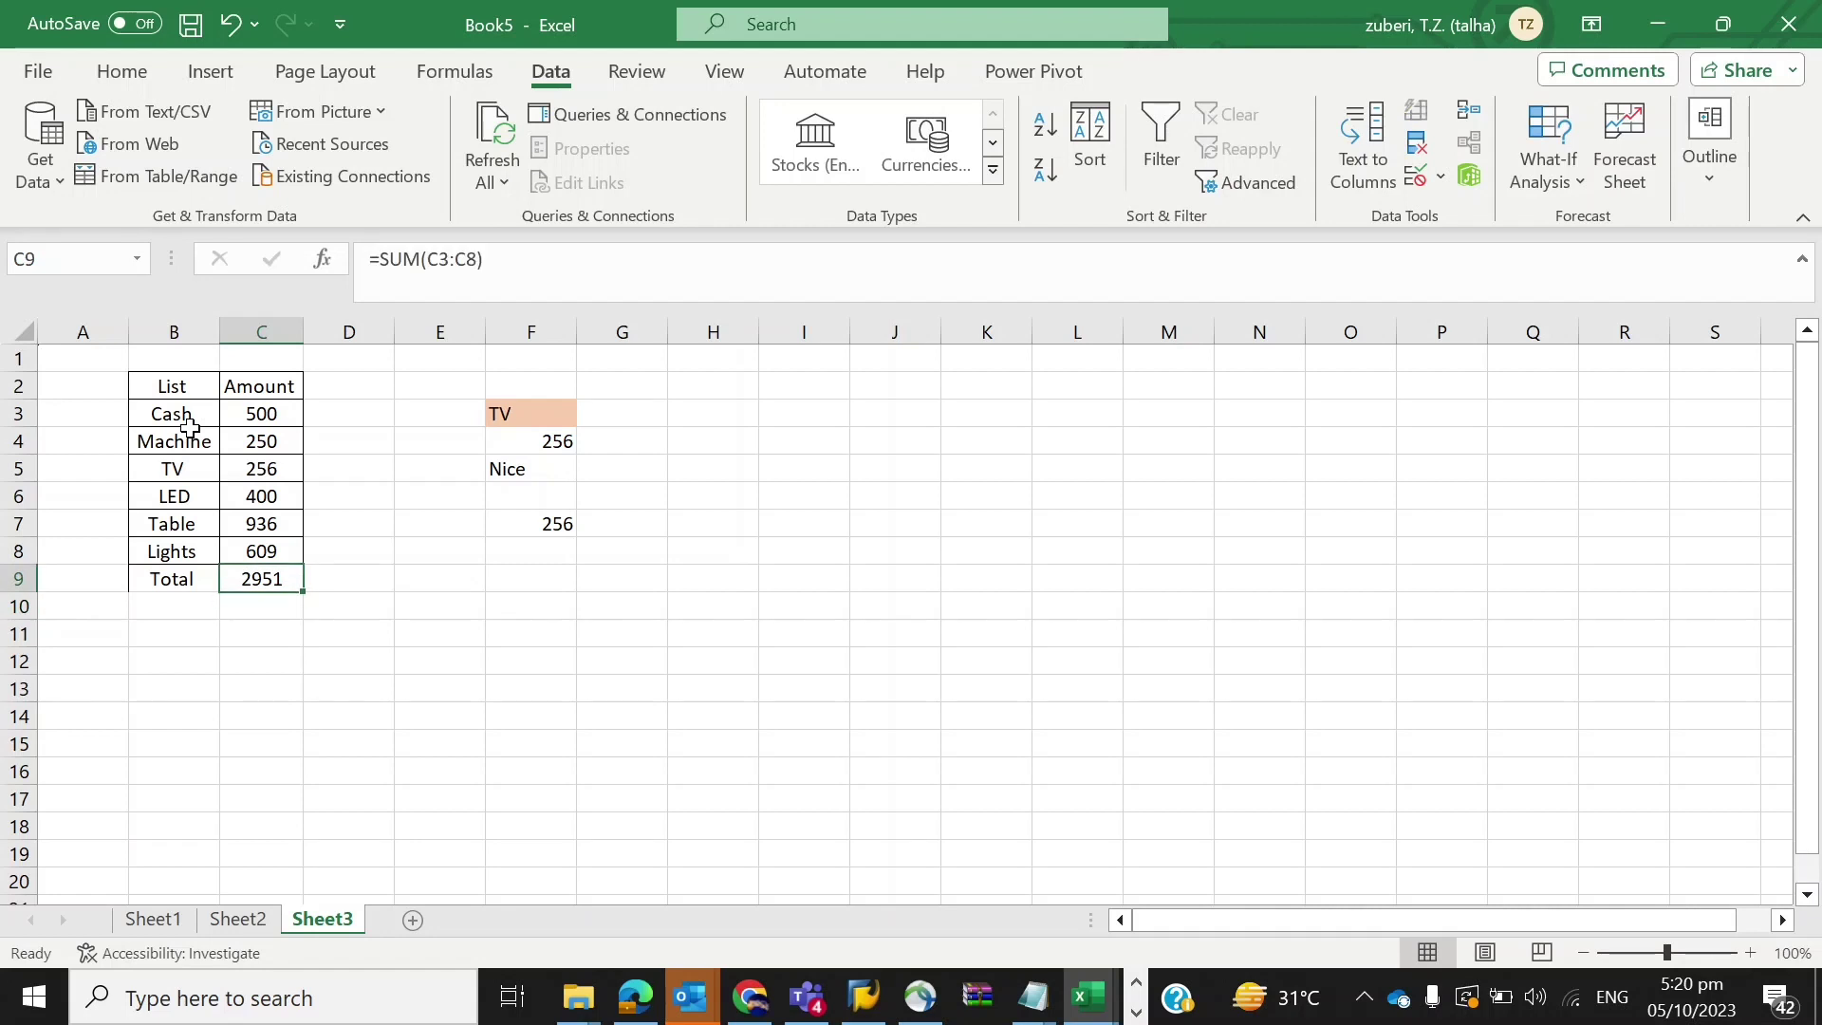
Enter a SUBTOTAL formula in C10 with function number 9 over the range C3:C8.
key(Down)
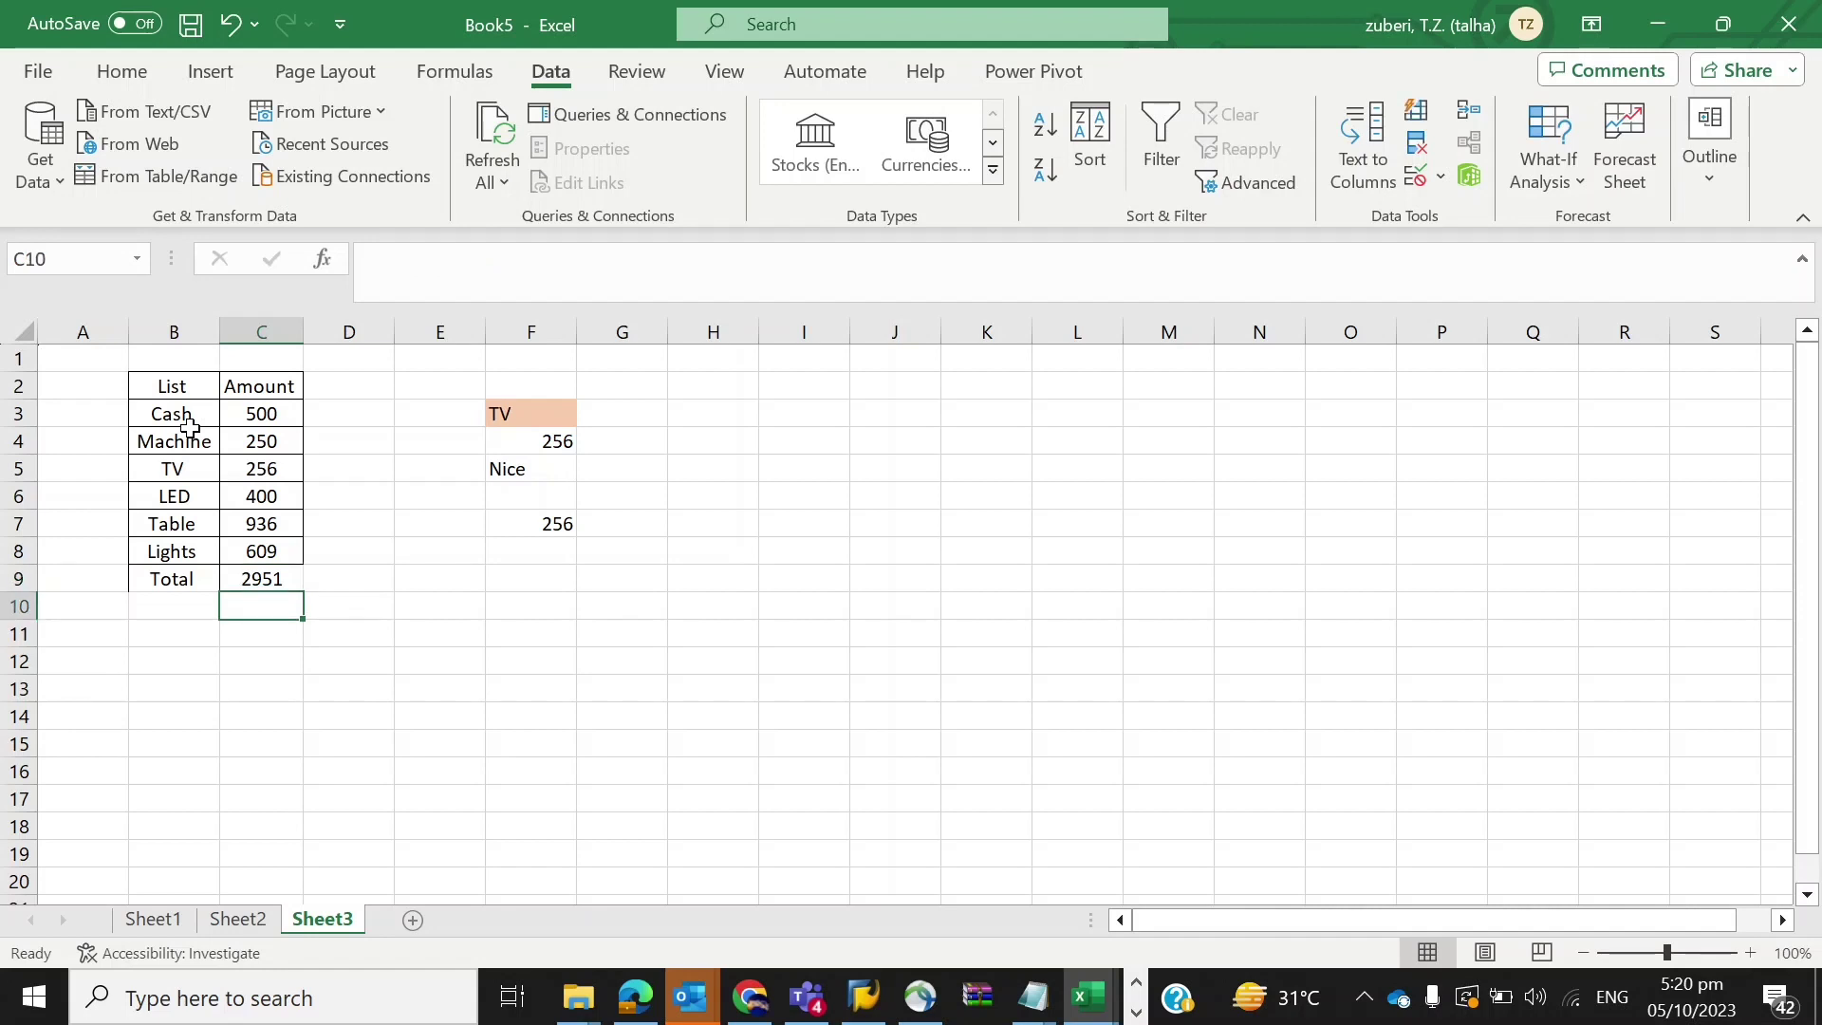
text(=)
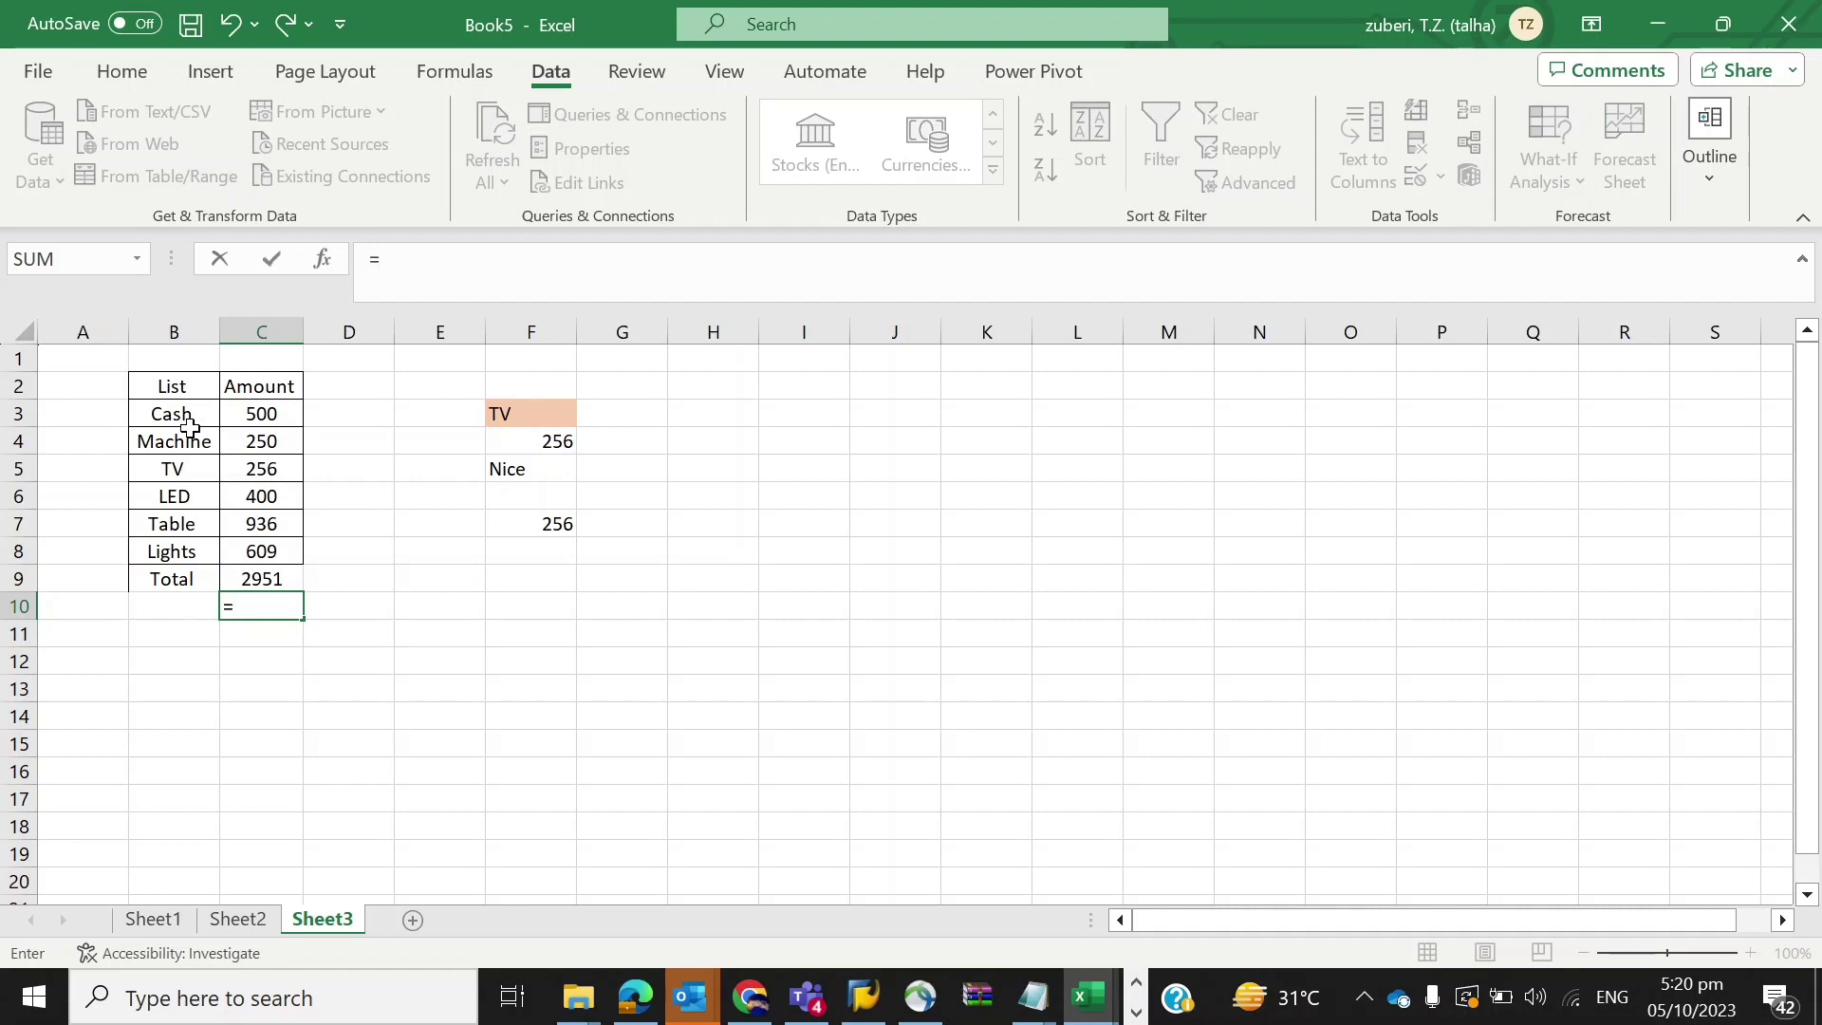
text(subtota)
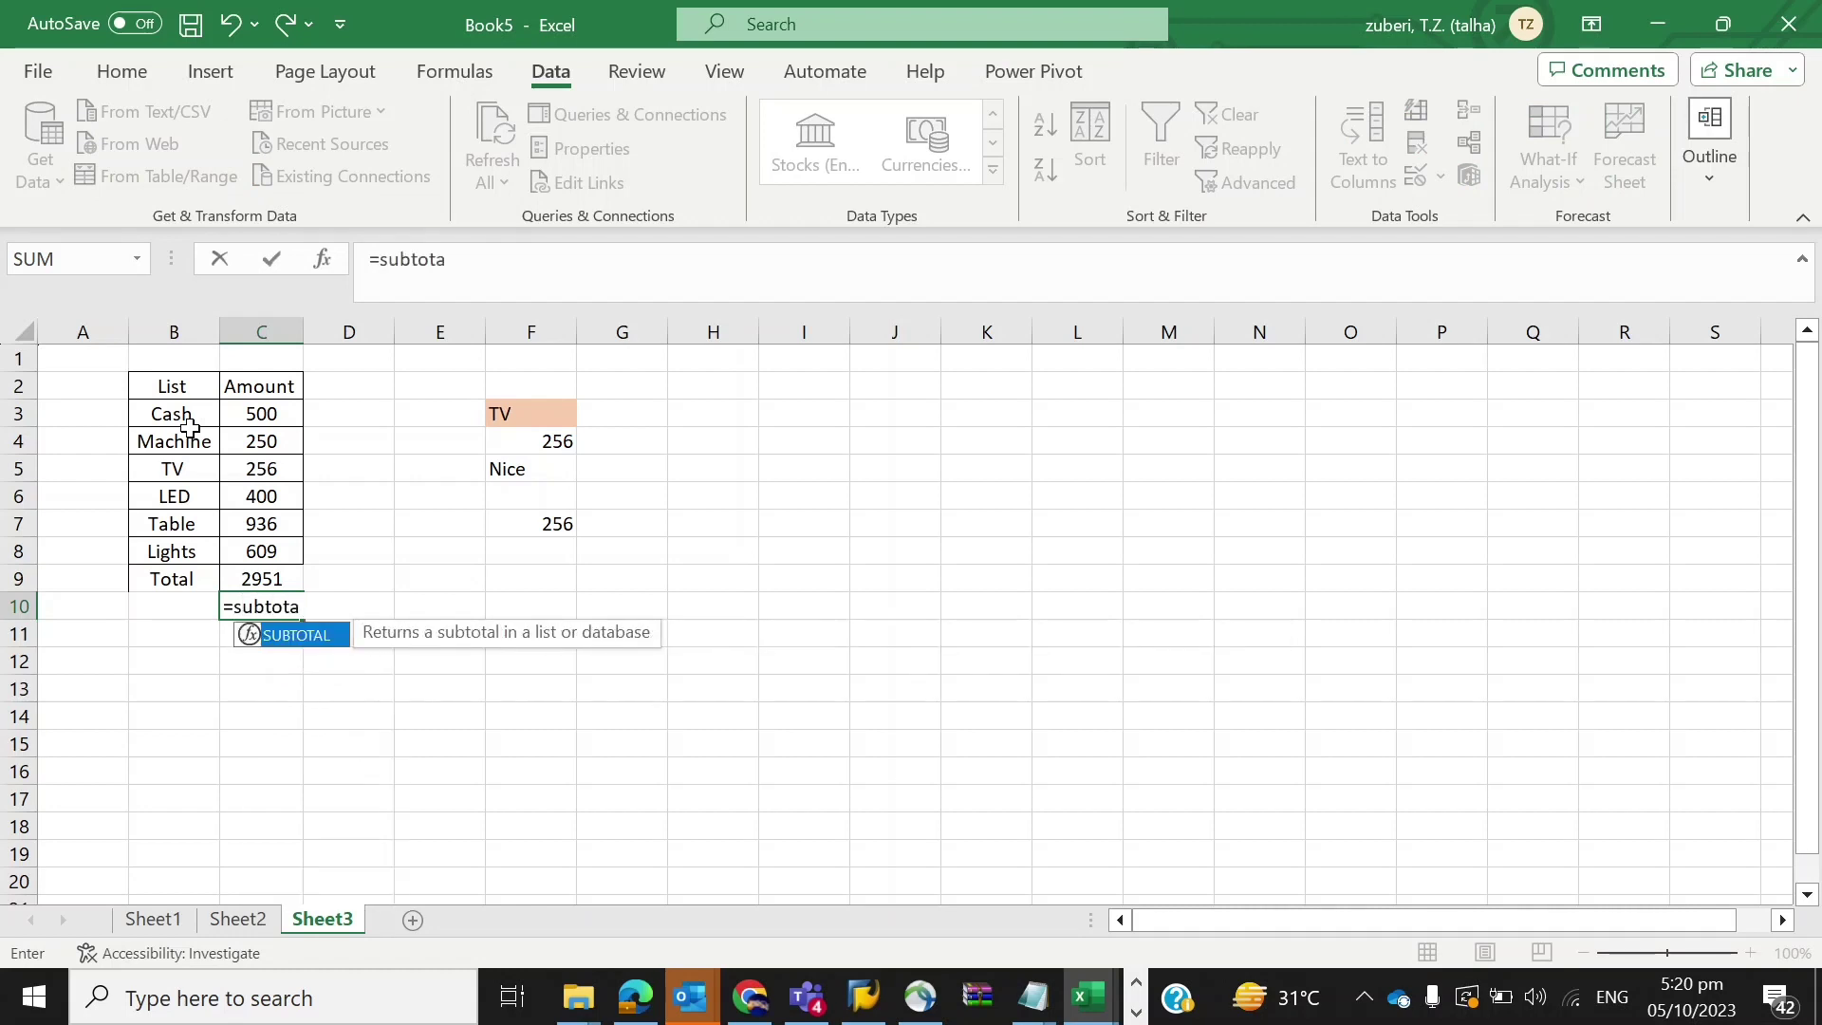
text(l()
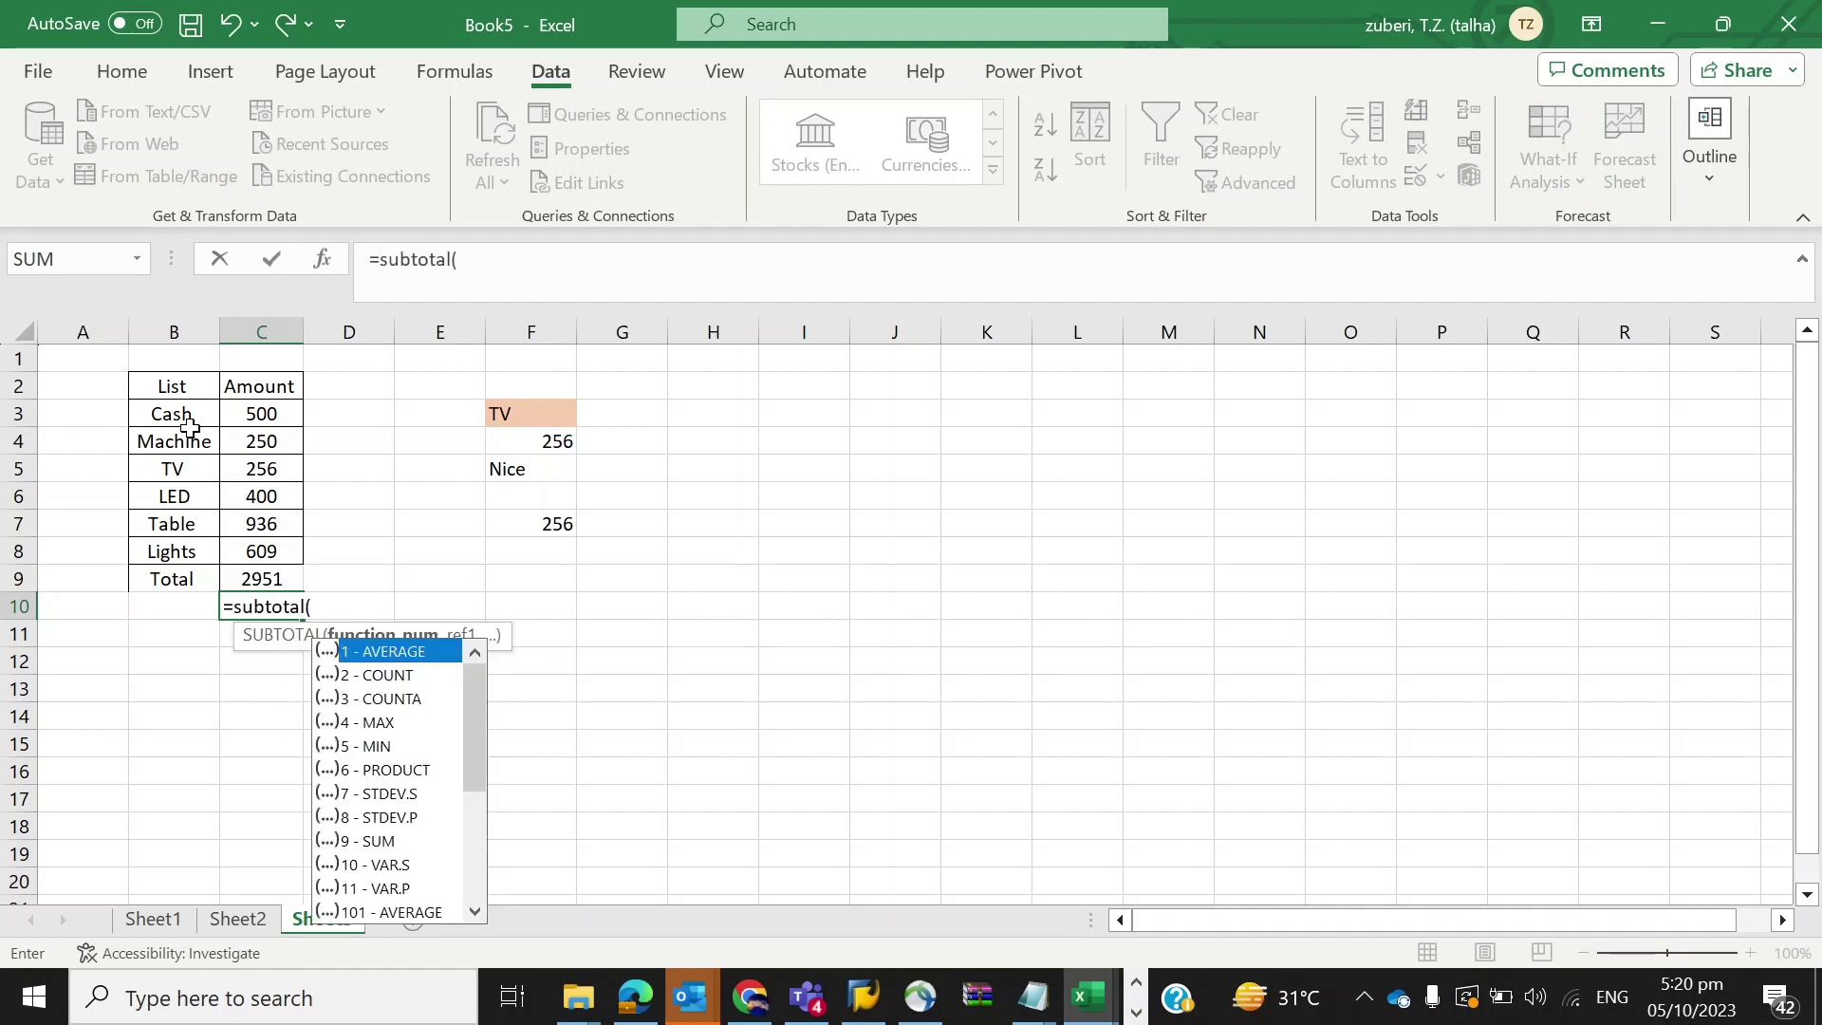
text(9,)
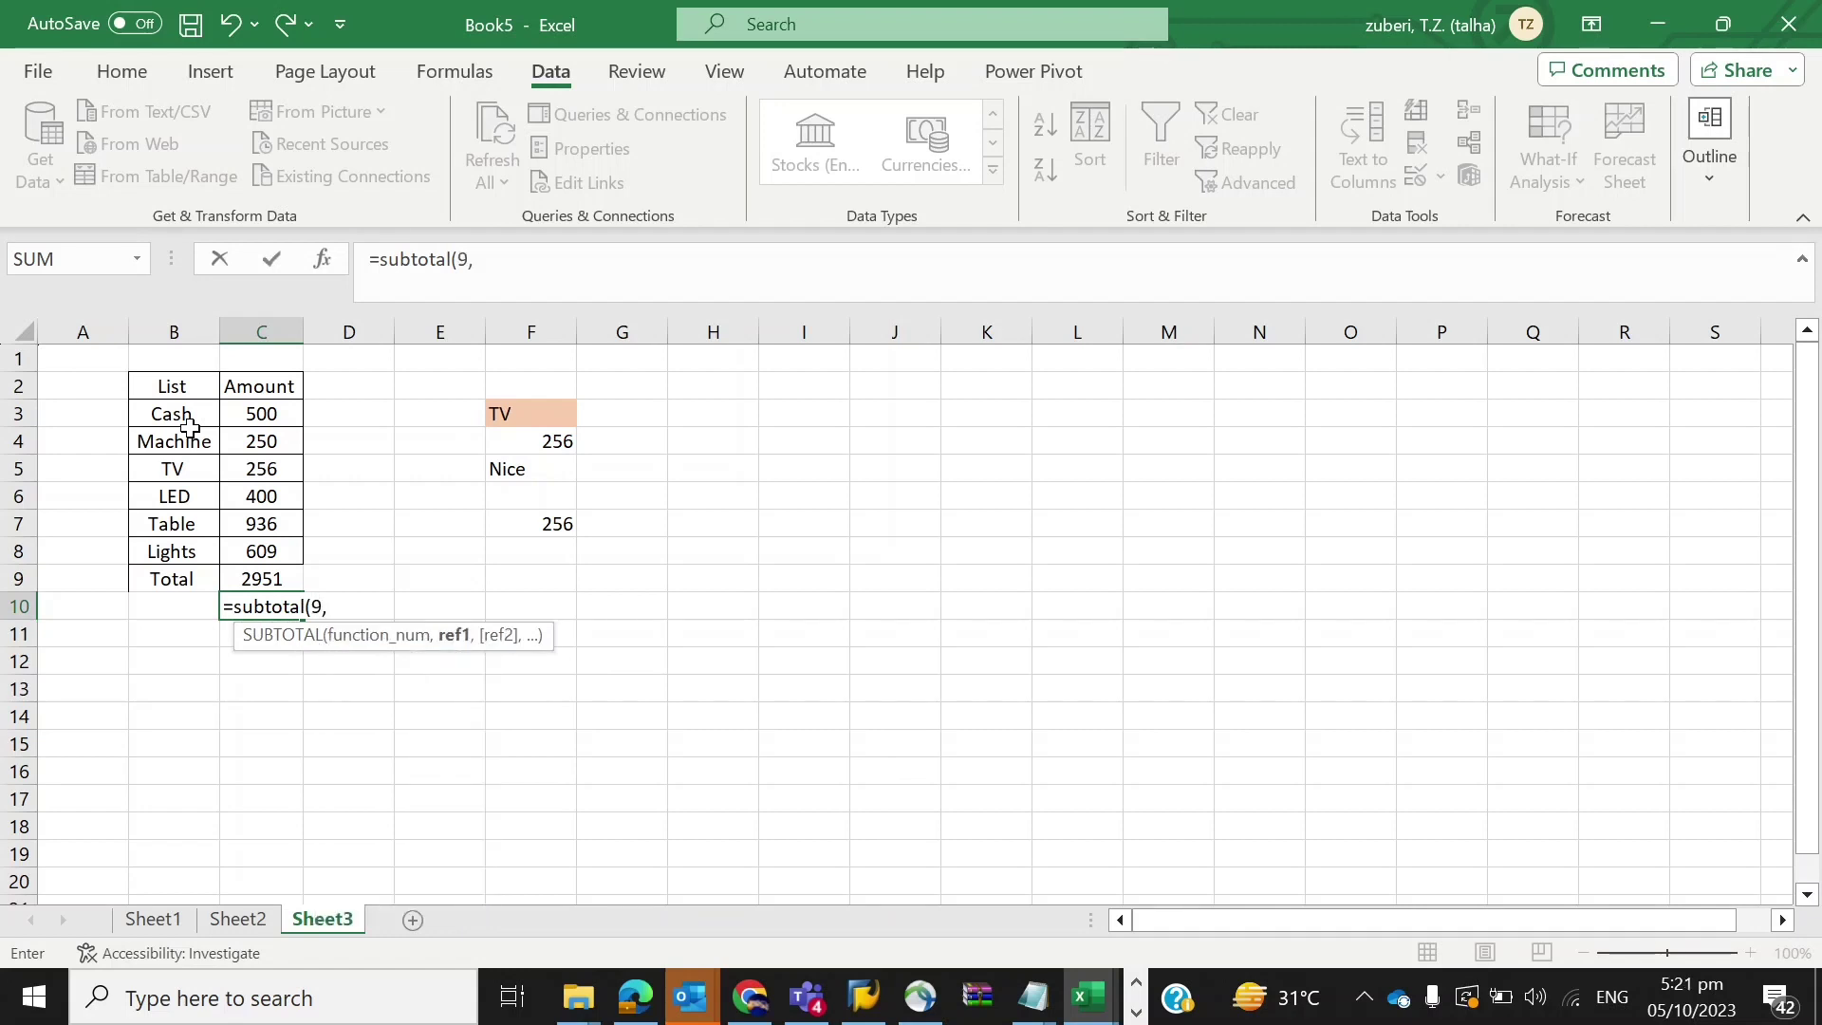
key(Up)
key(Up)
key(shift+Up)
key(shift+Up)
key(shift+Up)
key(shift+Up)
key(shift+Up)
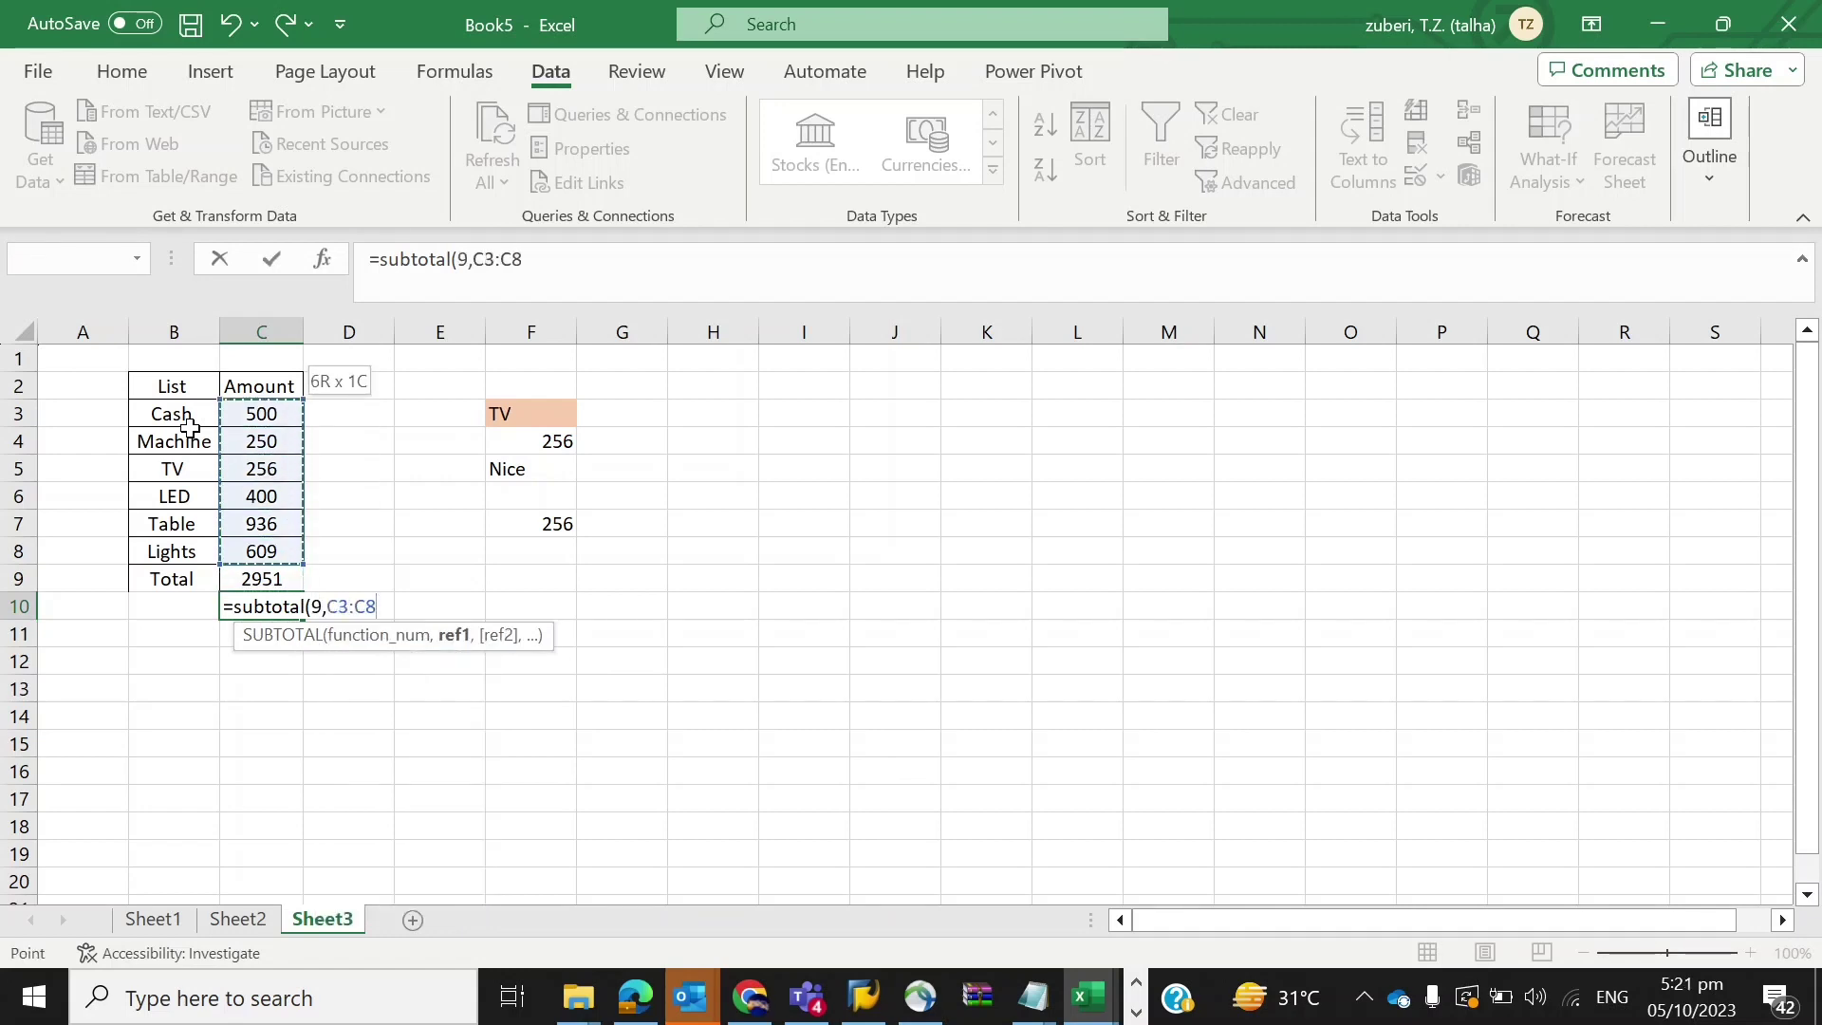
key(Return)
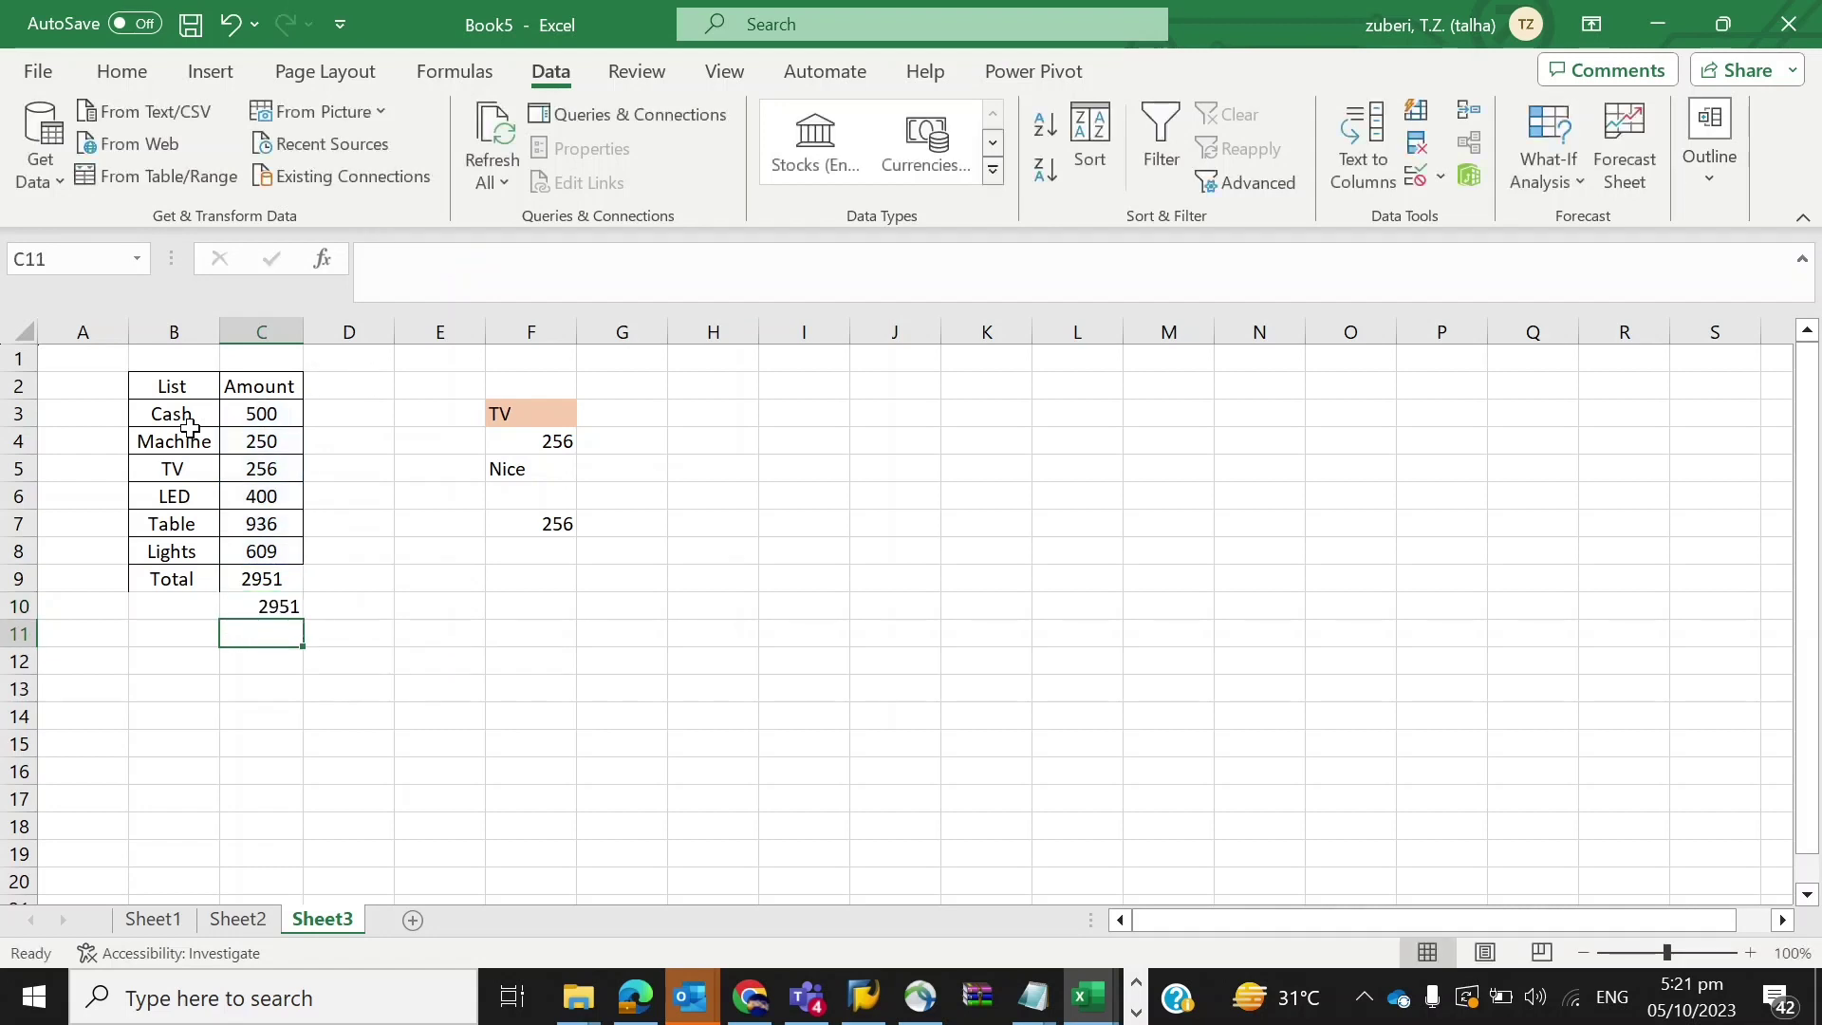
key(Up)
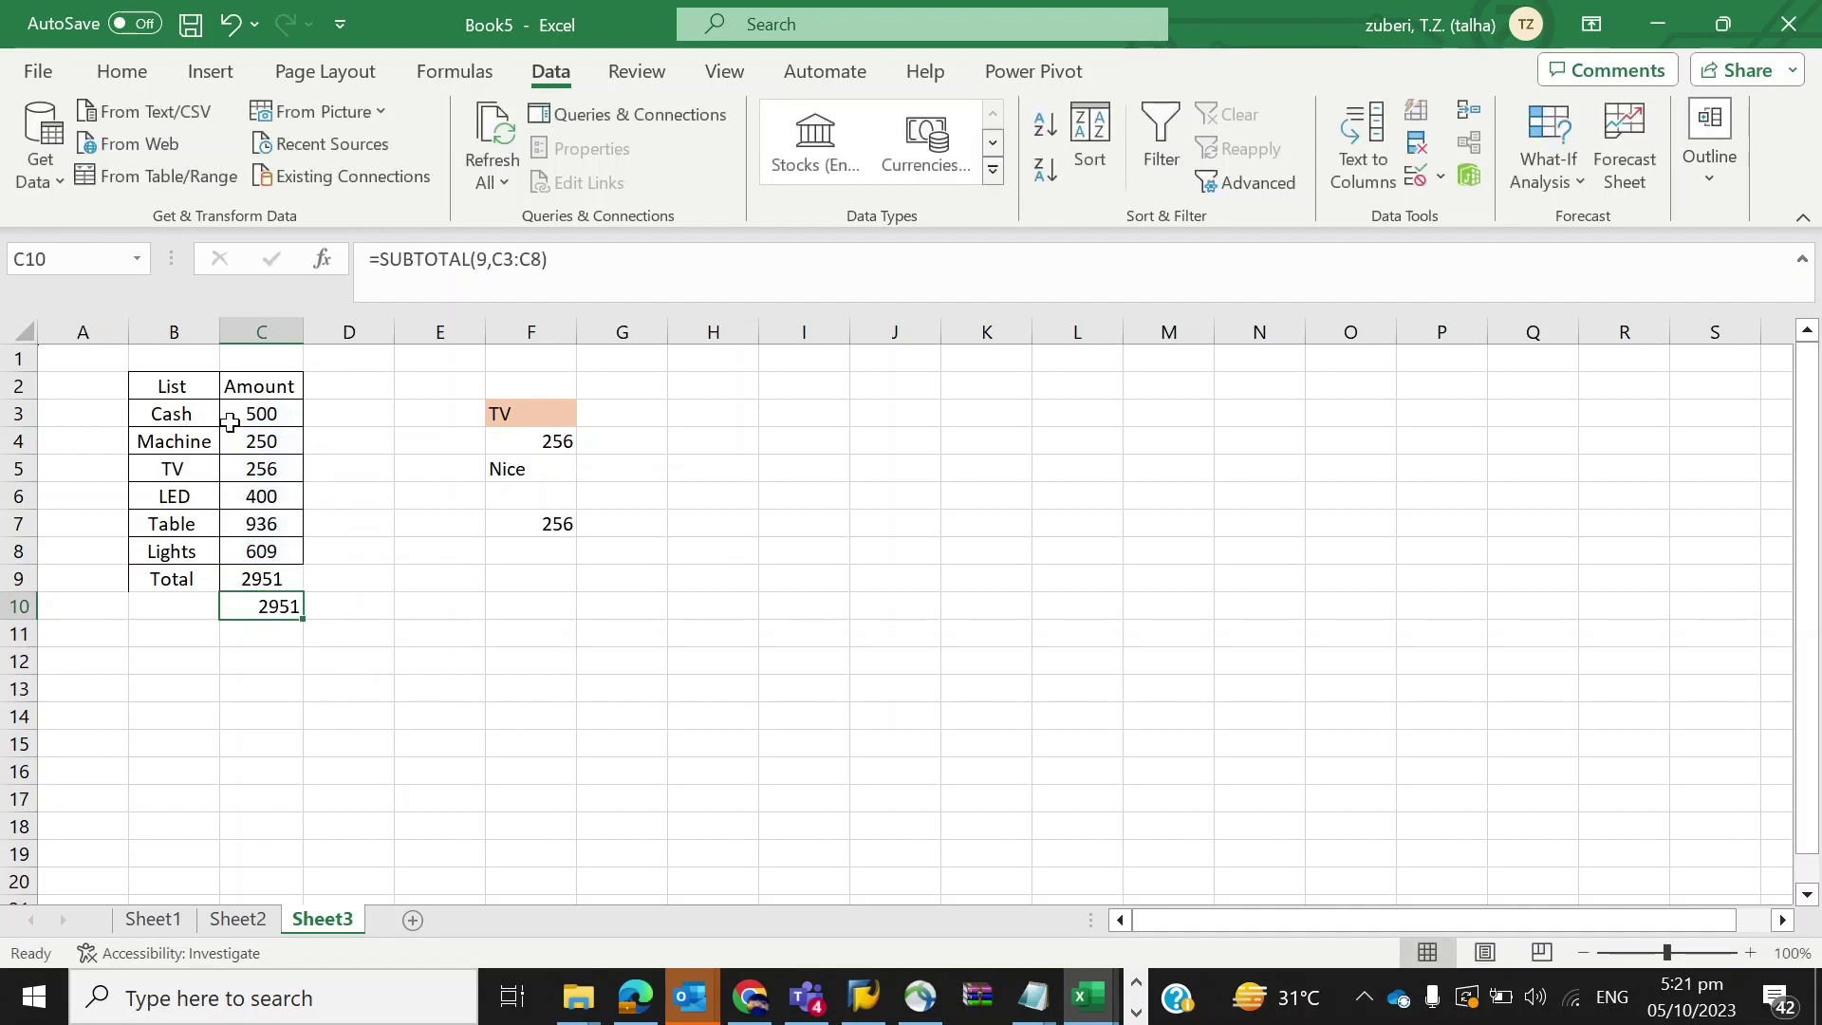
Add filters to the List and Amount header row, exclude LED from the List column, and inspect the subtotal in C10.
click(285, 382)
click(1161, 138)
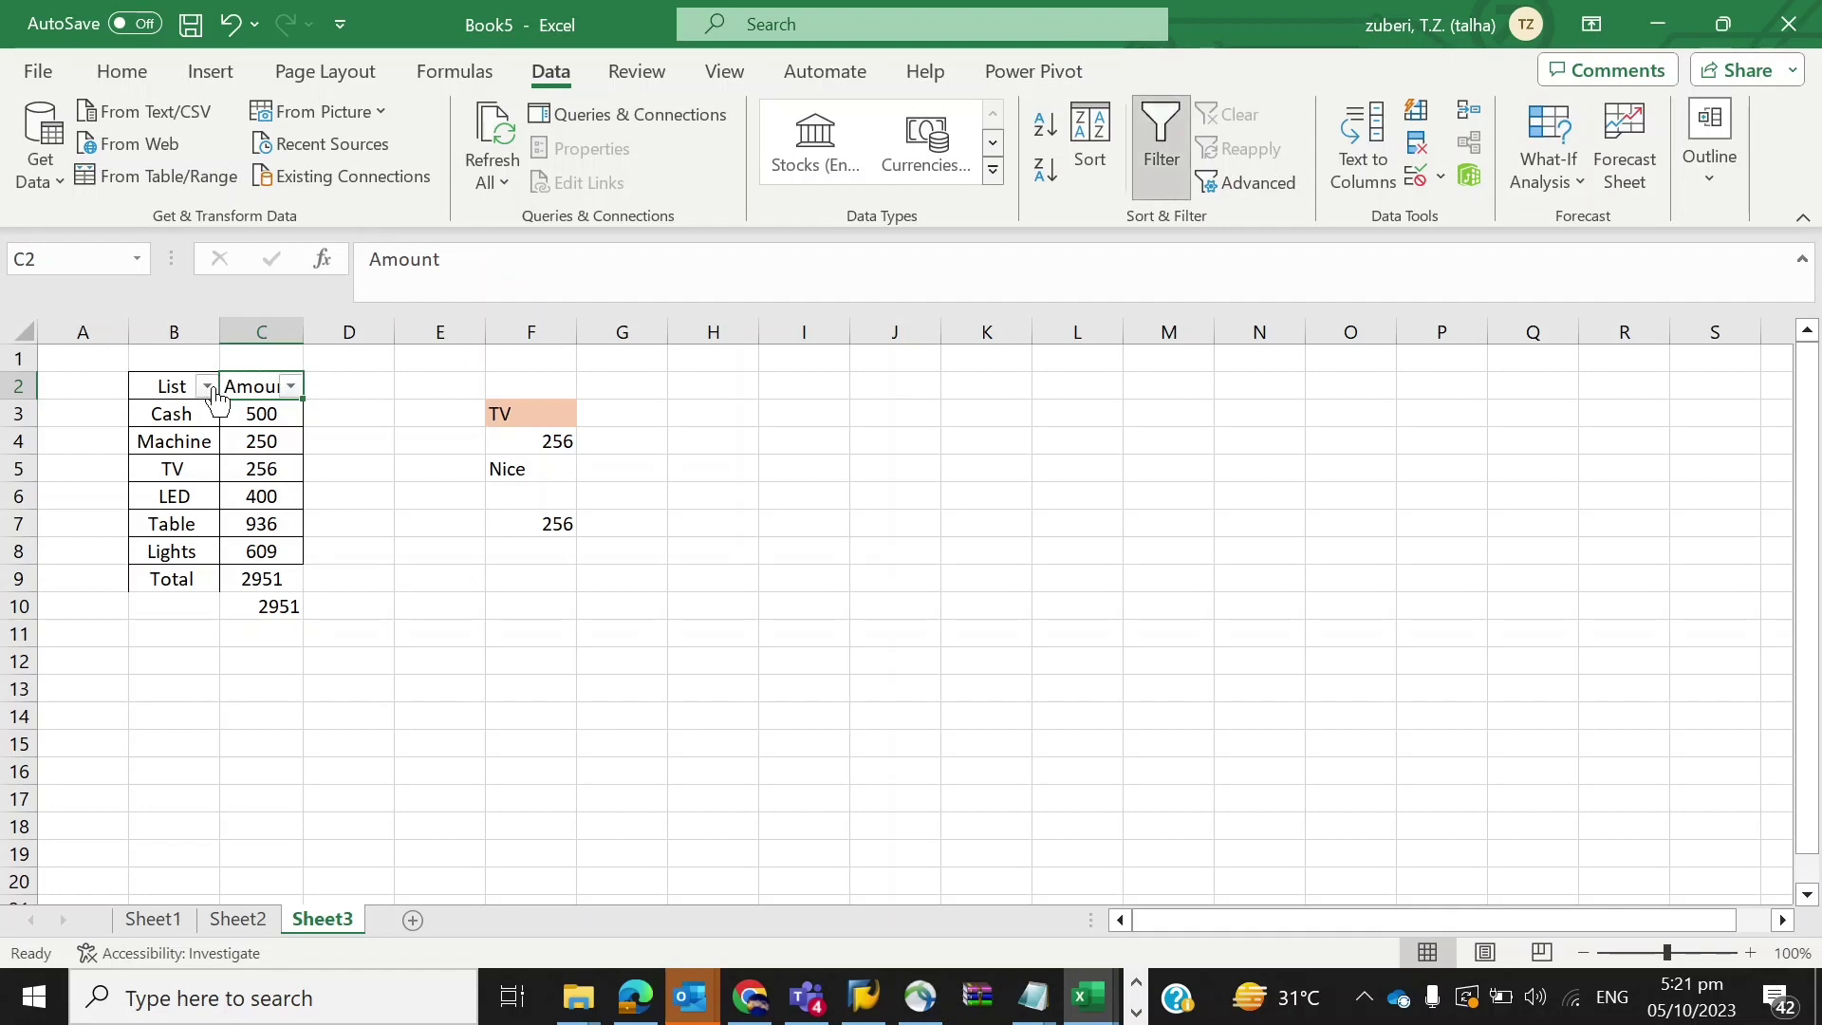
click(206, 385)
click(329, 720)
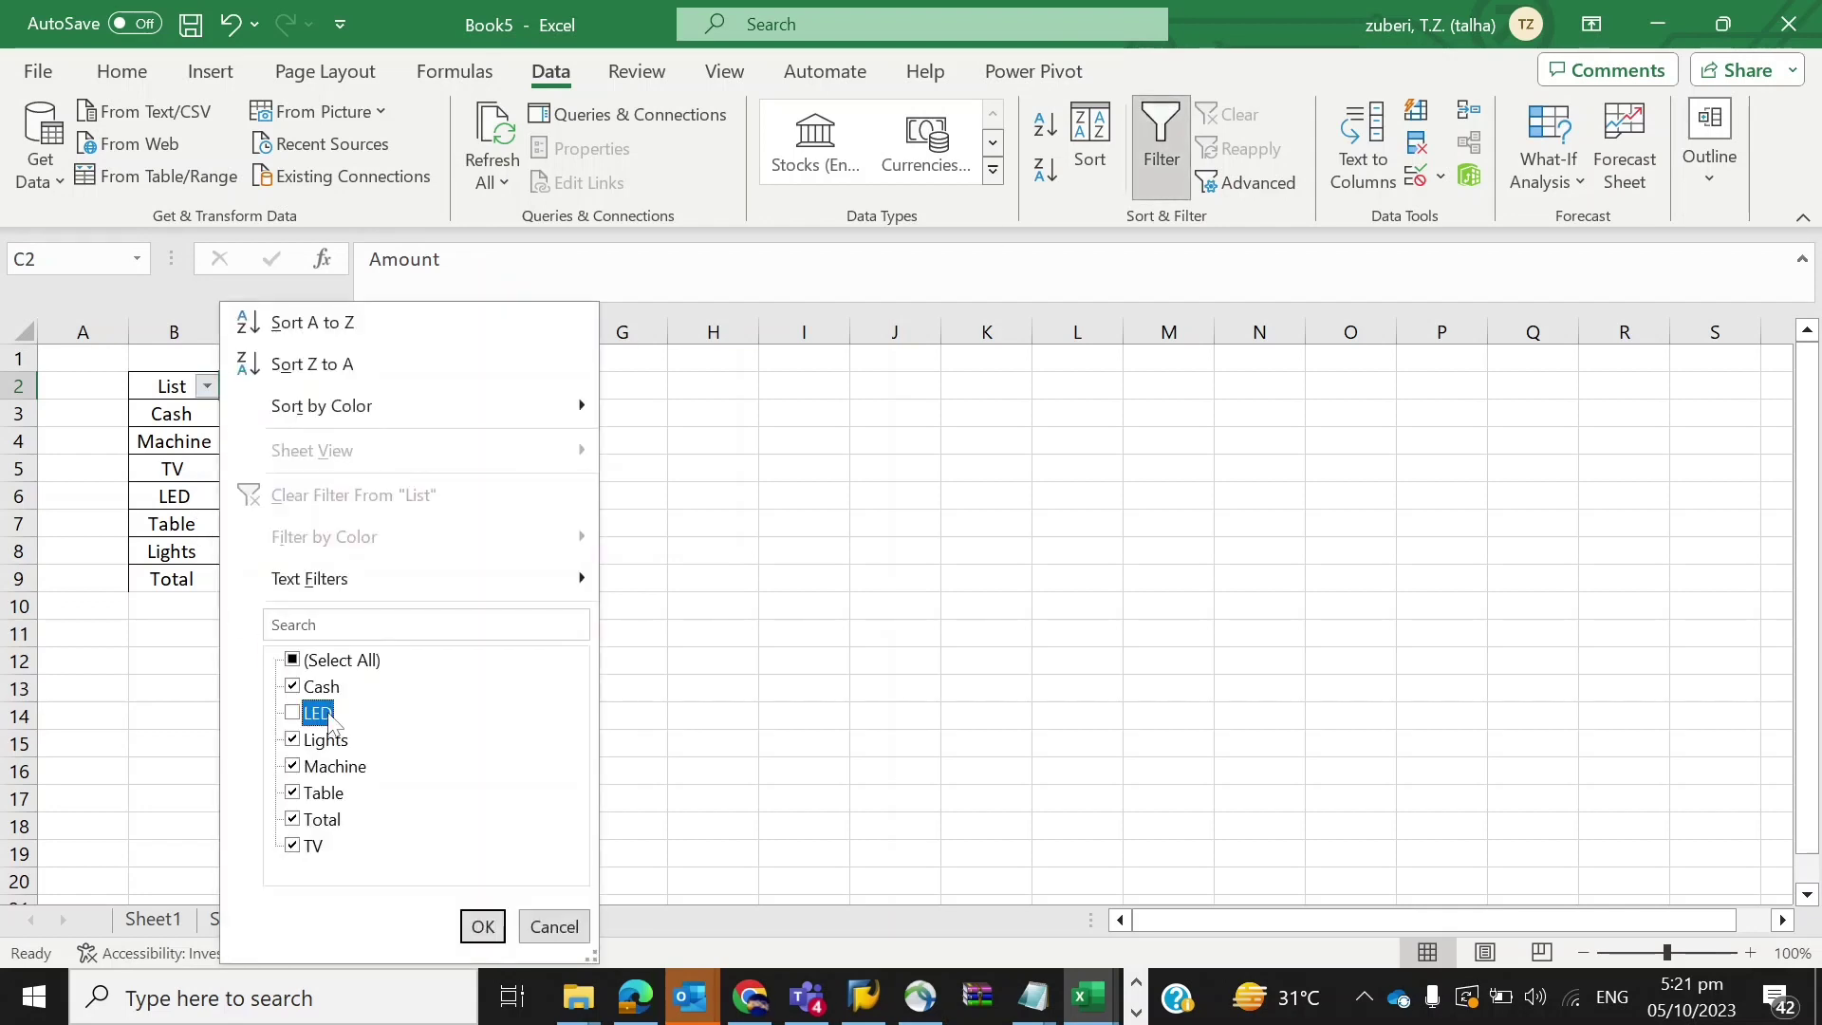
click(483, 926)
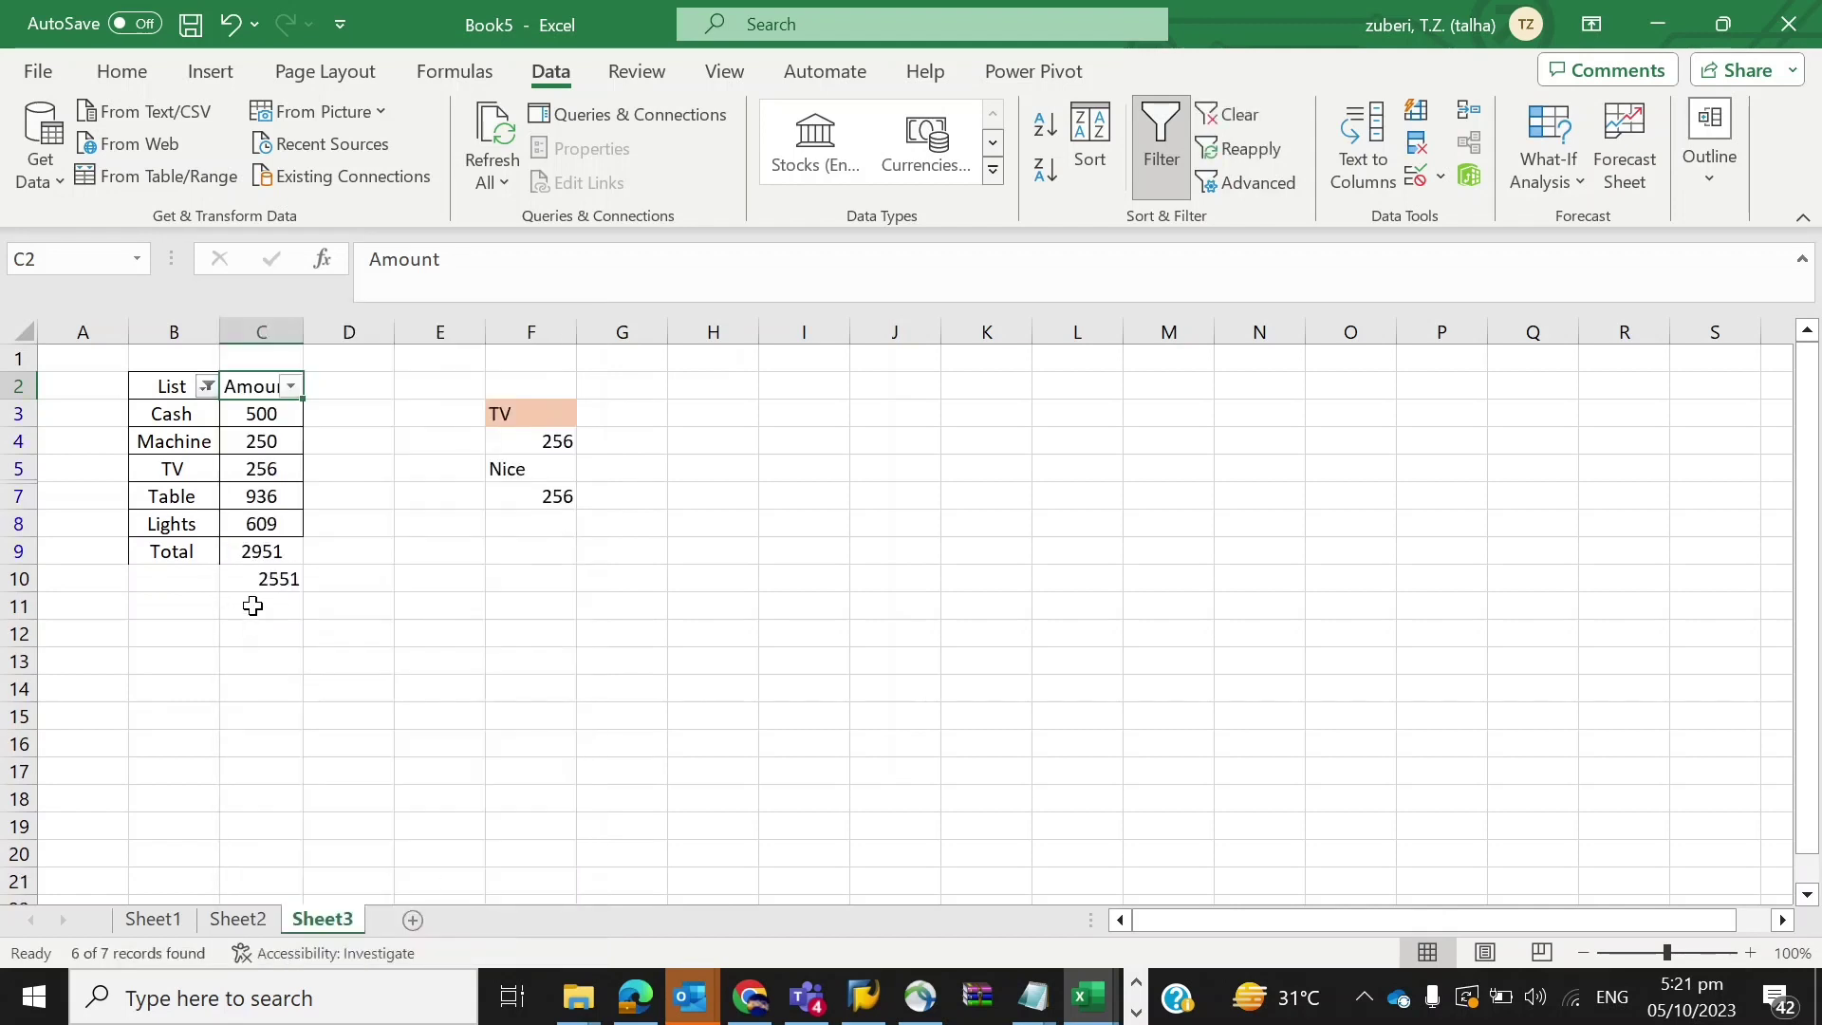
click(277, 580)
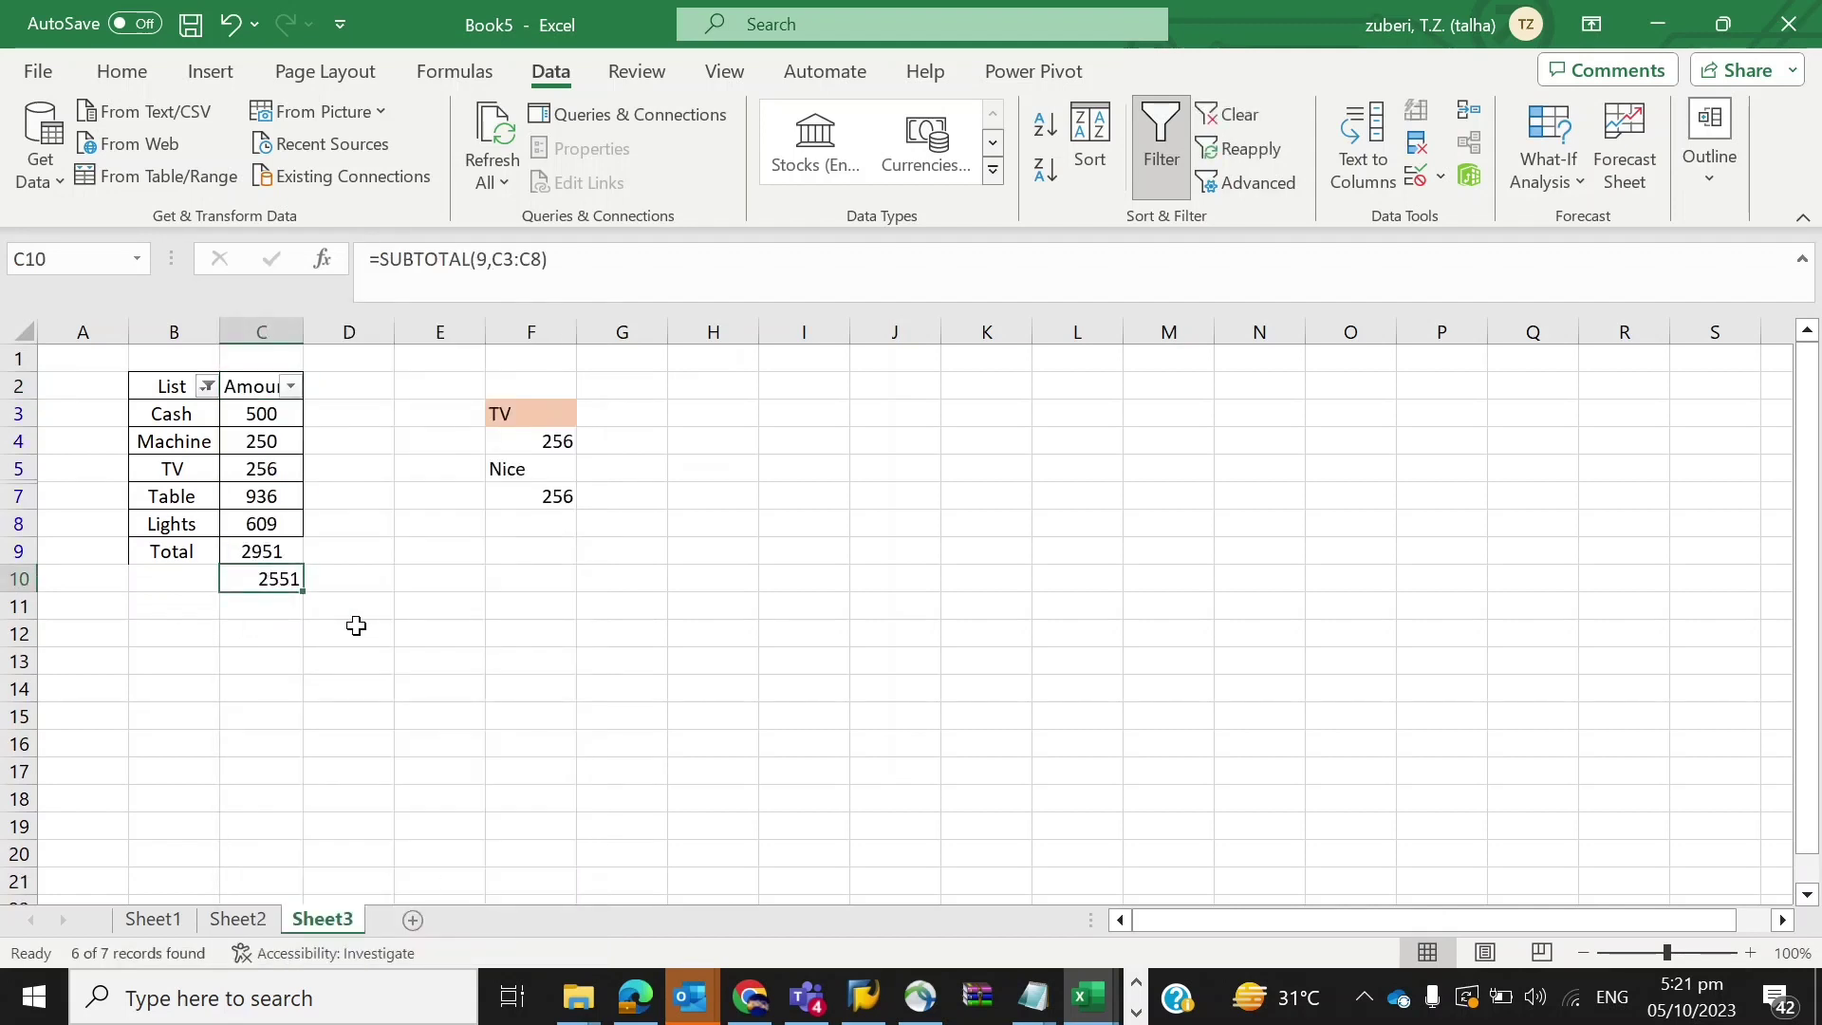
Exclude Machine from the List column filter as well and centre the subtotal in C10.
click(206, 385)
click(318, 767)
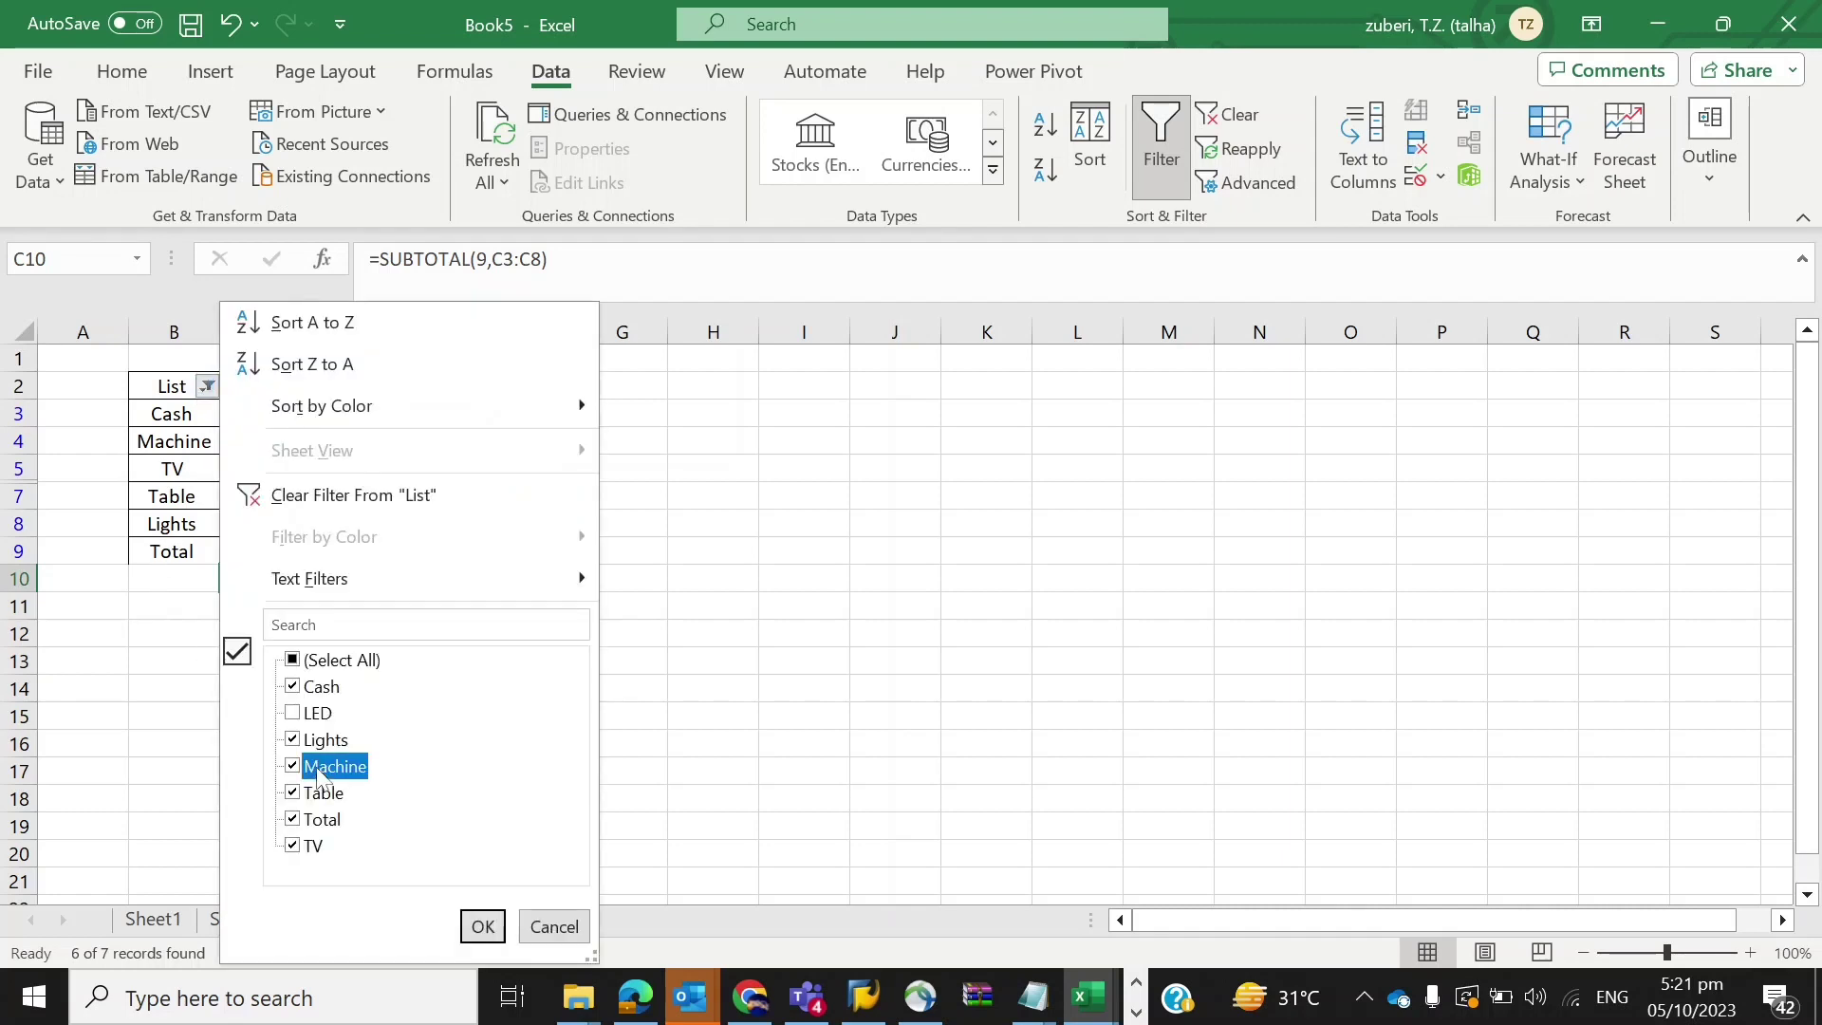
click(482, 926)
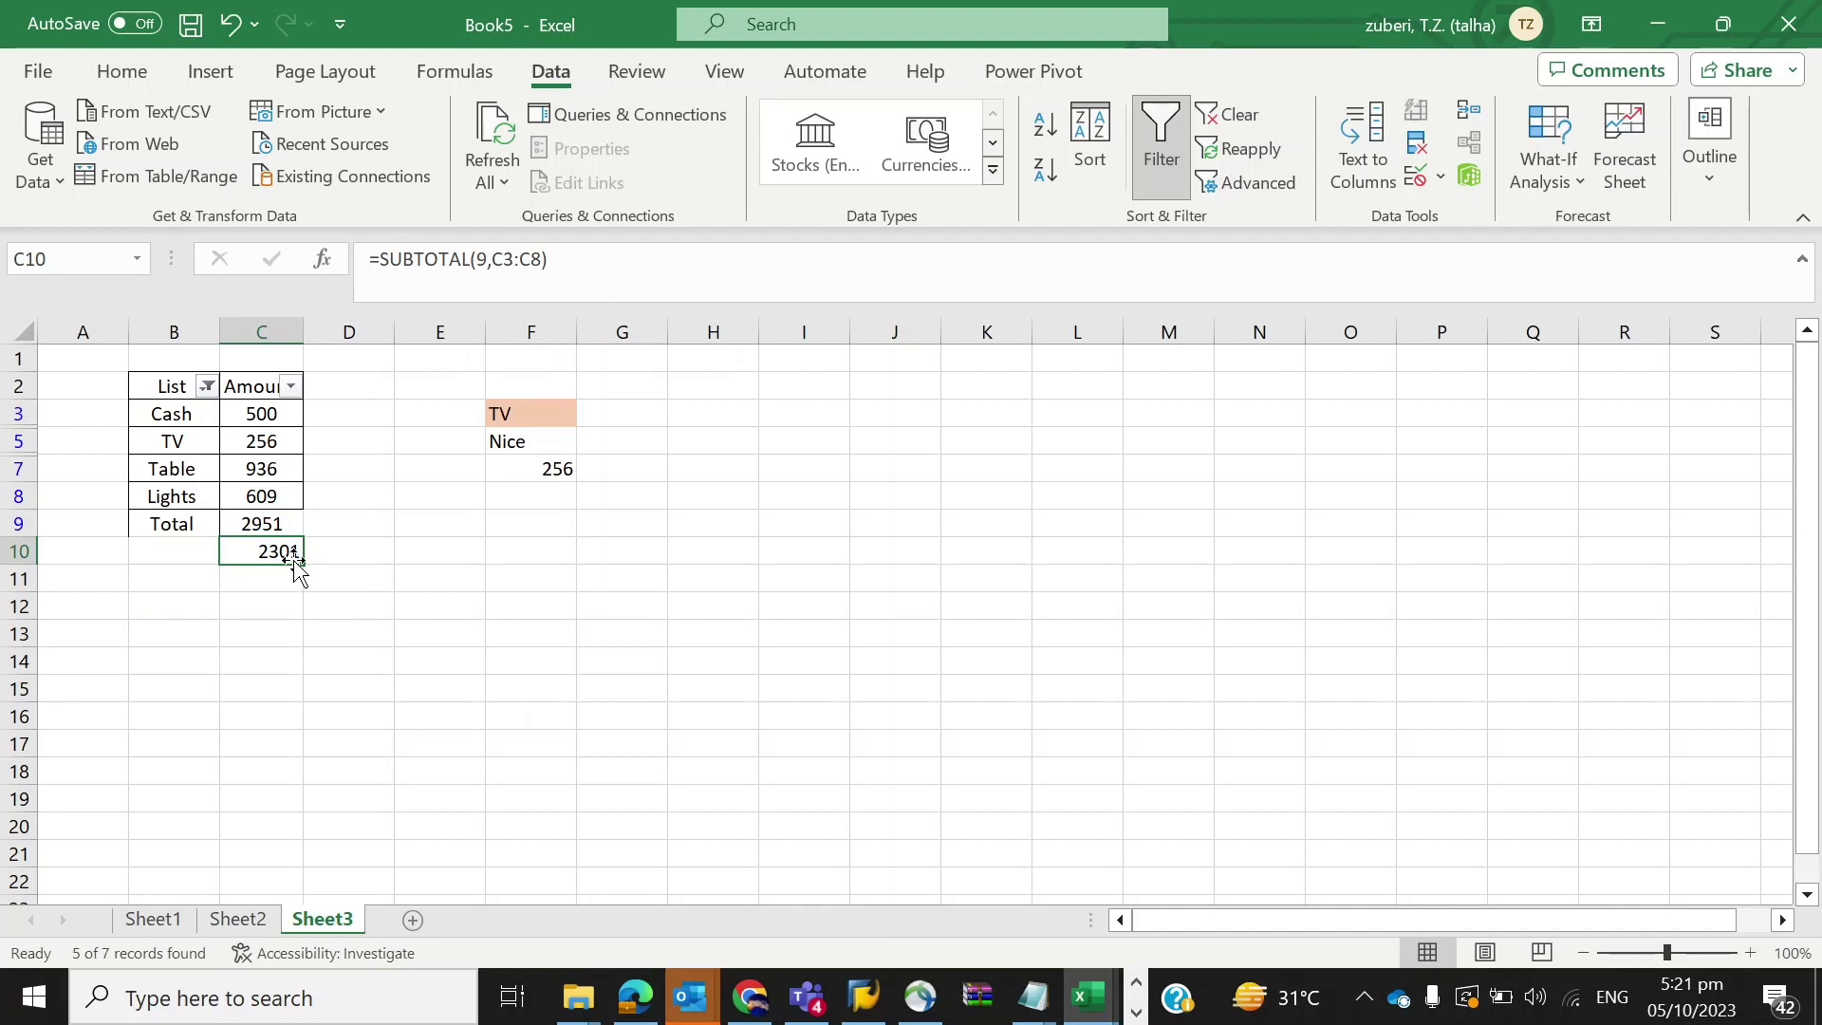
click(126, 76)
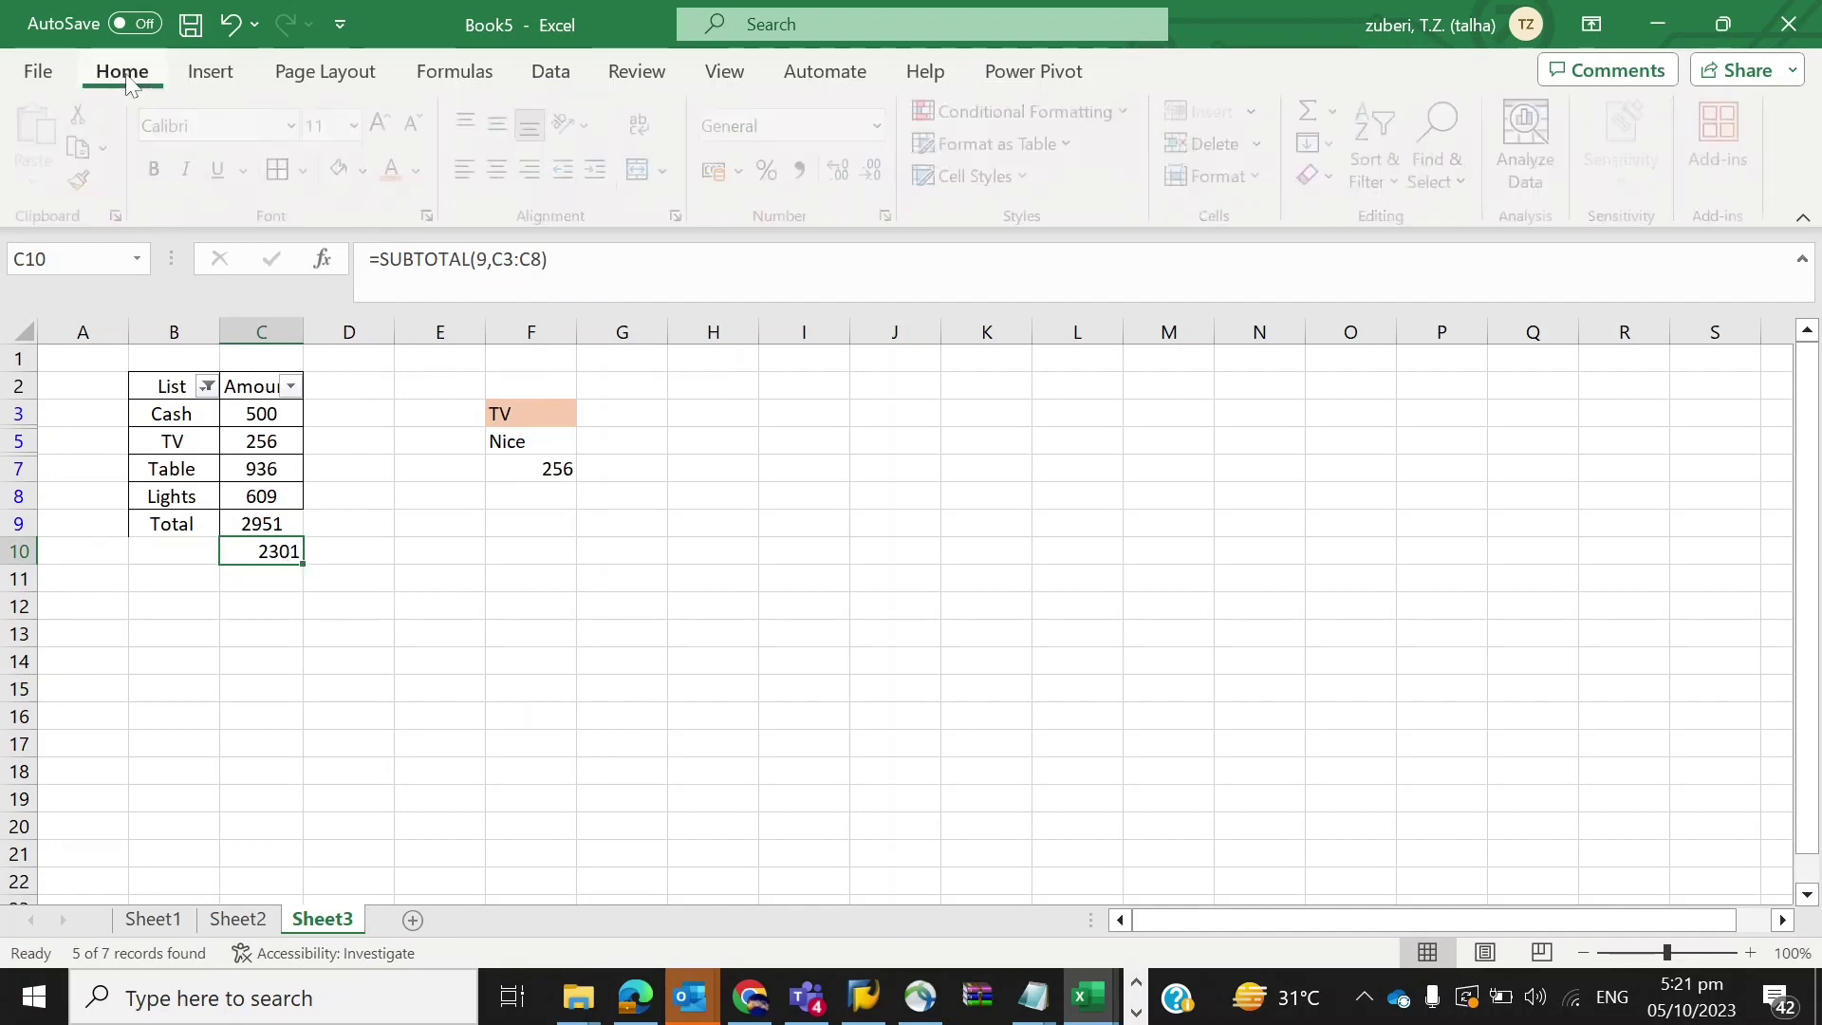
click(506, 177)
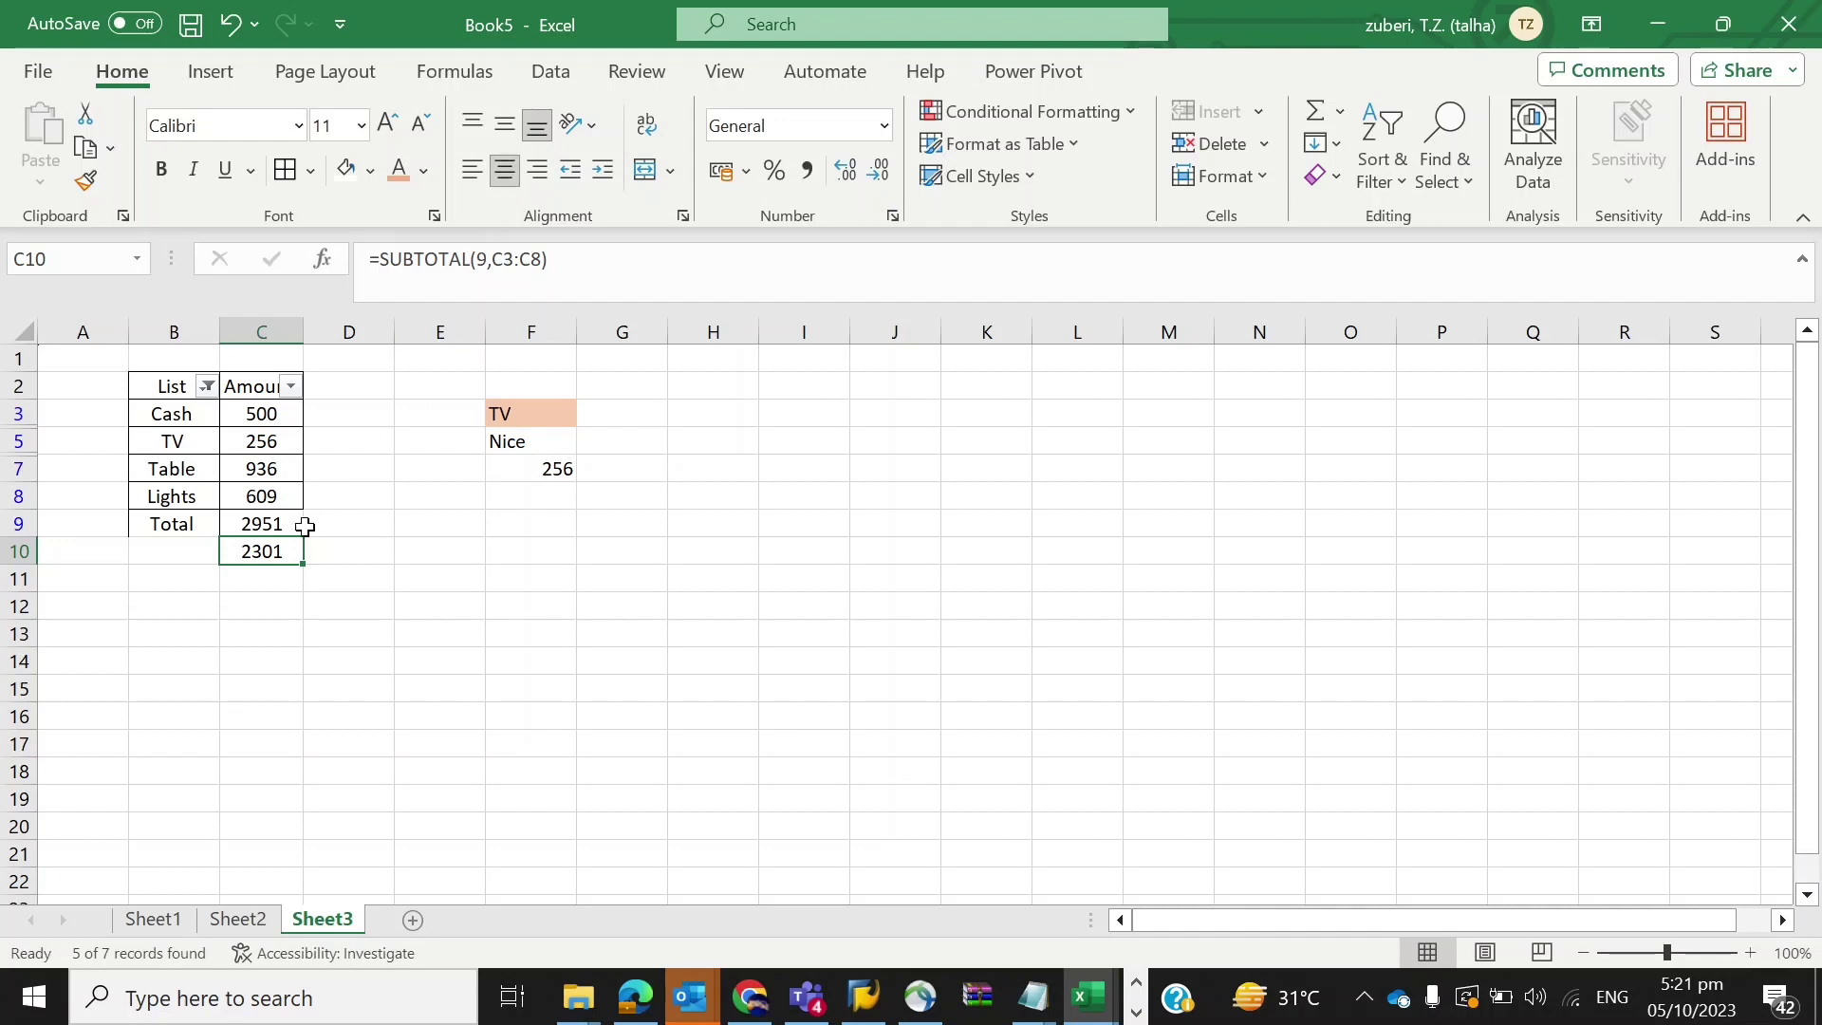
Select the visible amounts from Cash to Lights to check their sum against the subtotal.
click(264, 410)
key(shift+Down)
key(shift+Down)
key(shift+Down)
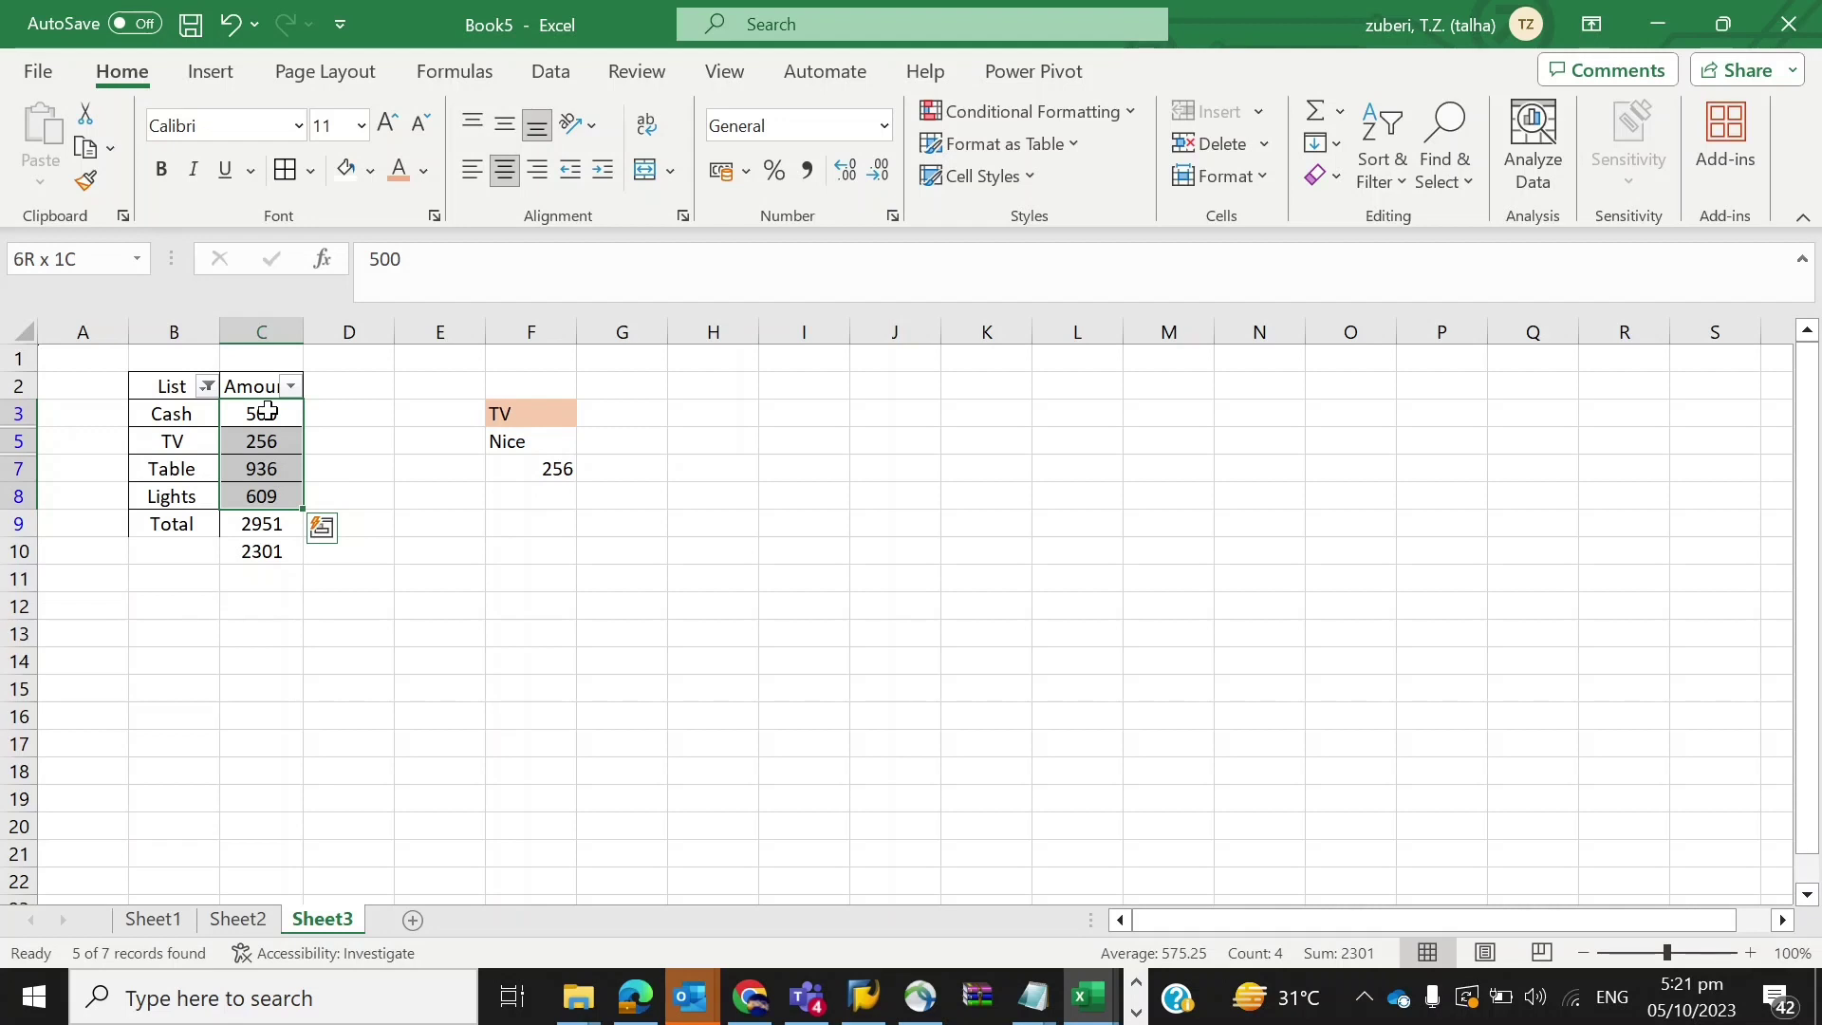
Undo the centring of C10 and the List filter exclusions of Machine and LED.
key(ctrl+z)
key(ctrl+z)
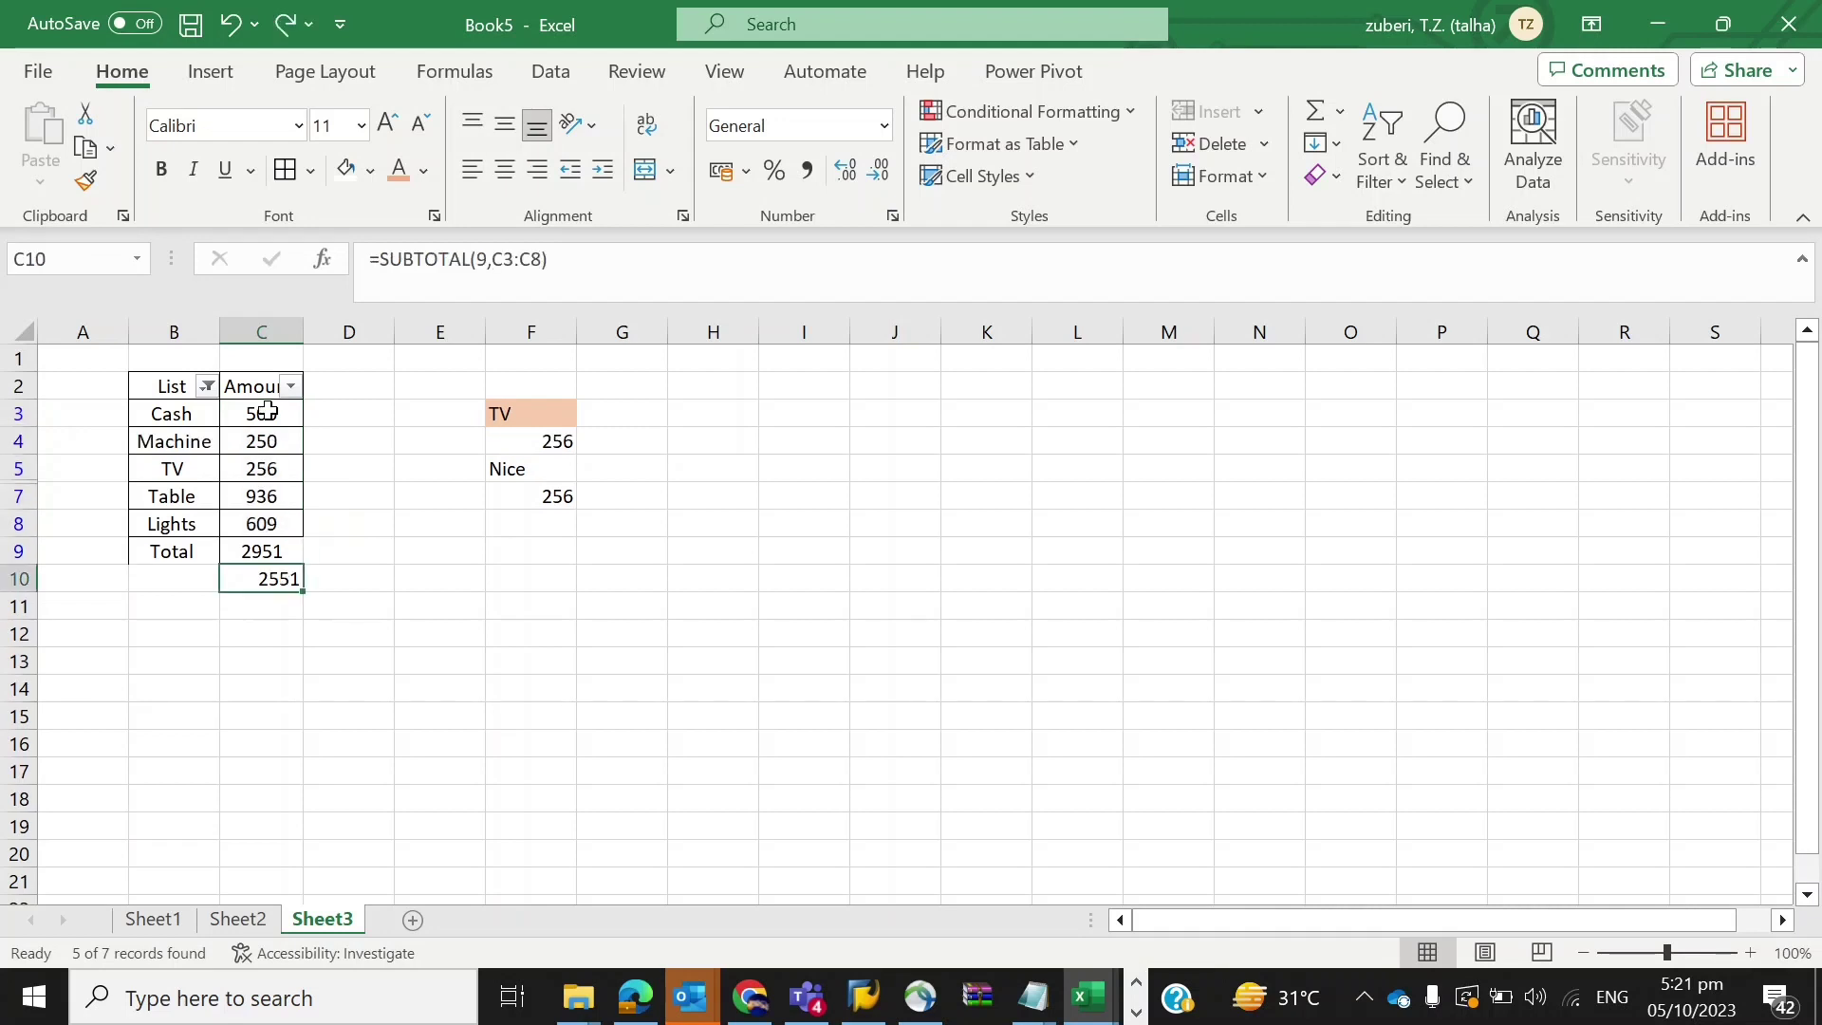
key(ctrl+z)
Centre the SUBTOTAL result in C10 horizontally.
key(Left)
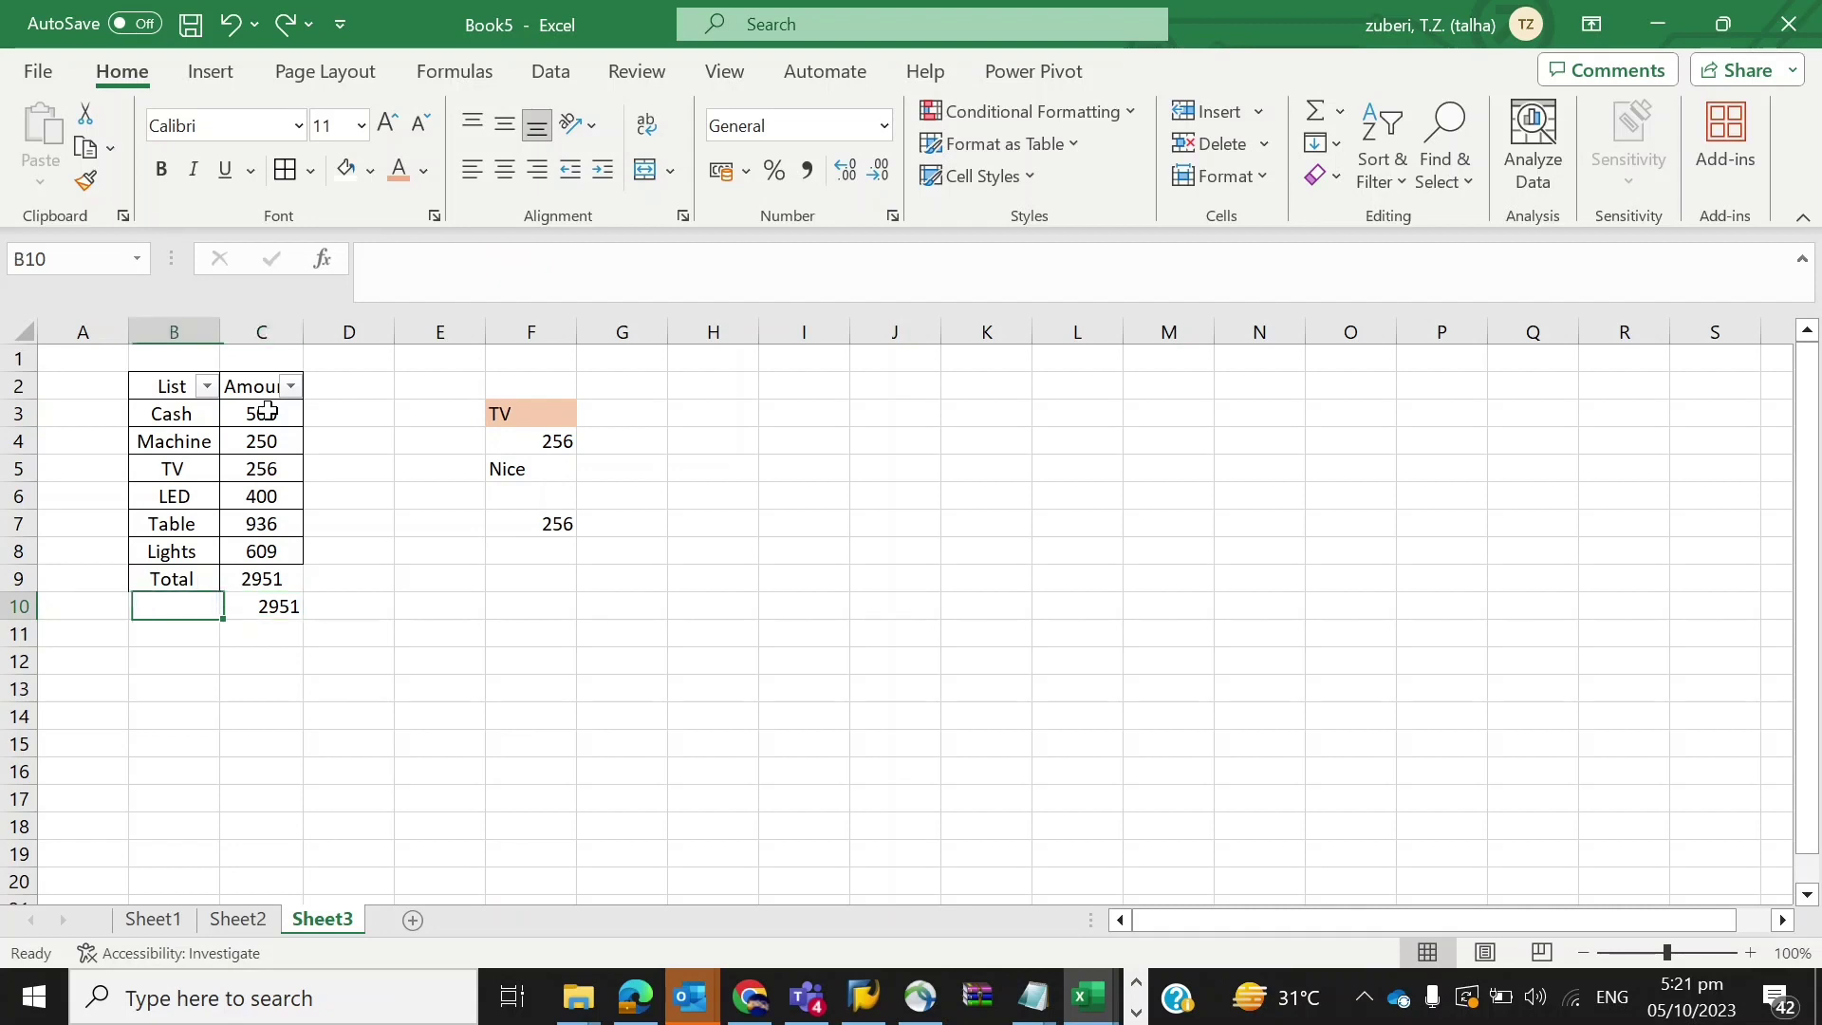
key(Right)
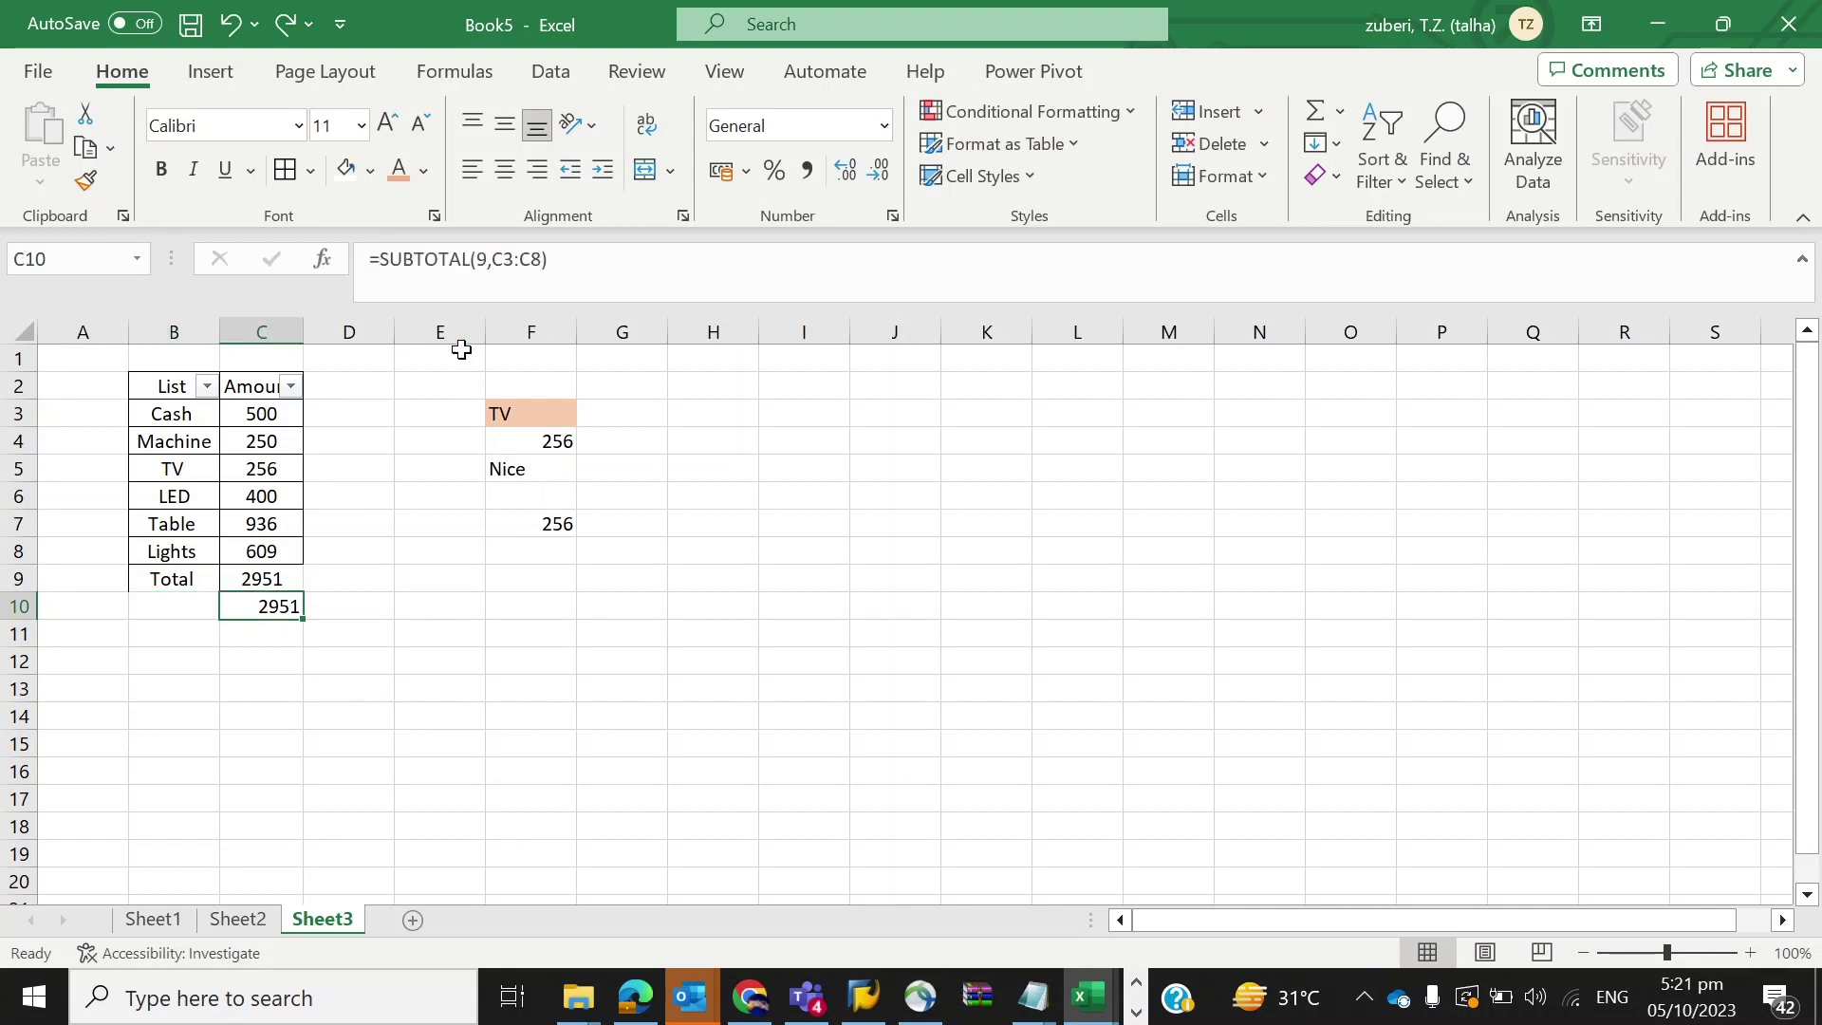
click(505, 169)
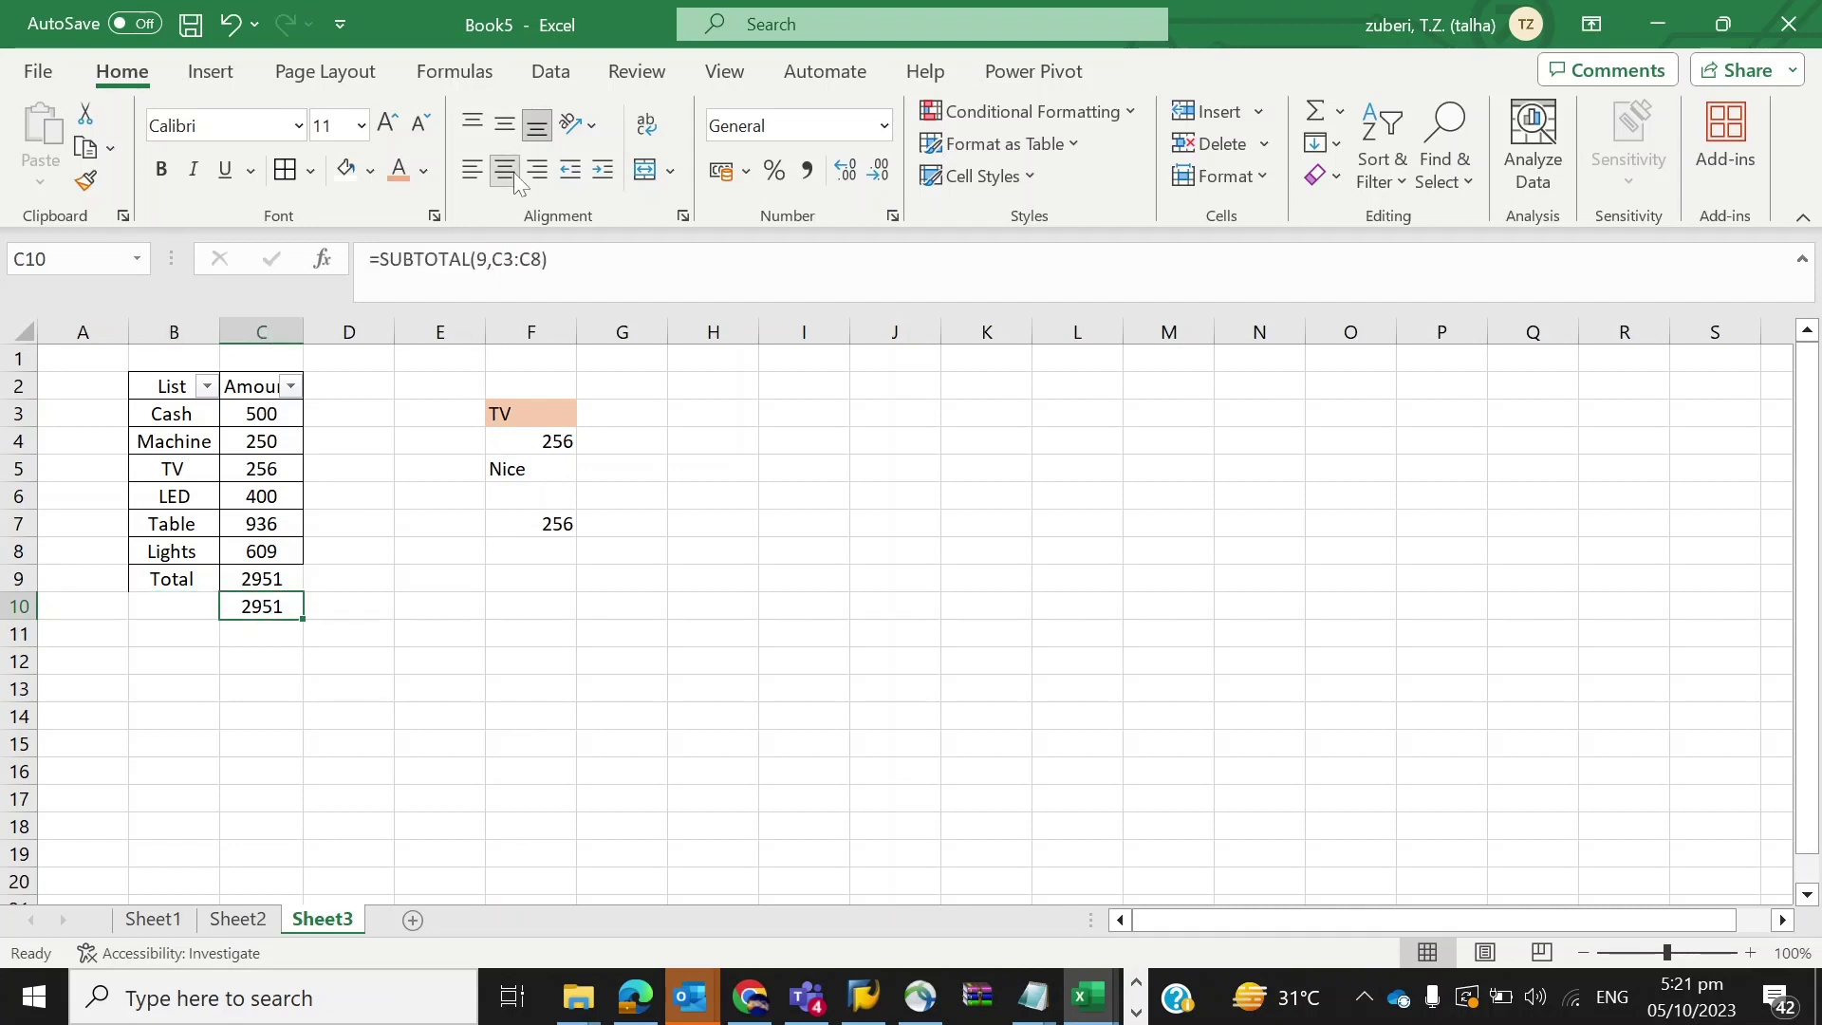
Rename the label in B9 to Sum and enter the label Subtotal in B10.
click(254, 574)
key(Down)
key(Left)
key(Up)
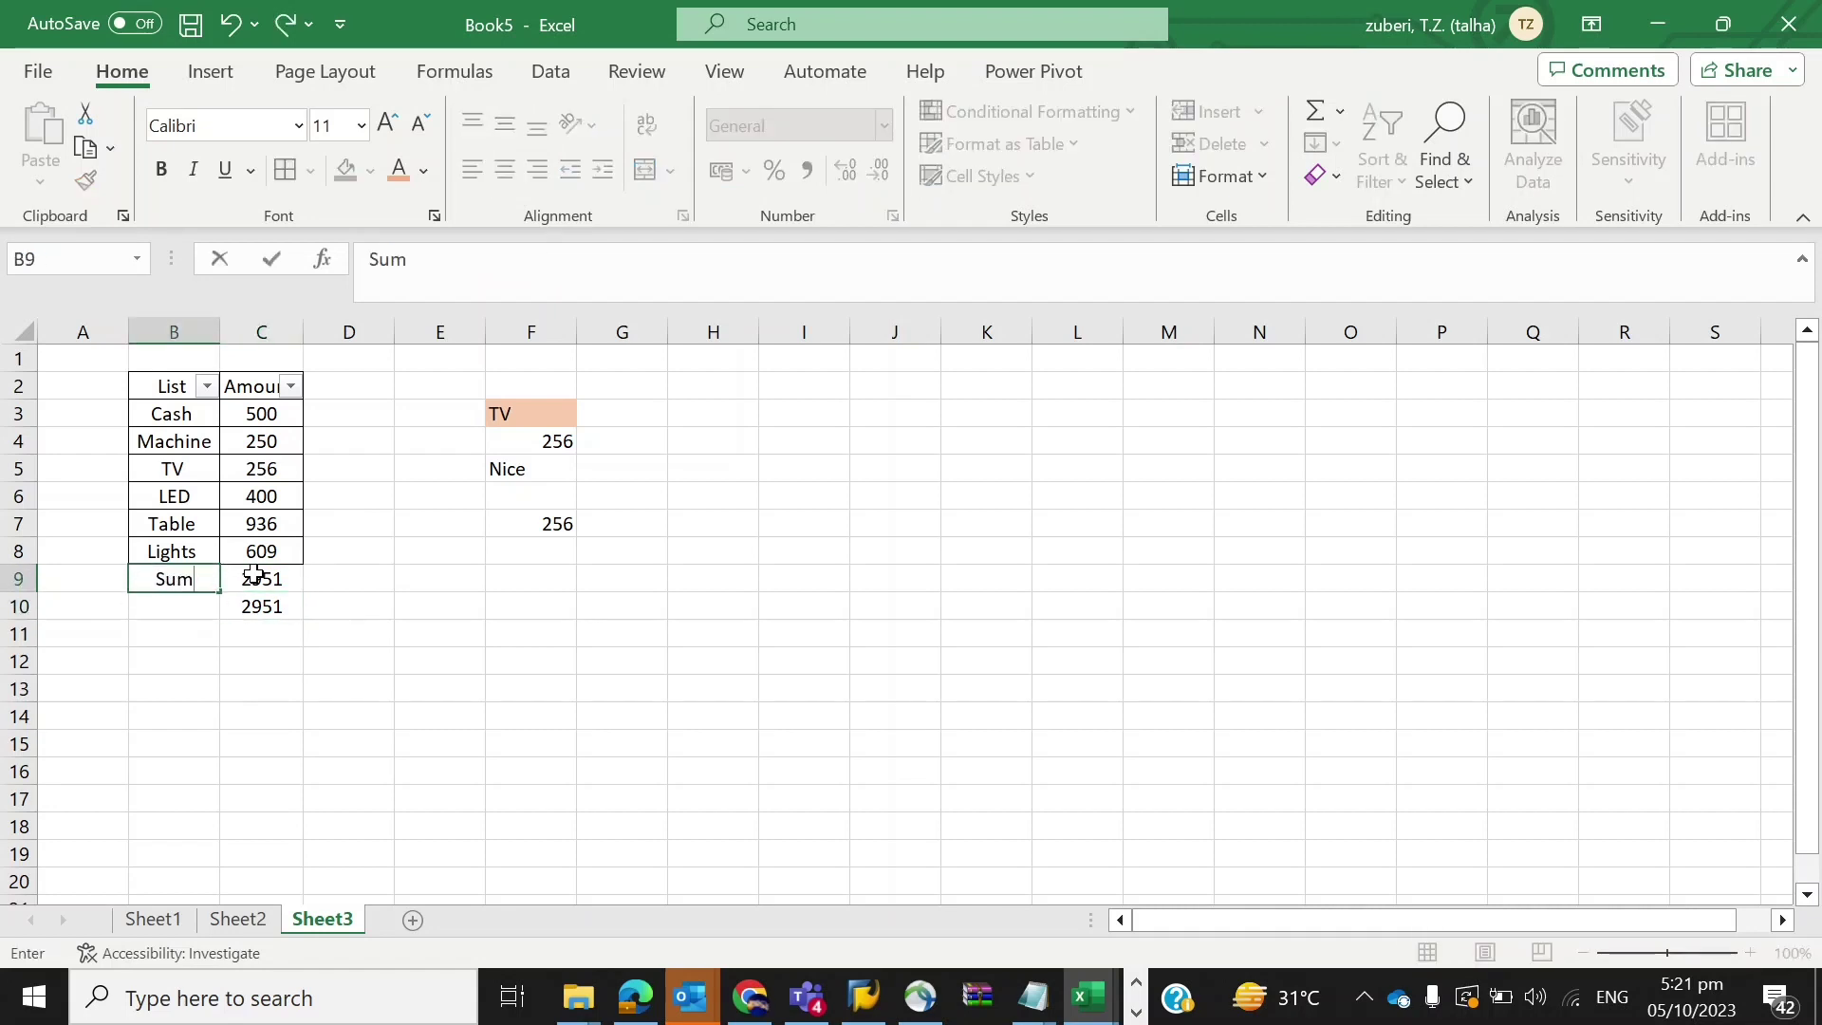
key(Return)
text(Subto)
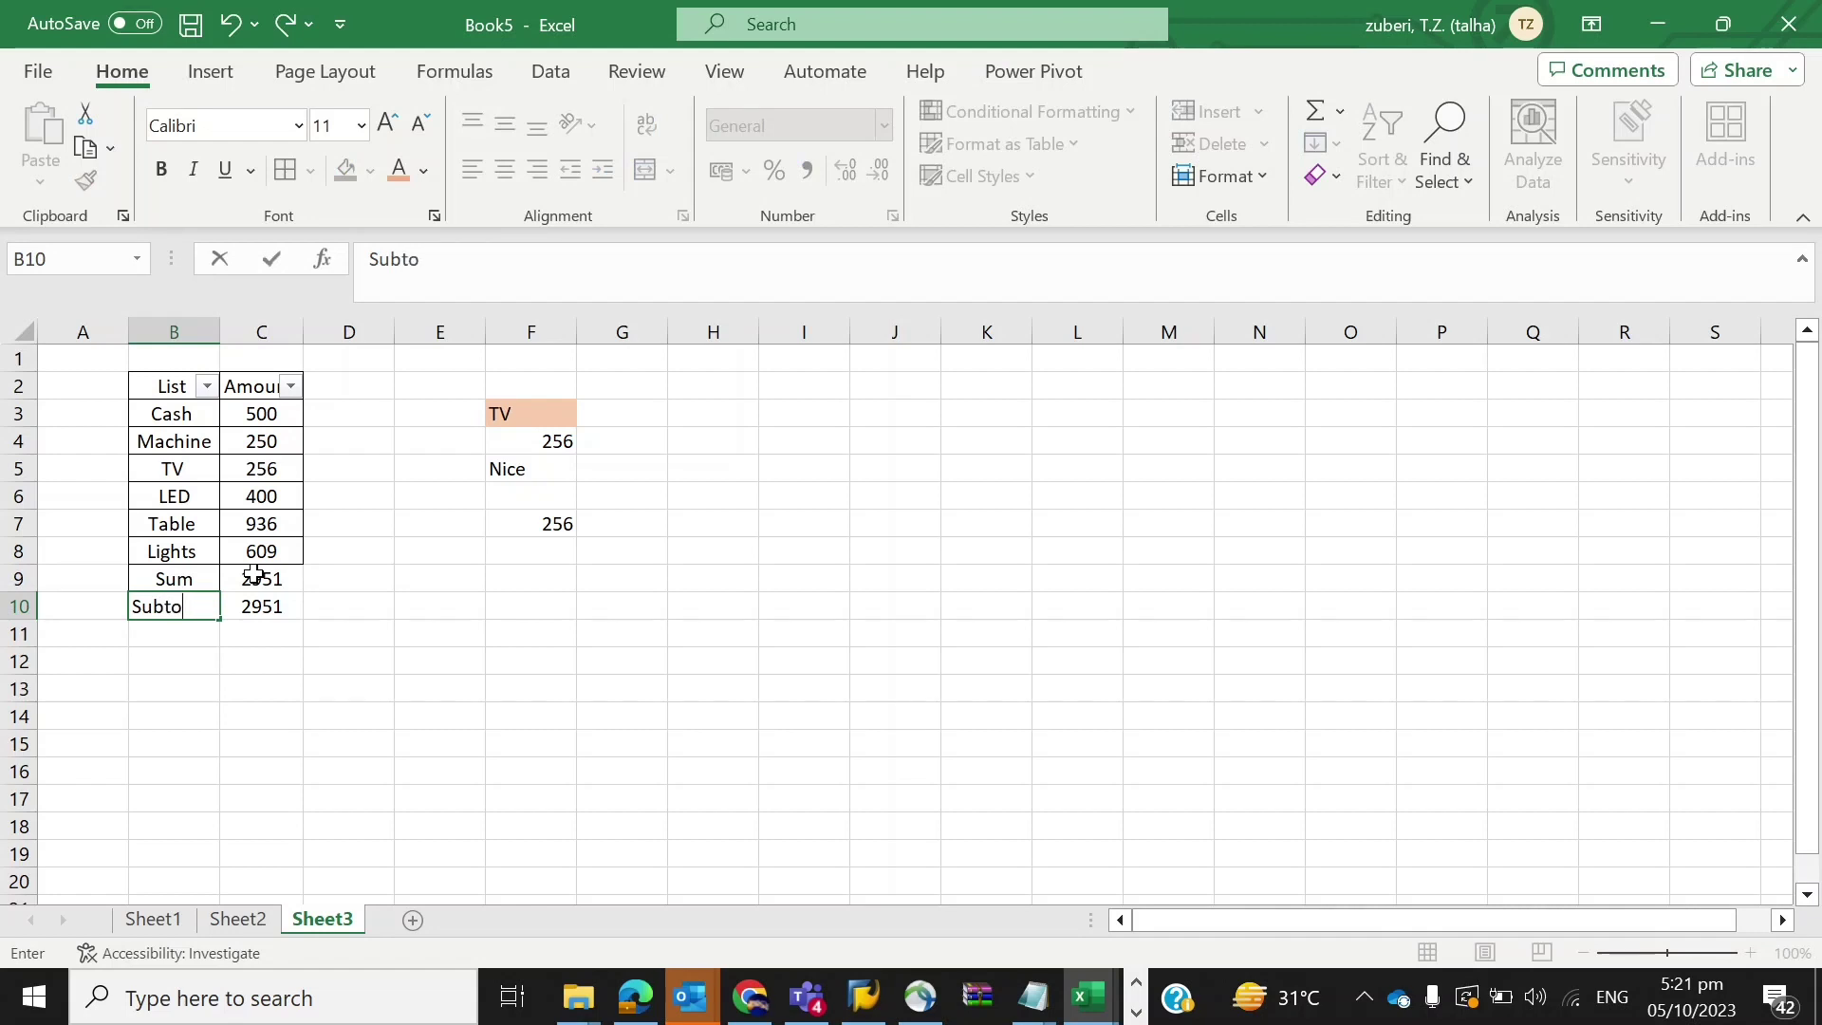
key(Return)
key(Up)
key(Up)
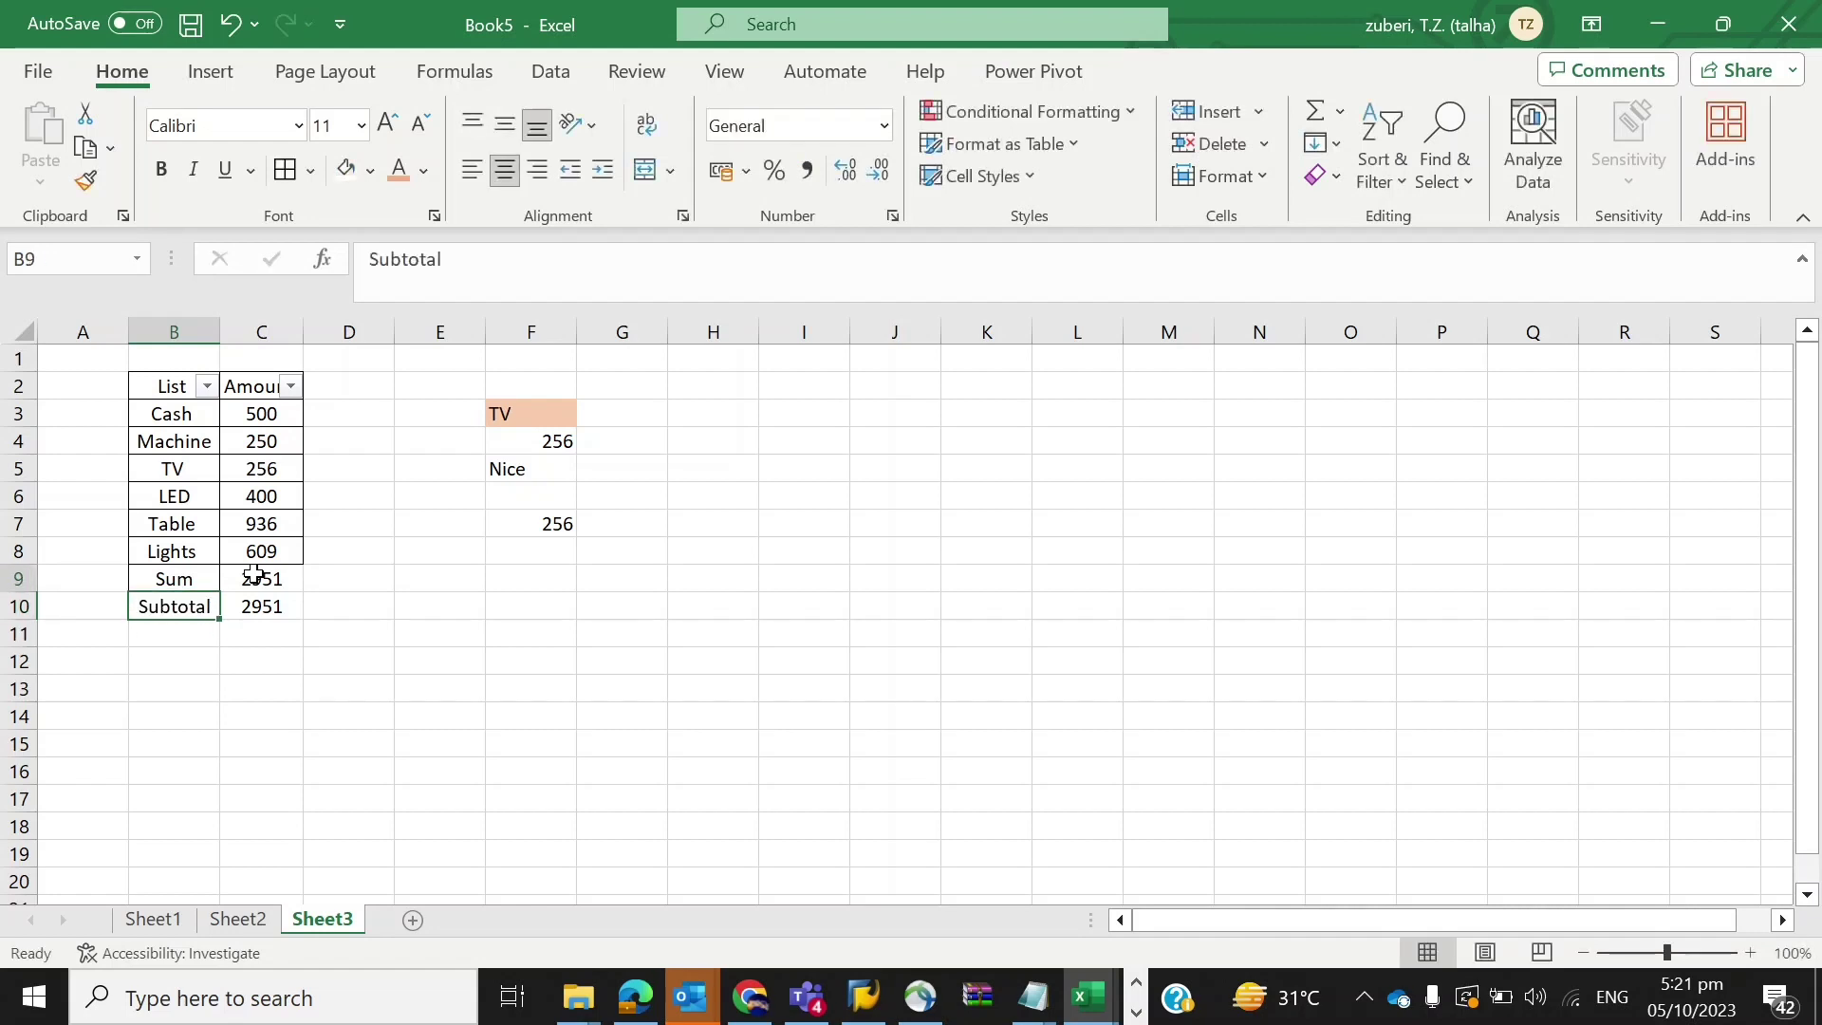
Apply the light orange font colour to the Sum and Subtotal cells B9:C10.
key(shift+Down)
key(shift+Right)
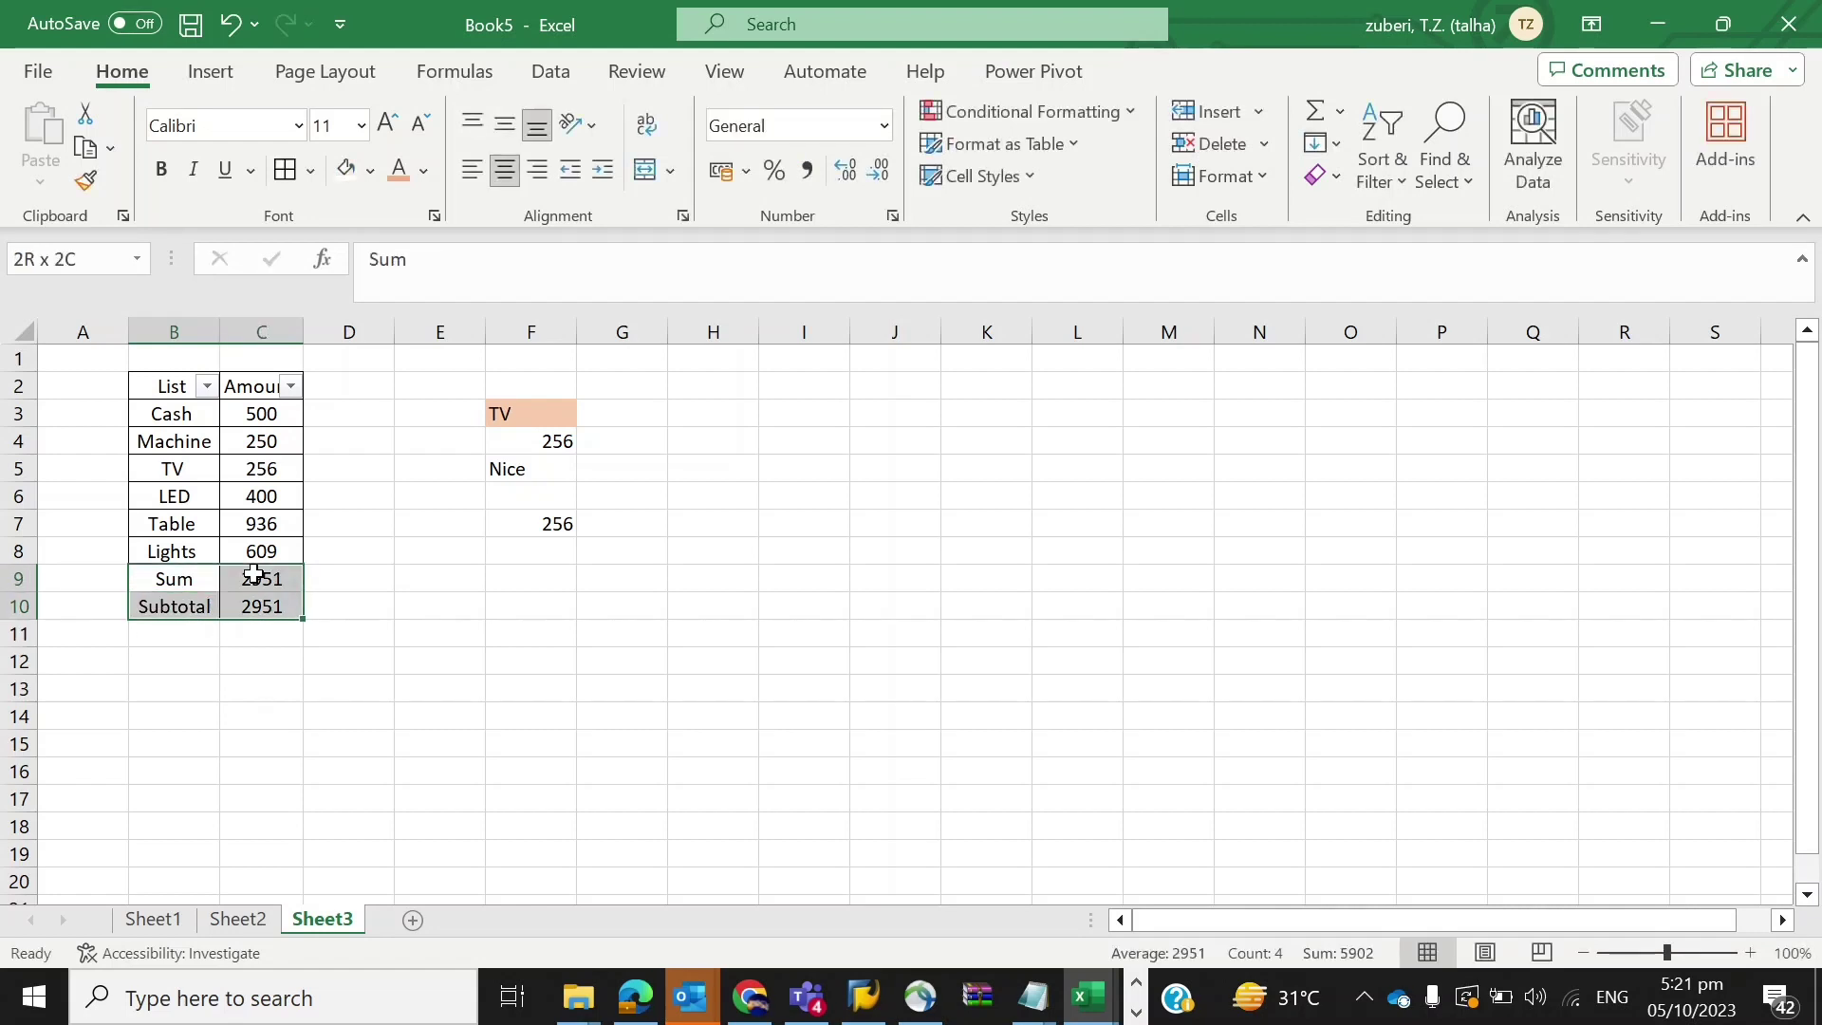
click(390, 183)
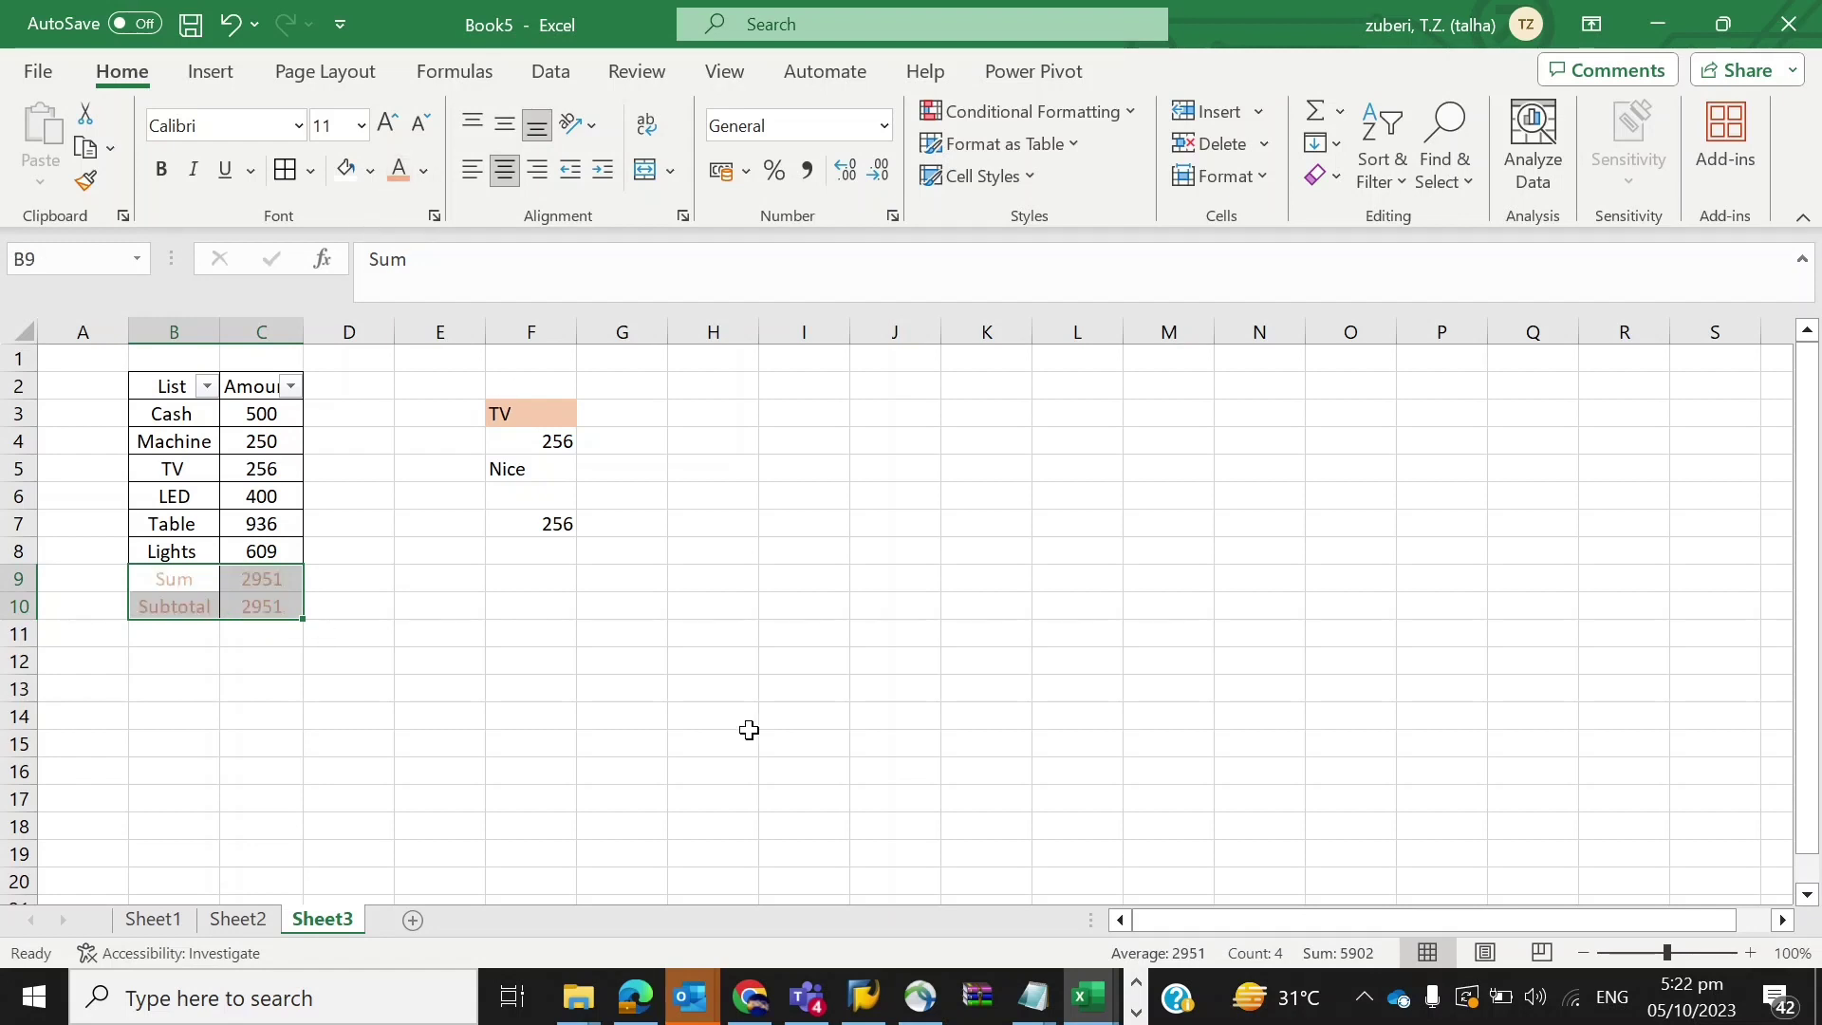
click(764, 382)
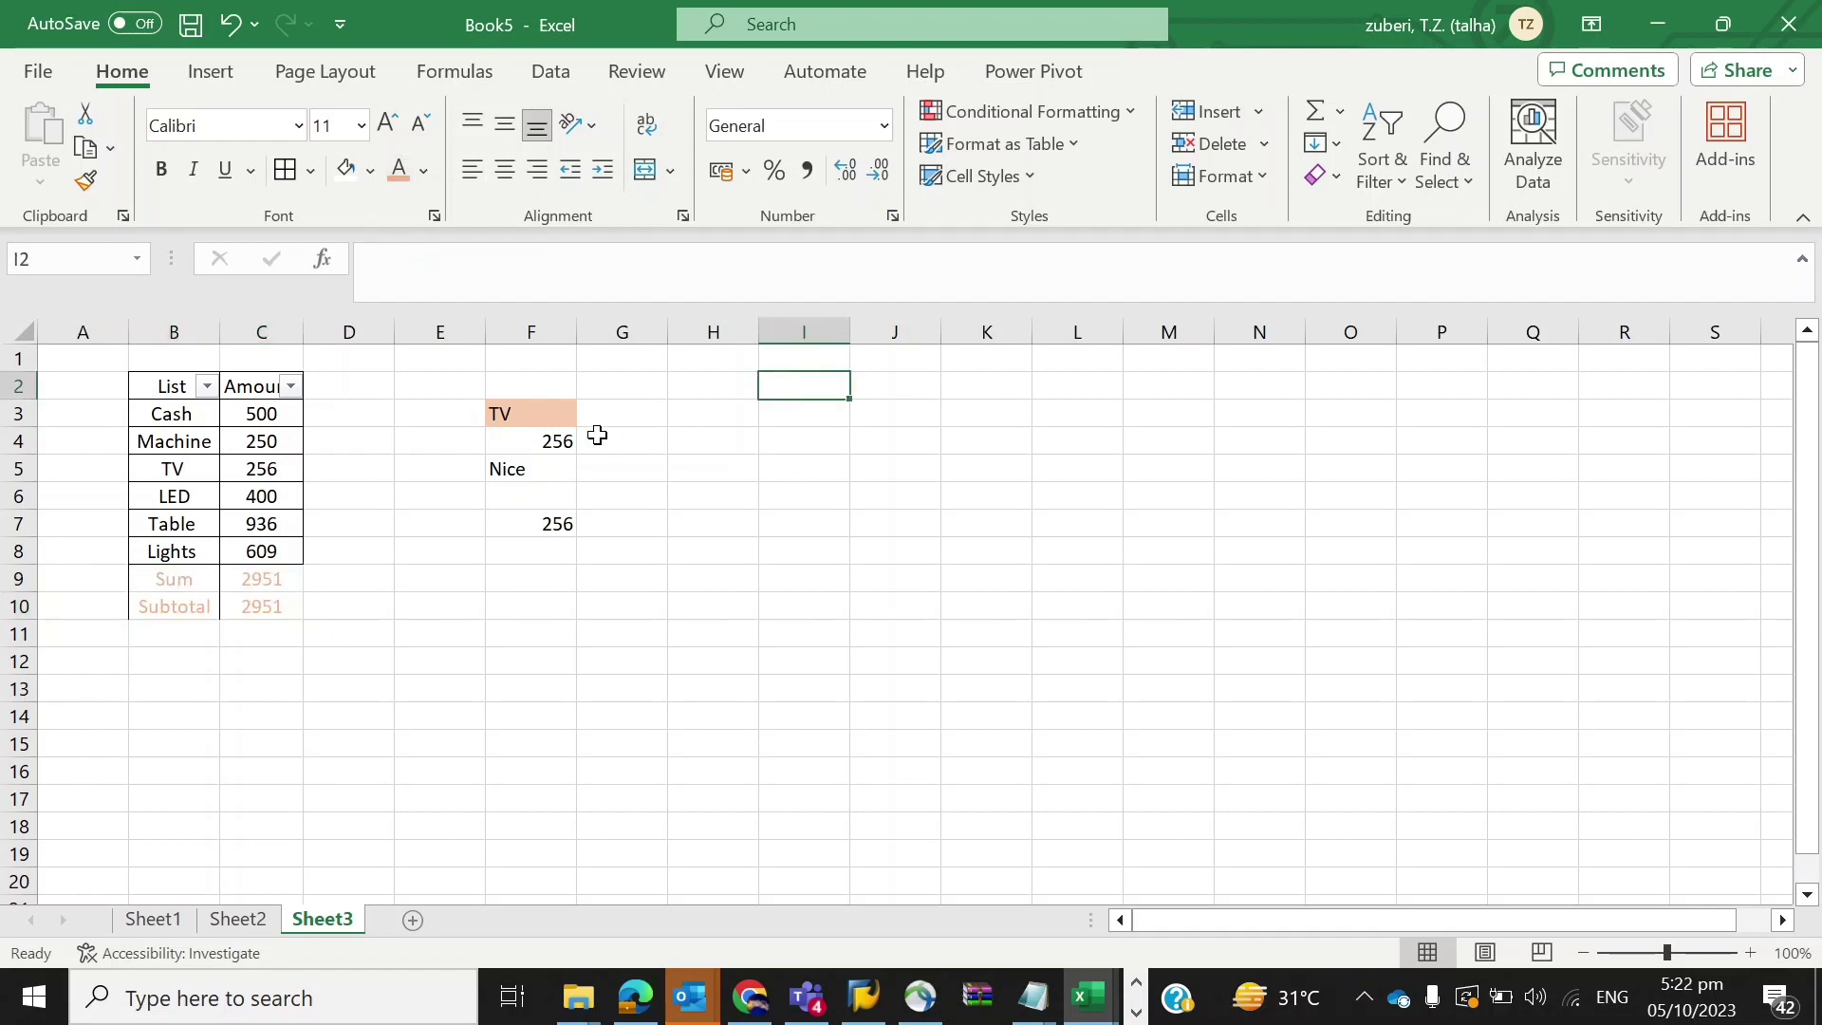
click(532, 412)
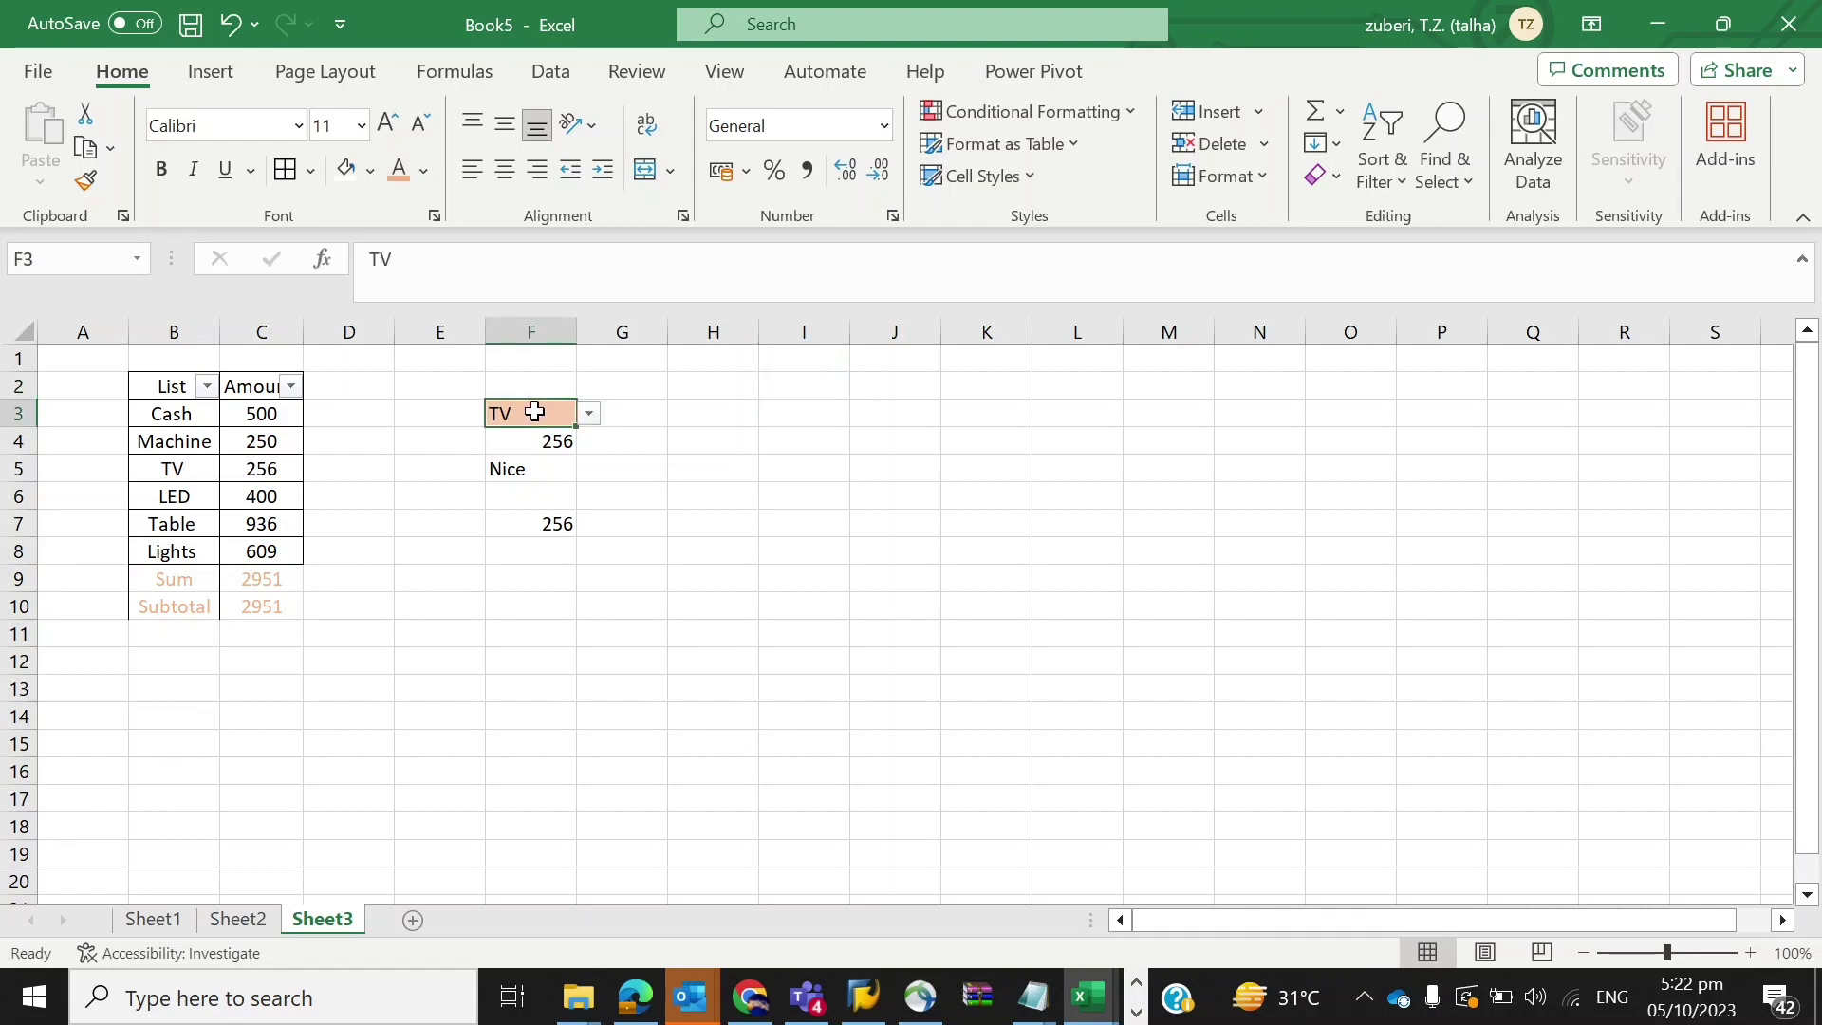
Change the font colour of the Sum and Subtotal cells B9:C10 to dark grey.
click(183, 585)
key(shift+Right)
key(Down)
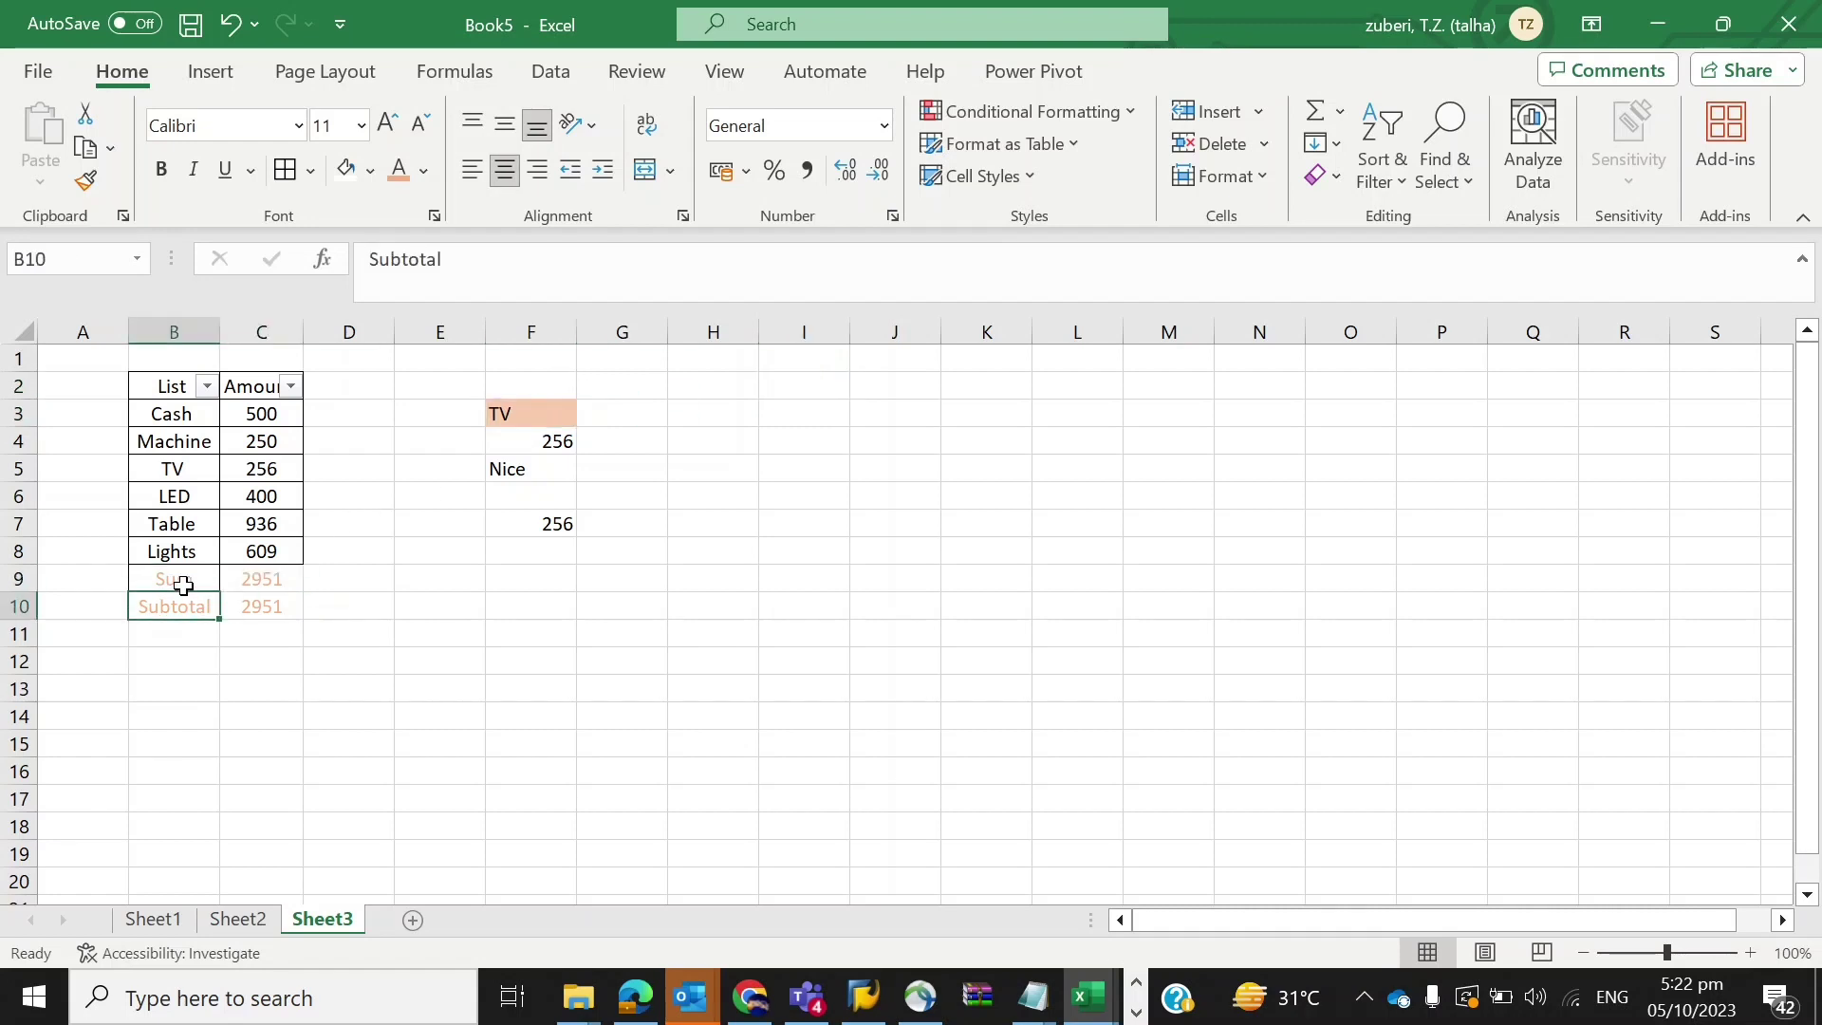
key(Up)
key(shift+Right)
key(shift+Down)
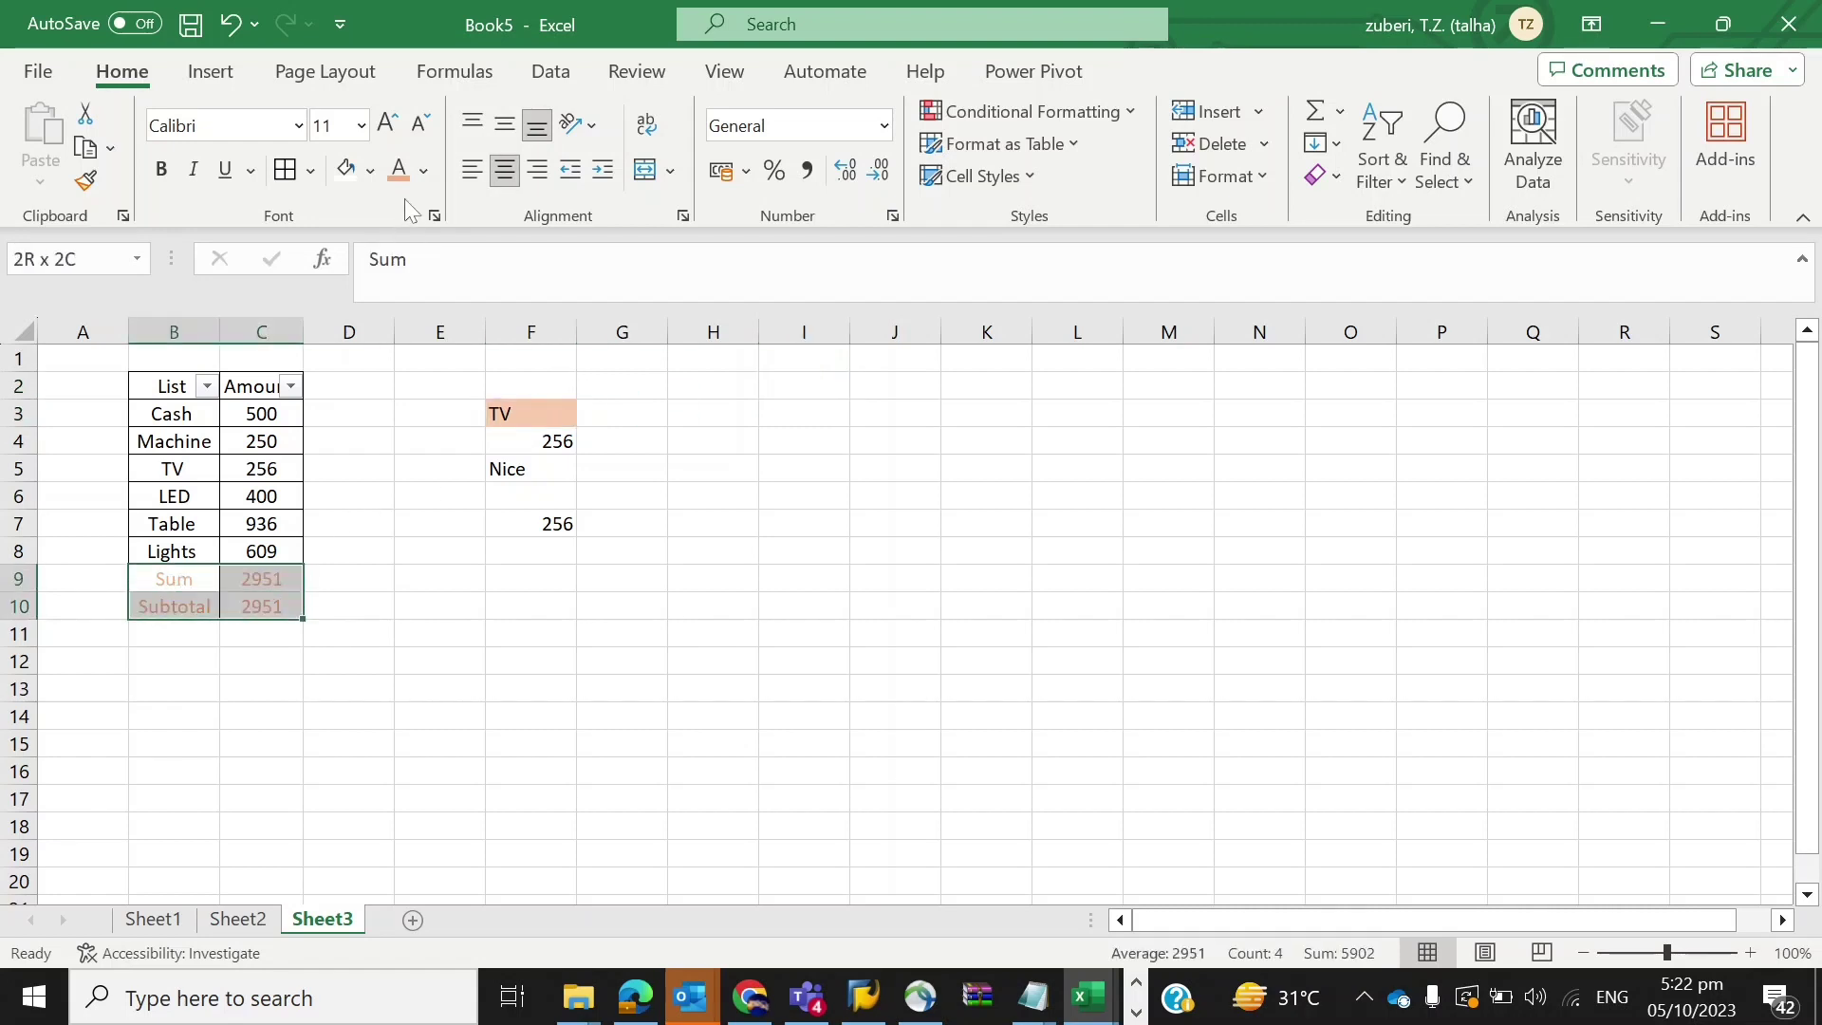
click(424, 172)
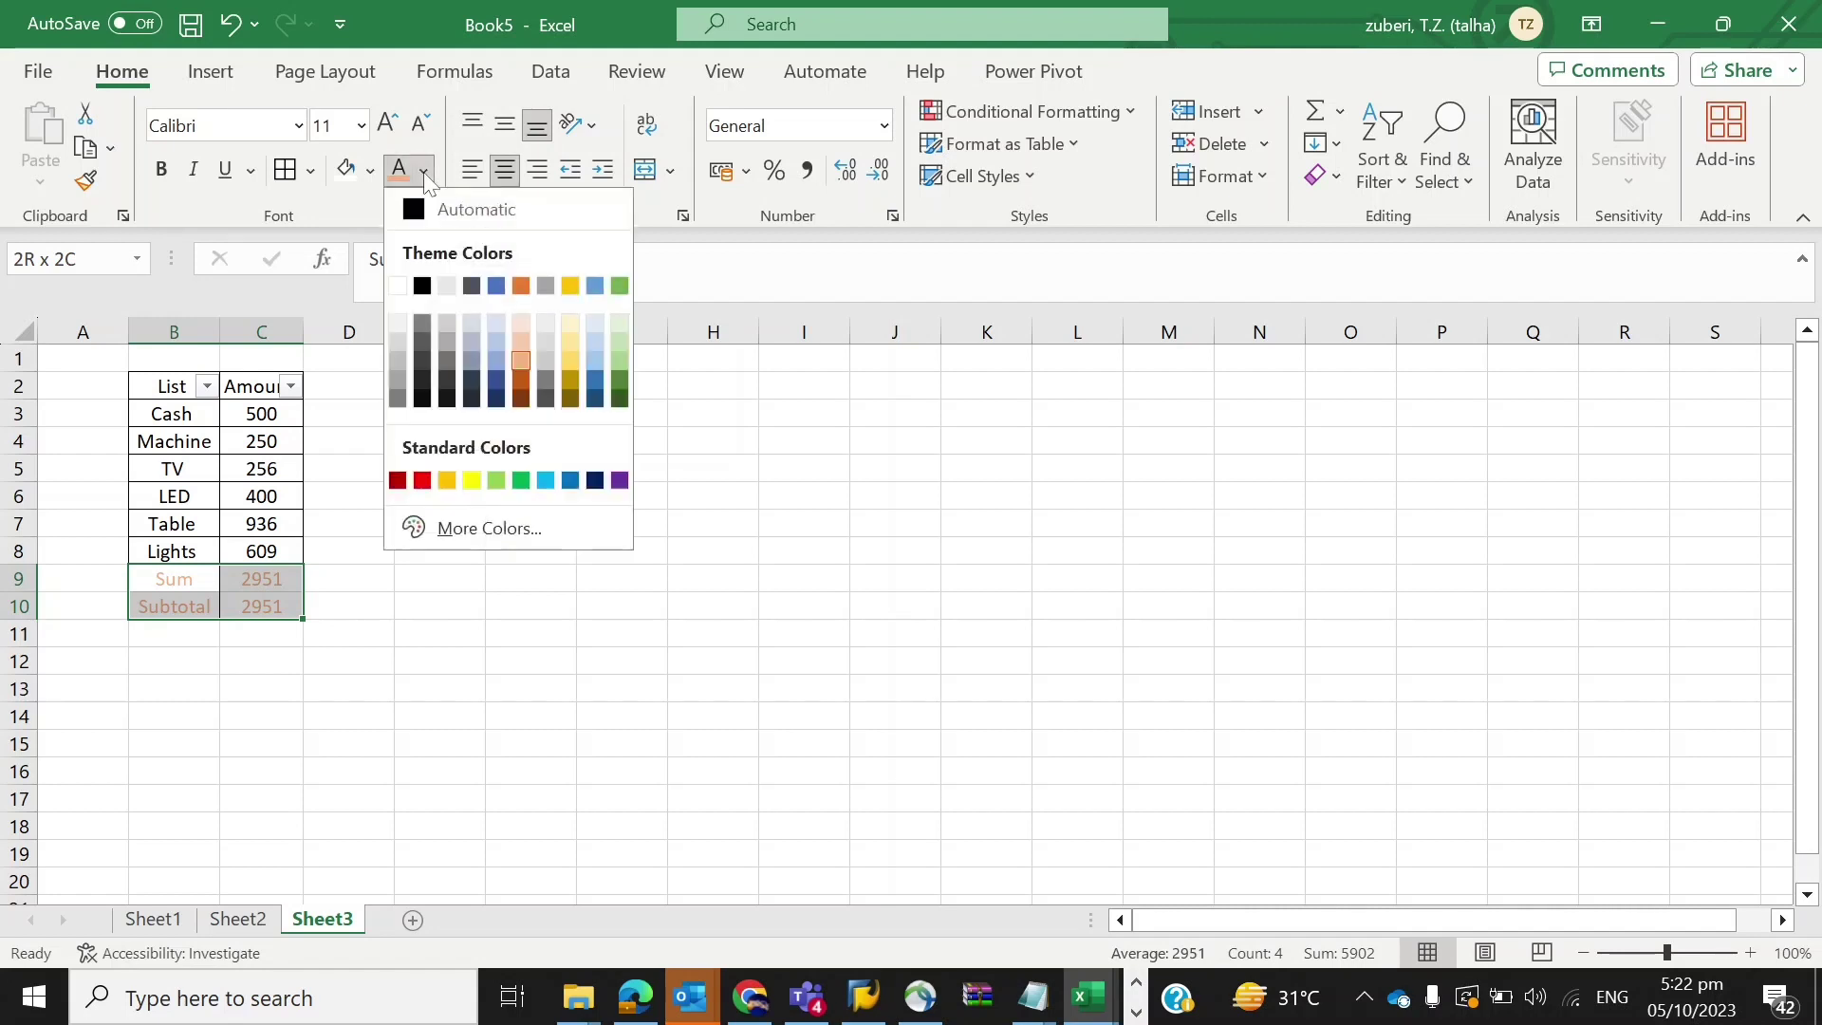
click(423, 342)
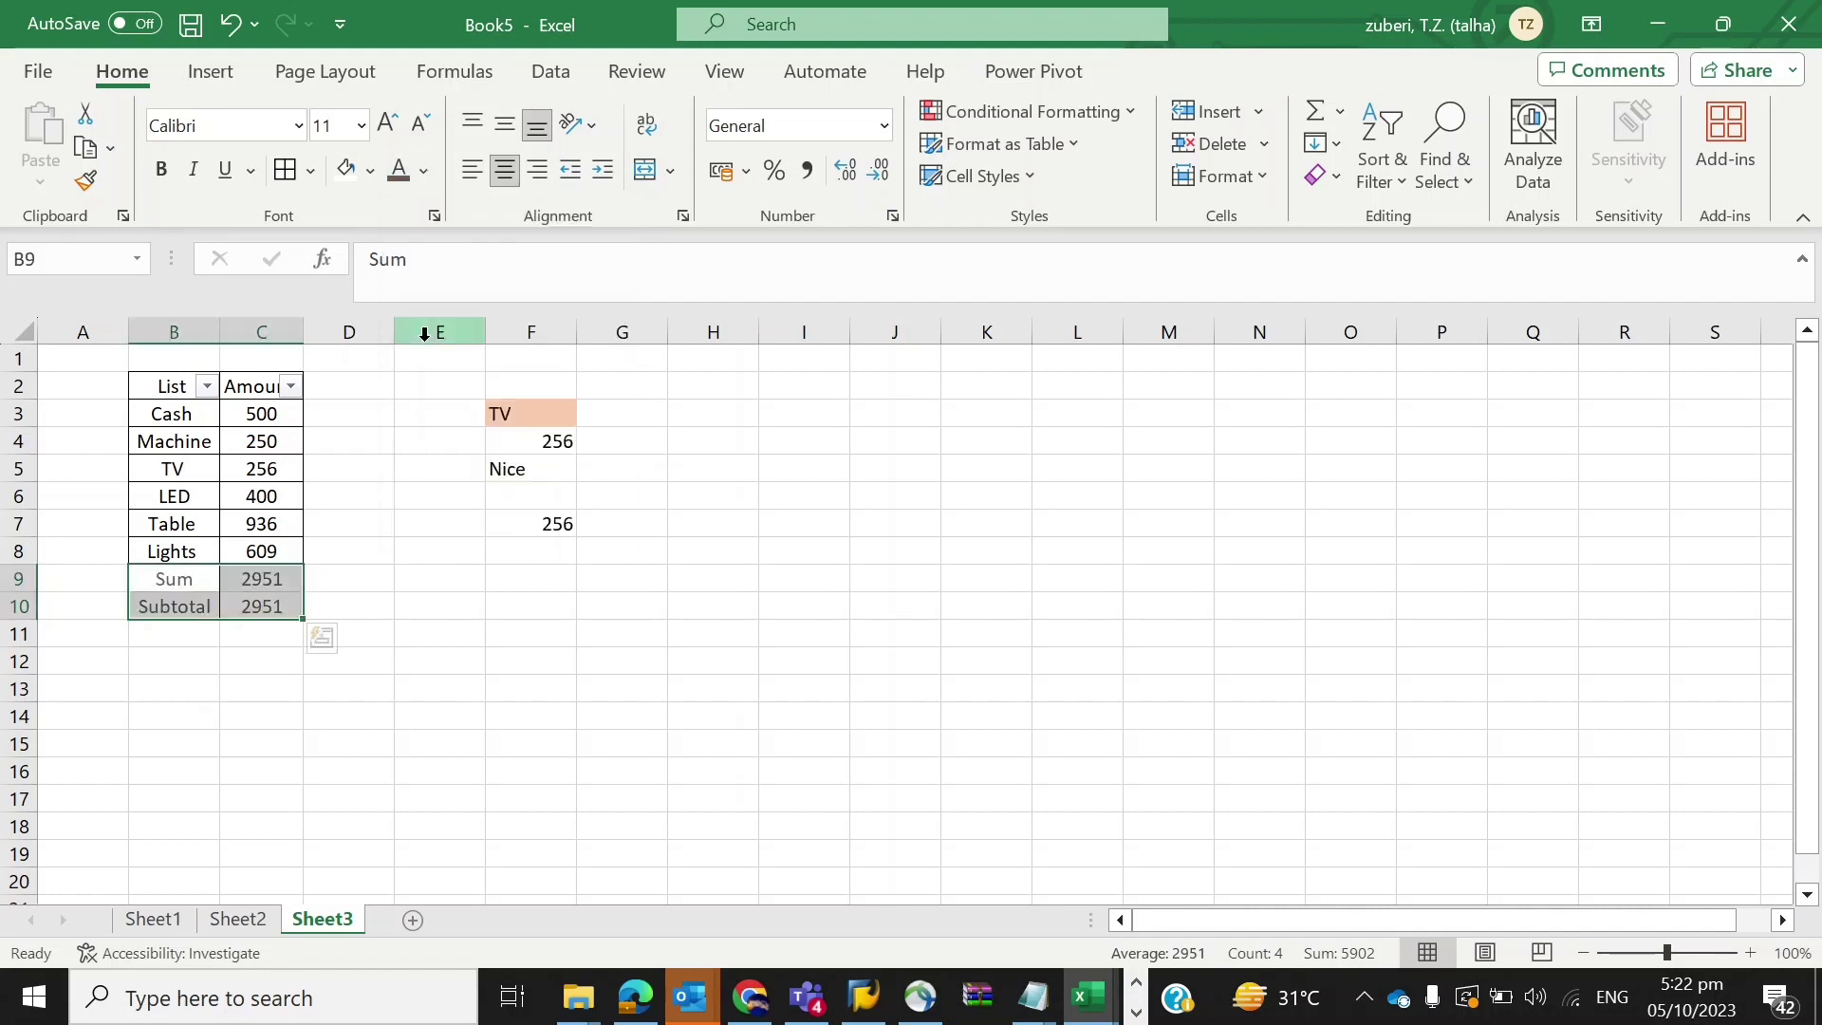
Fill the Sum and Subtotal cells B9:C10 with standard green and make their text bold.
click(369, 171)
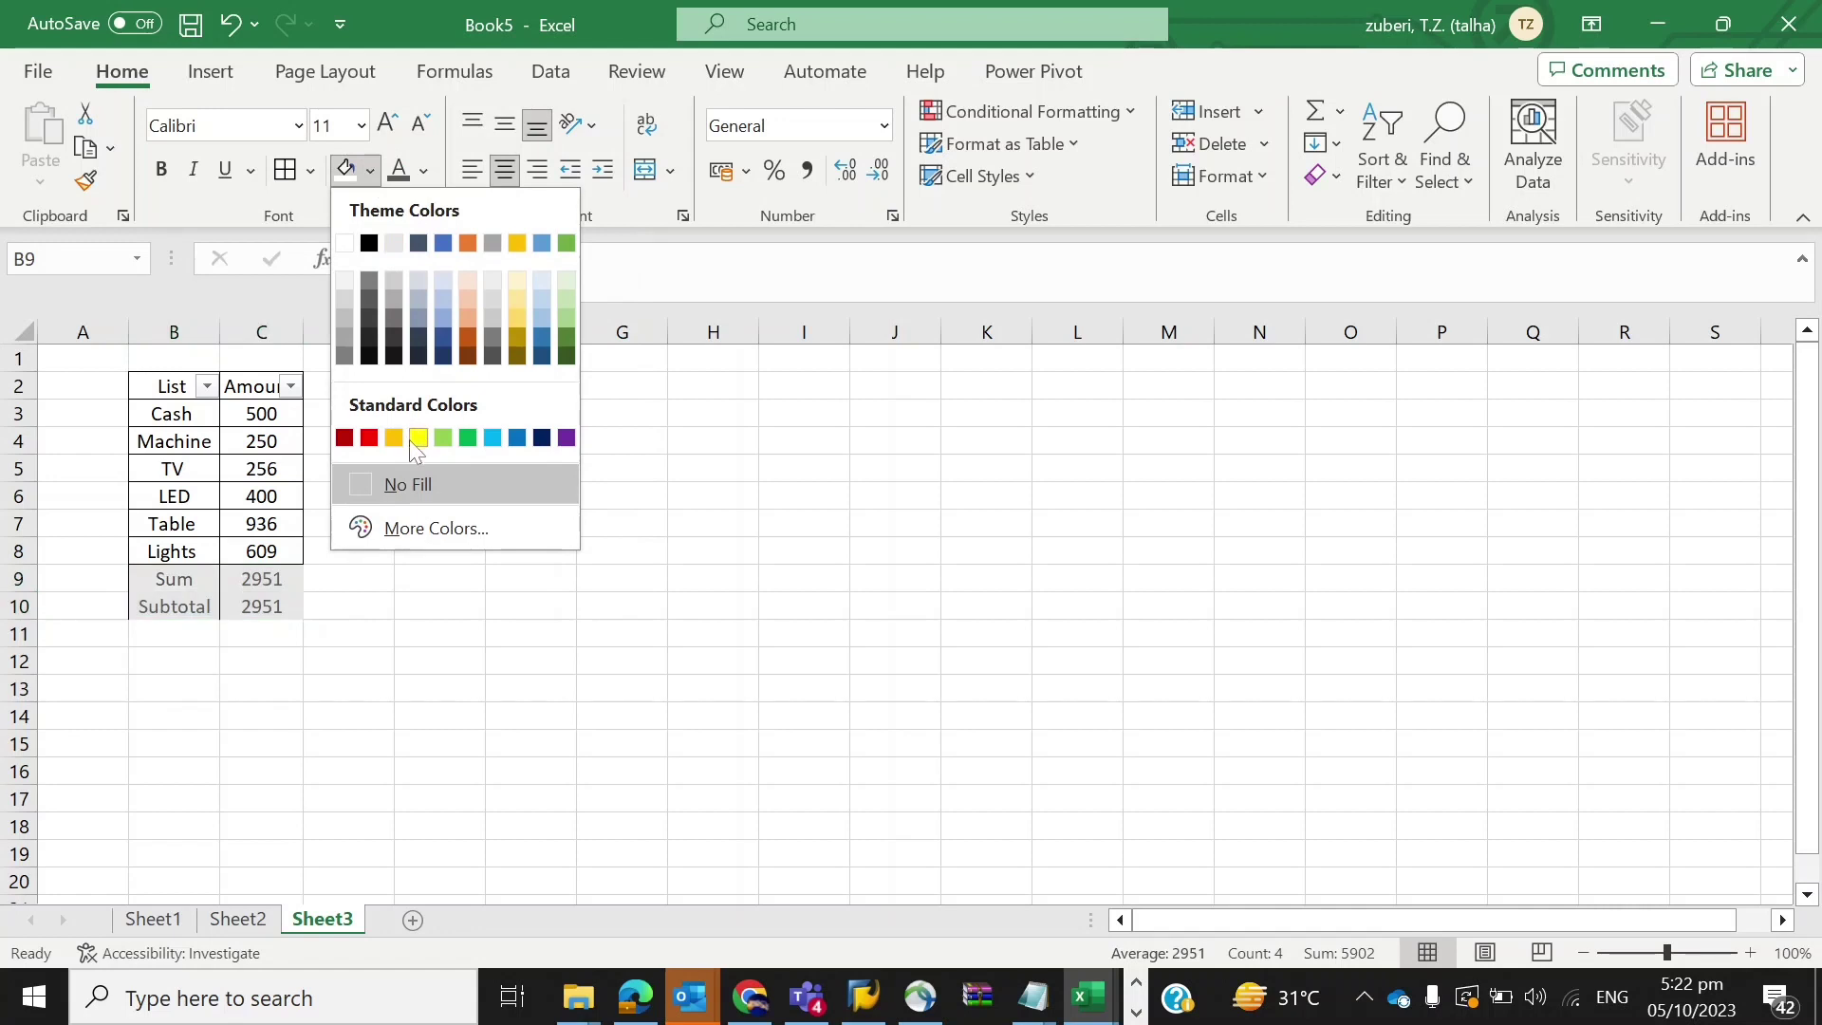
click(467, 439)
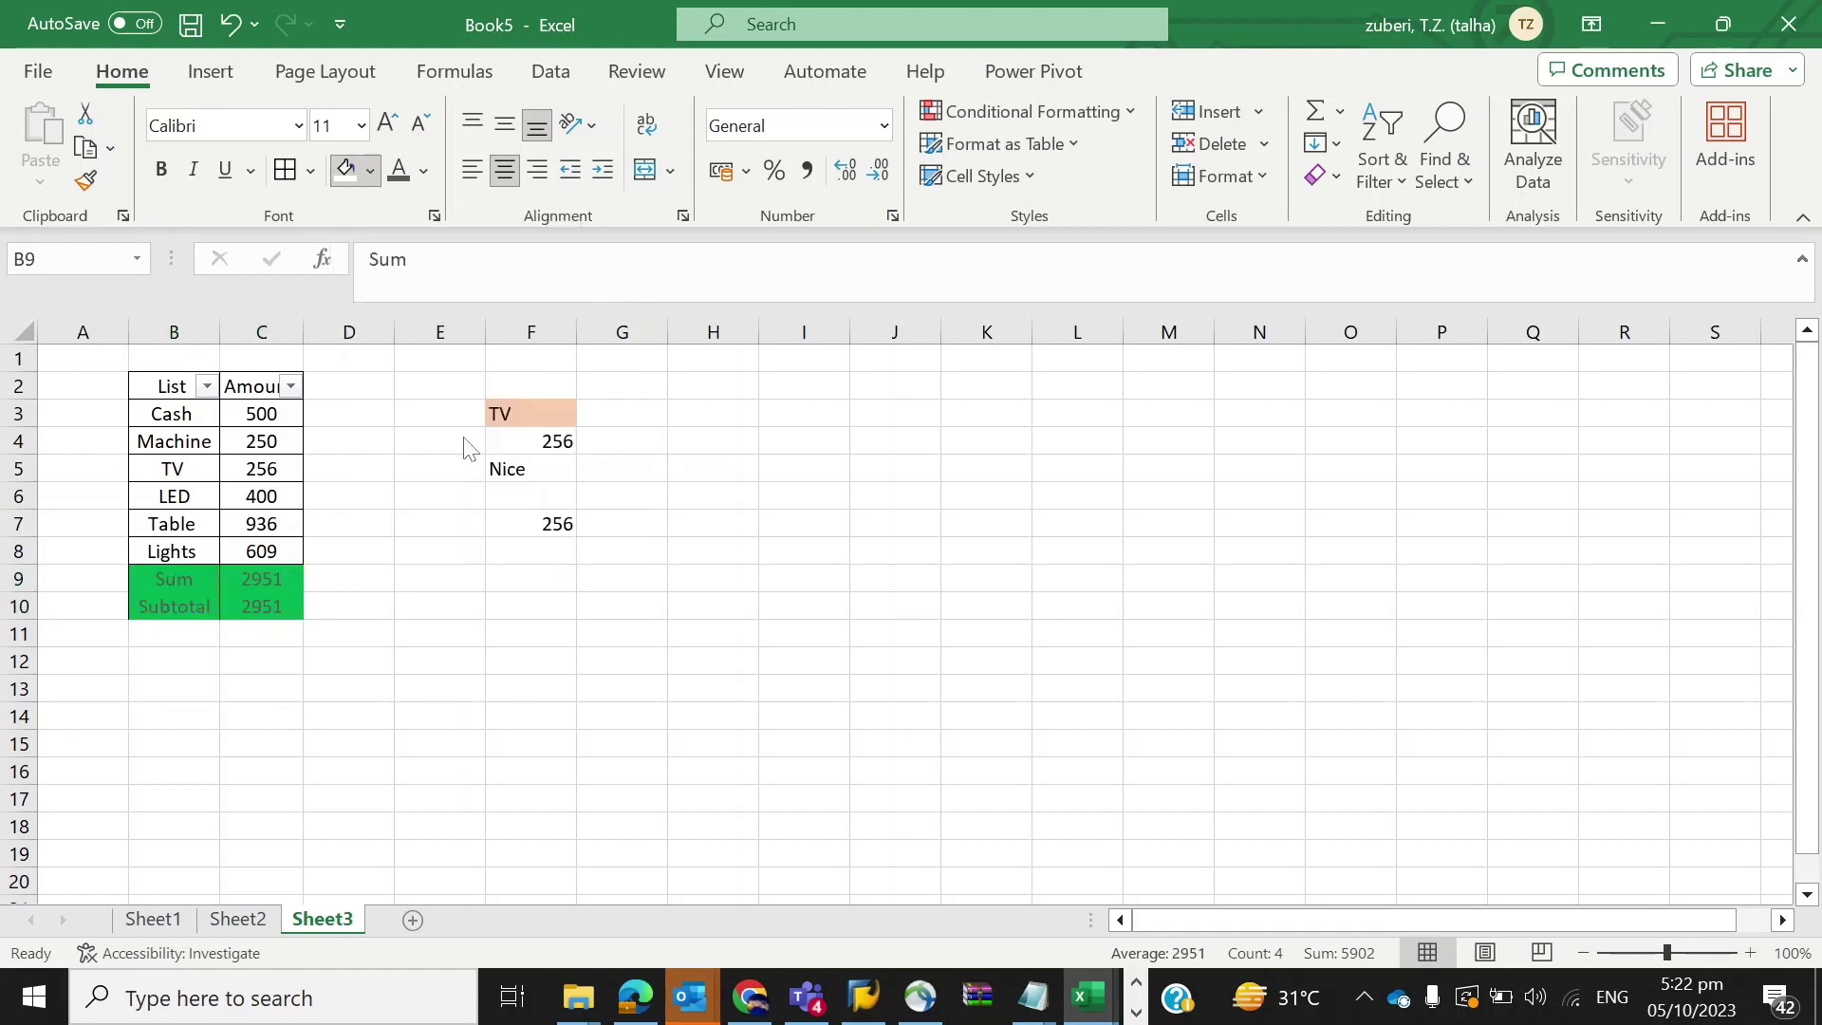
click(162, 171)
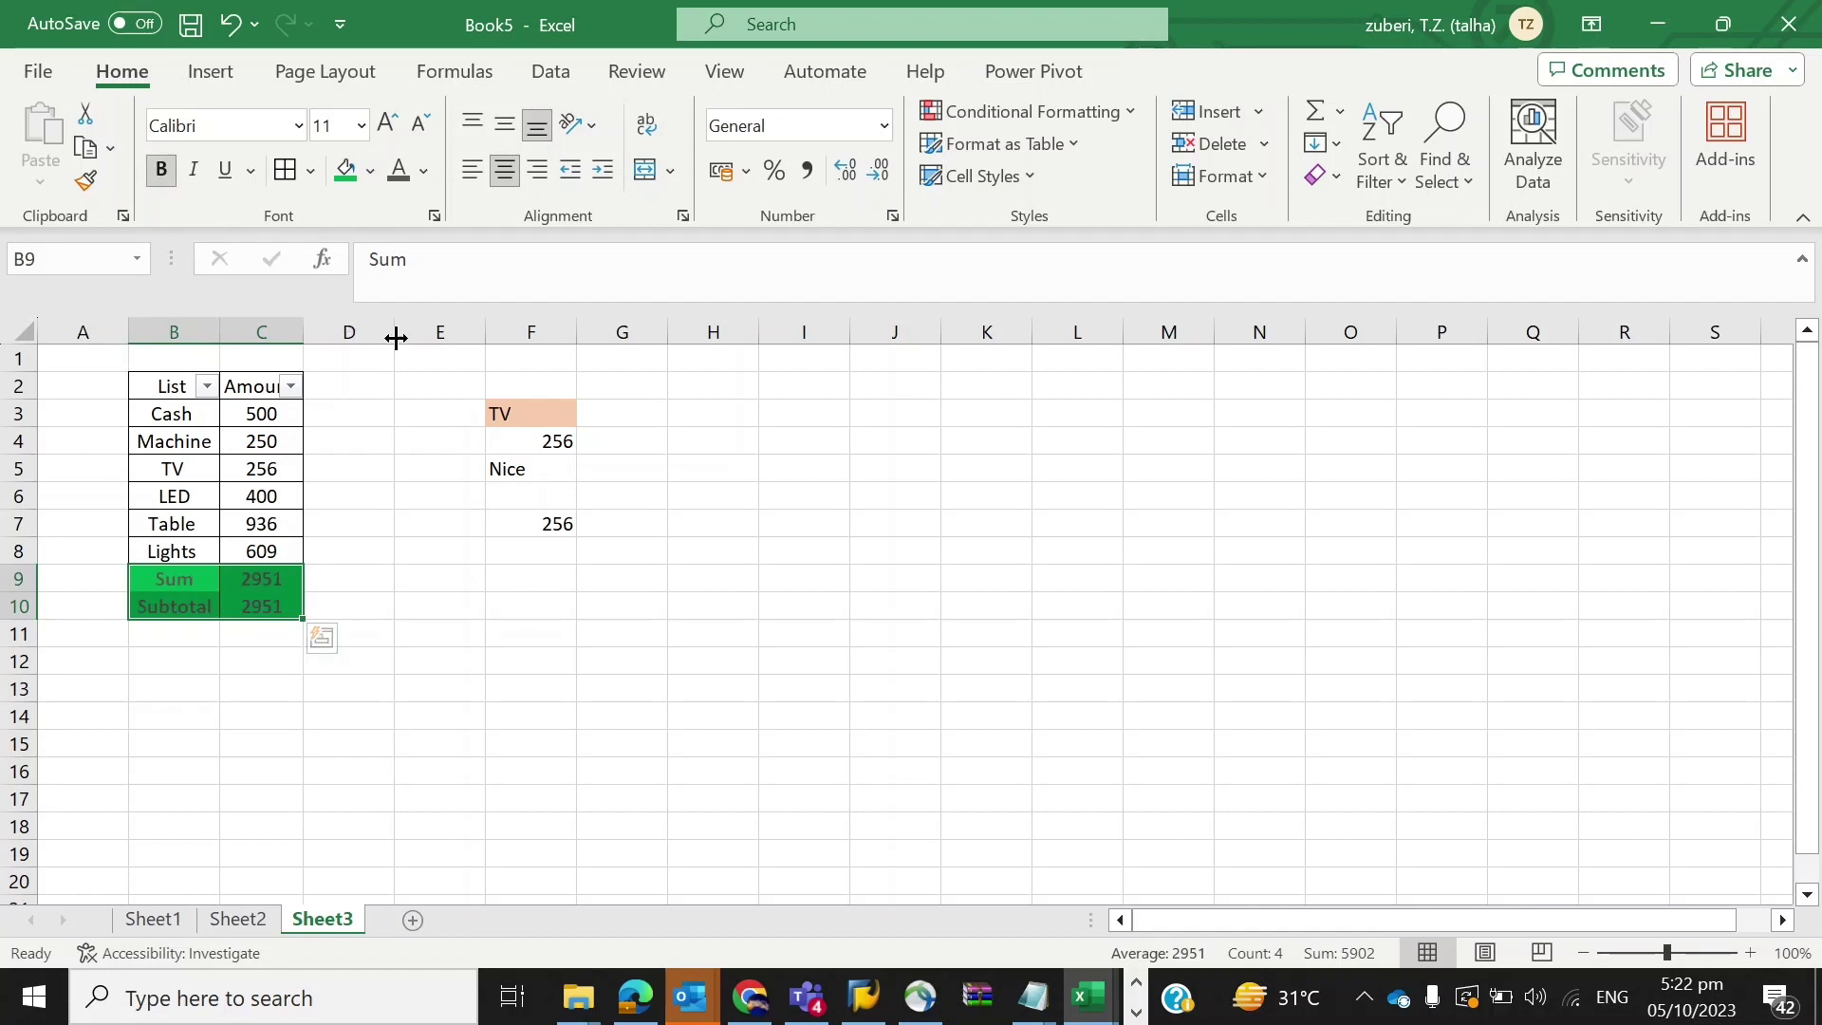
Display the item choices in the existing drop-down list of cell F3.
click(624, 533)
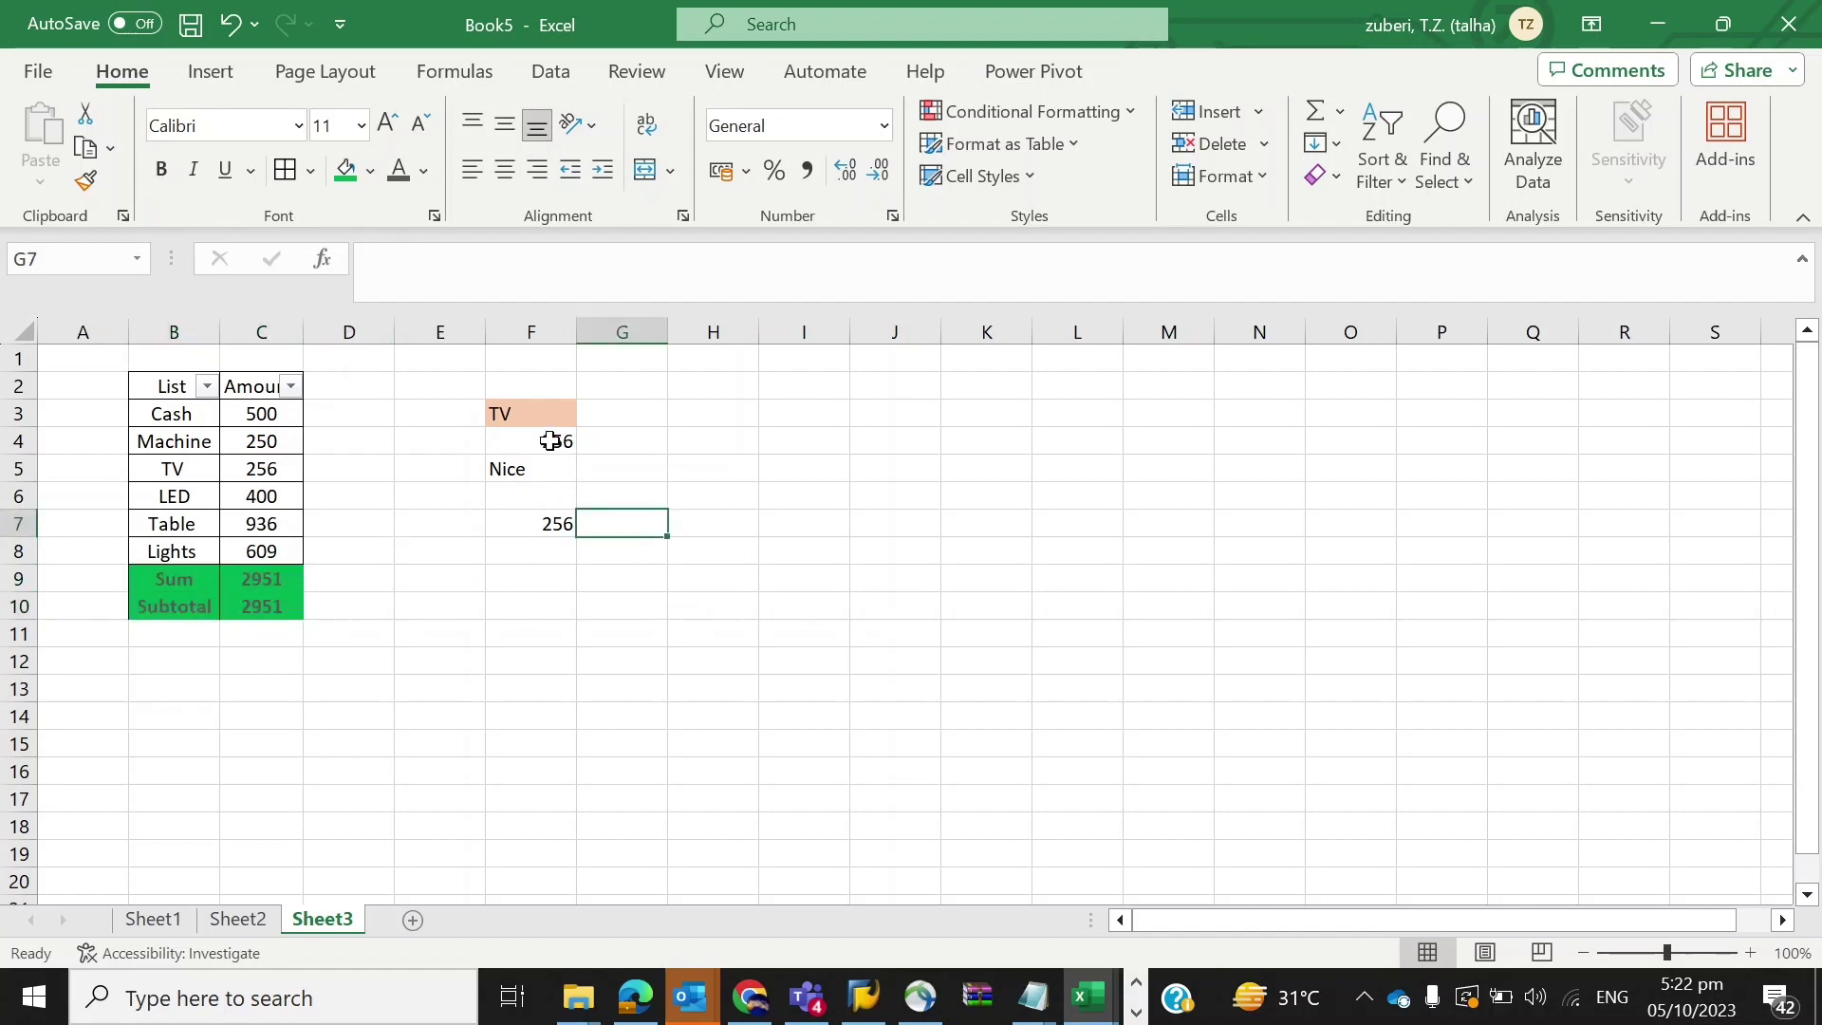
click(557, 406)
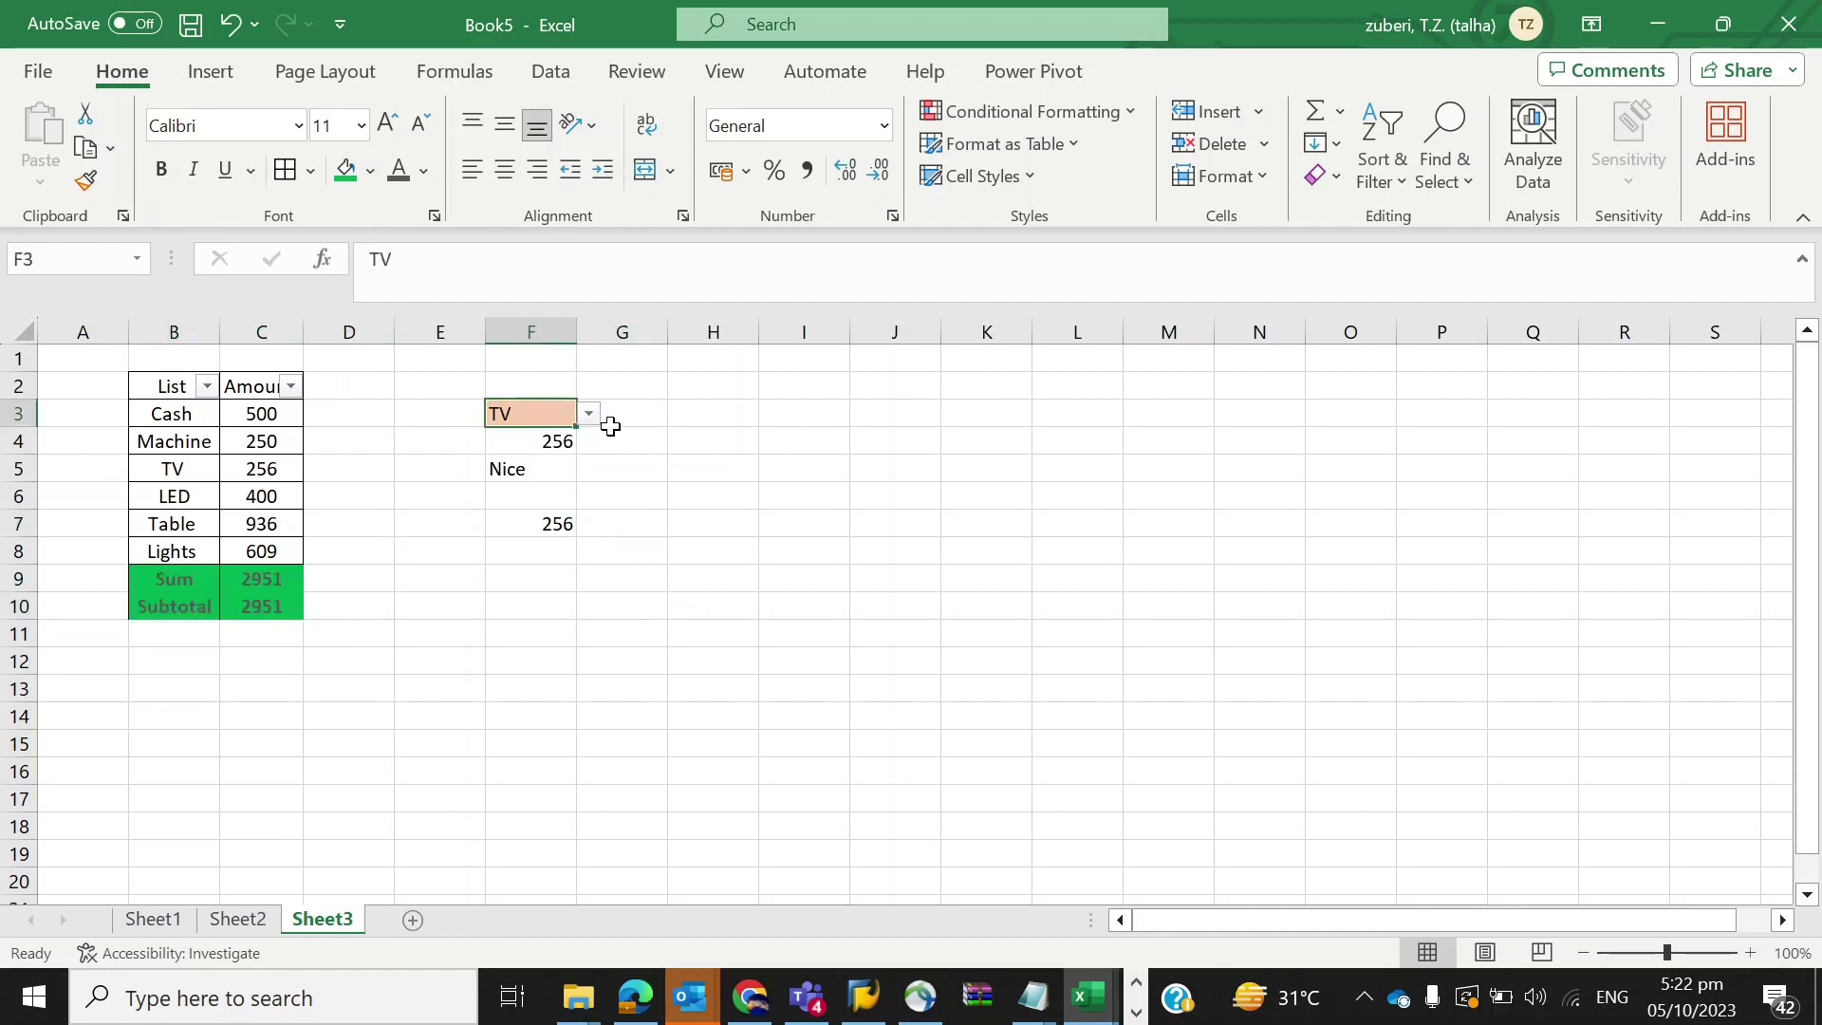
click(590, 415)
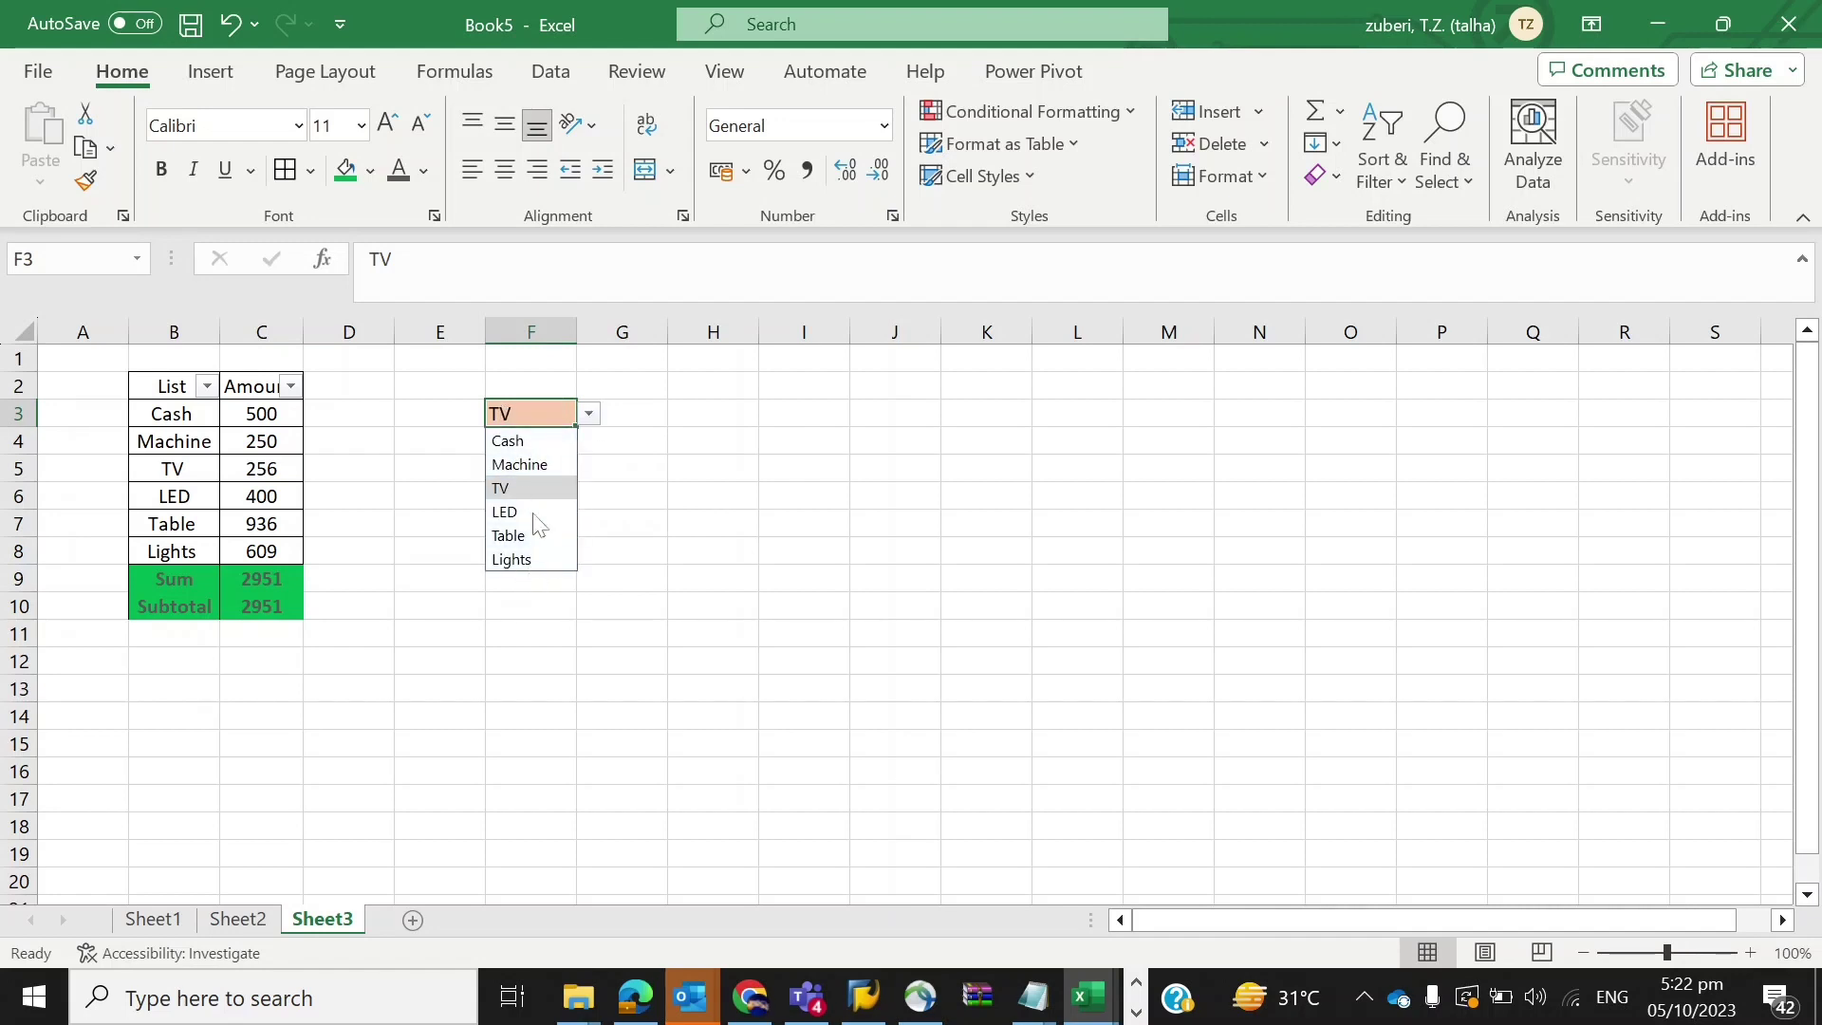
Add List data validation to H3 with source =$B$3:$B$8 and display the choices in its drop-down.
click(738, 410)
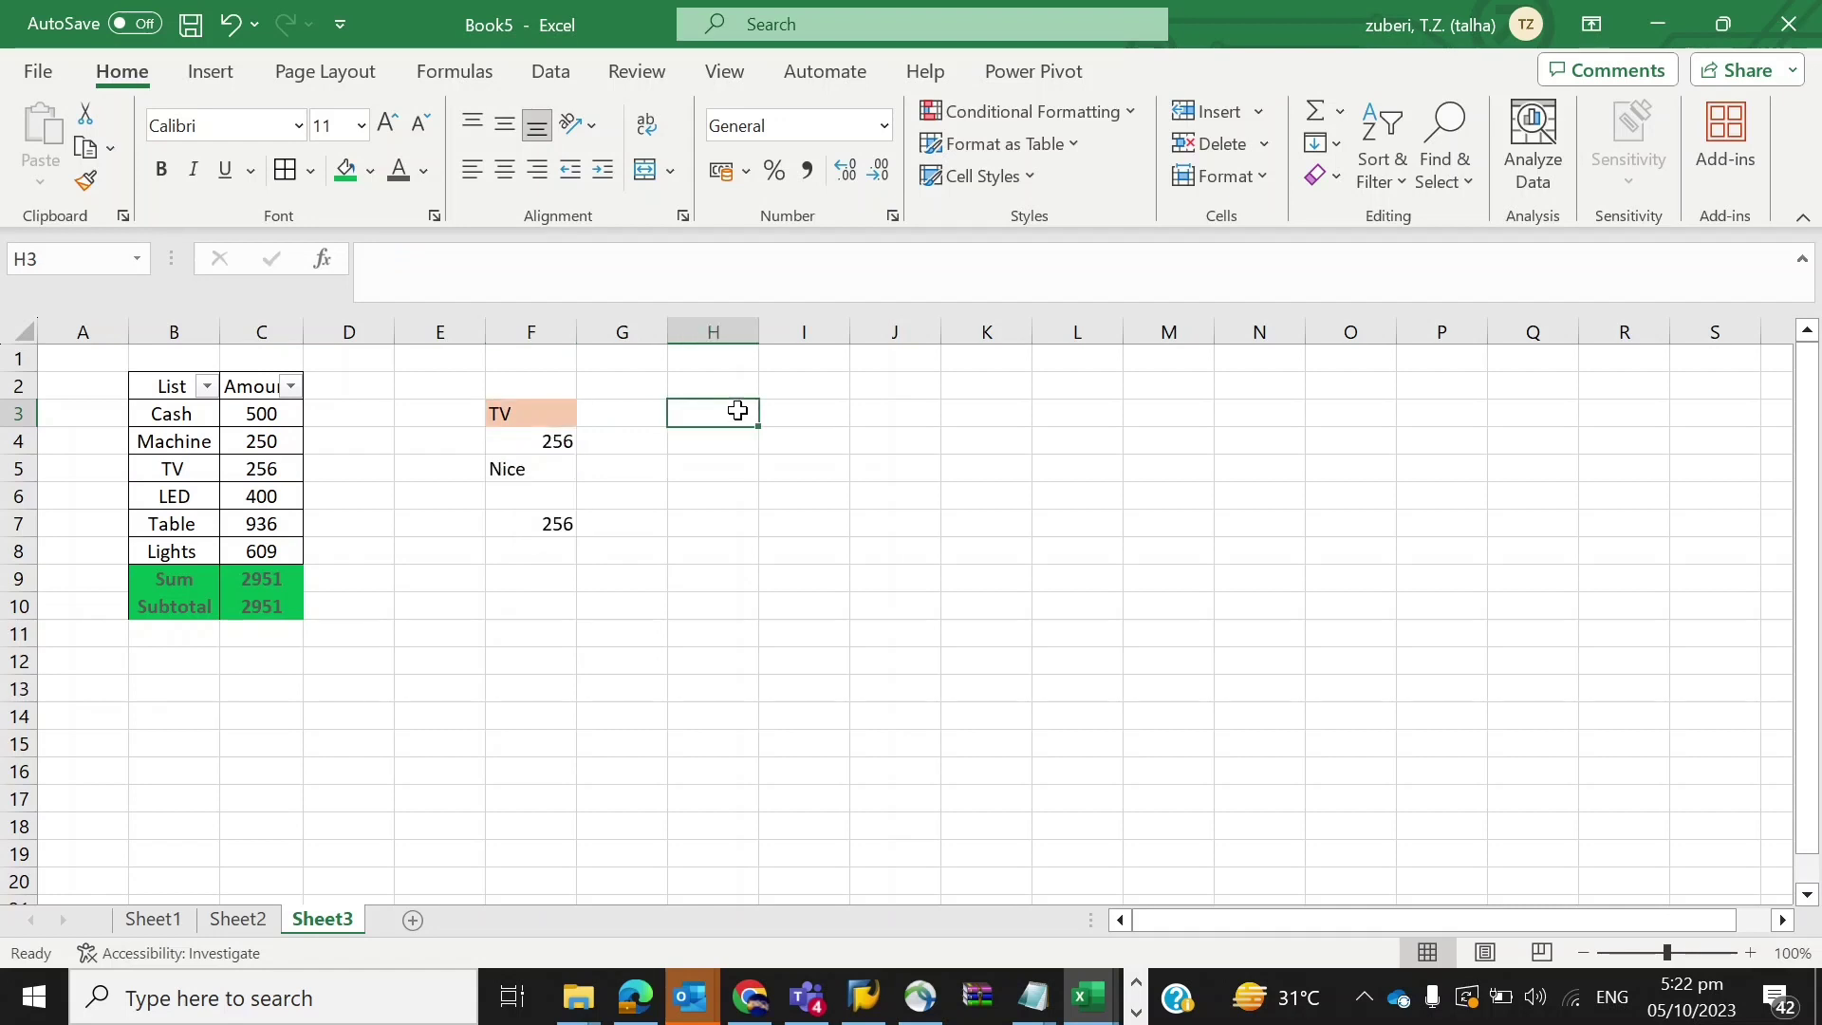
click(550, 72)
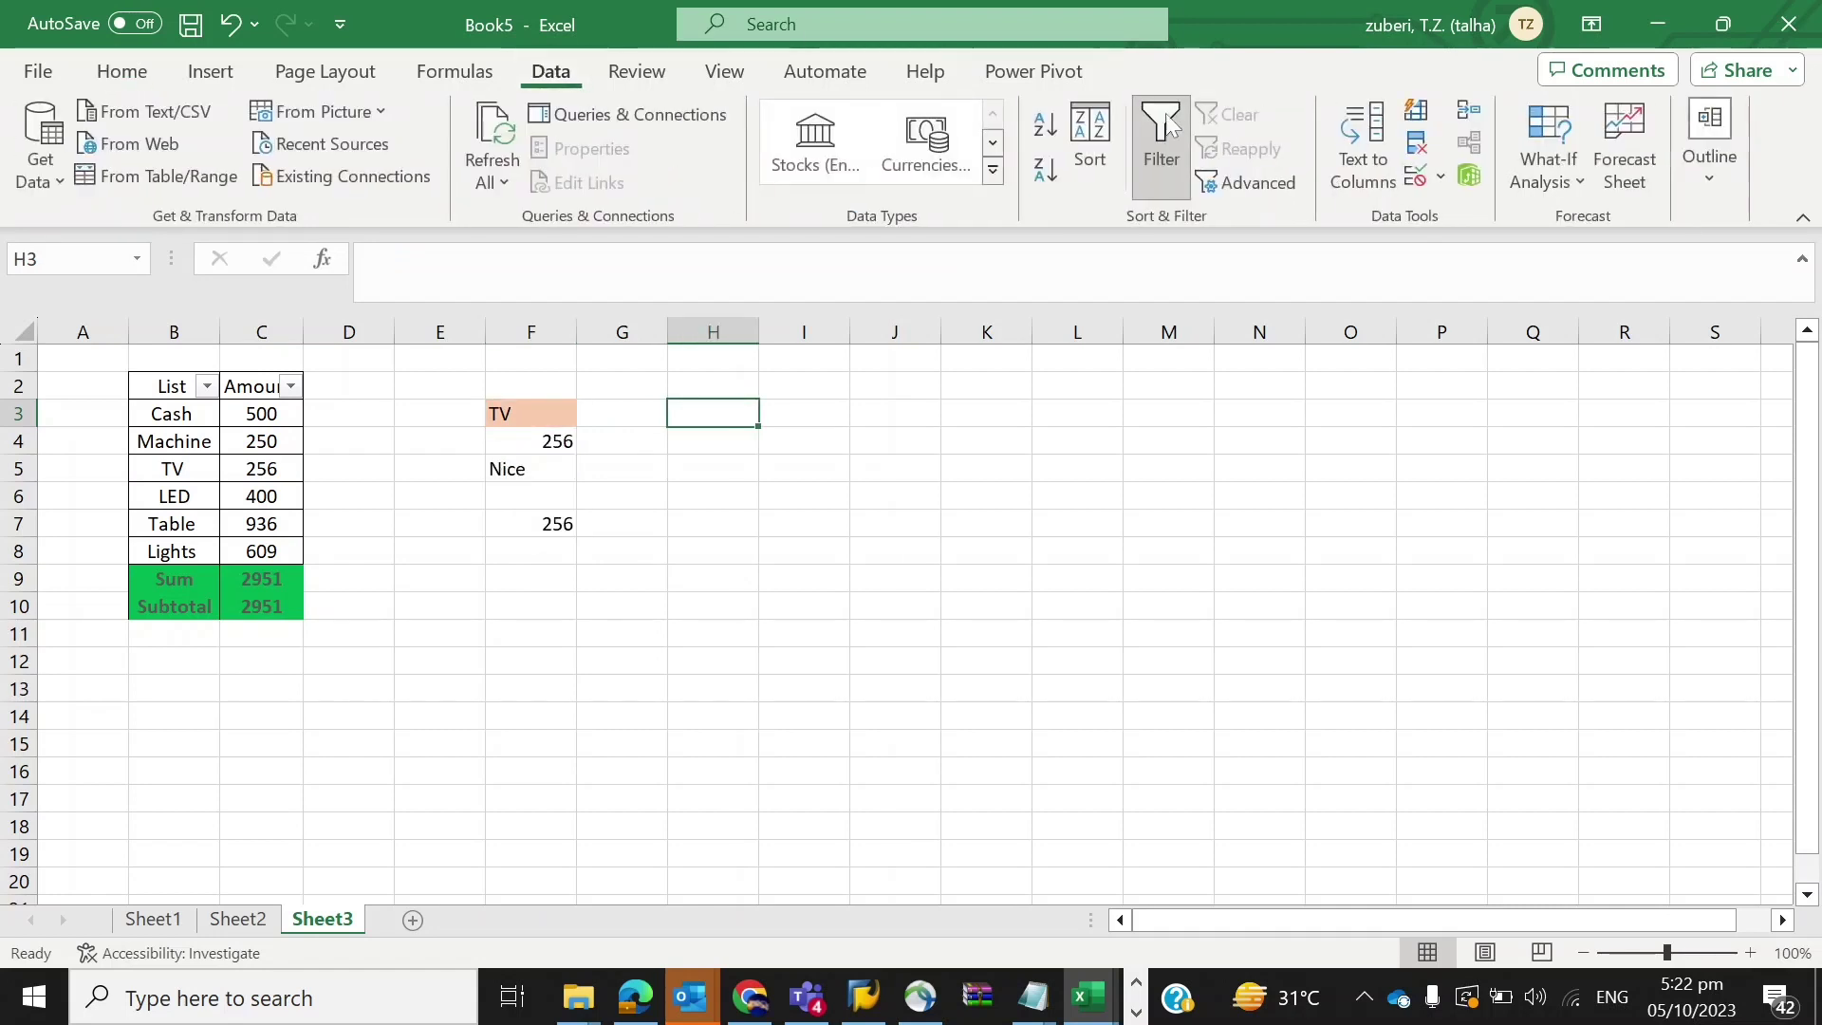
click(1415, 178)
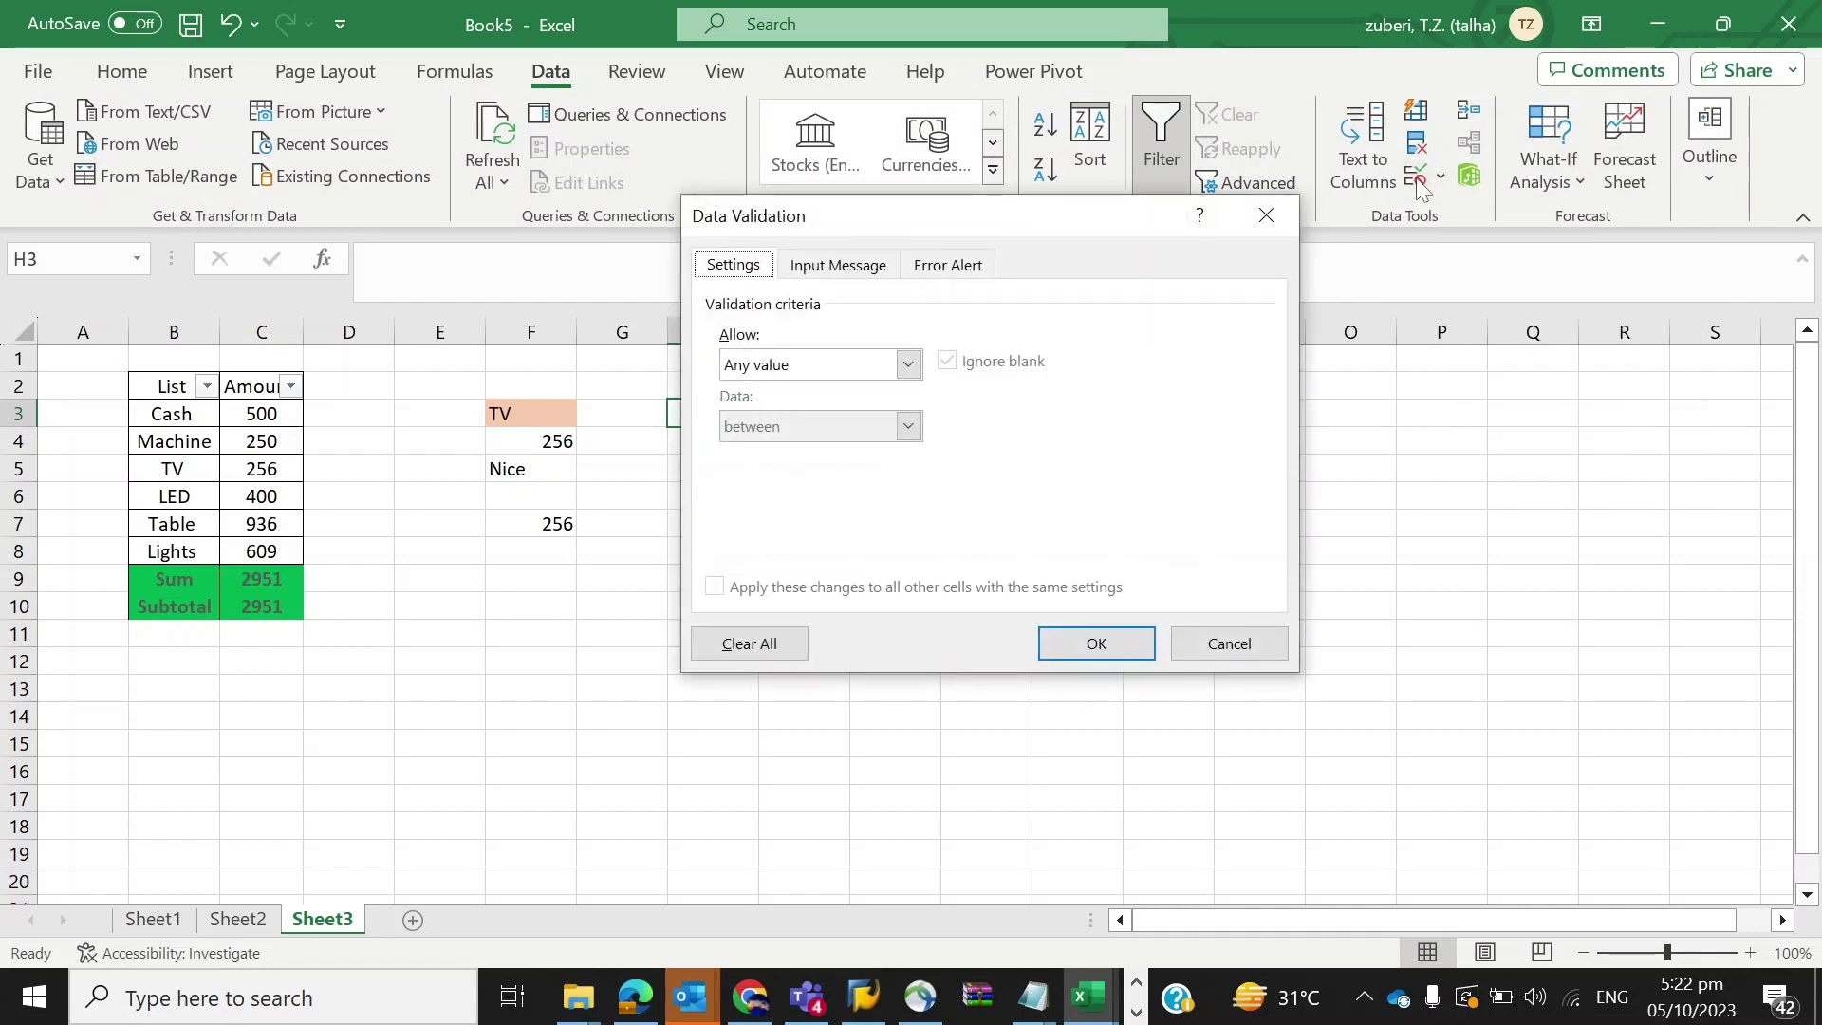
click(907, 365)
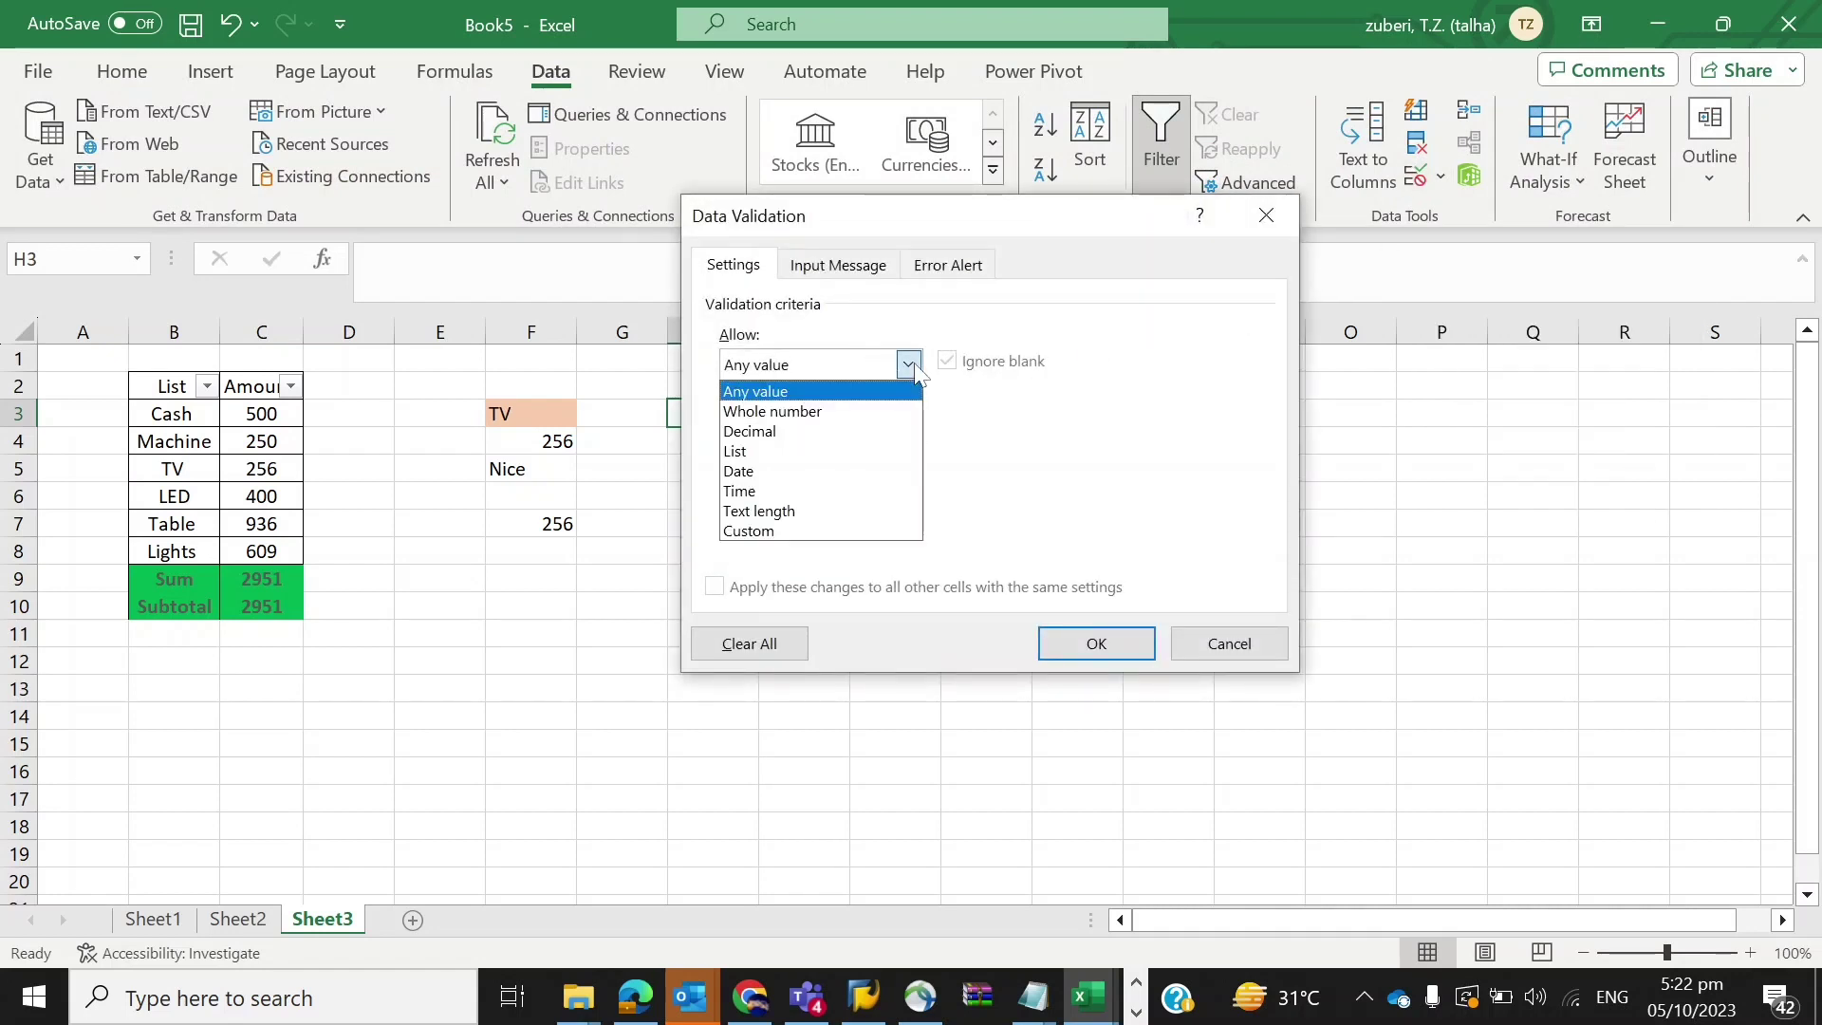
click(785, 452)
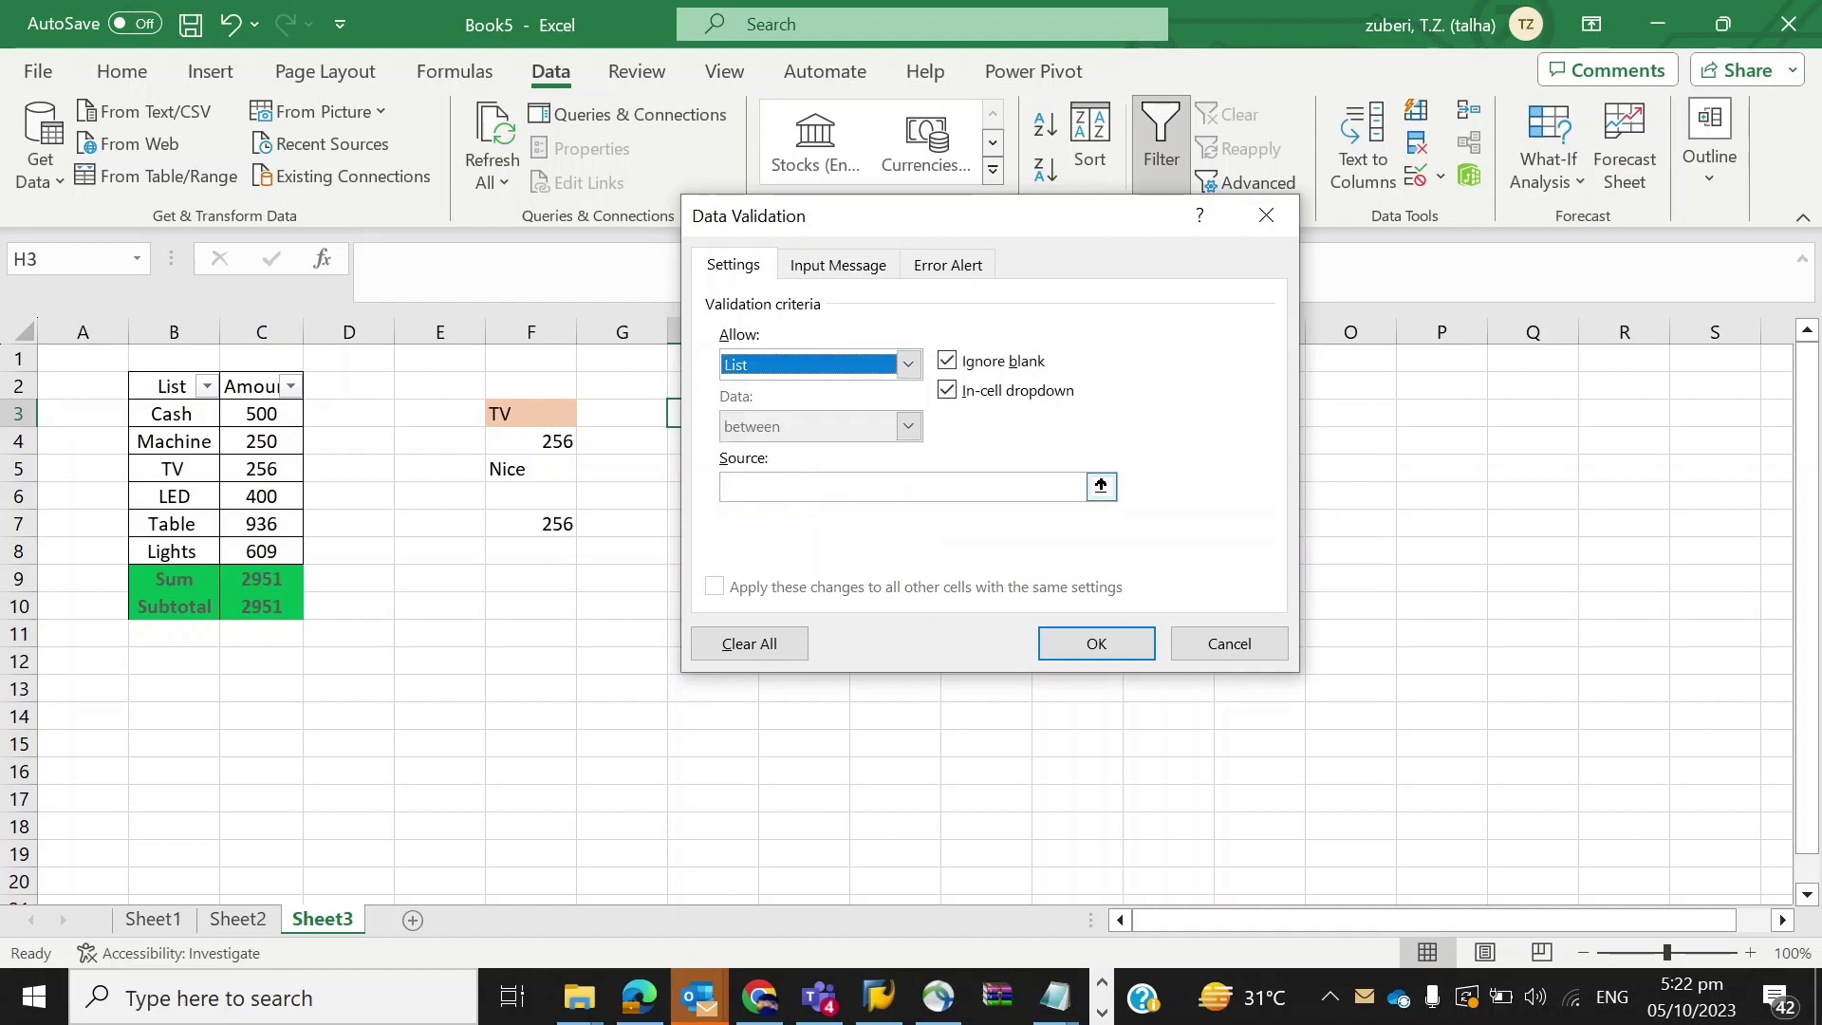
click(882, 487)
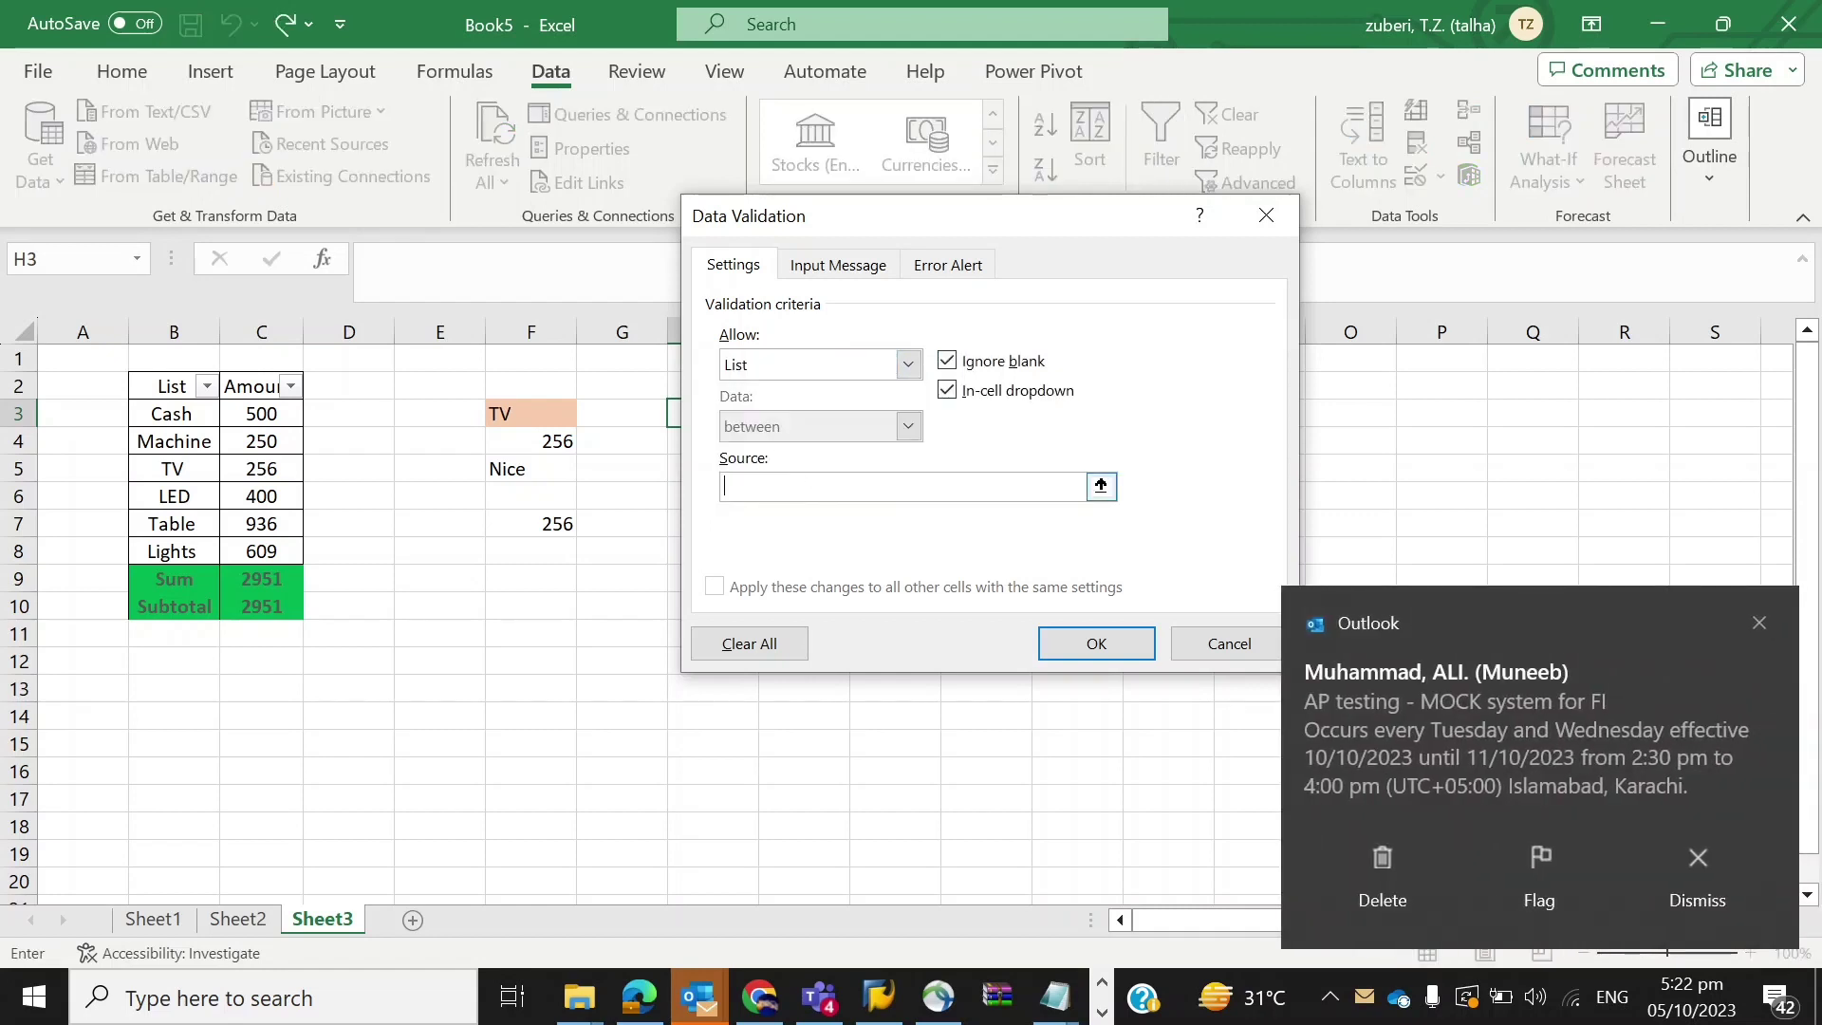
click(187, 416)
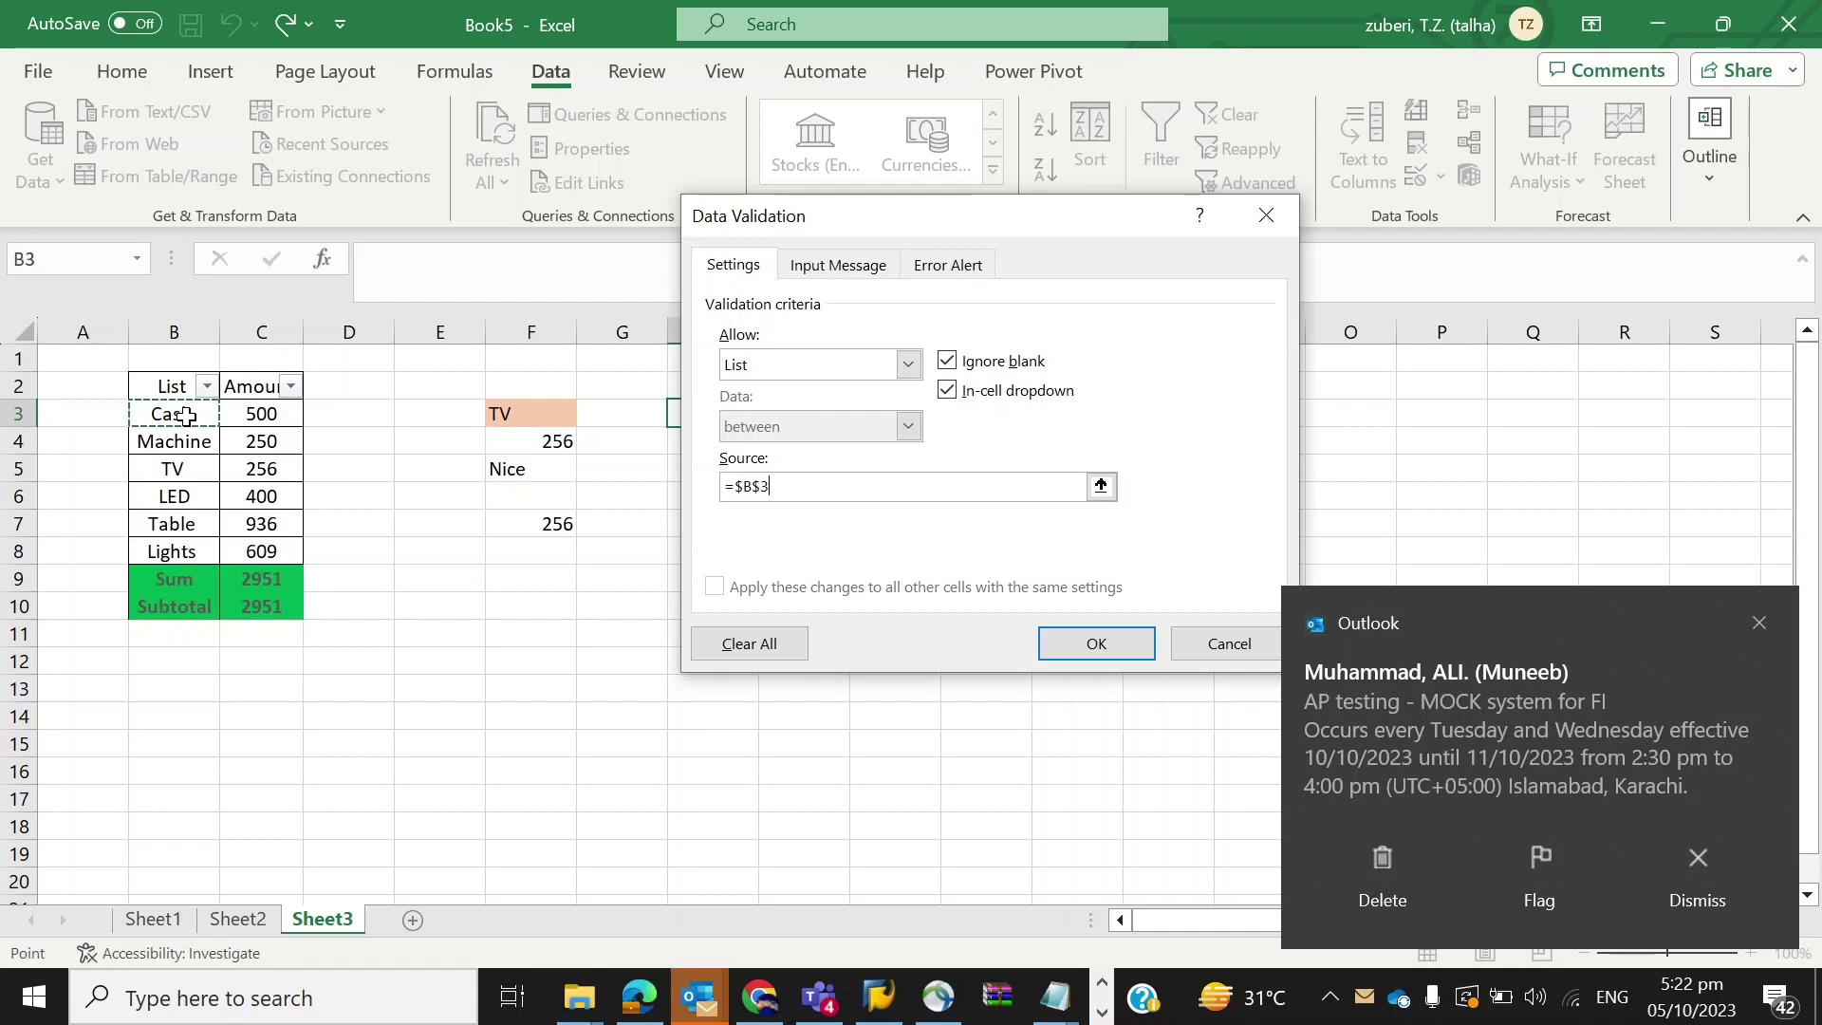
drag(186, 416, 194, 553)
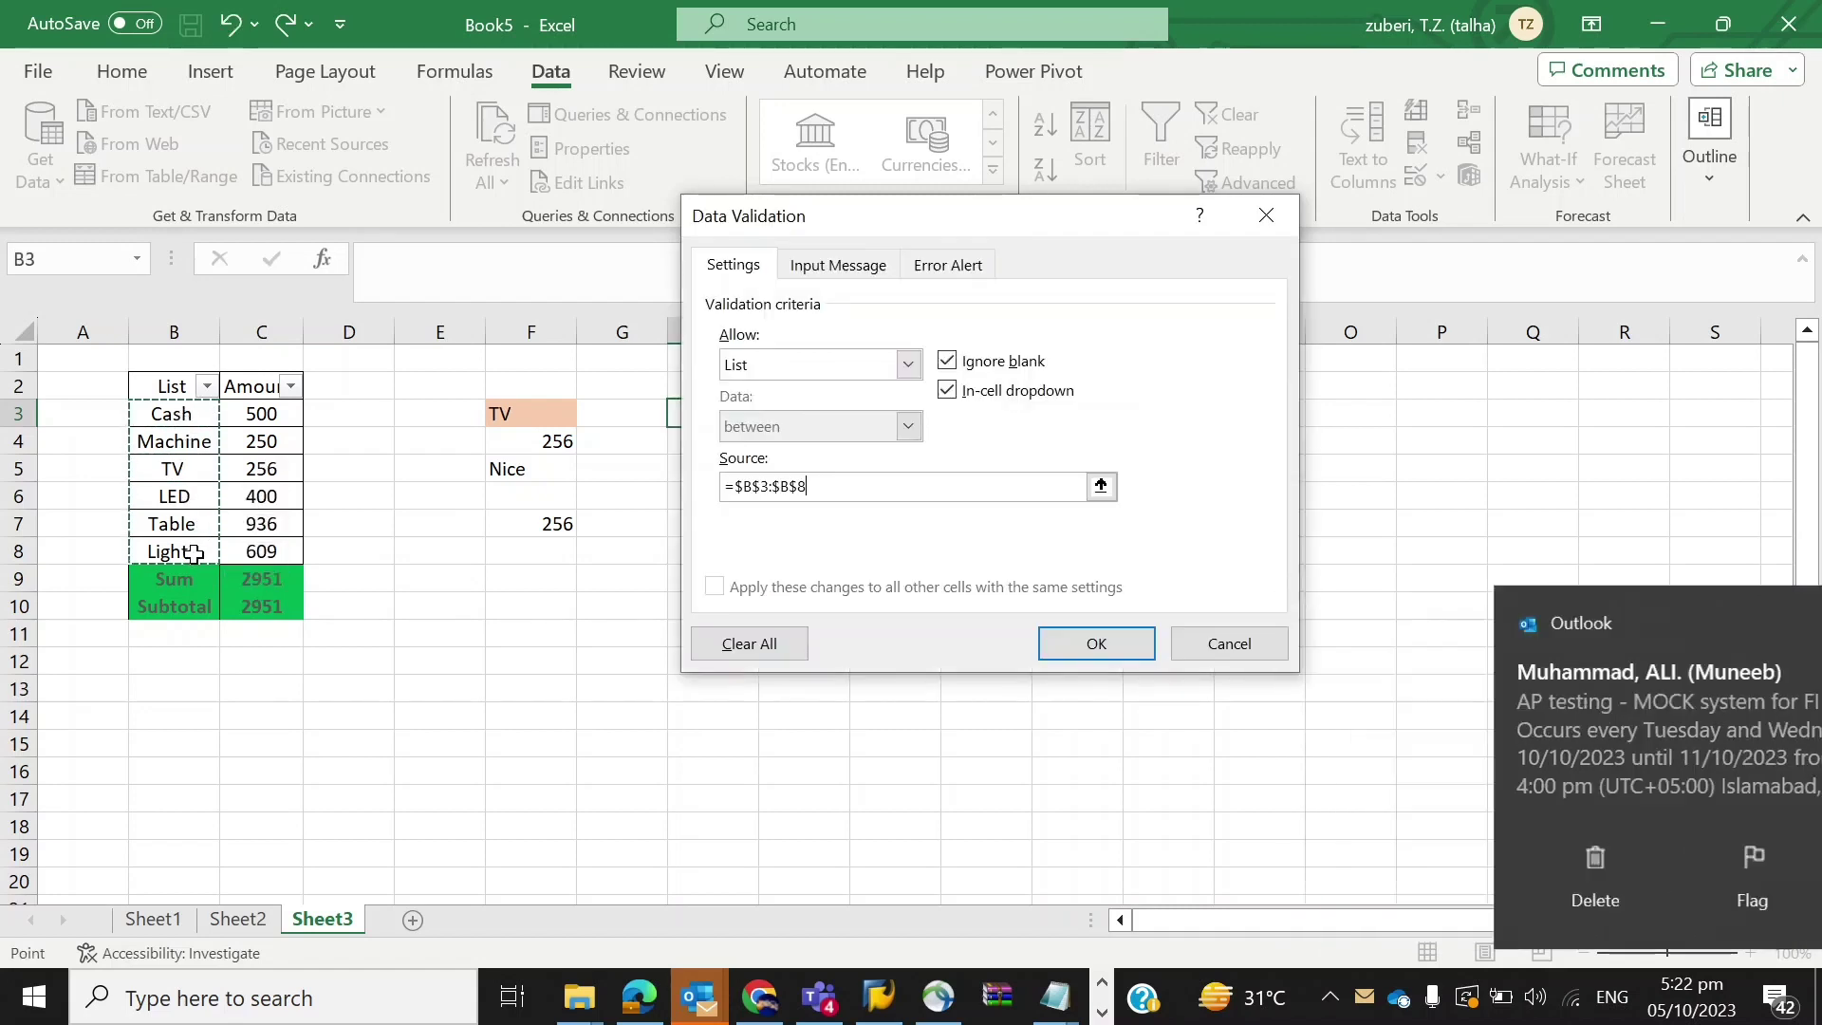
text())
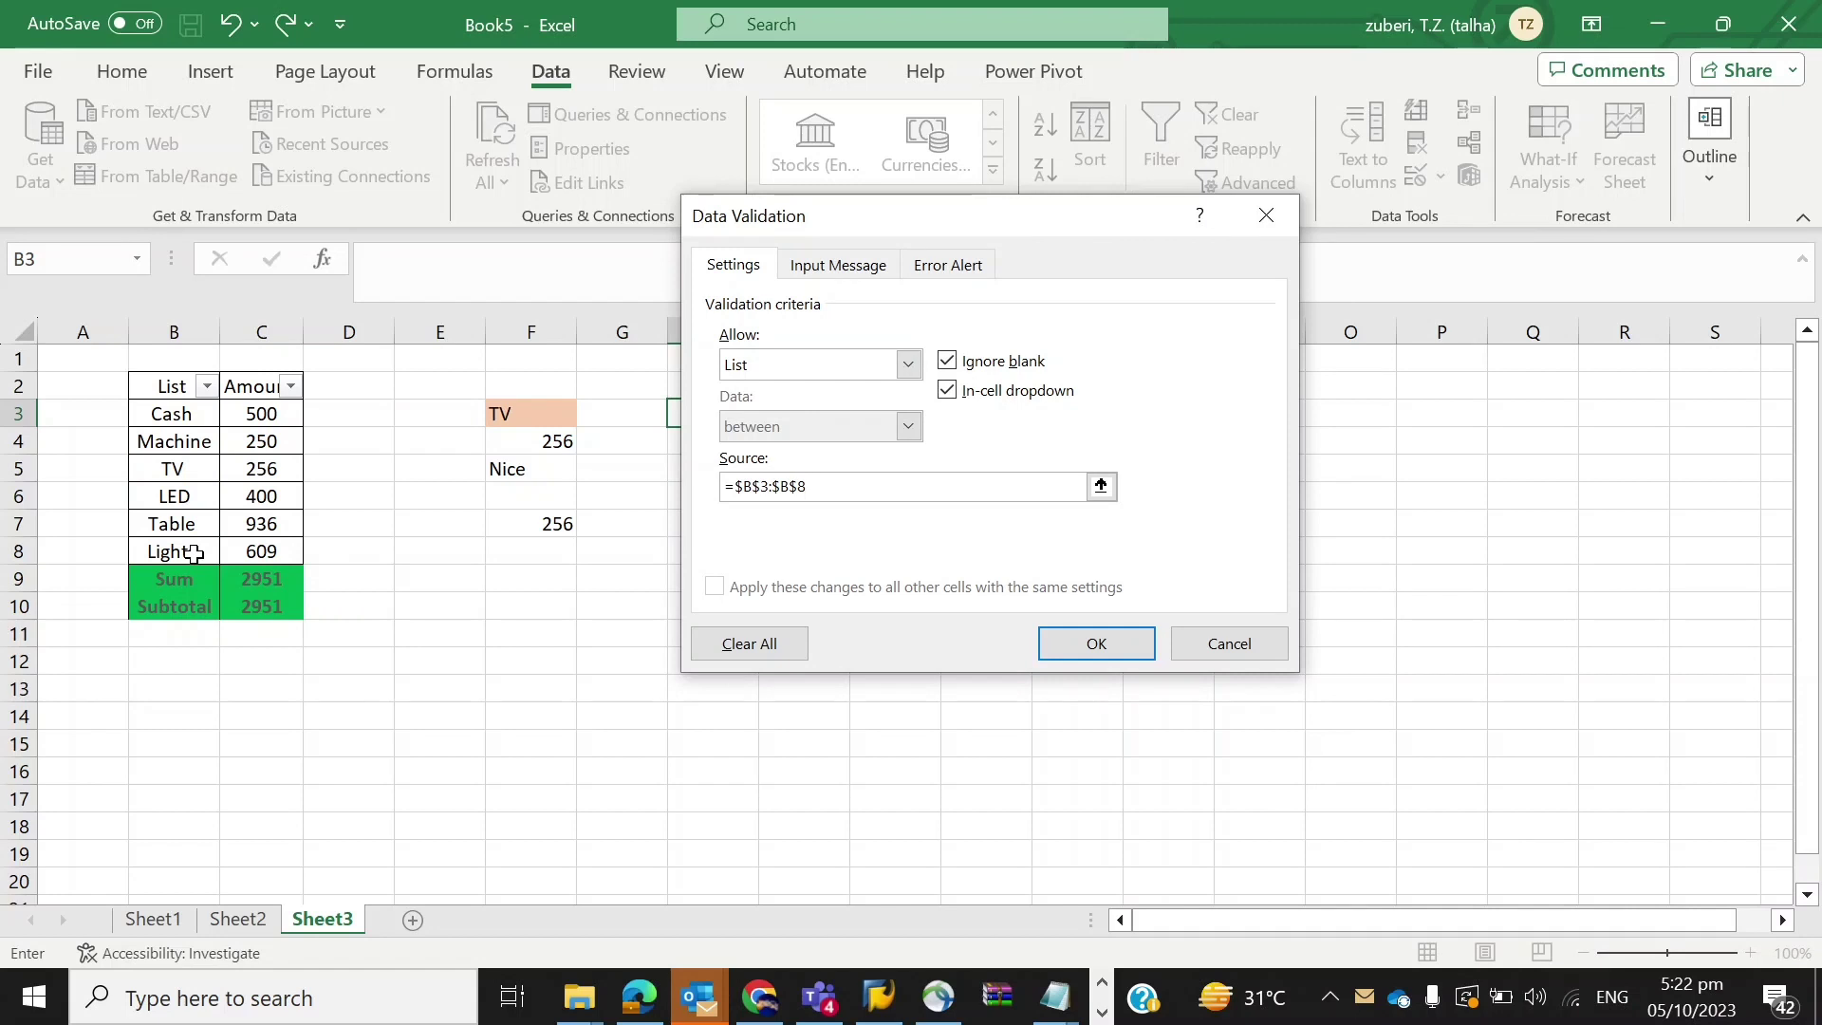
key(Return)
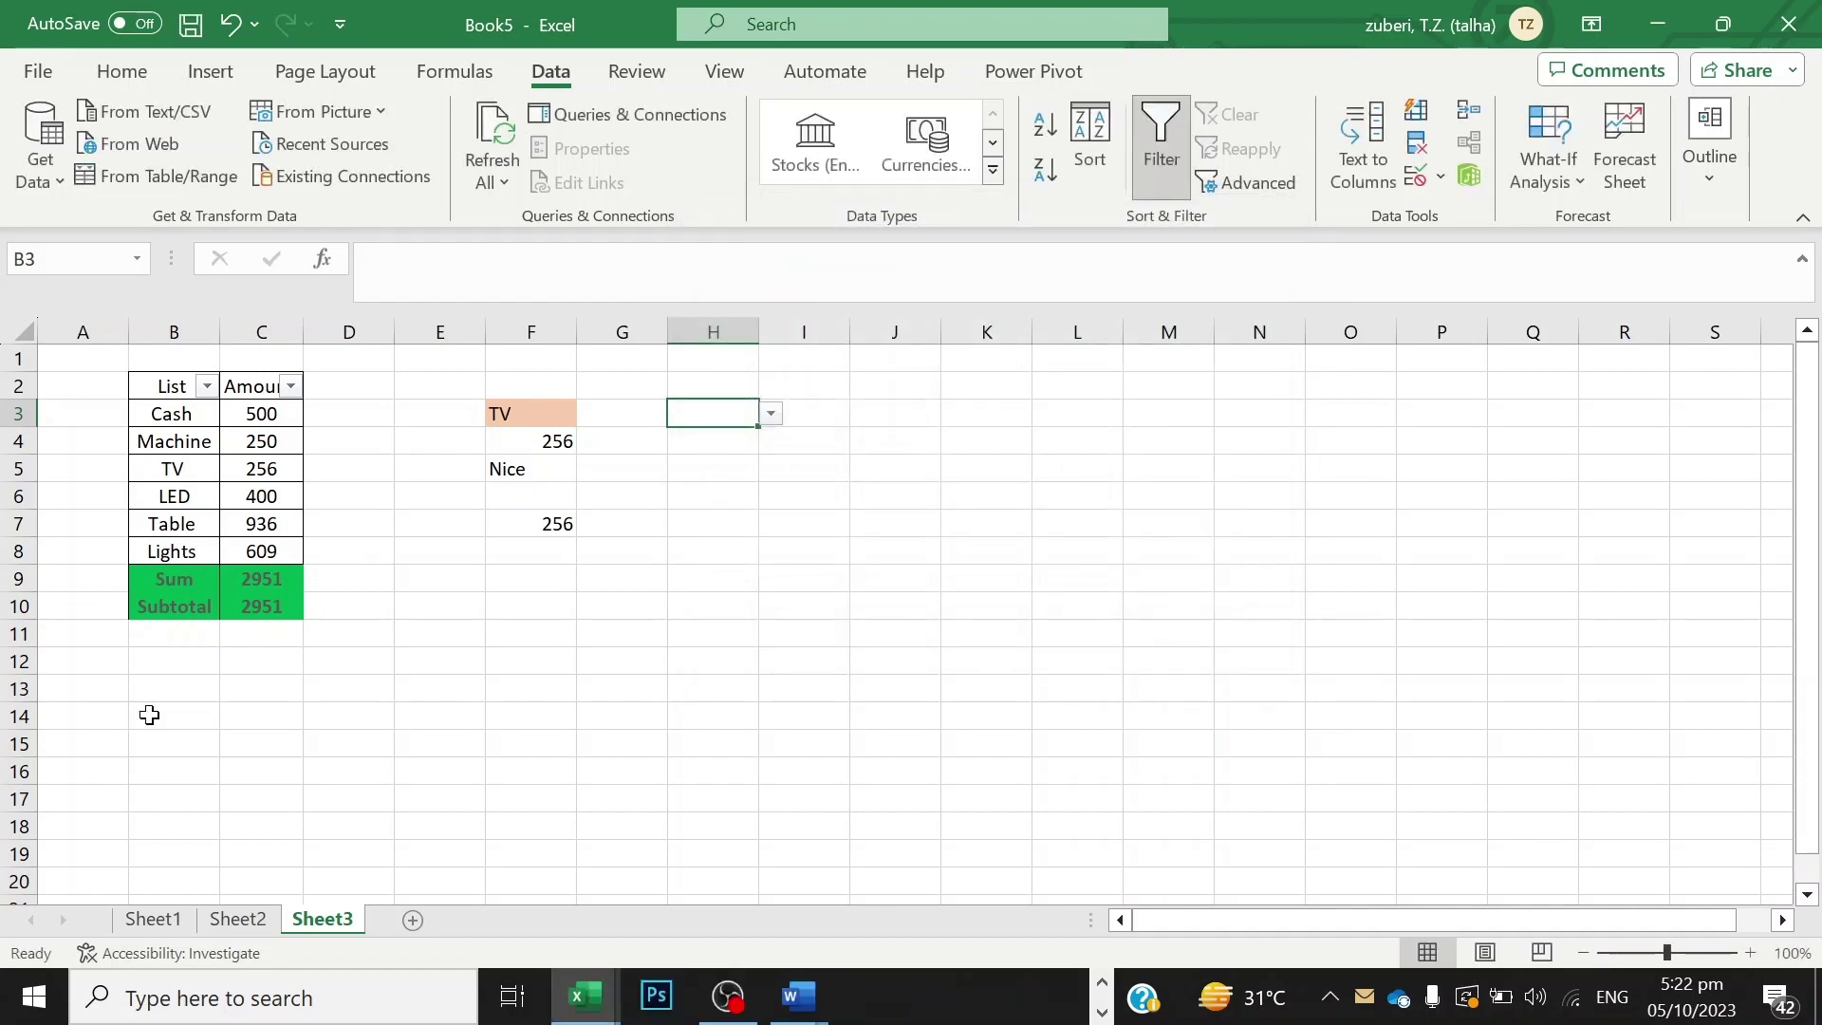
click(771, 414)
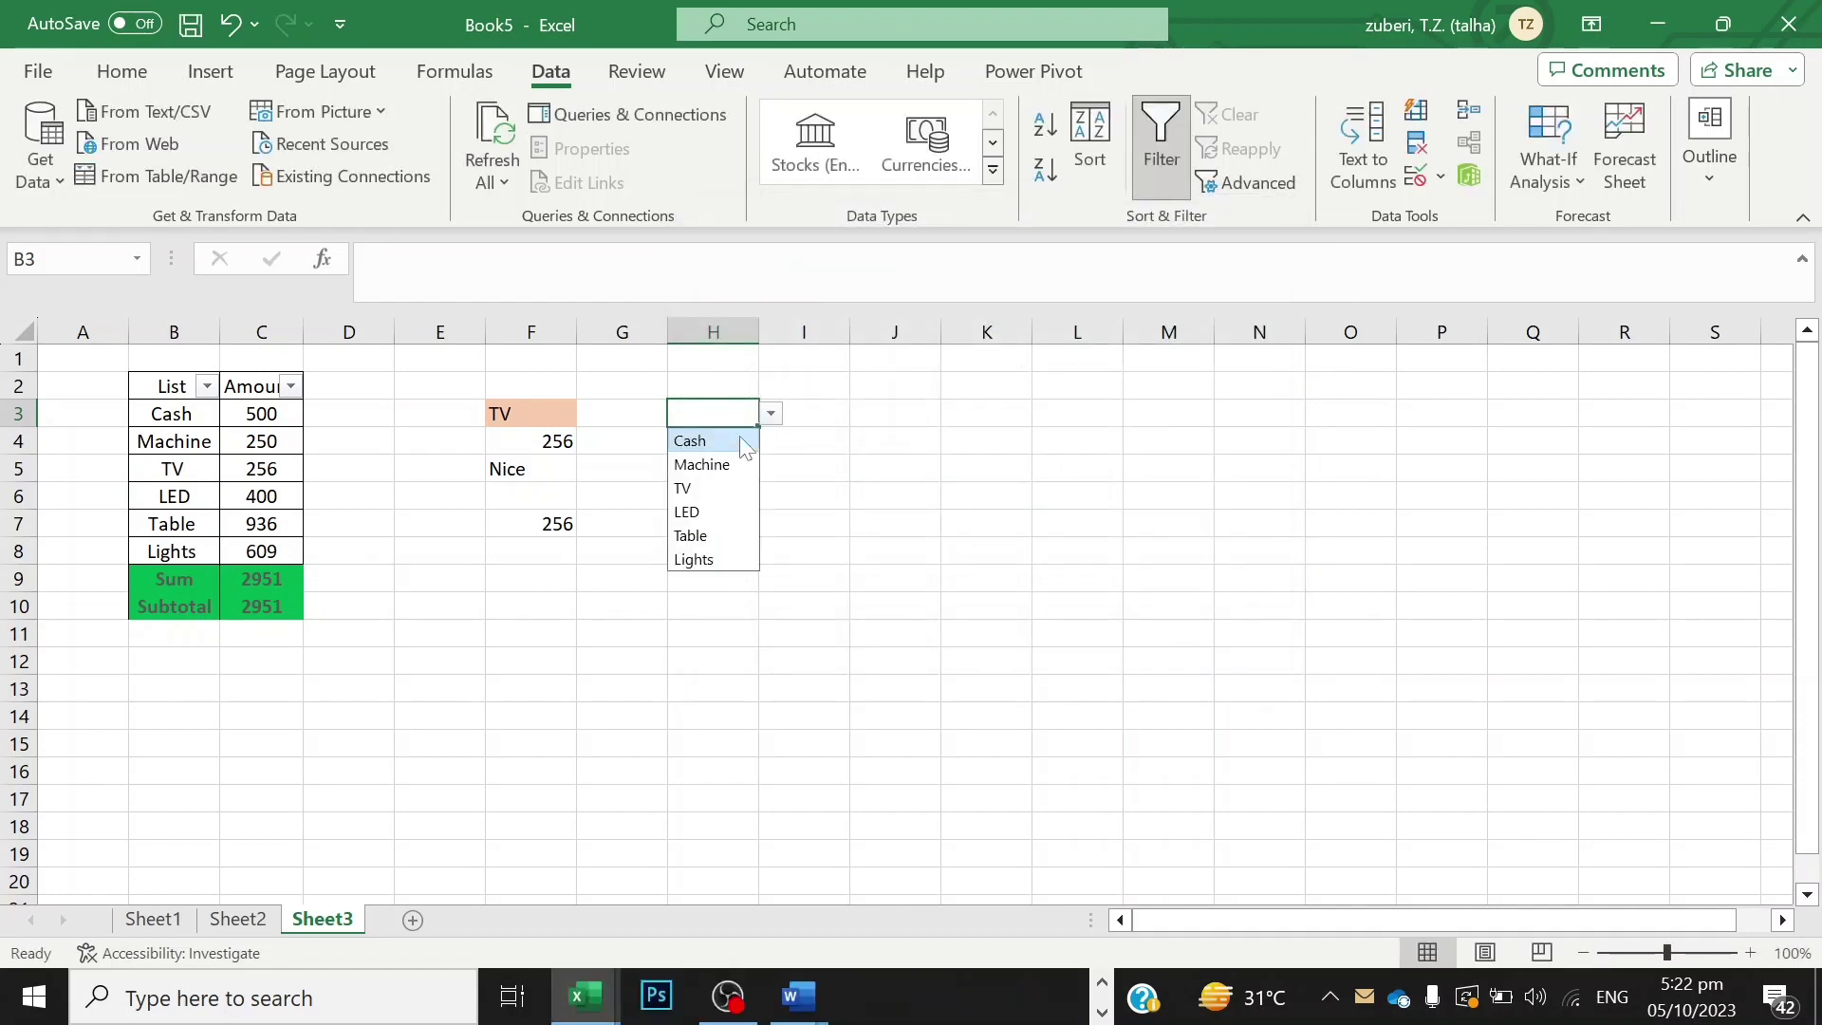
click(820, 446)
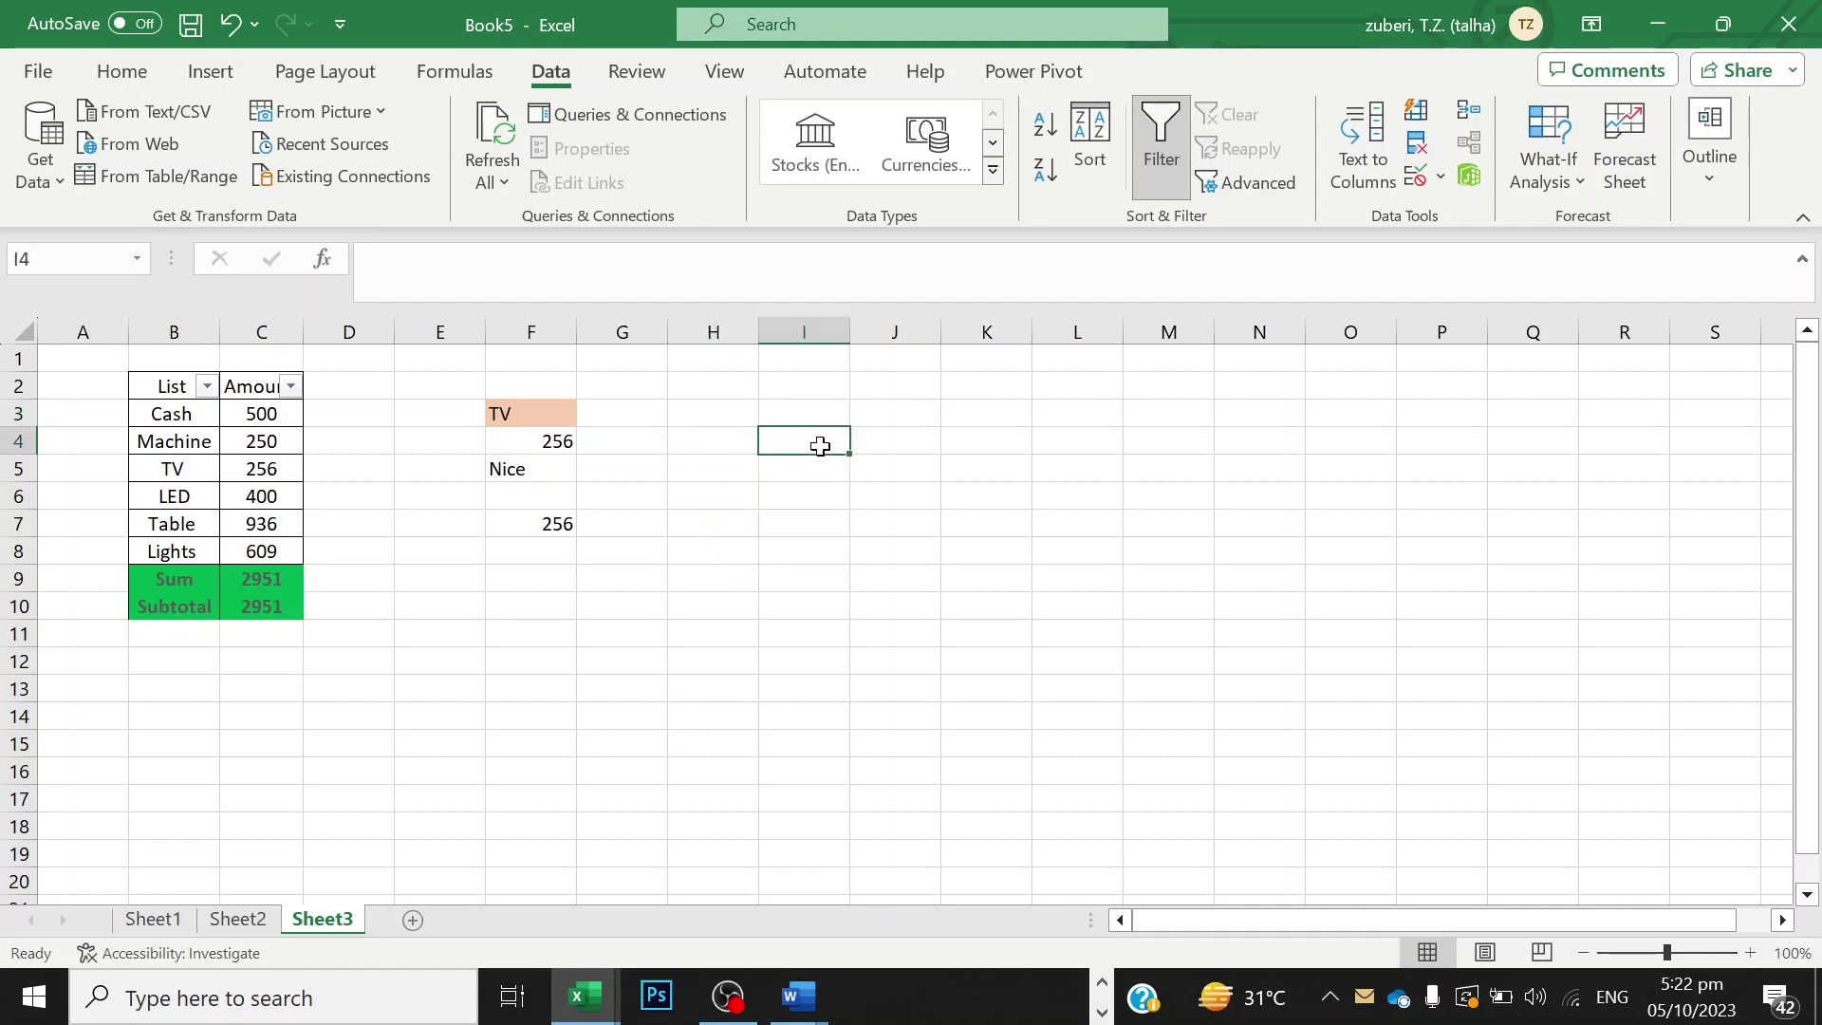
Fill the drop-down cell H3 with light gold.
click(744, 408)
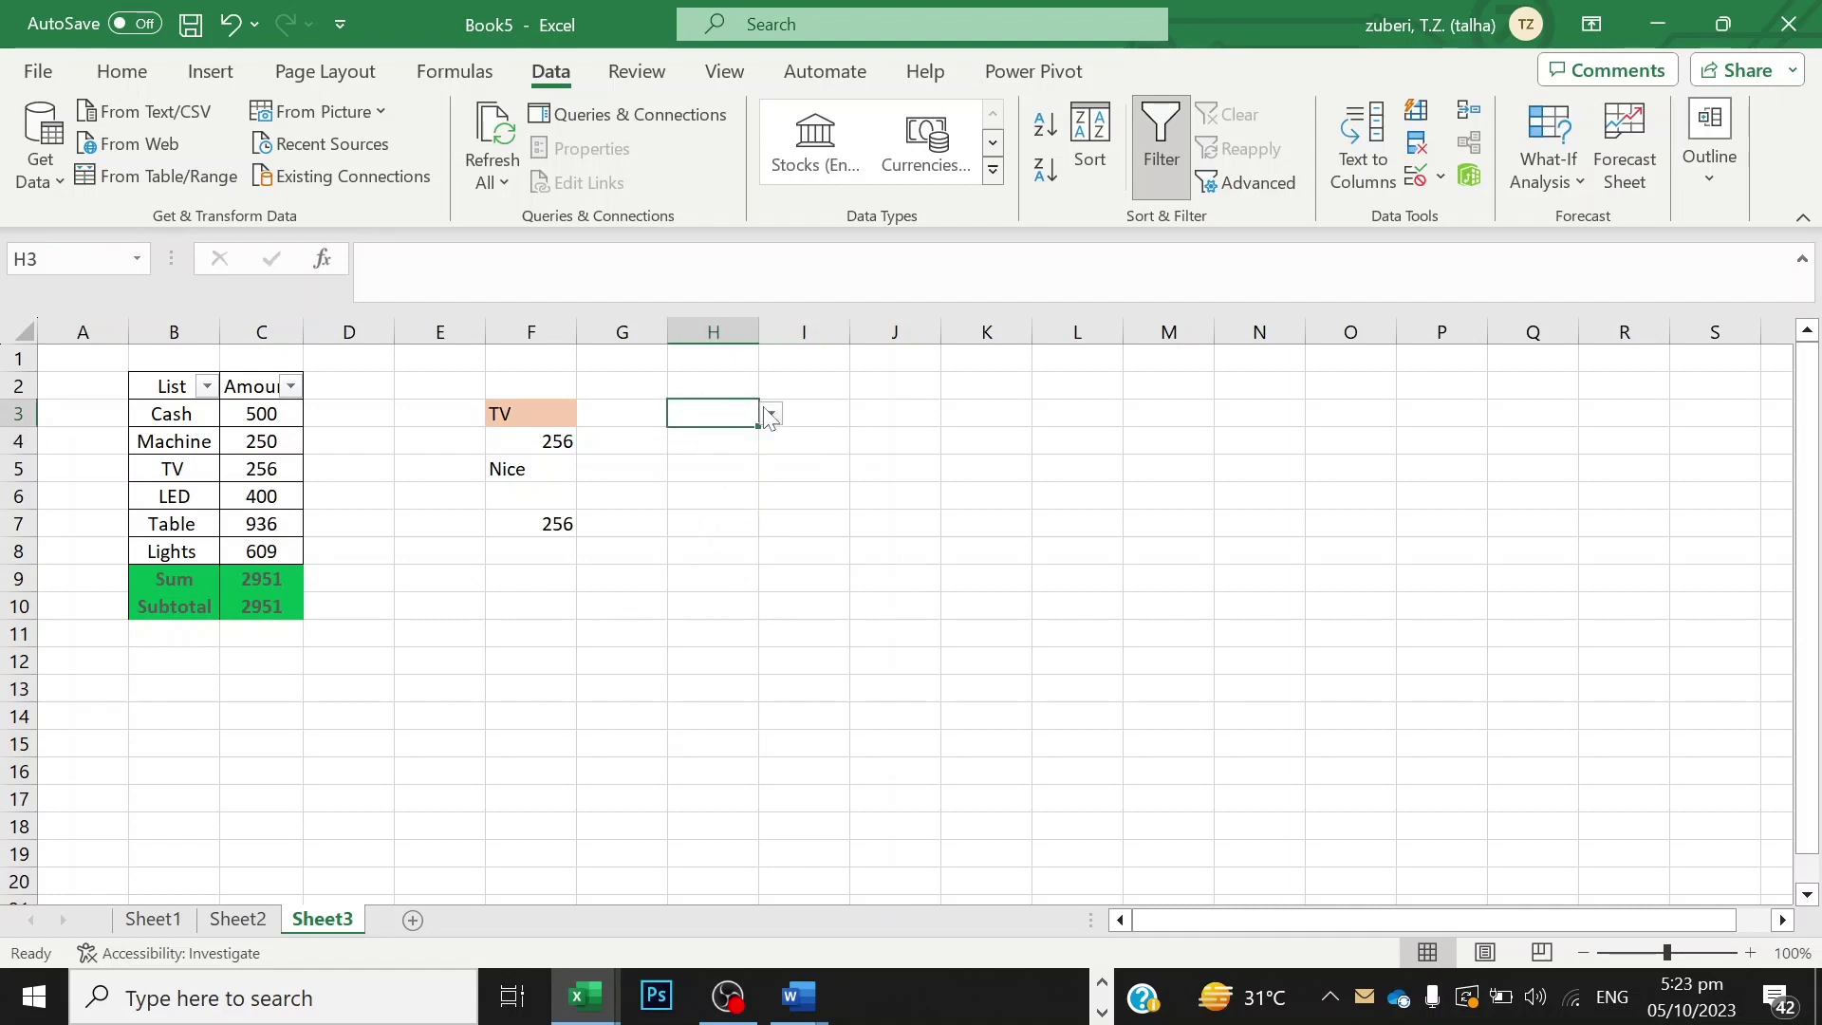
click(117, 72)
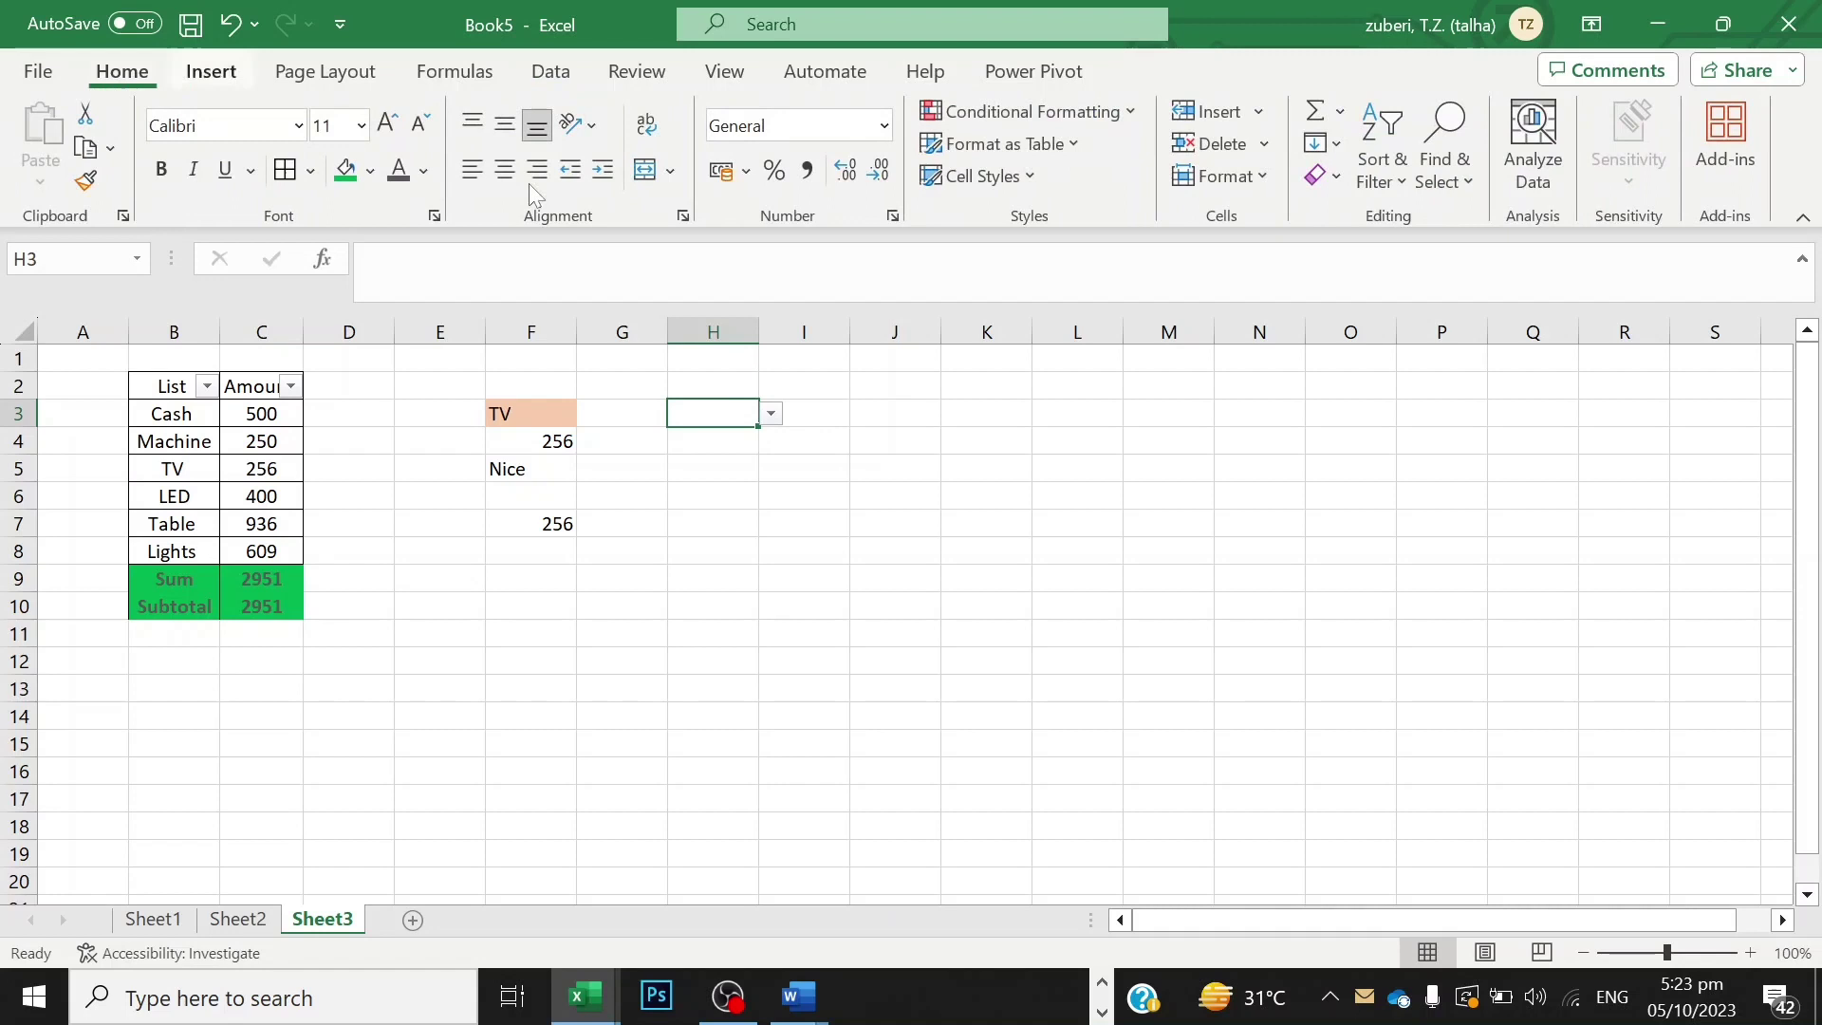
click(370, 171)
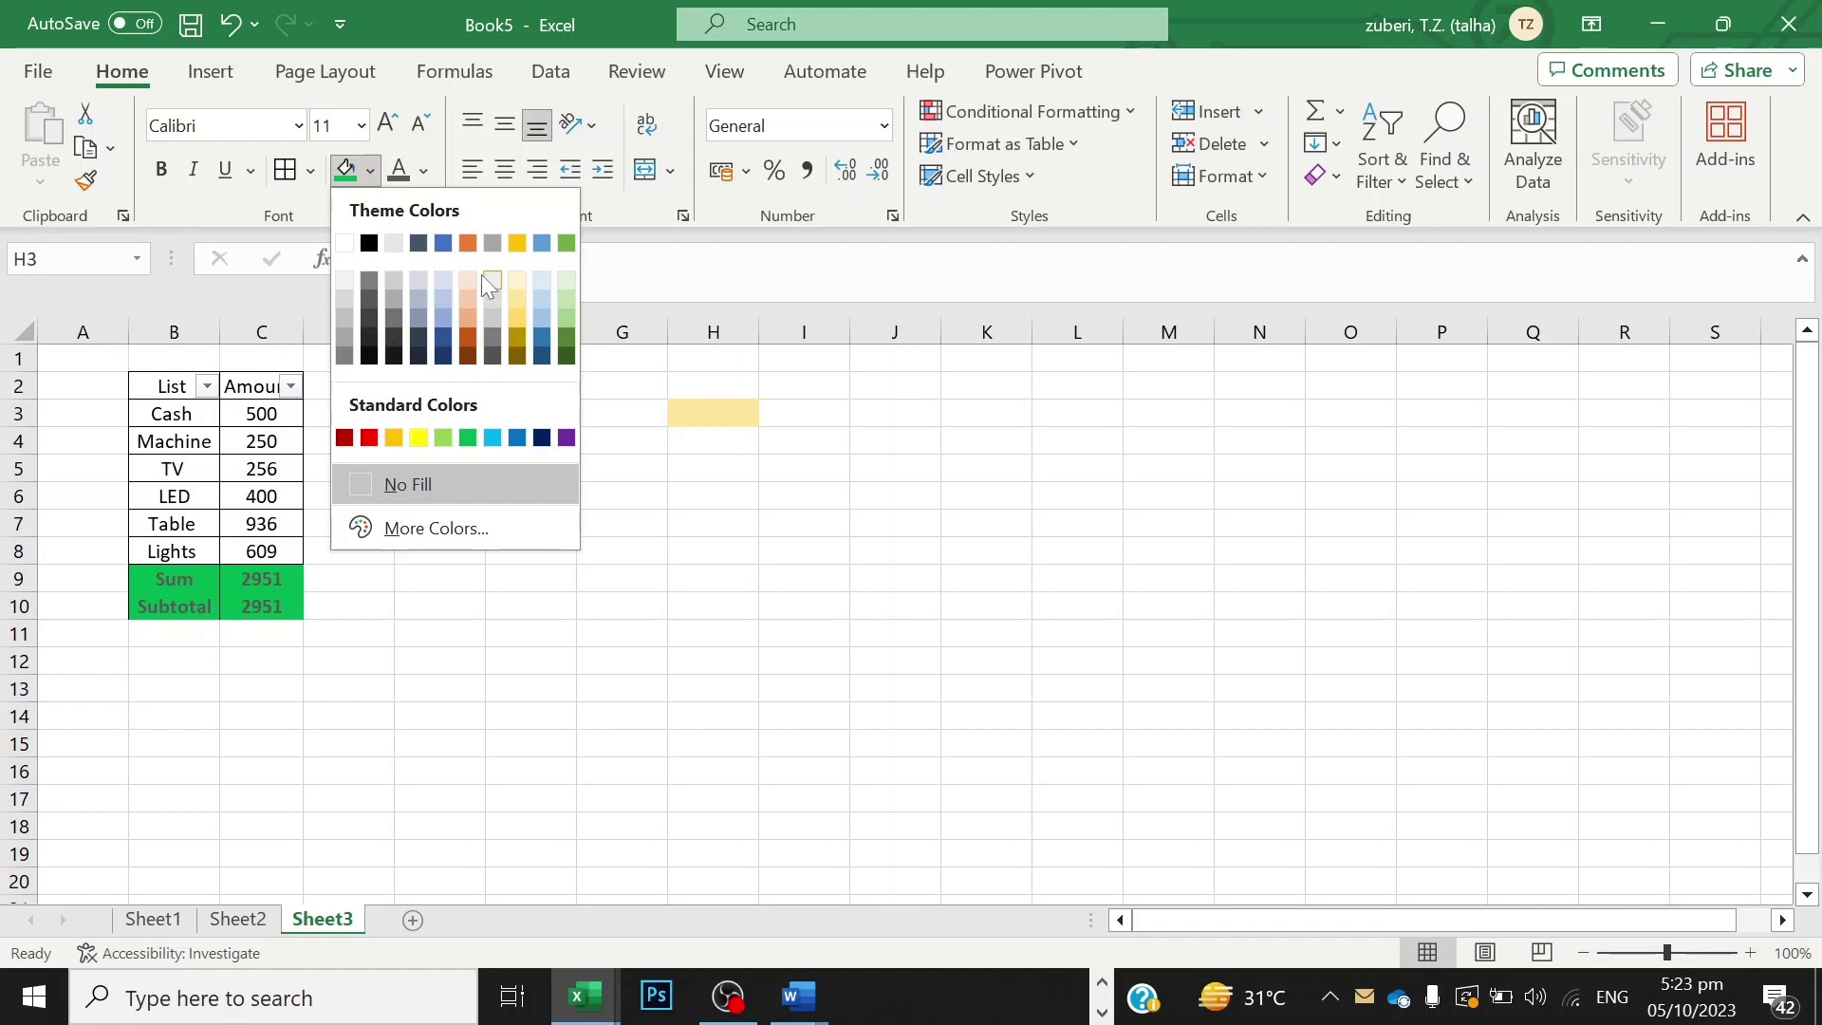
click(520, 328)
Try out the drop-down list in H3 by choosing Cash, Machine, LED and finally Machine again.
click(770, 413)
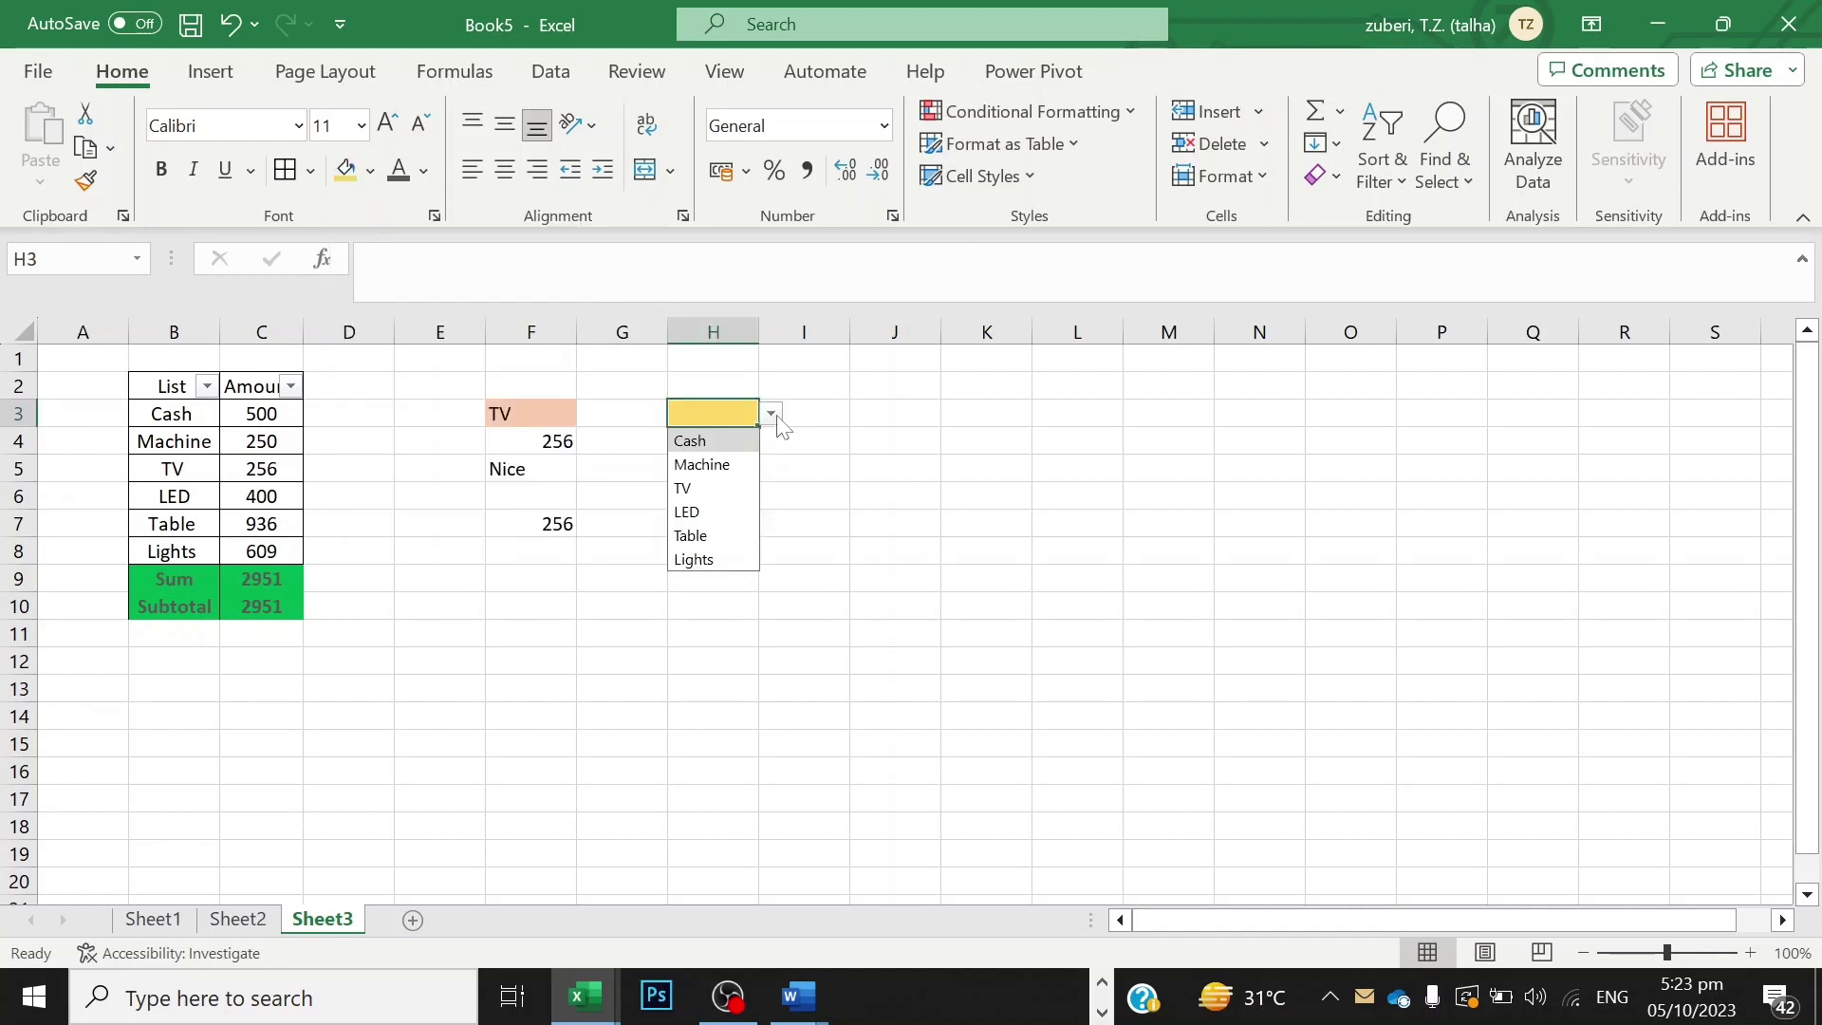
click(732, 442)
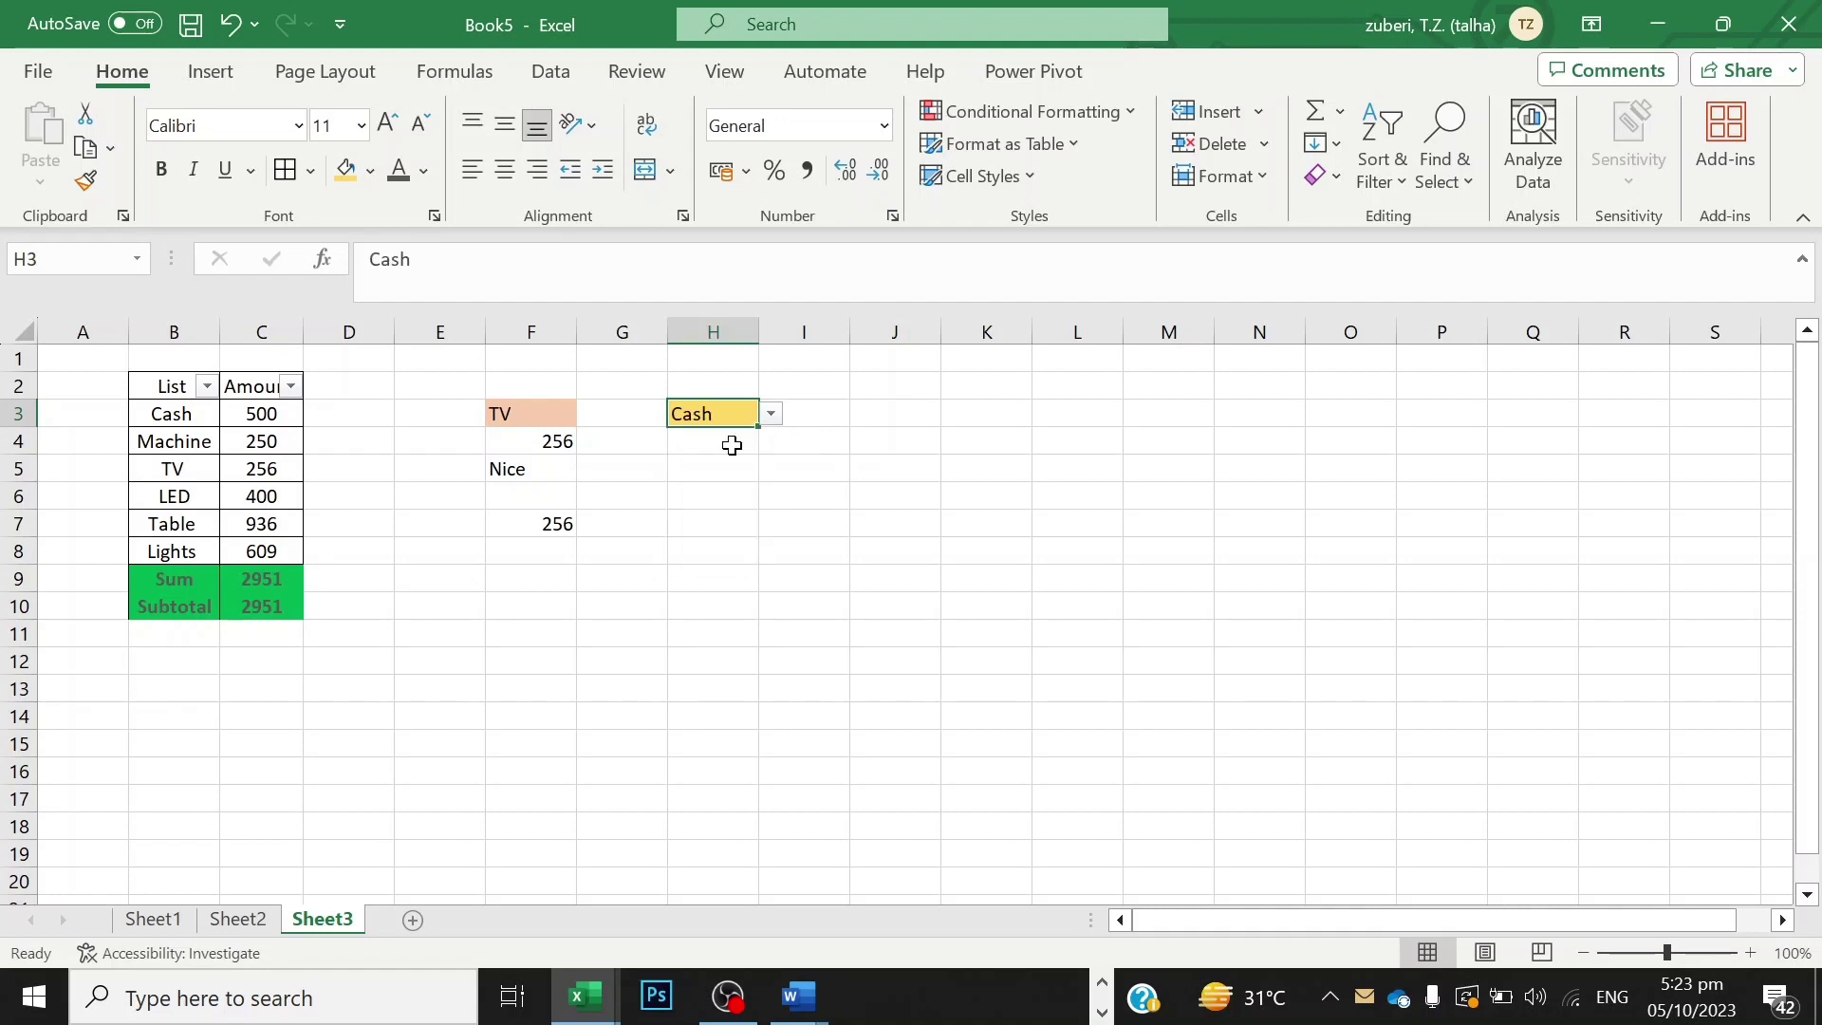
click(728, 445)
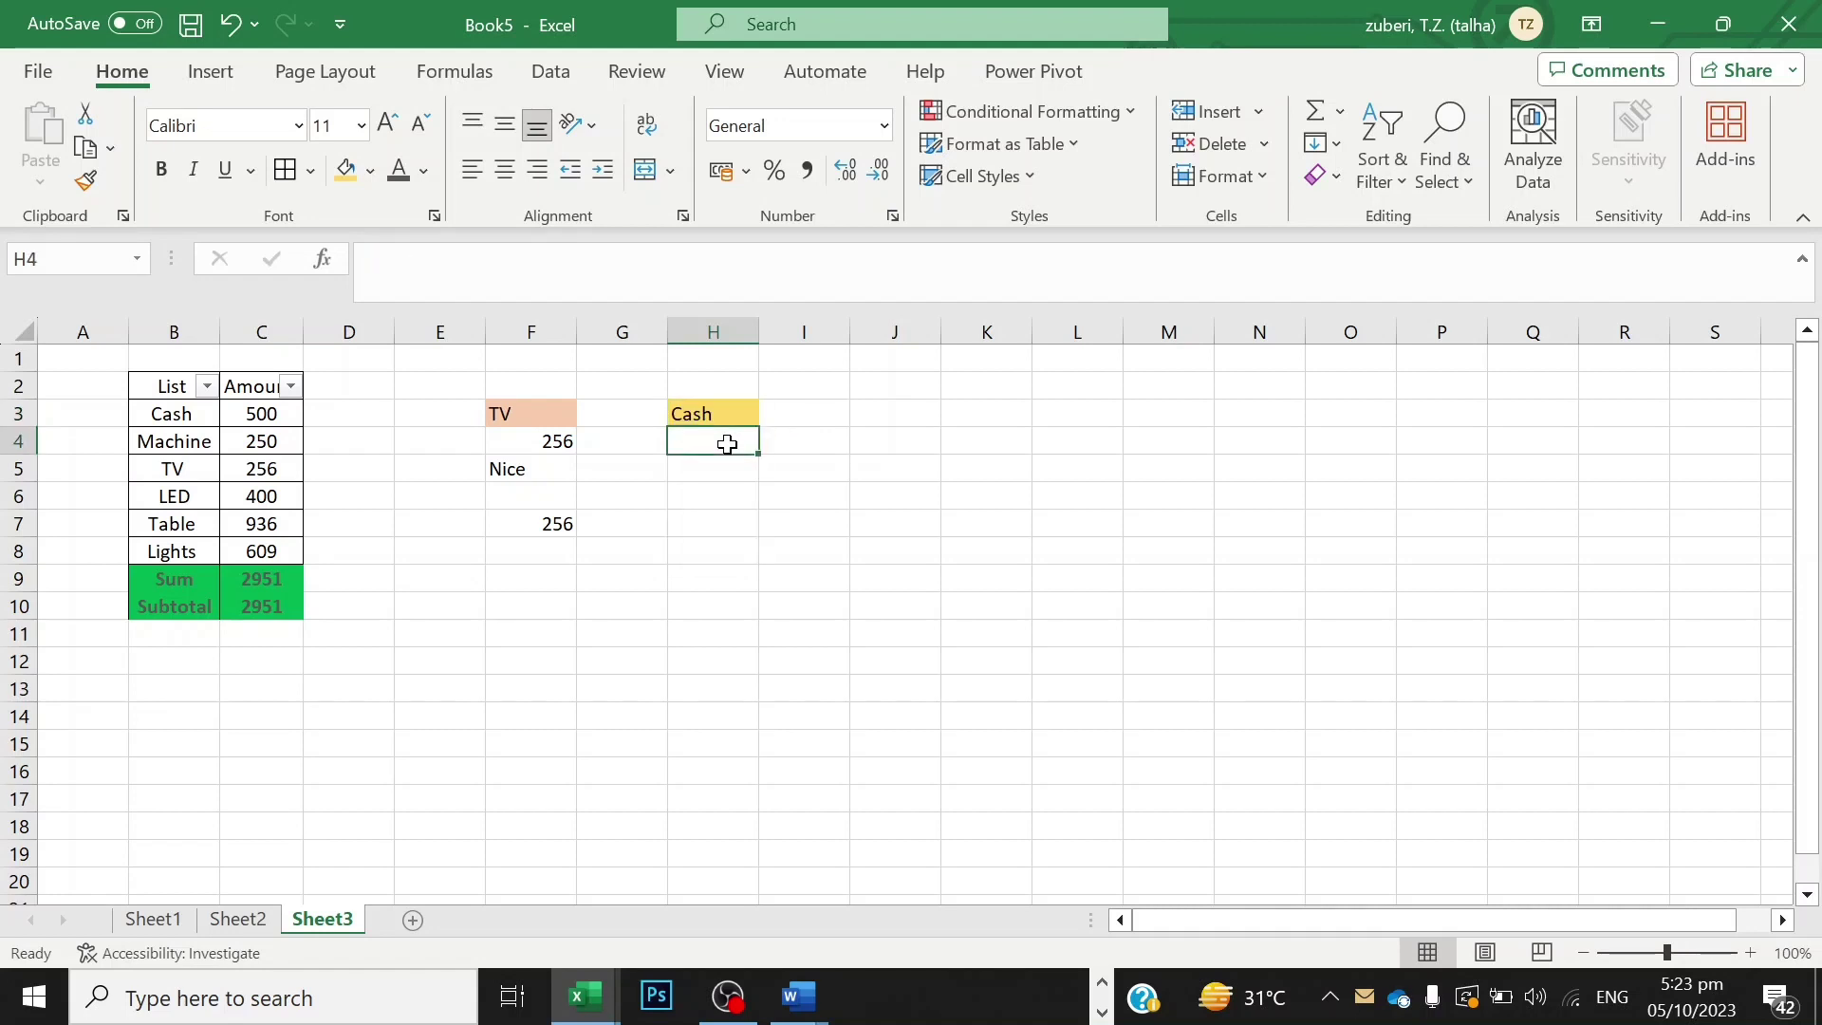
click(721, 410)
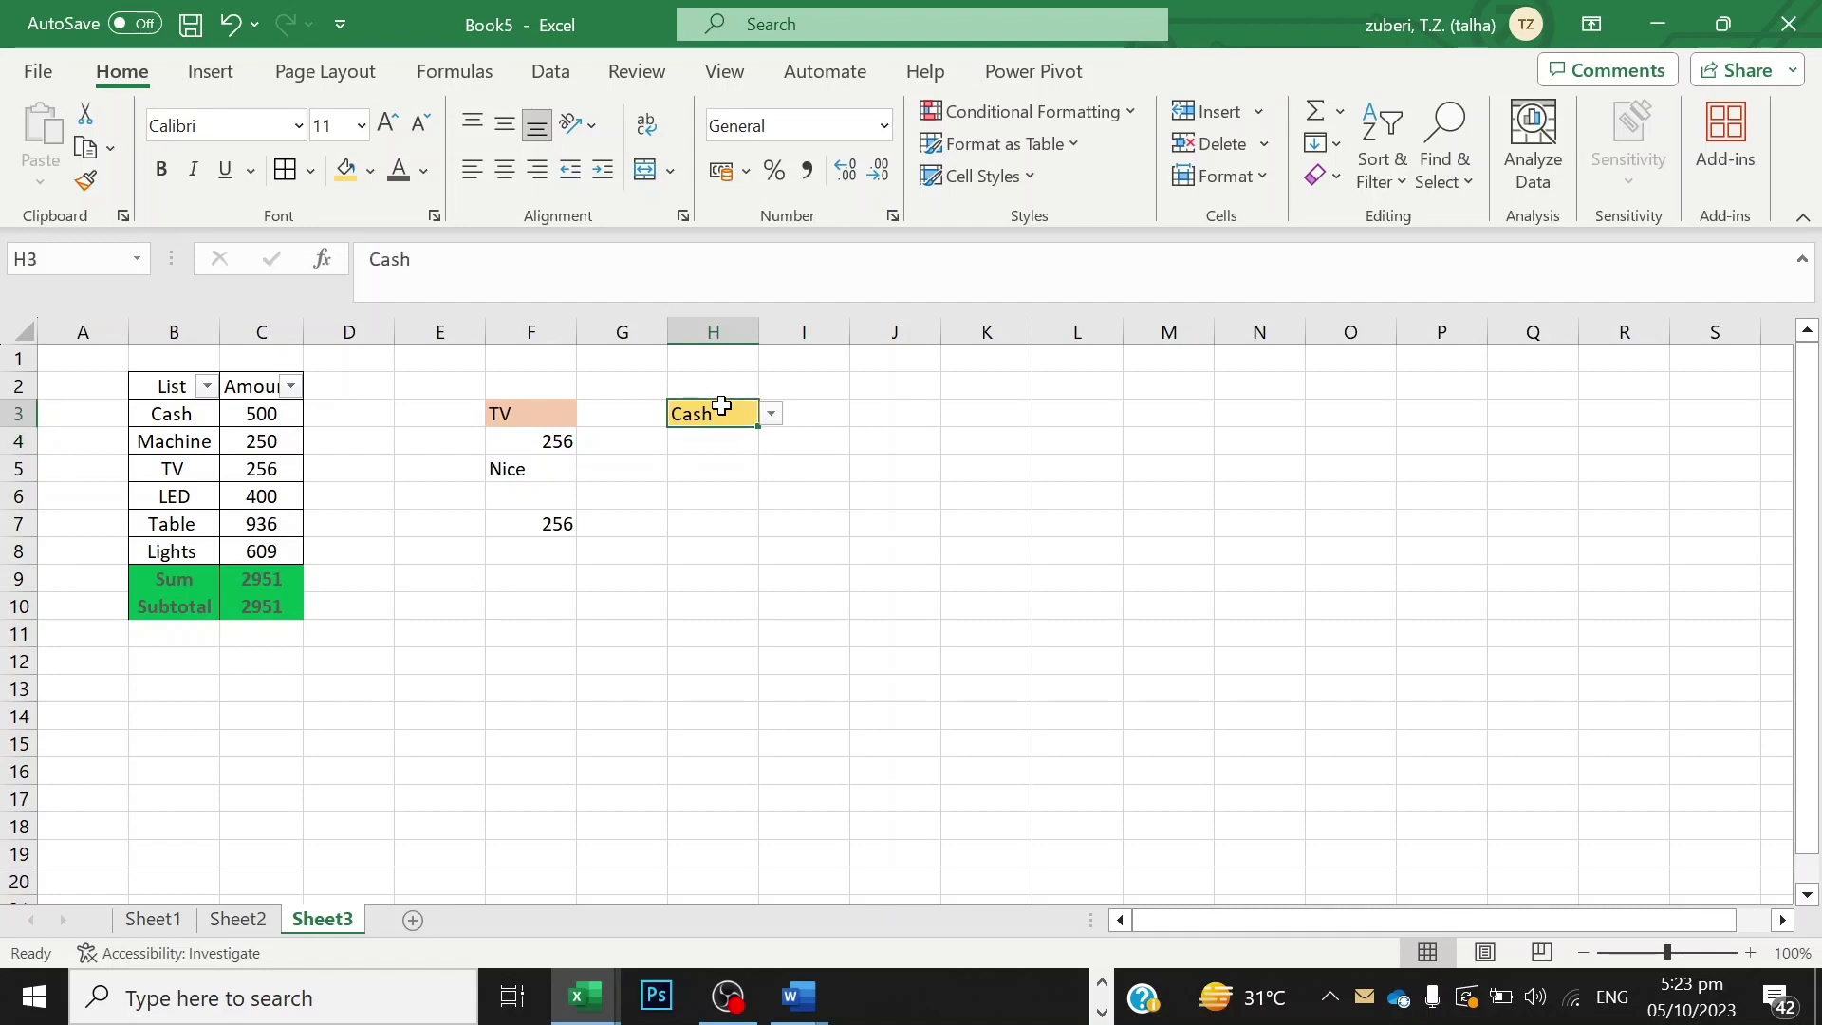
click(773, 421)
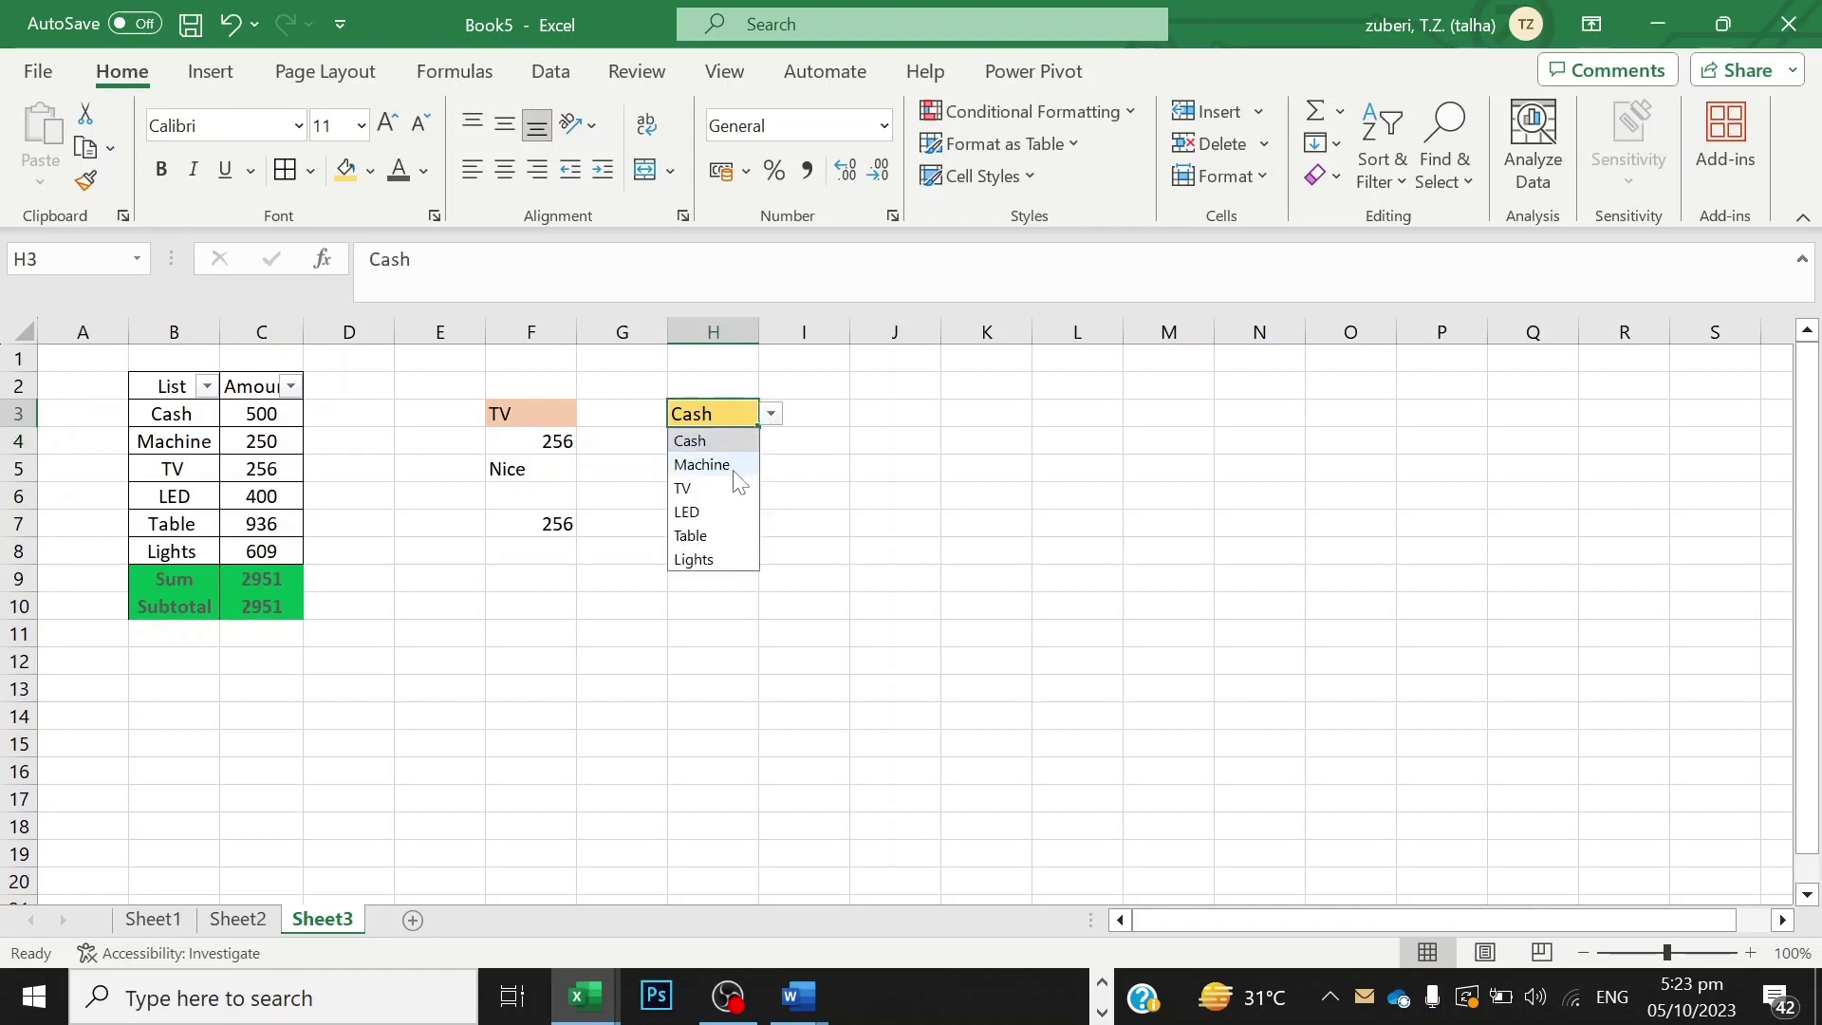
click(730, 465)
click(774, 415)
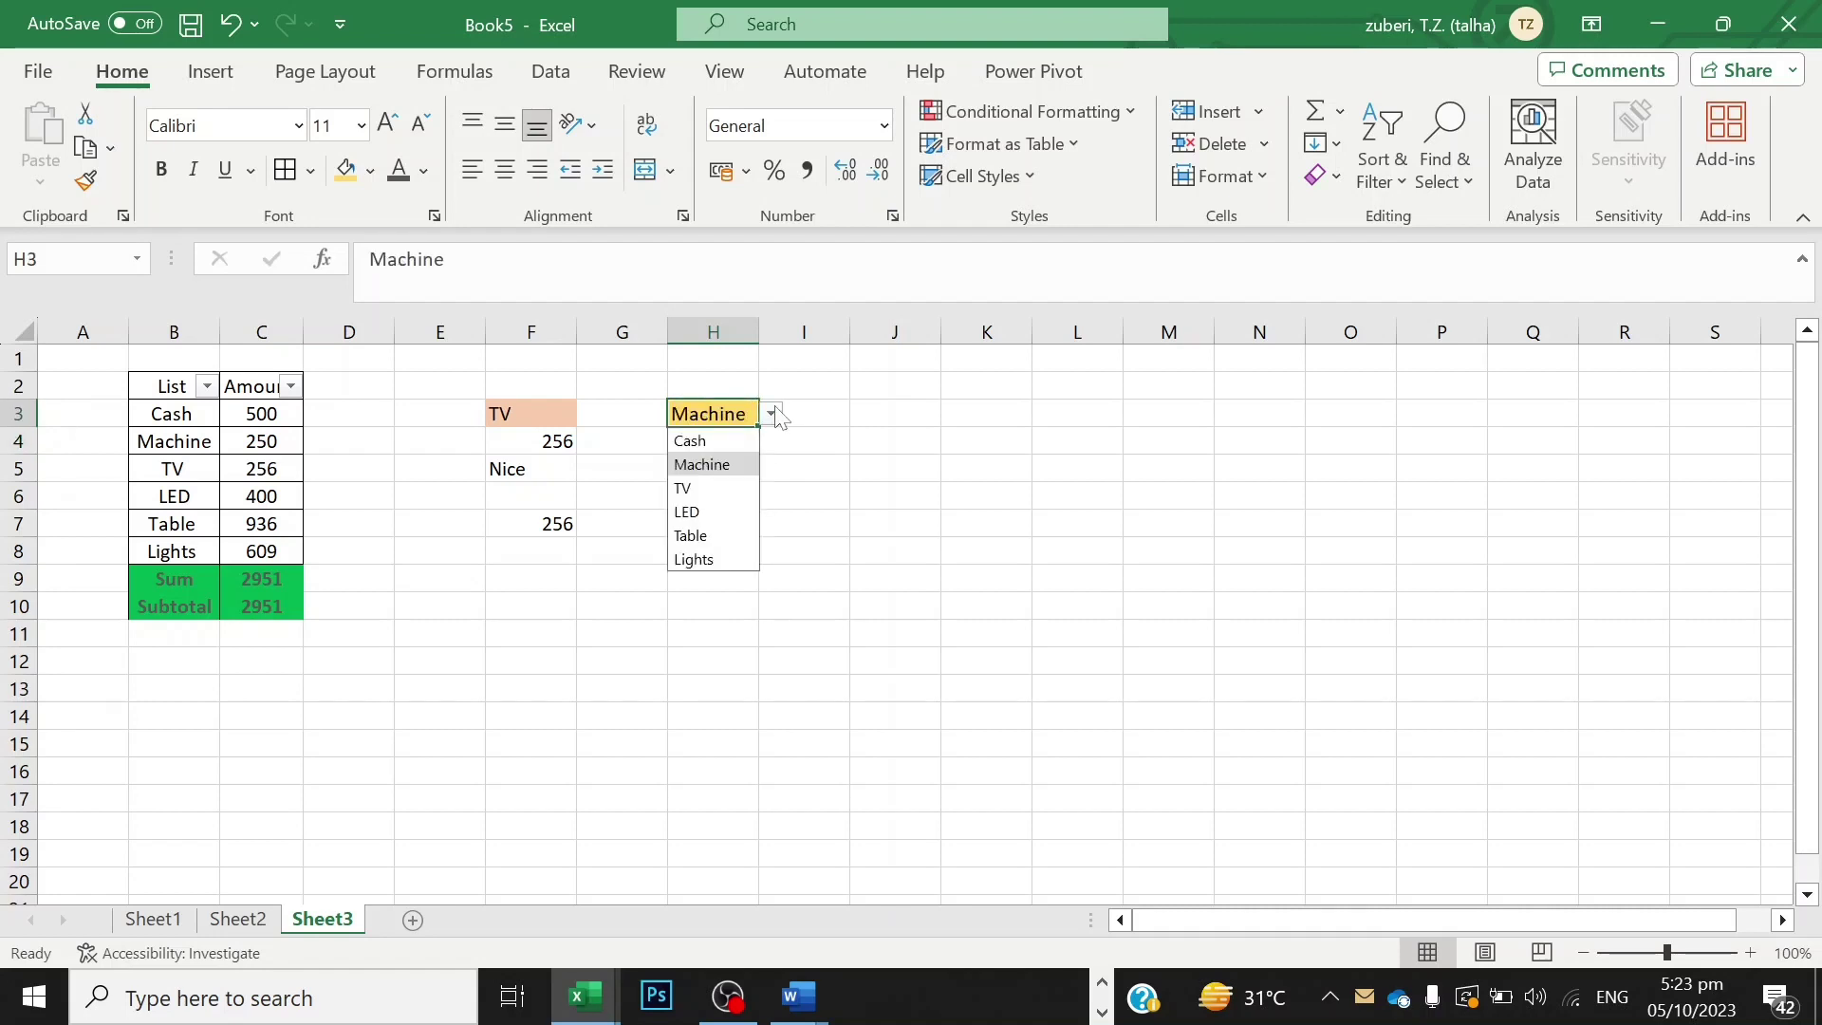
click(711, 514)
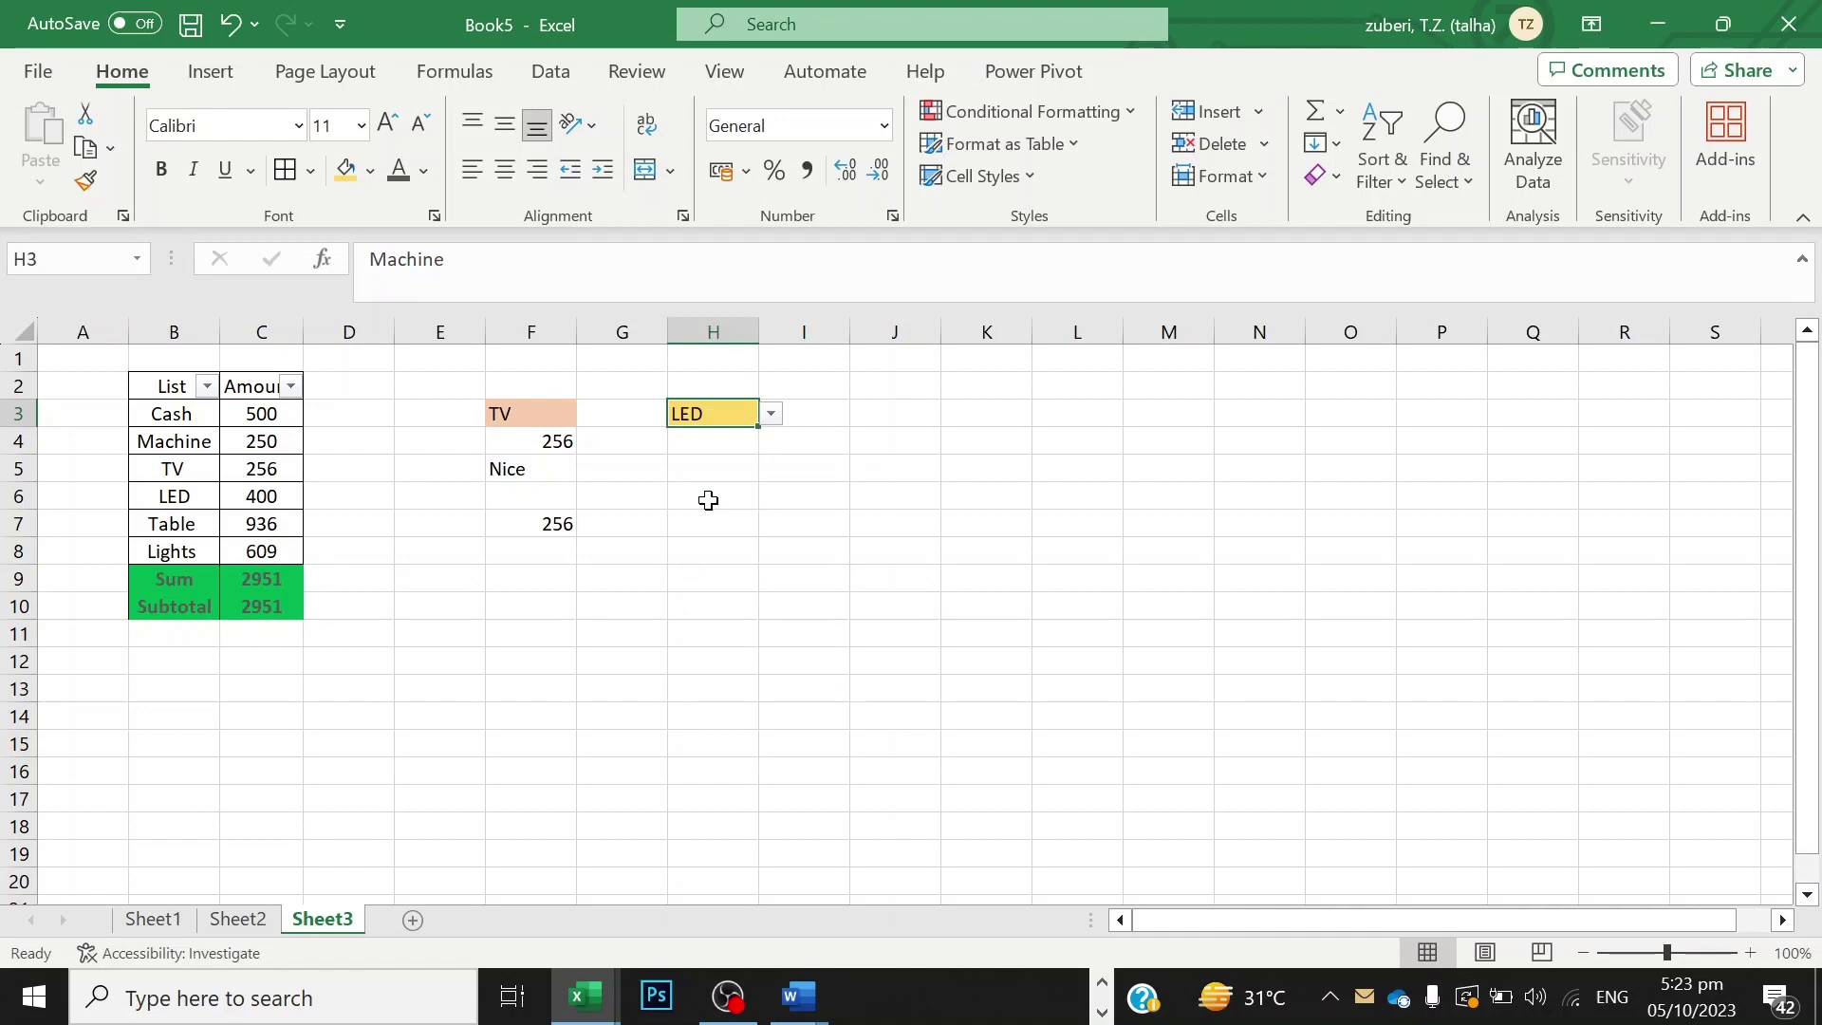
click(771, 414)
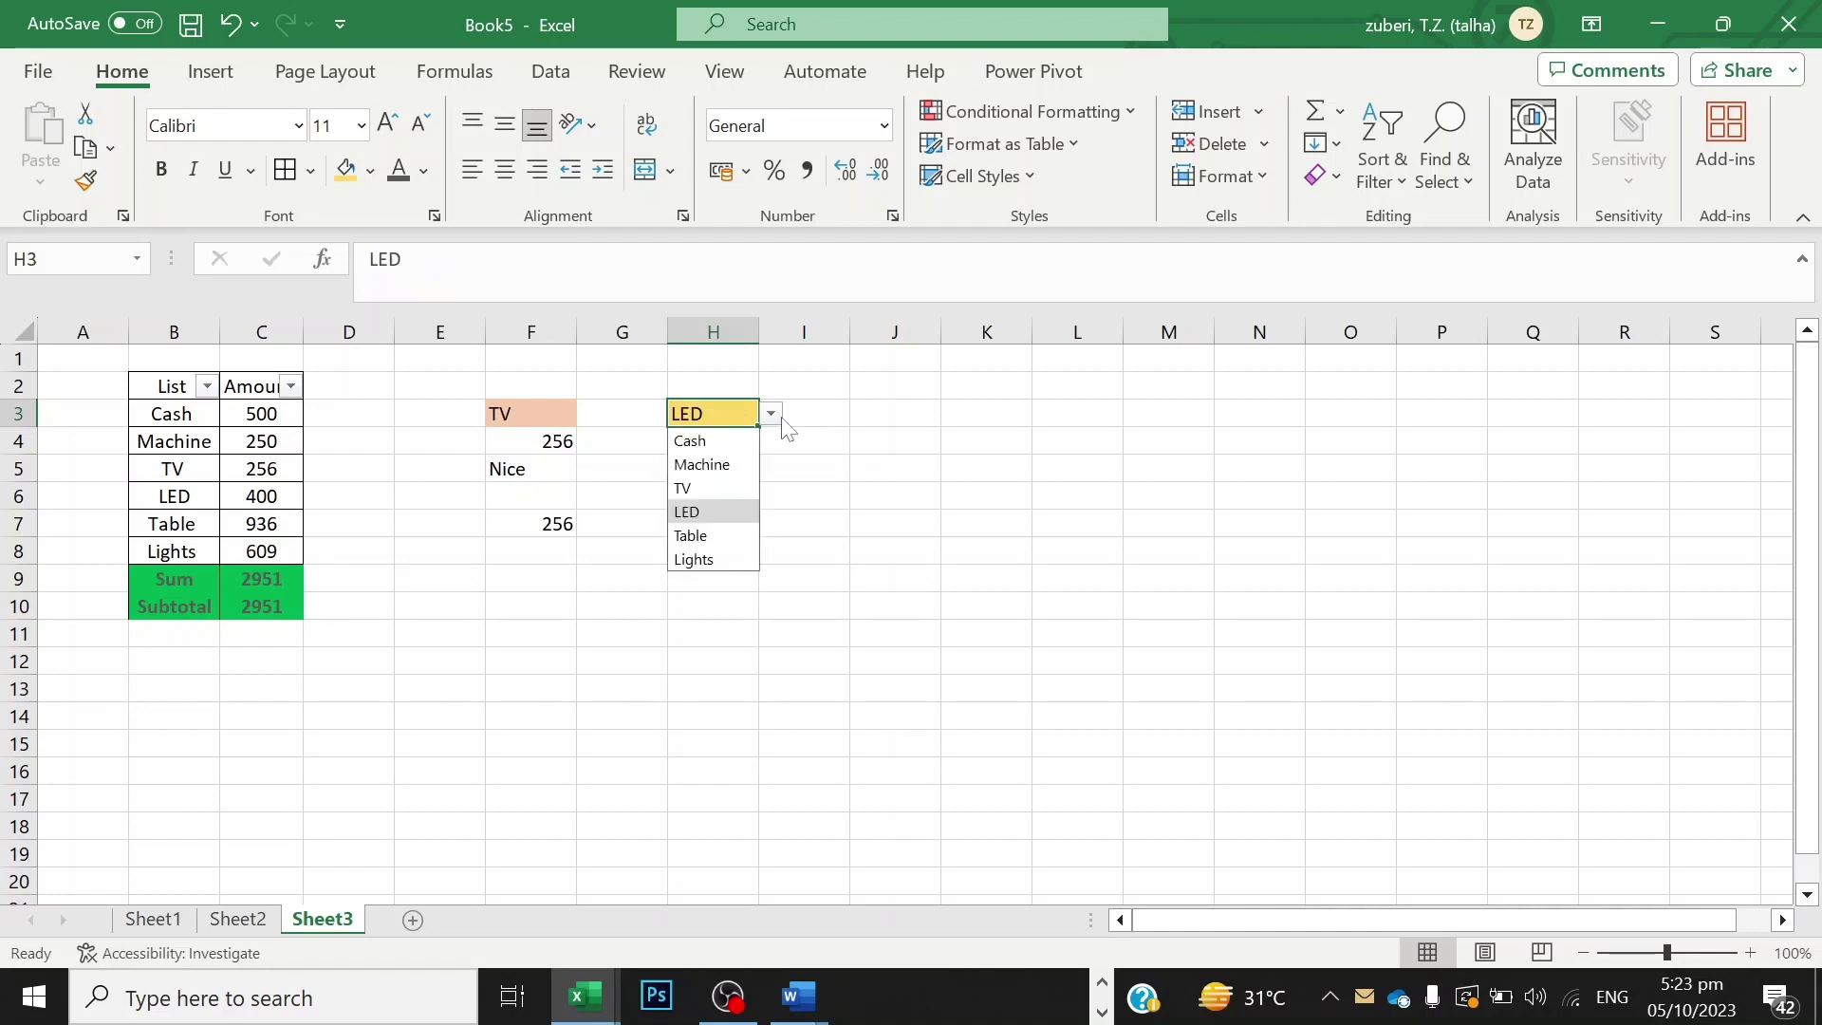
click(732, 465)
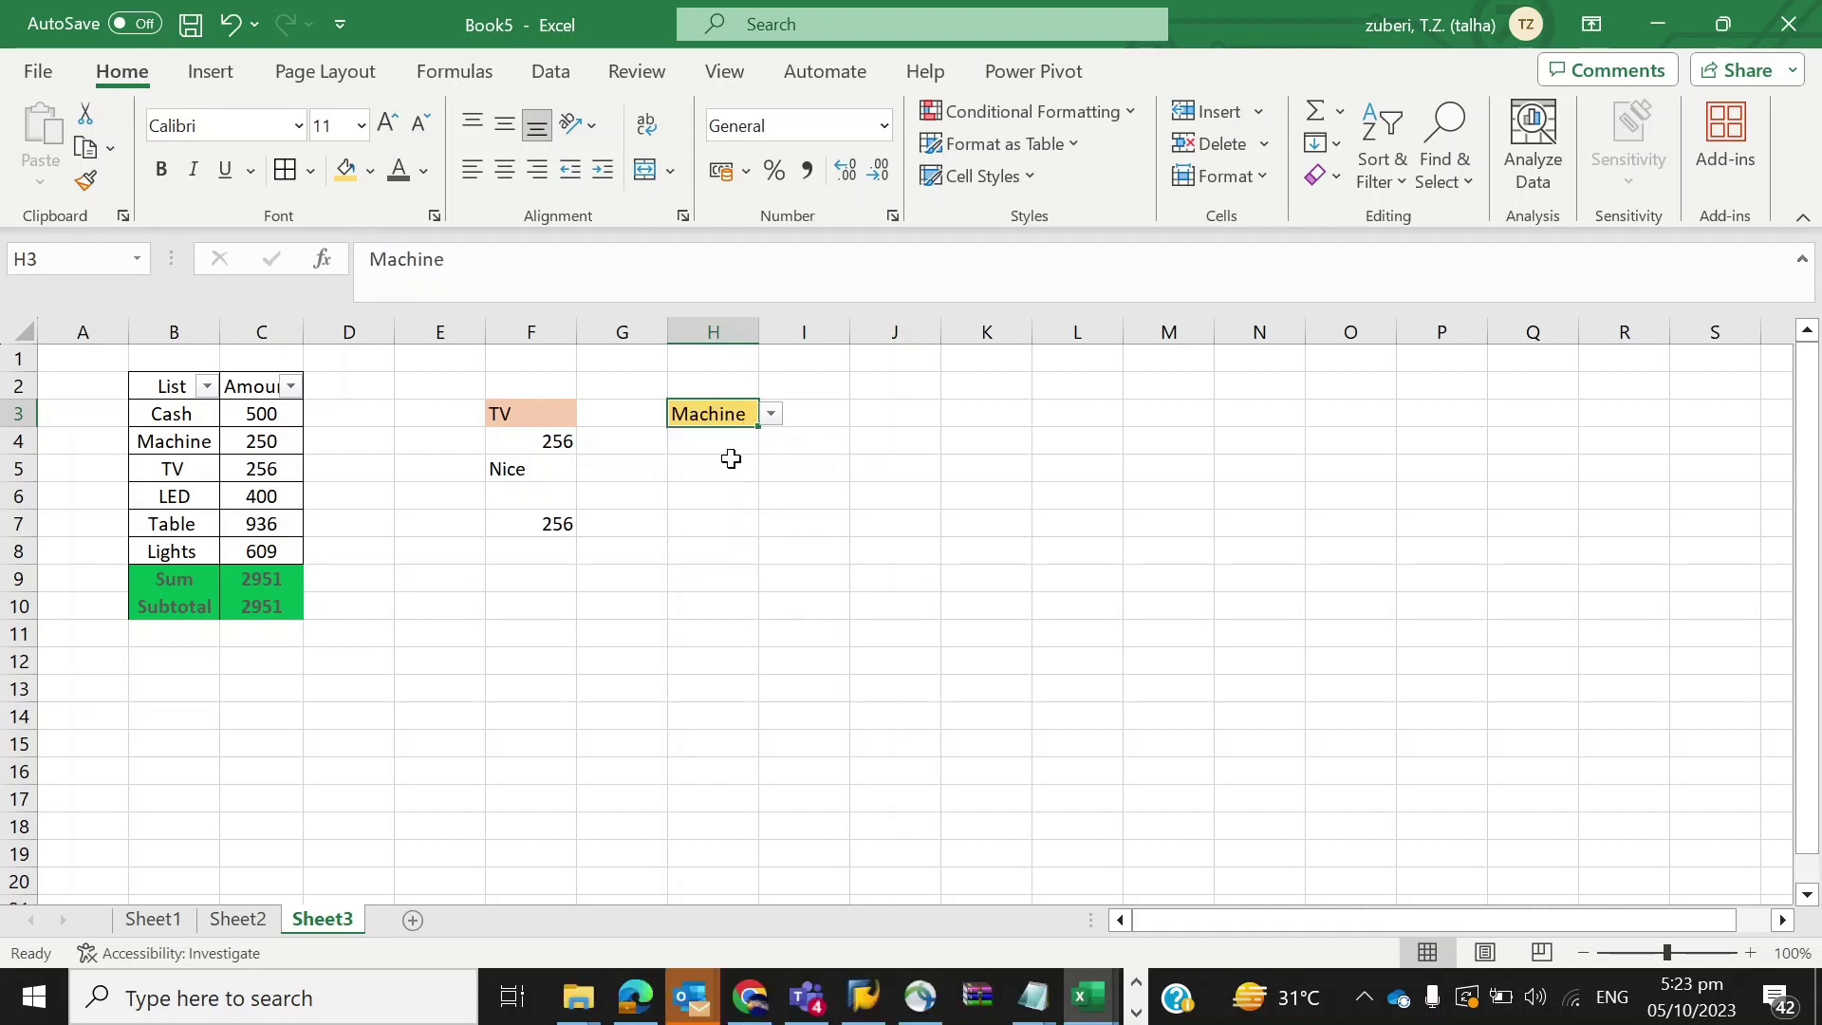
click(1136, 983)
click(1136, 1012)
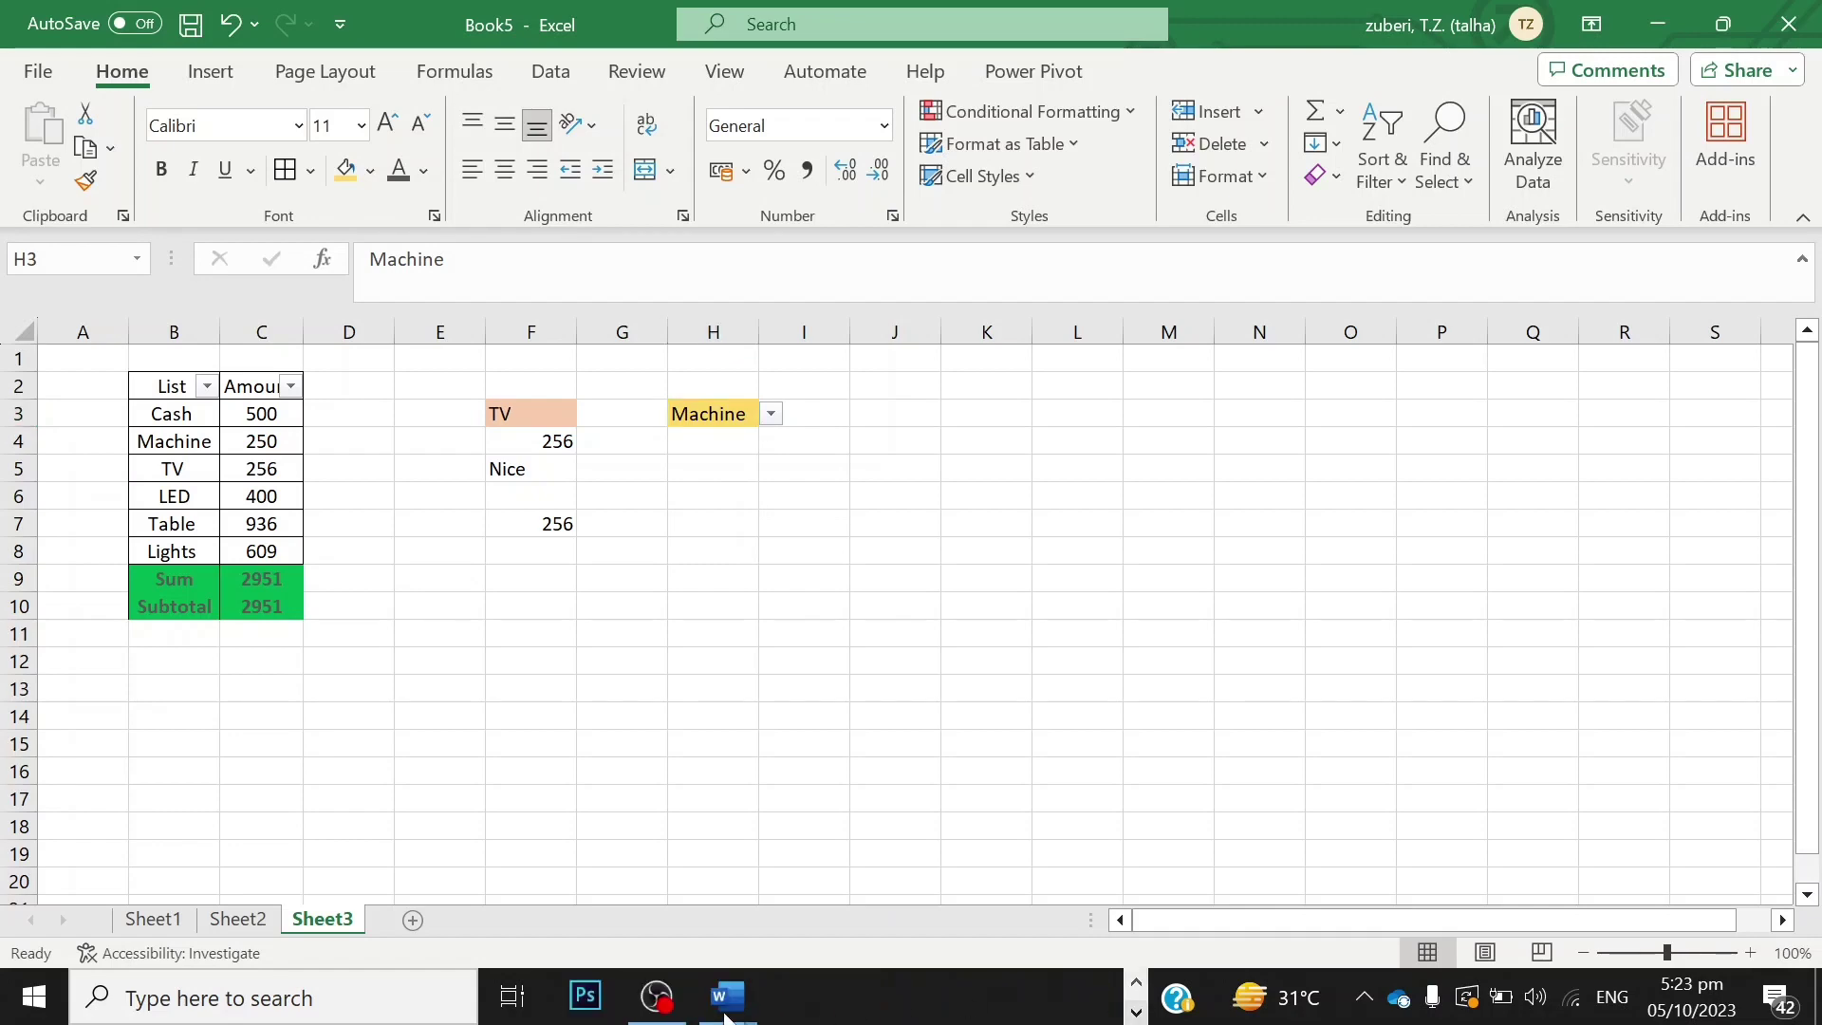
mouse_move(659, 1006)
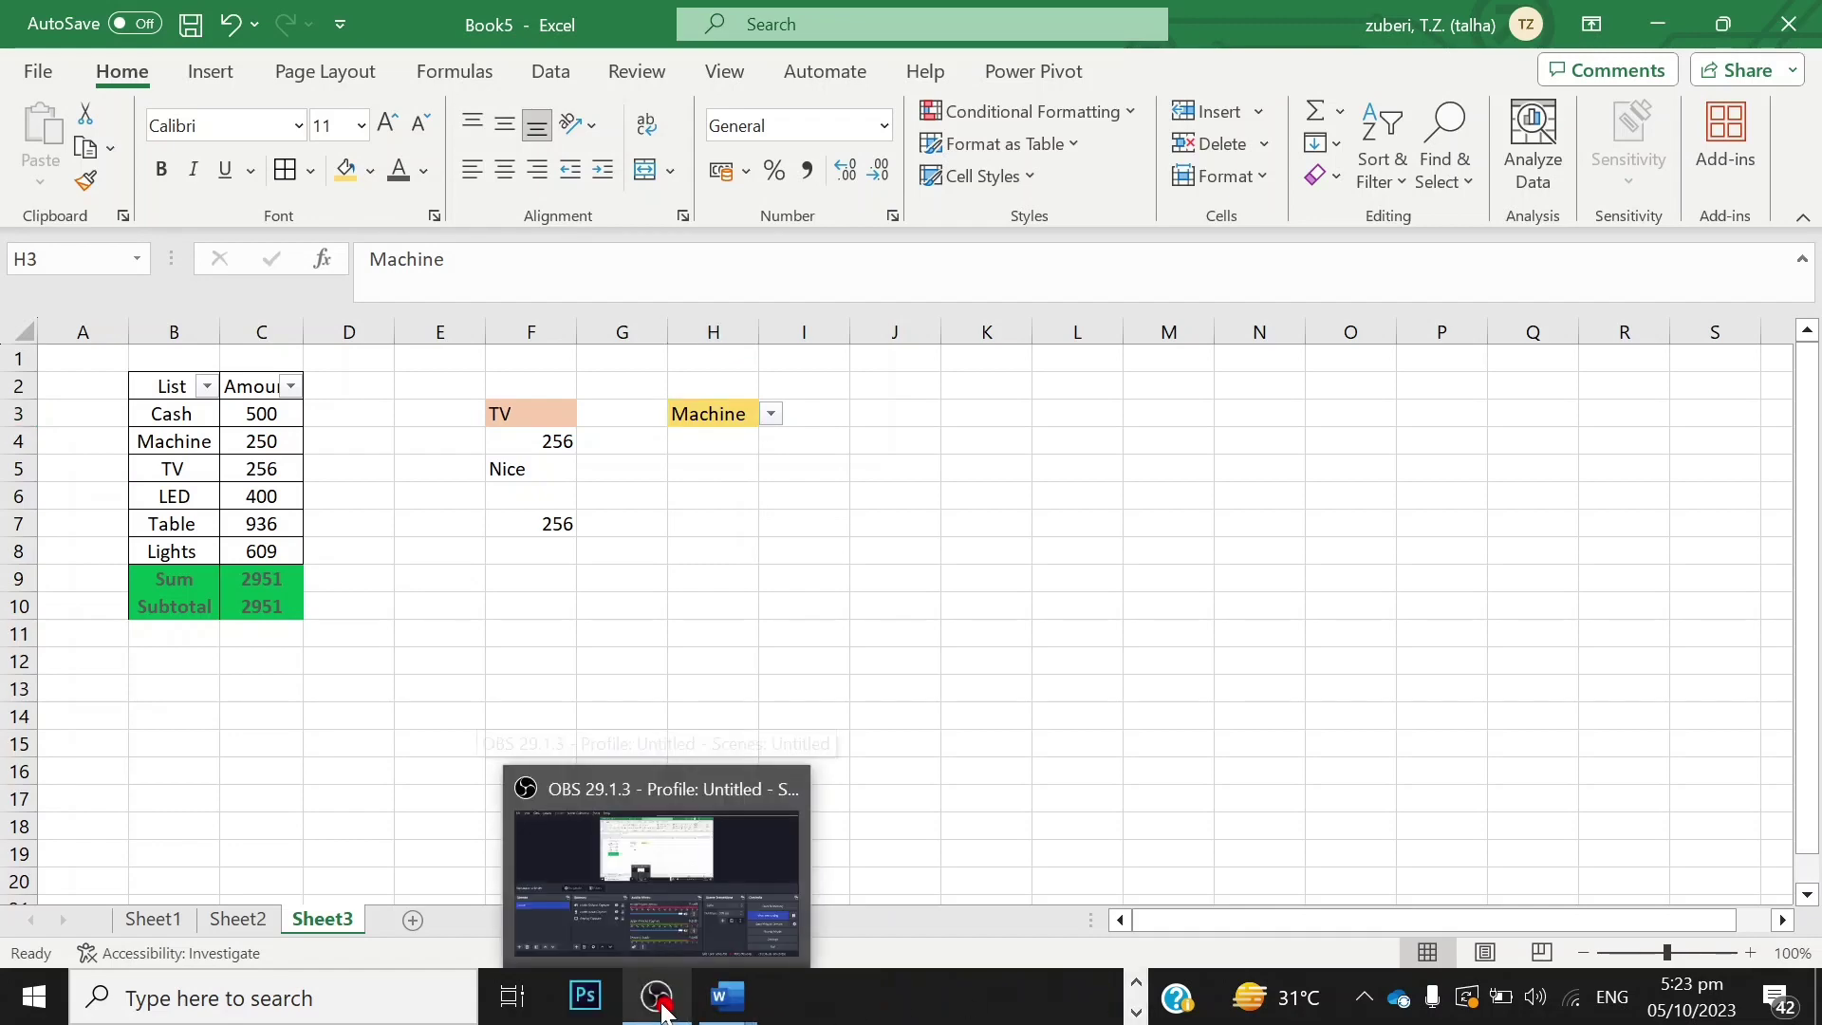
click(716, 907)
click(1567, 726)
click(1562, 721)
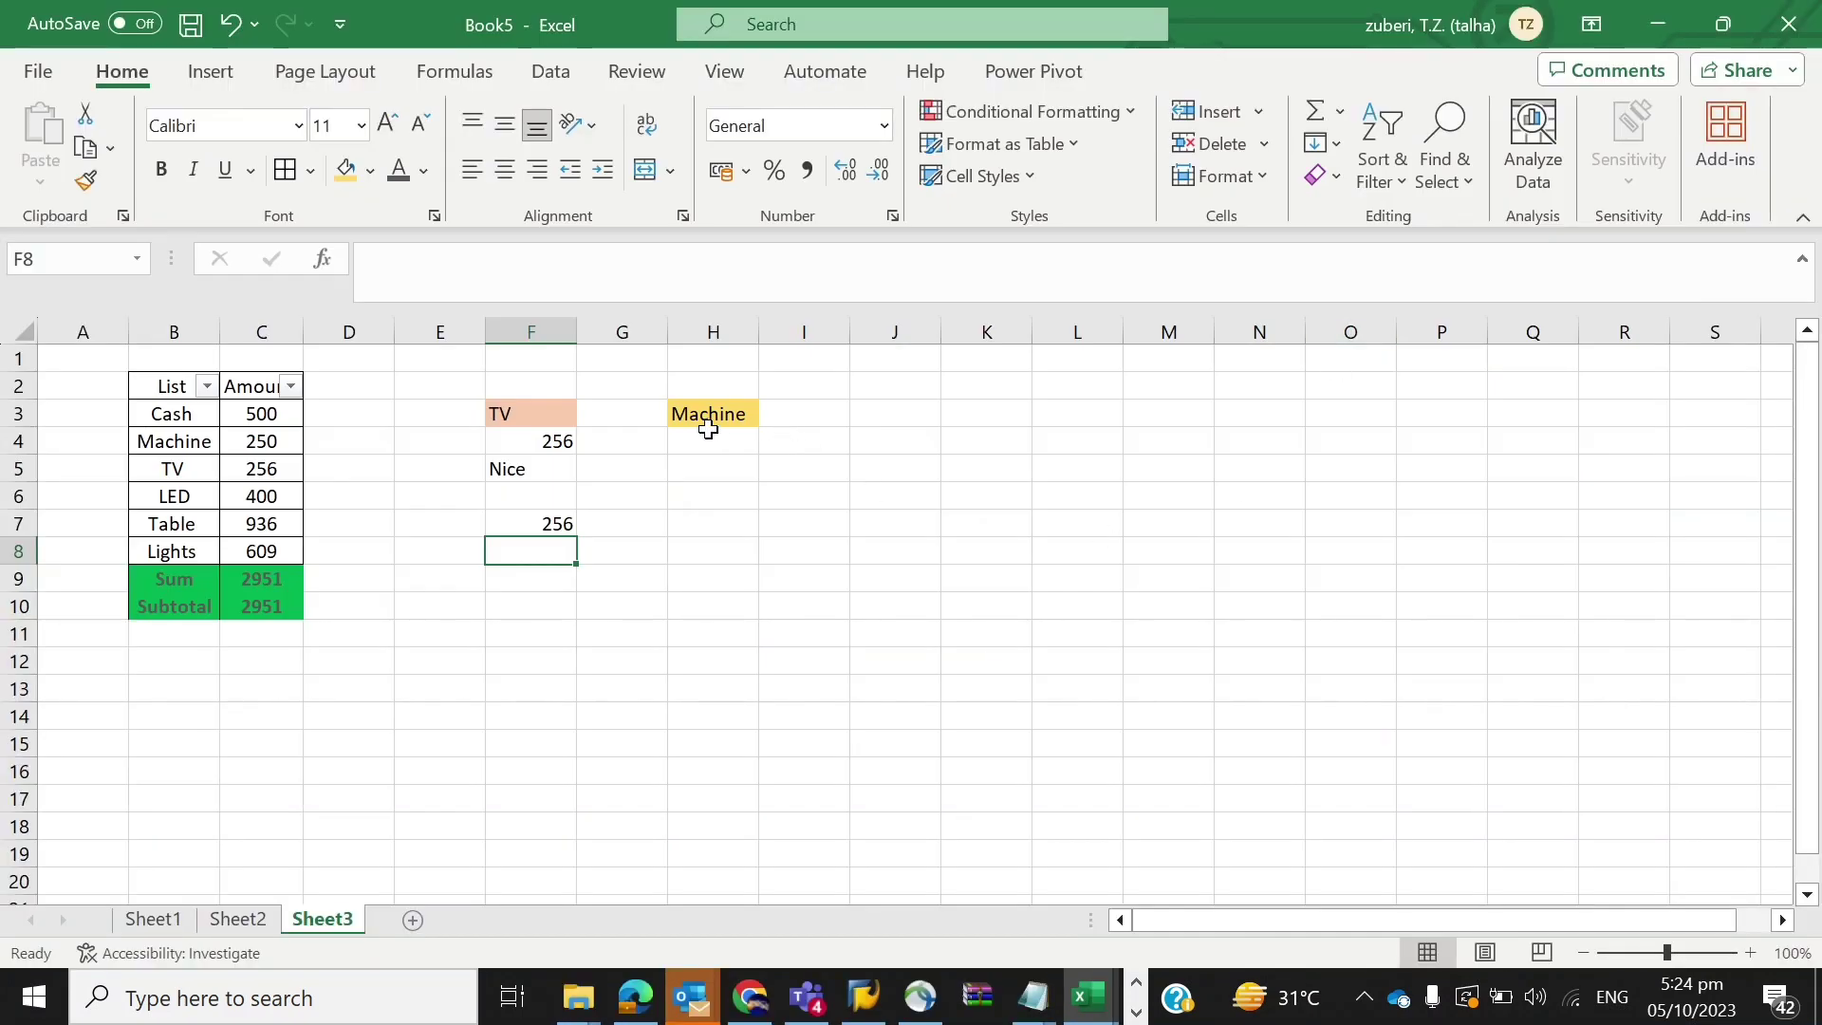
click(710, 435)
click(732, 405)
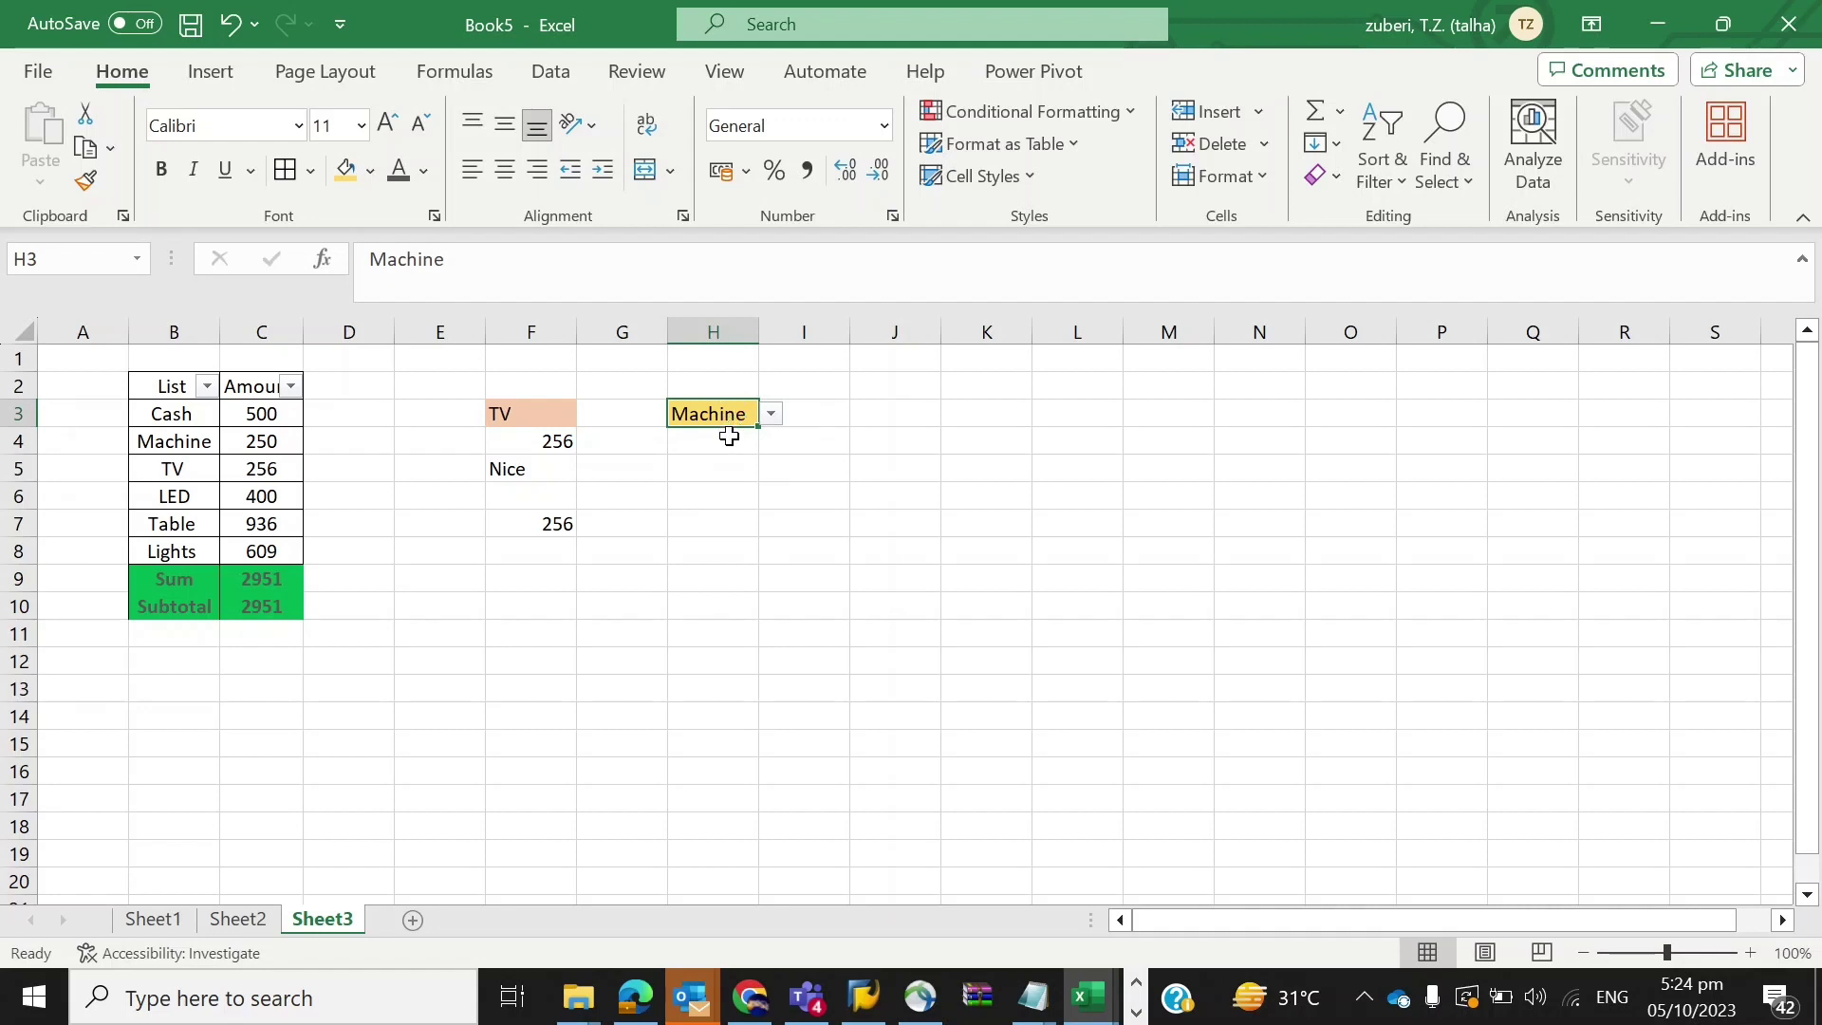
click(724, 440)
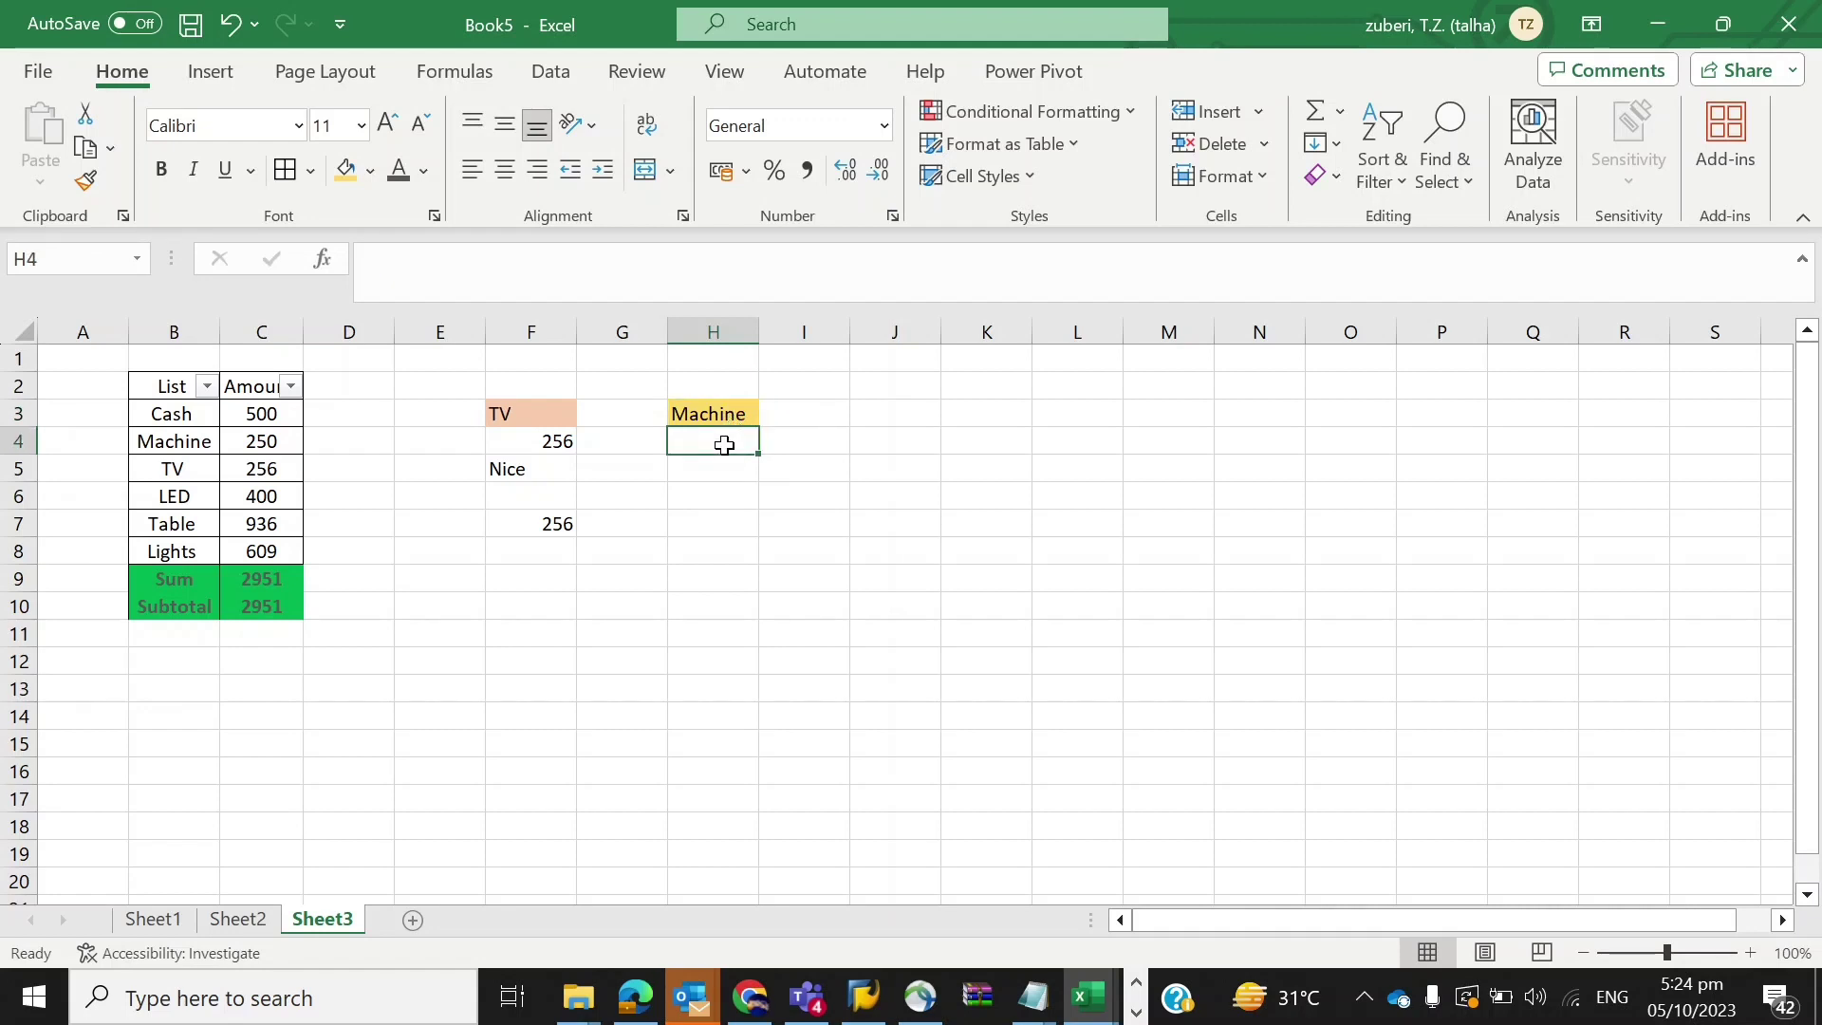
click(711, 415)
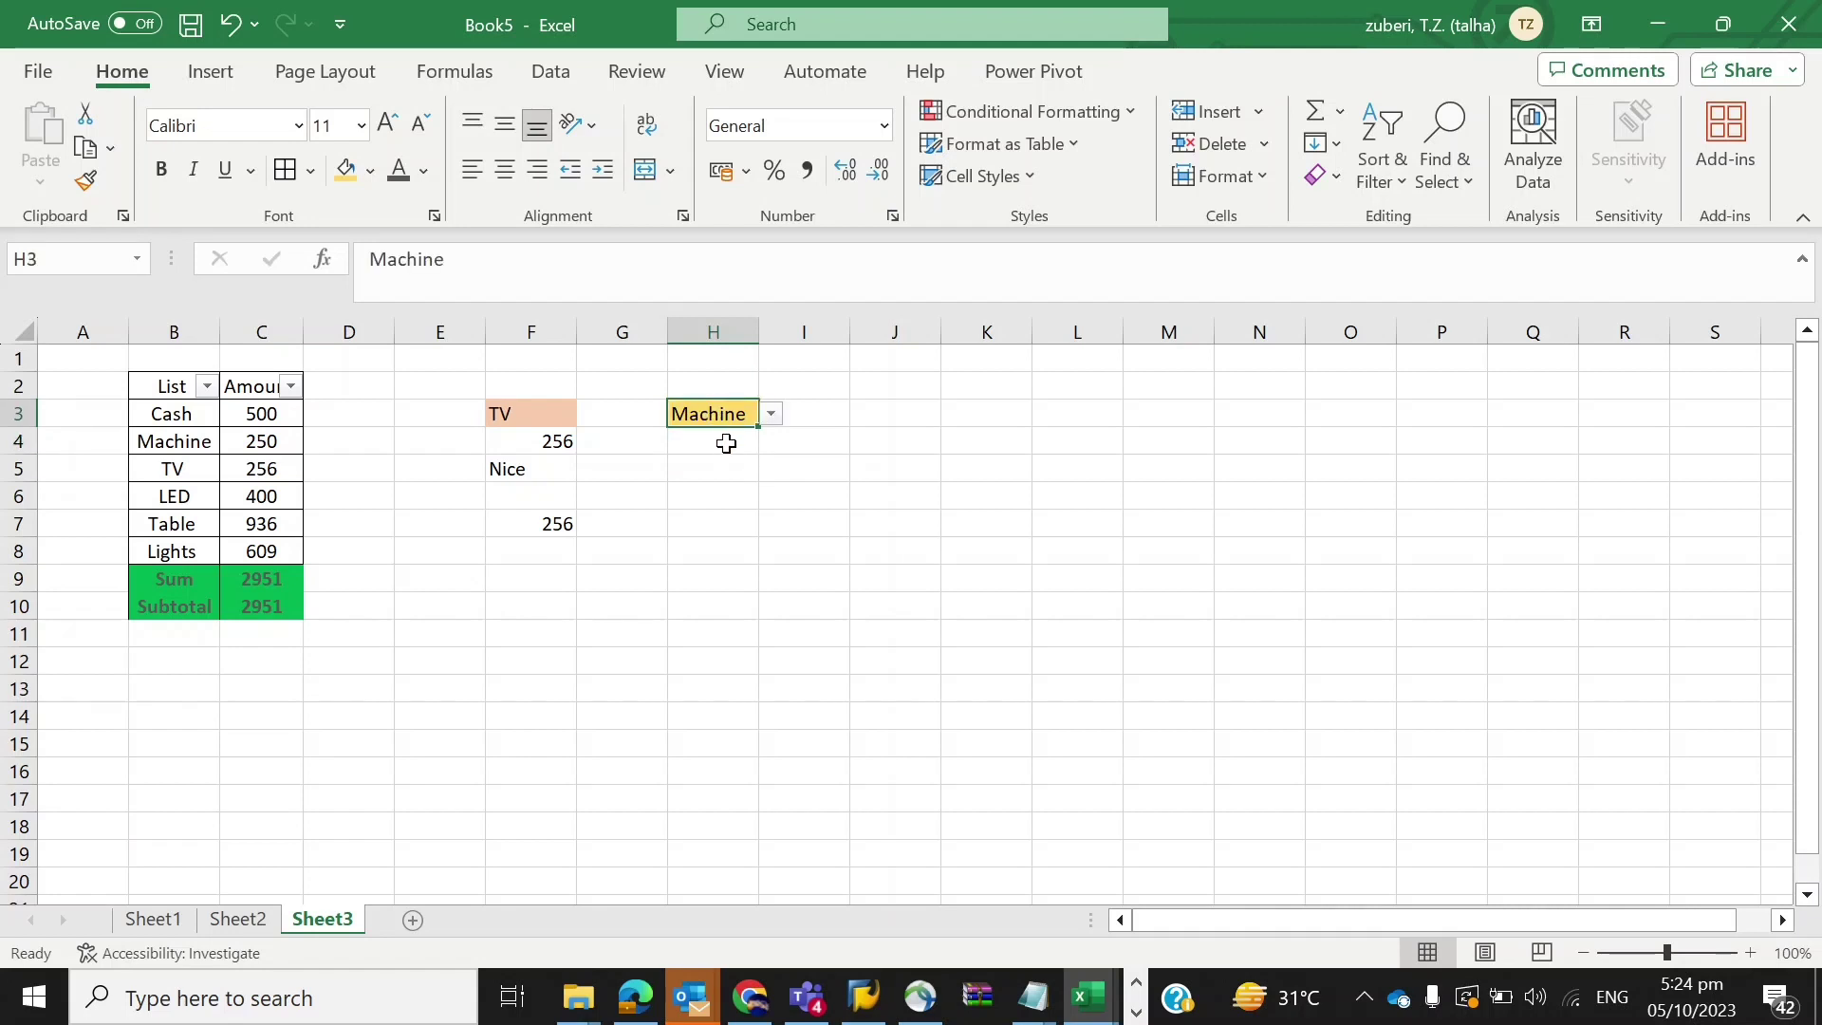
click(724, 442)
text(=)
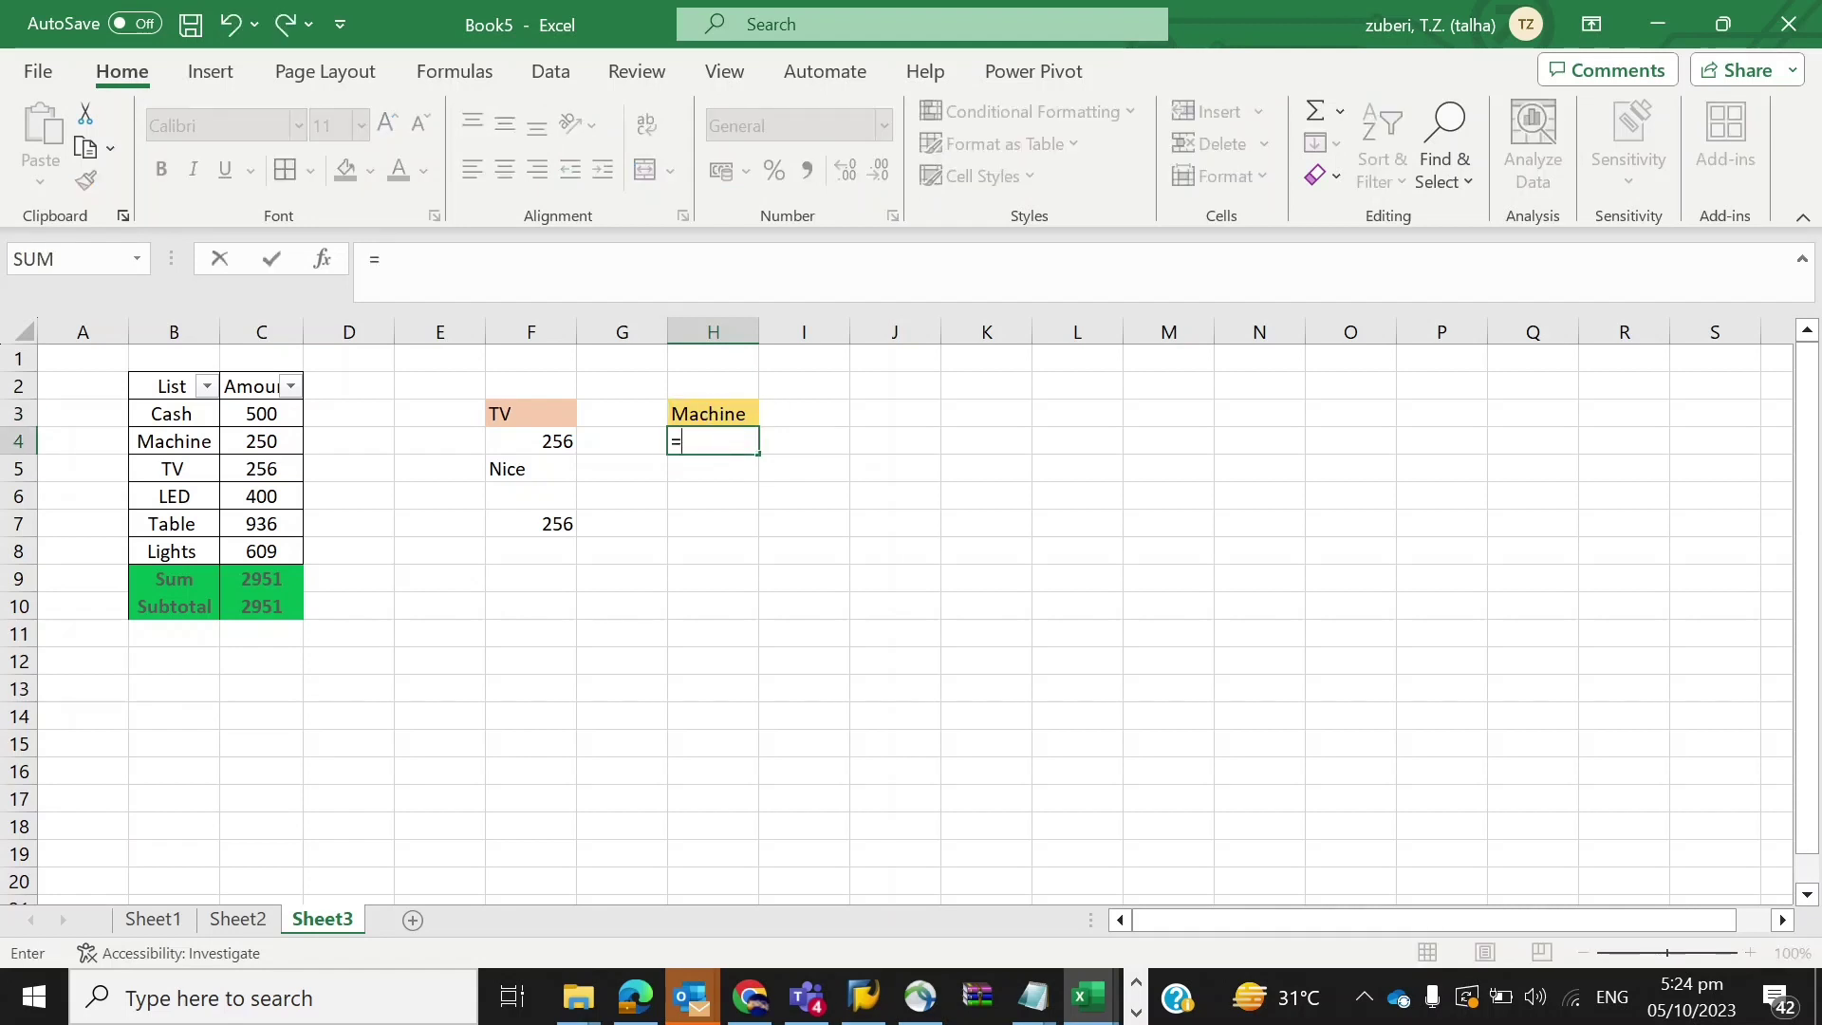
key(BackSpace)
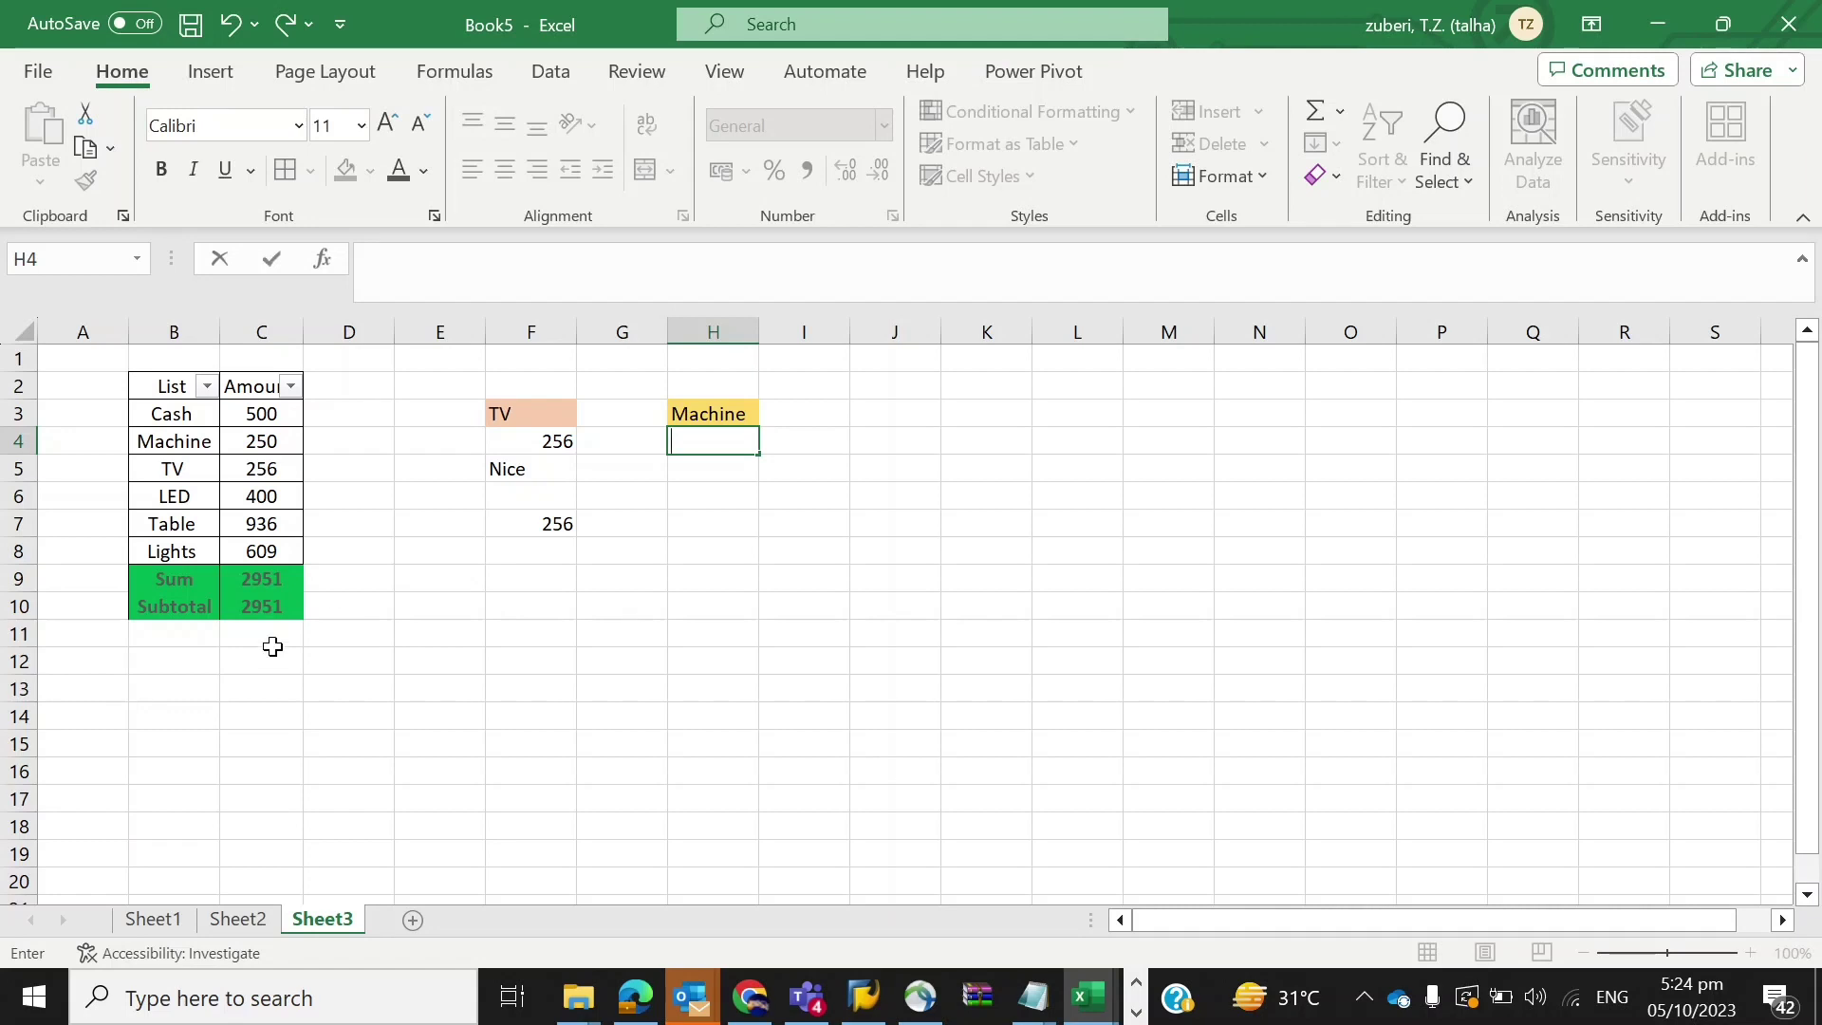
Check the Sum IF entry in the formula list on Sheet2 and return to Sheet3.
click(238, 919)
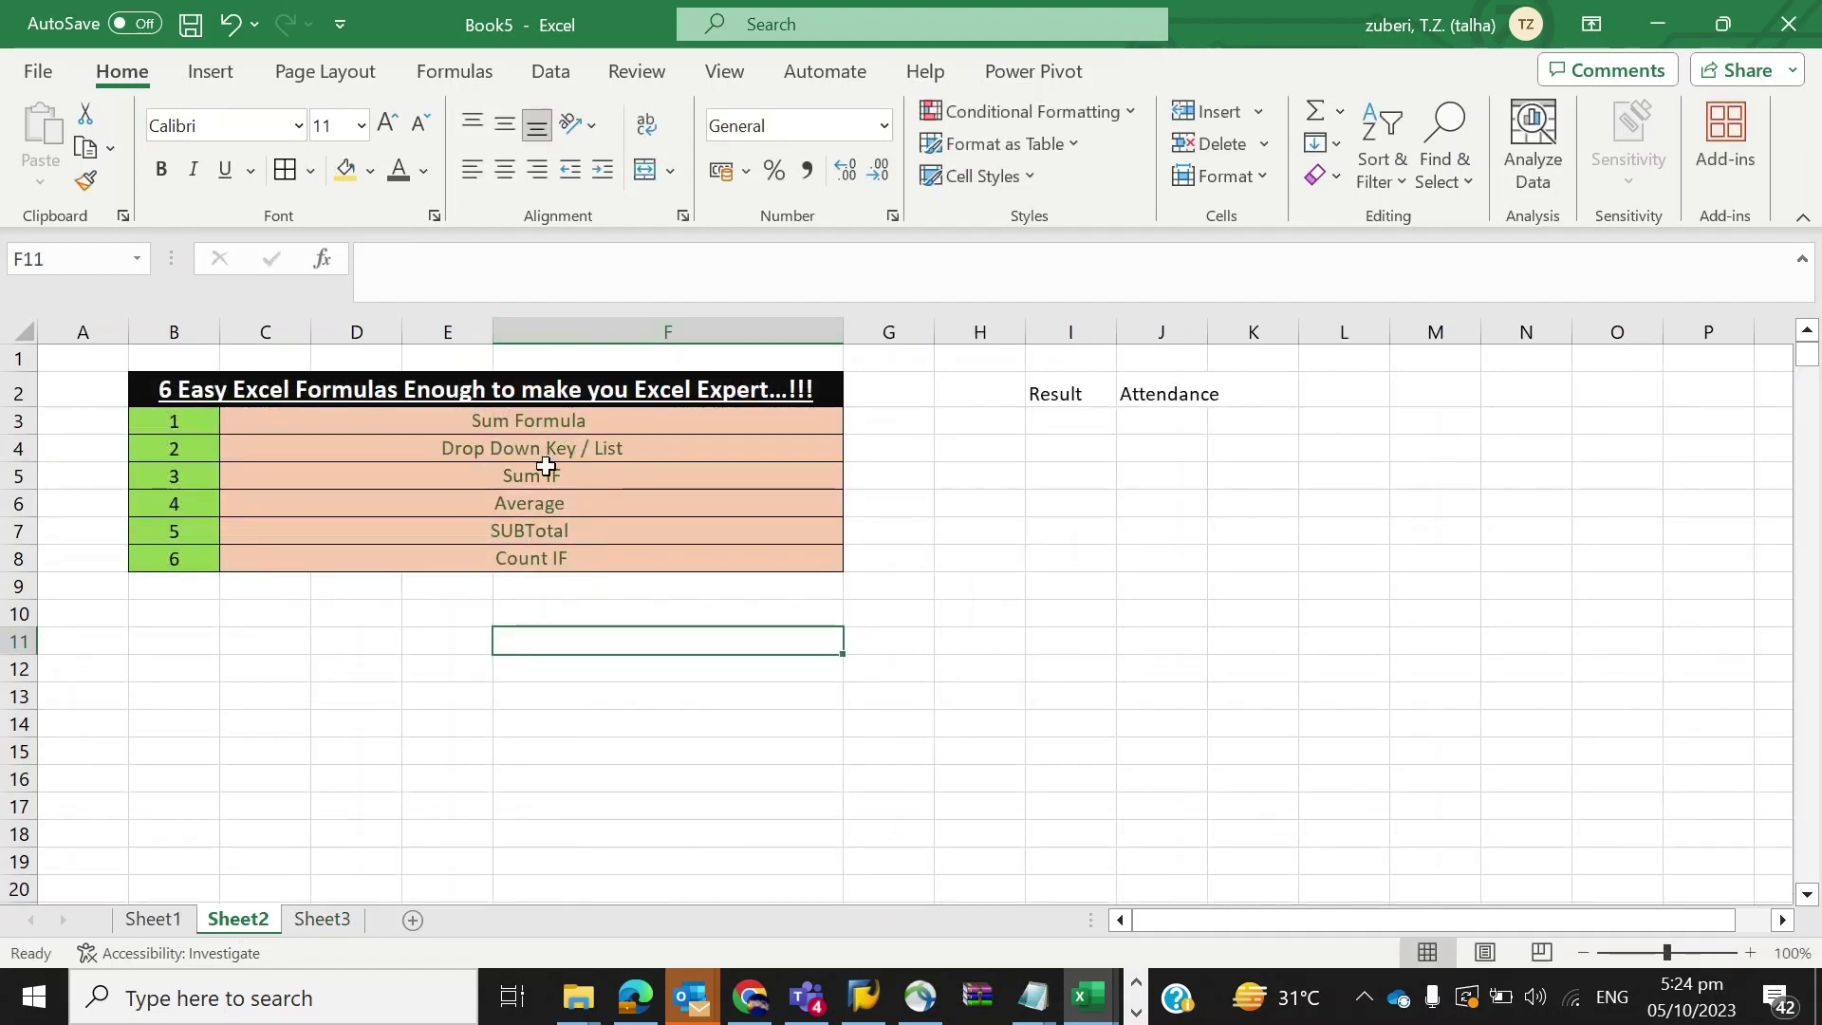
click(534, 479)
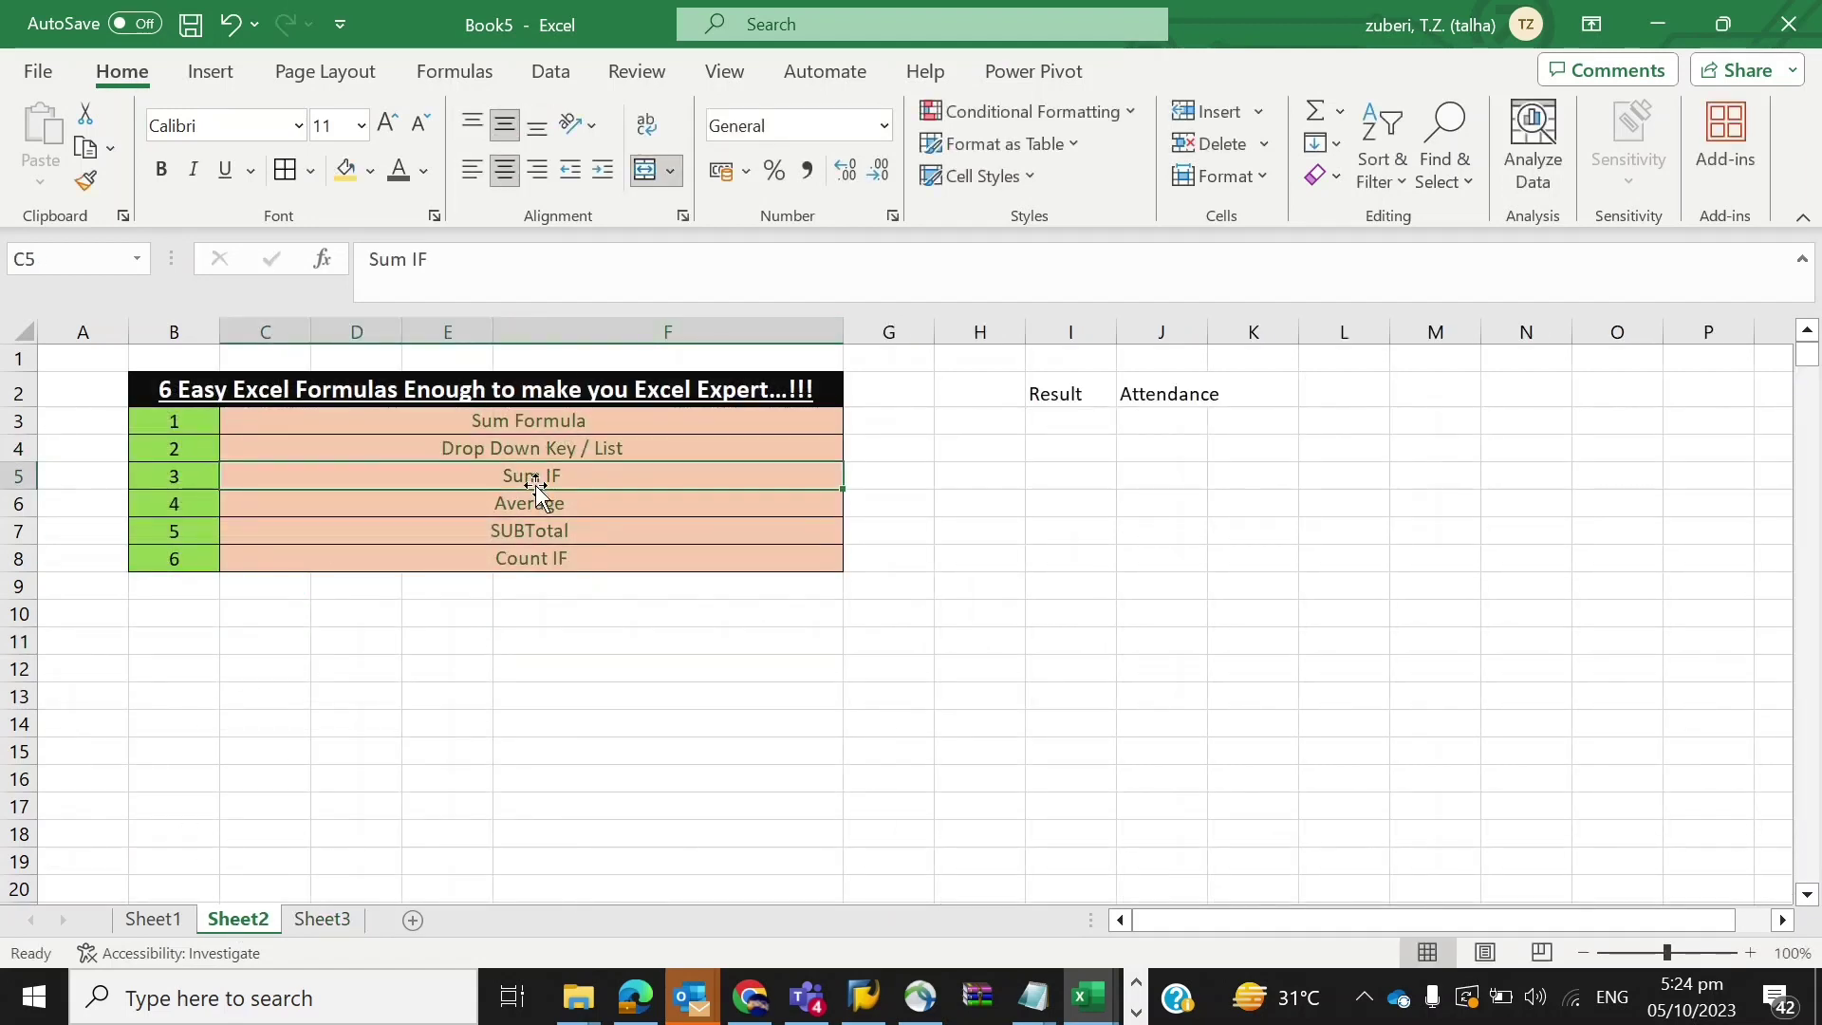
click(340, 926)
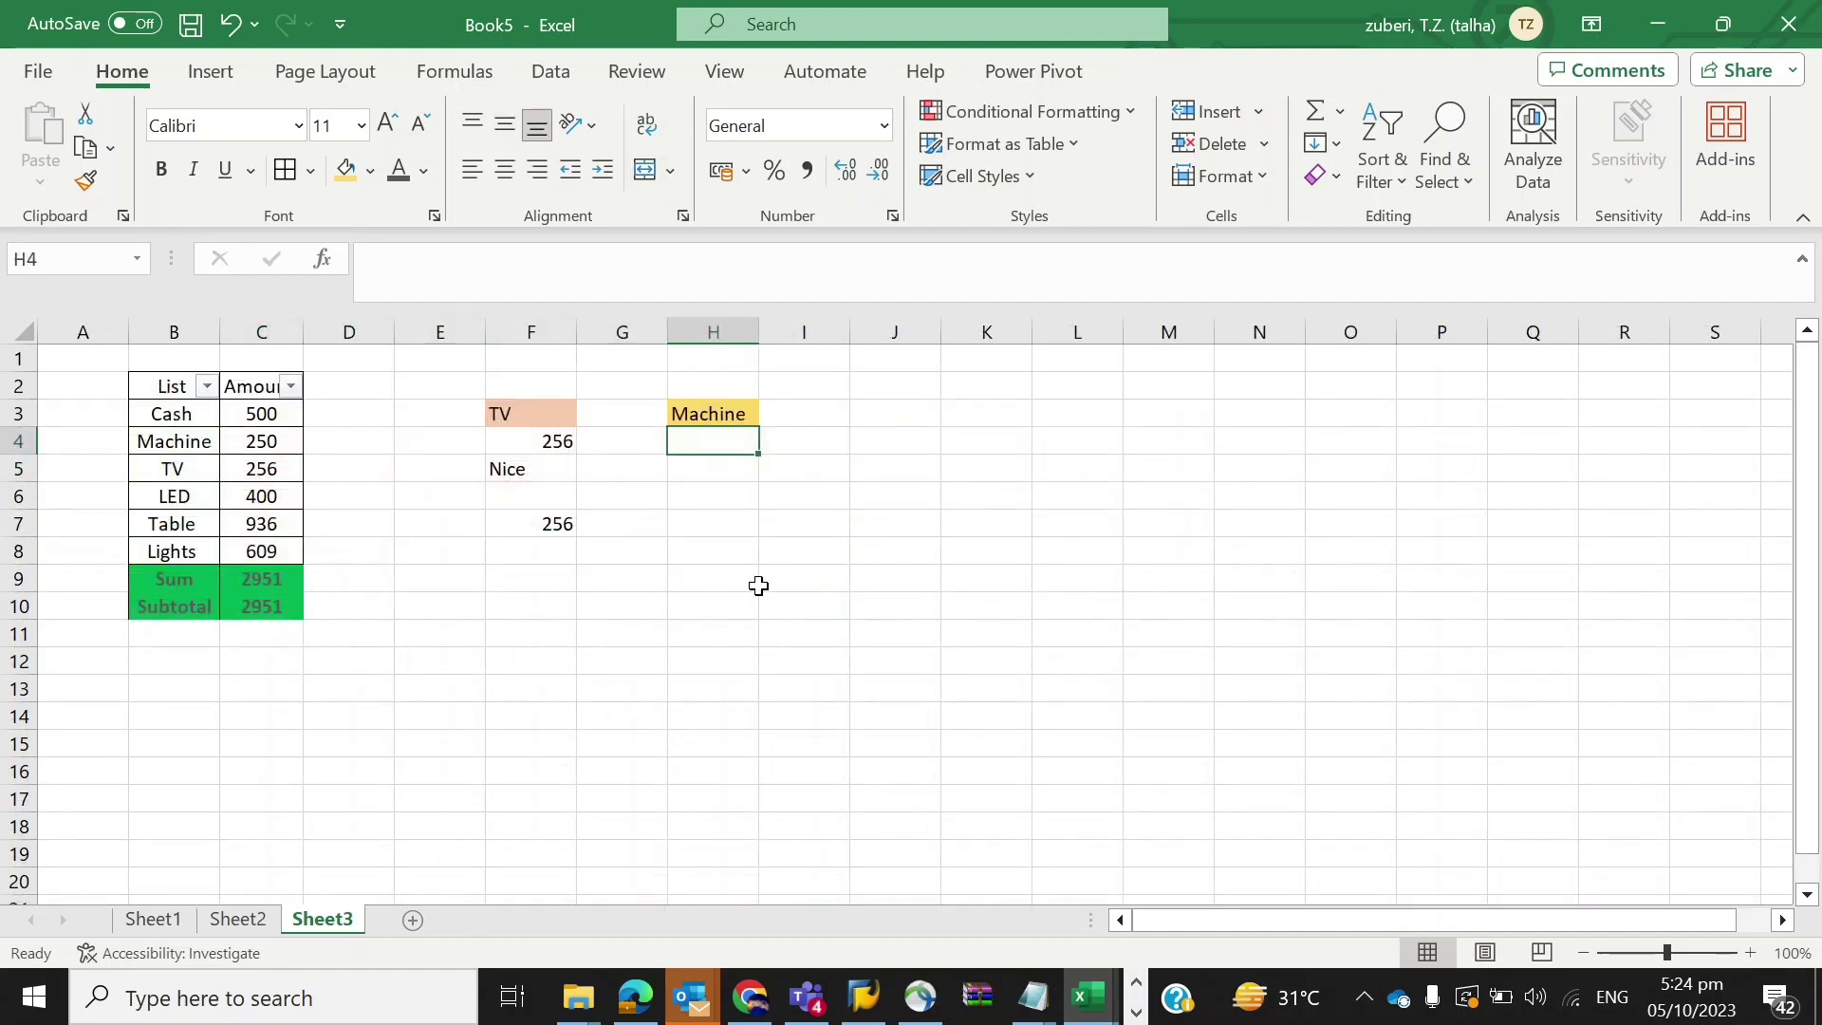
text(sum()
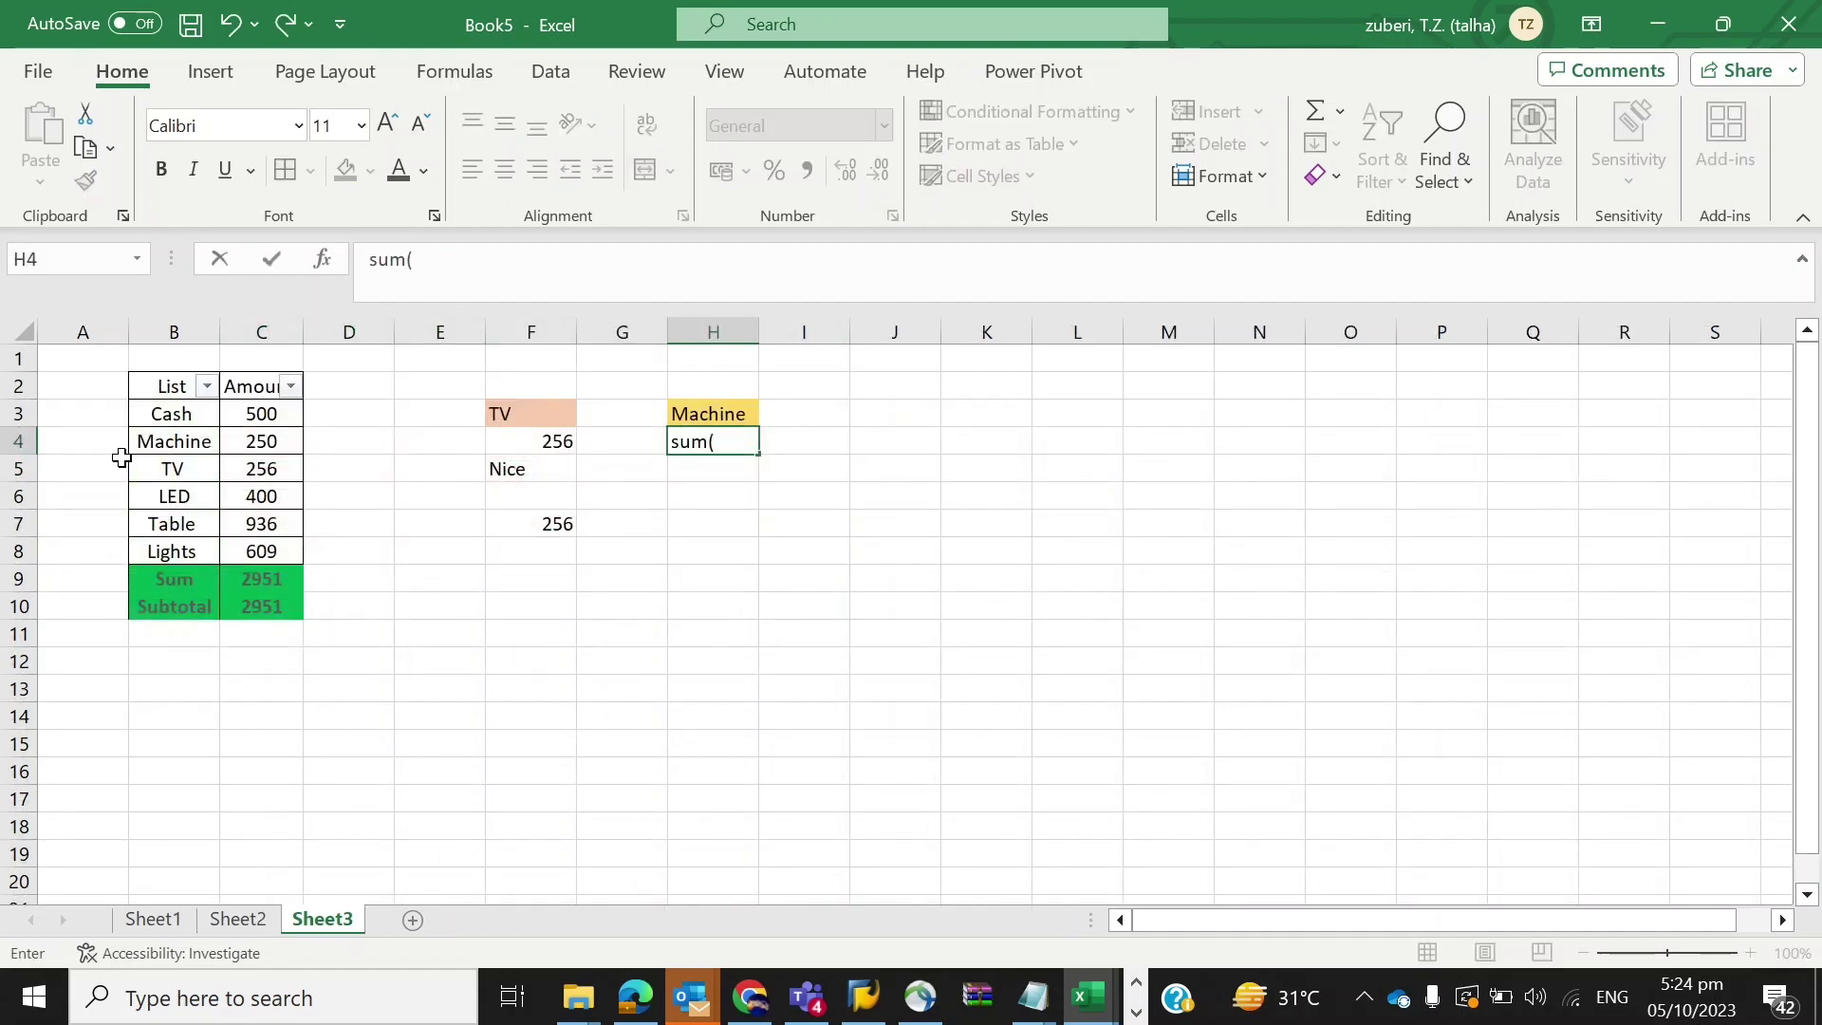
key(BackSpace)
key(BackSpace)
key(BackSpace)
Start a SUMIF formula in H4 with the item table B3:C8 as its range.
text(=sum)
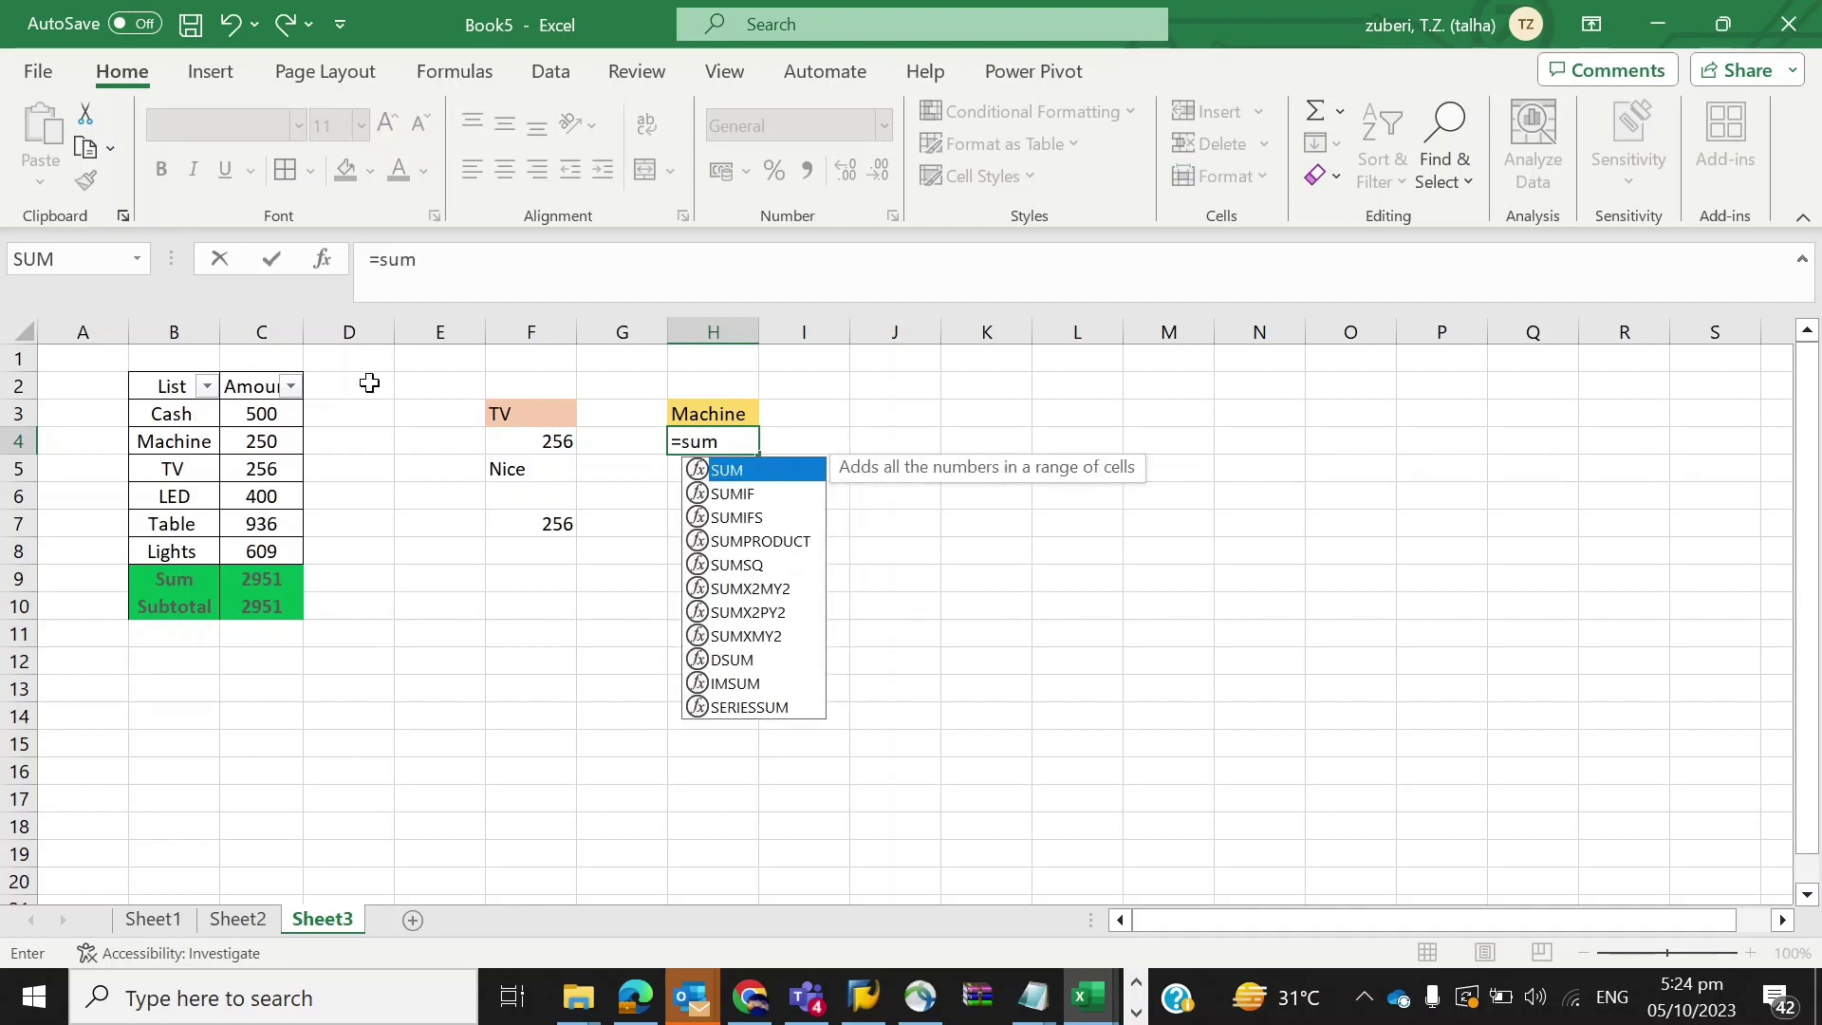
text(if()
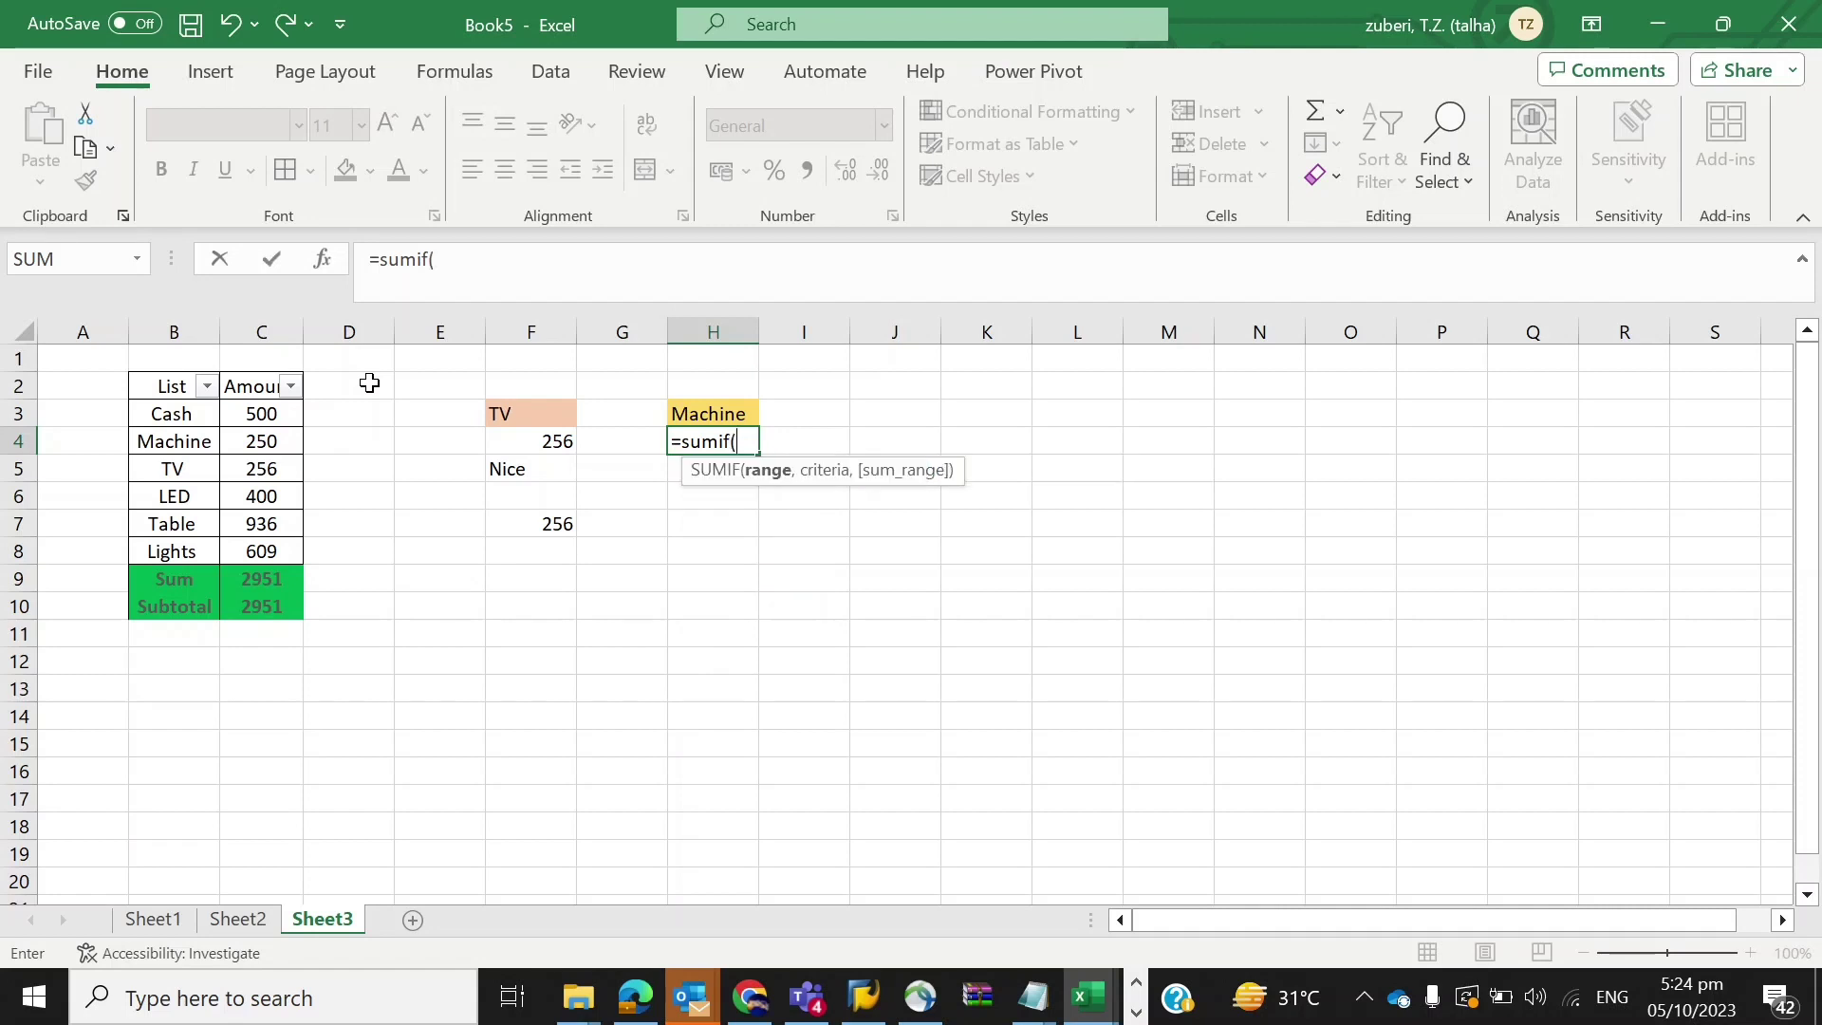
click(166, 414)
key(shift+Right)
key(shift+Down)
key(shift+Down)
key(shift+Down)
key(shift+Down)
key(shift+Down)
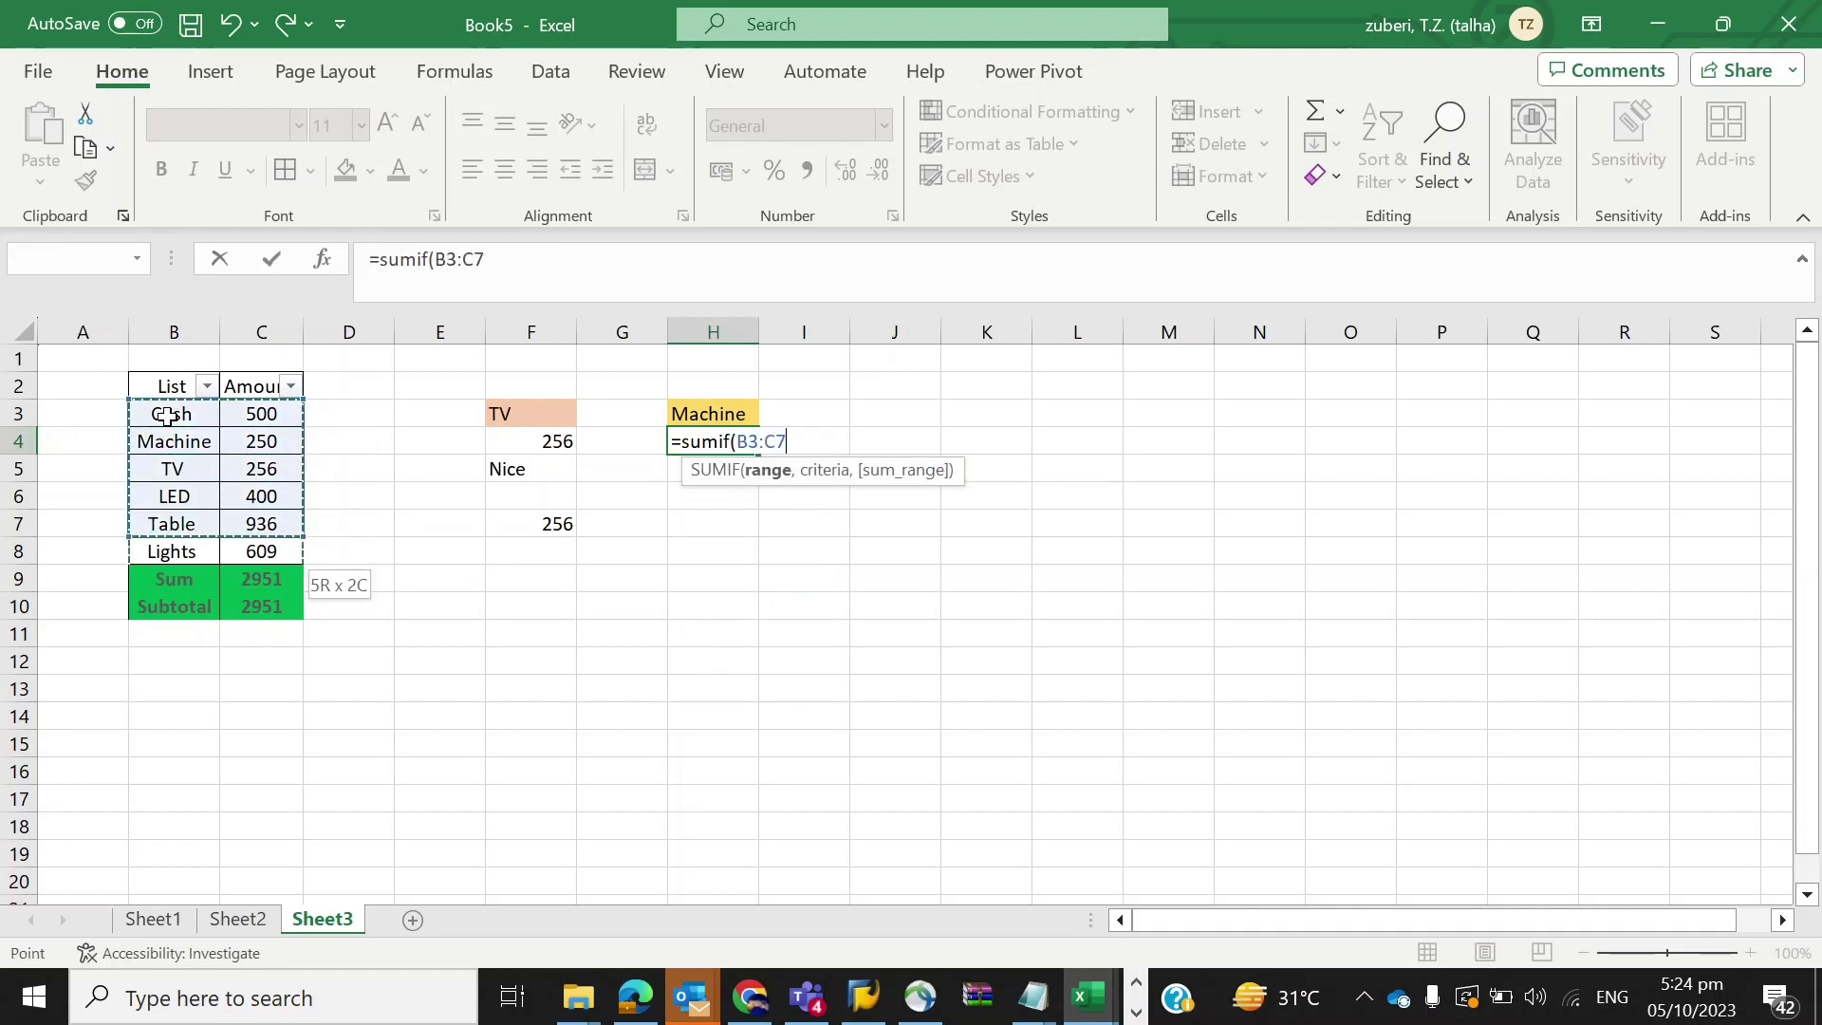
text(,)
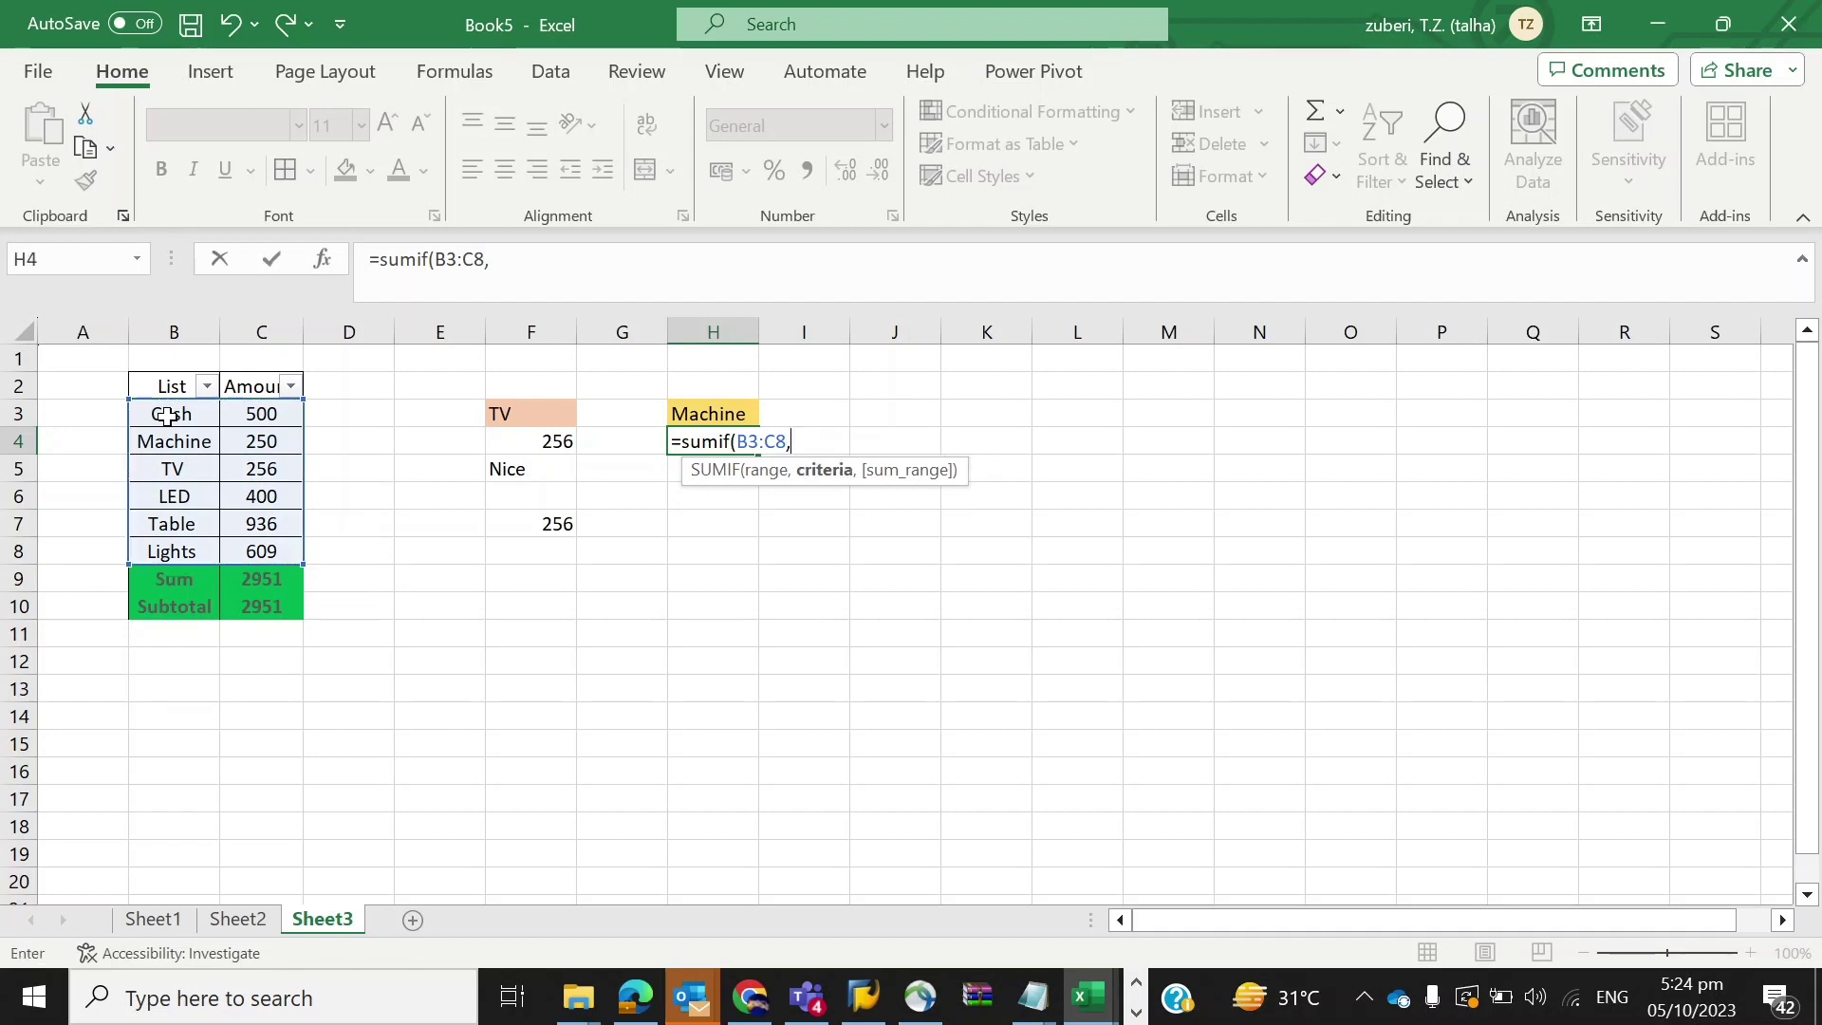
Complete the SUMIF formula in H4 with H3 as the criterion and C3:C8 as the sum range.
click(703, 409)
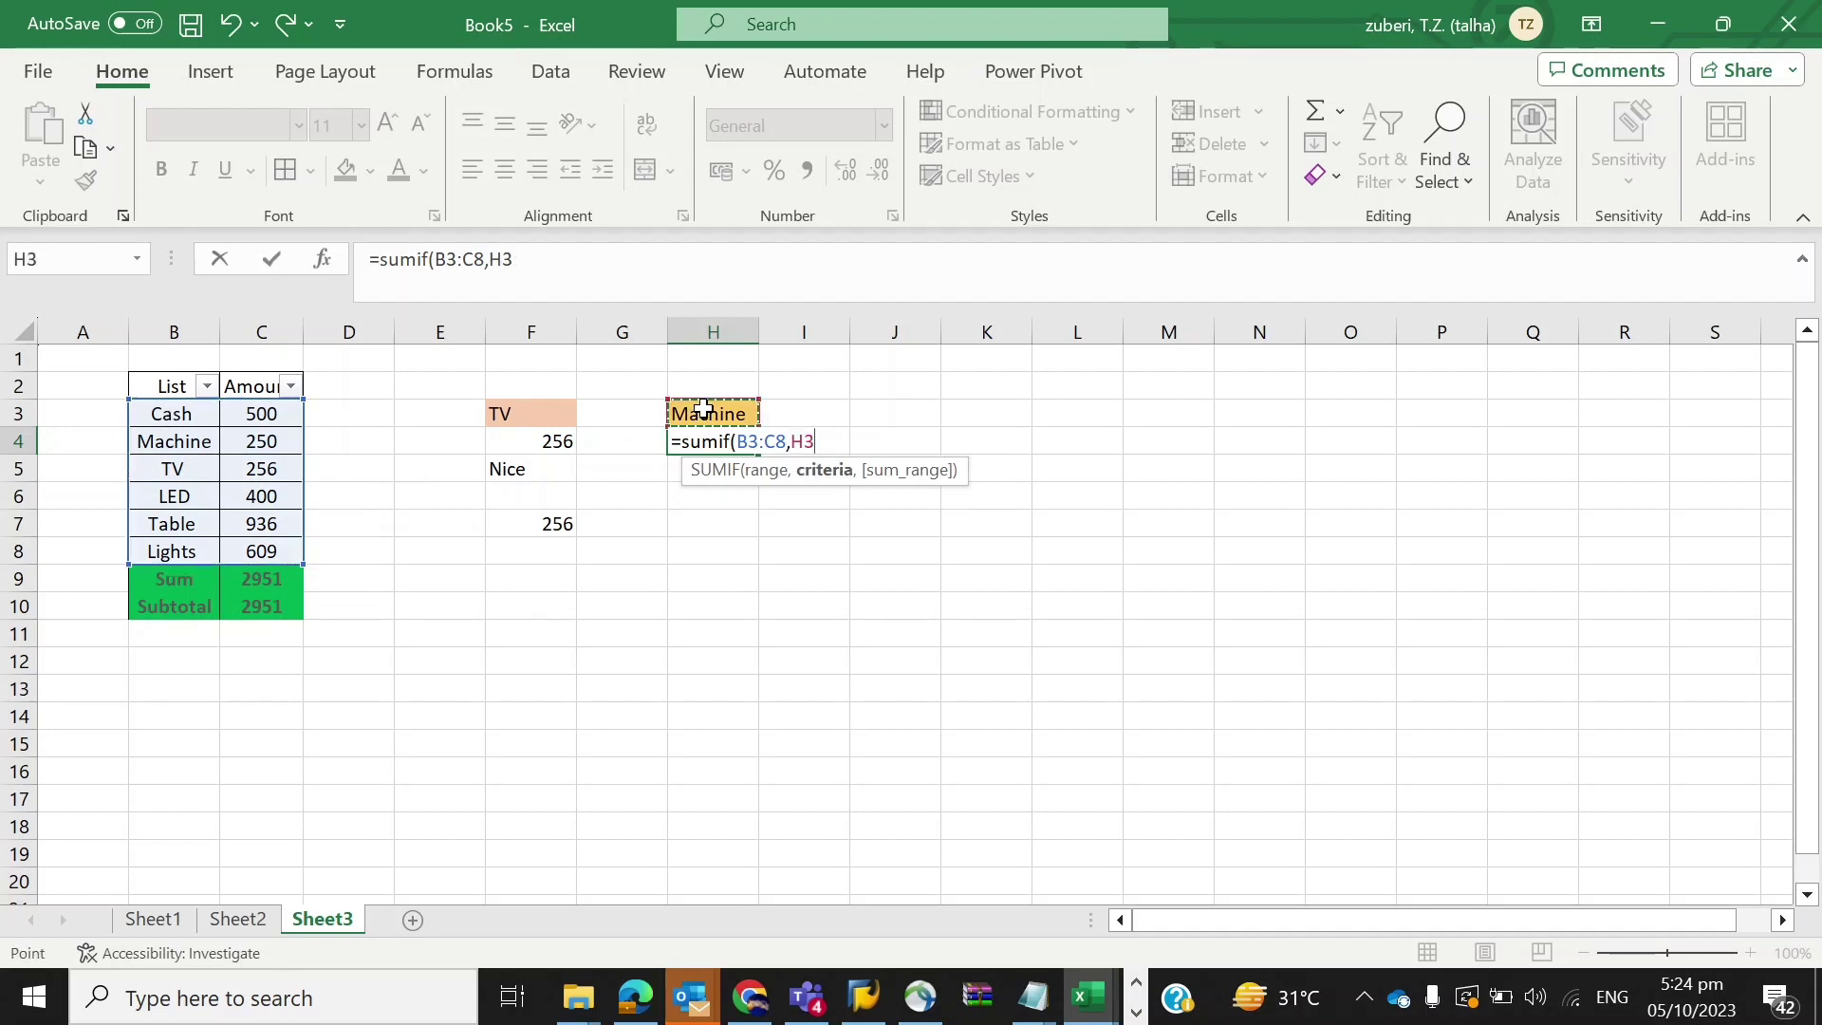
text(,)
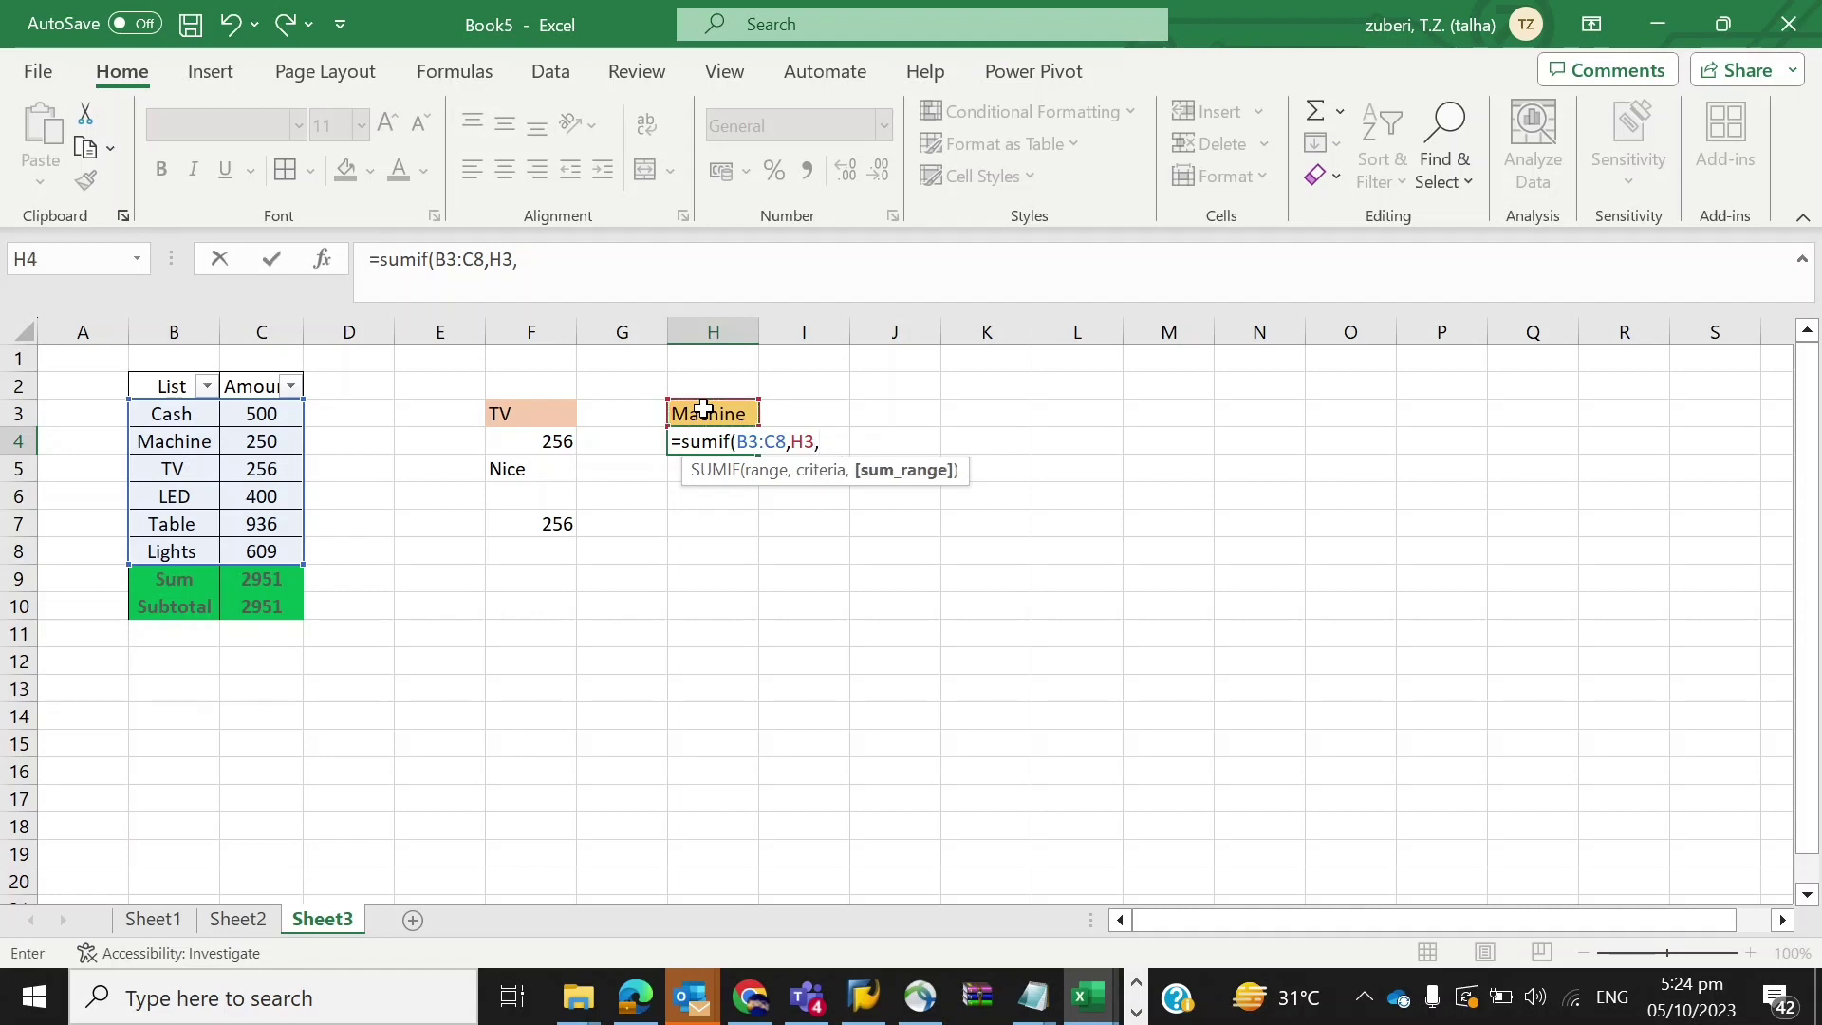
drag(266, 412, 262, 551)
text())
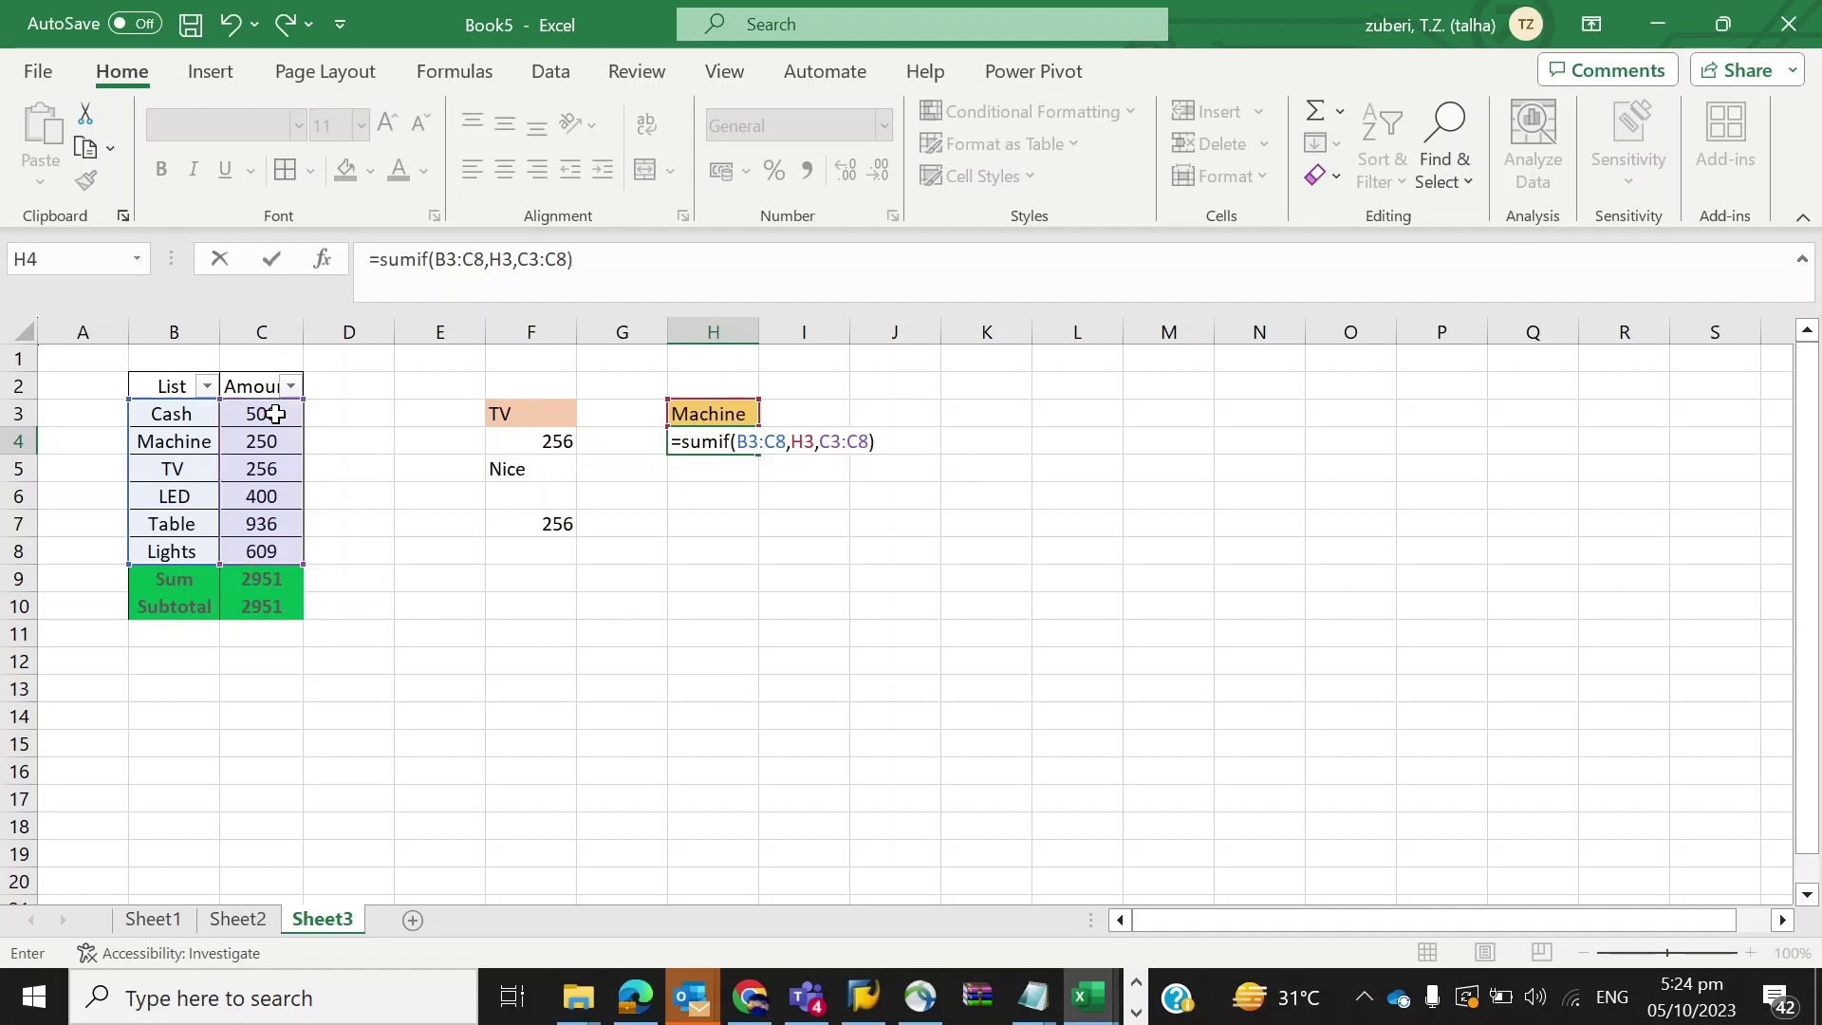
key(Return)
key(Up)
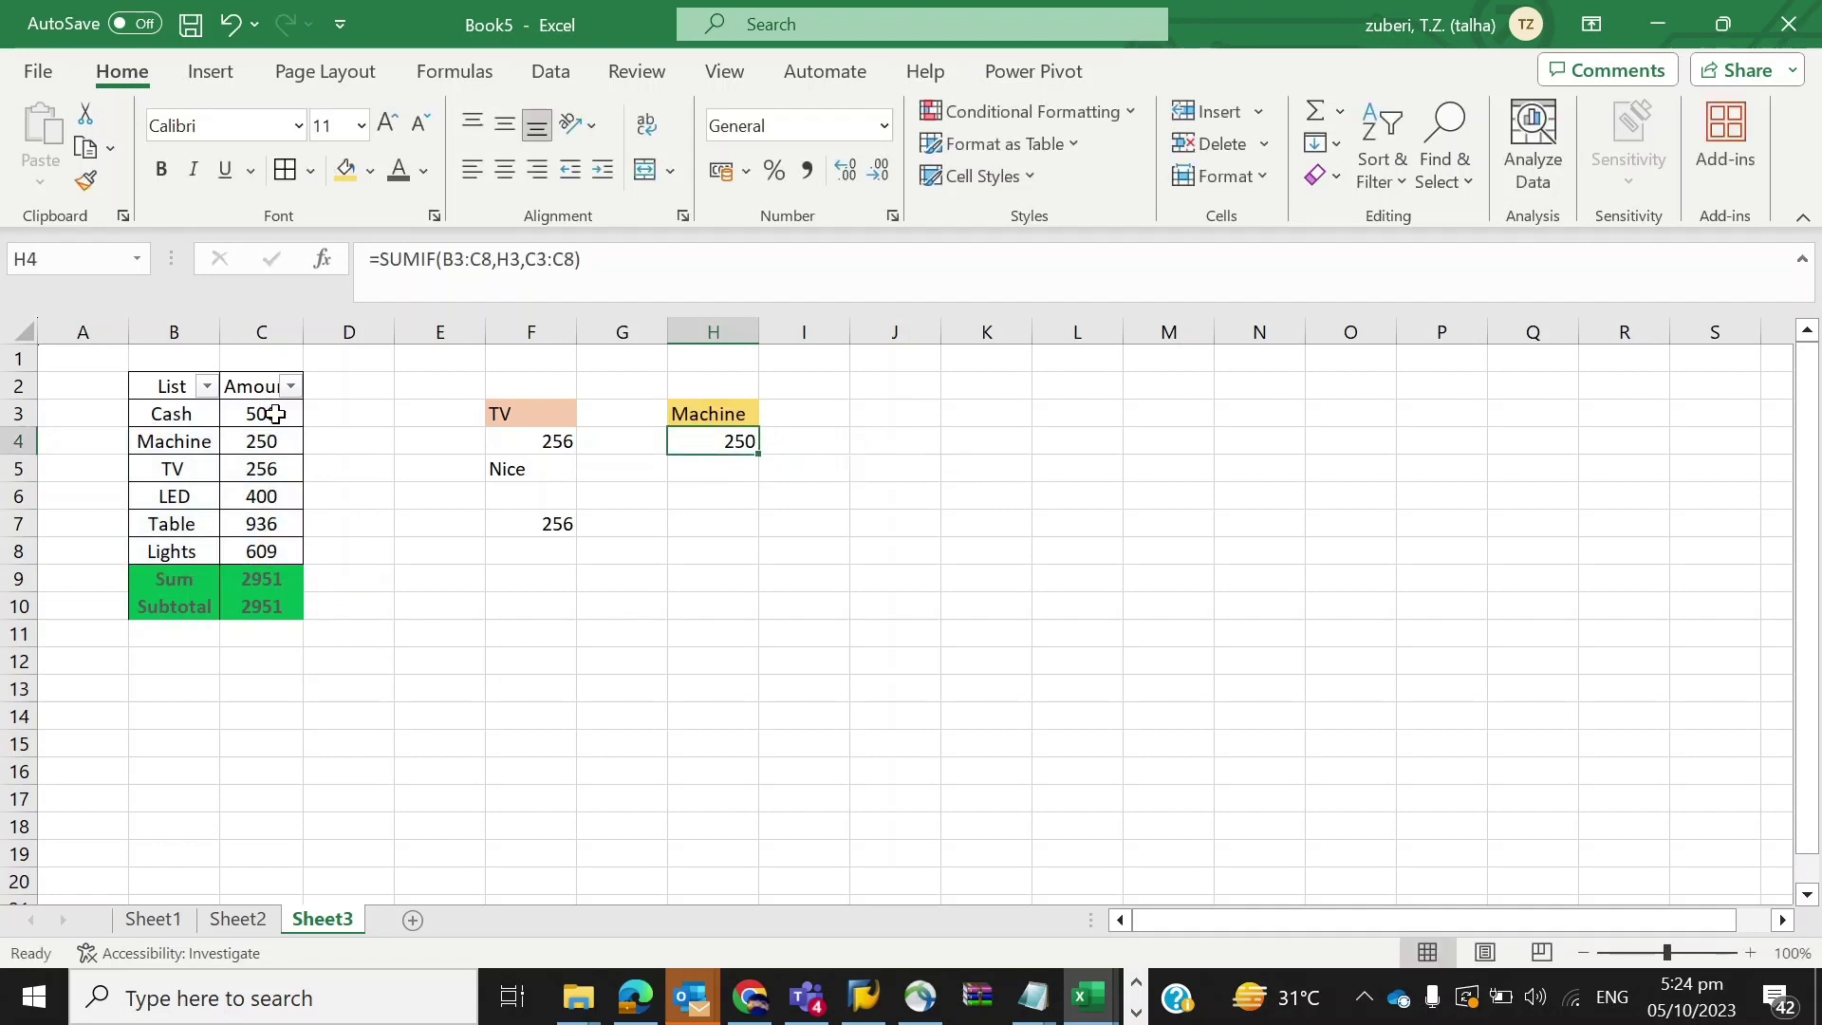
Test the SUMIF formula by choosing TV, LED, Table, Lights and finally Cash from the H3 drop-down list.
click(723, 414)
click(771, 414)
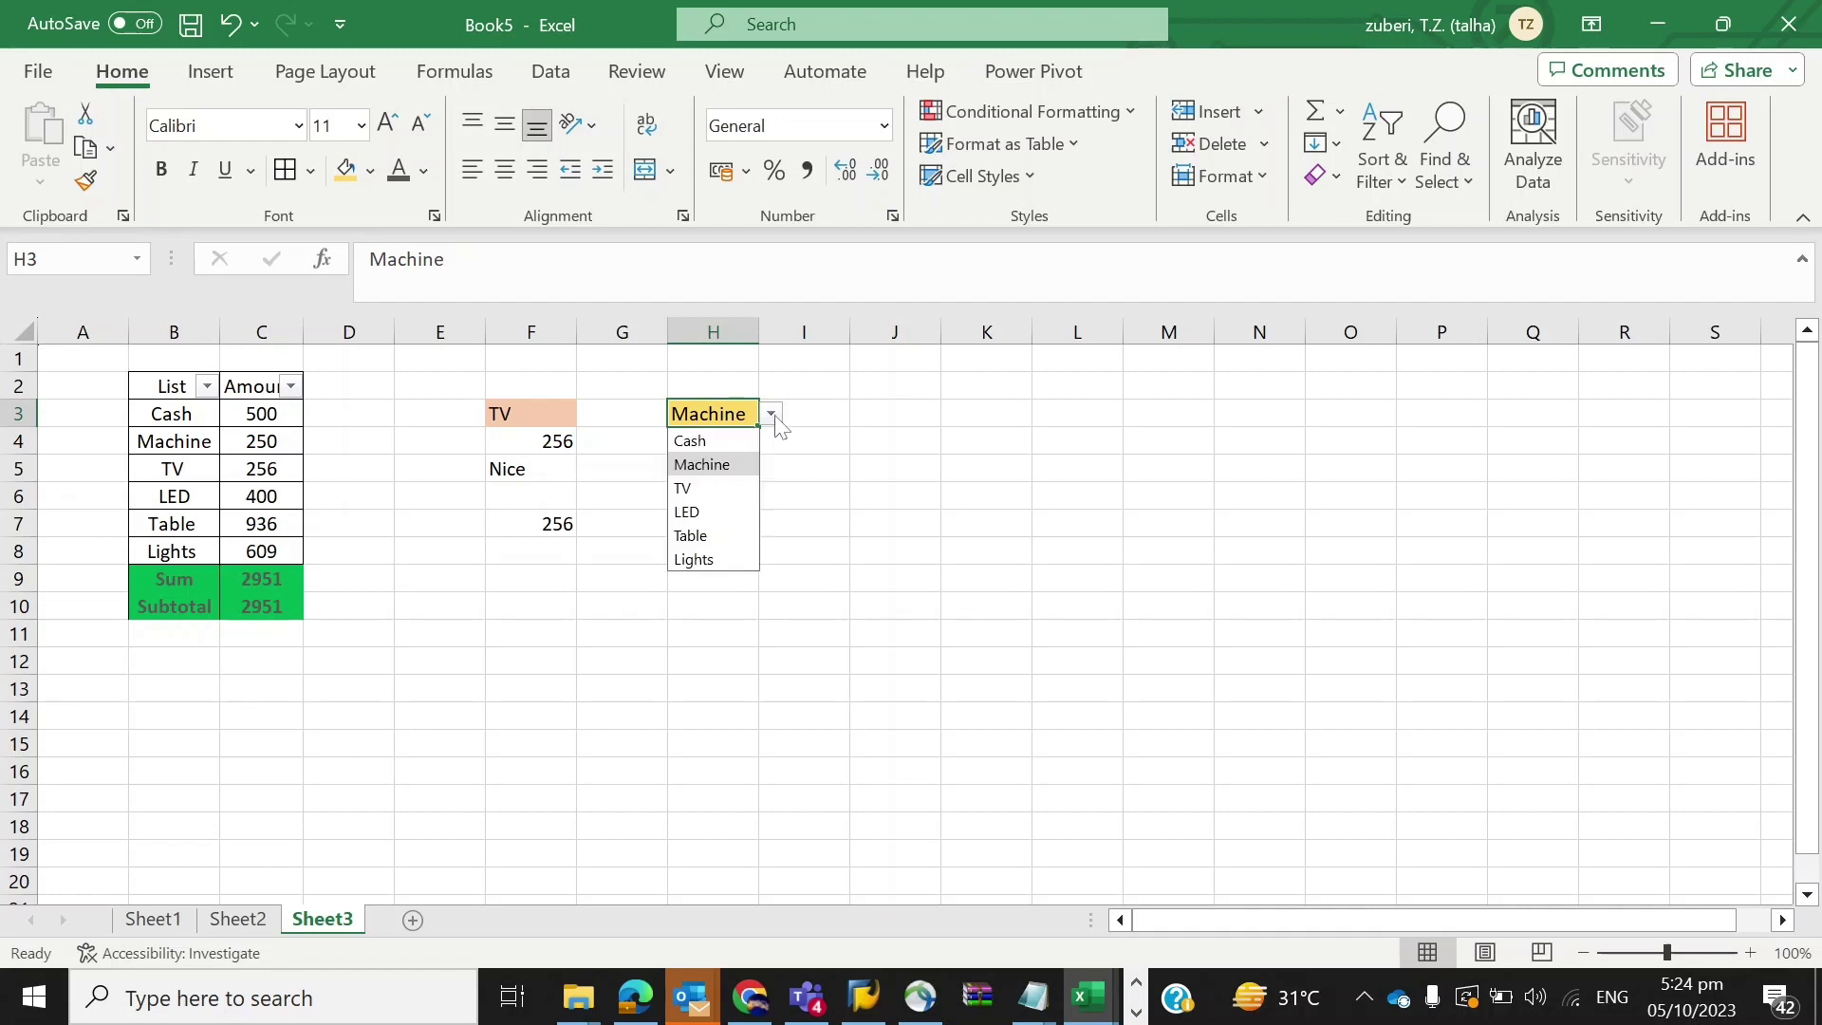
click(688, 490)
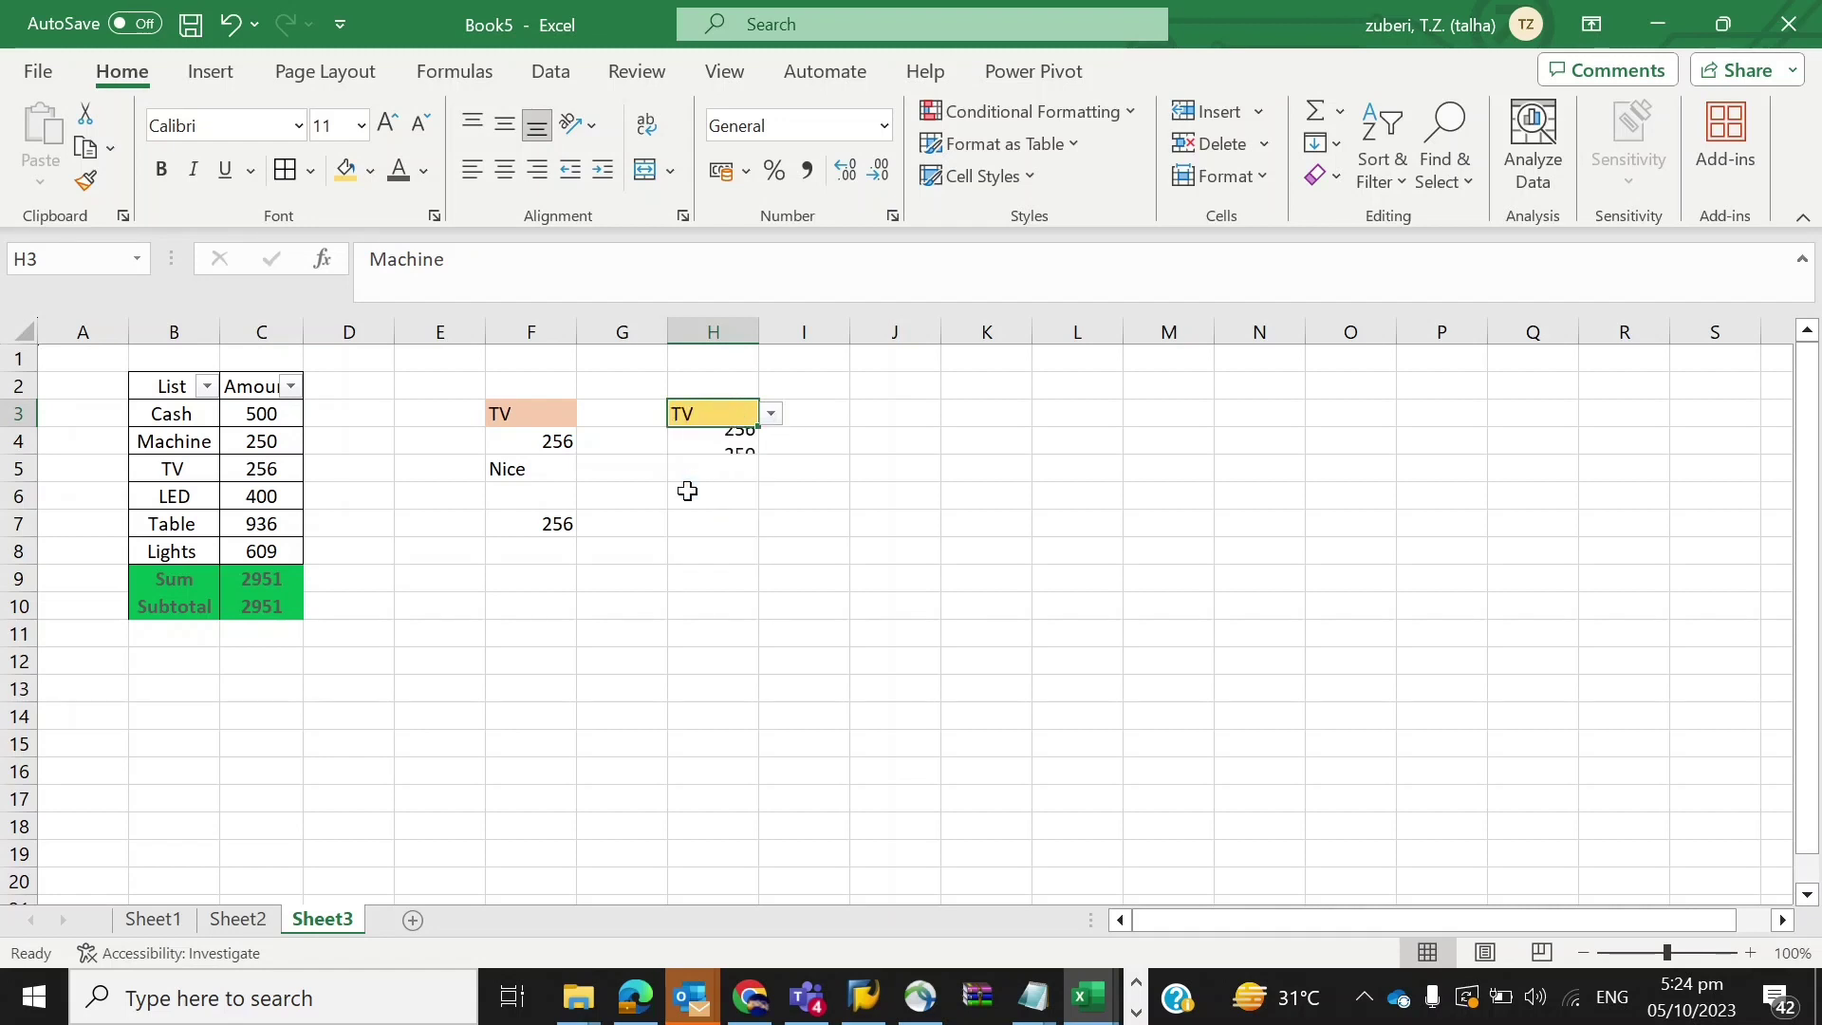
click(771, 415)
click(715, 508)
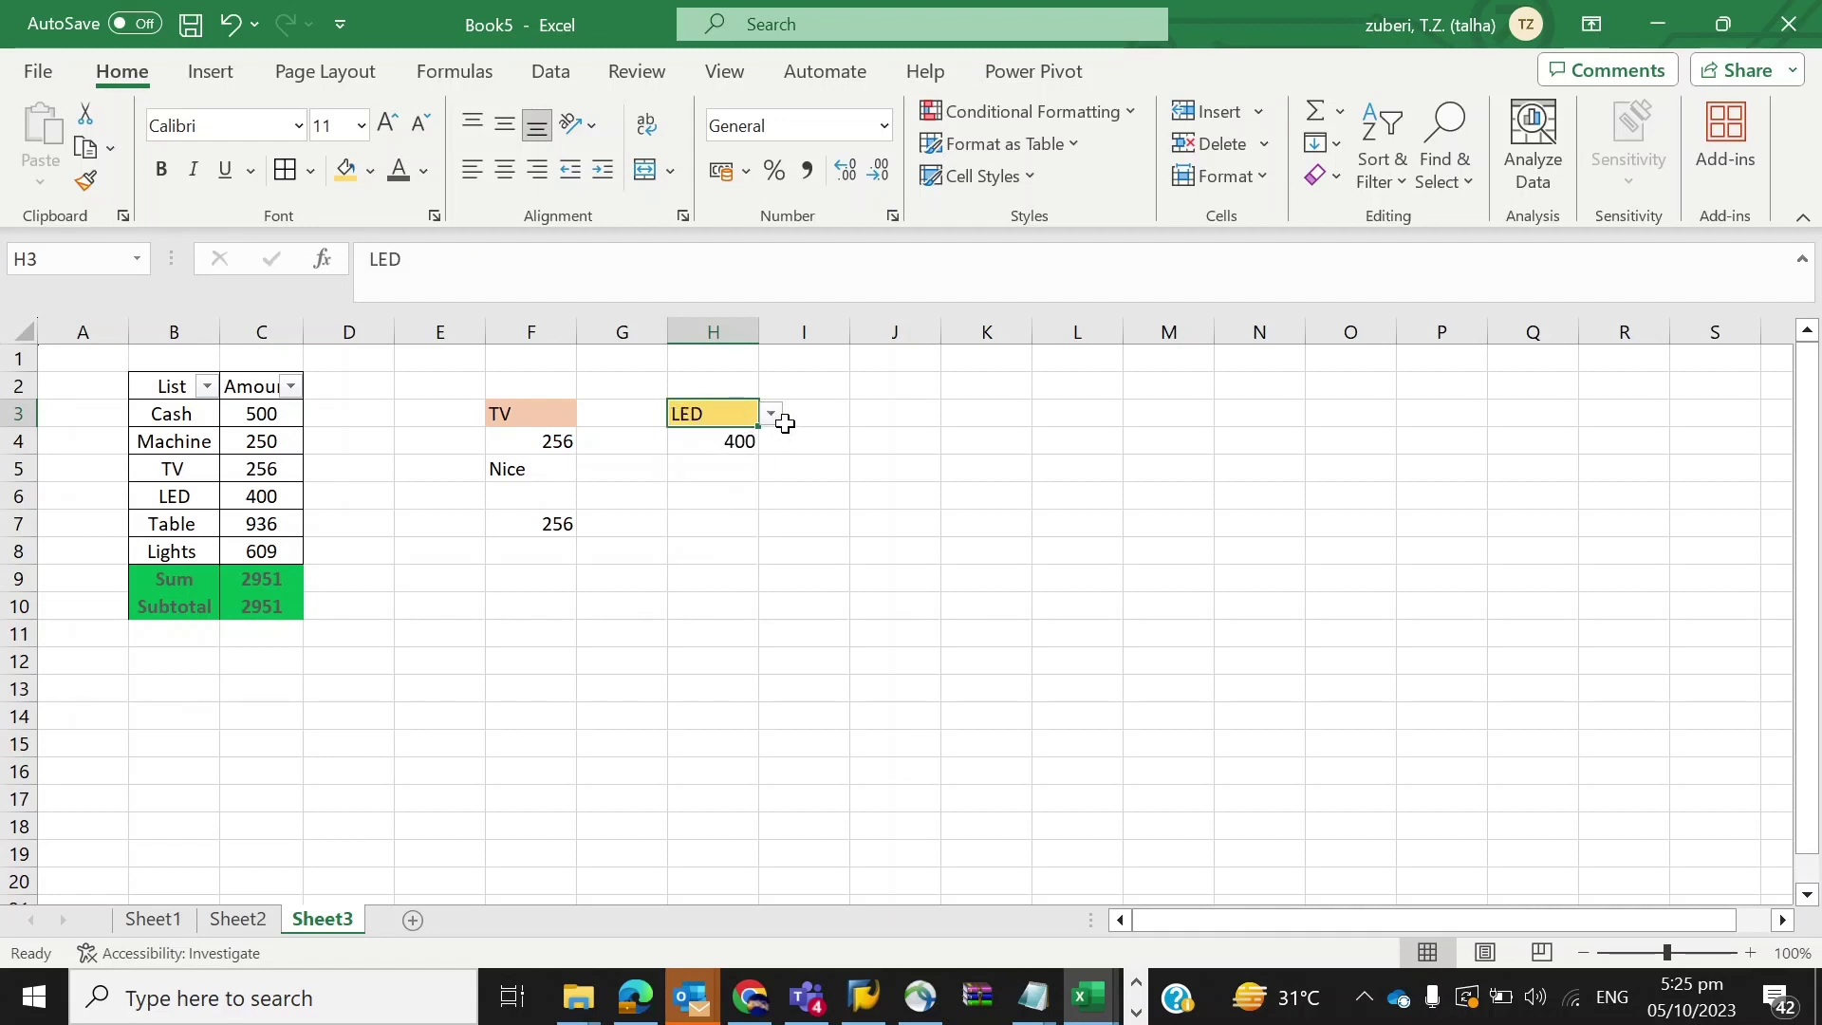
click(772, 414)
click(703, 534)
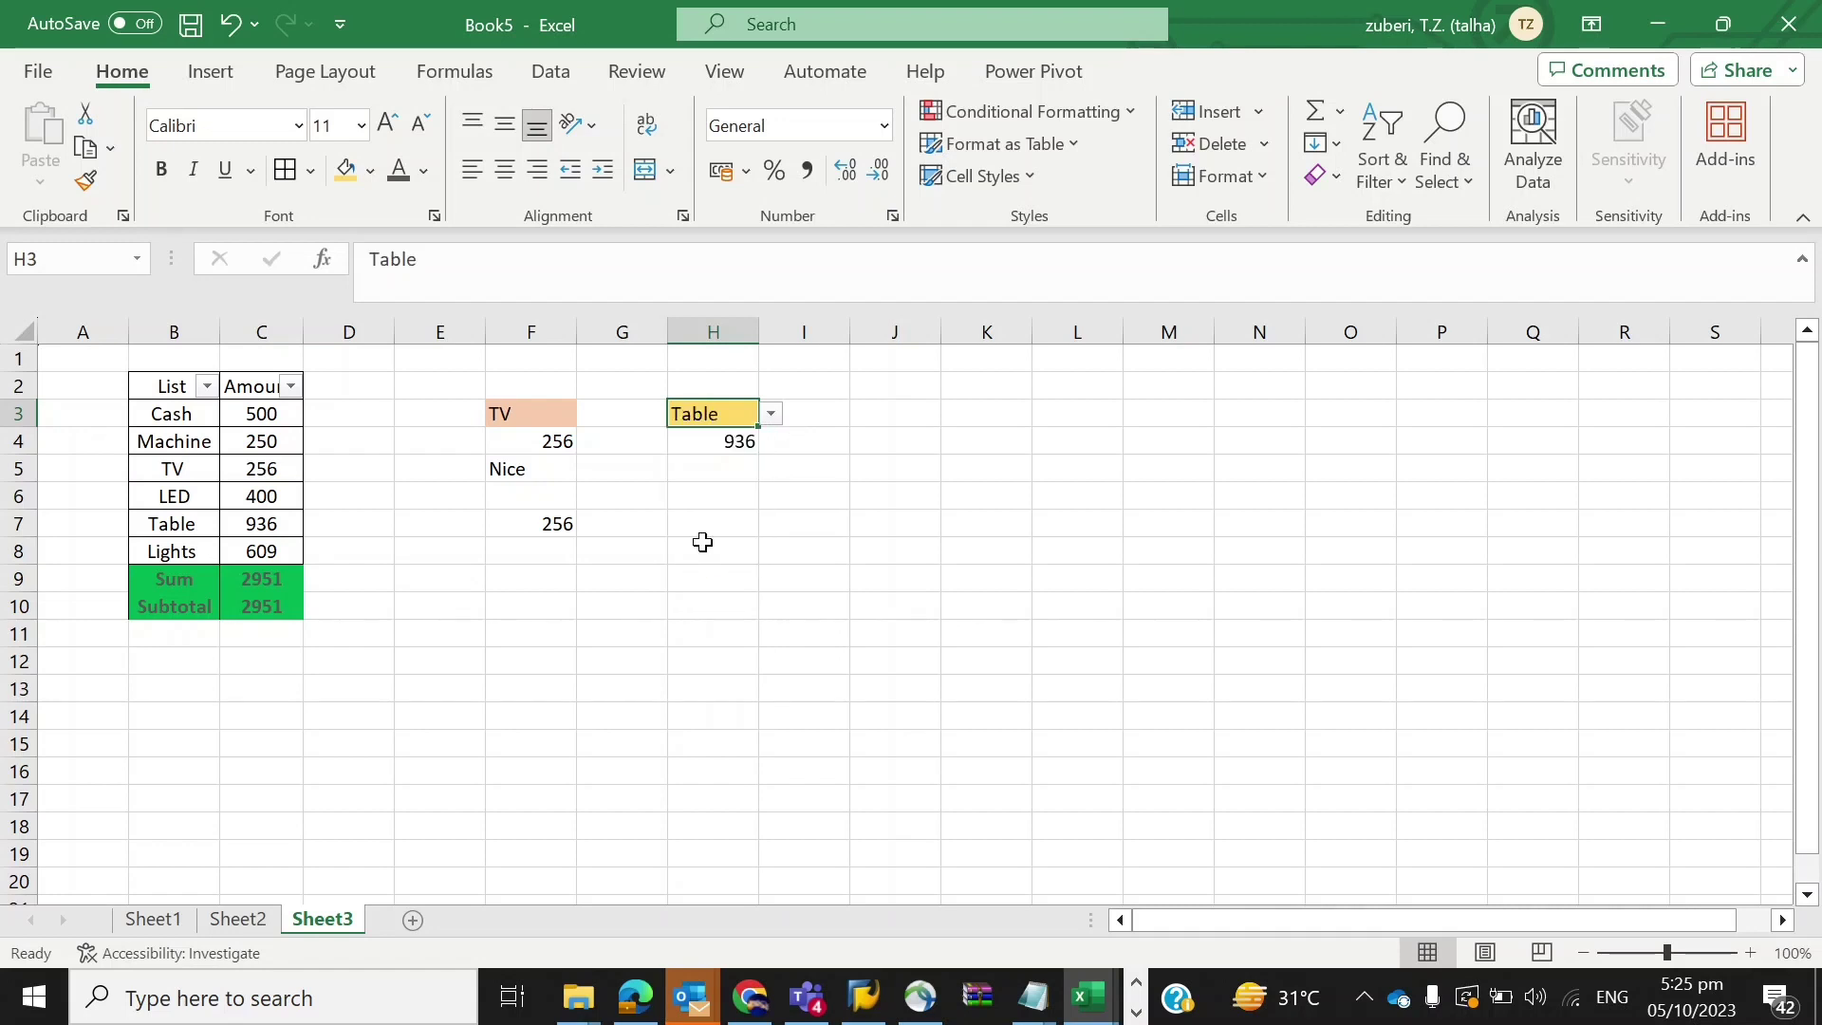
click(772, 417)
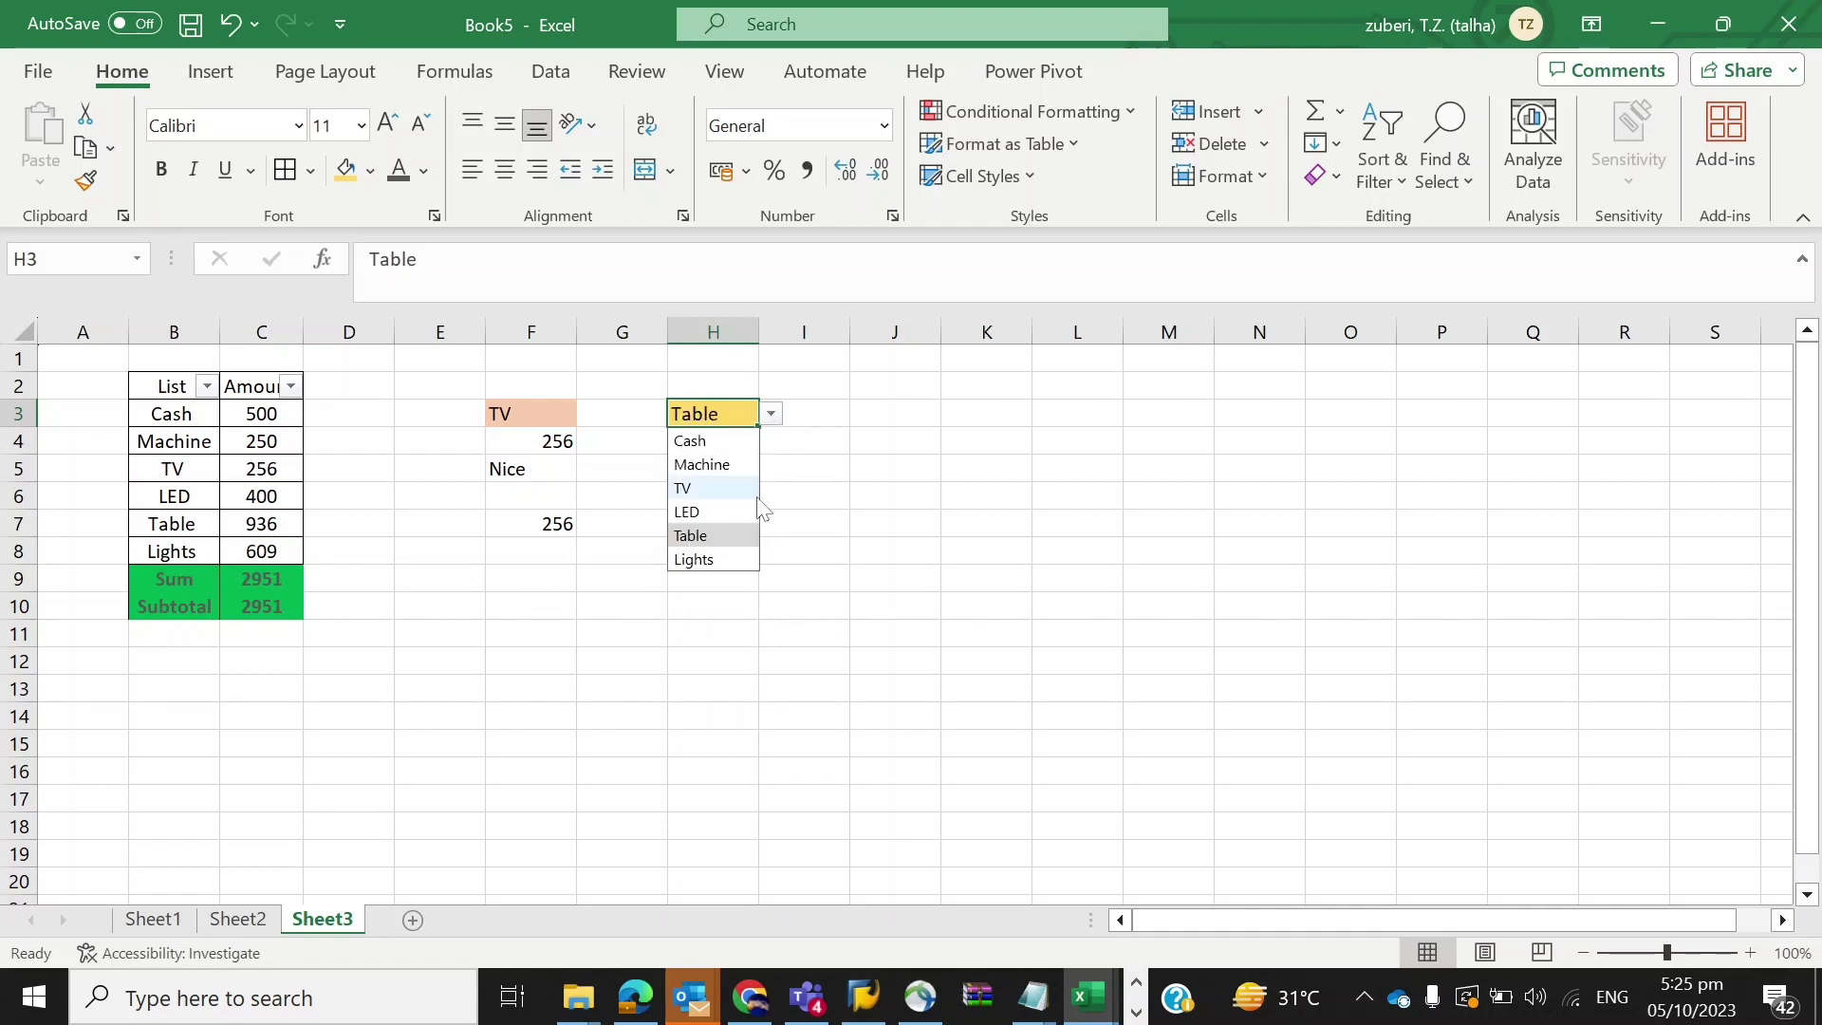
click(724, 562)
click(771, 415)
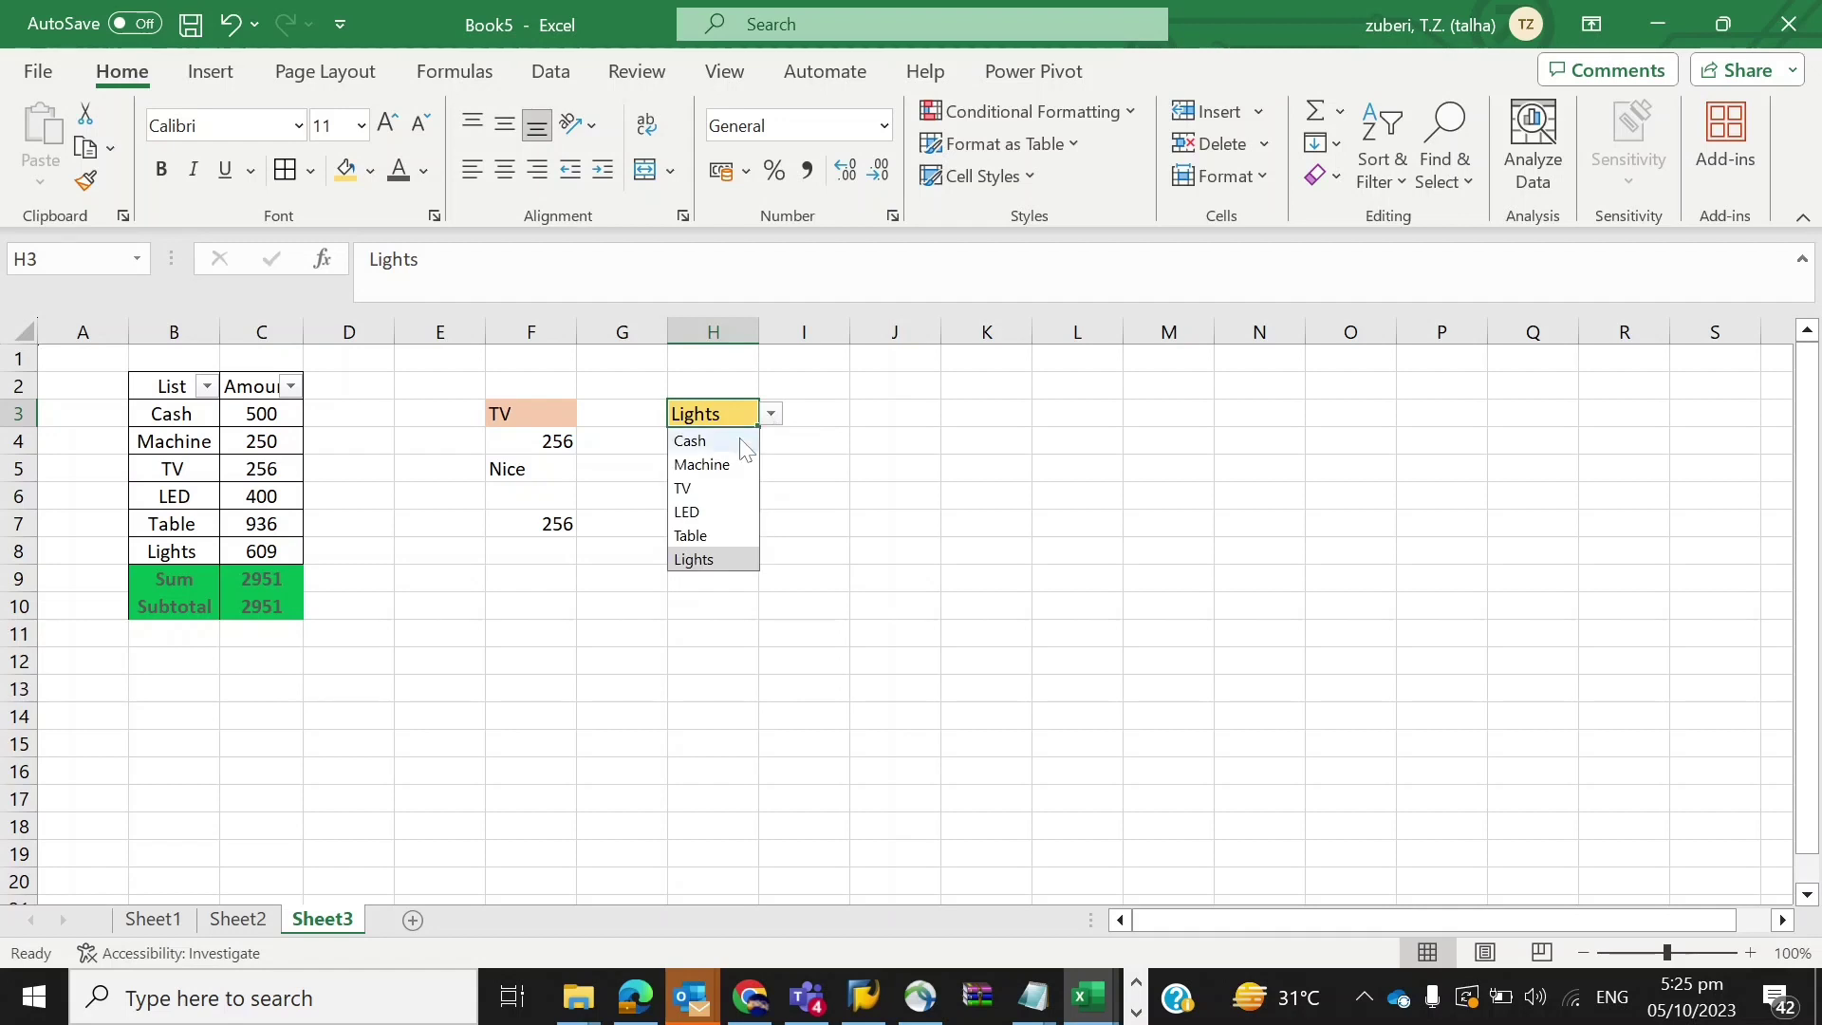
click(727, 435)
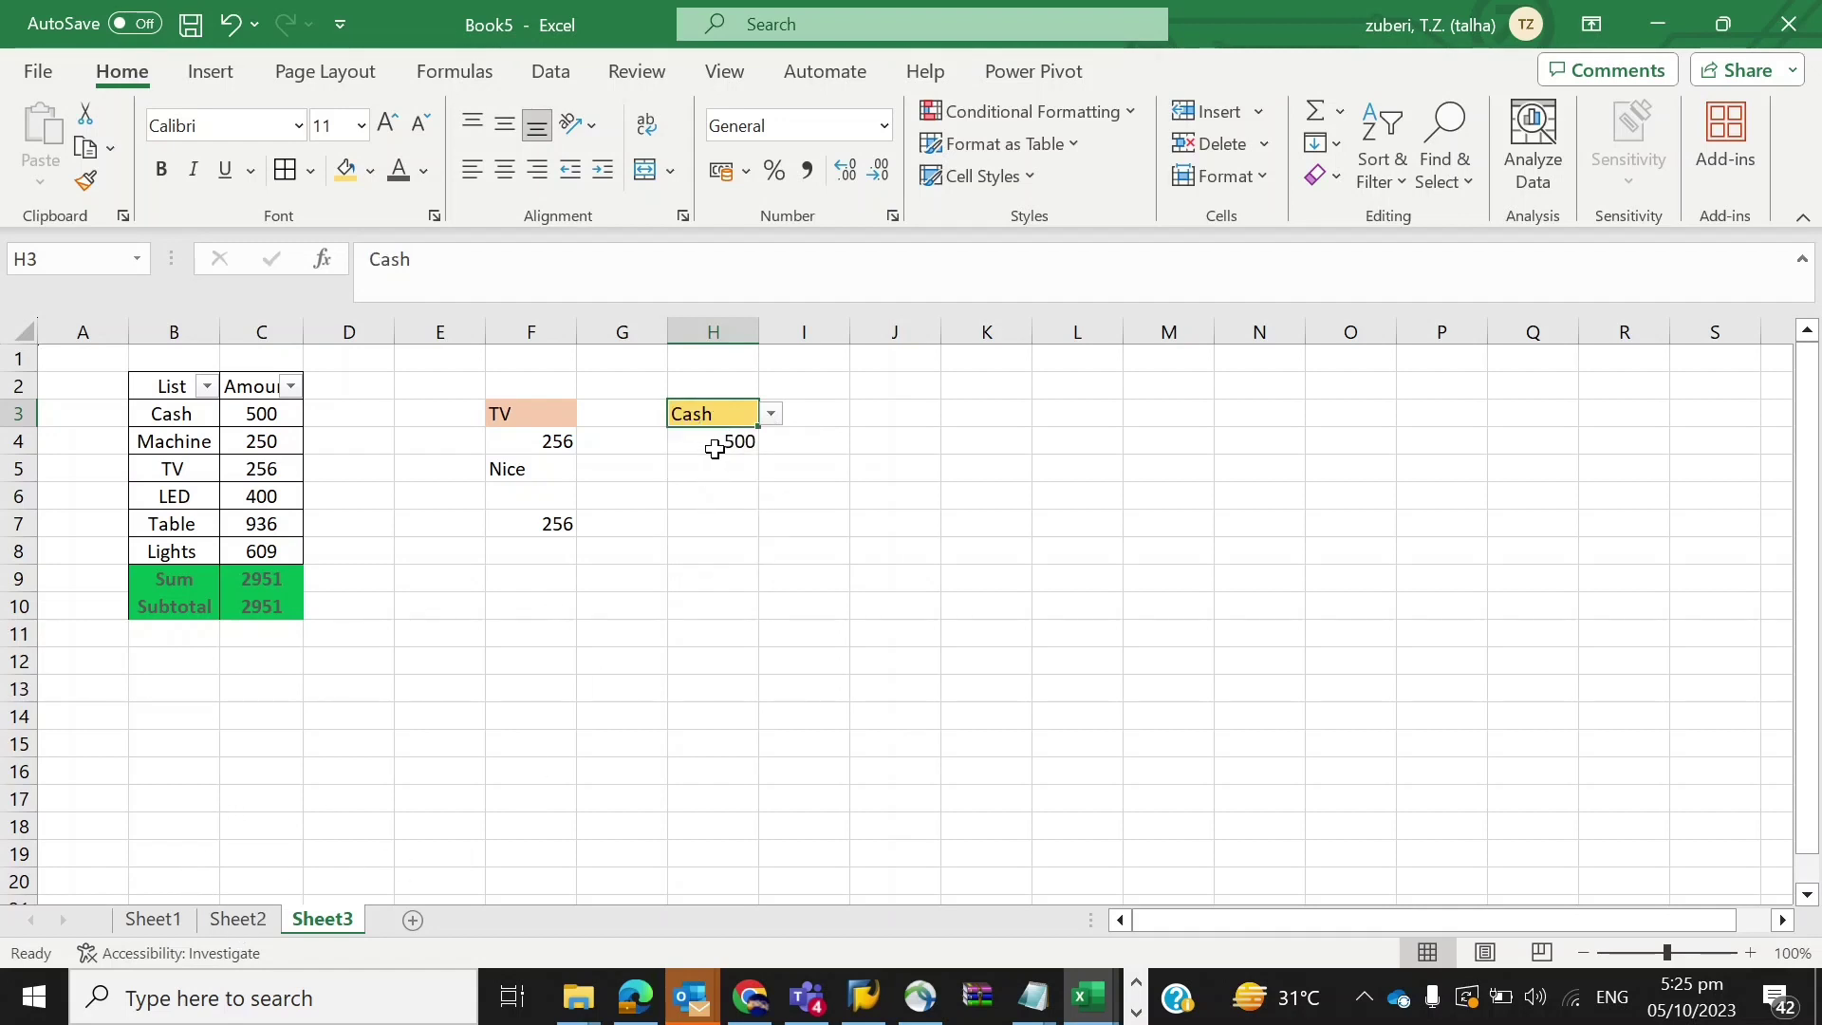
click(716, 450)
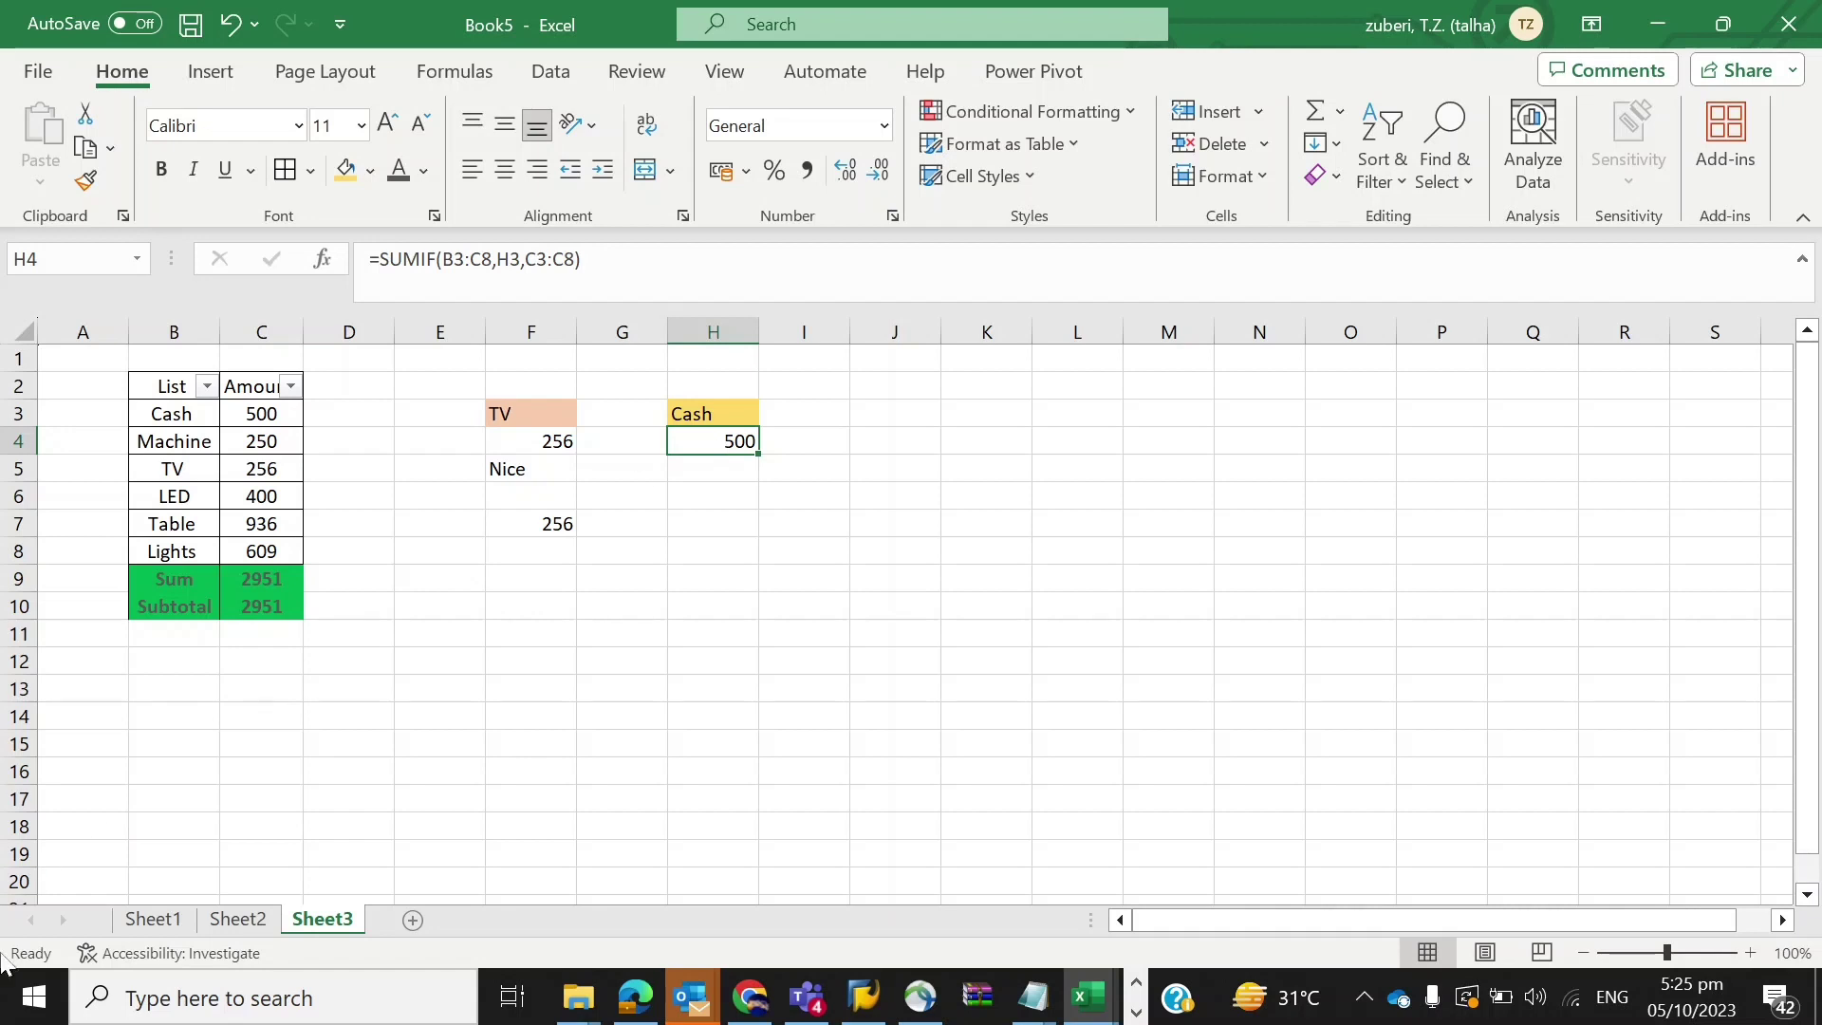
Check the Average entry in the formula list on Sheet2 and return to Sheet3.
click(252, 925)
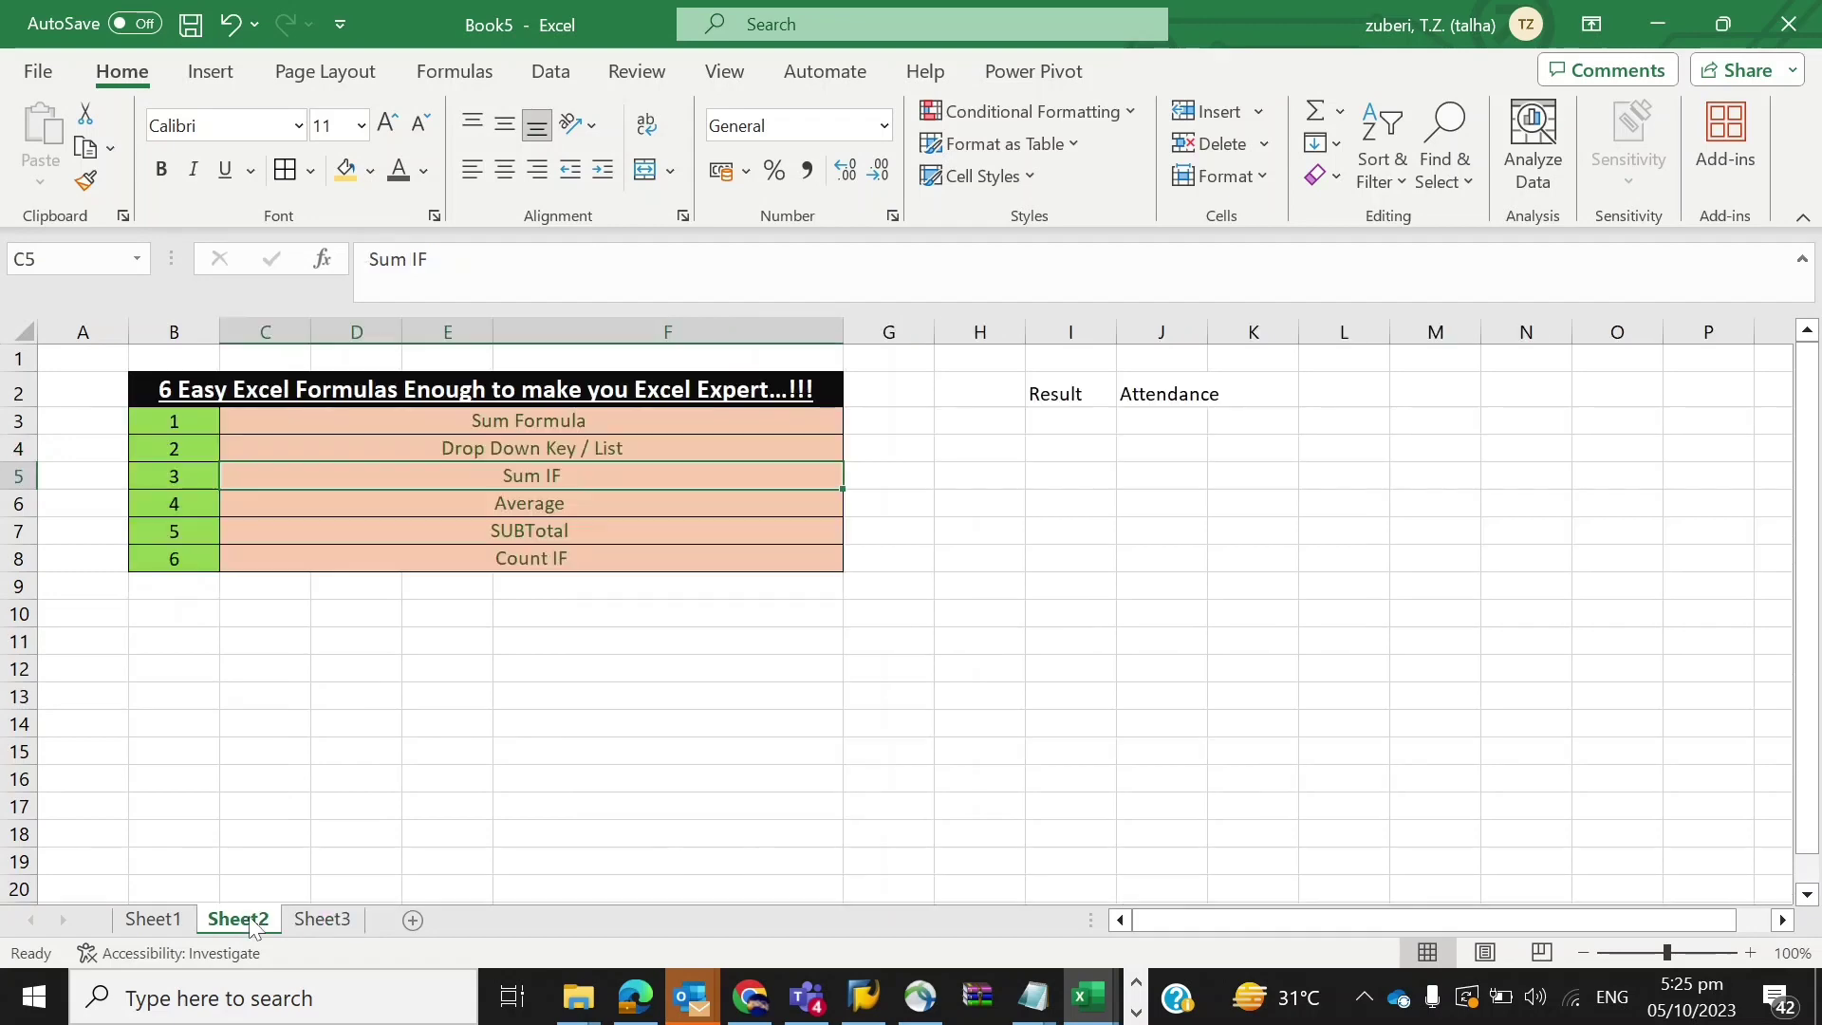
click(564, 508)
click(318, 923)
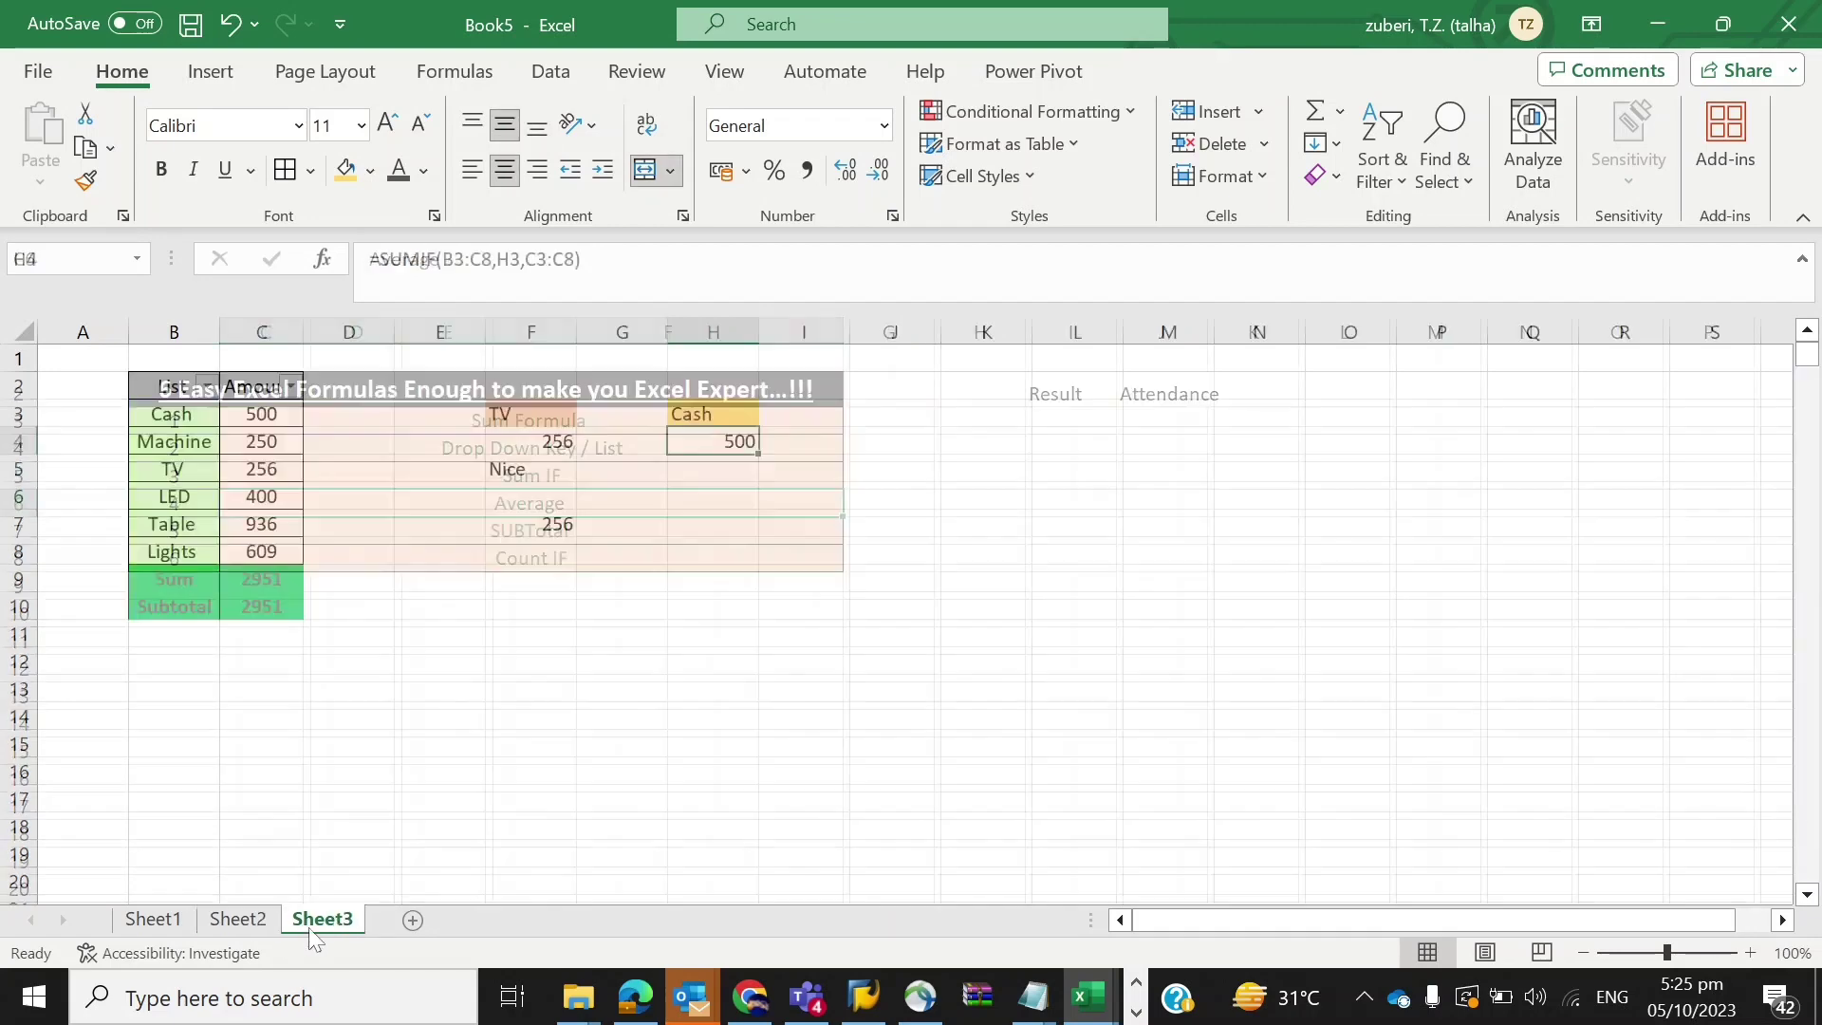
Enter an AVERAGE formula in C12 for the item amounts in C3:C8.
click(271, 657)
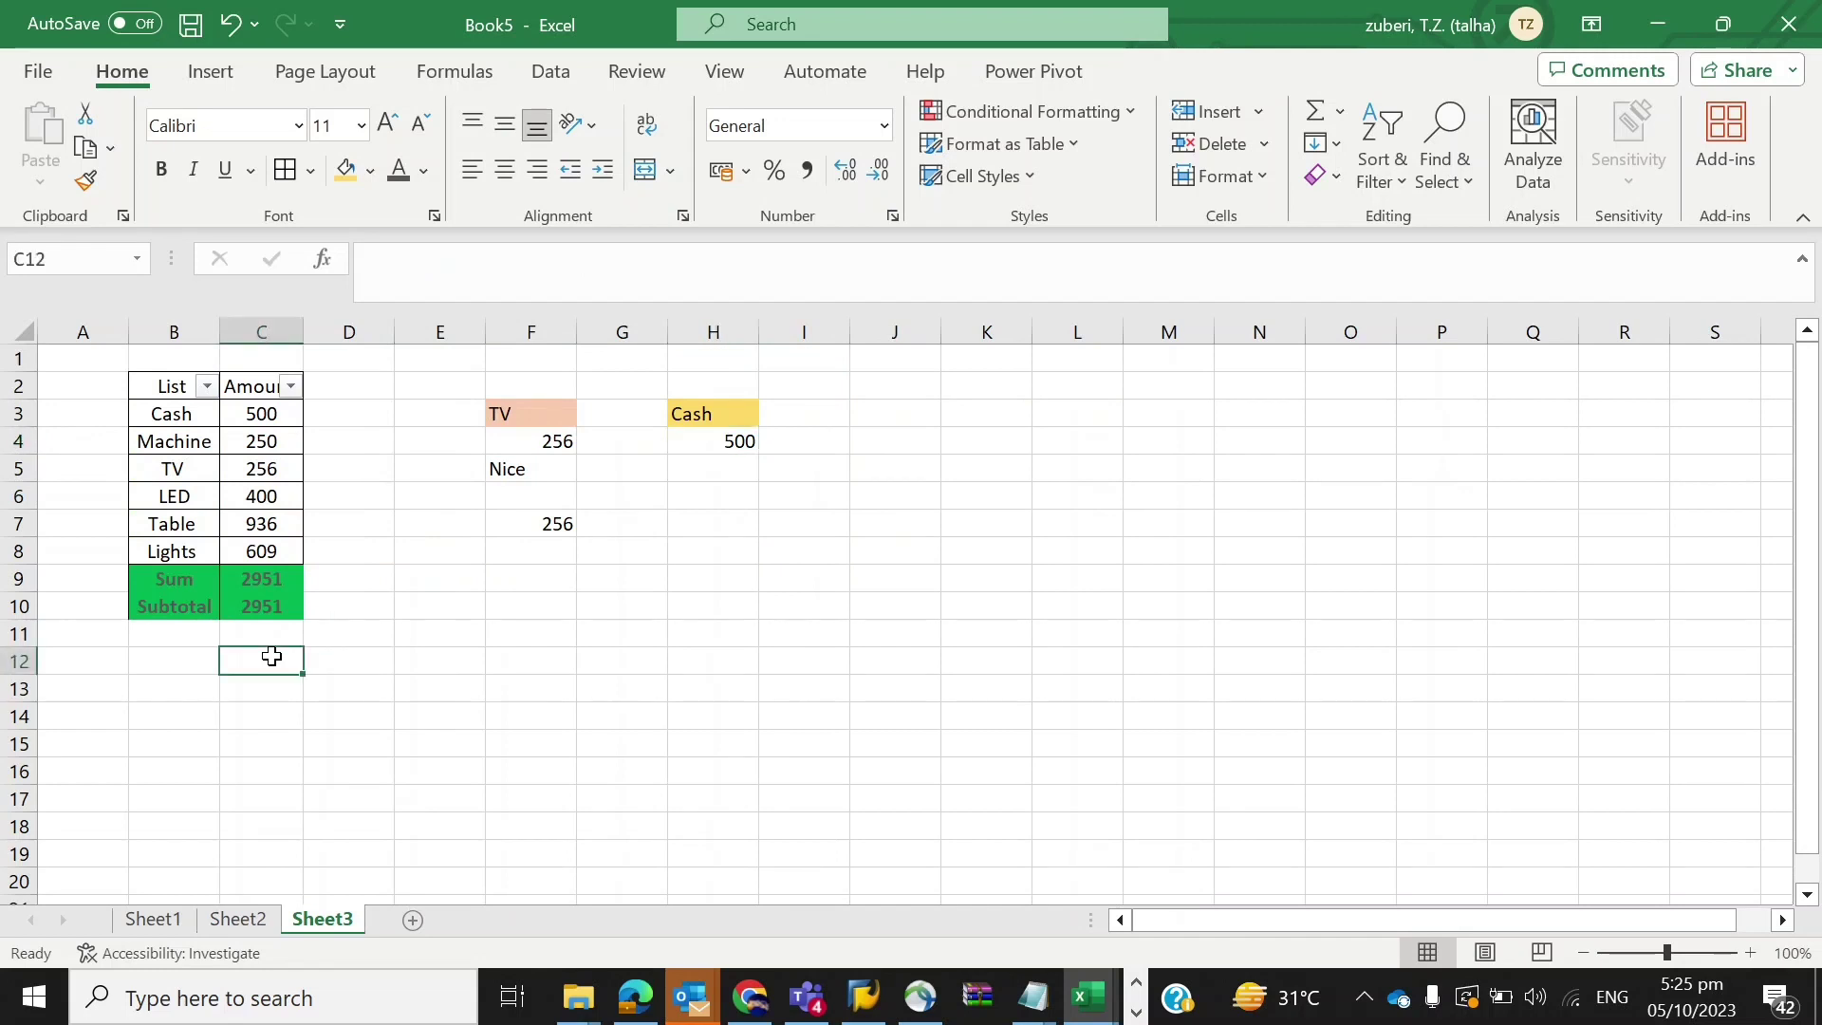
text(=ave)
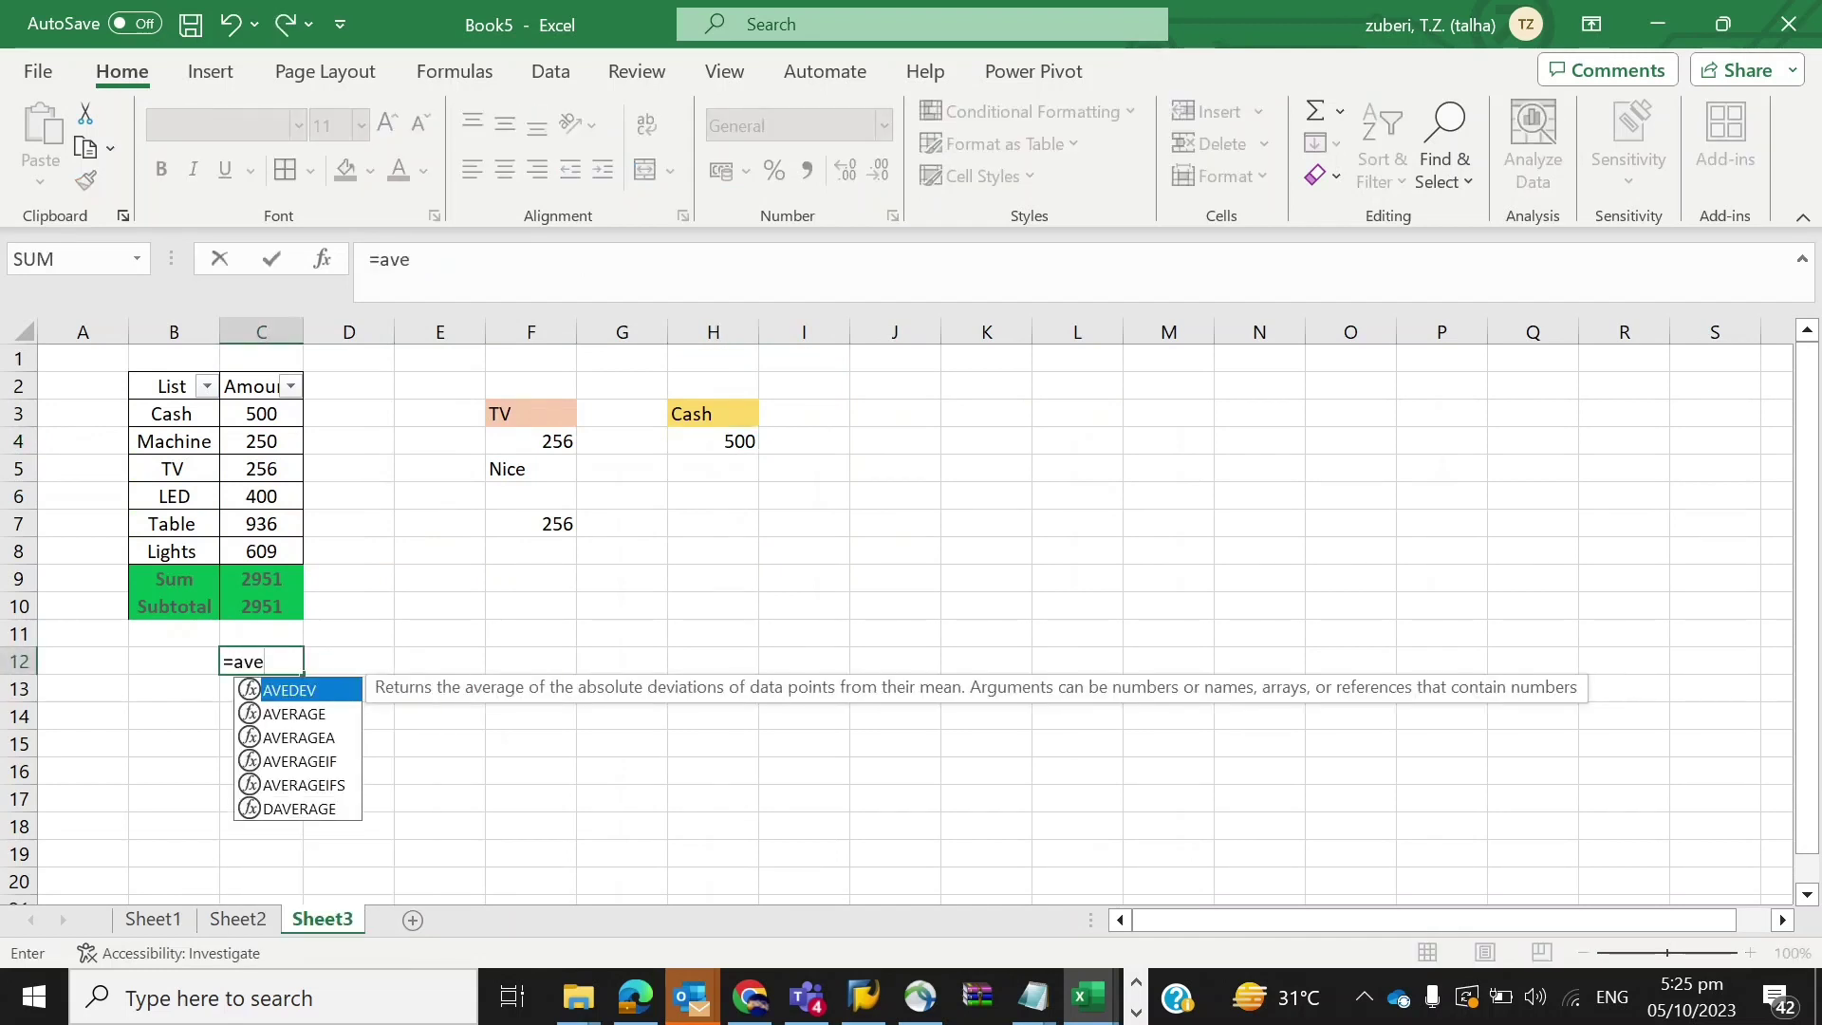
key(Down)
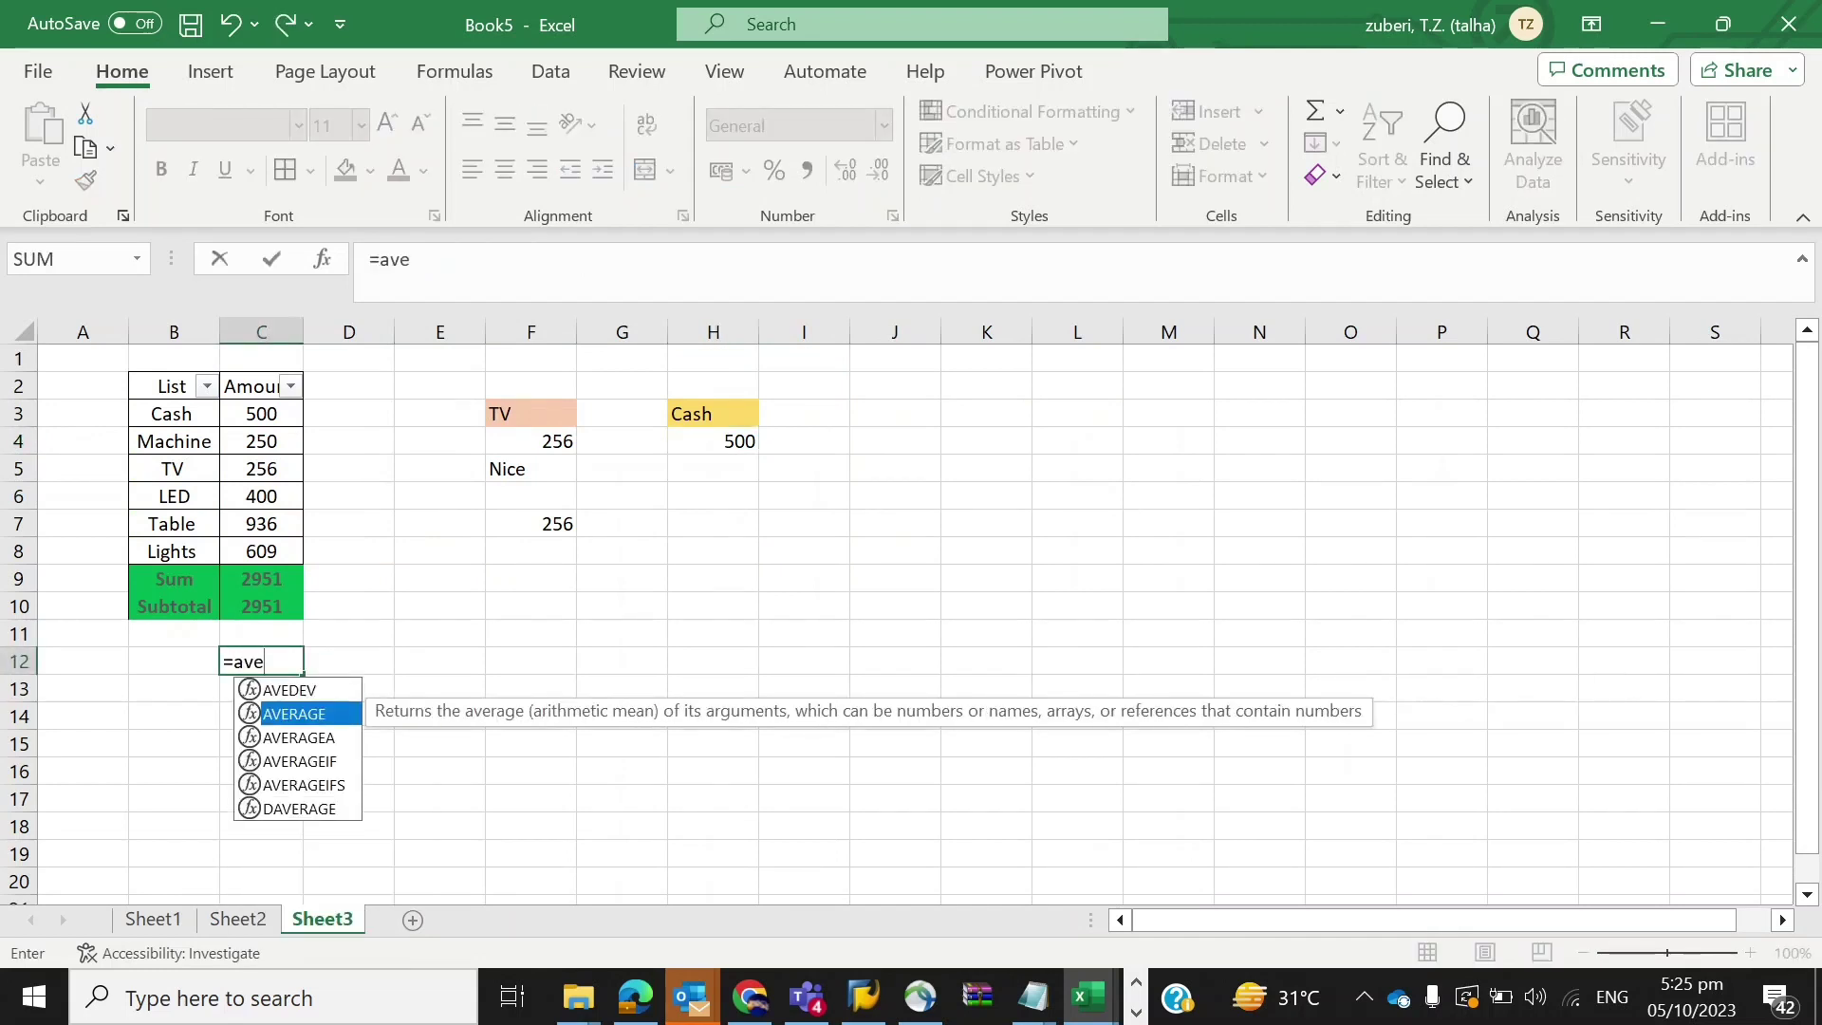
text(rage)
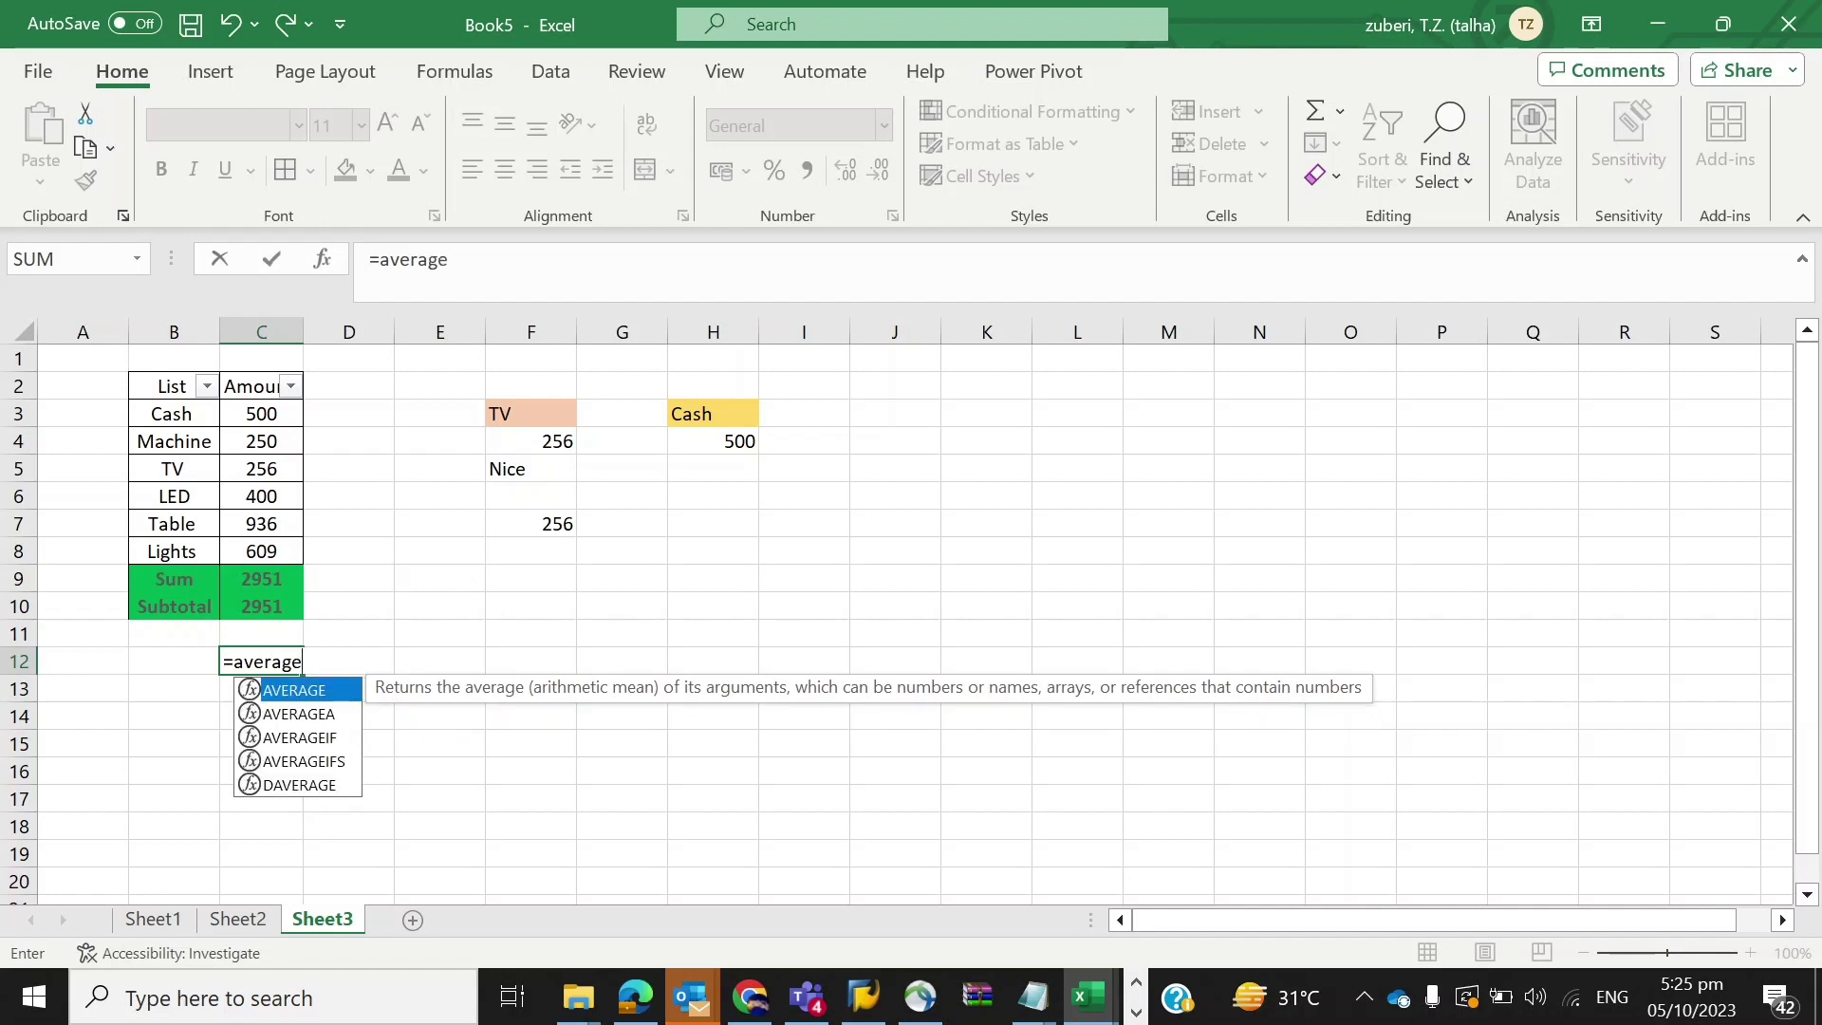
text(()
key(Up)
key(Up)
key(Up)
key(Up)
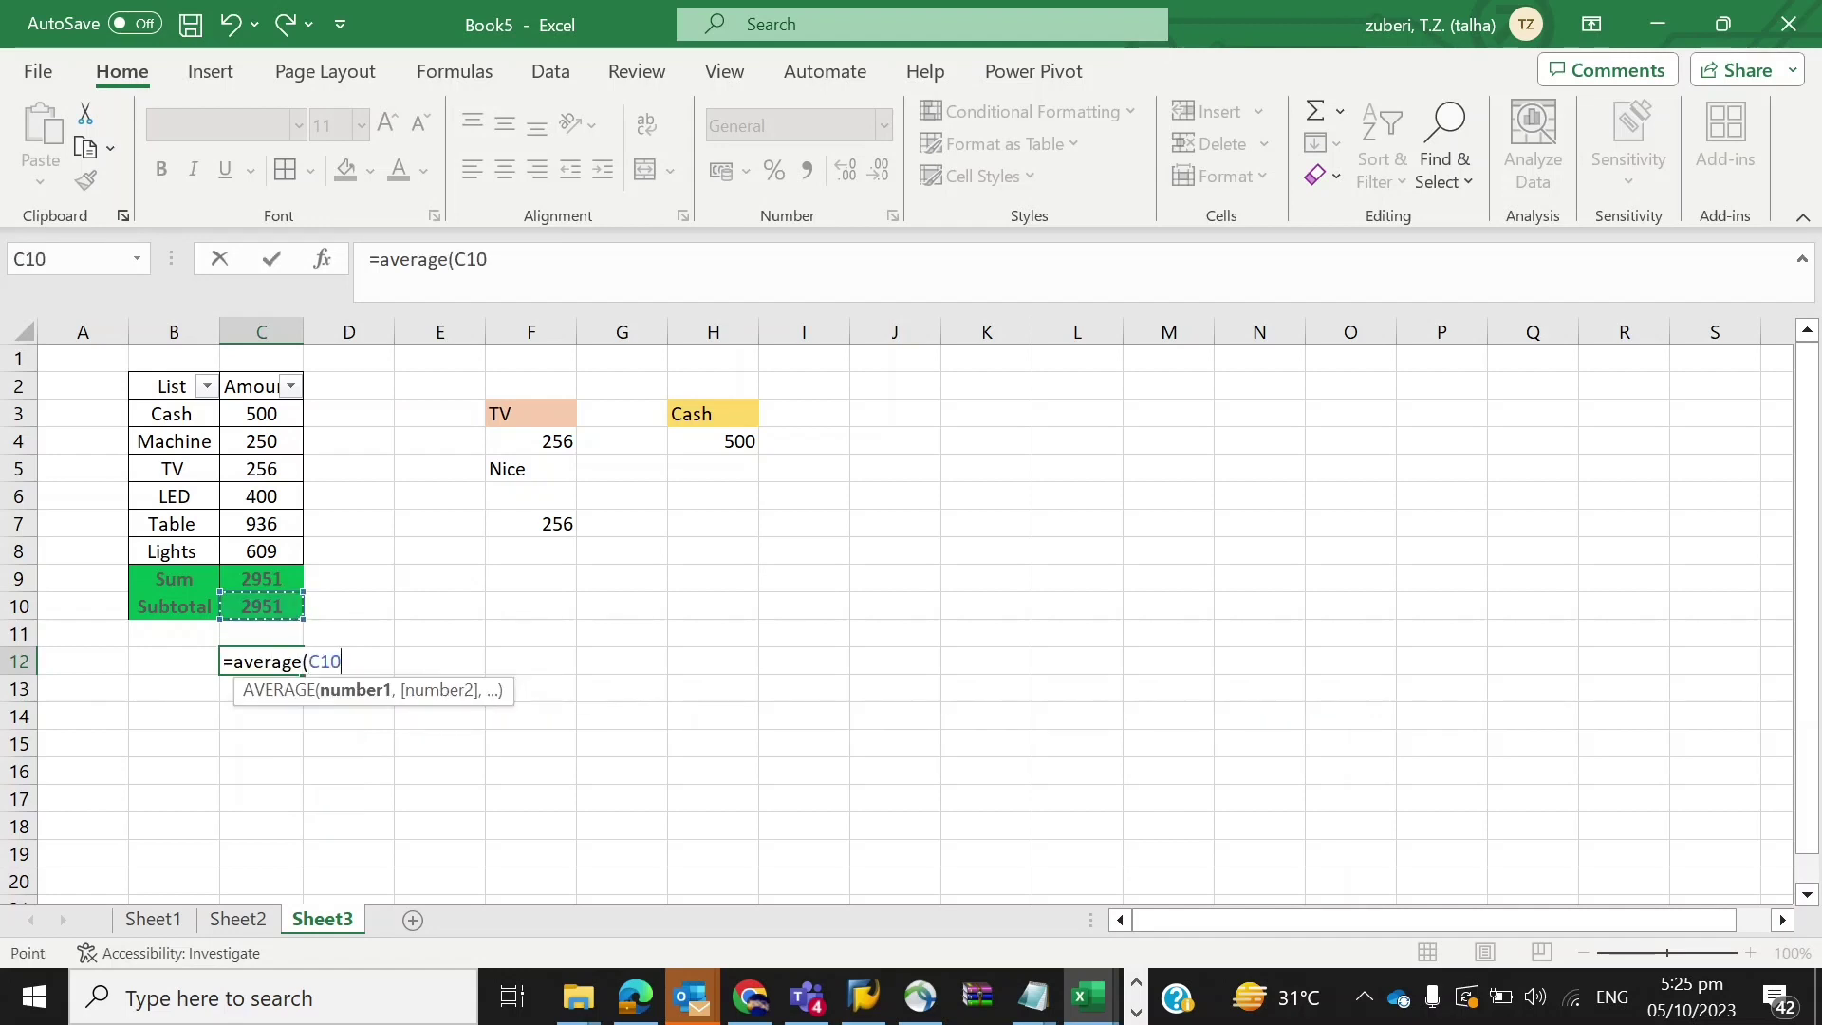
key(shift+Up)
drag(261, 441, 261, 415)
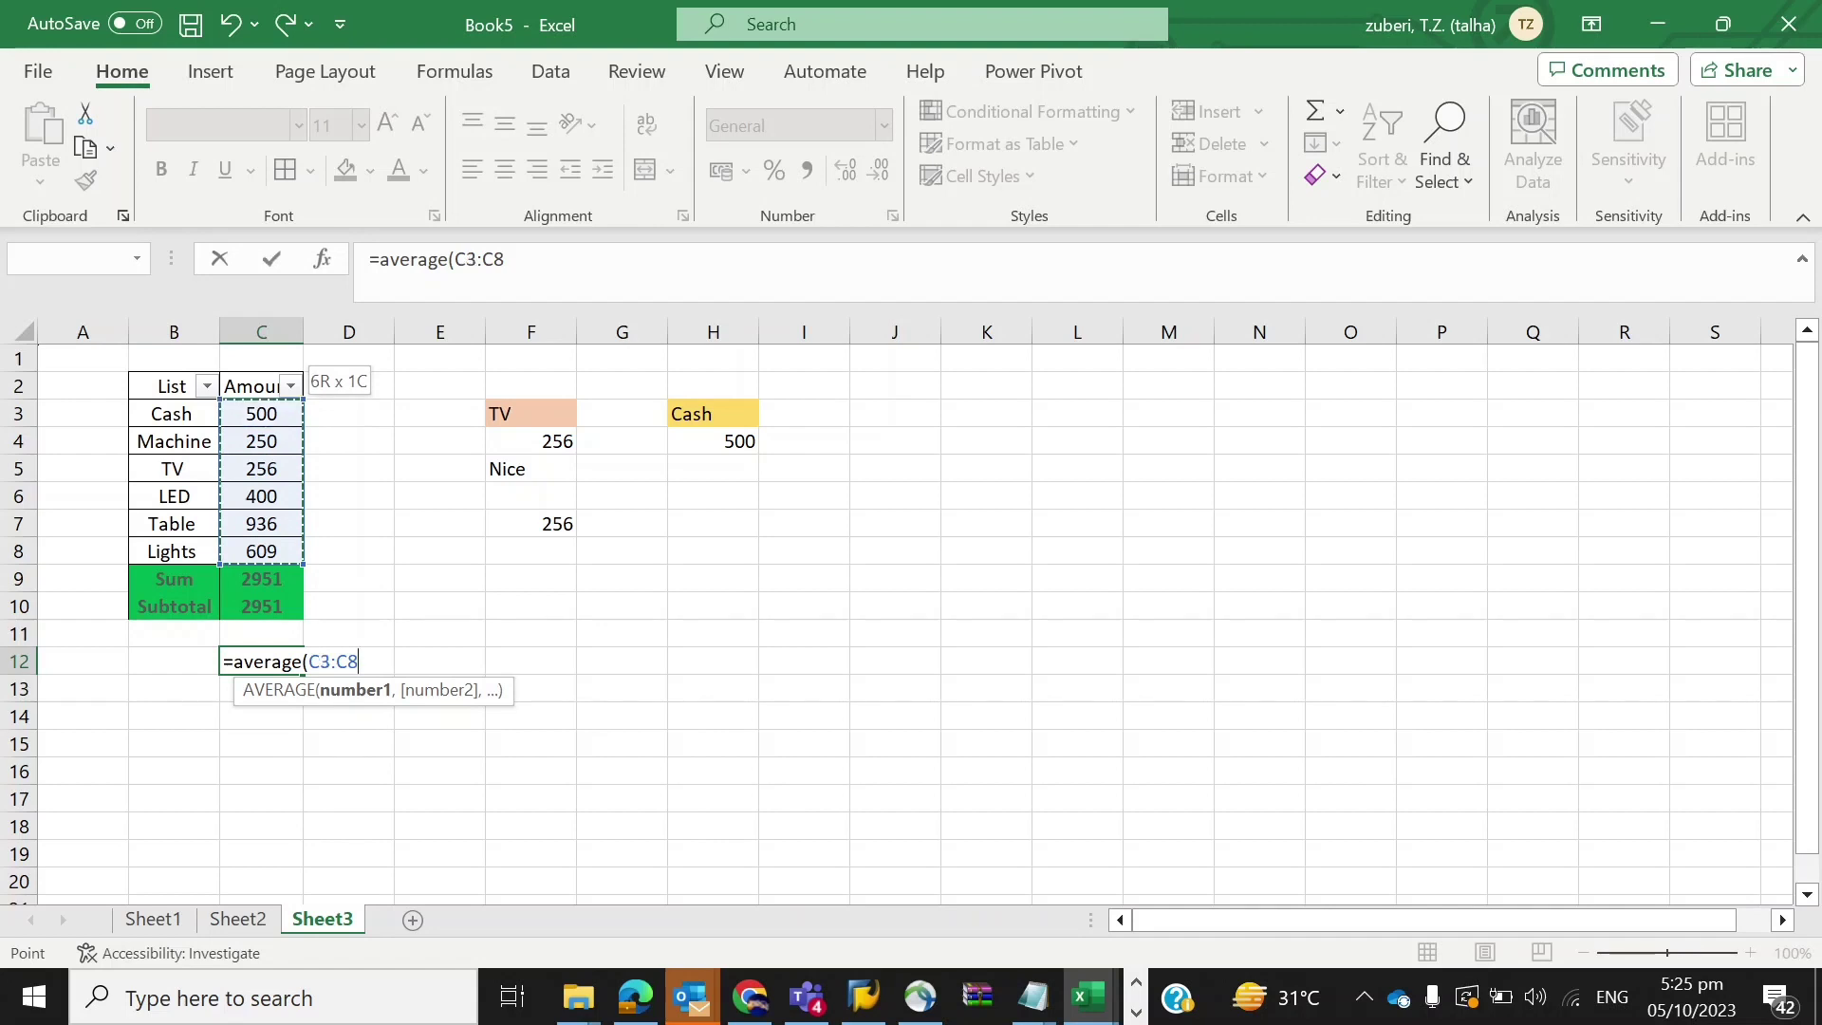
key(Return)
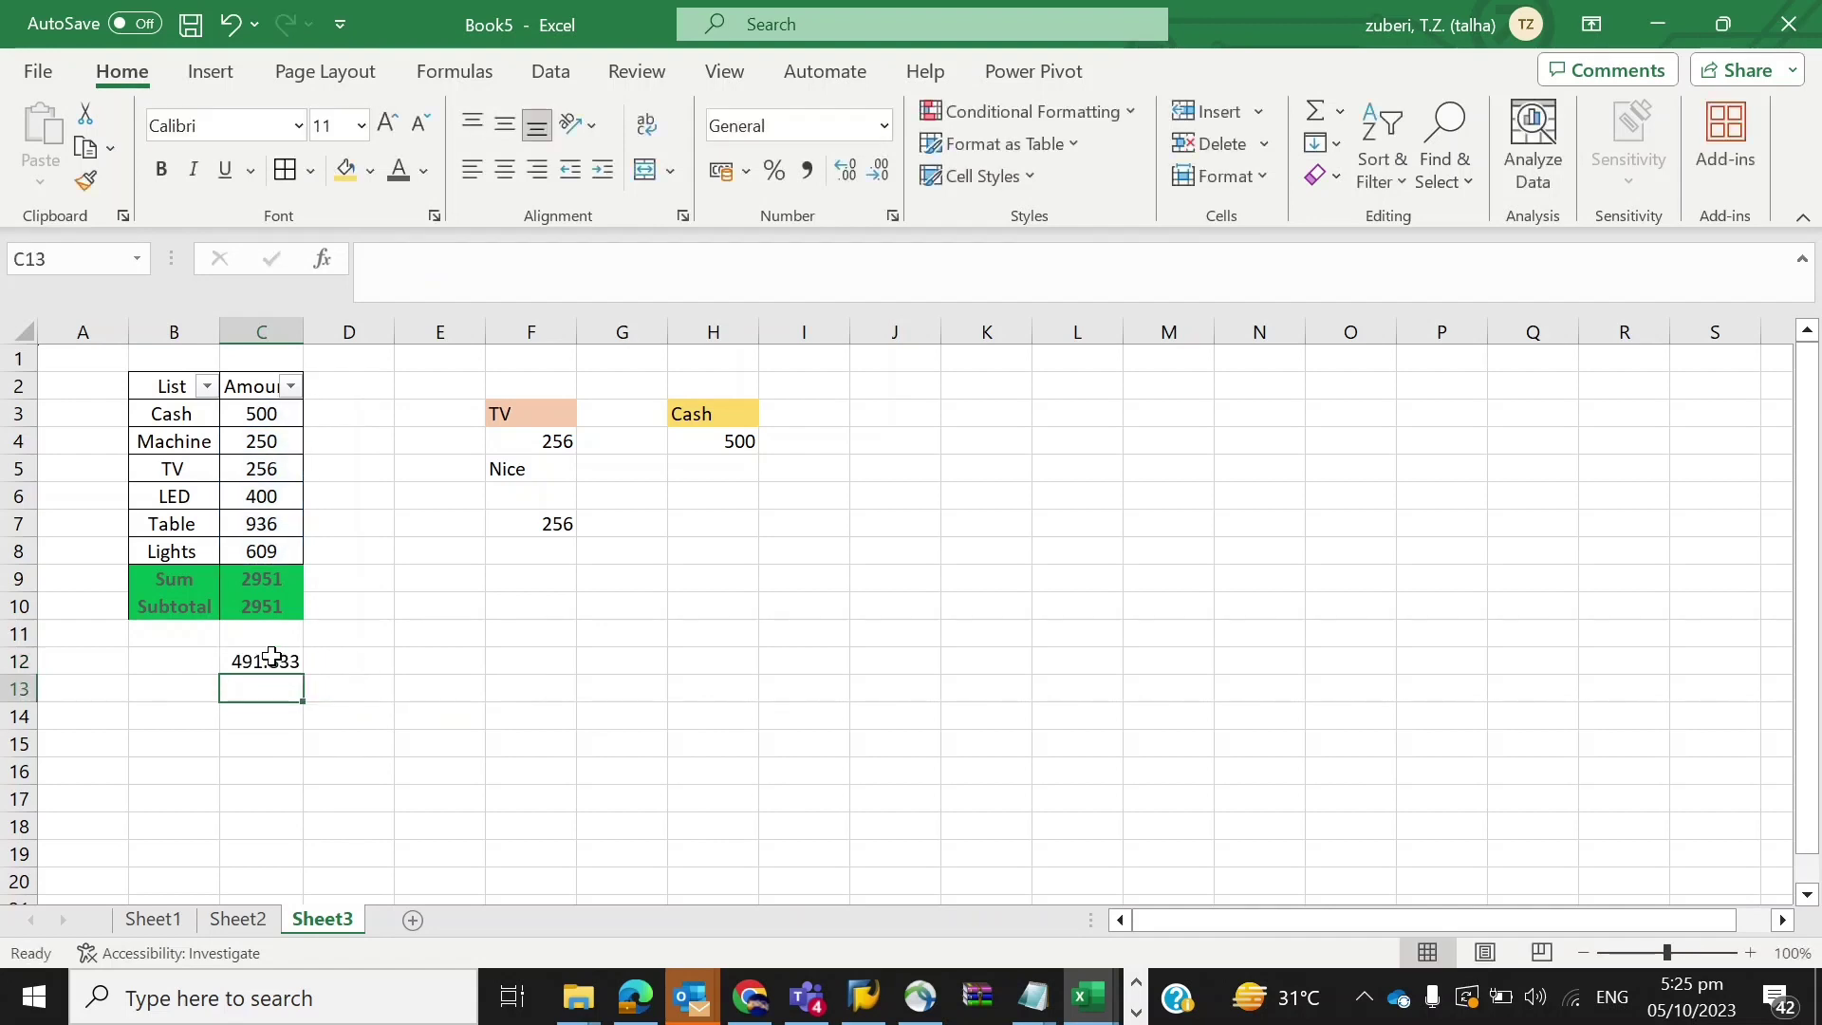
Reduce the average in C12 to a whole number with no decimal places.
click(272, 656)
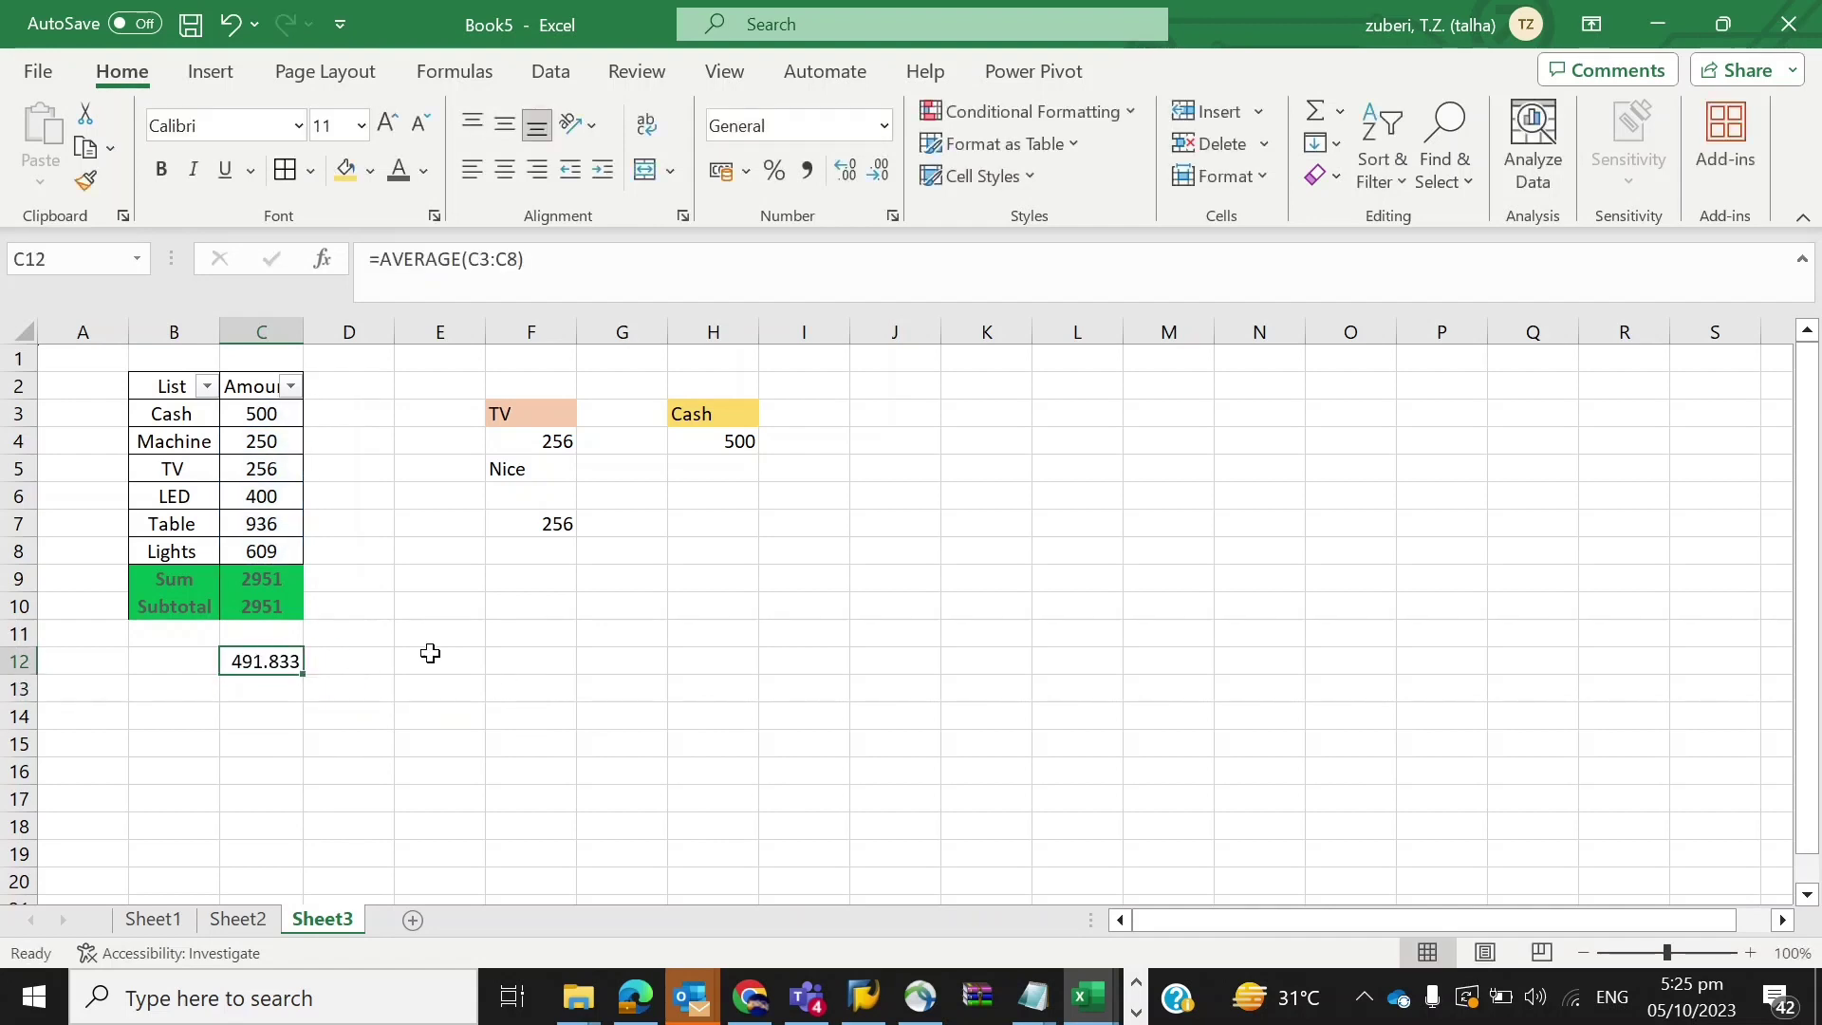
drag(277, 497, 281, 498)
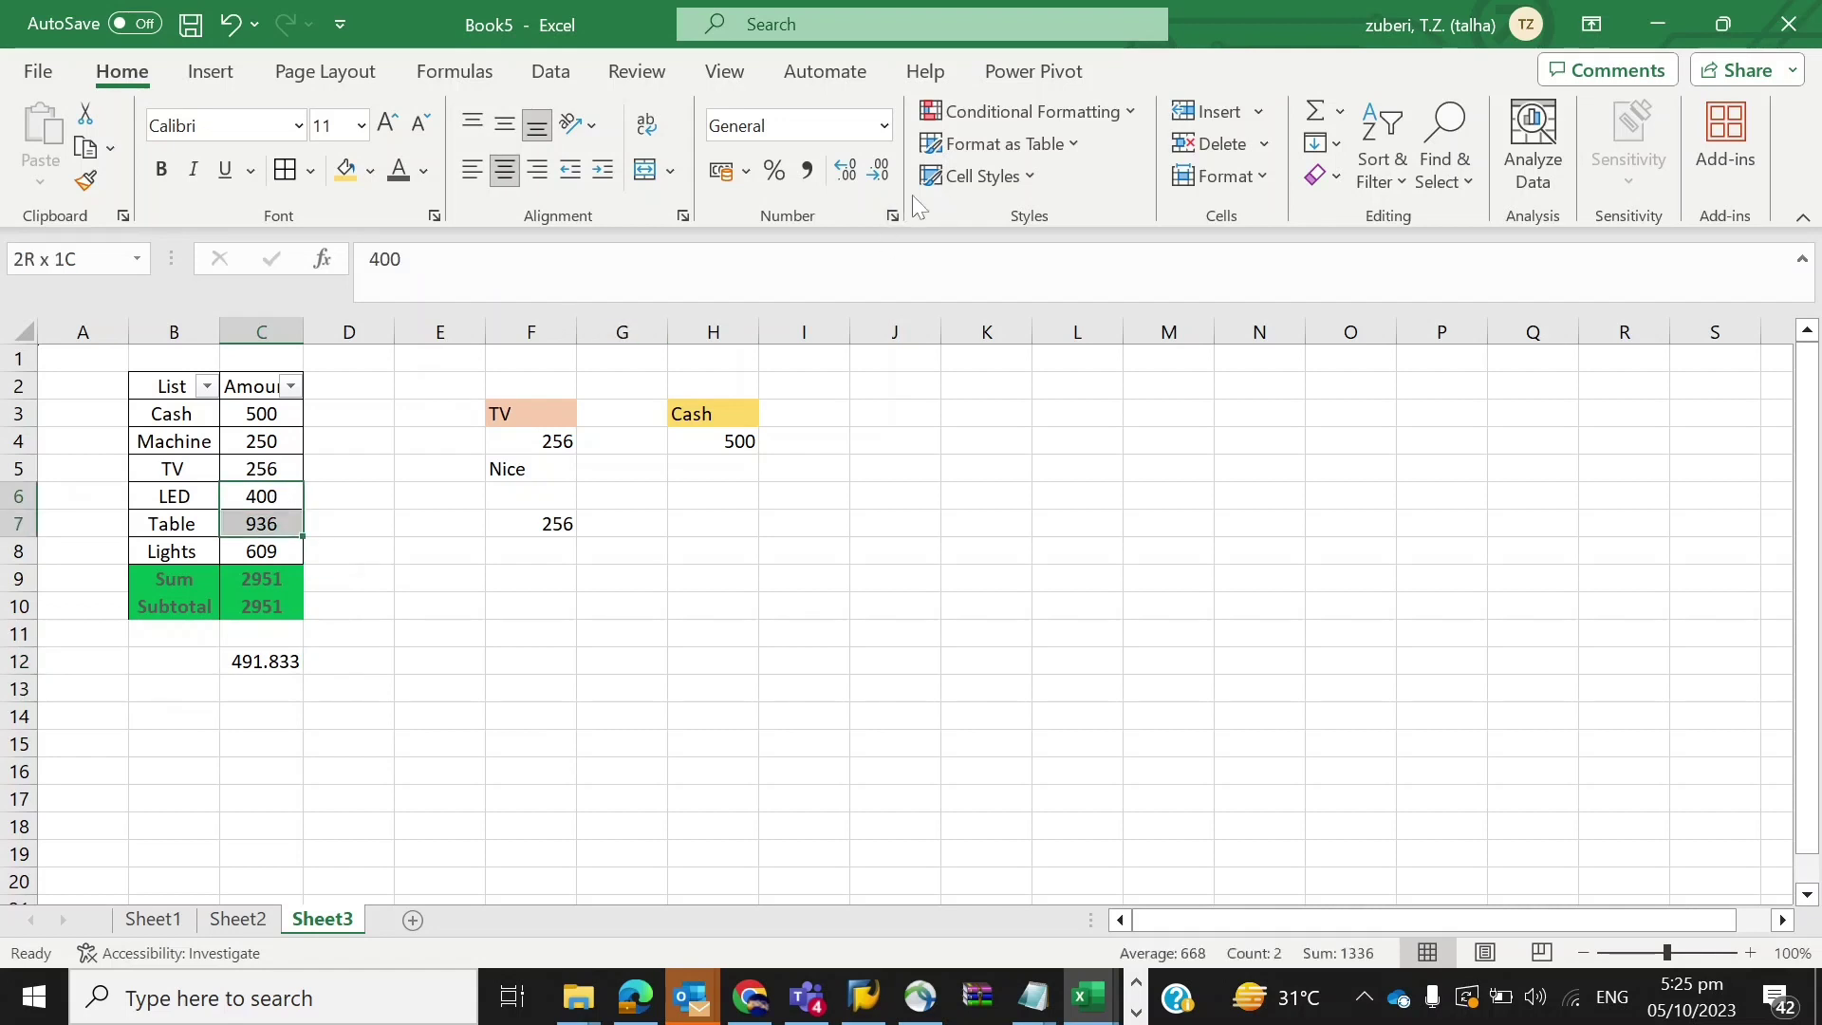
click(266, 662)
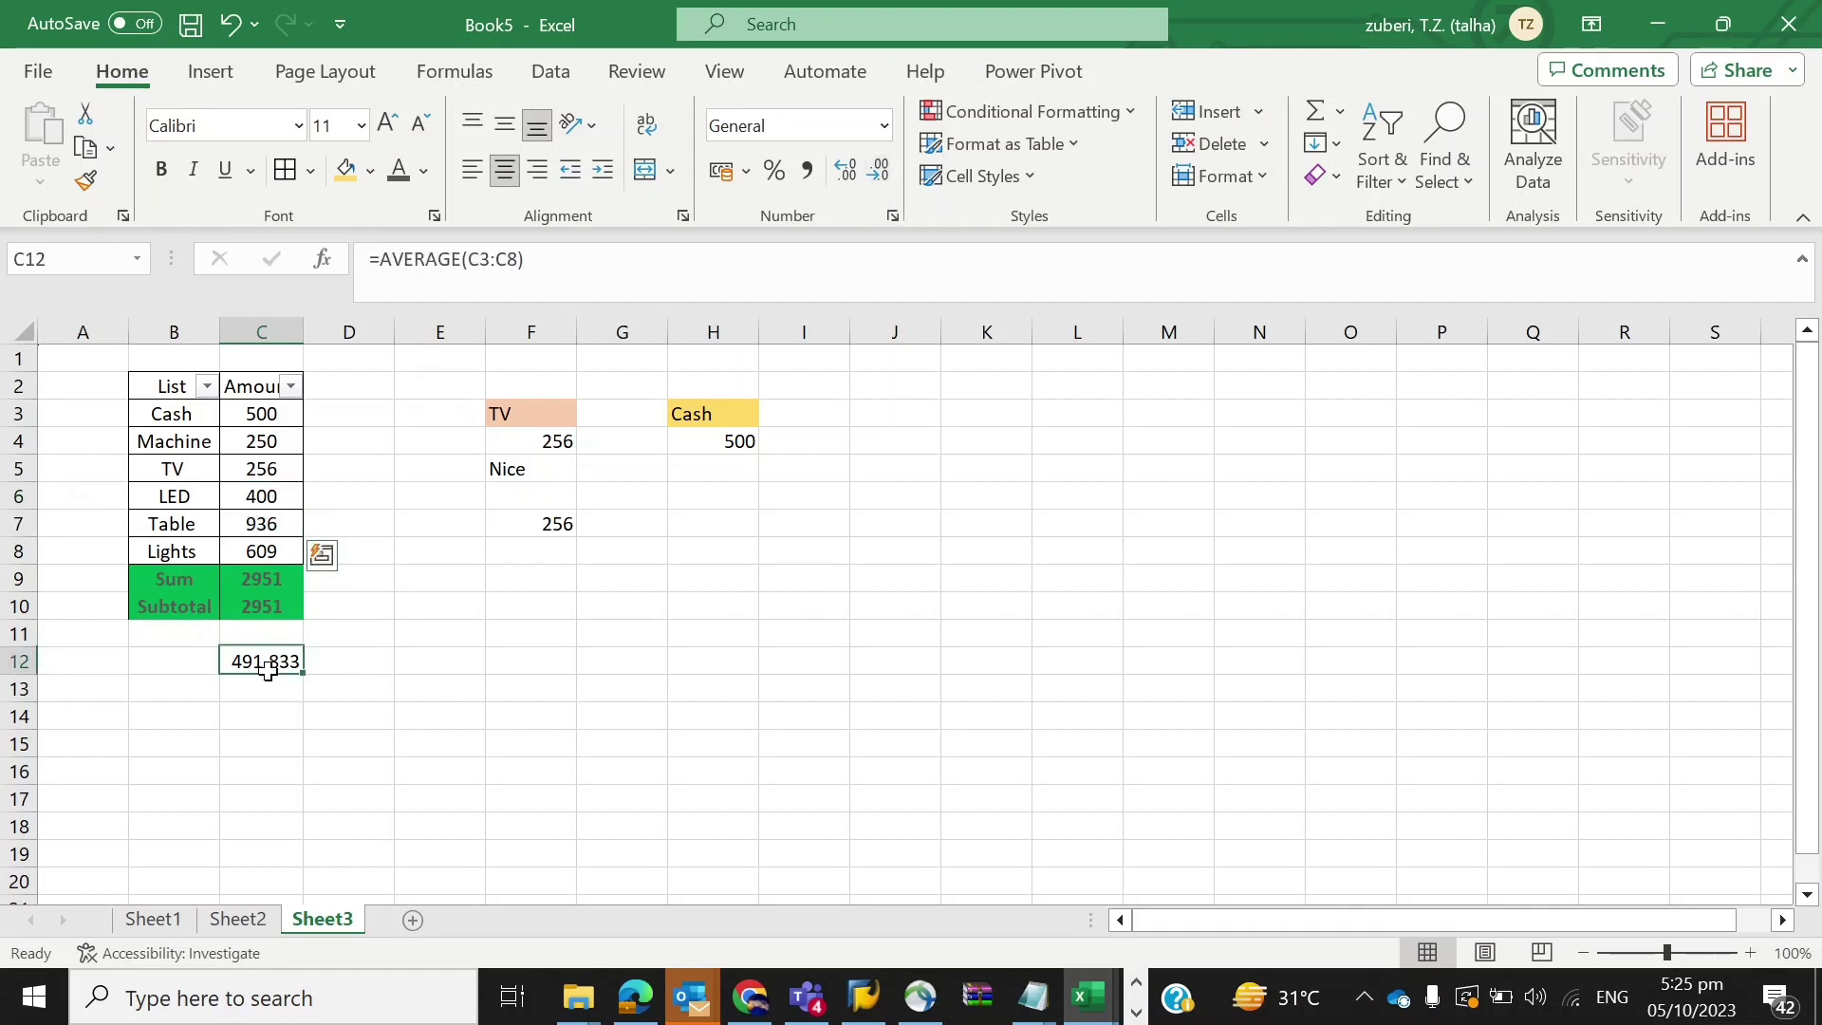
click(880, 171)
click(881, 170)
click(881, 171)
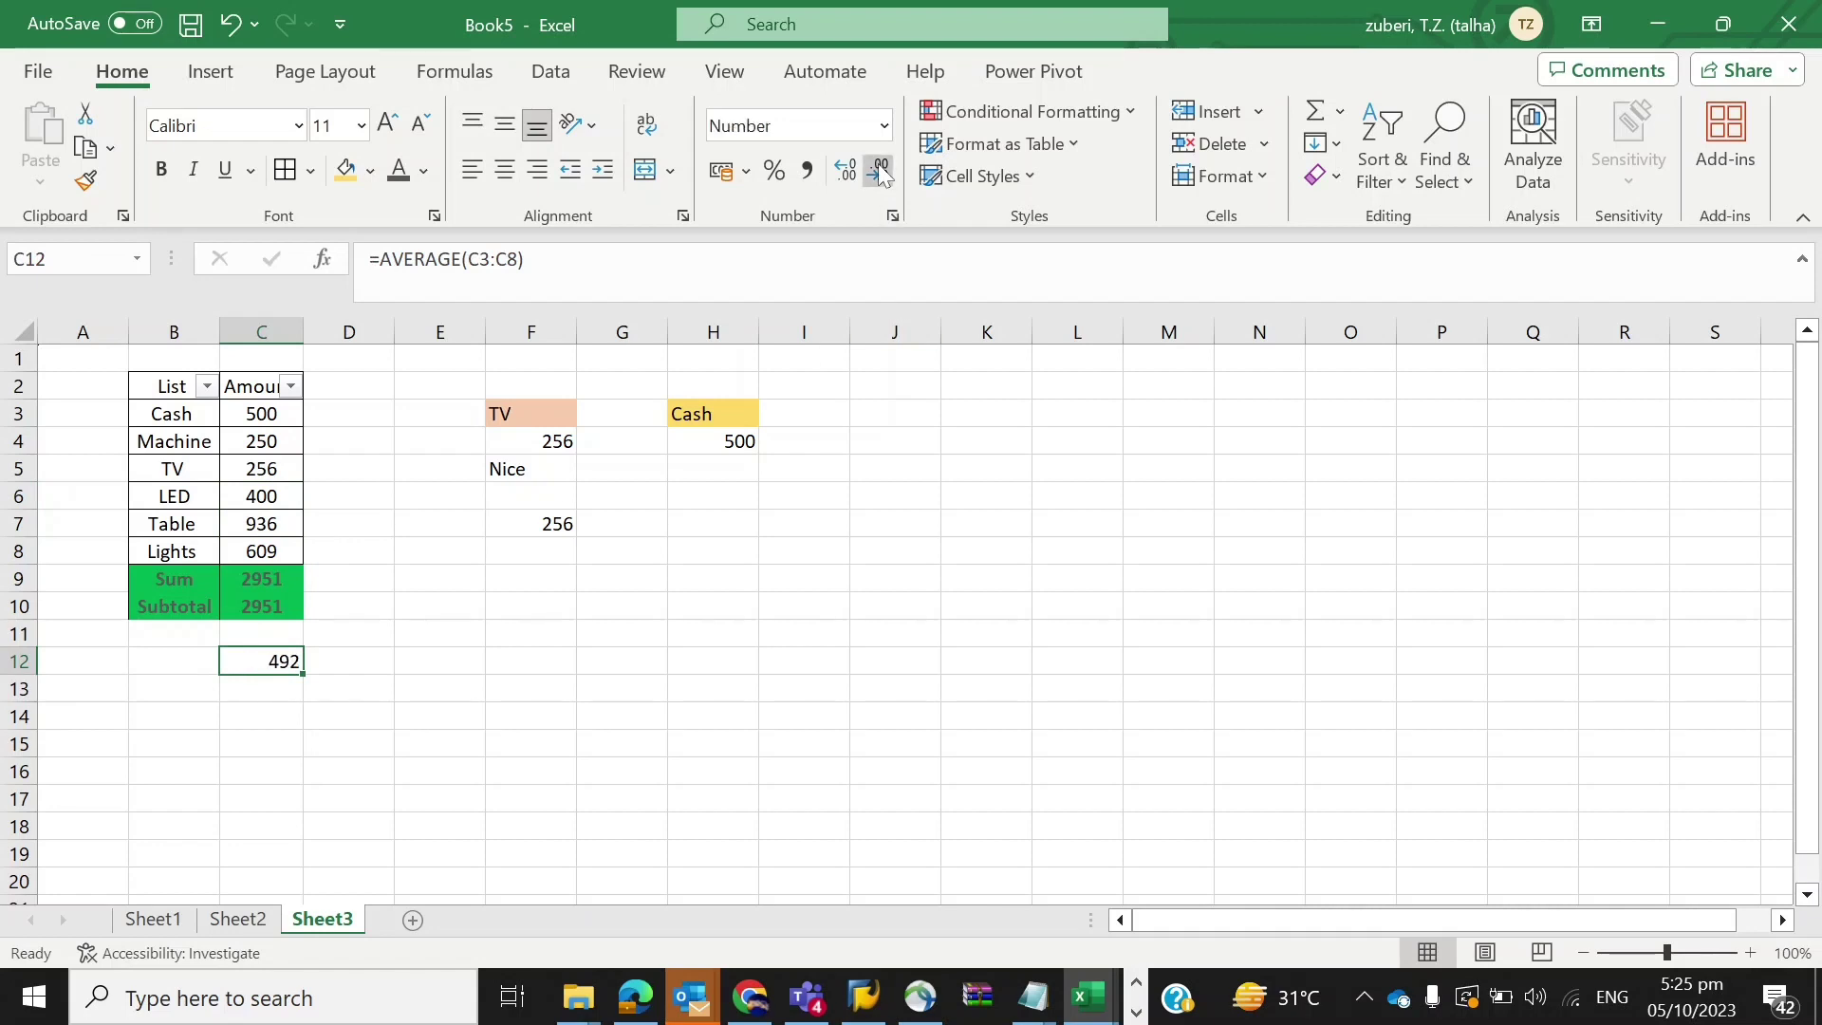
Label B12 as Average and add borders to the cells B12:C12.
click(182, 670)
text(Average)
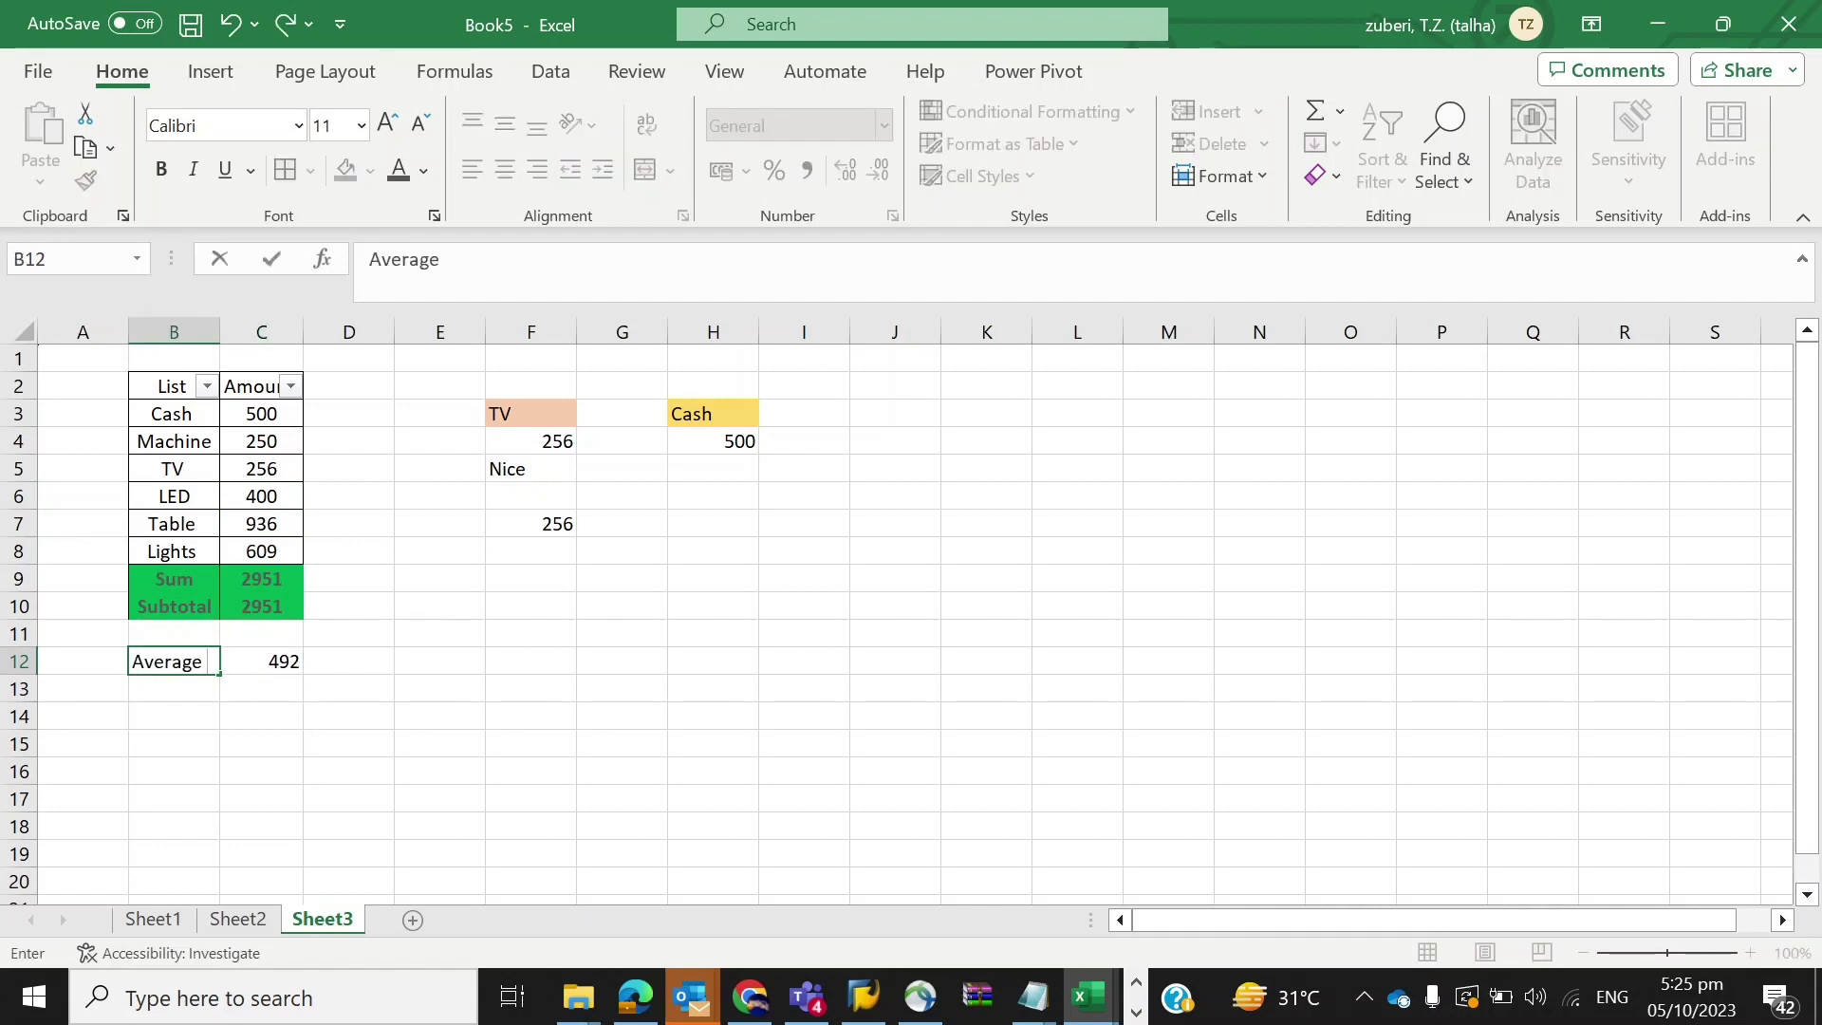
key(Return)
key(Up)
key(Right)
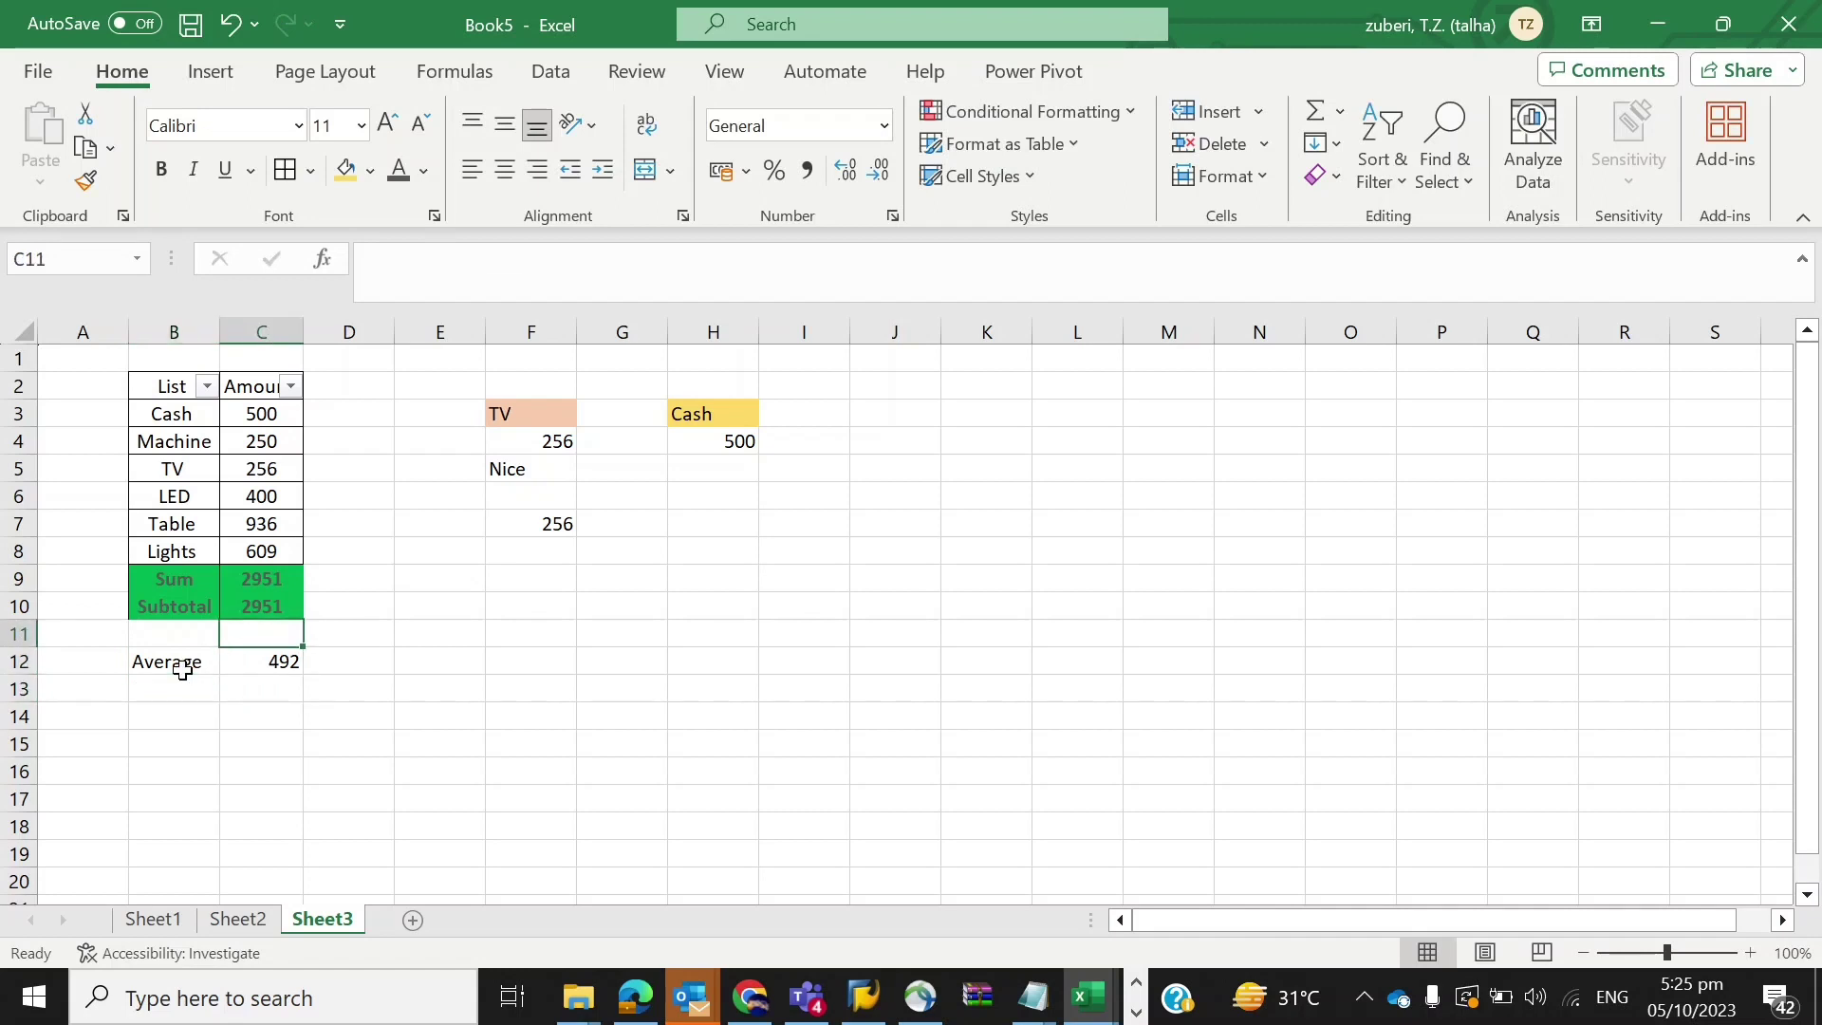
key(Left)
key(Right)
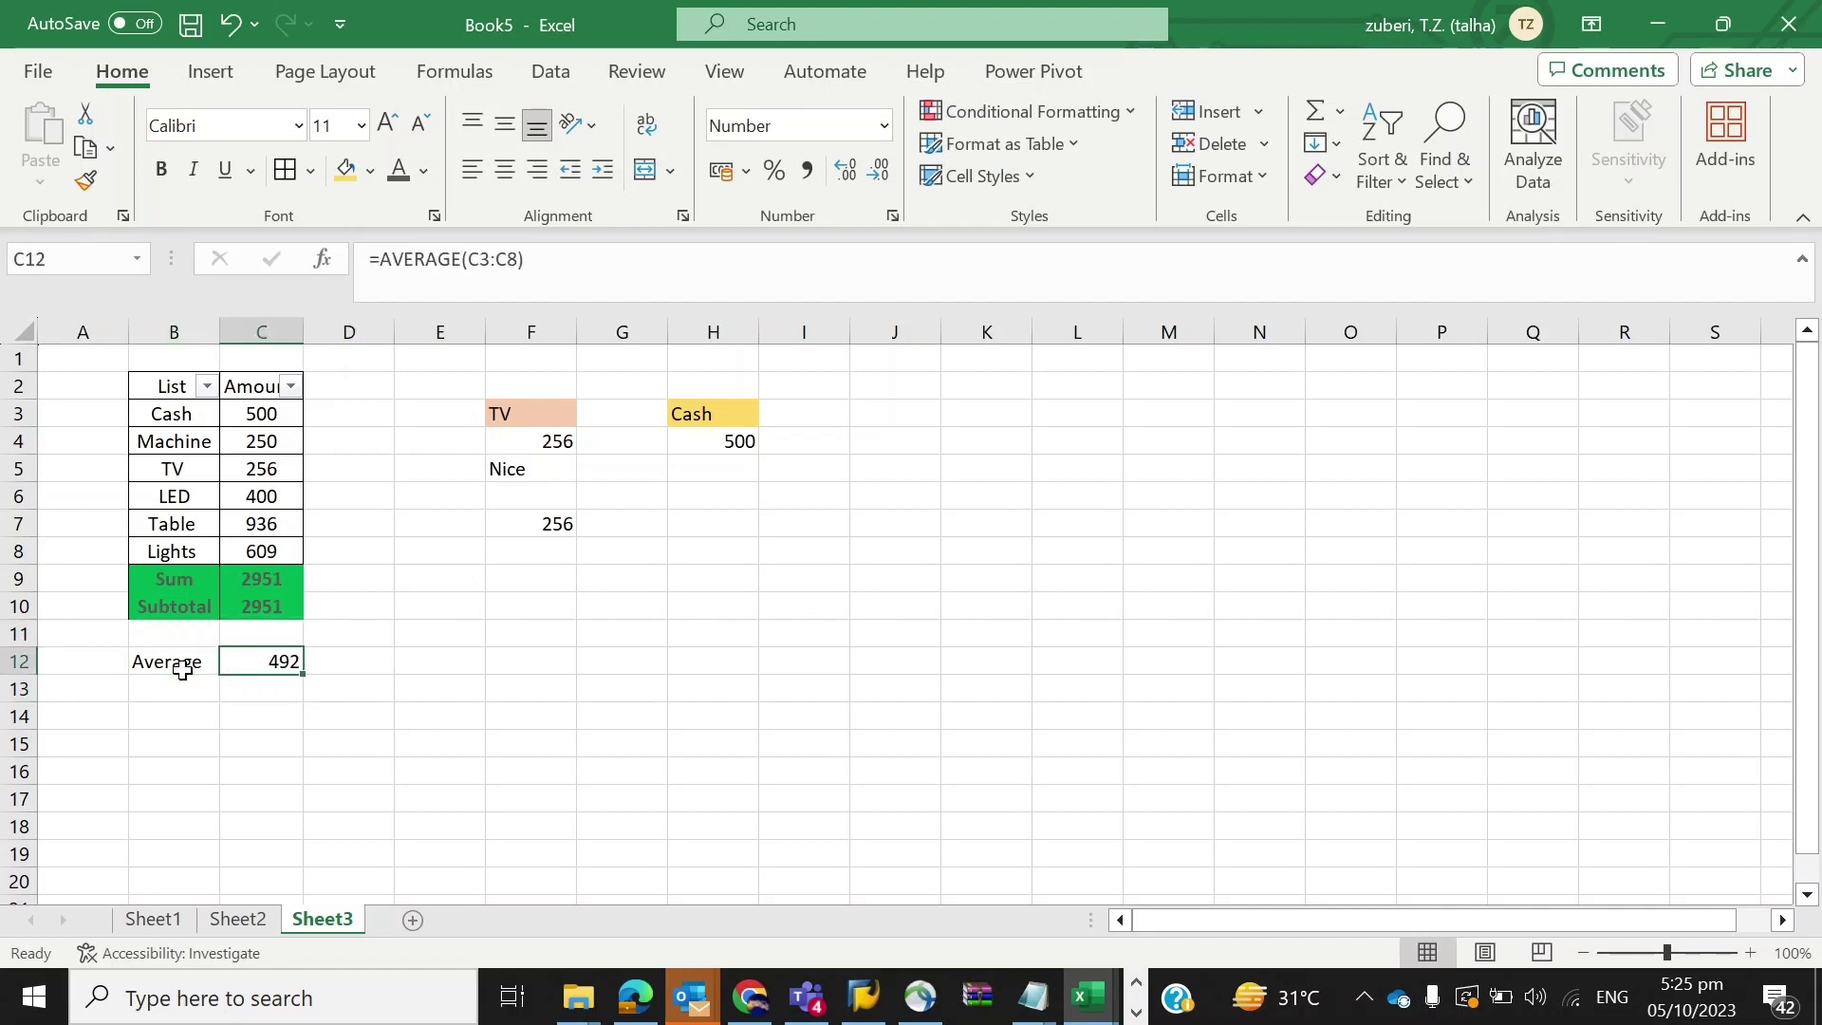
key(Left)
key(shift+Right)
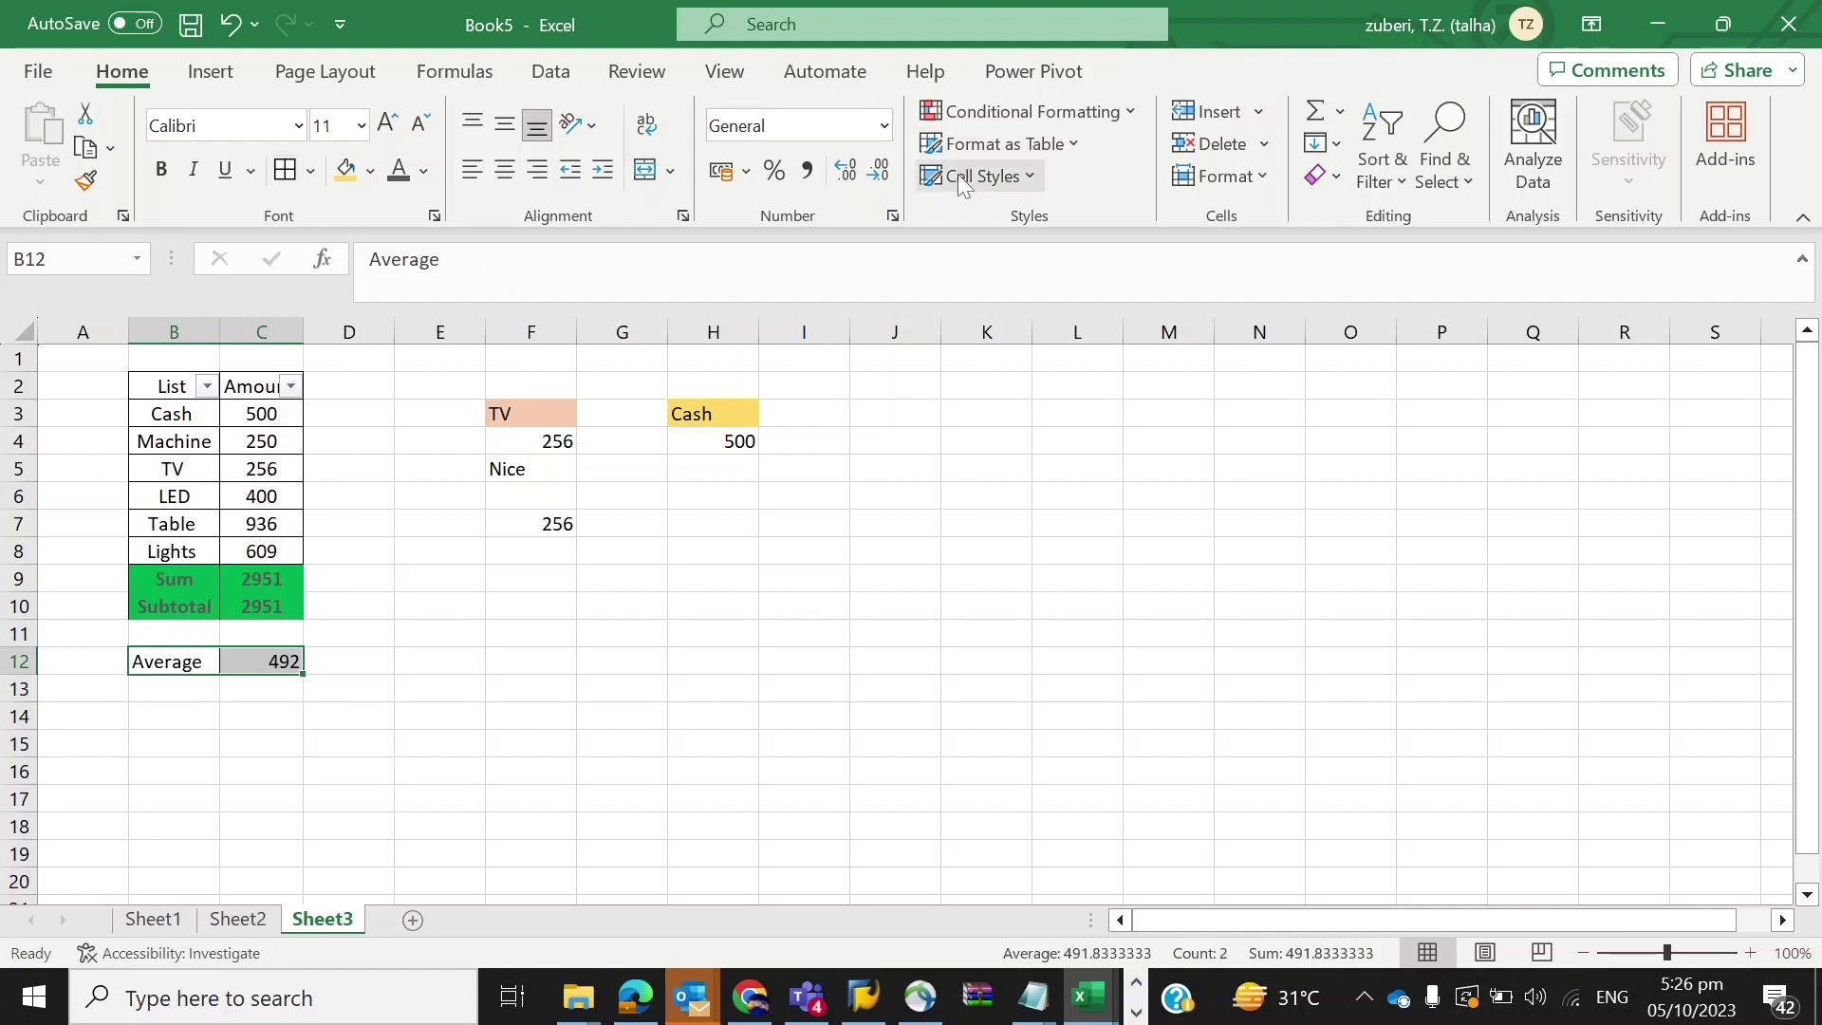
Review the SUMIF formula in H4 and the Average, SUBTotal and Count IF entries on Sheet2, finishing back on Sheet3.
click(739, 416)
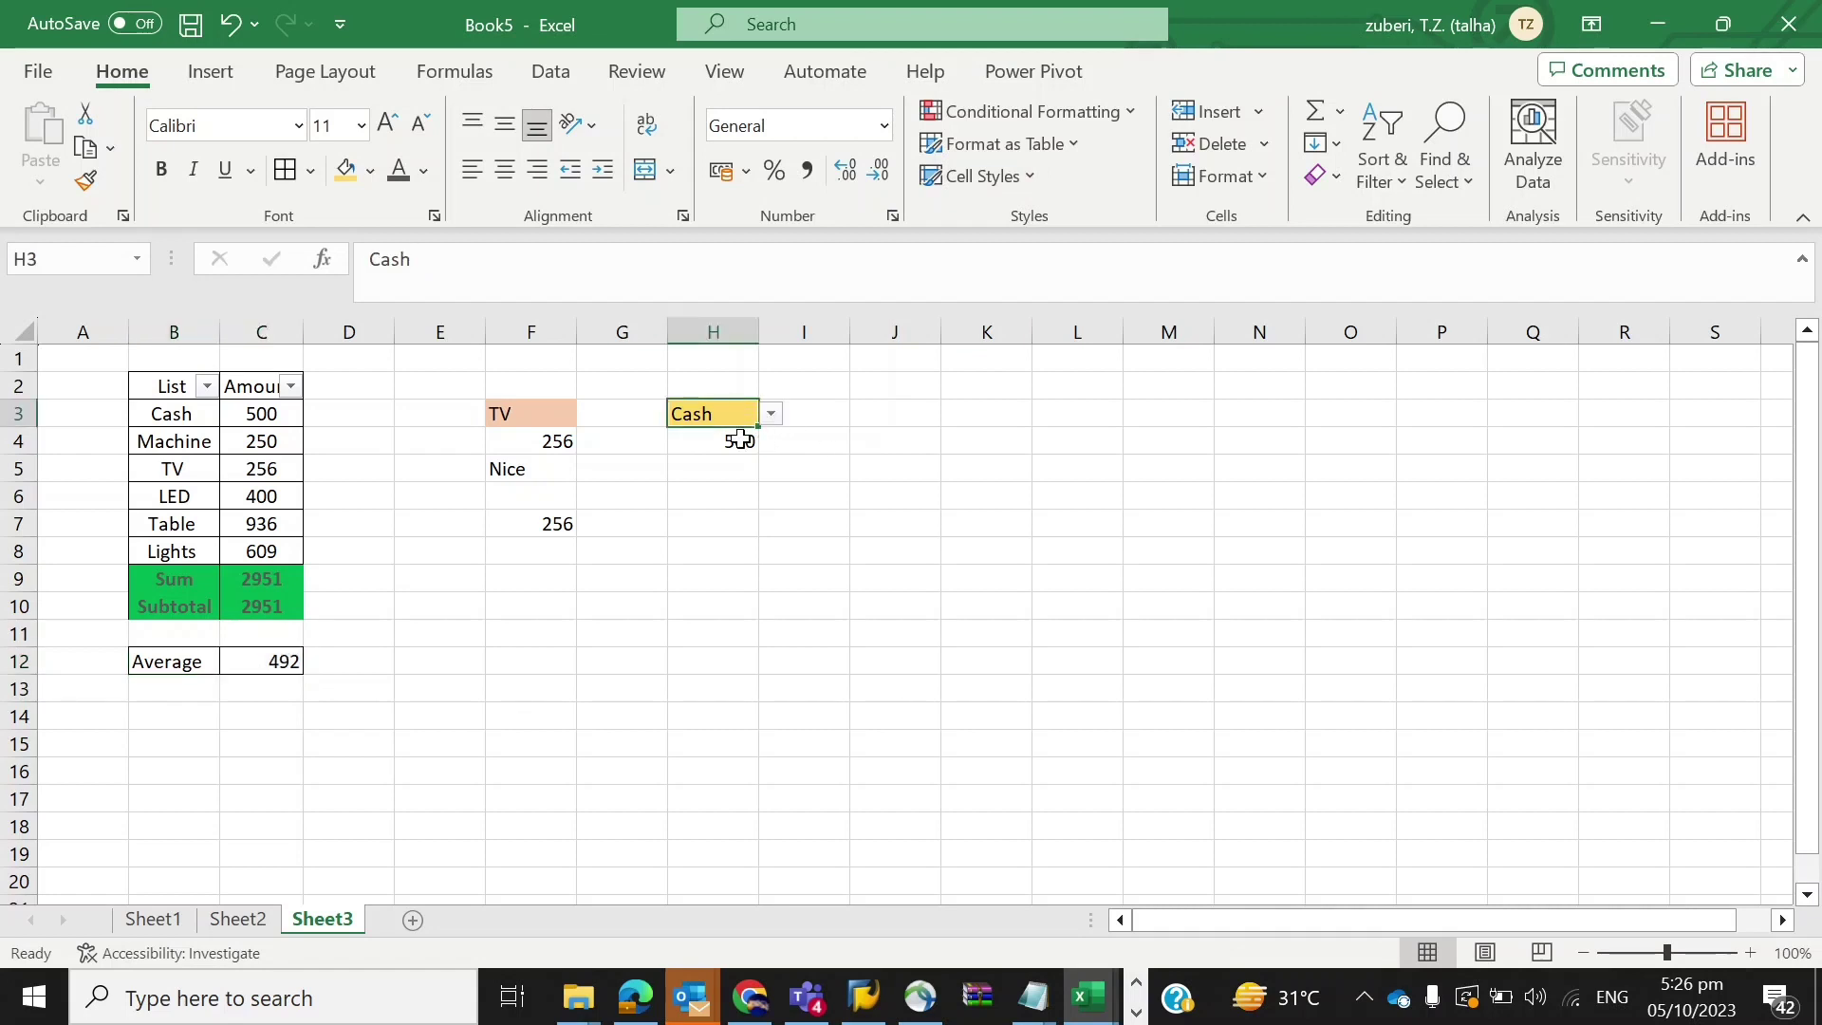
click(741, 438)
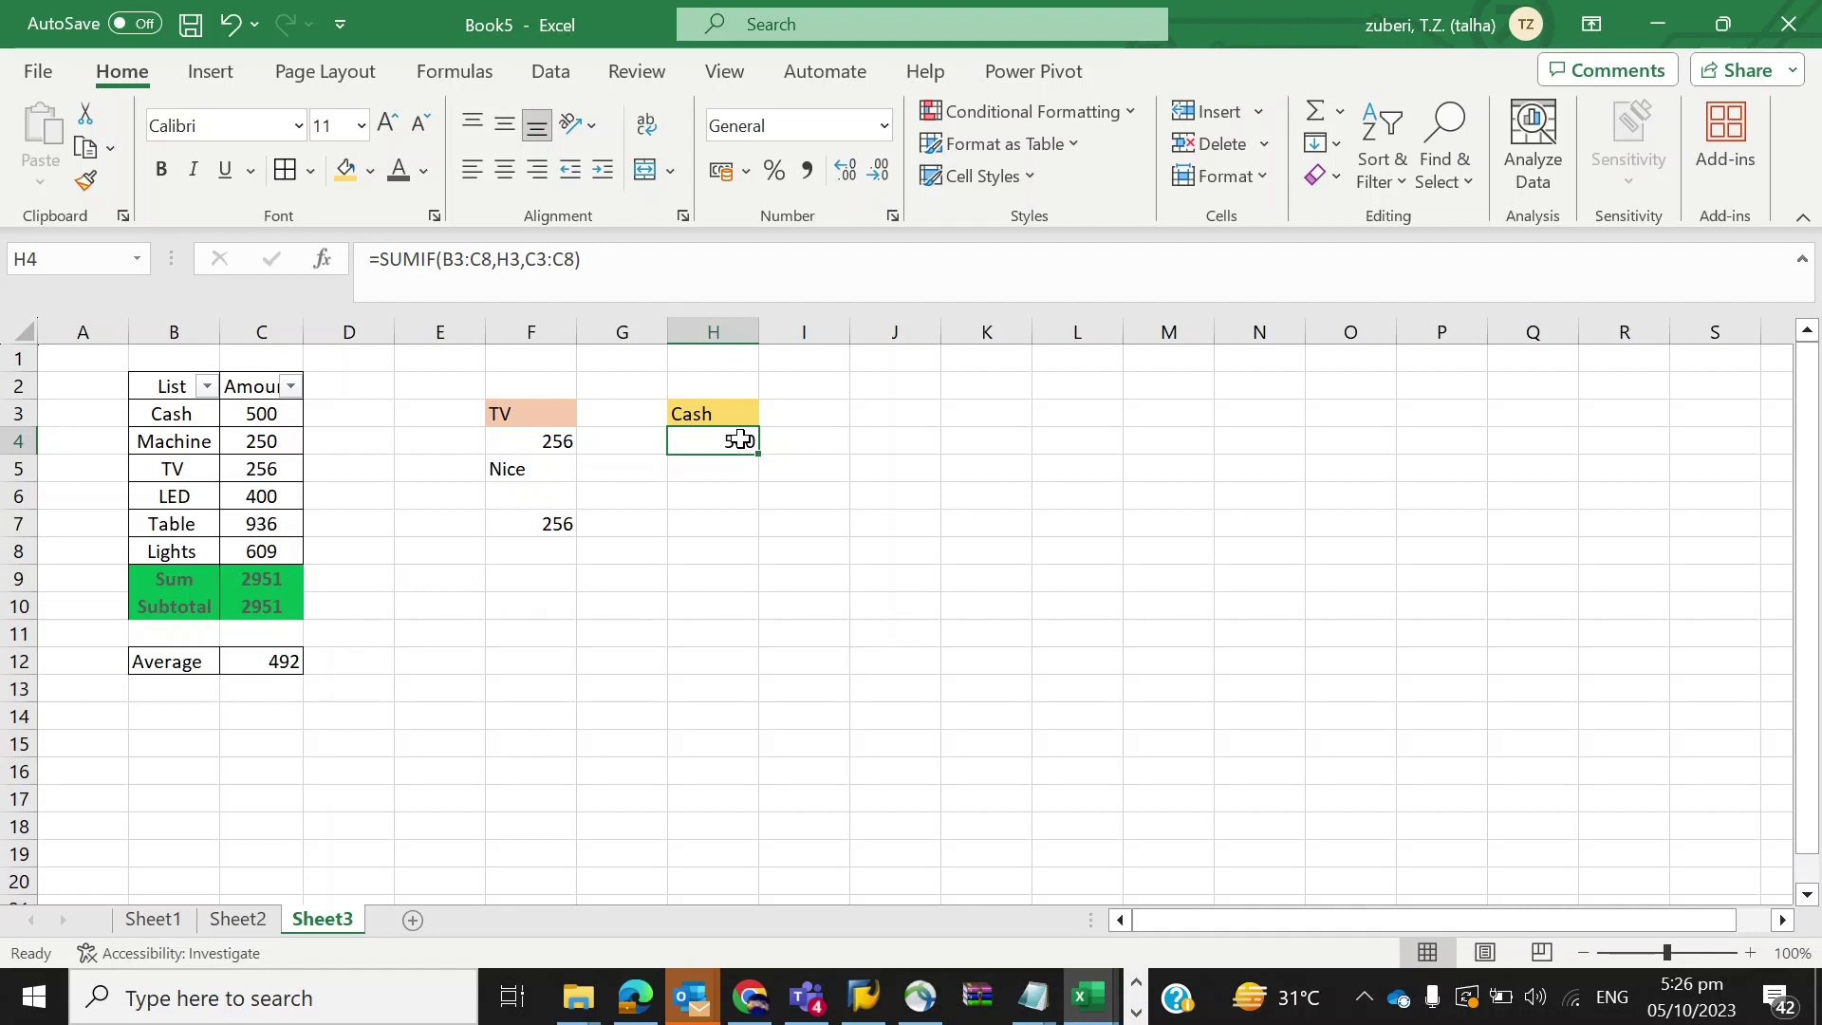
click(235, 919)
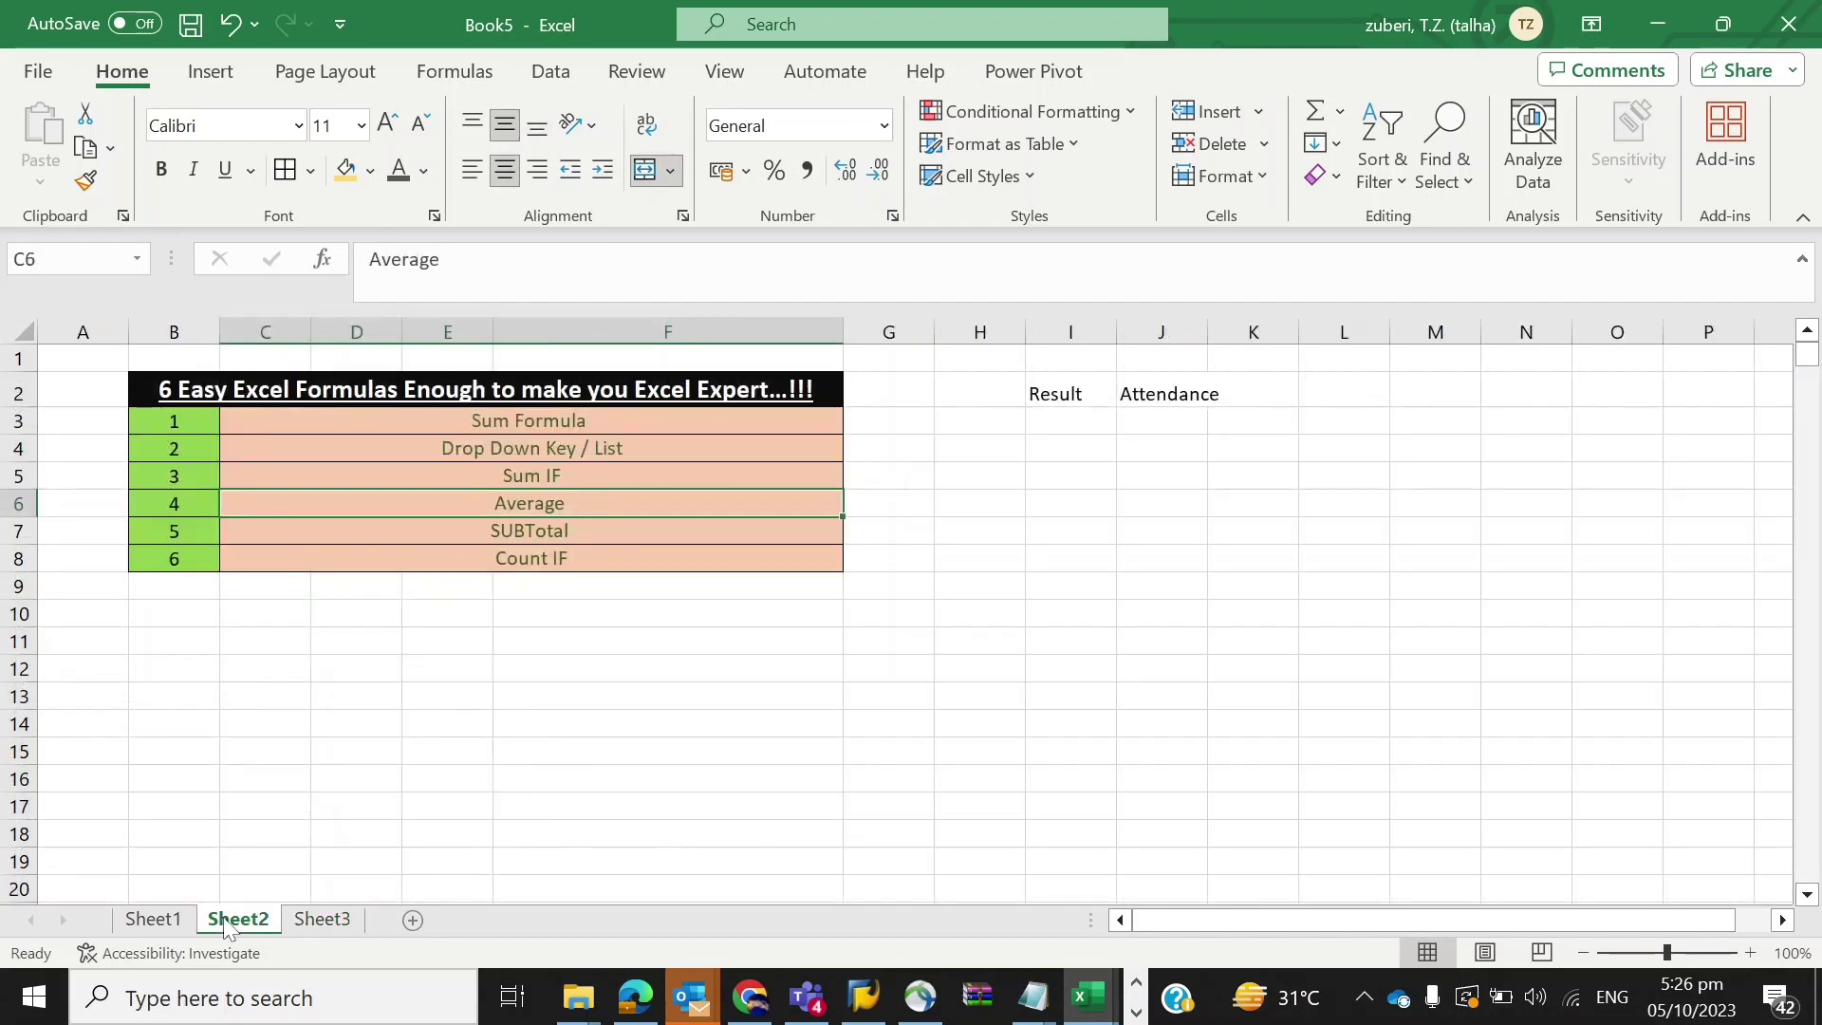
click(592, 525)
click(563, 498)
click(569, 532)
click(567, 558)
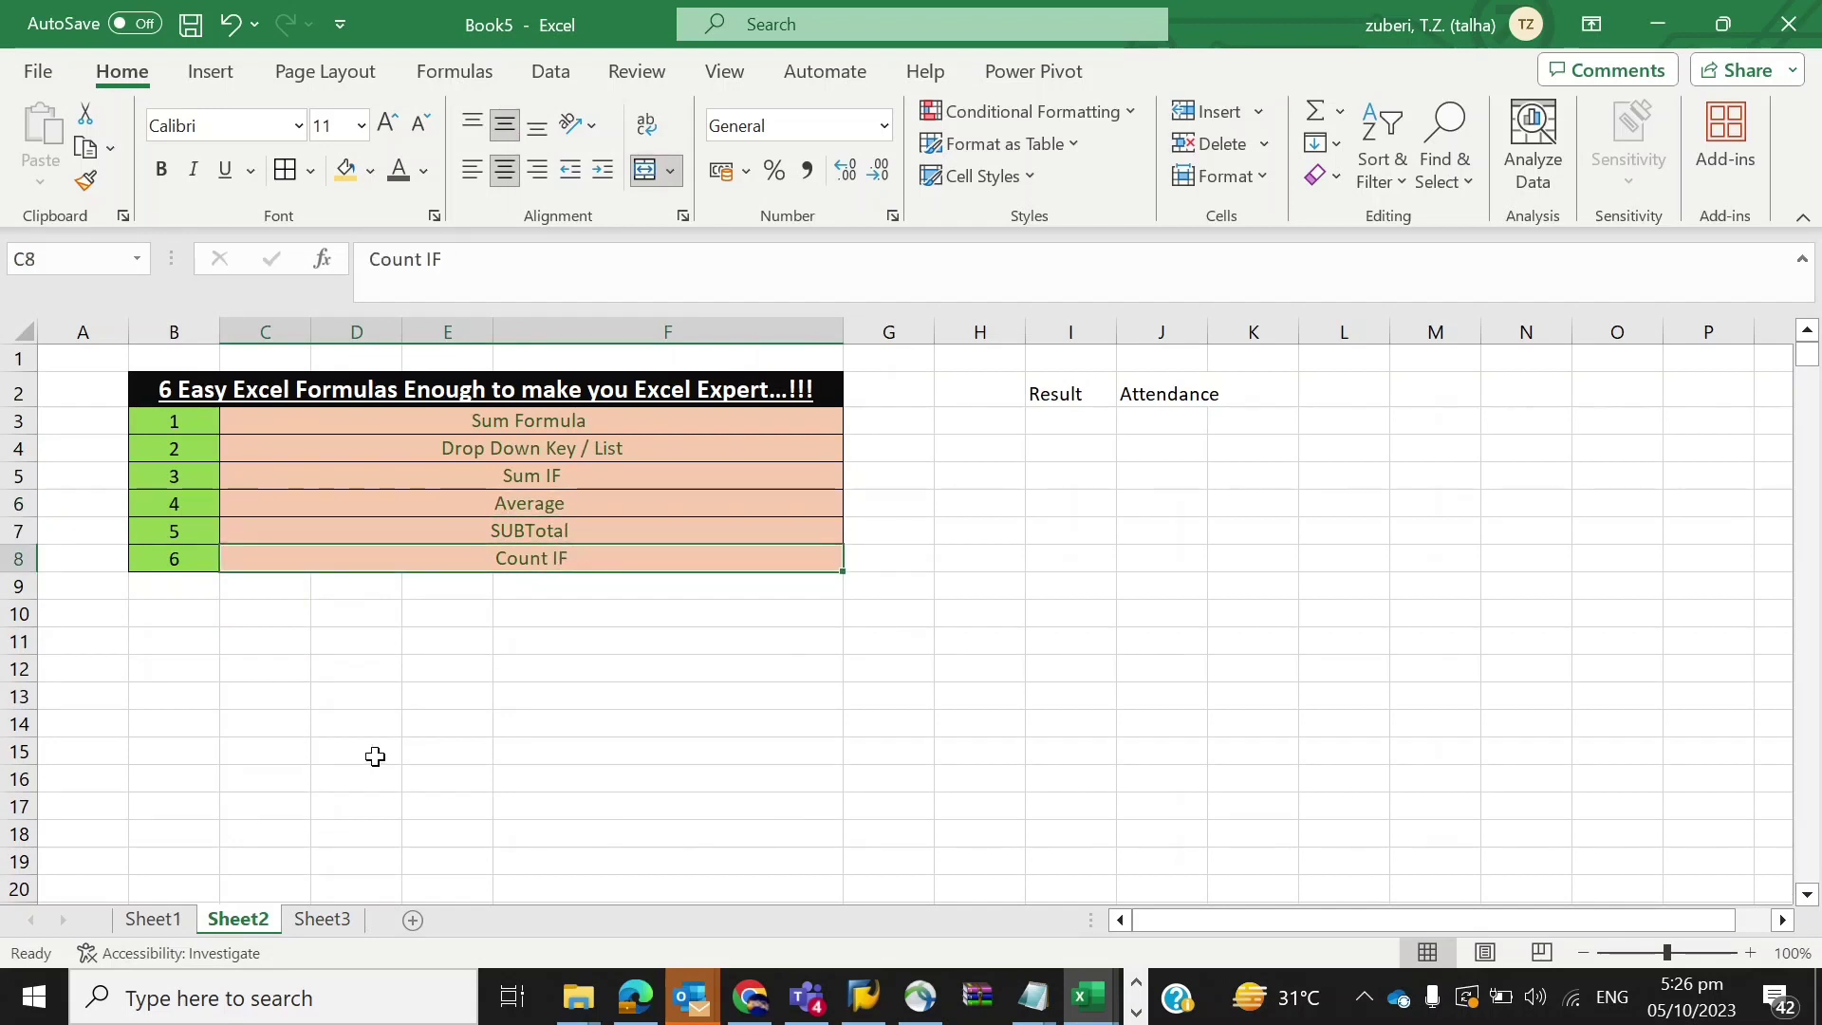
click(312, 921)
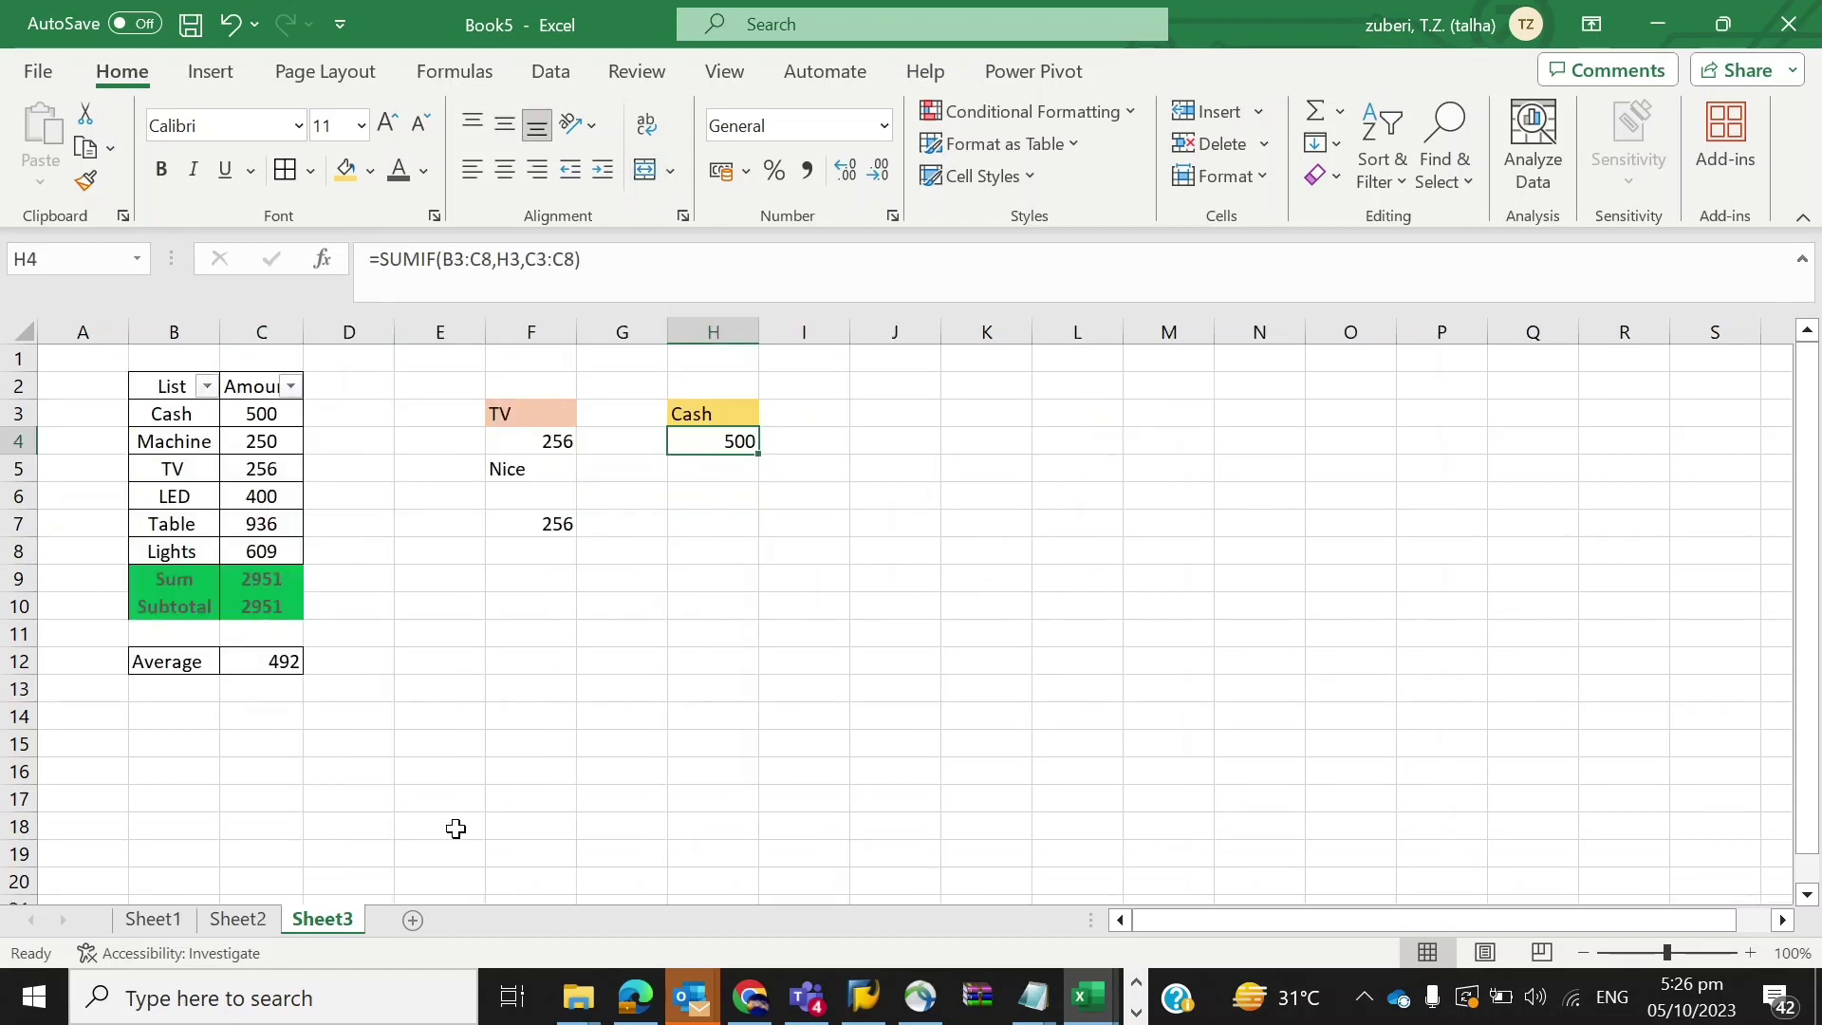
Inspect the existing SUMIF formula in F7 and the IF formula in F5.
click(574, 519)
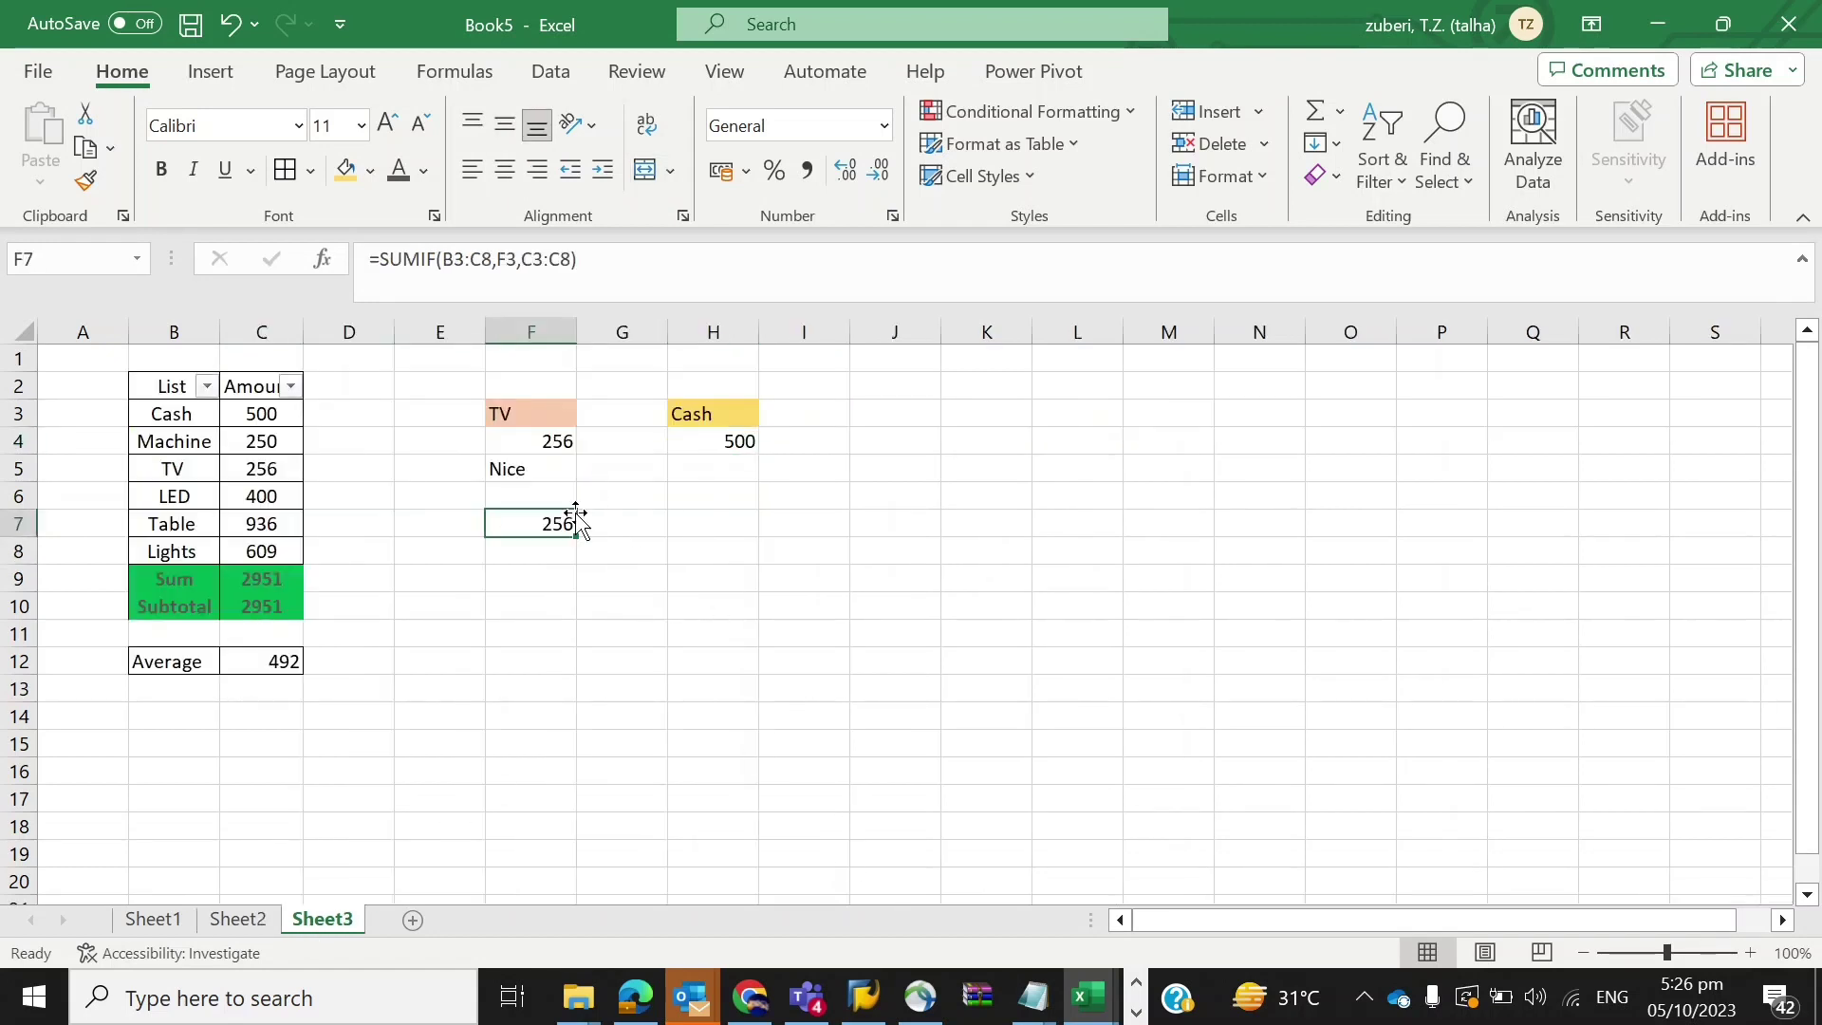
click(557, 474)
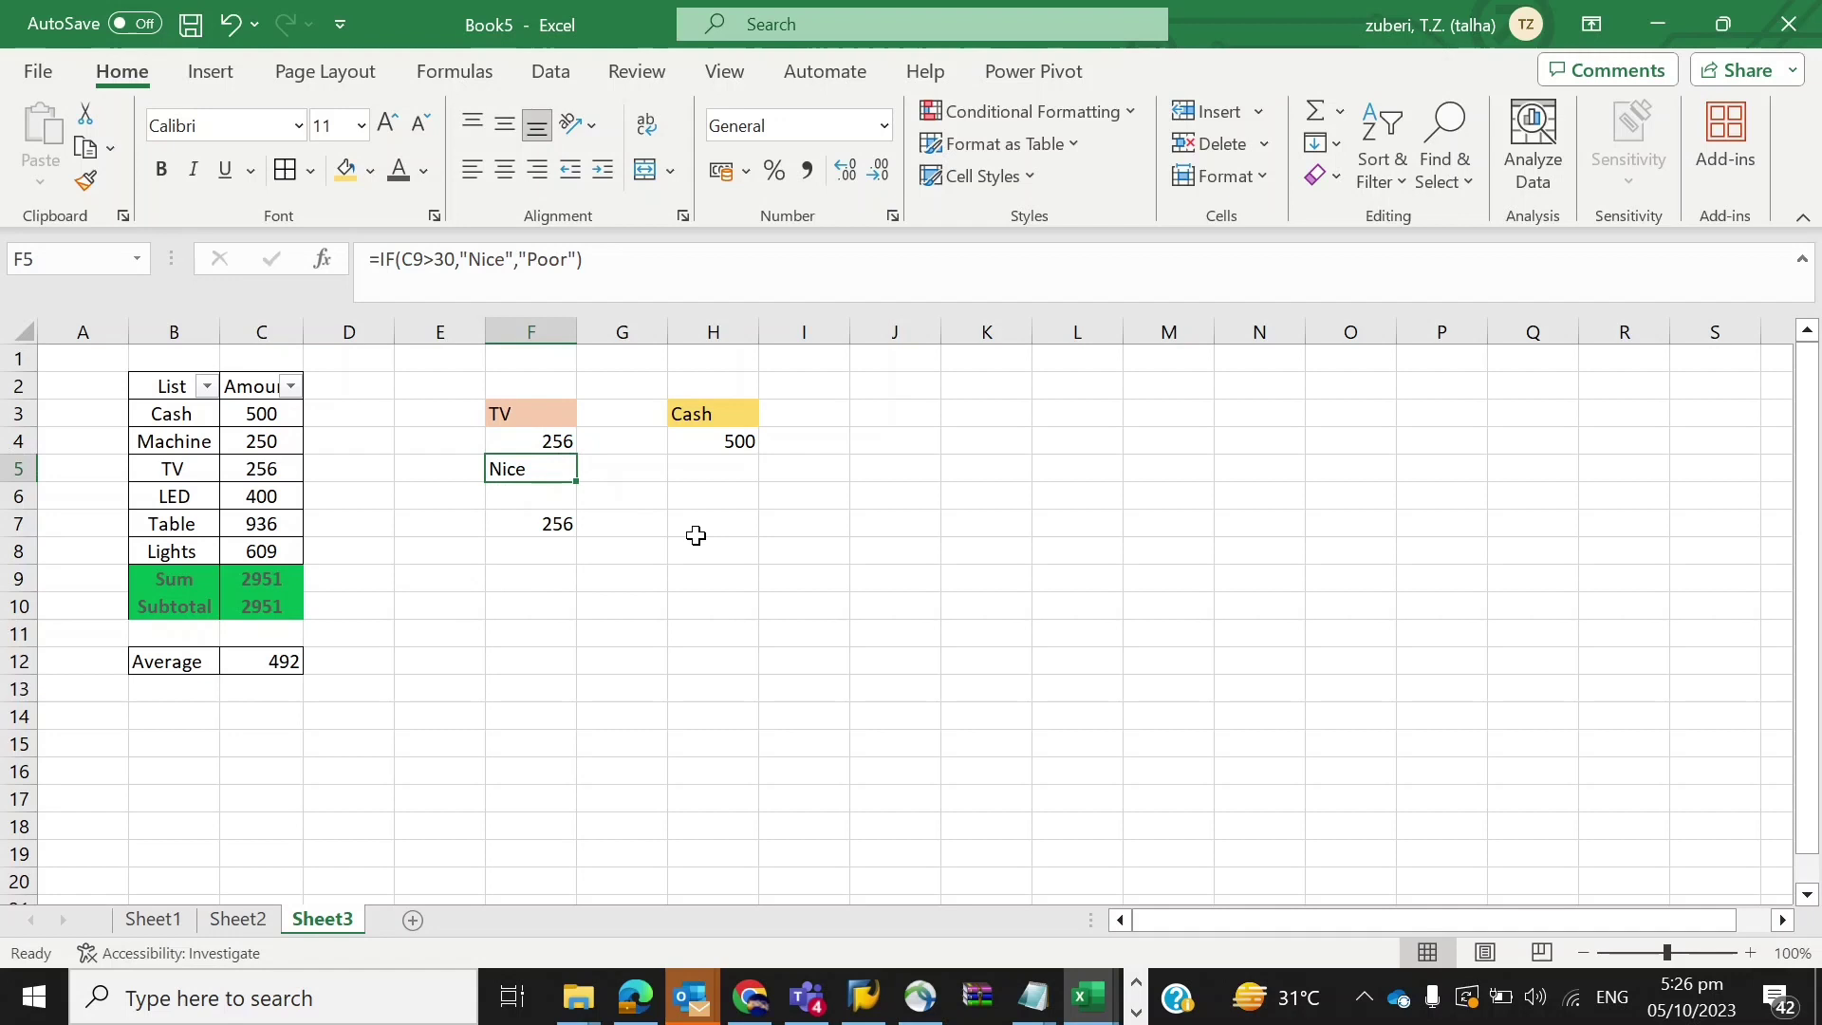
click(780, 529)
click(742, 497)
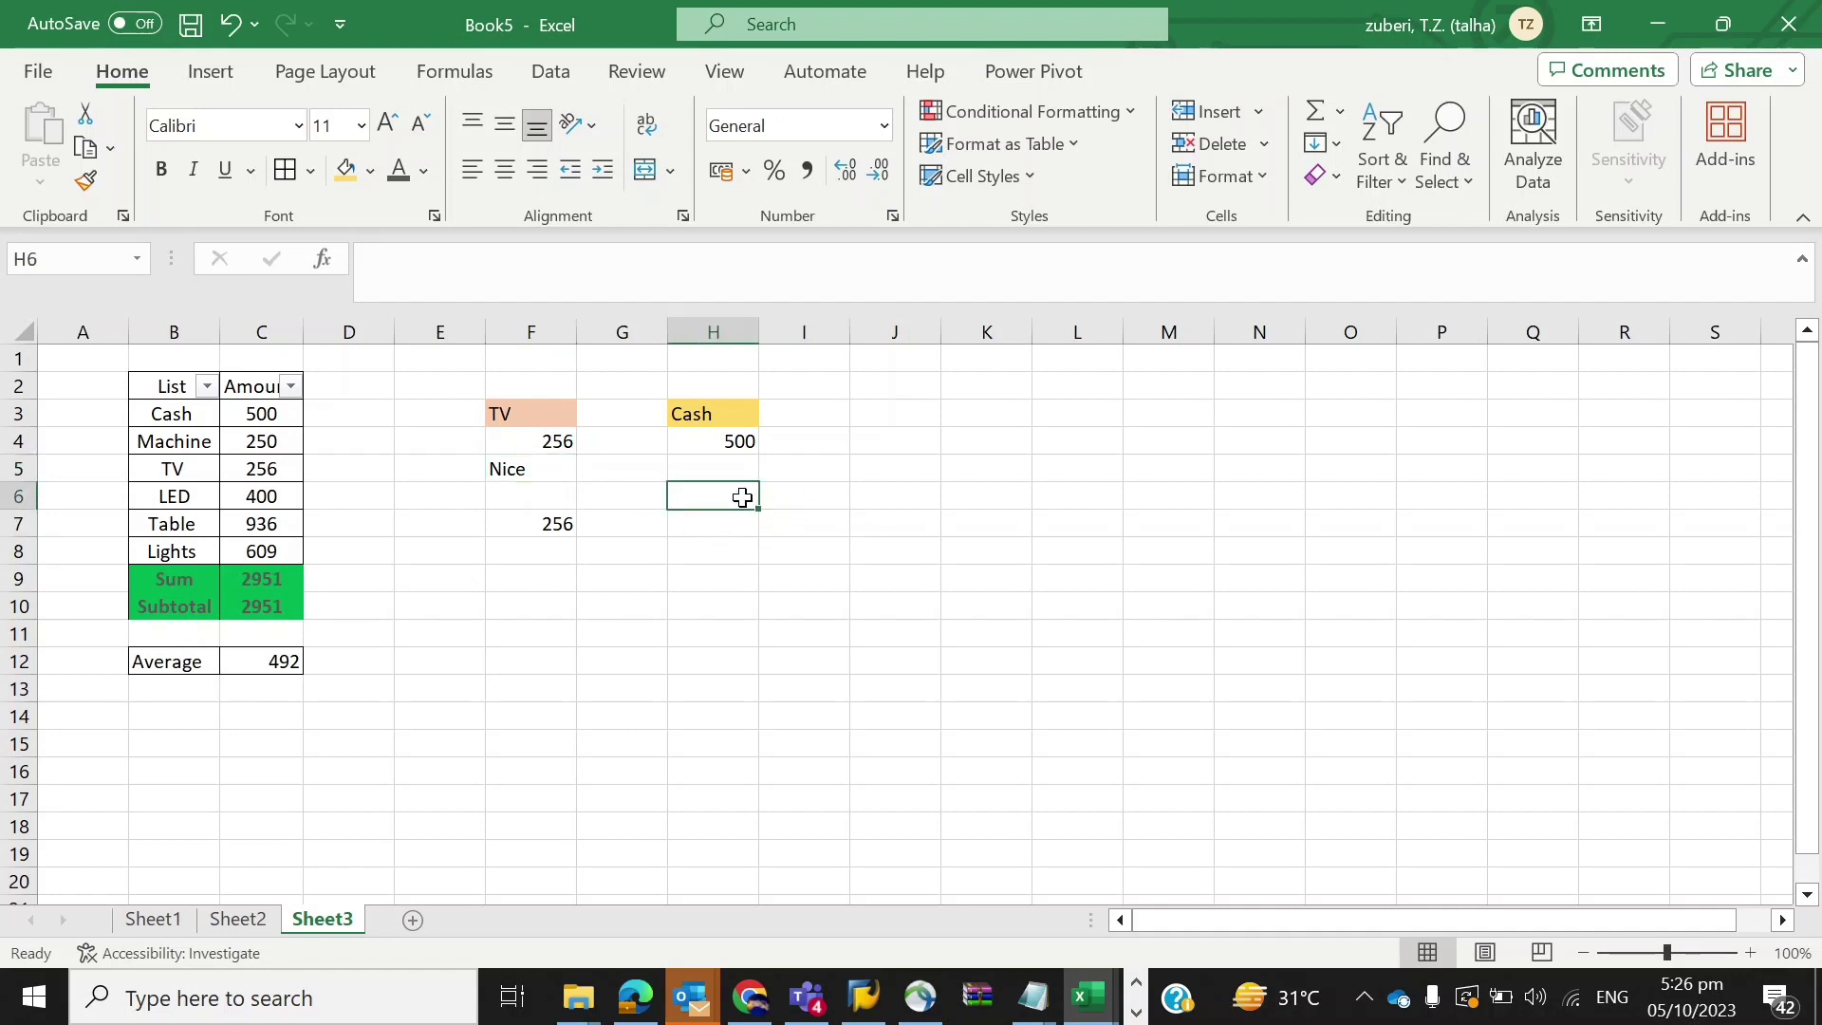
click(1135, 1014)
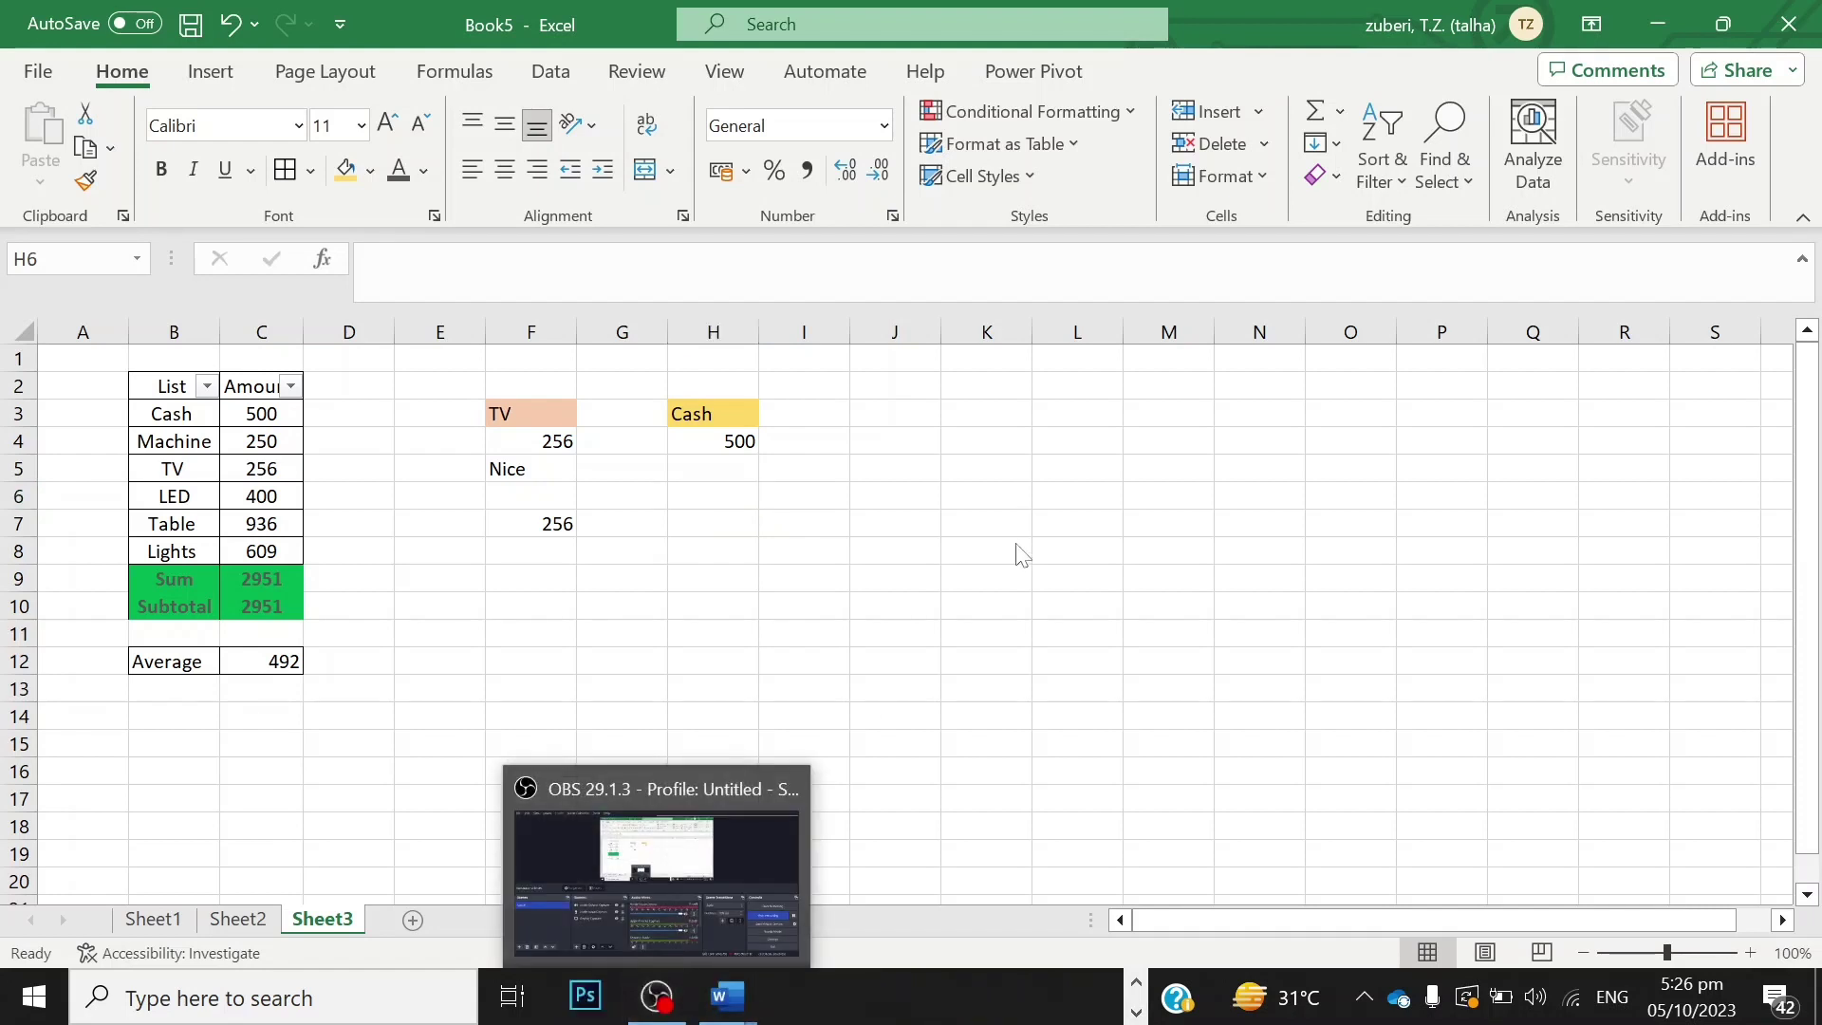
click(506, 465)
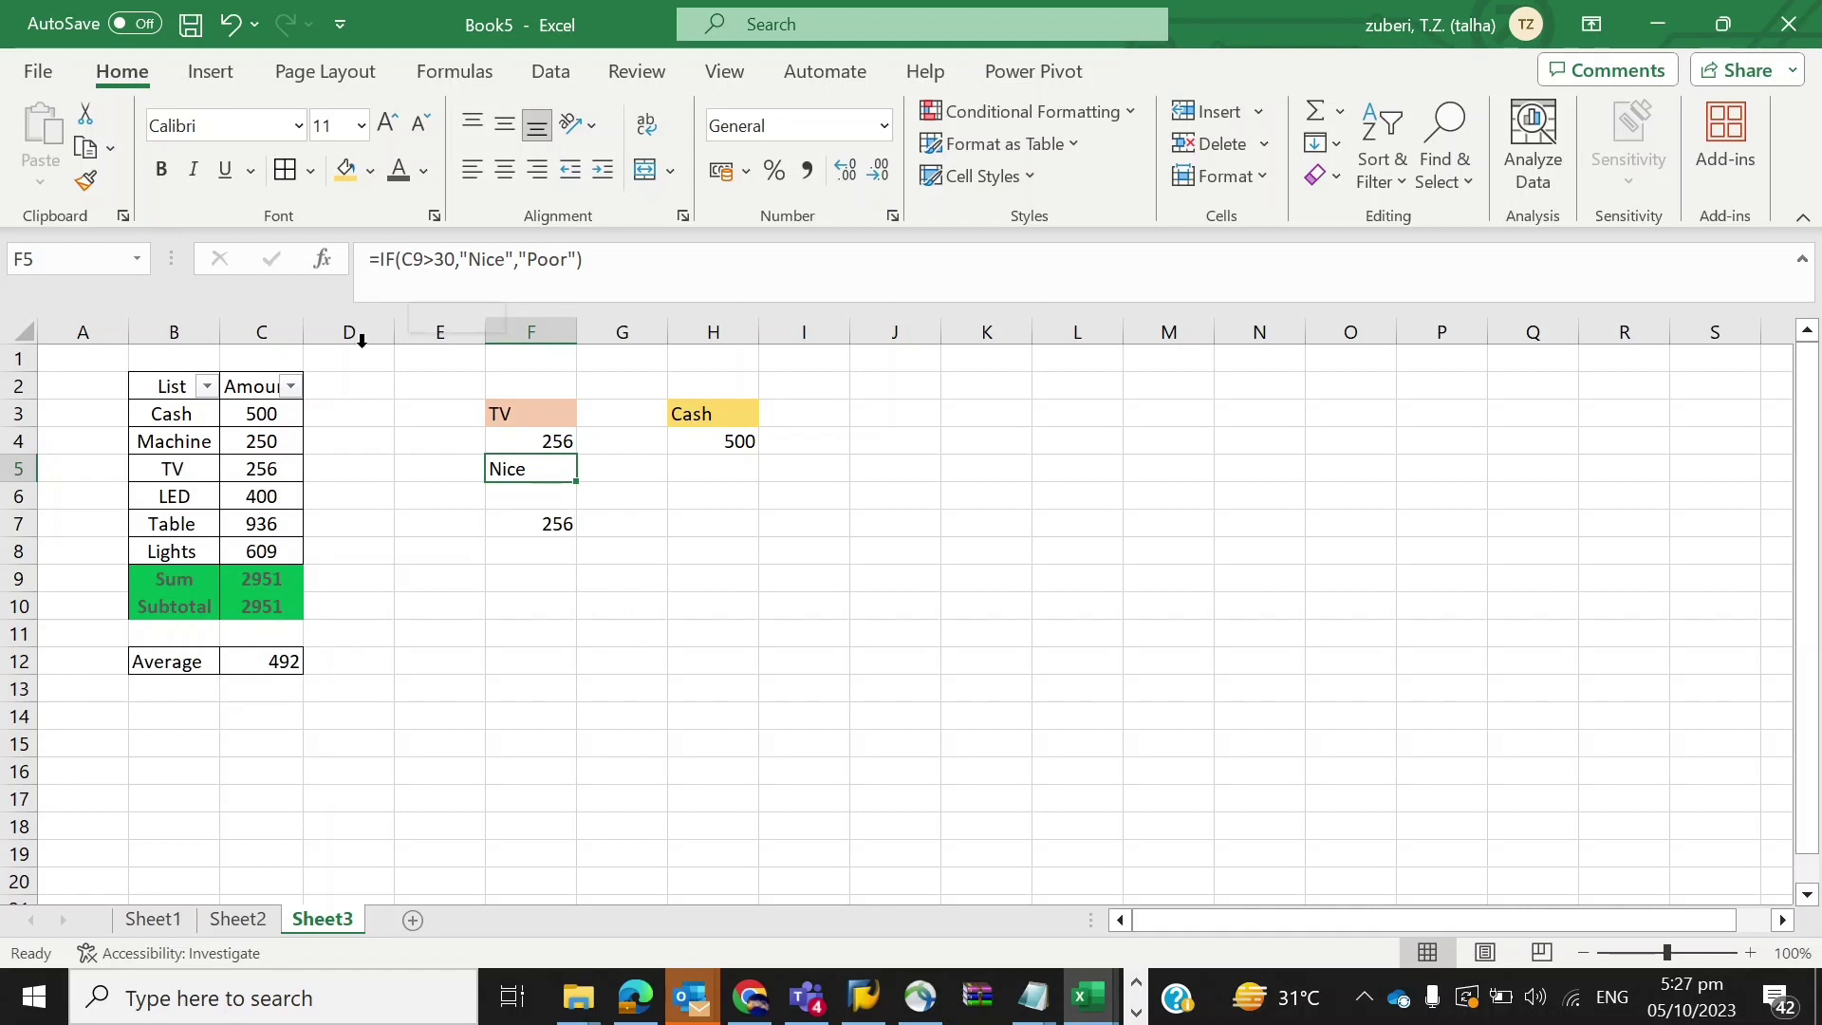
Raise the threshold in the F5 IF formula so that it tests whether C9 is greater than 300.
click(19, 578)
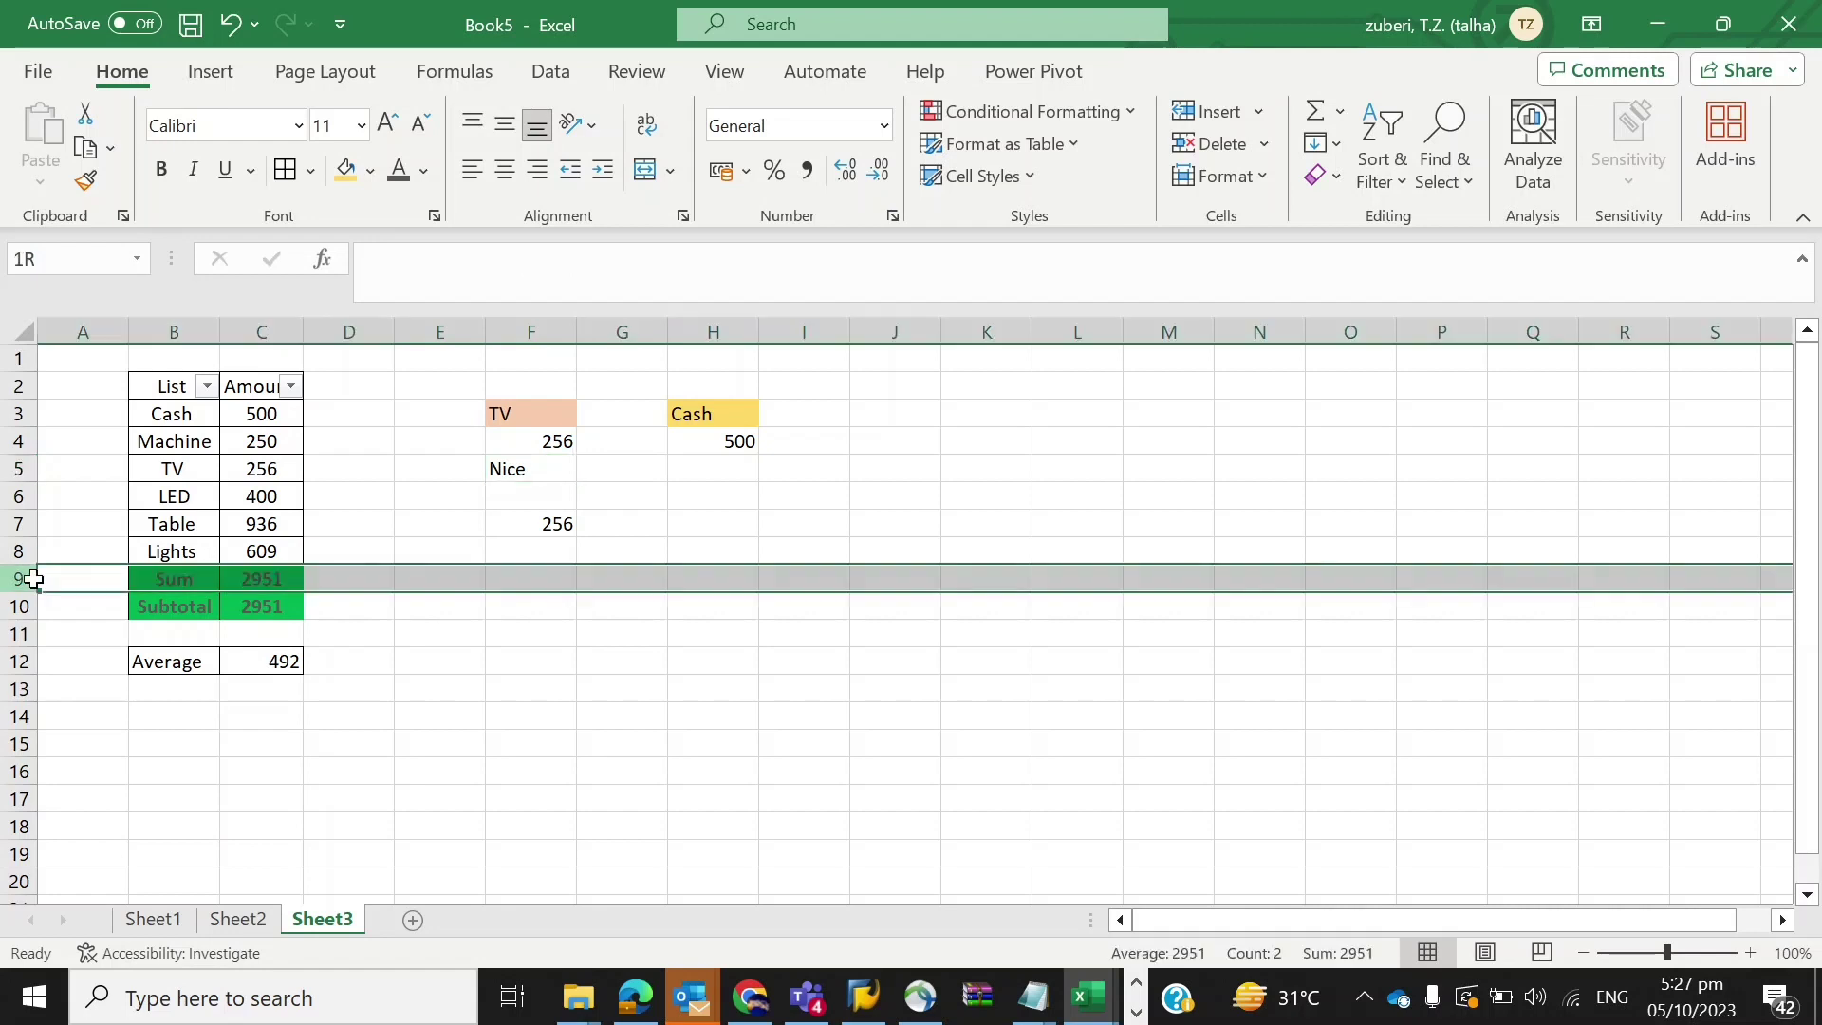
click(284, 577)
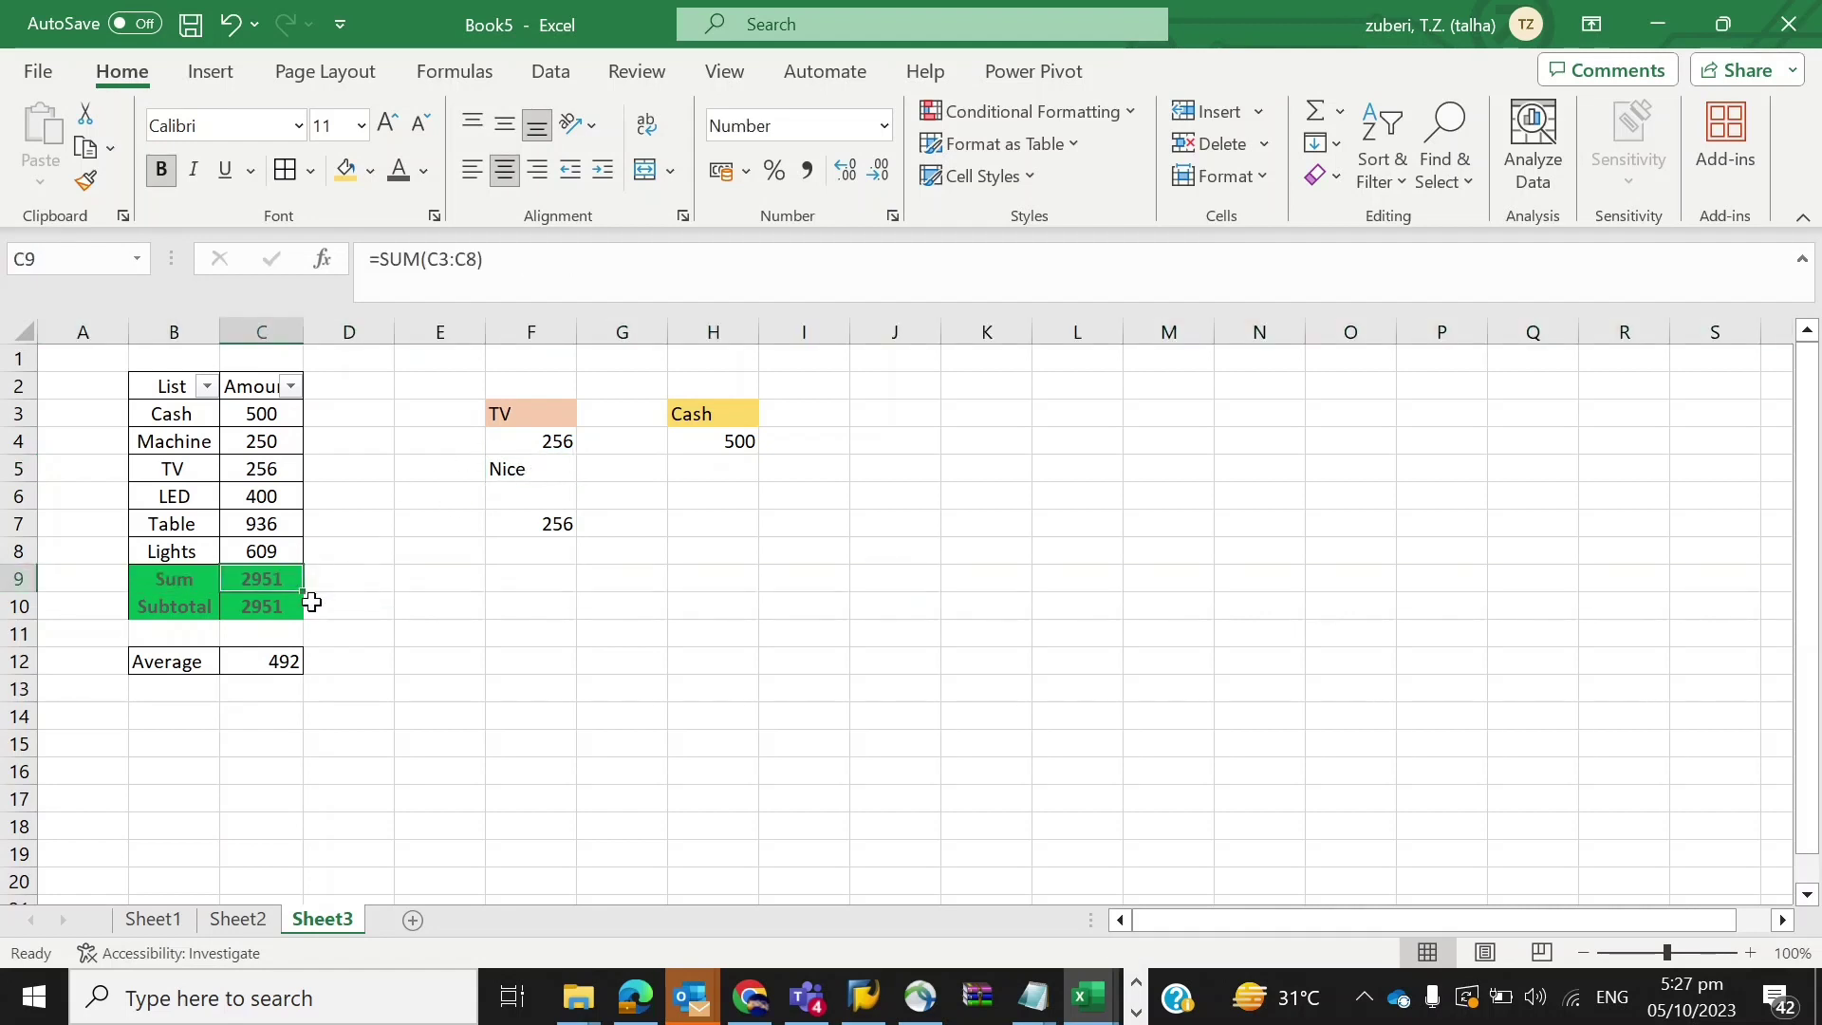
click(514, 474)
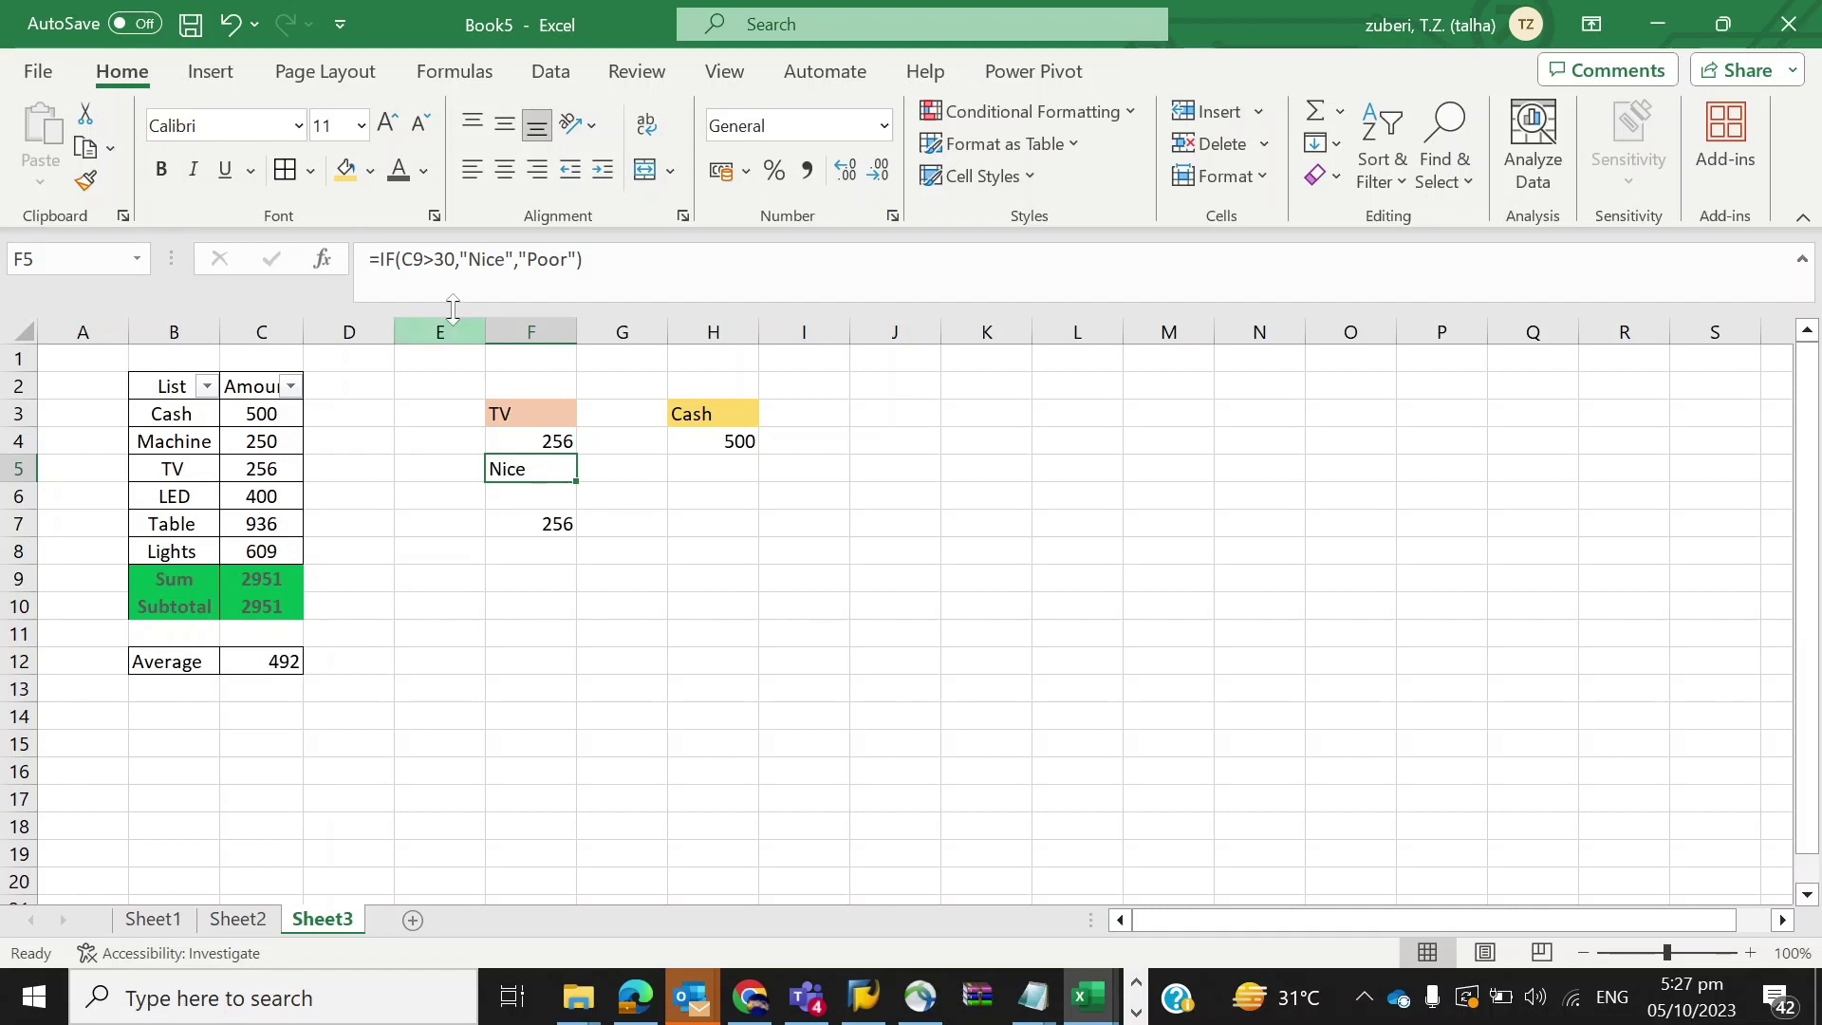
click(455, 261)
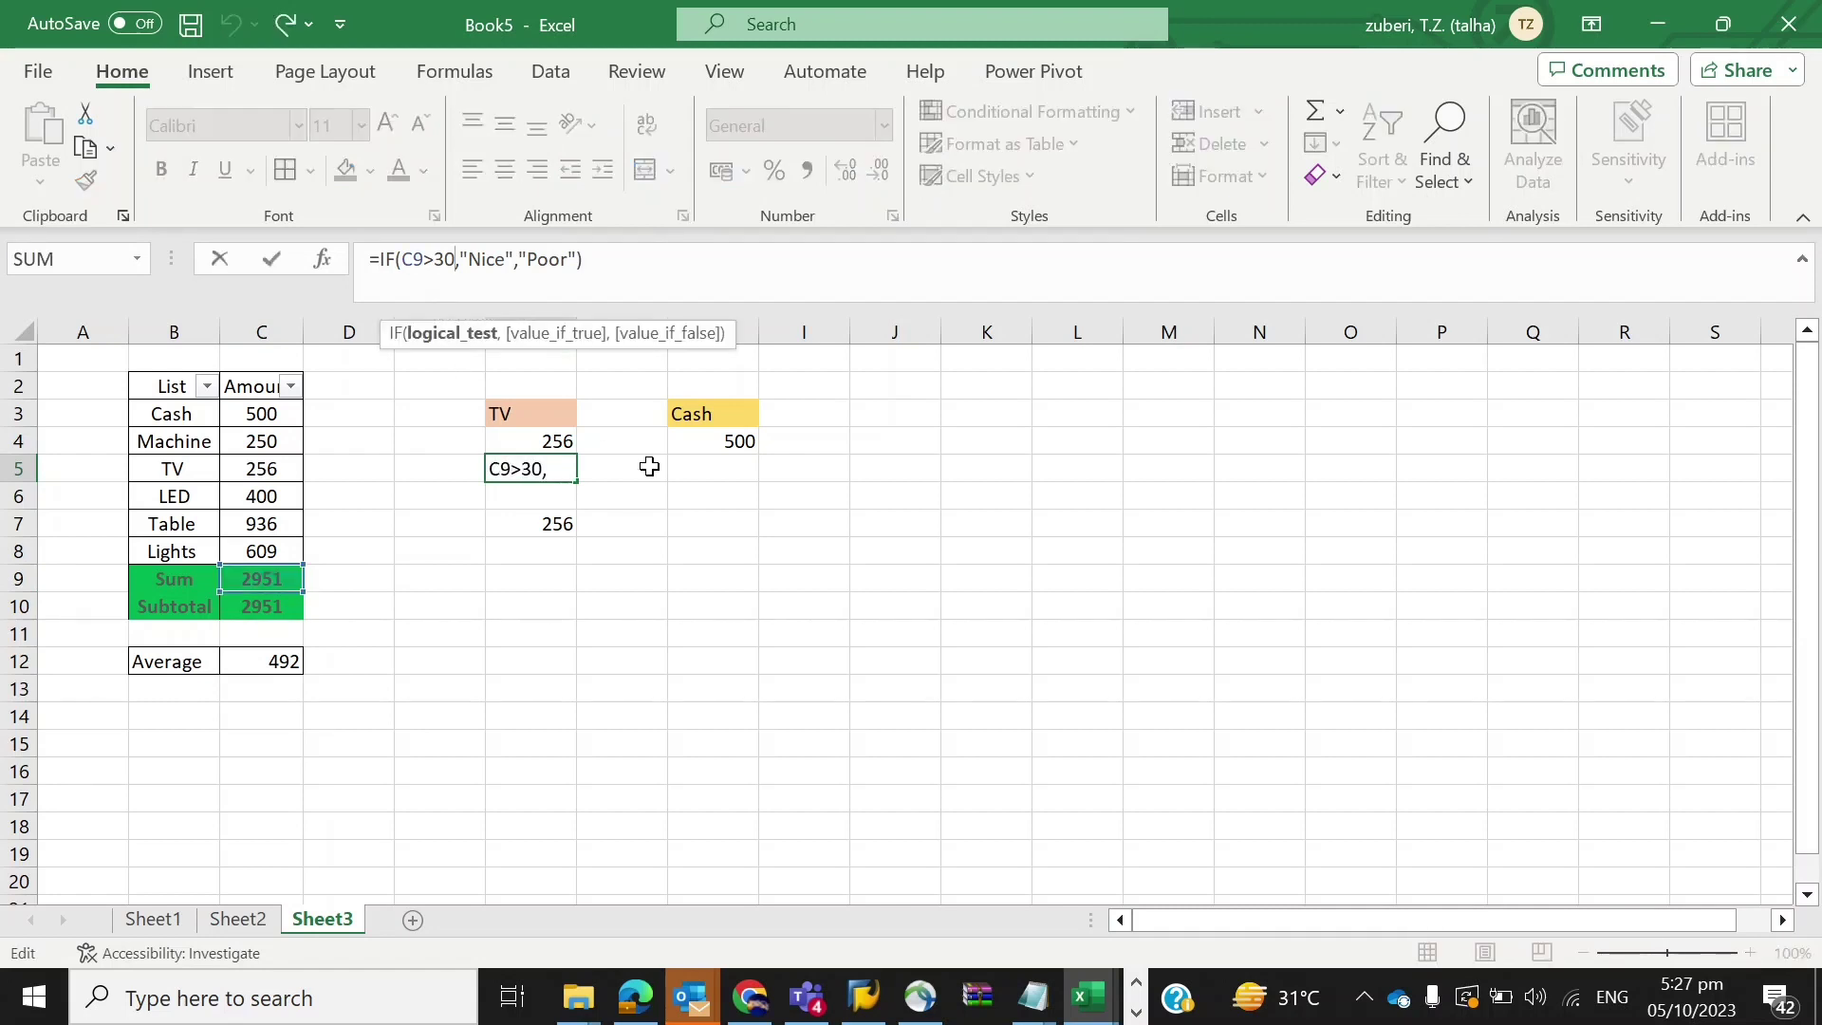
text(0)
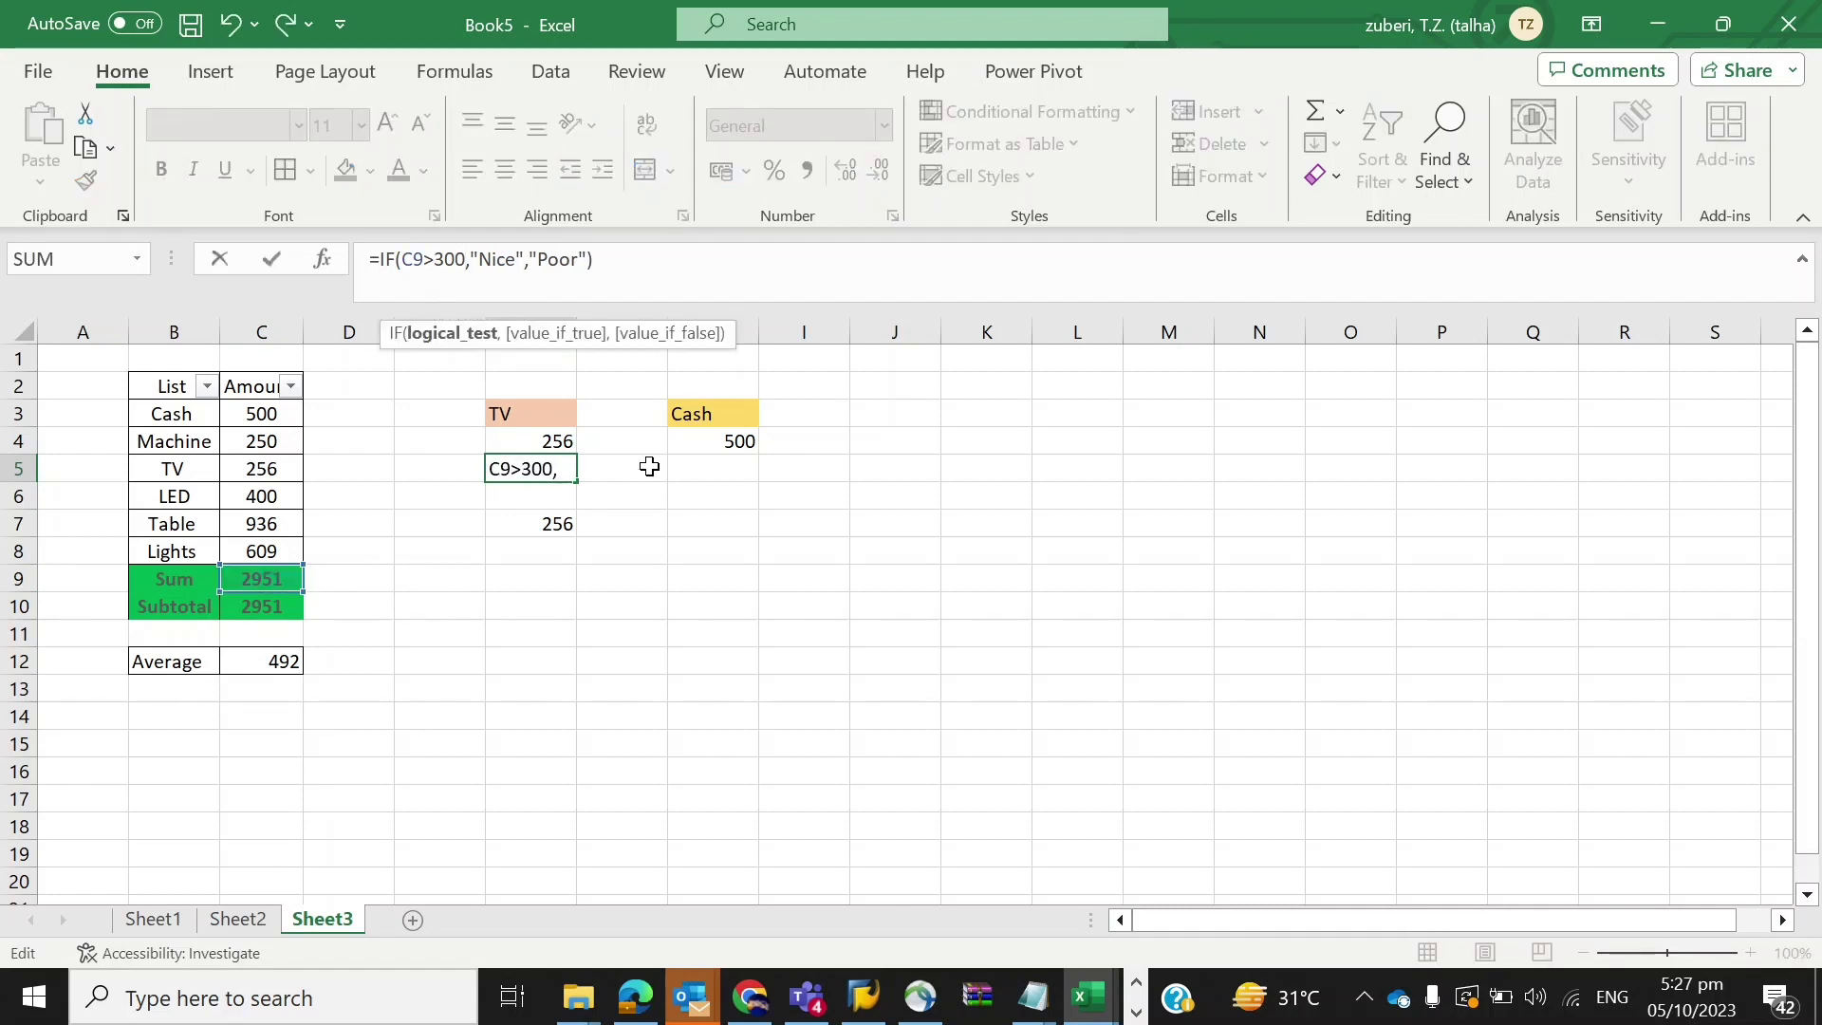
key(Return)
key(Up)
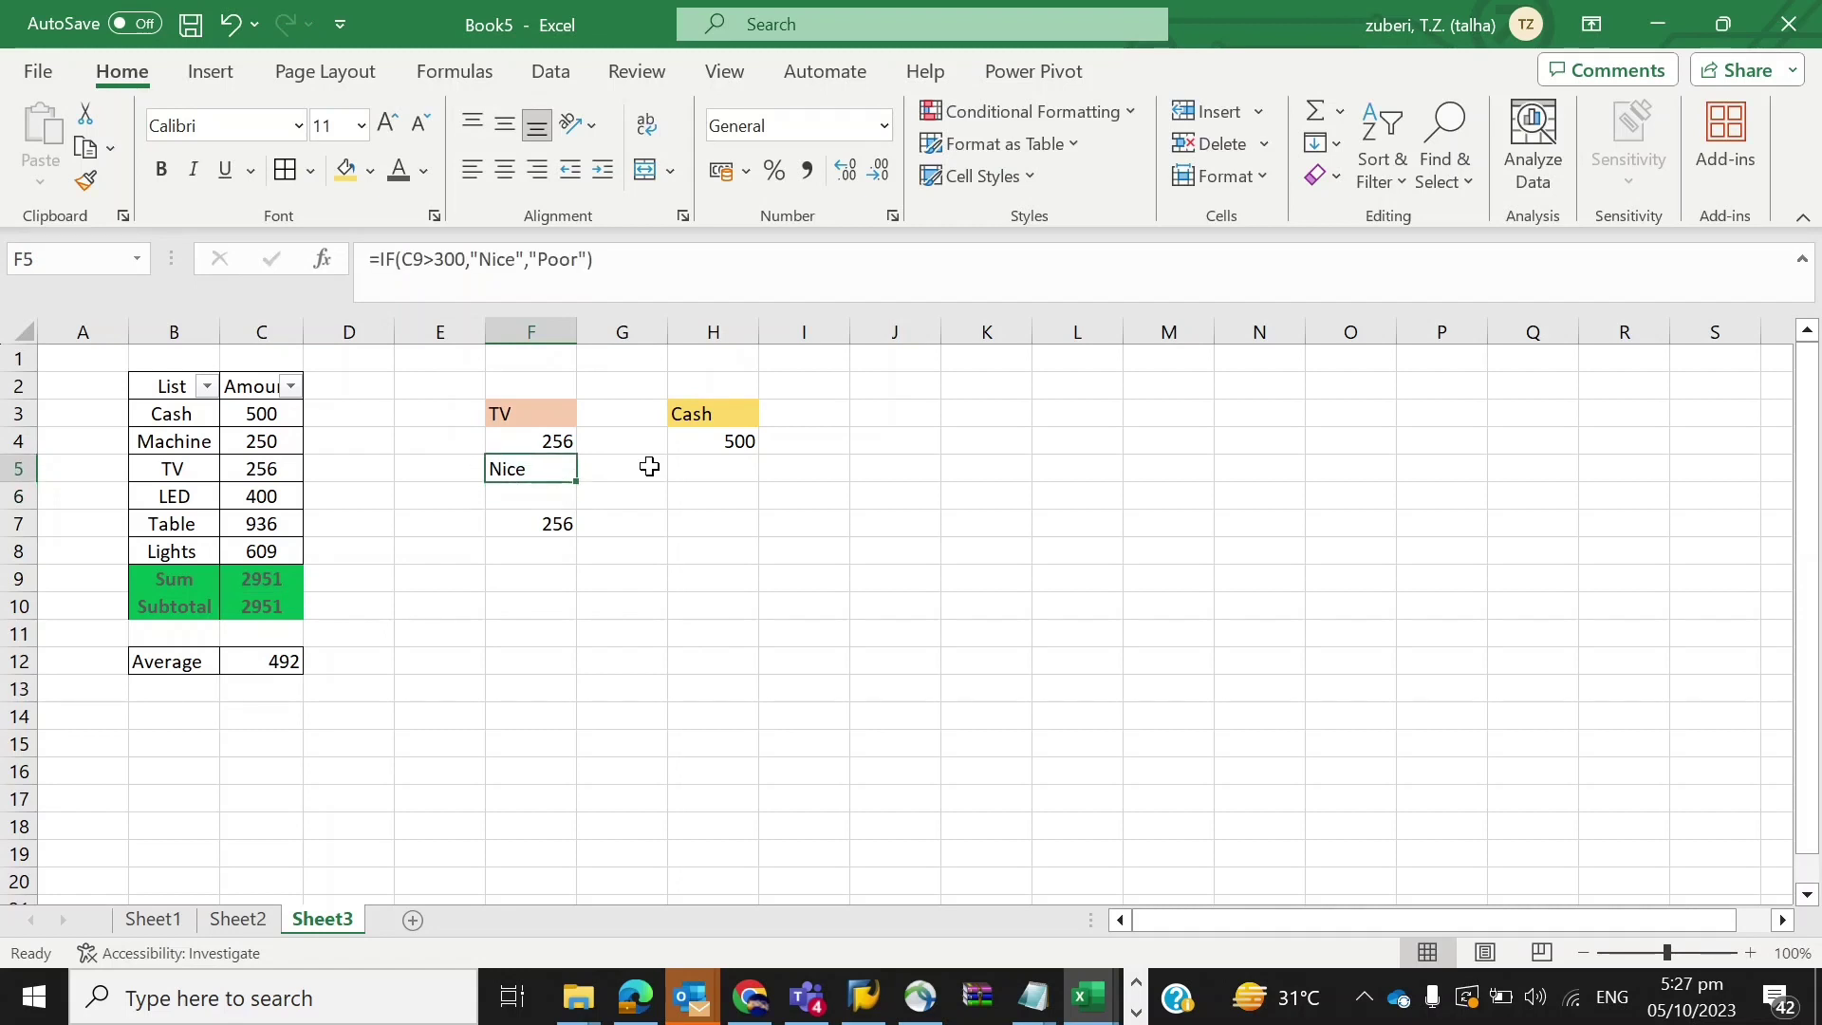
Raise the threshold in the F5 IF formula so that it tests whether C9 is greater than 3000.
click(466, 260)
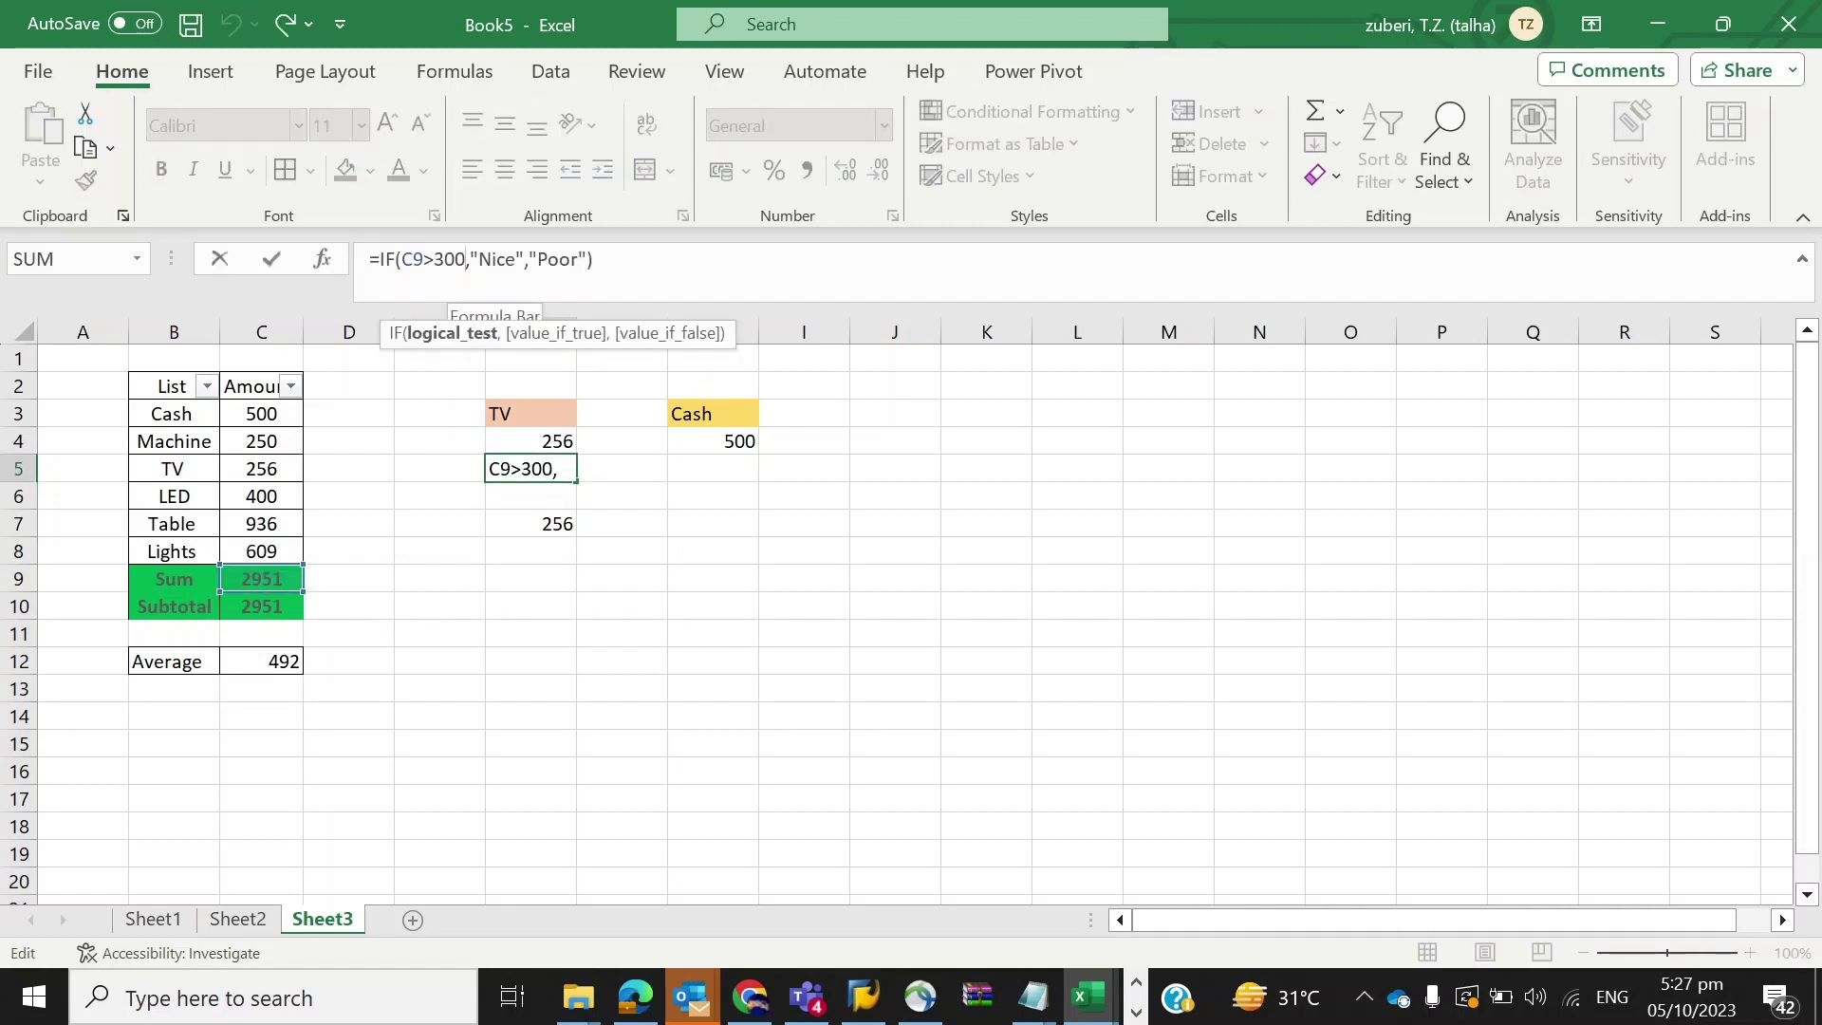
text(0)
key(Return)
key(Up)
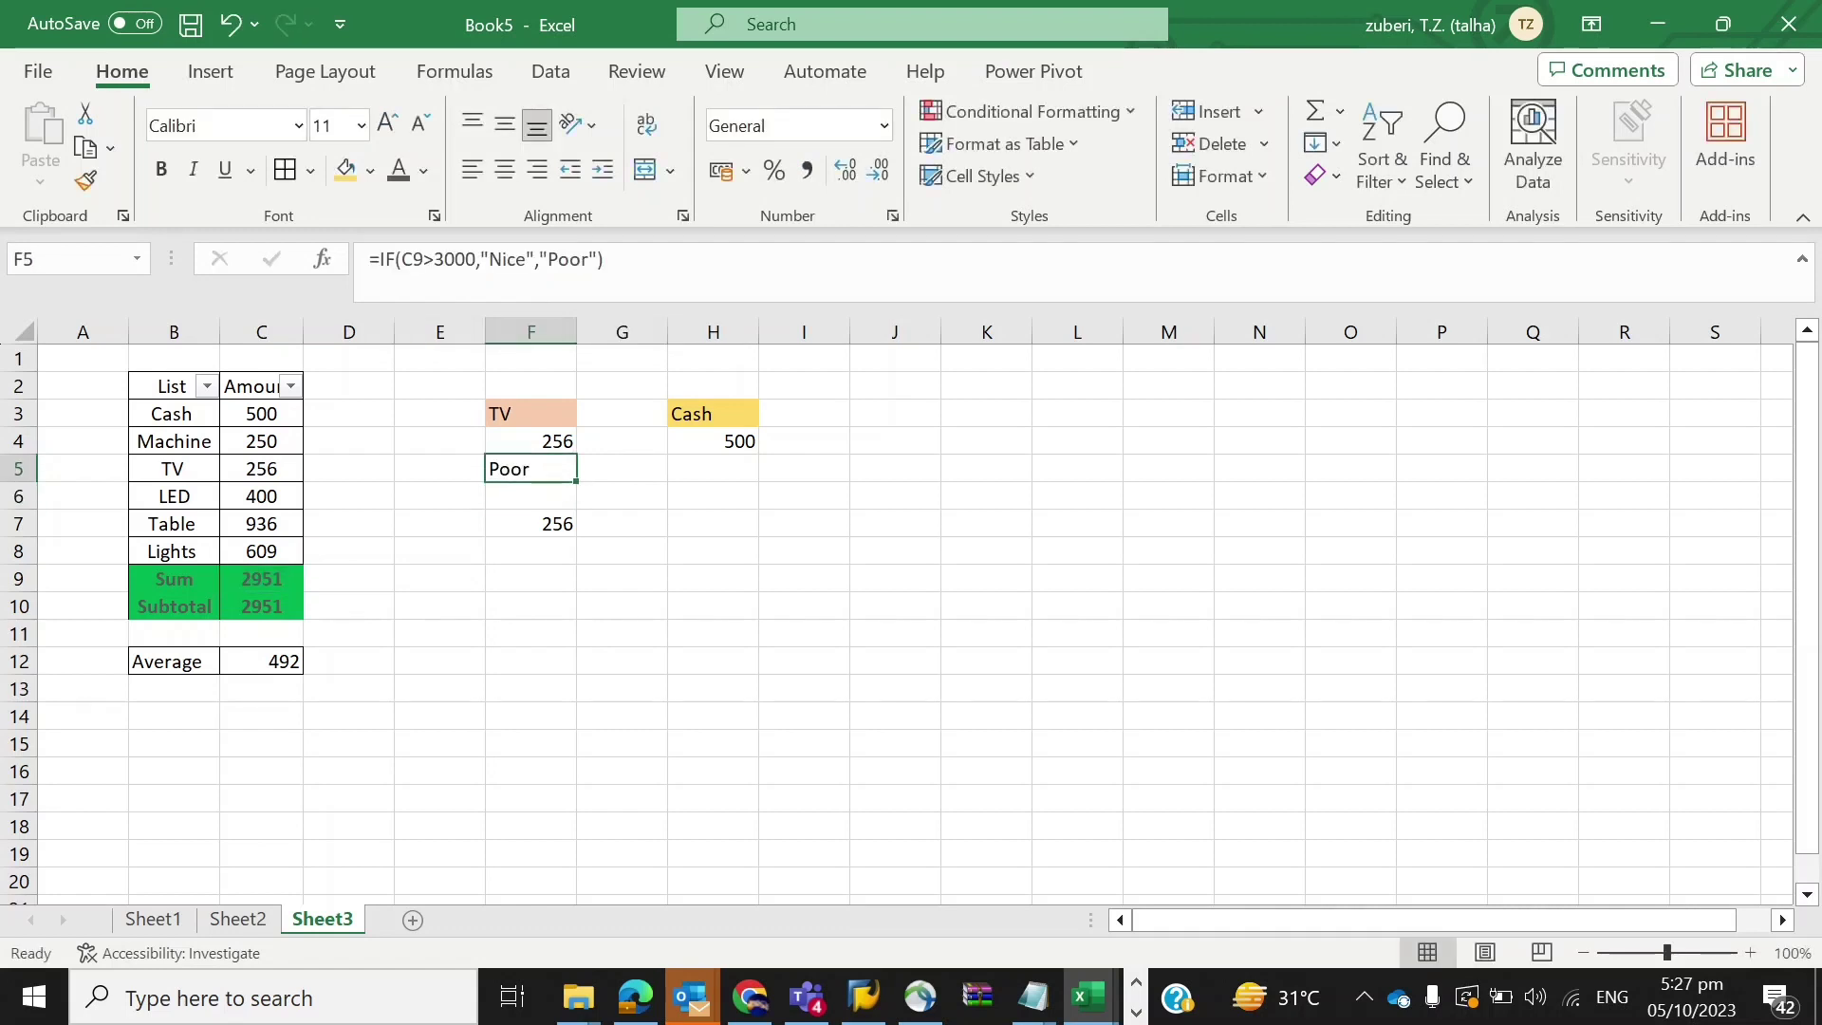
key(Down)
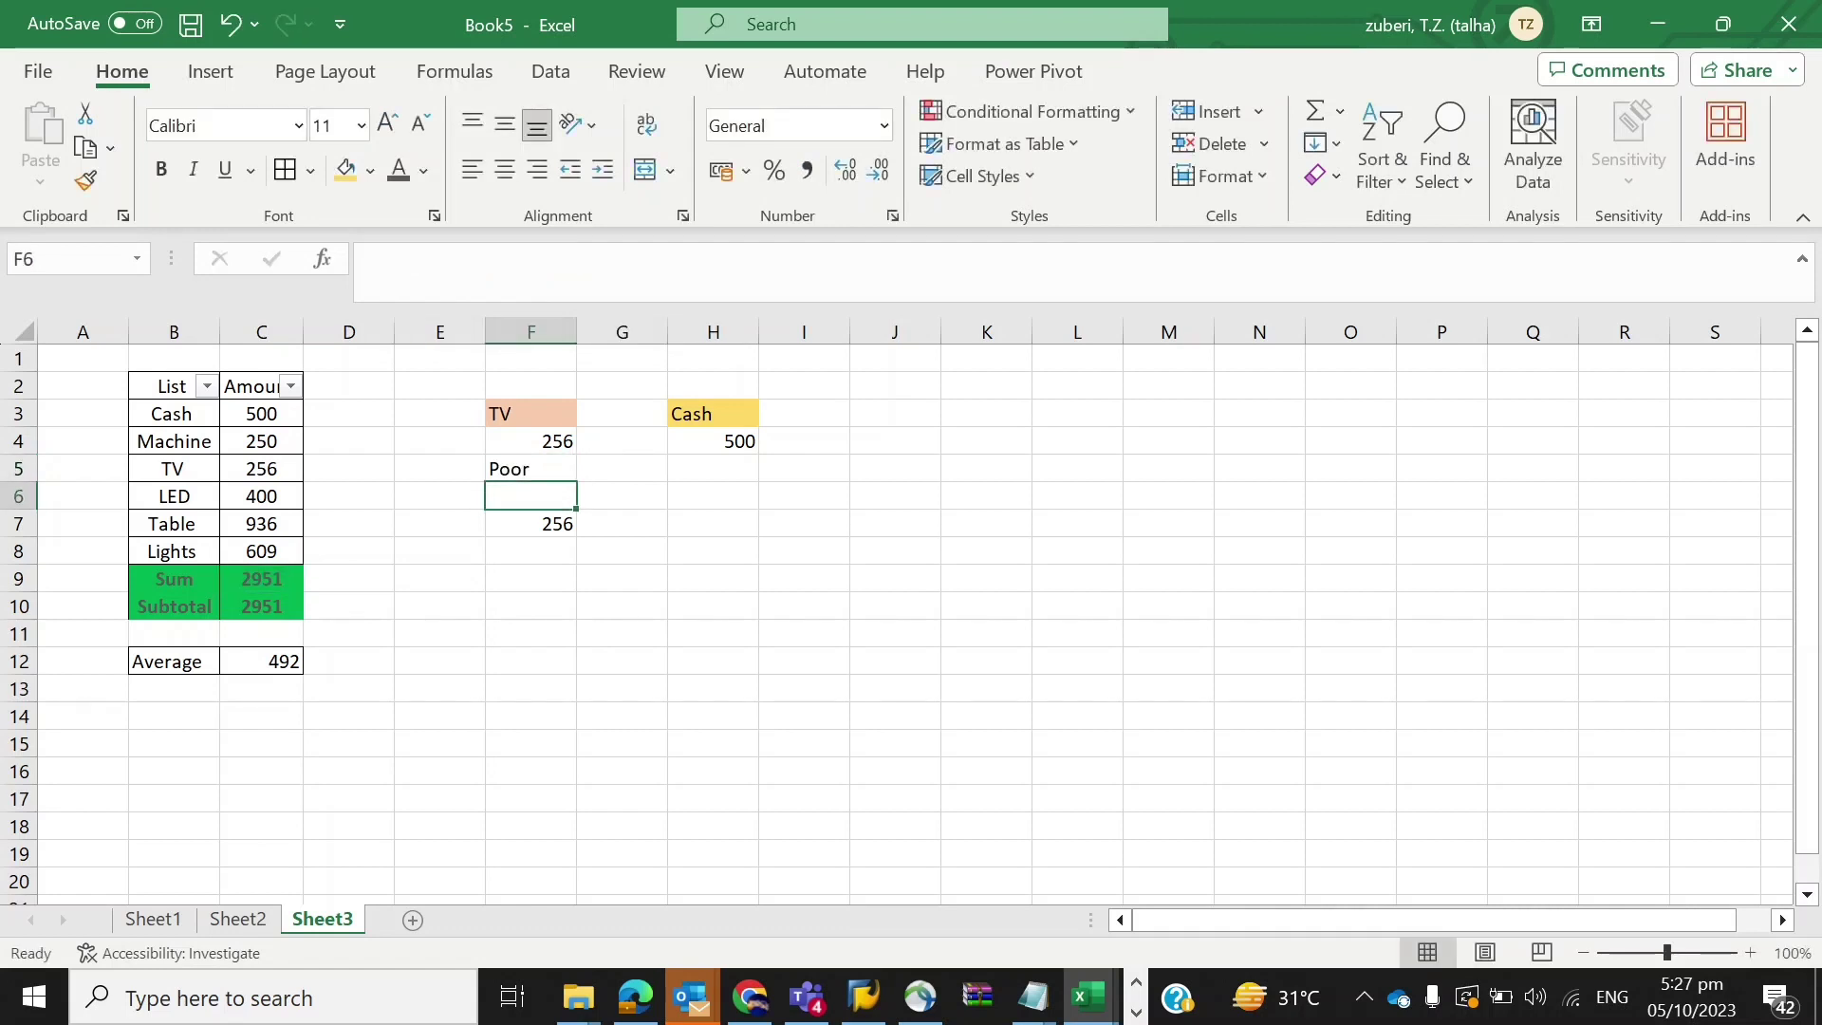
key(Up)
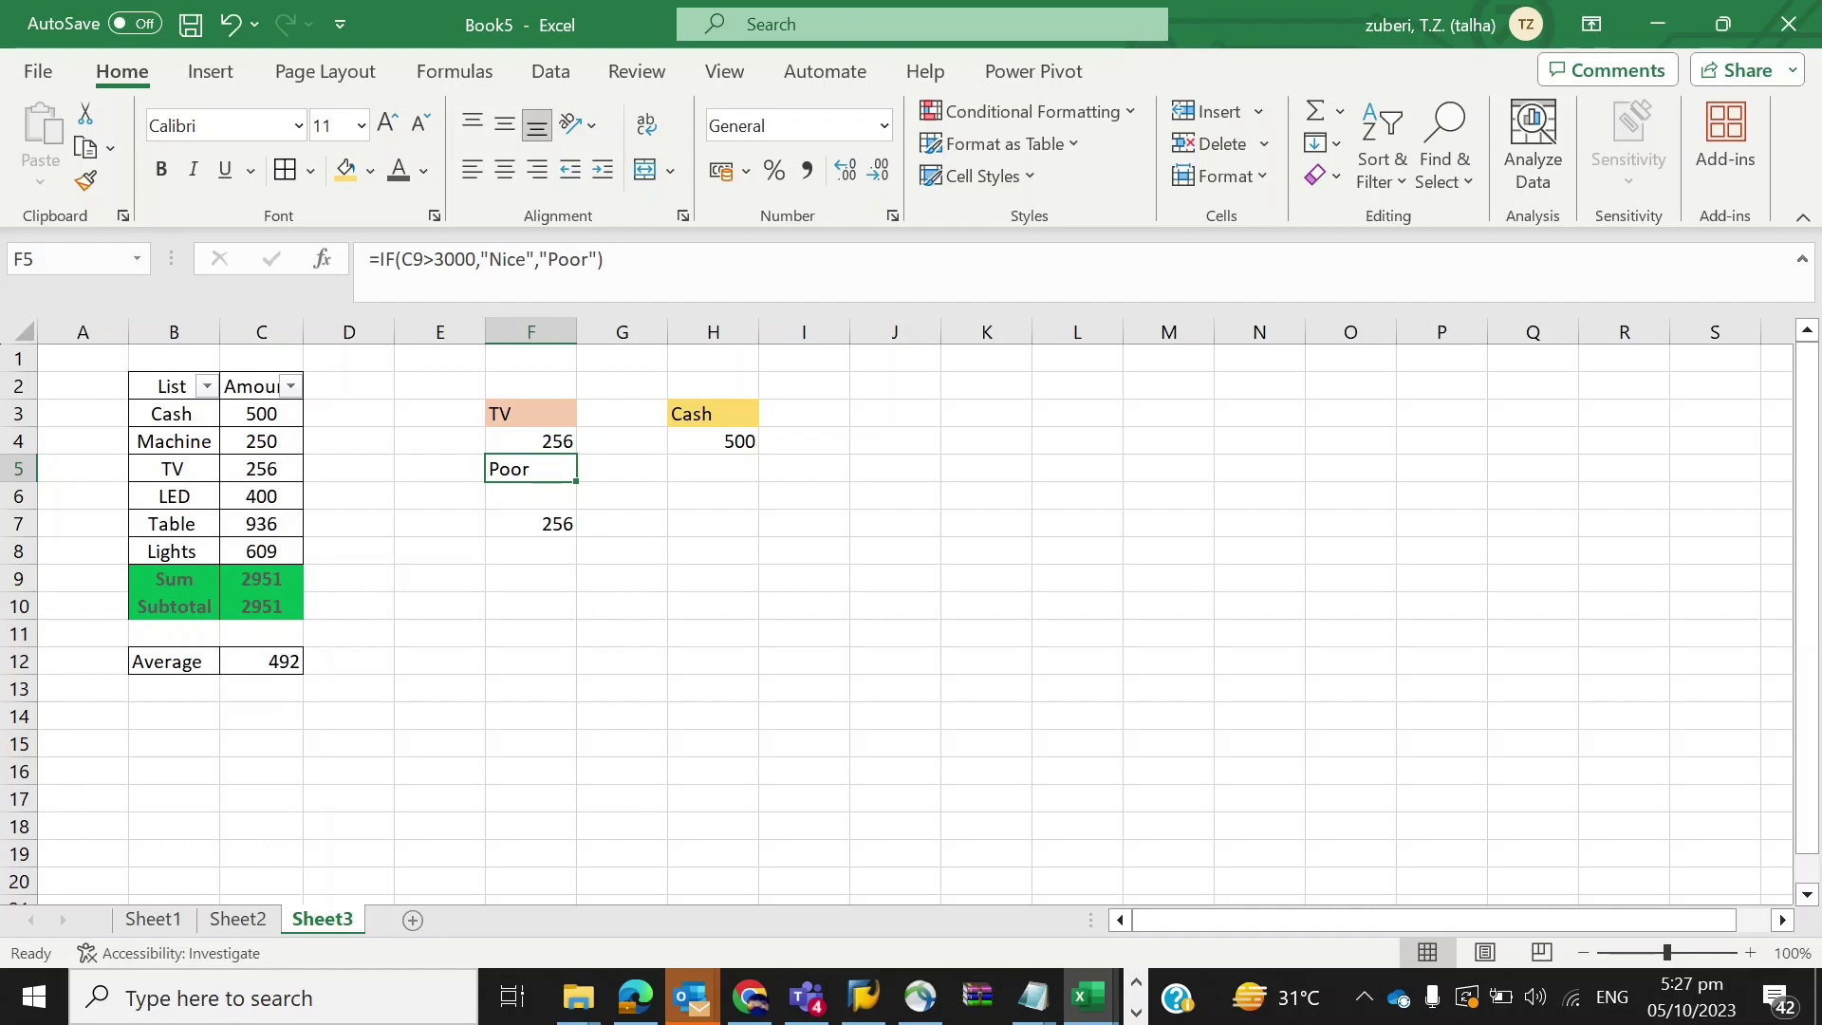
Enter the formula =IF(C10>5000,"Good","Poor") in H6, accepting the proposed correction of the missing quotation mark.
key(Down)
key(Right)
key(Right)
key(Up)
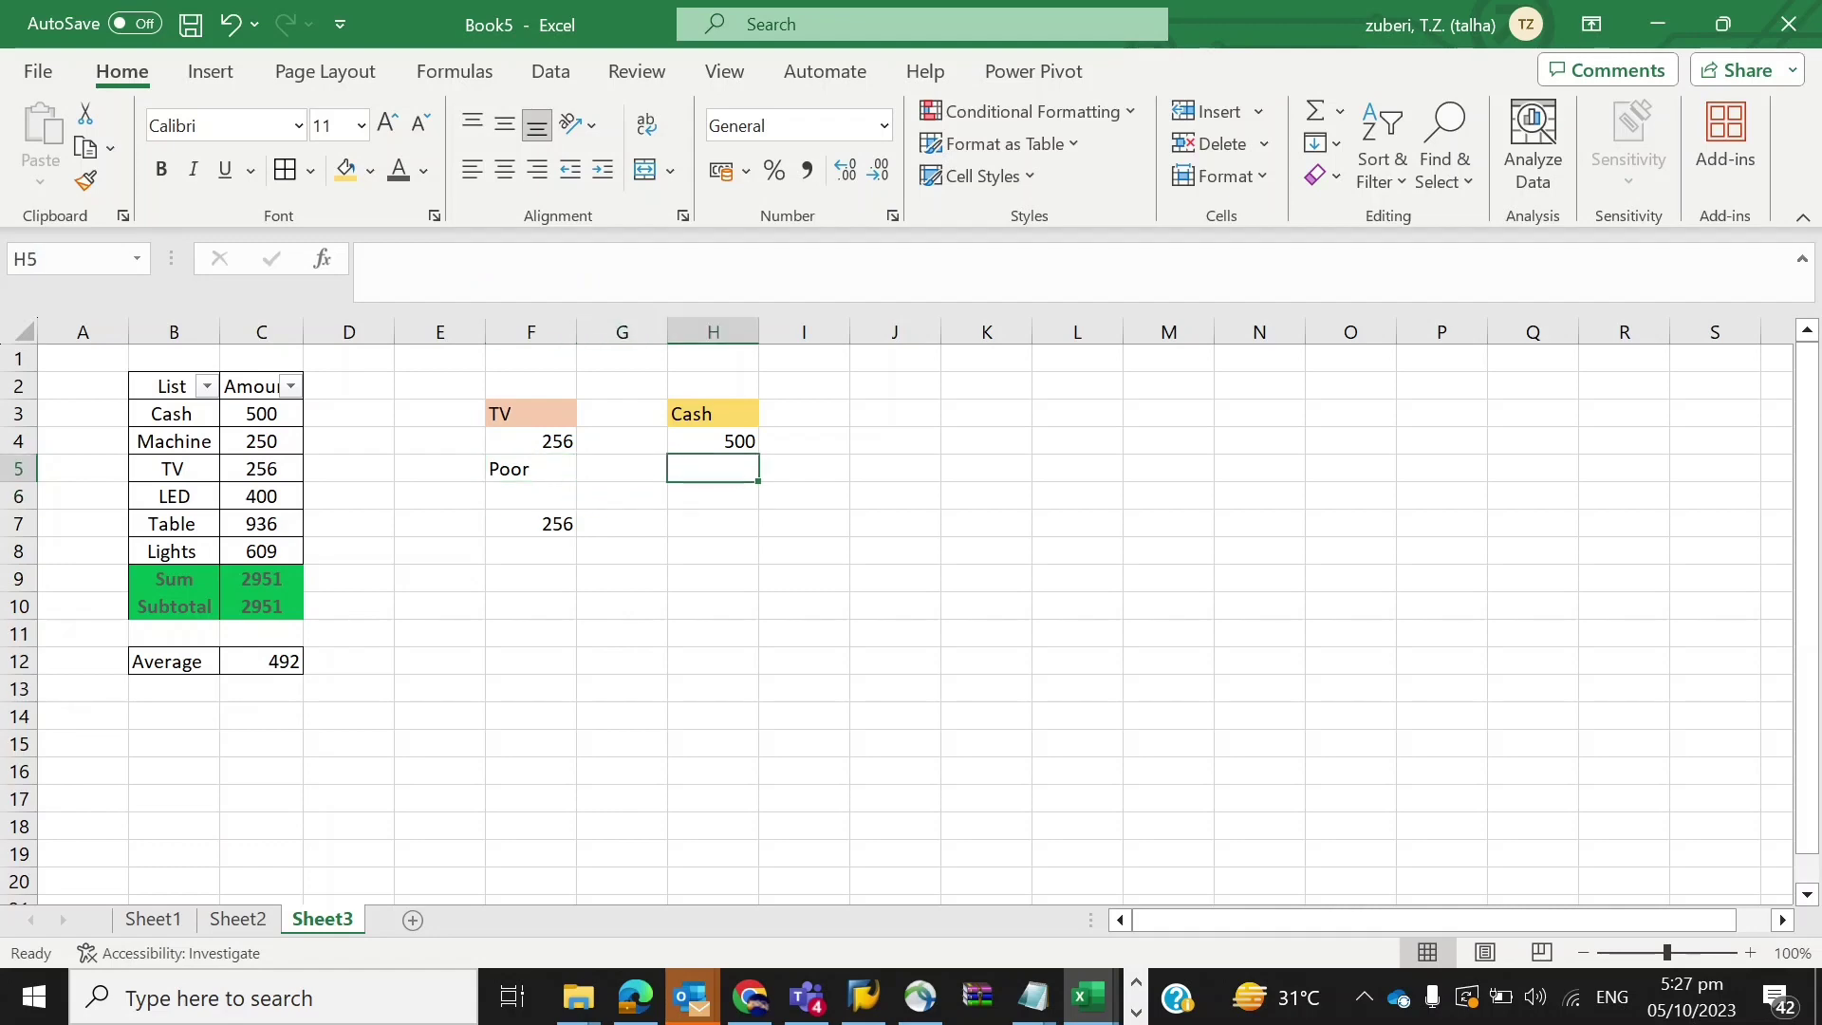
key(Down)
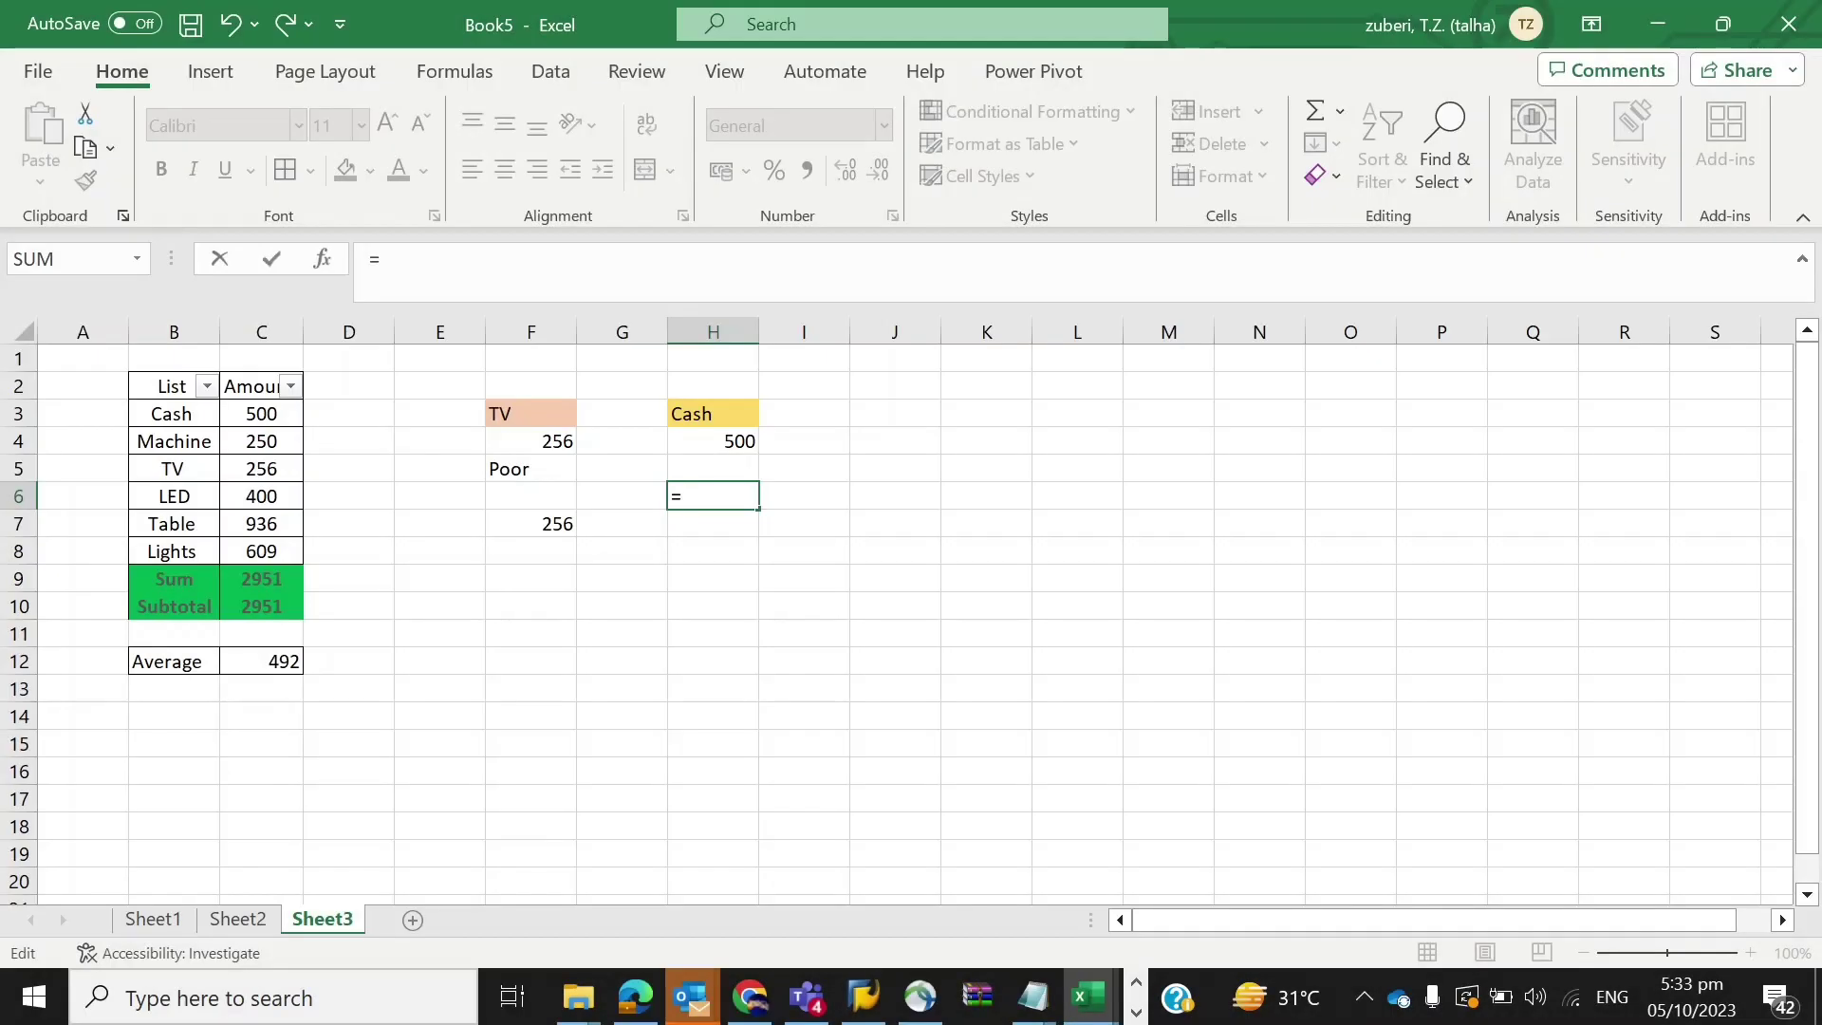
text(f)
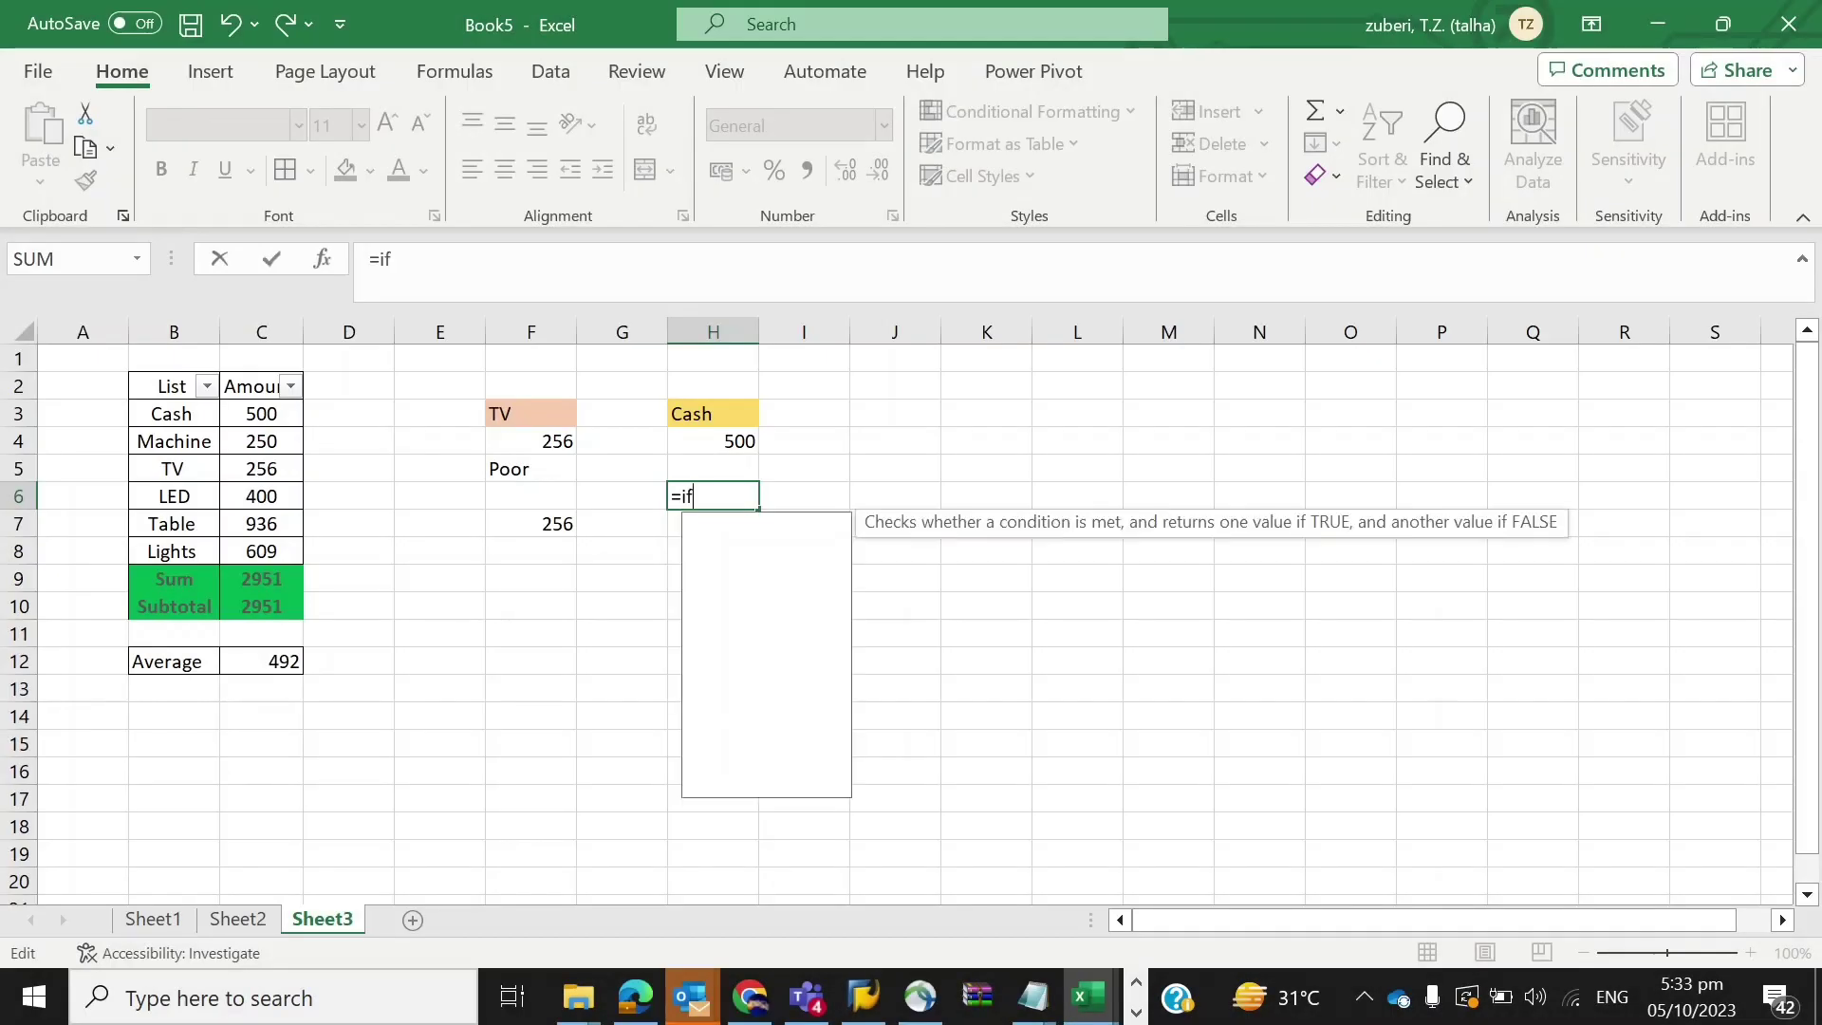
text(()
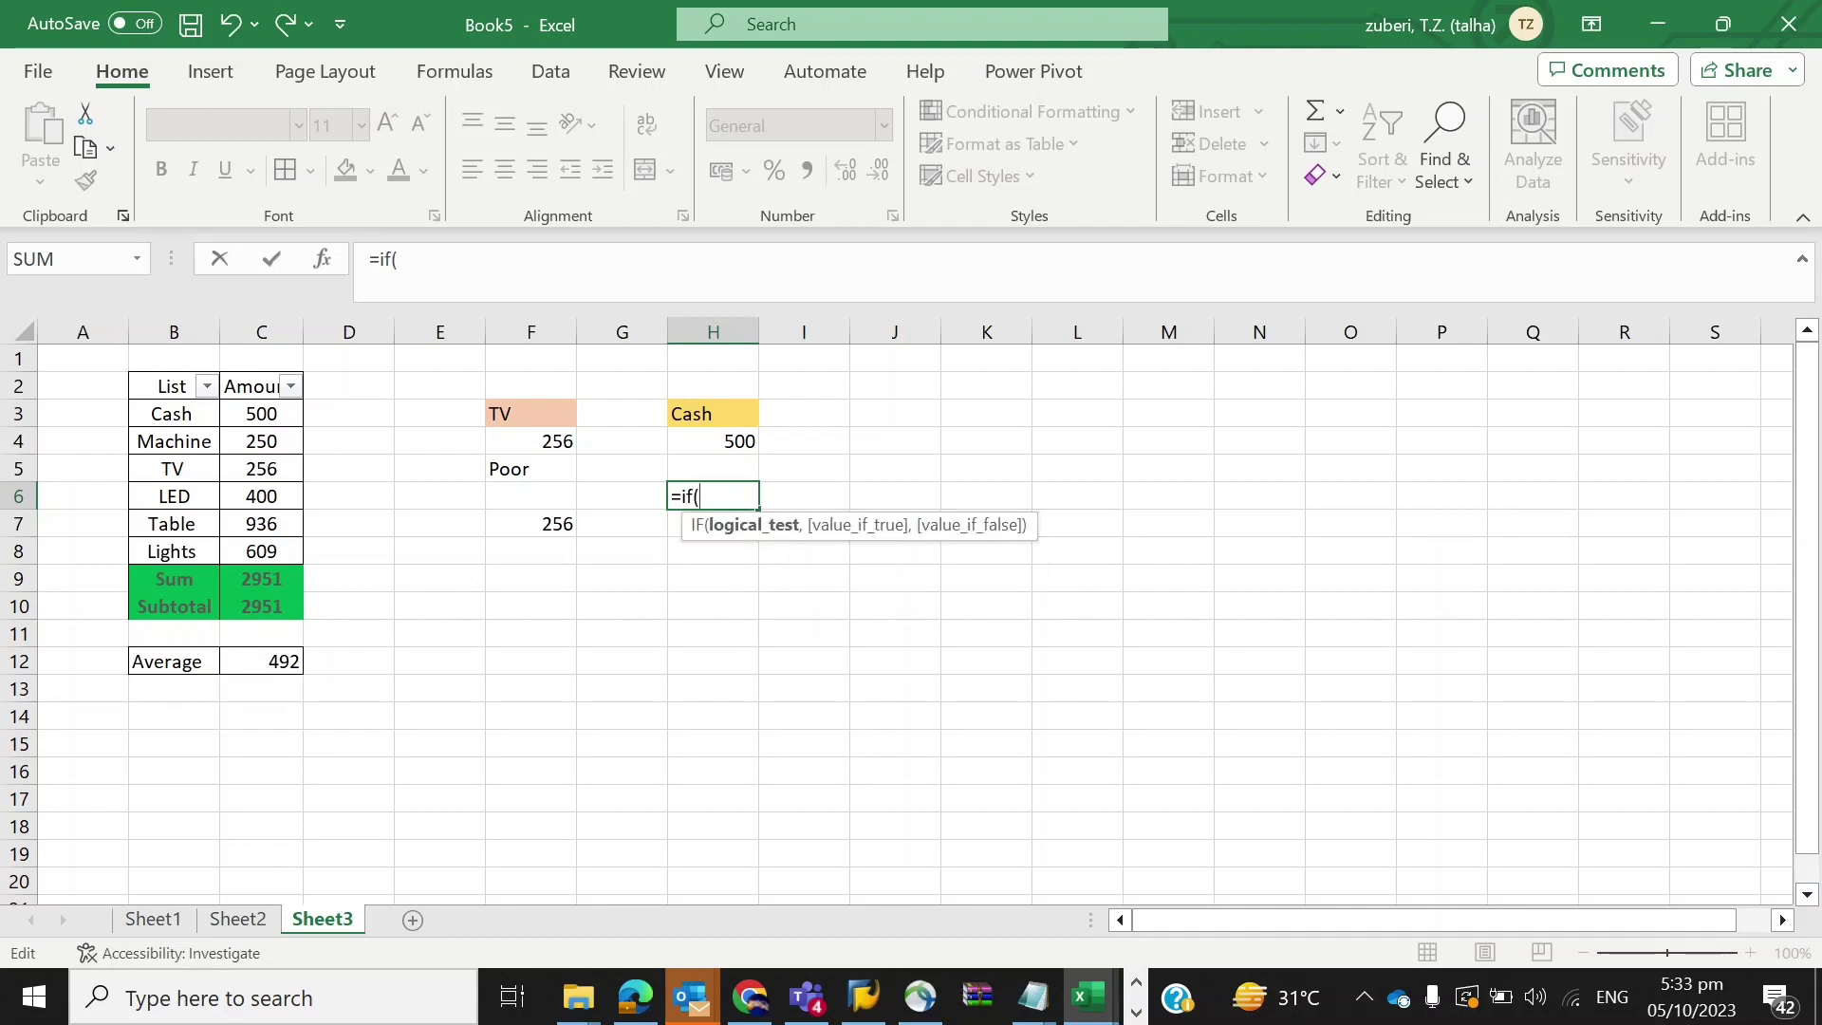
click(268, 607)
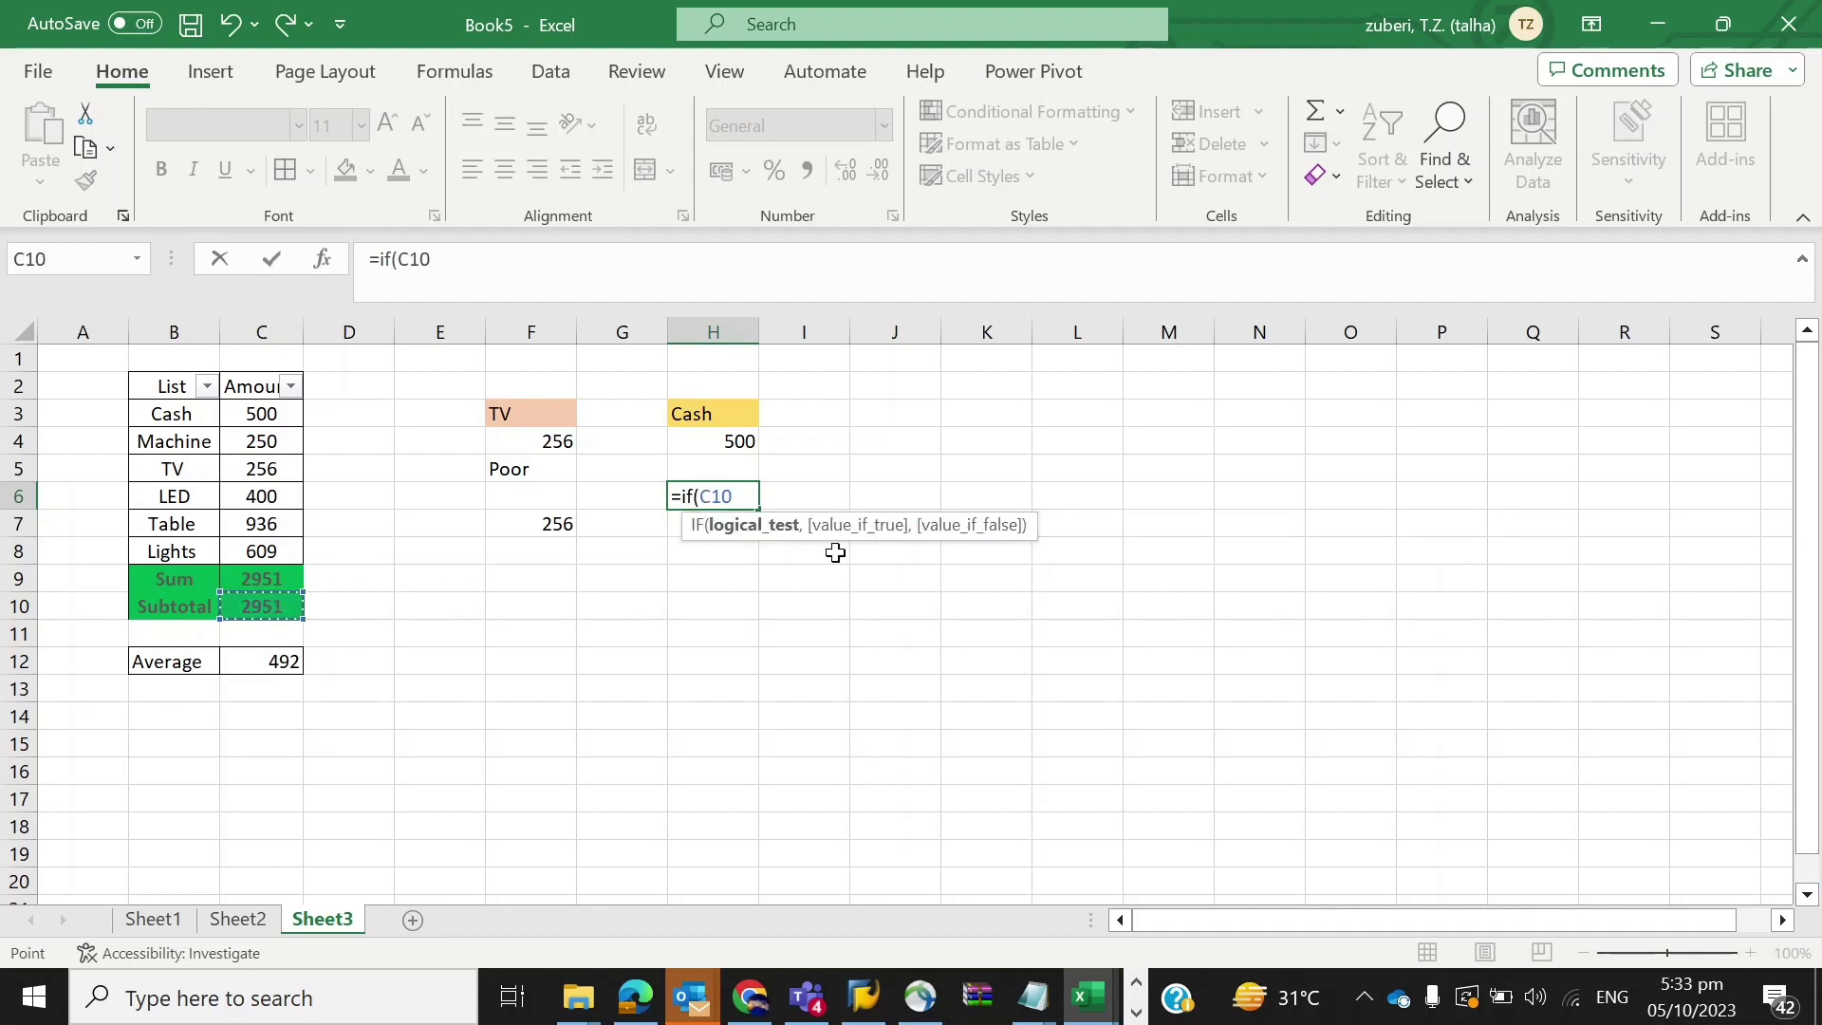
text(>5000,)
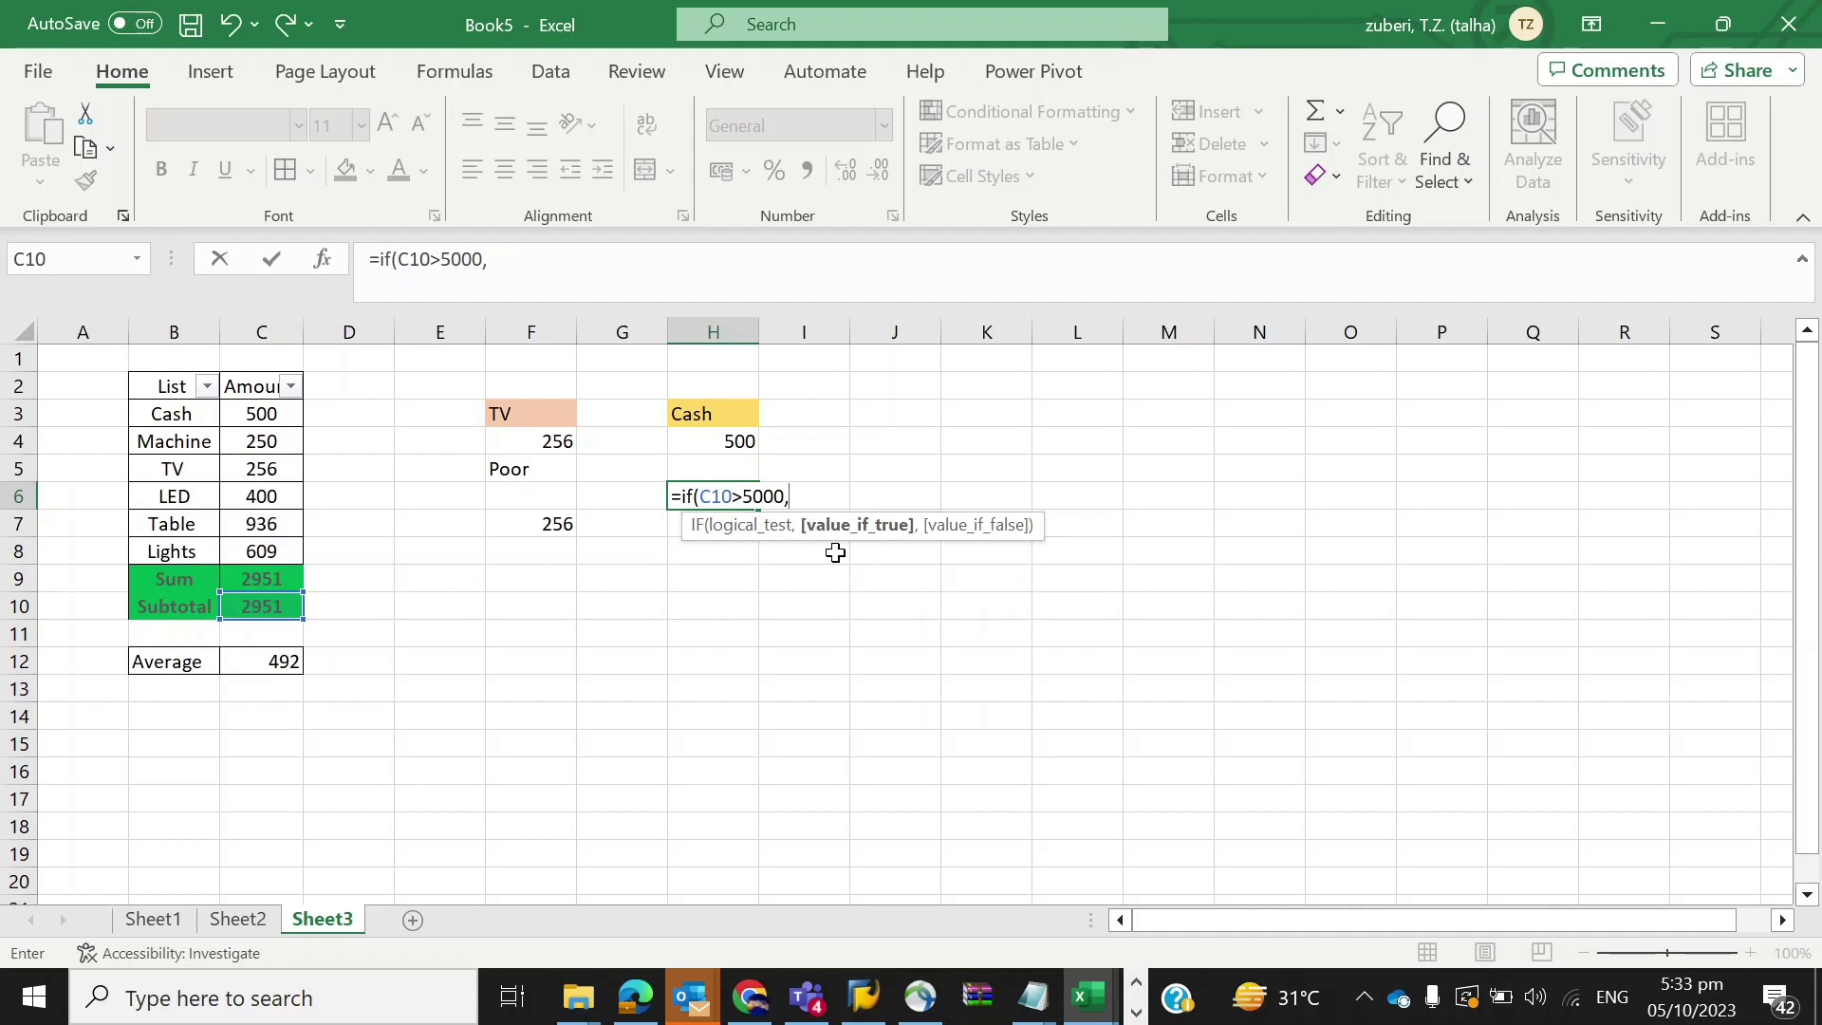
text("Good",)
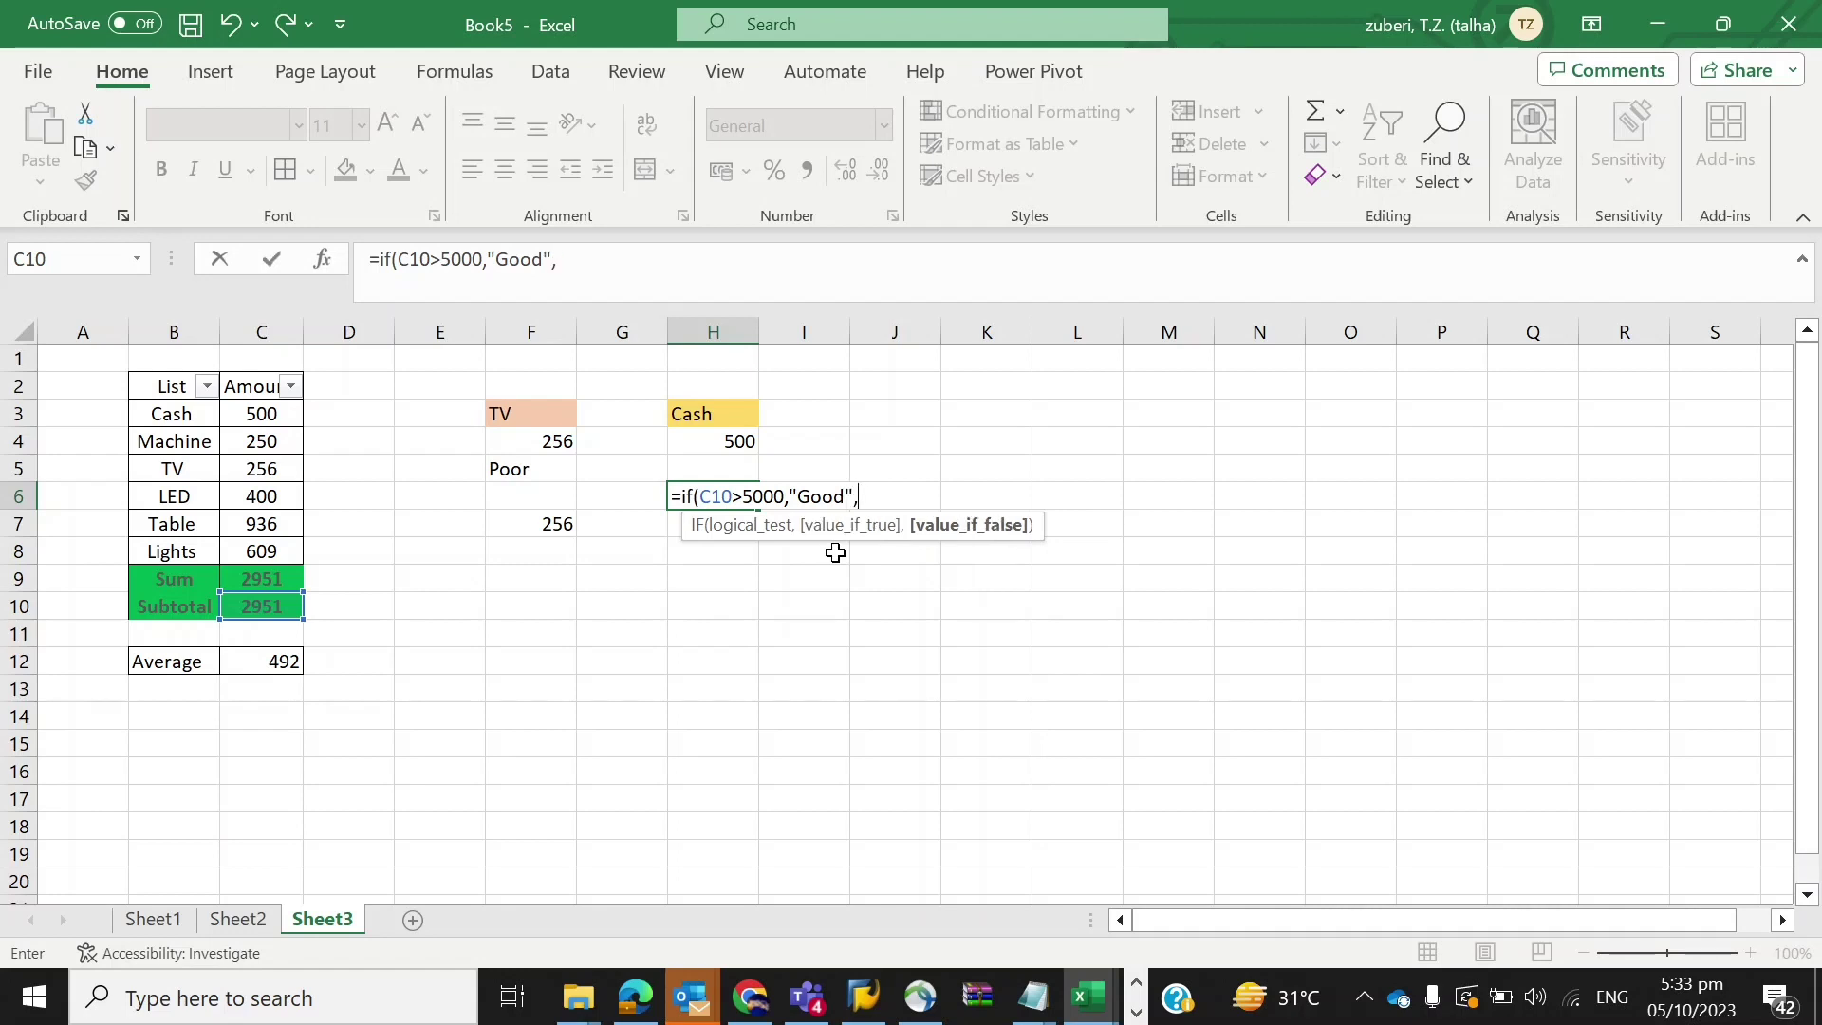
text(P)
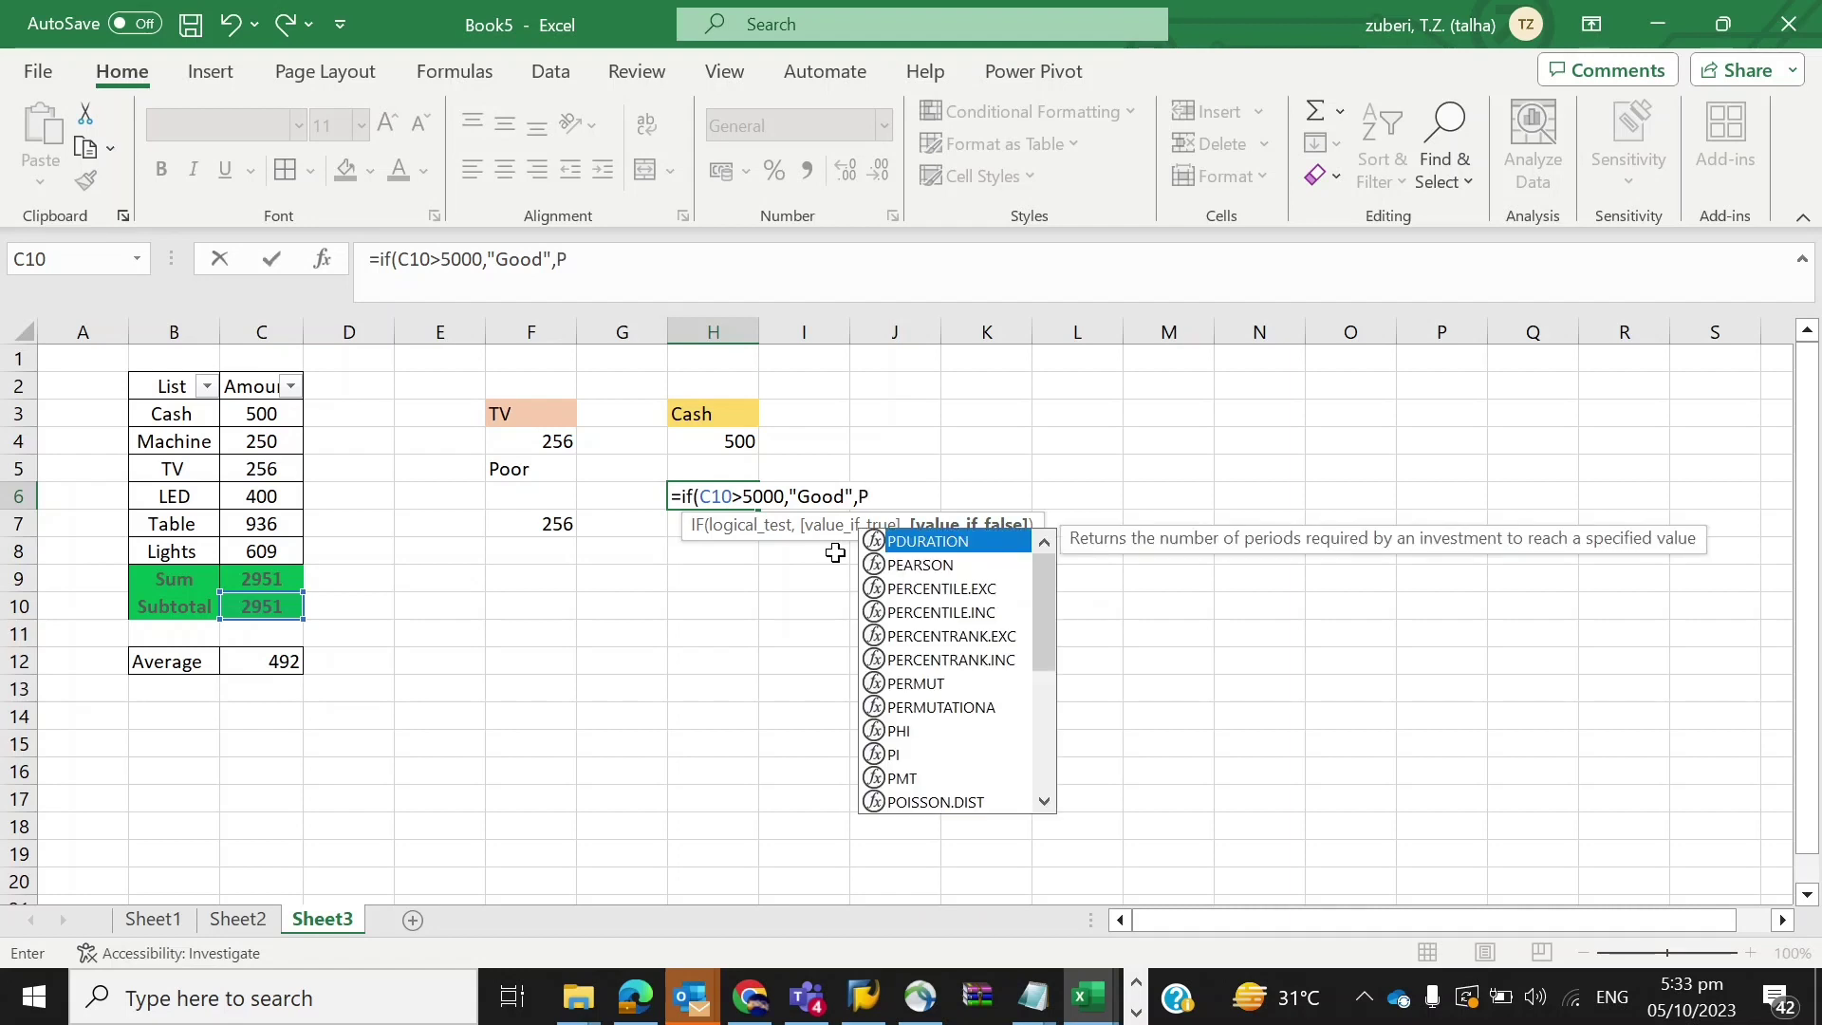
text(oor)
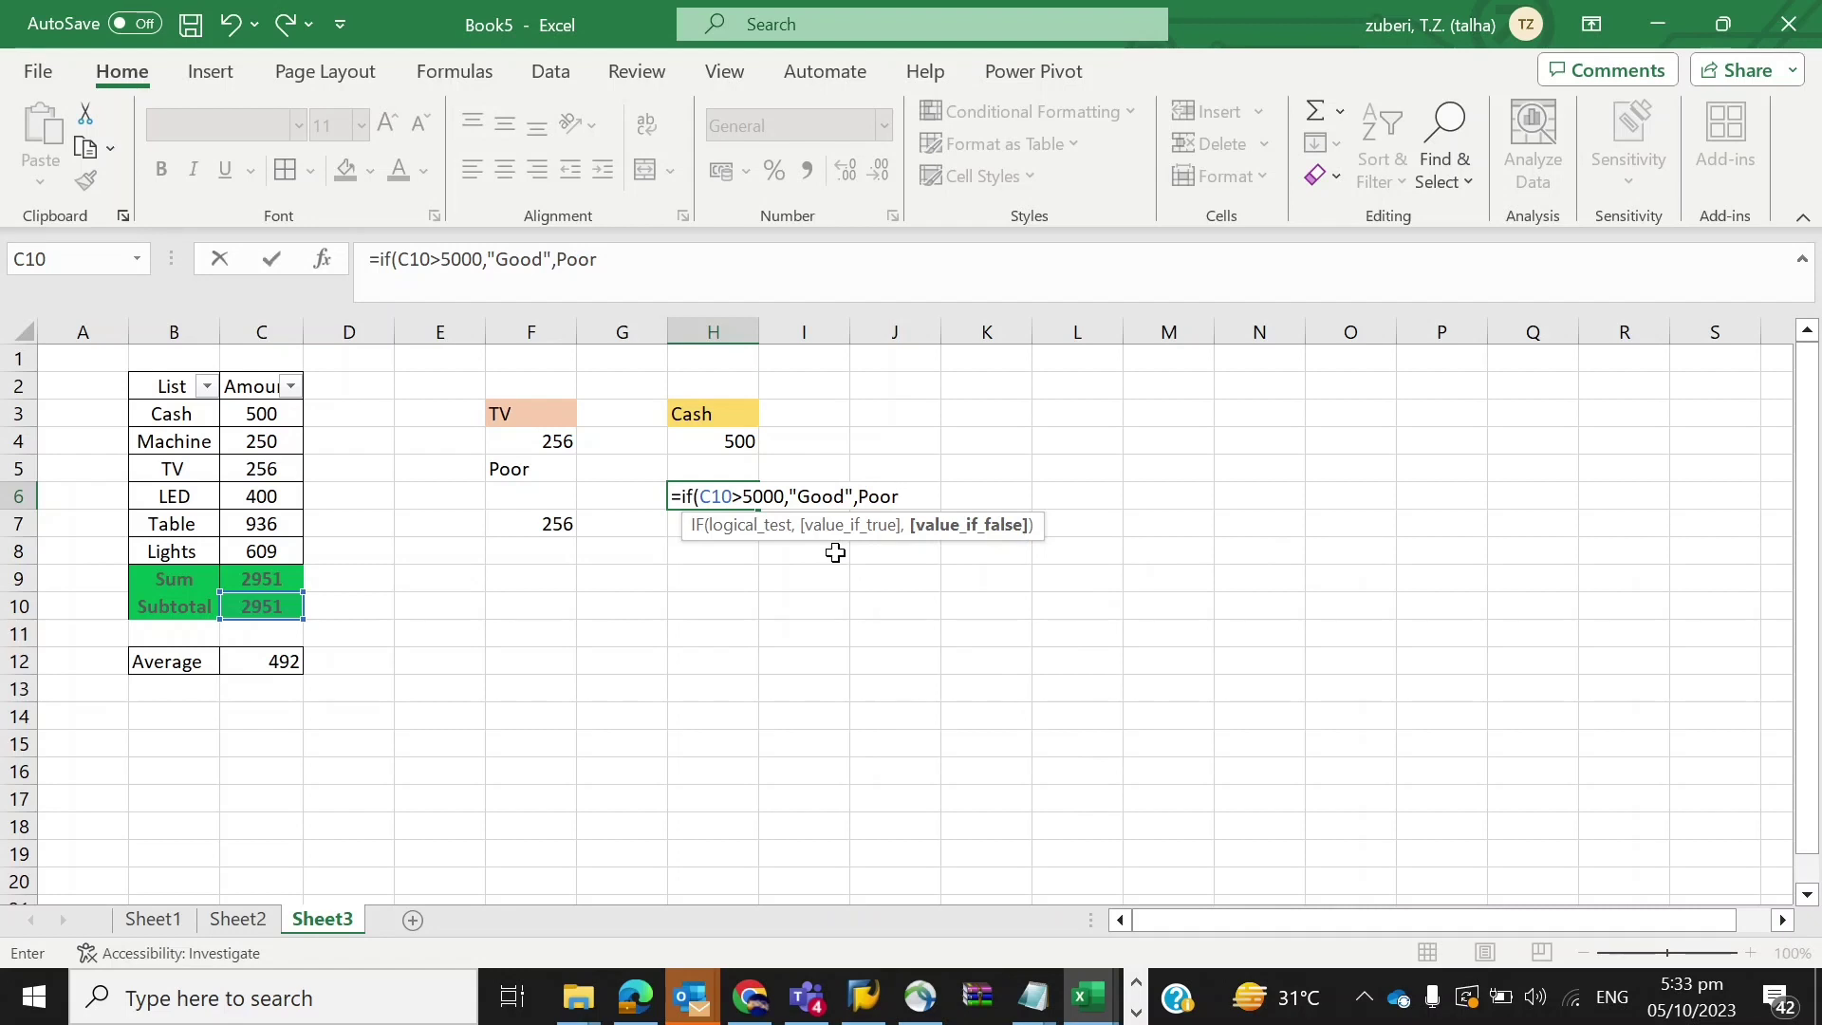
text("")
key(BackSpace)
text())
key(Return)
key(Return)
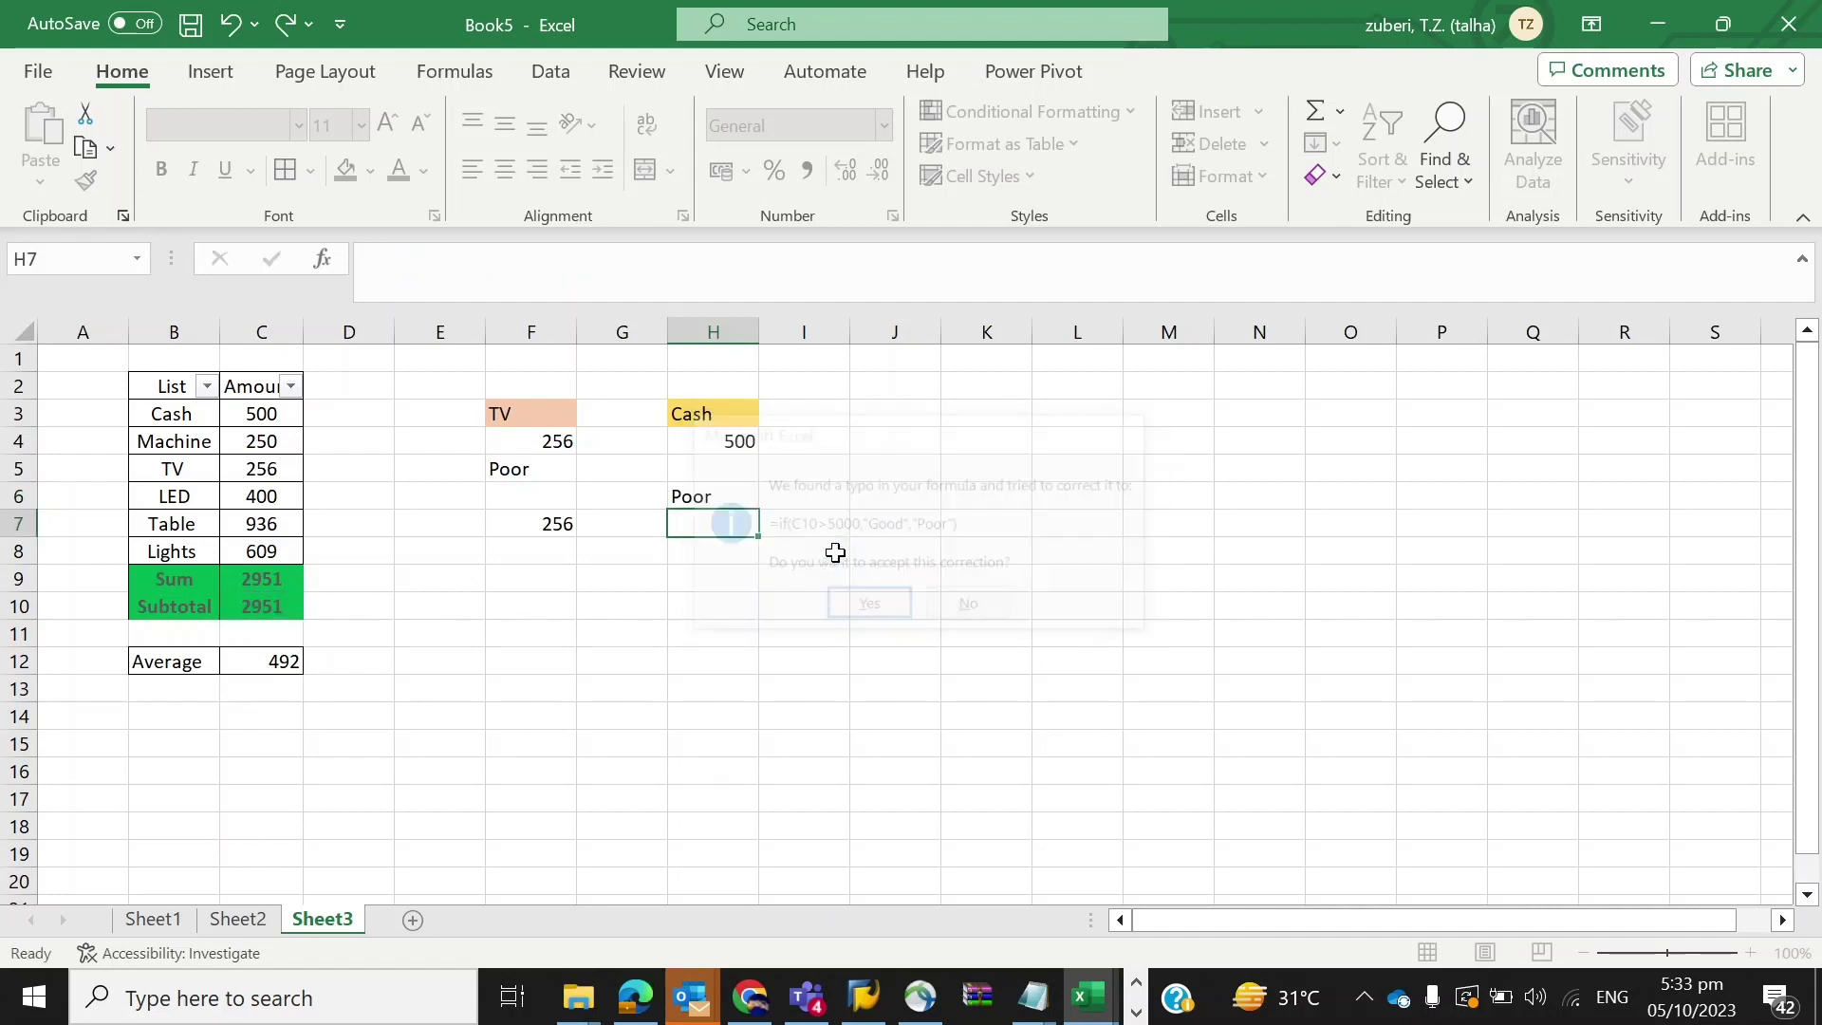
Change the threshold in the H6 IF formula to 2500.
key(Up)
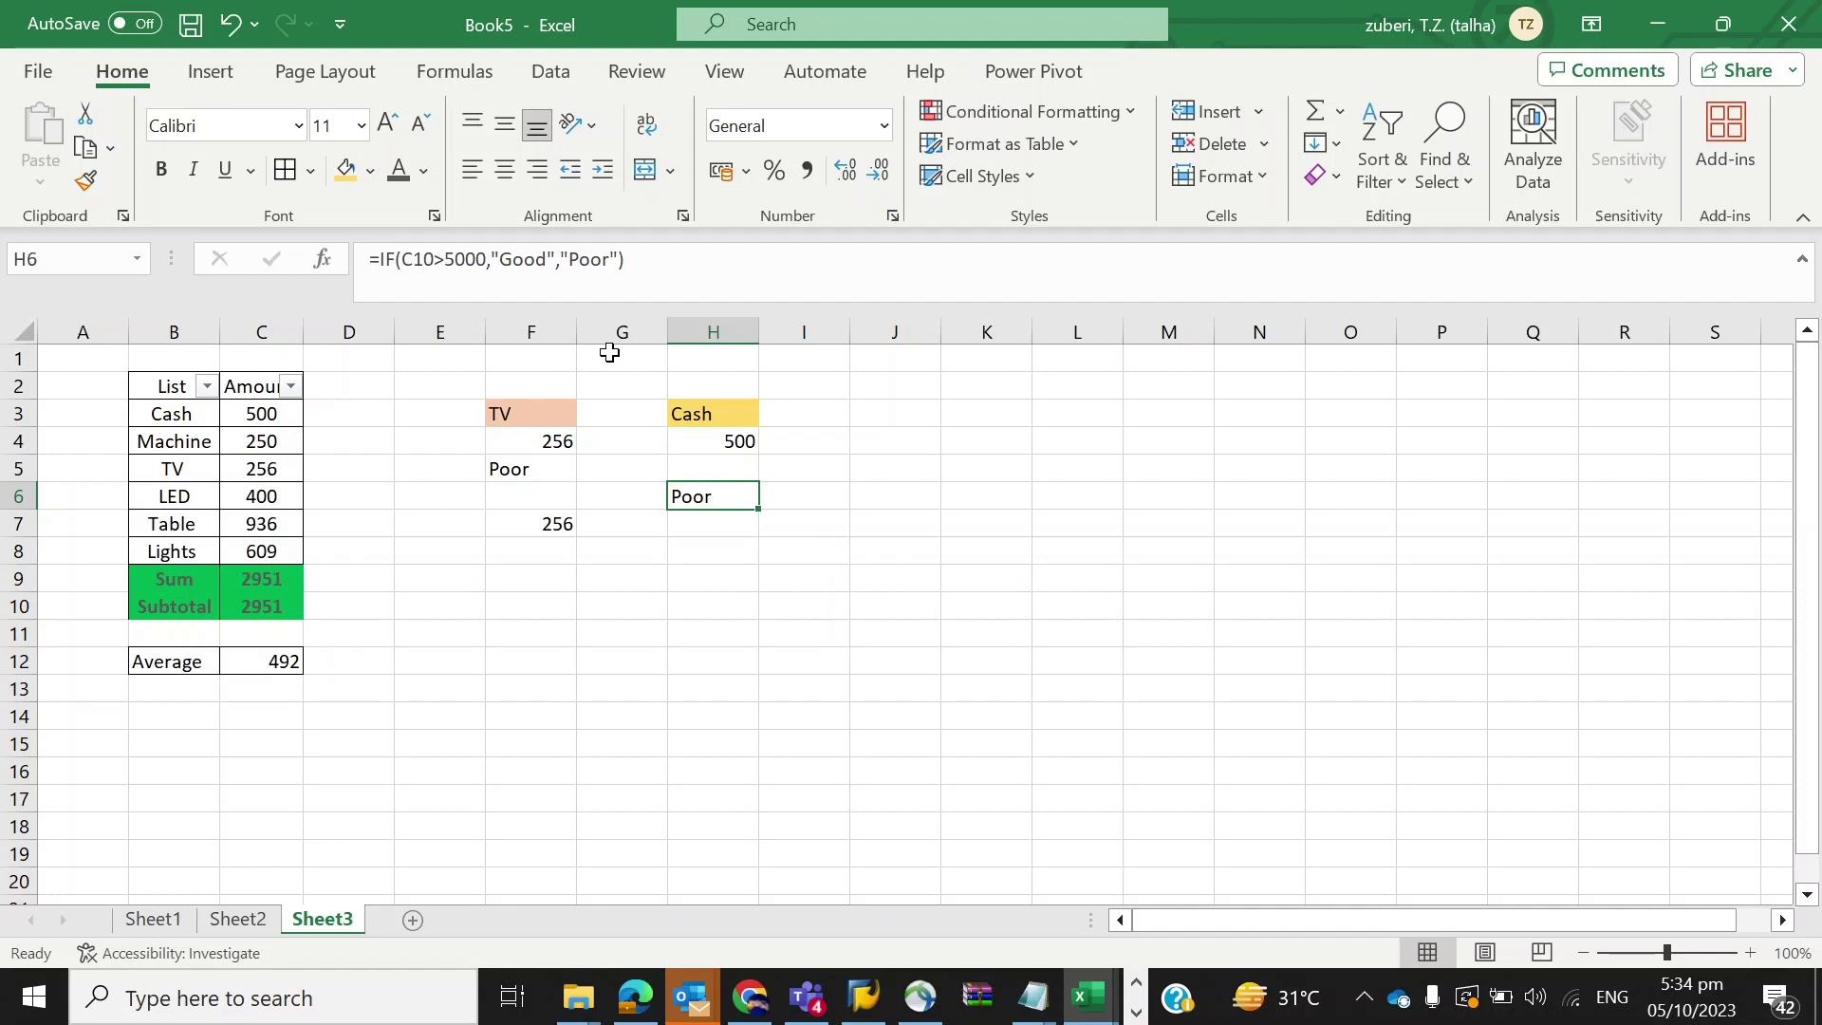
click(488, 261)
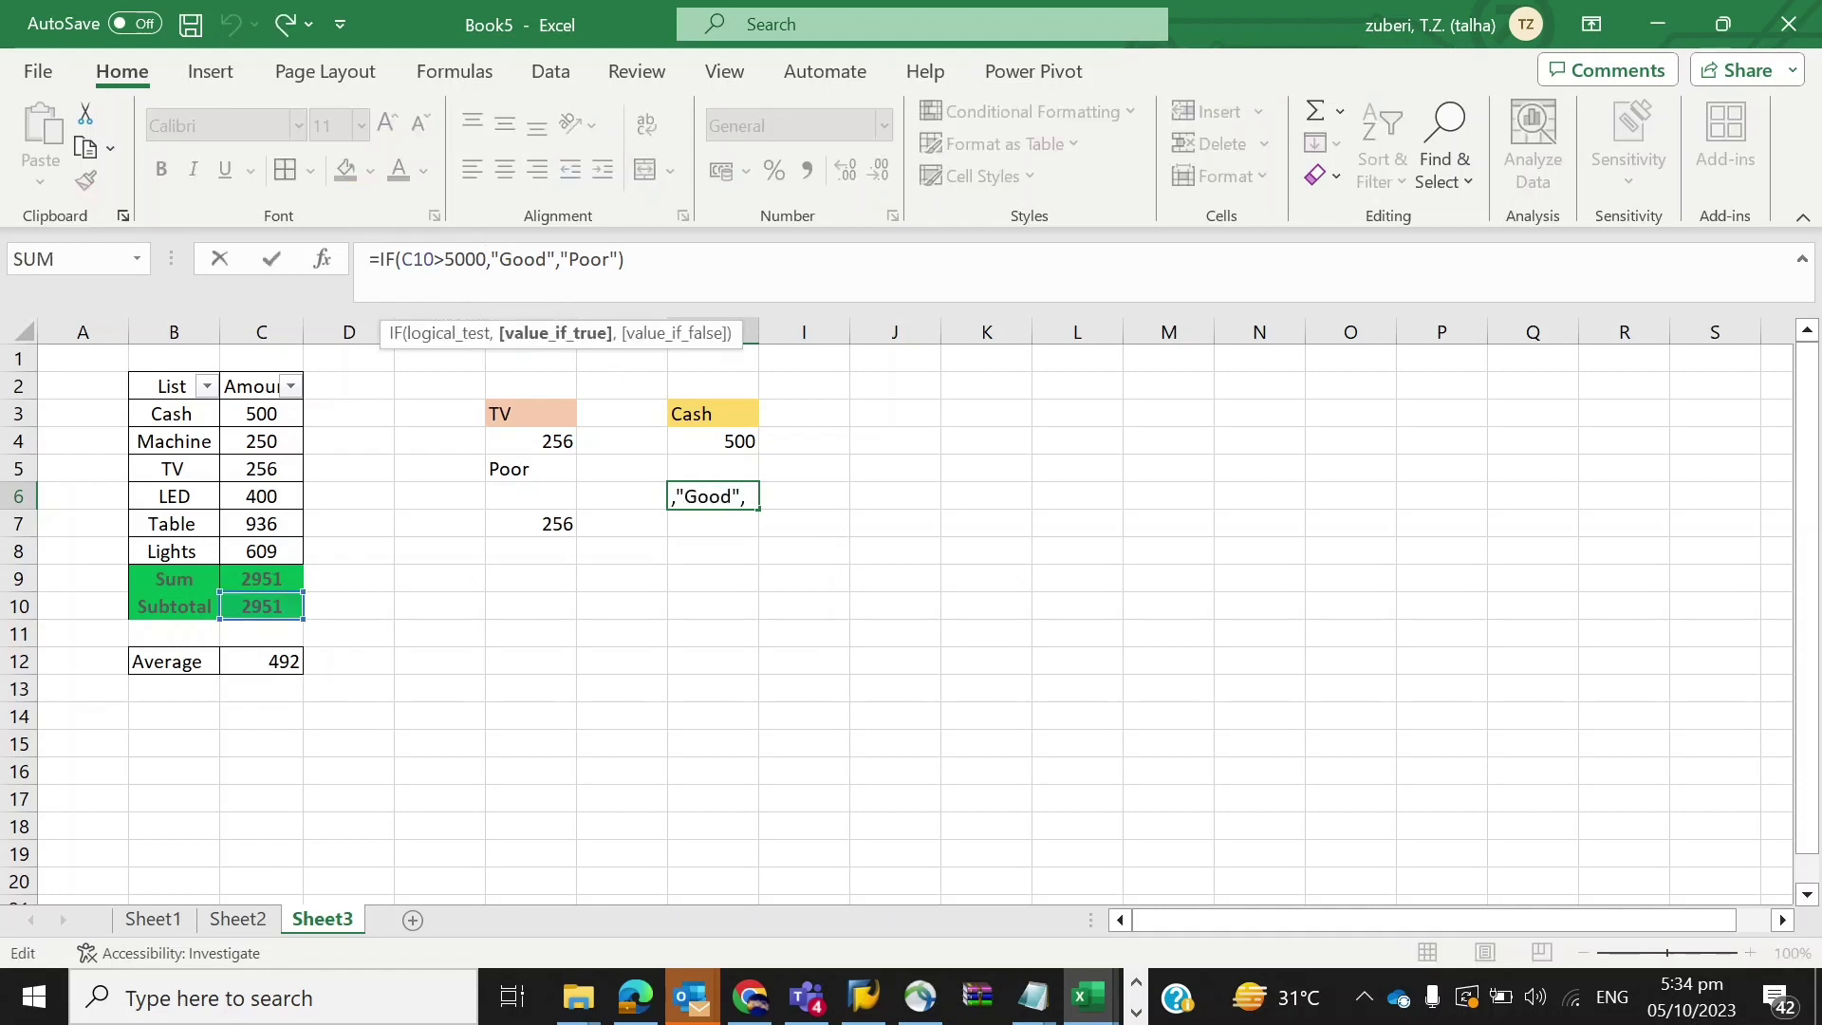
key(Left)
key(BackSpace)
key(BackSpace)
key(BackSpace)
key(BackSpace)
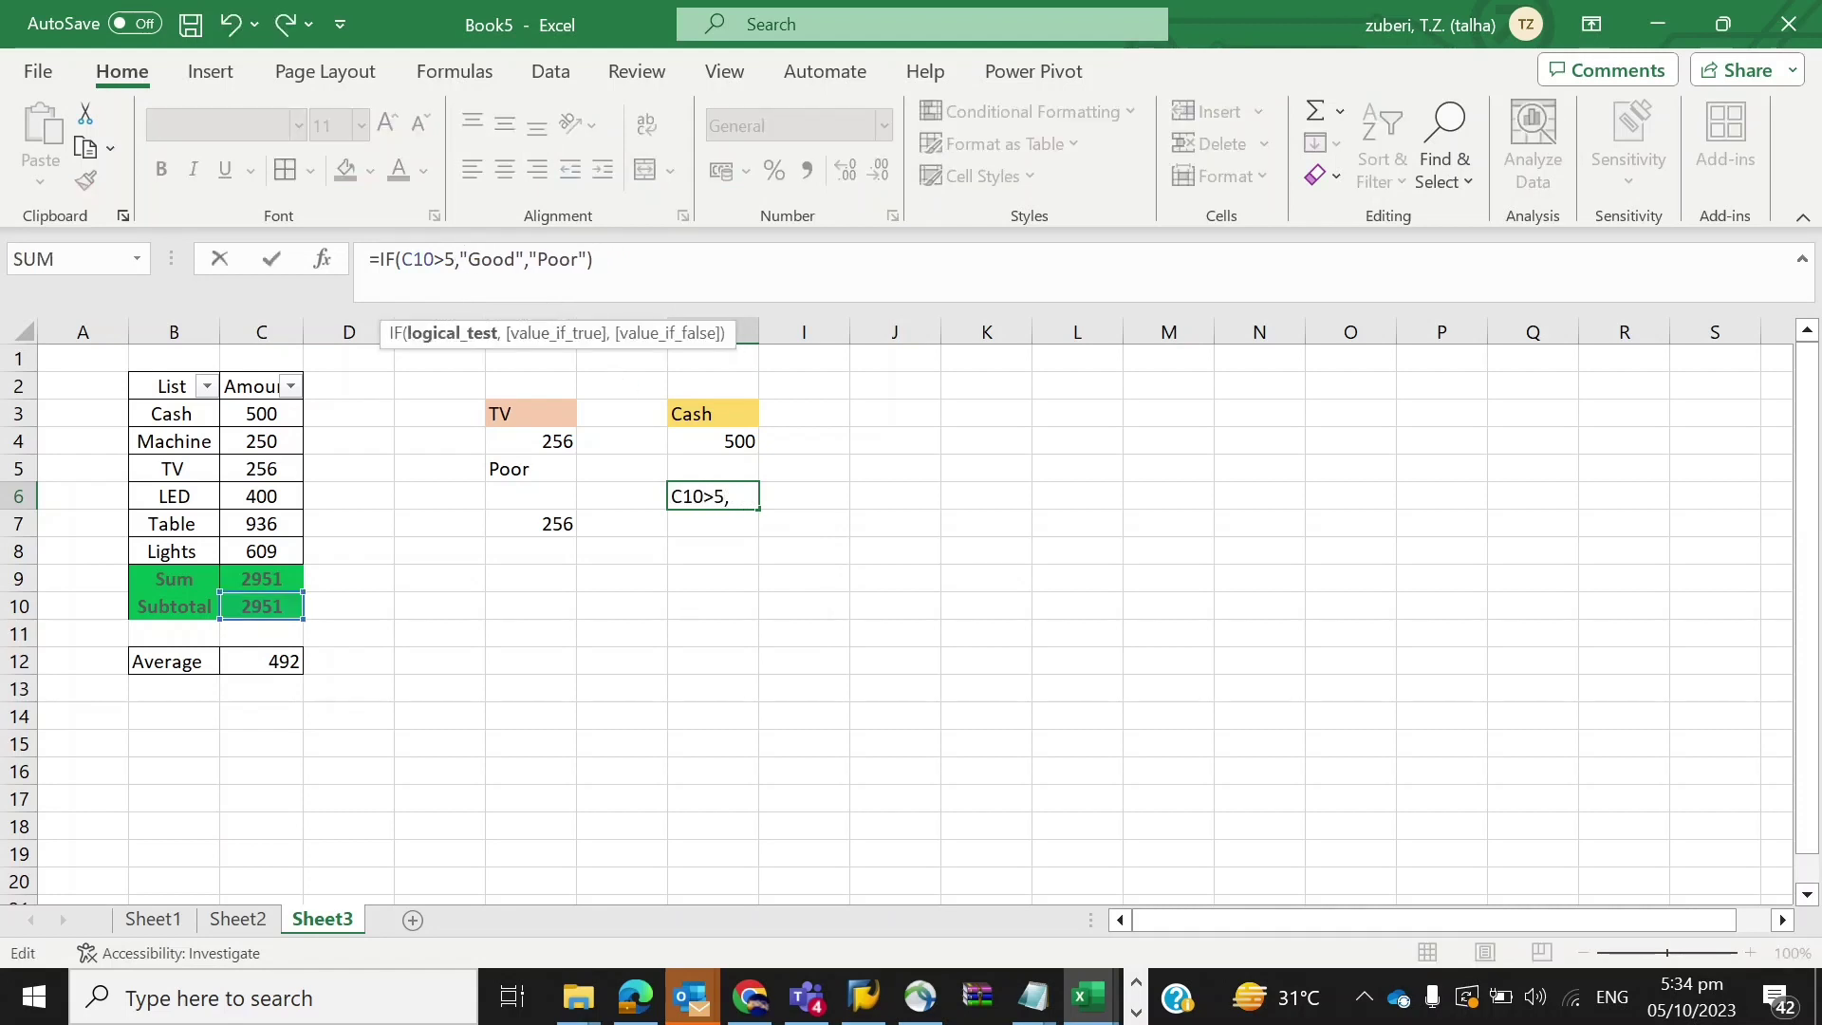
text(2500)
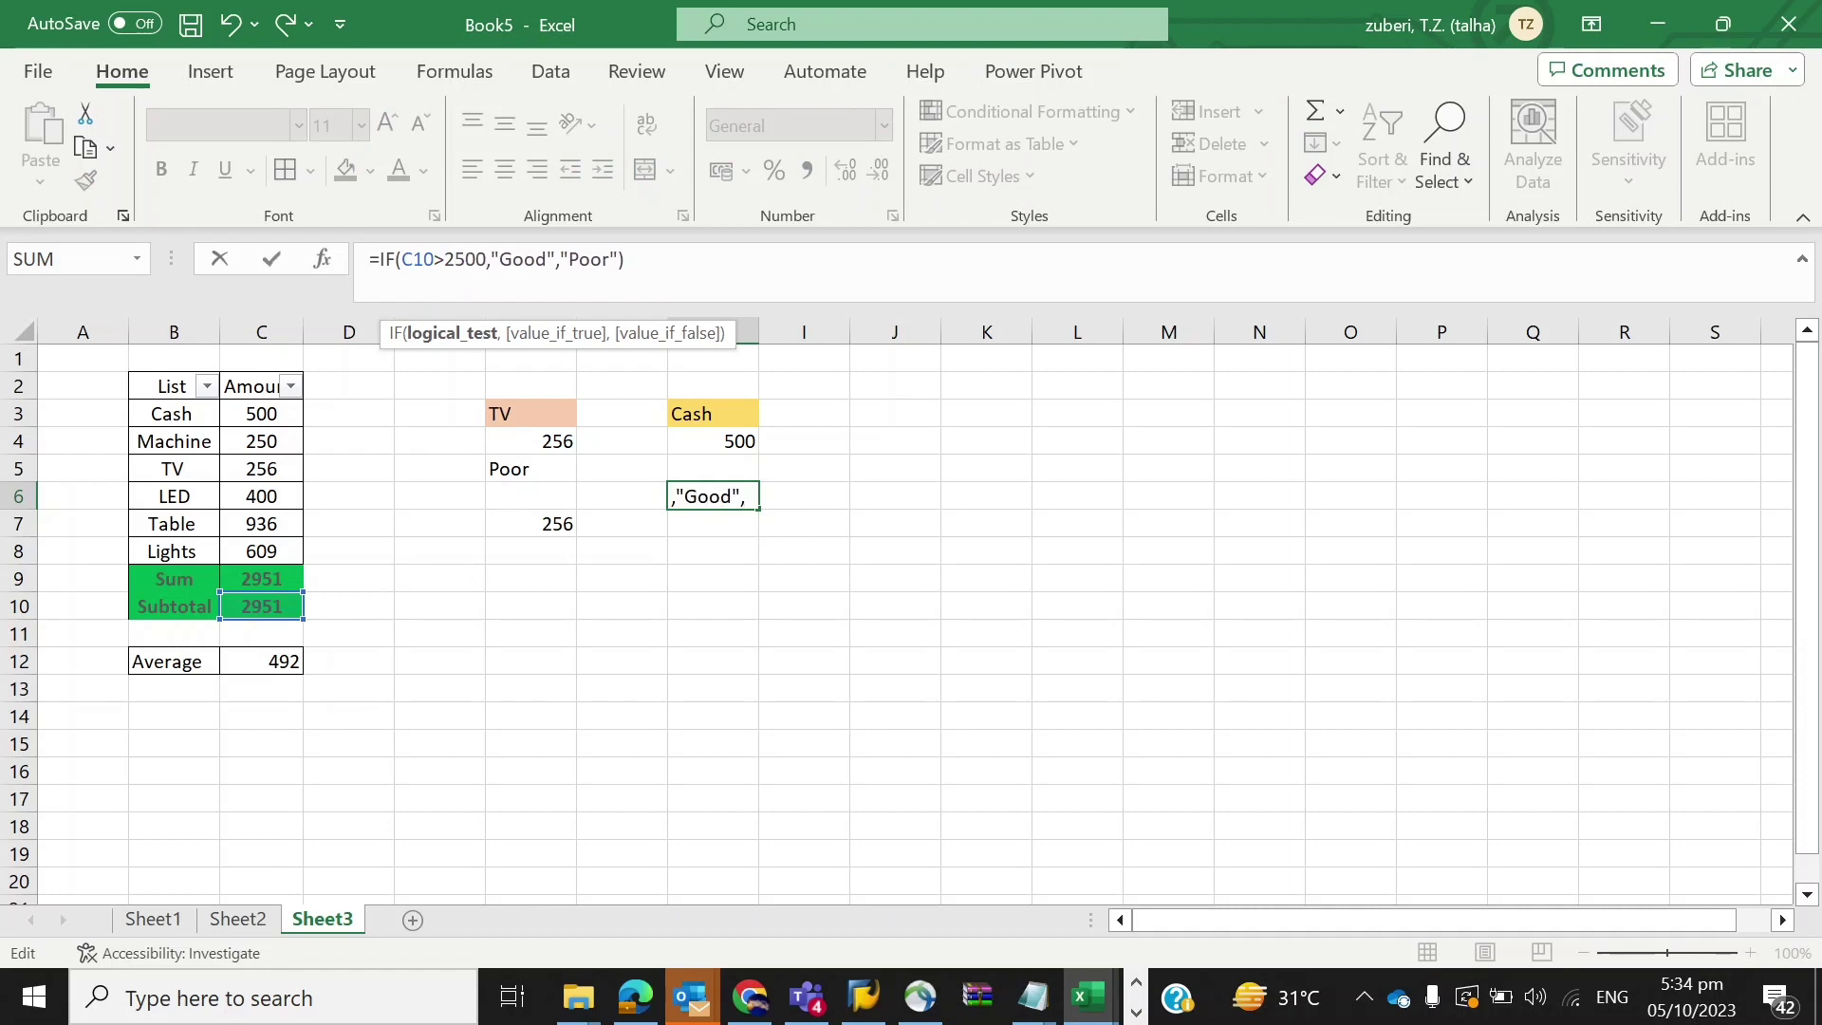
key(Return)
key(Up)
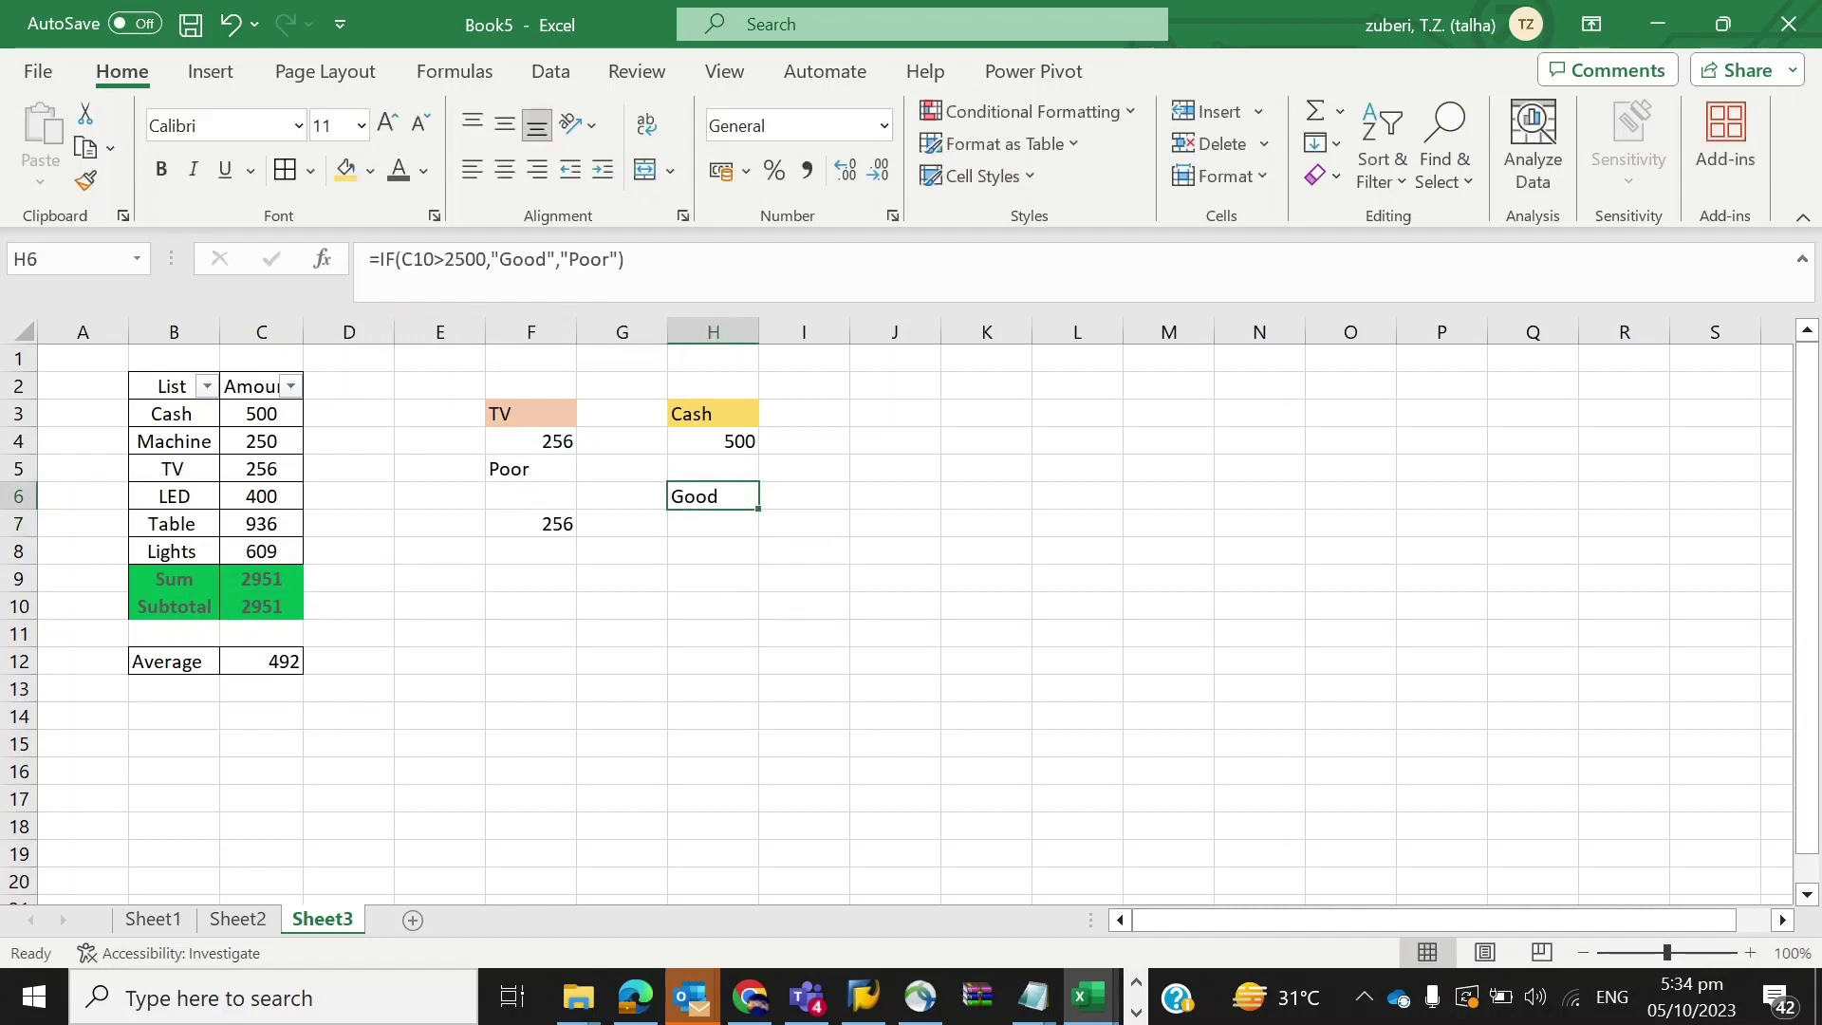
Try overwriting the Sum formula in C9 with 3000, and undo the entry.
key(Left)
key(Left)
key(Left)
key(Left)
key(Left)
key(Down)
key(Down)
key(Down)
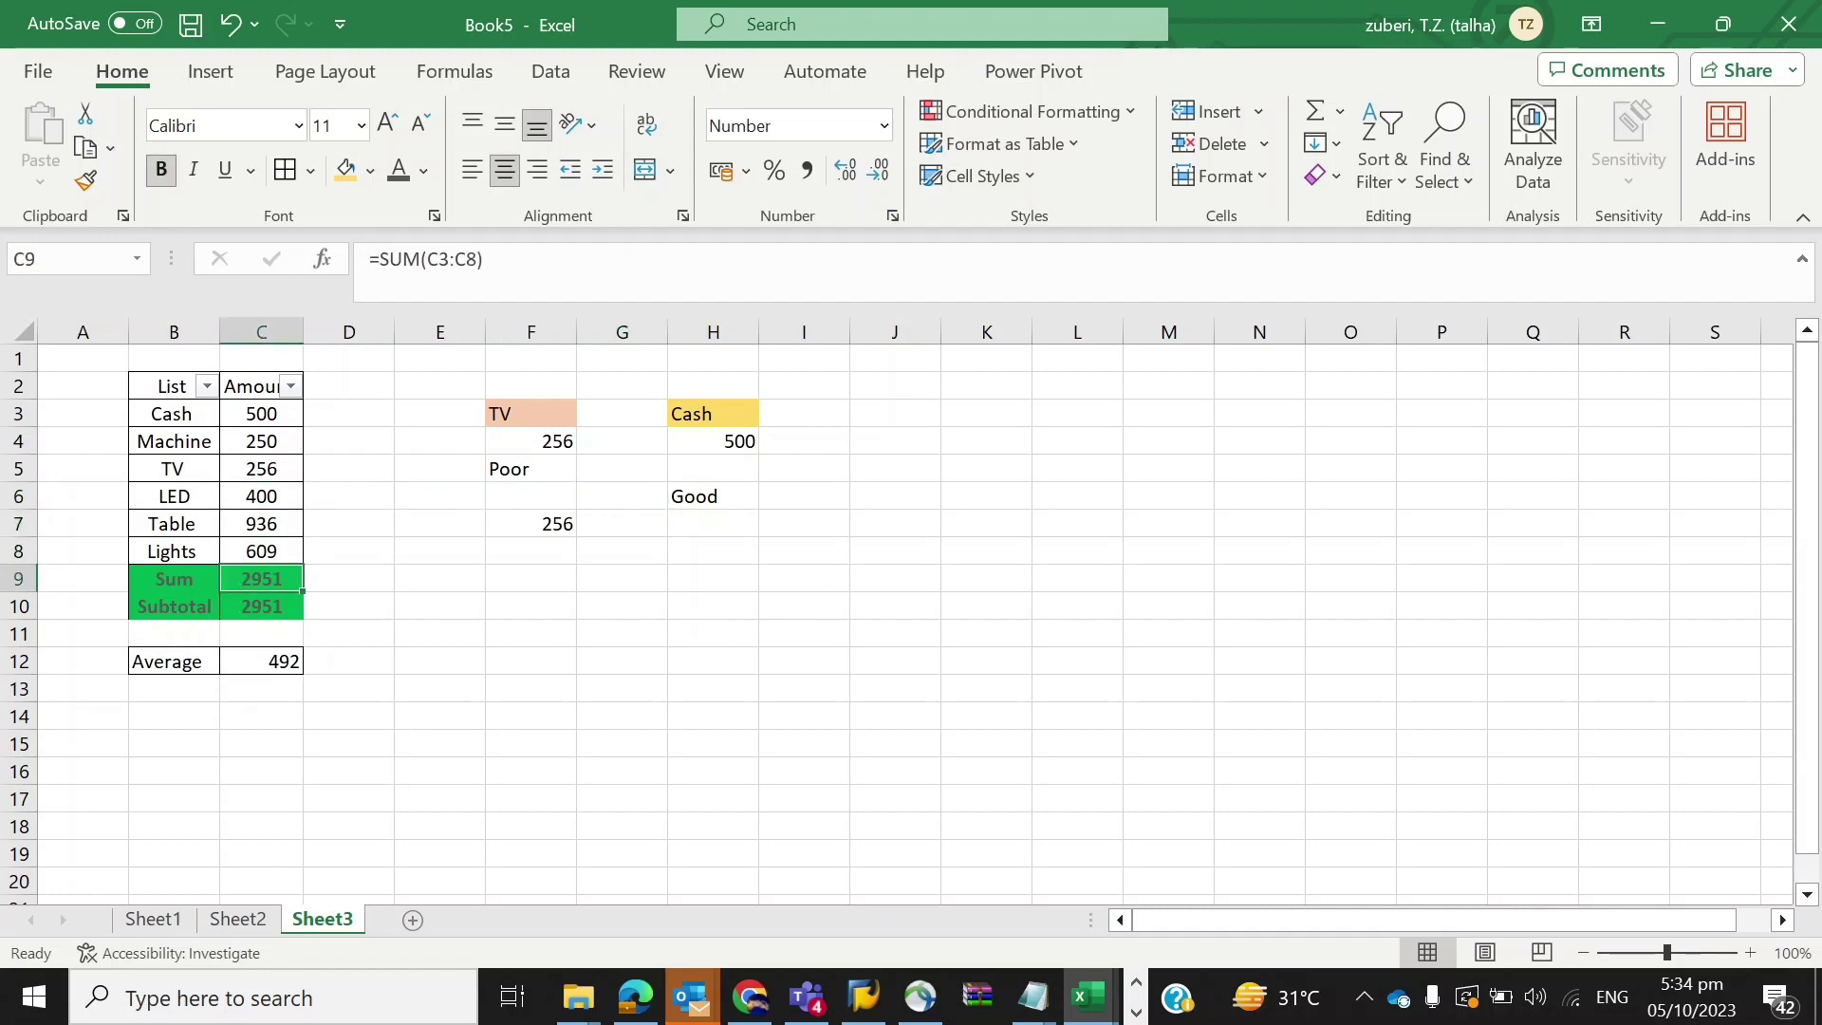
text(3000)
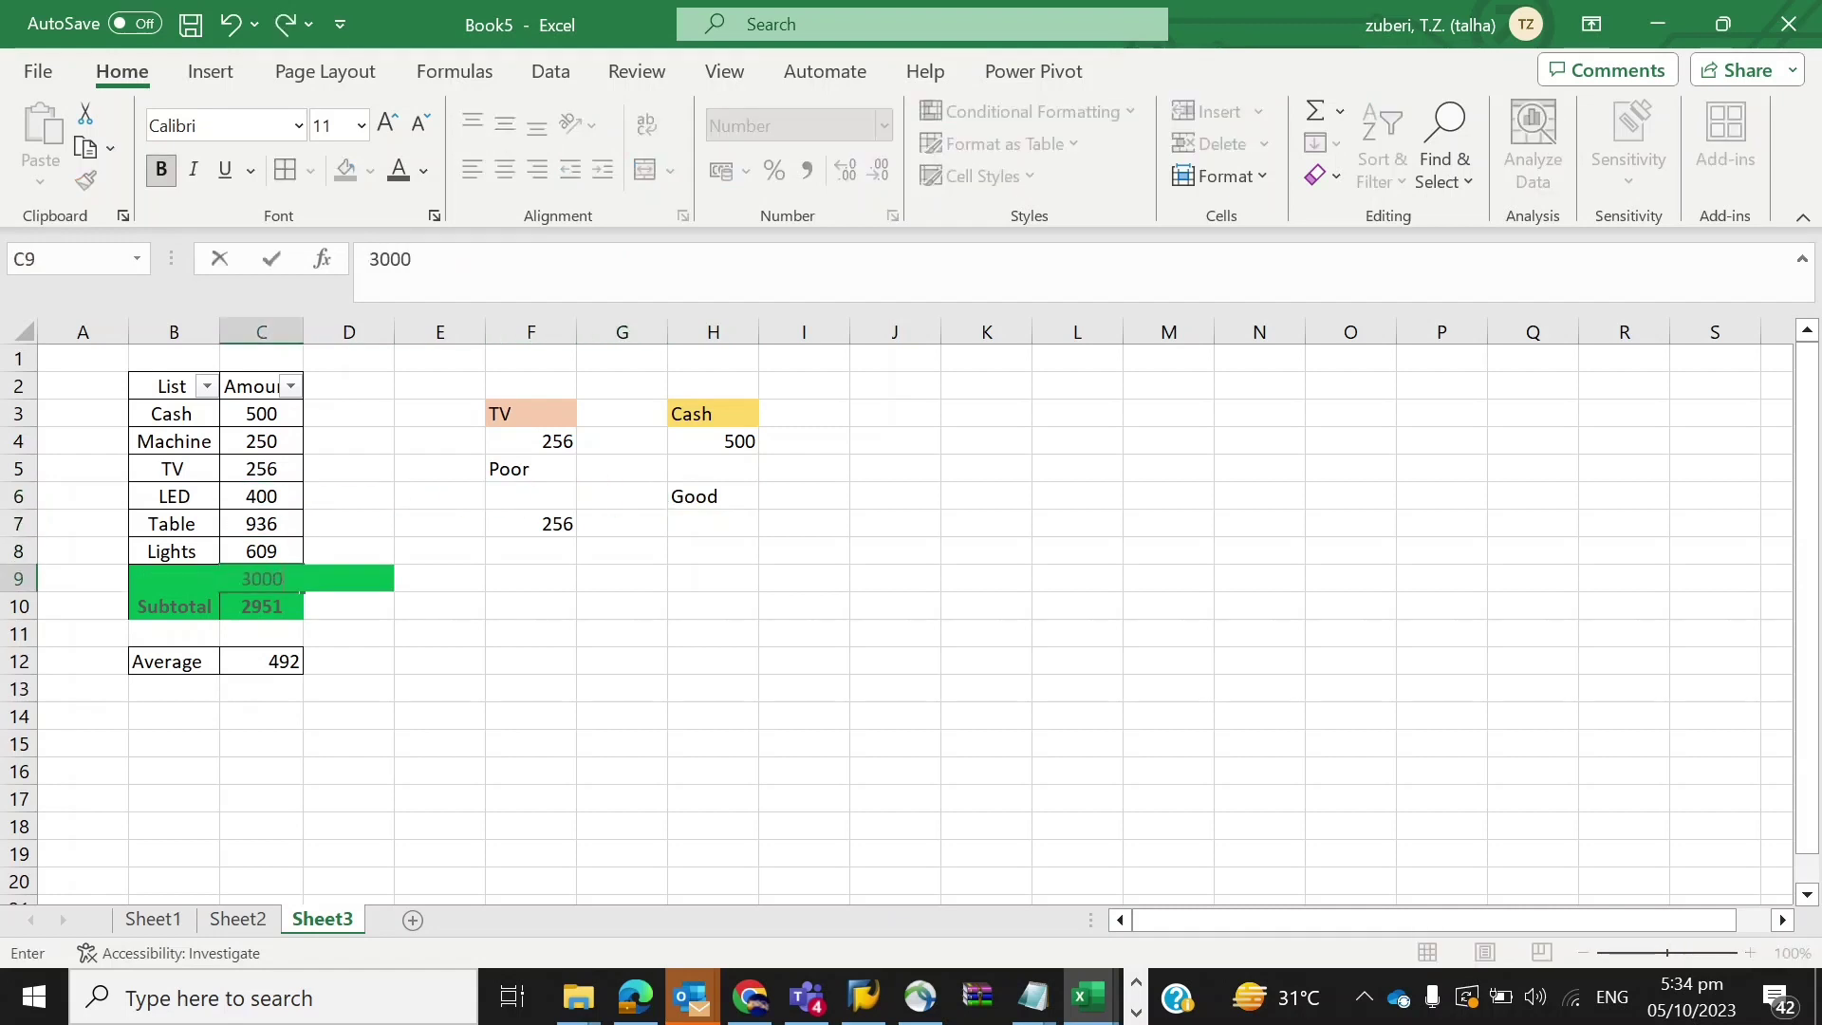
key(Return)
key(Up)
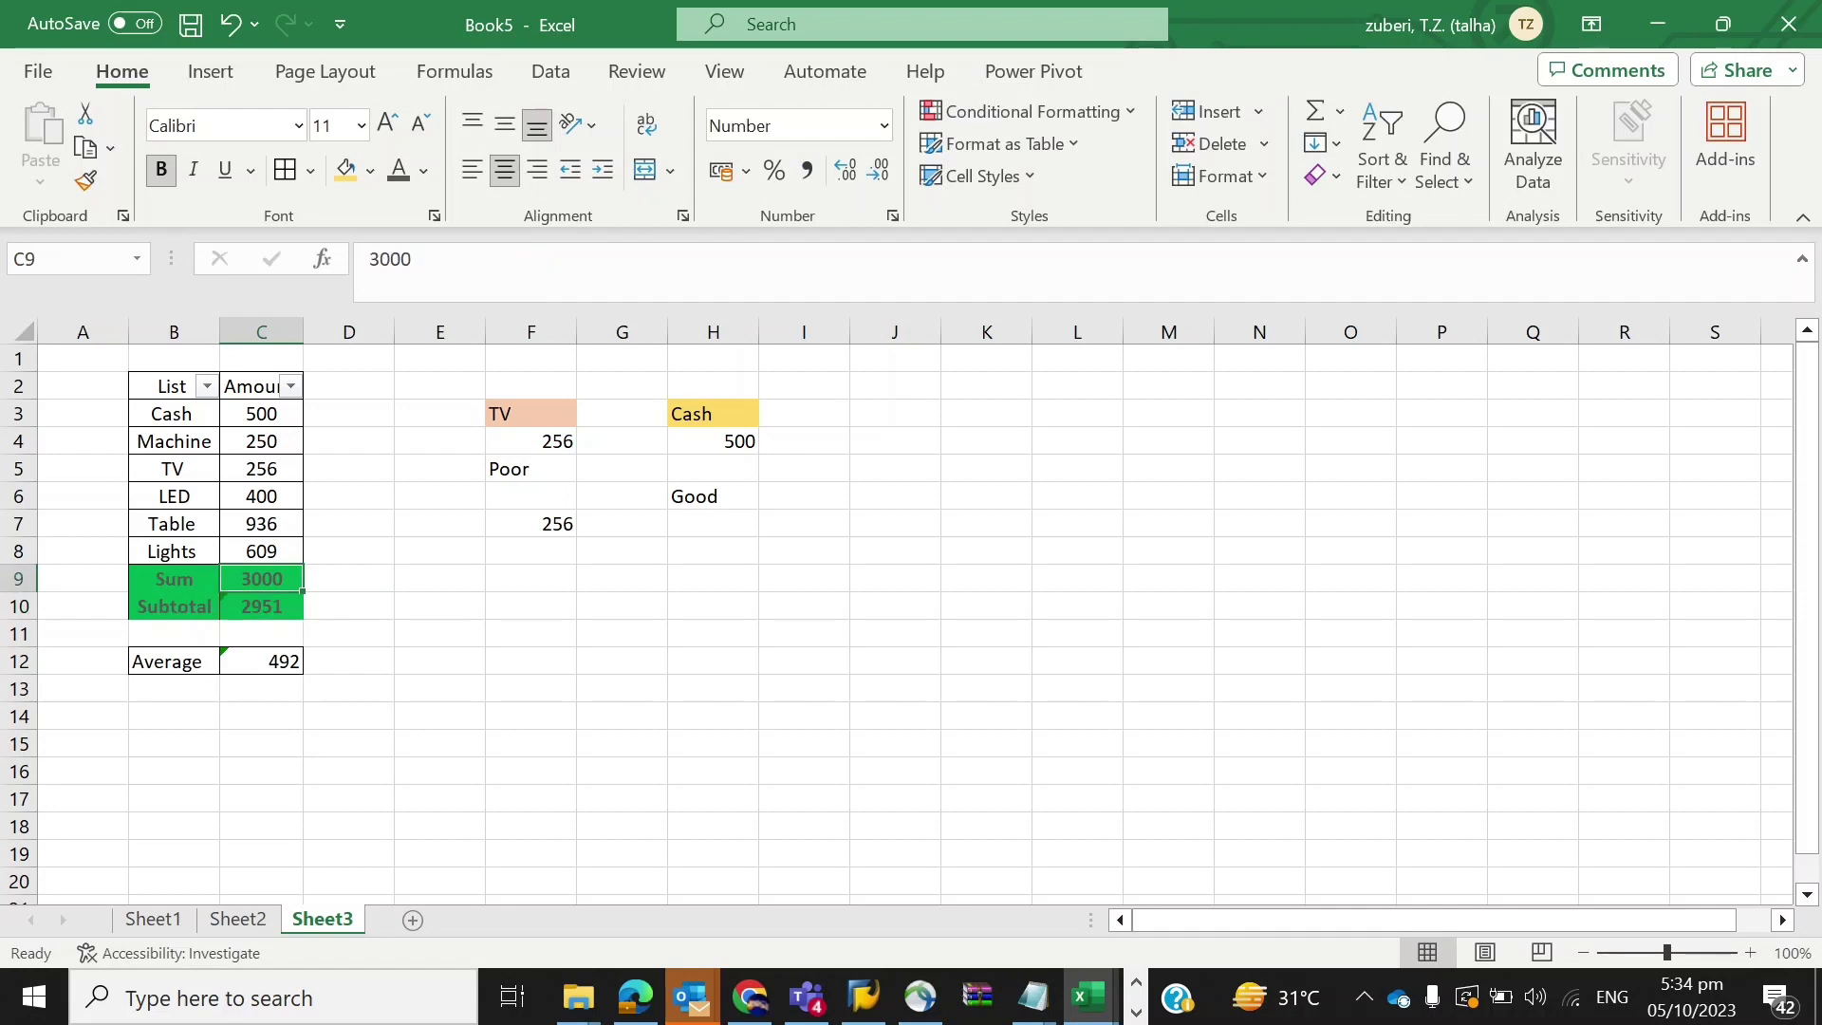
key(ctrl+z)
Overwrite the Subtotal formula in C10 with the value 3000 to test the IF formula in H6.
key(Up)
key(Down)
key(Down)
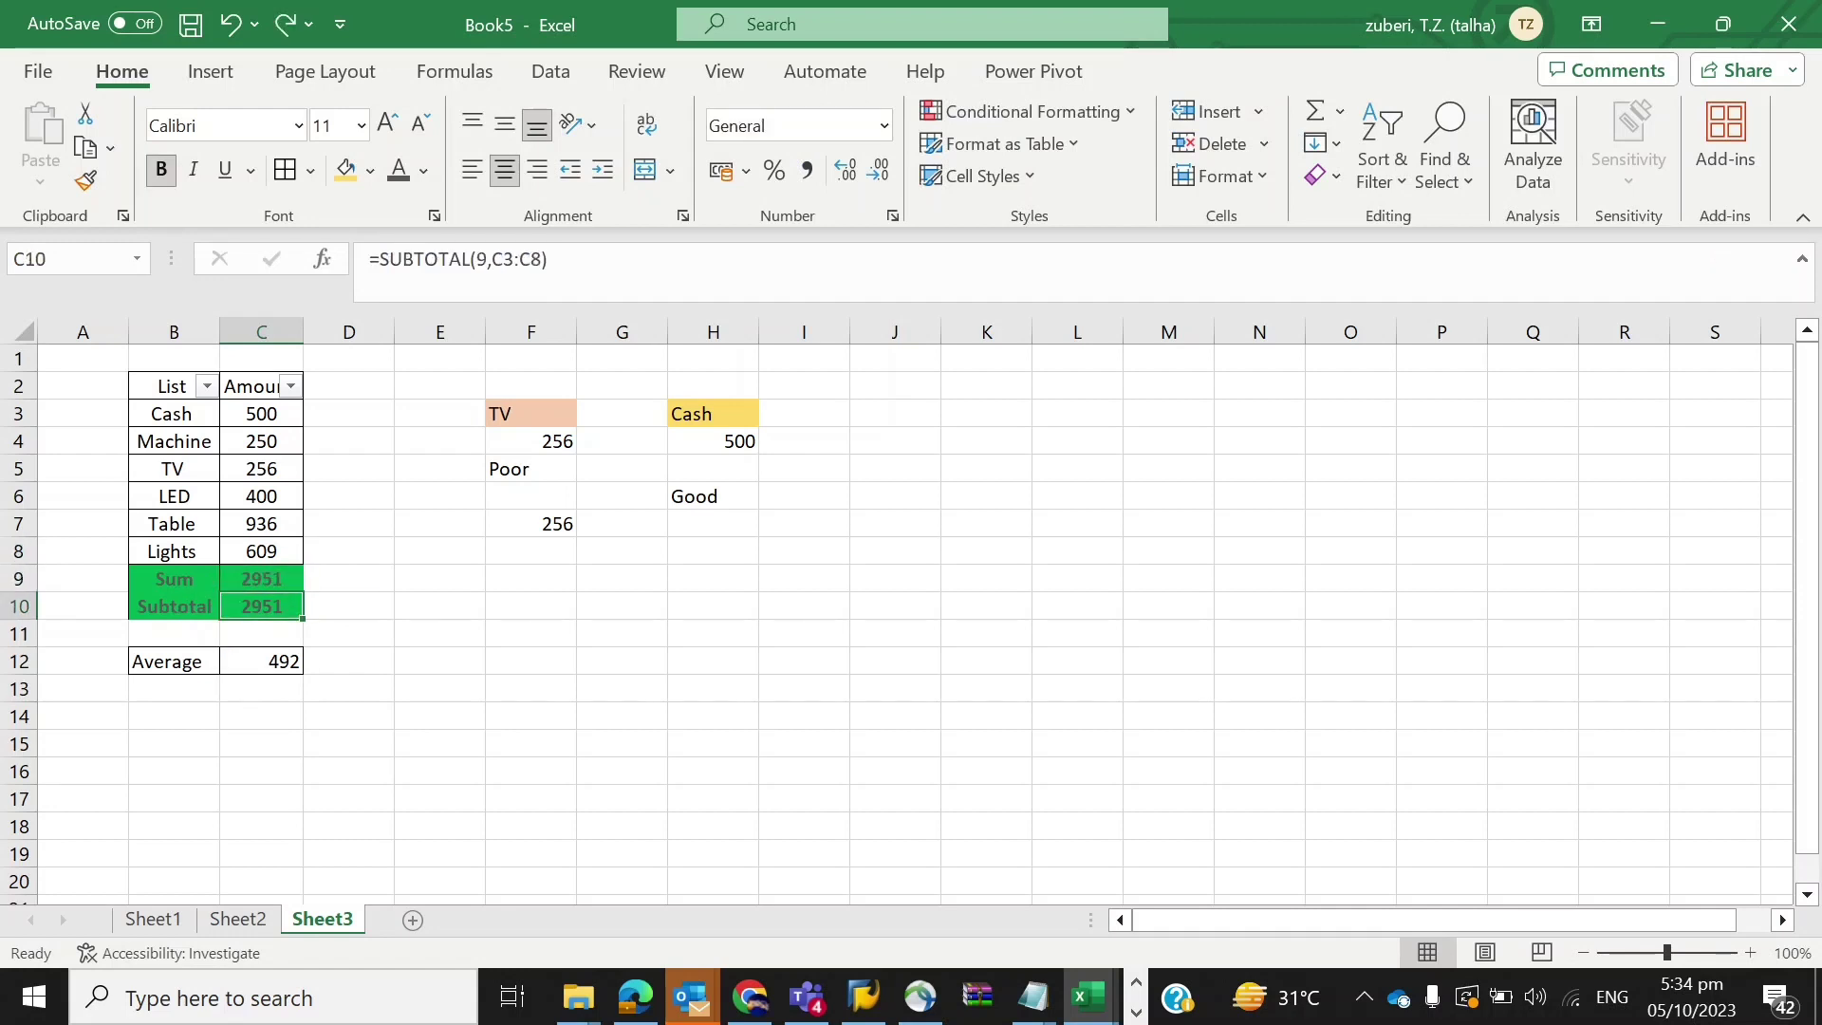
text(3000)
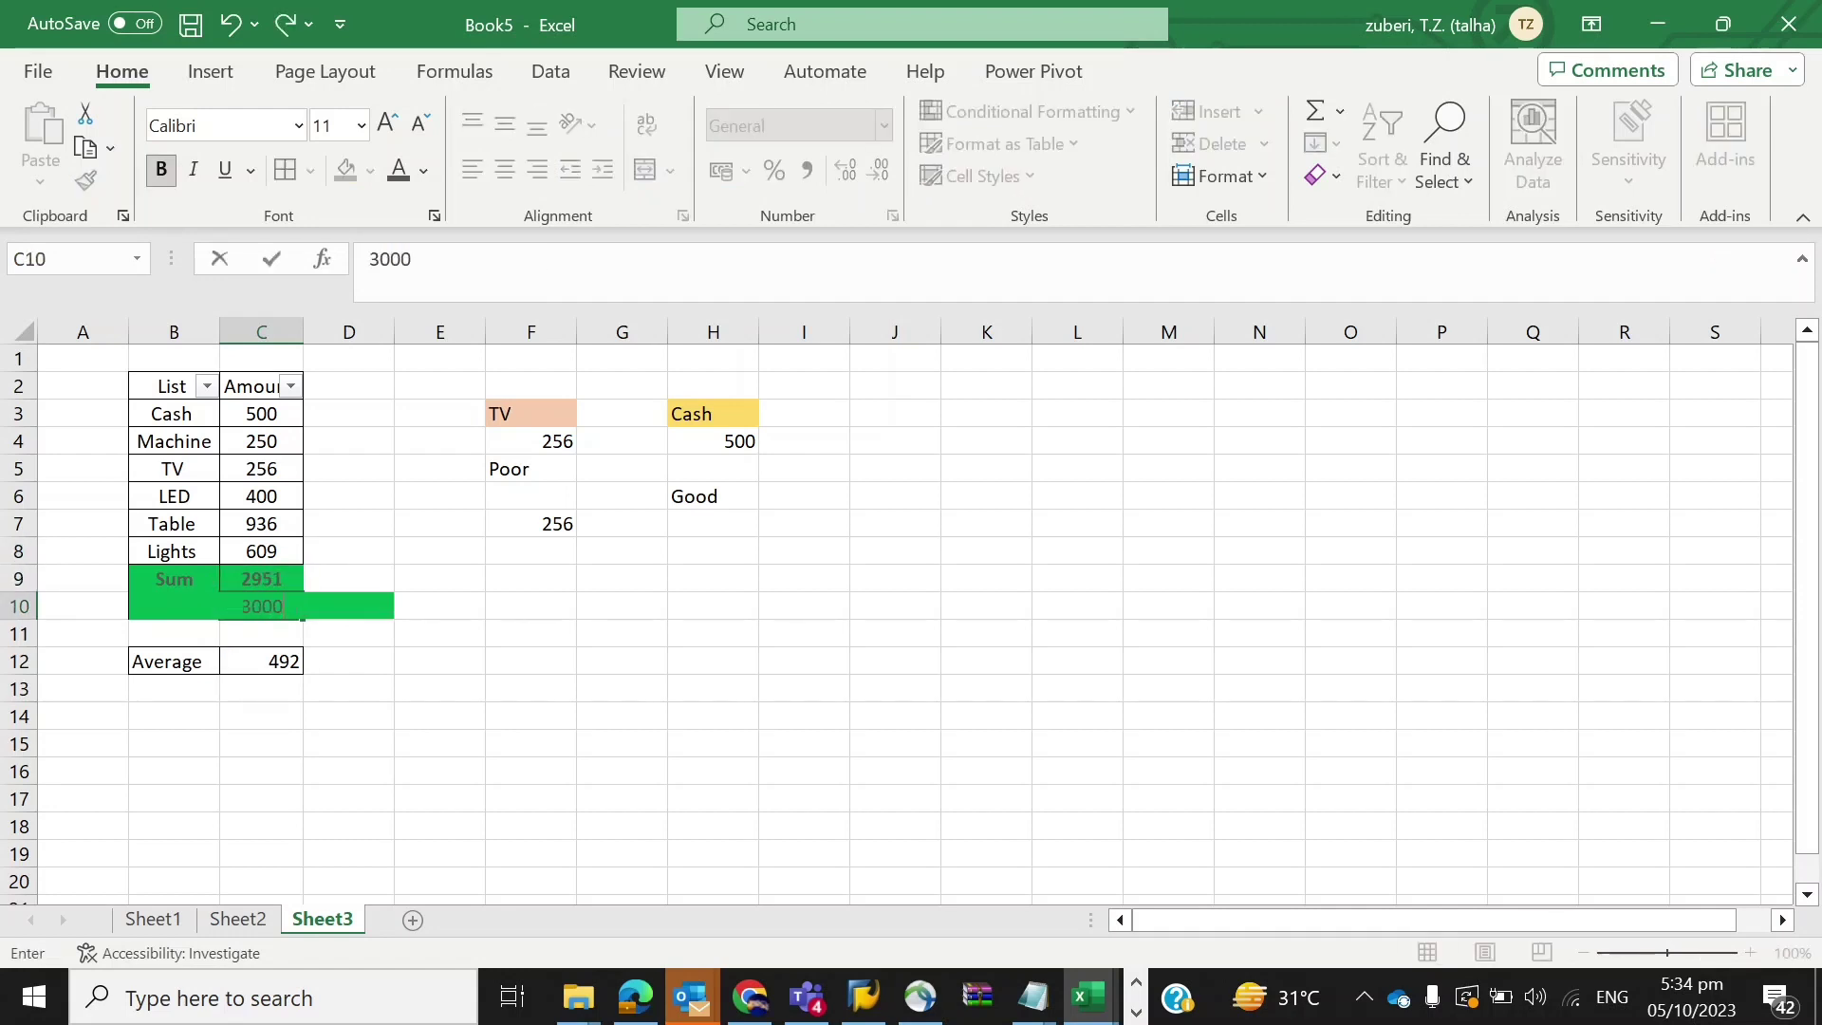
key(Return)
key(Up)
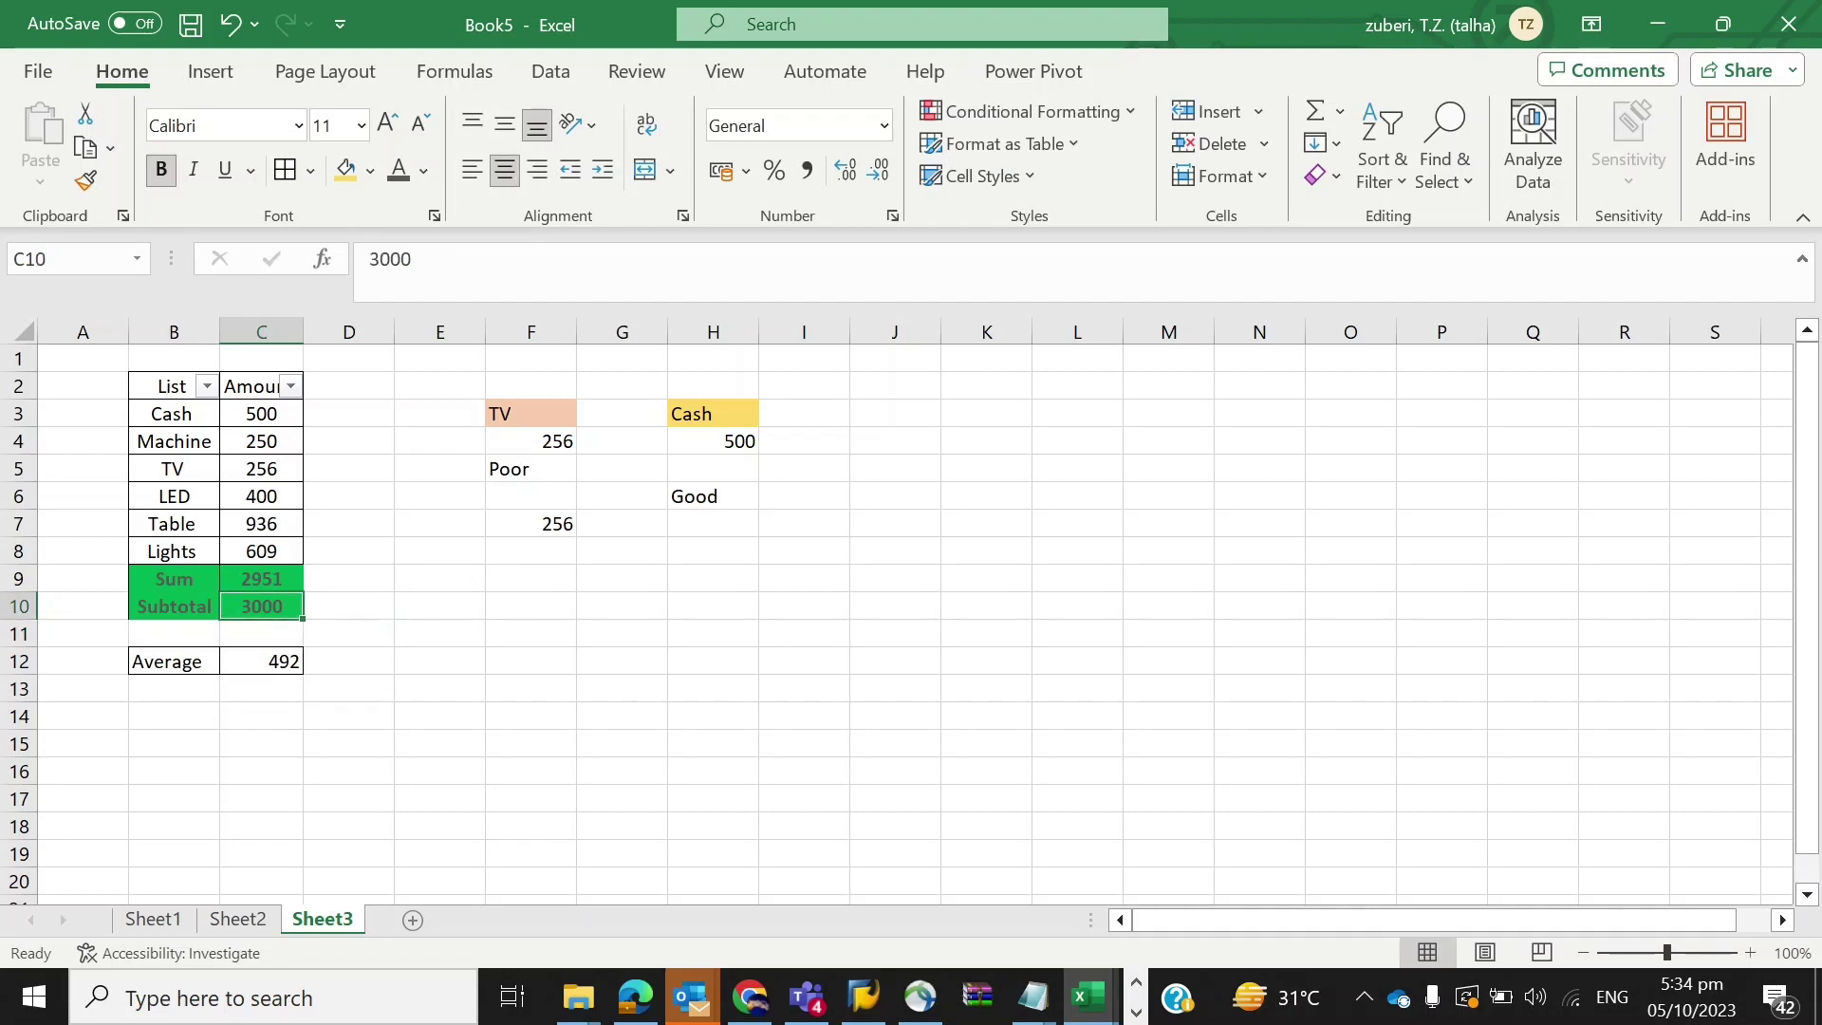
Set the Subtotal value in C10 to 2400.
key(F2)
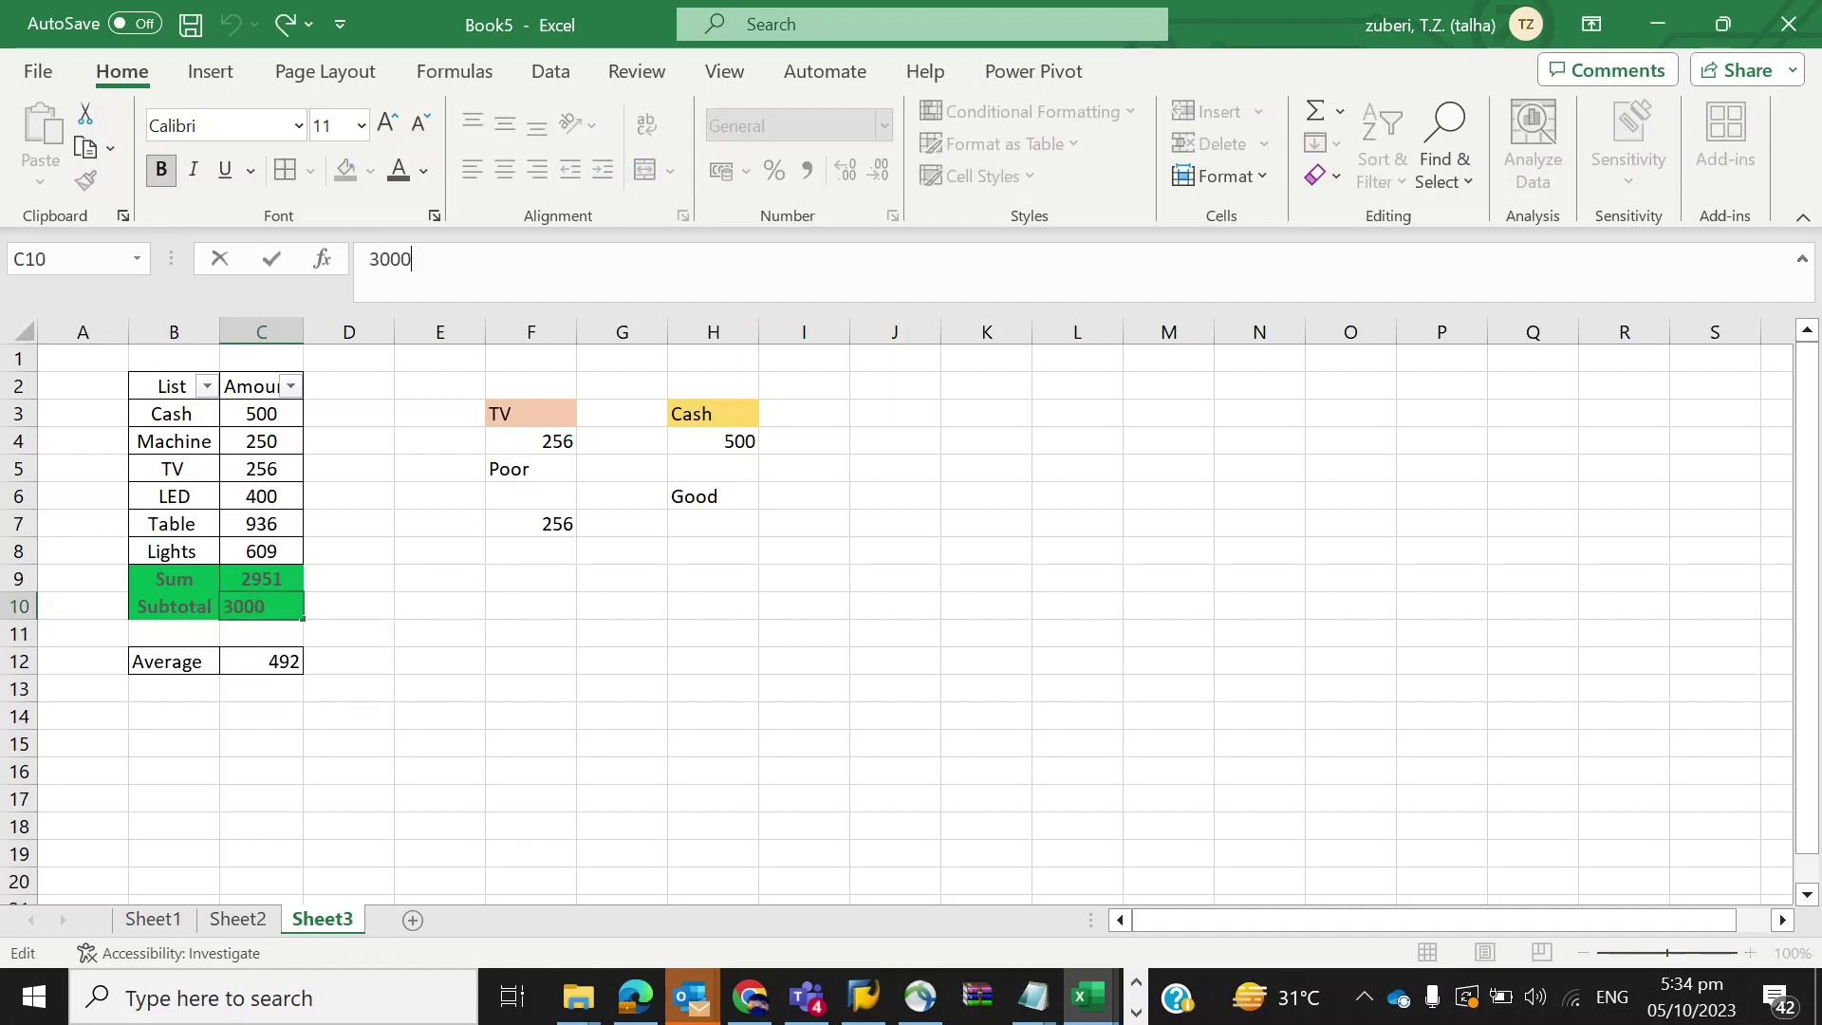
key(BackSpace)
key(BackSpace)
key(BackSpace)
key(BackSpace)
text(2400)
key(Return)
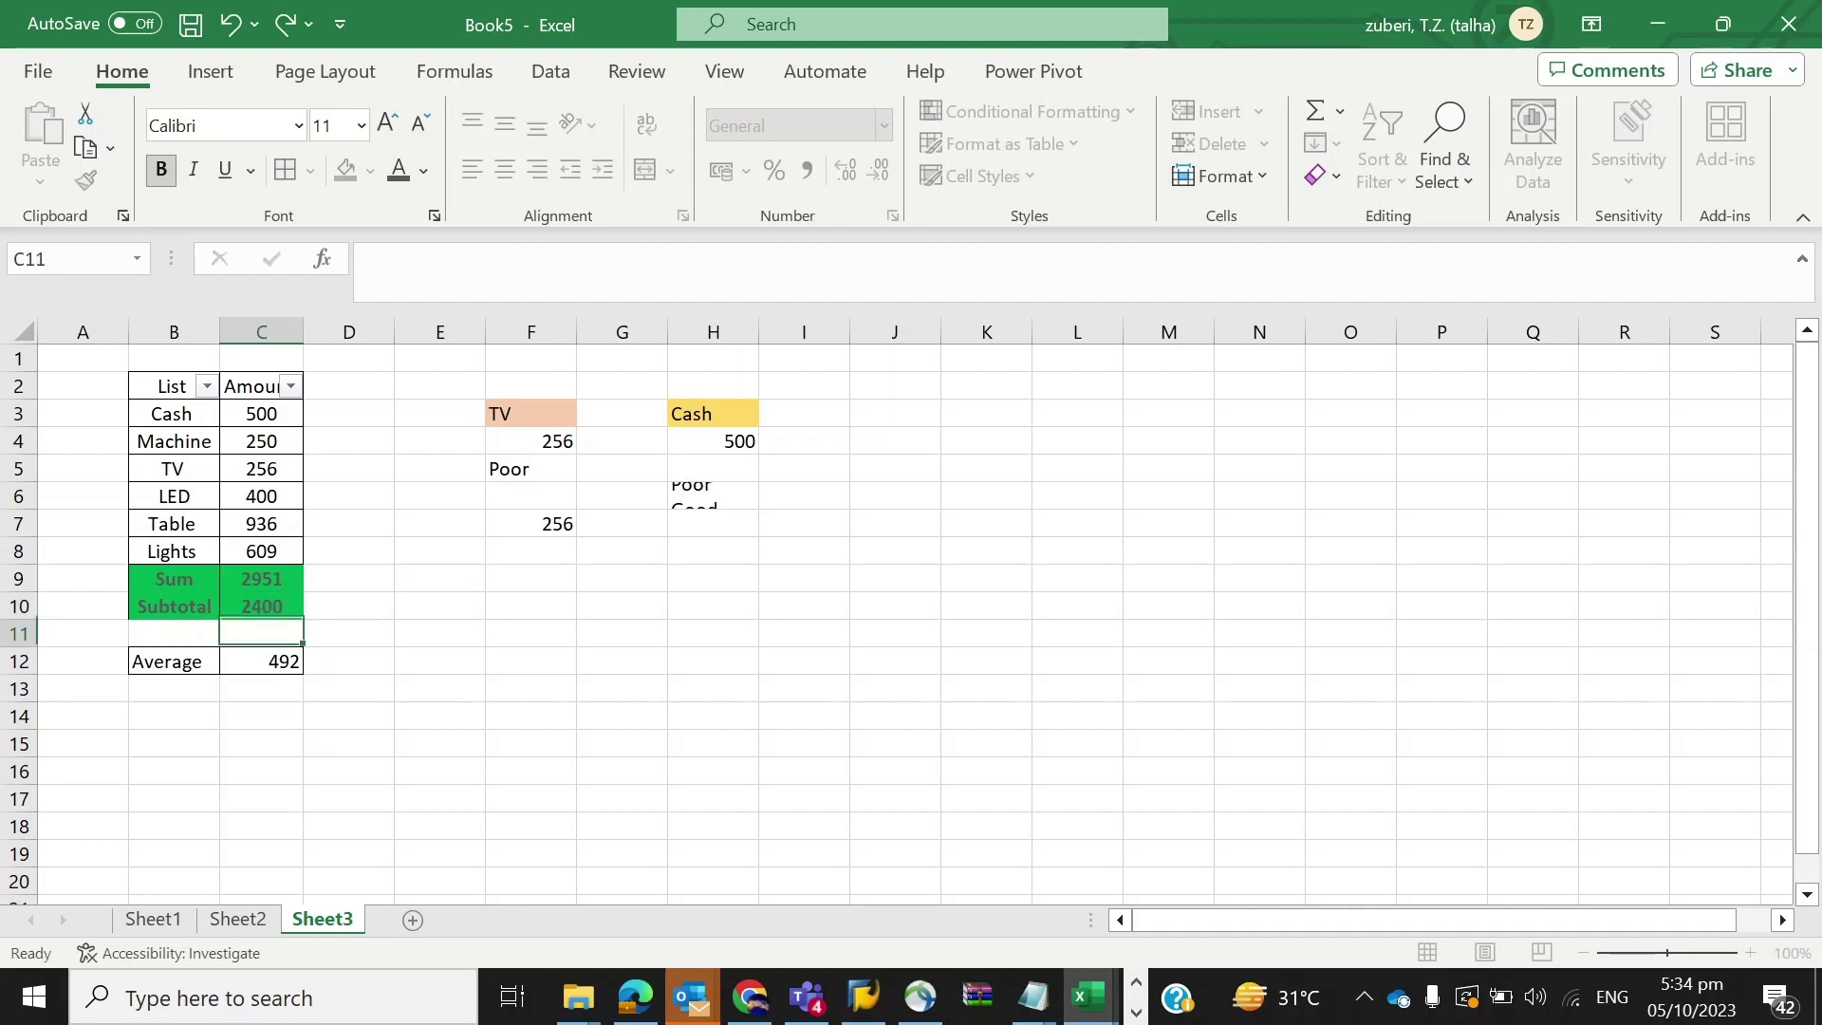
Examine the IF formula in H6 and its outcome for the changed Subtotal.
key(Up)
key(Right)
key(Right)
key(Right)
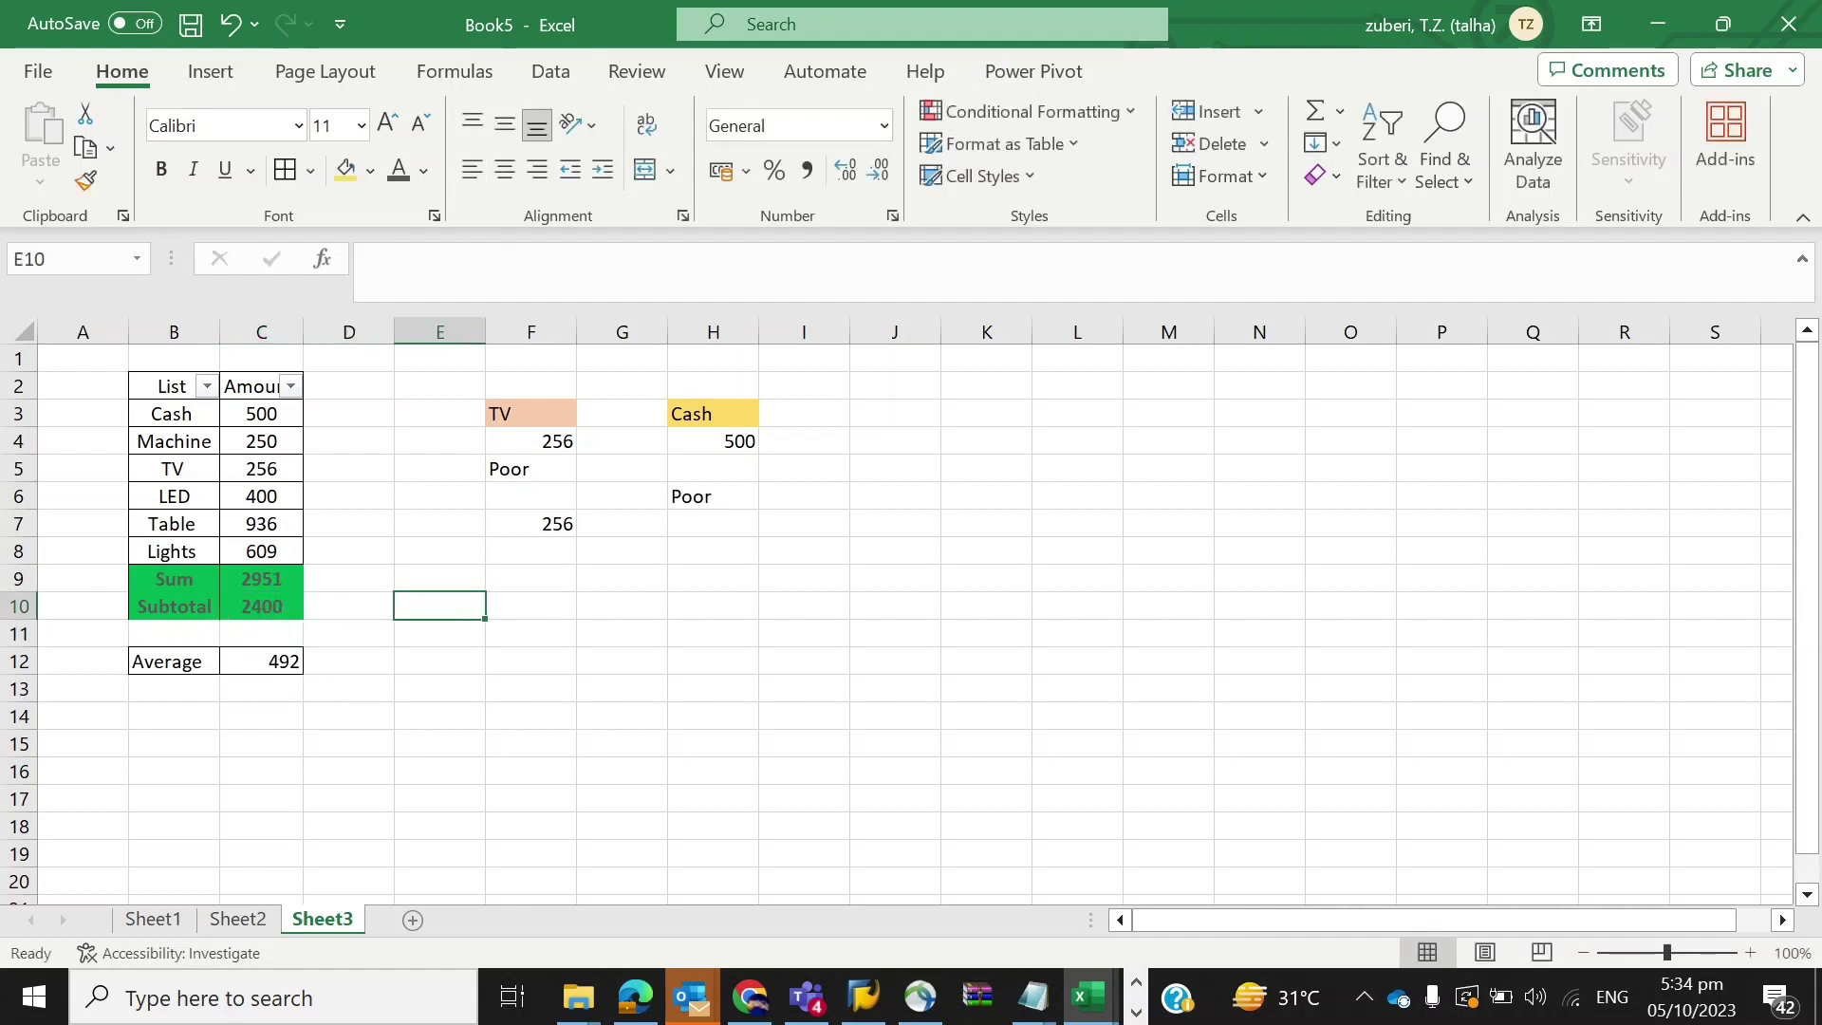
key(Up)
key(Up)
key(Up)
key(Up)
key(Up)
key(Right)
key(Down)
key(Right)
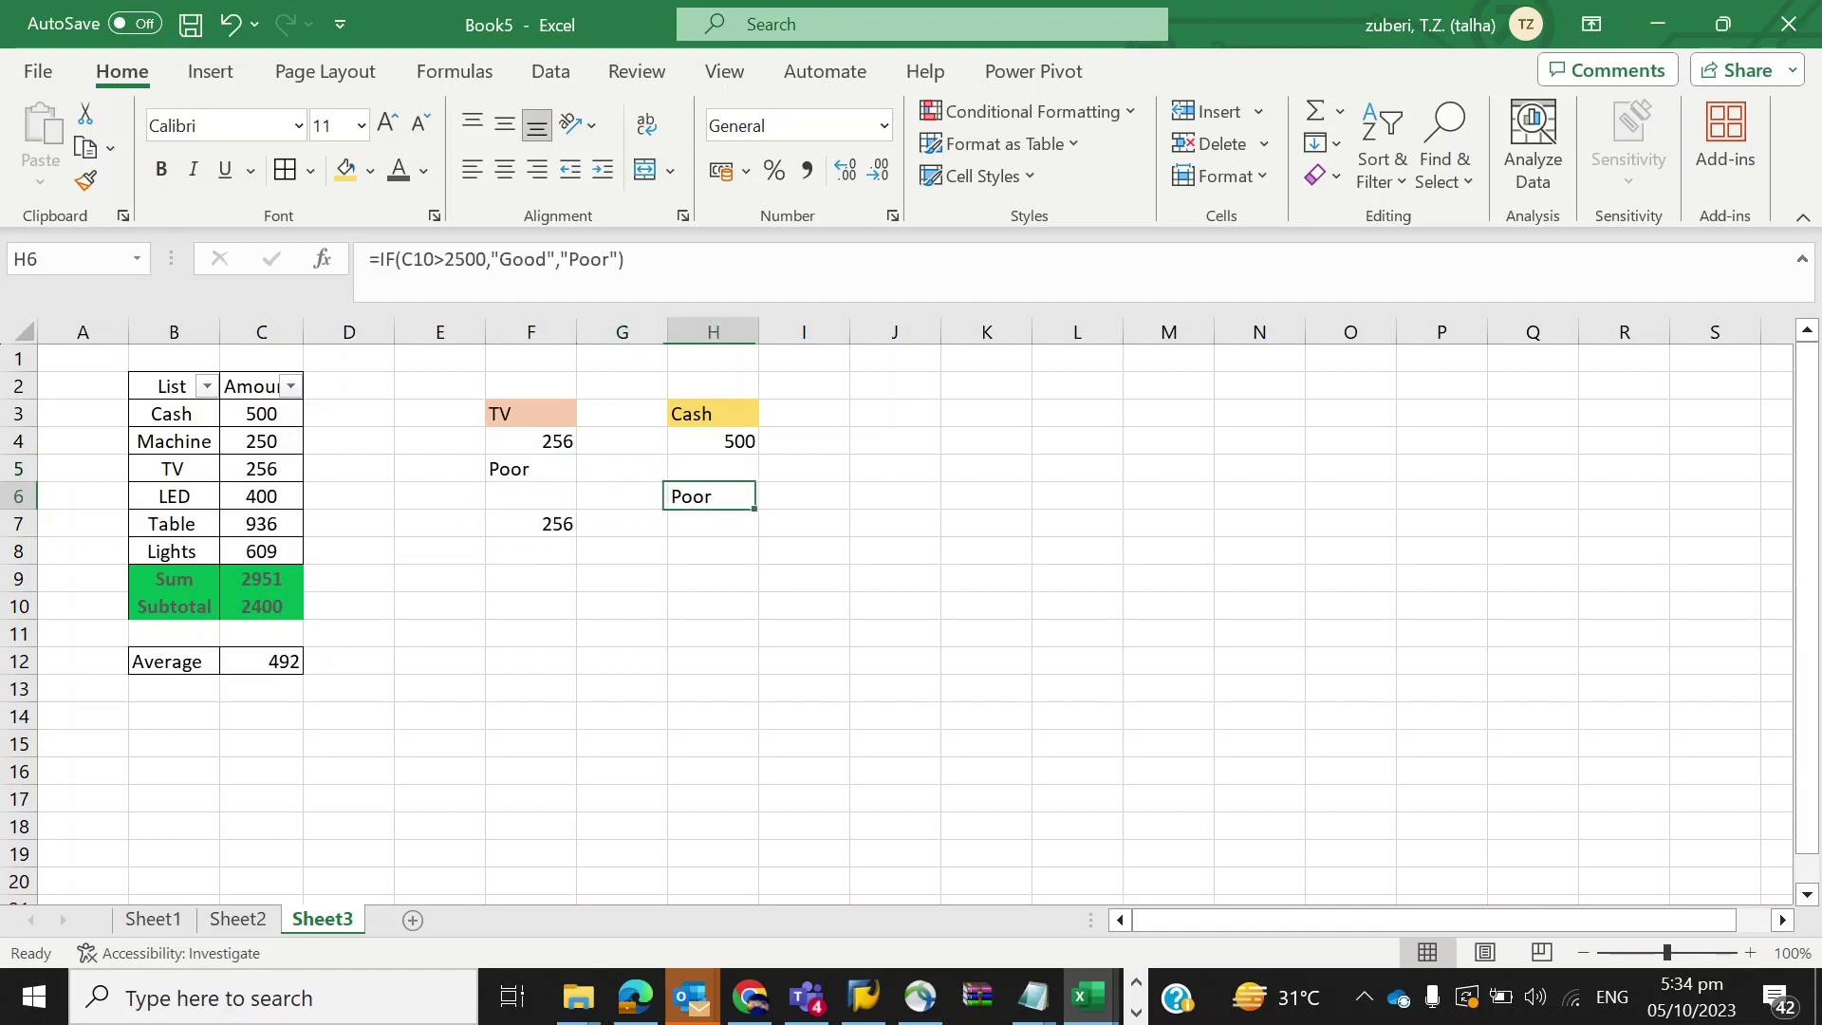
Replace the true result "Good" with "Acha" in the IF formula in H6.
key(Right)
key(Left)
click(536, 260)
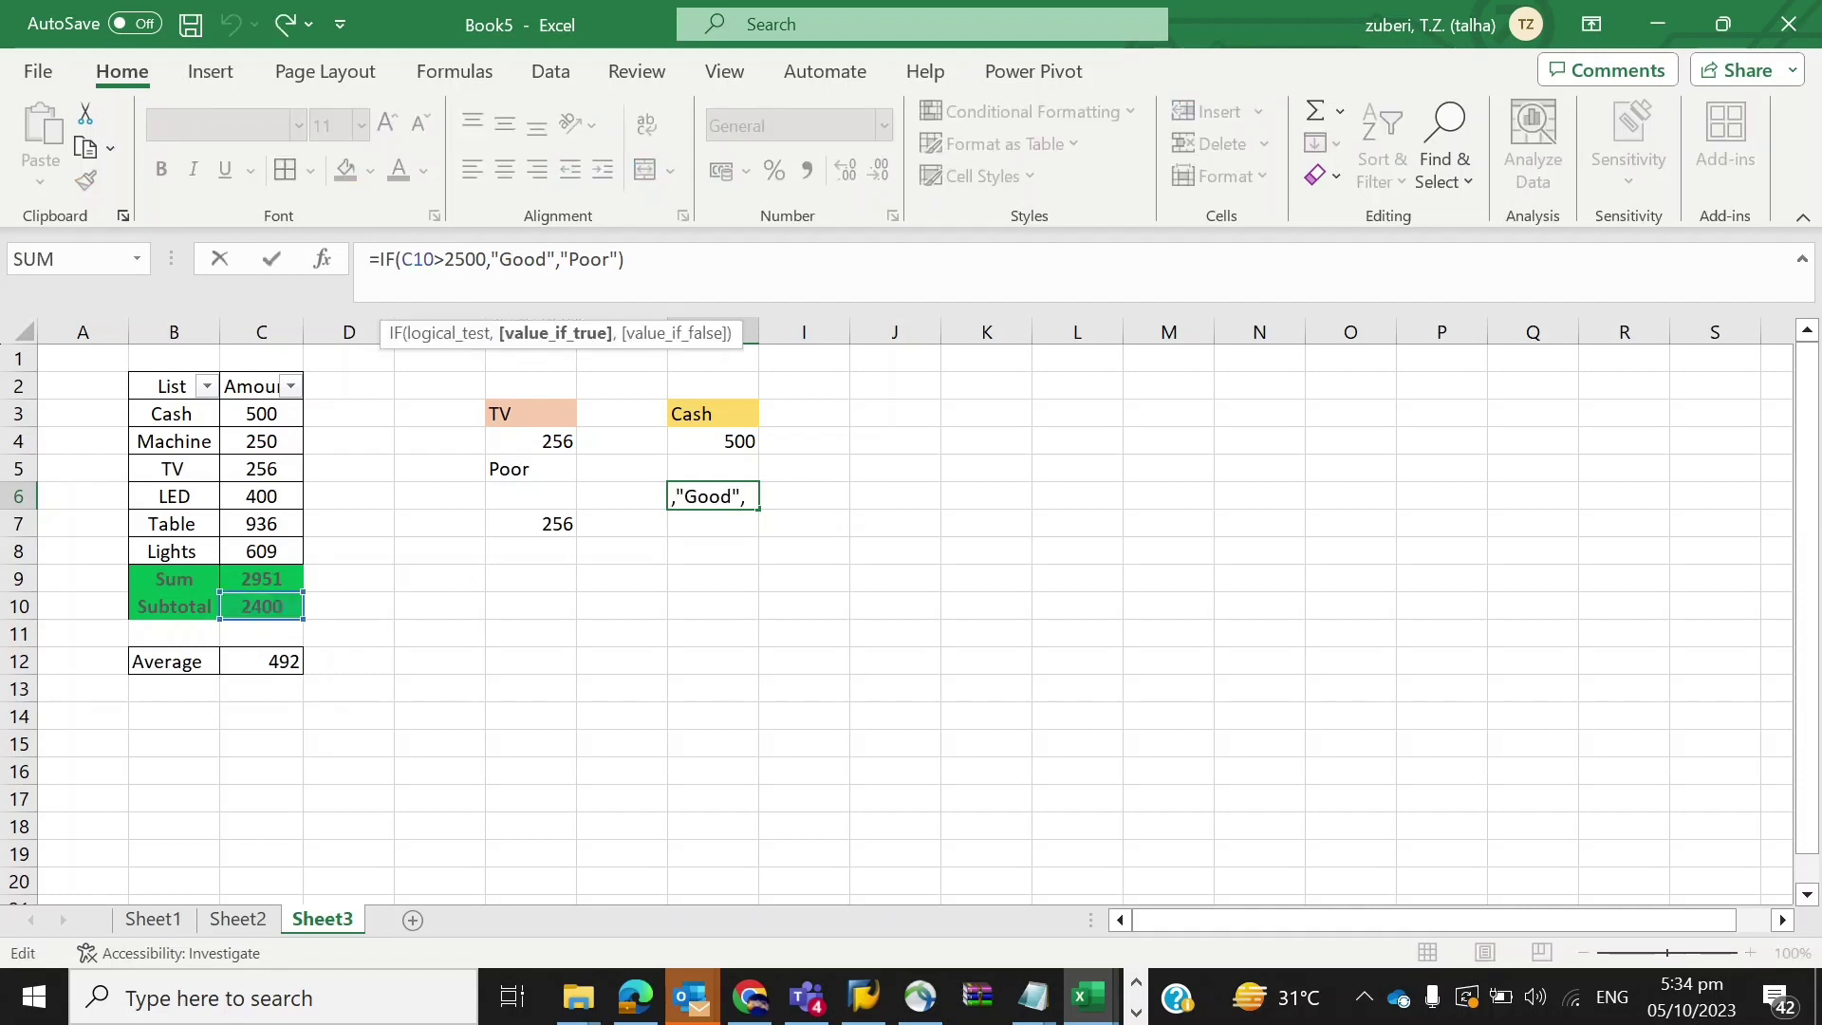
key(BackSpace)
key(BackSpace)
key(BackSpace)
key(BackSpace)
text(Ac)
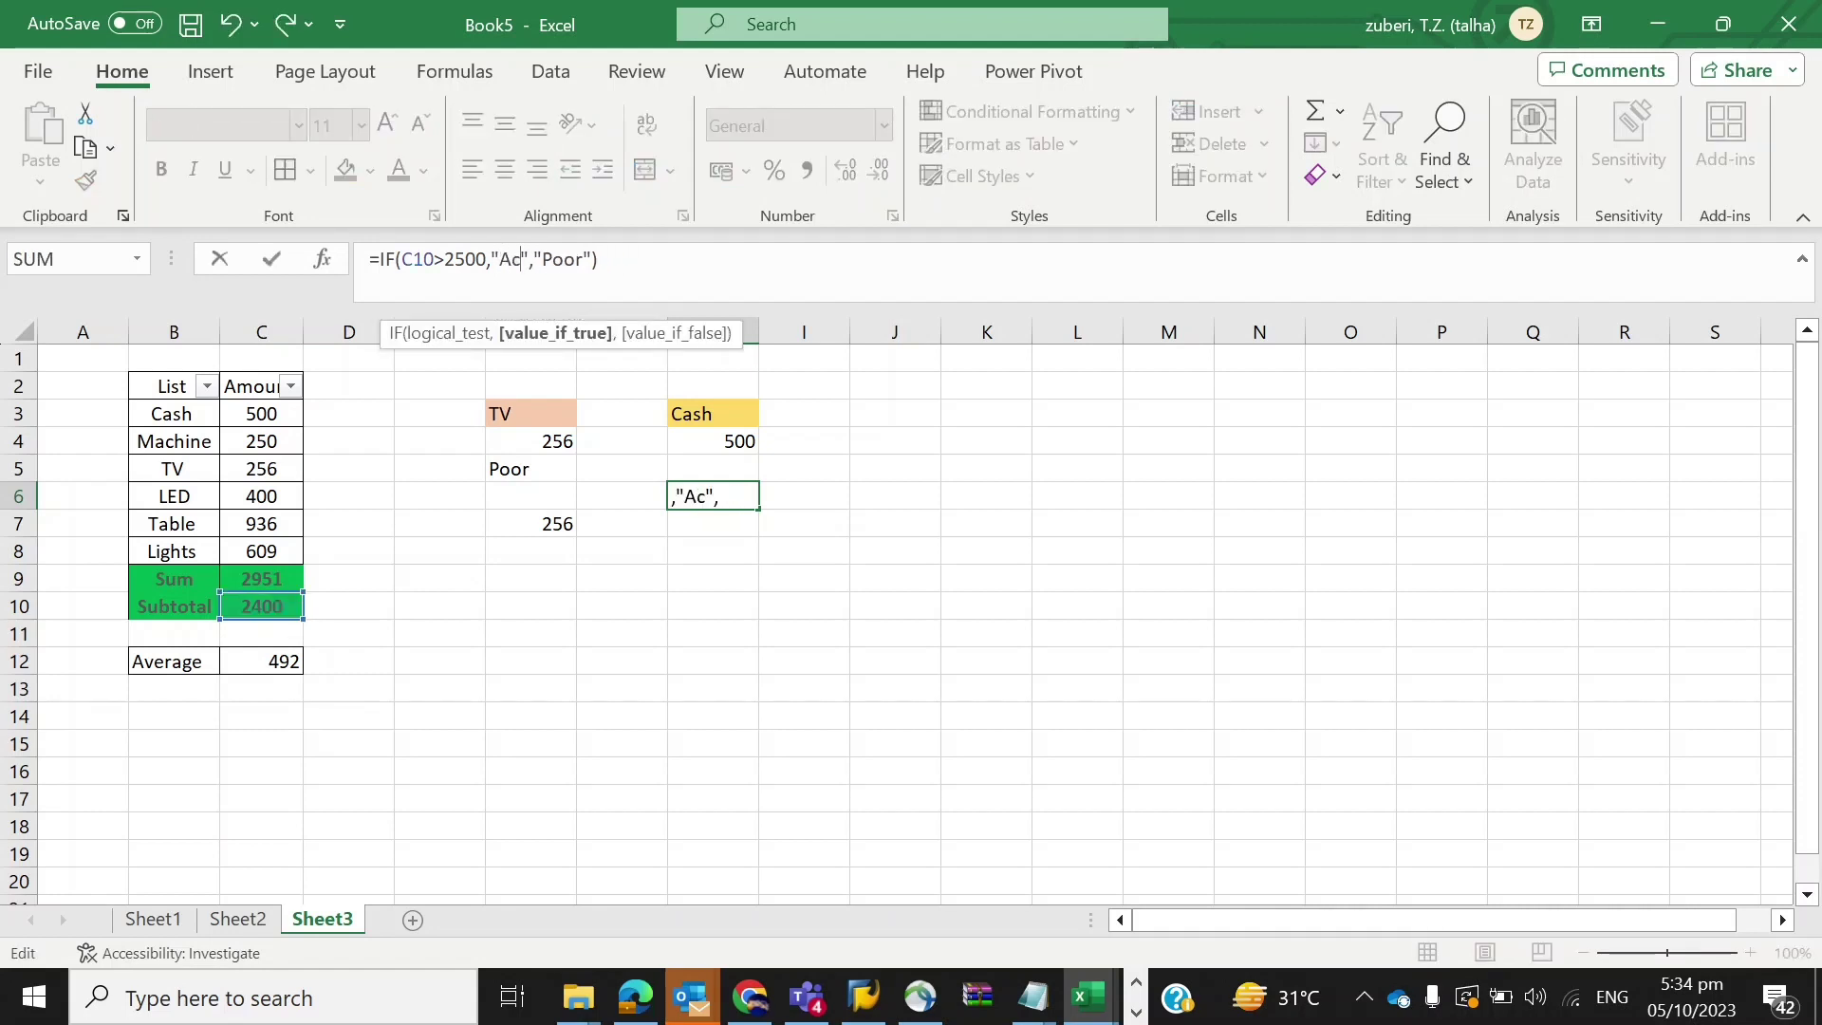
text(ha)
Replace the false result "Poor" with "Bura" in the IF formula in H6 and commit the formula.
key(Right)
key(Right)
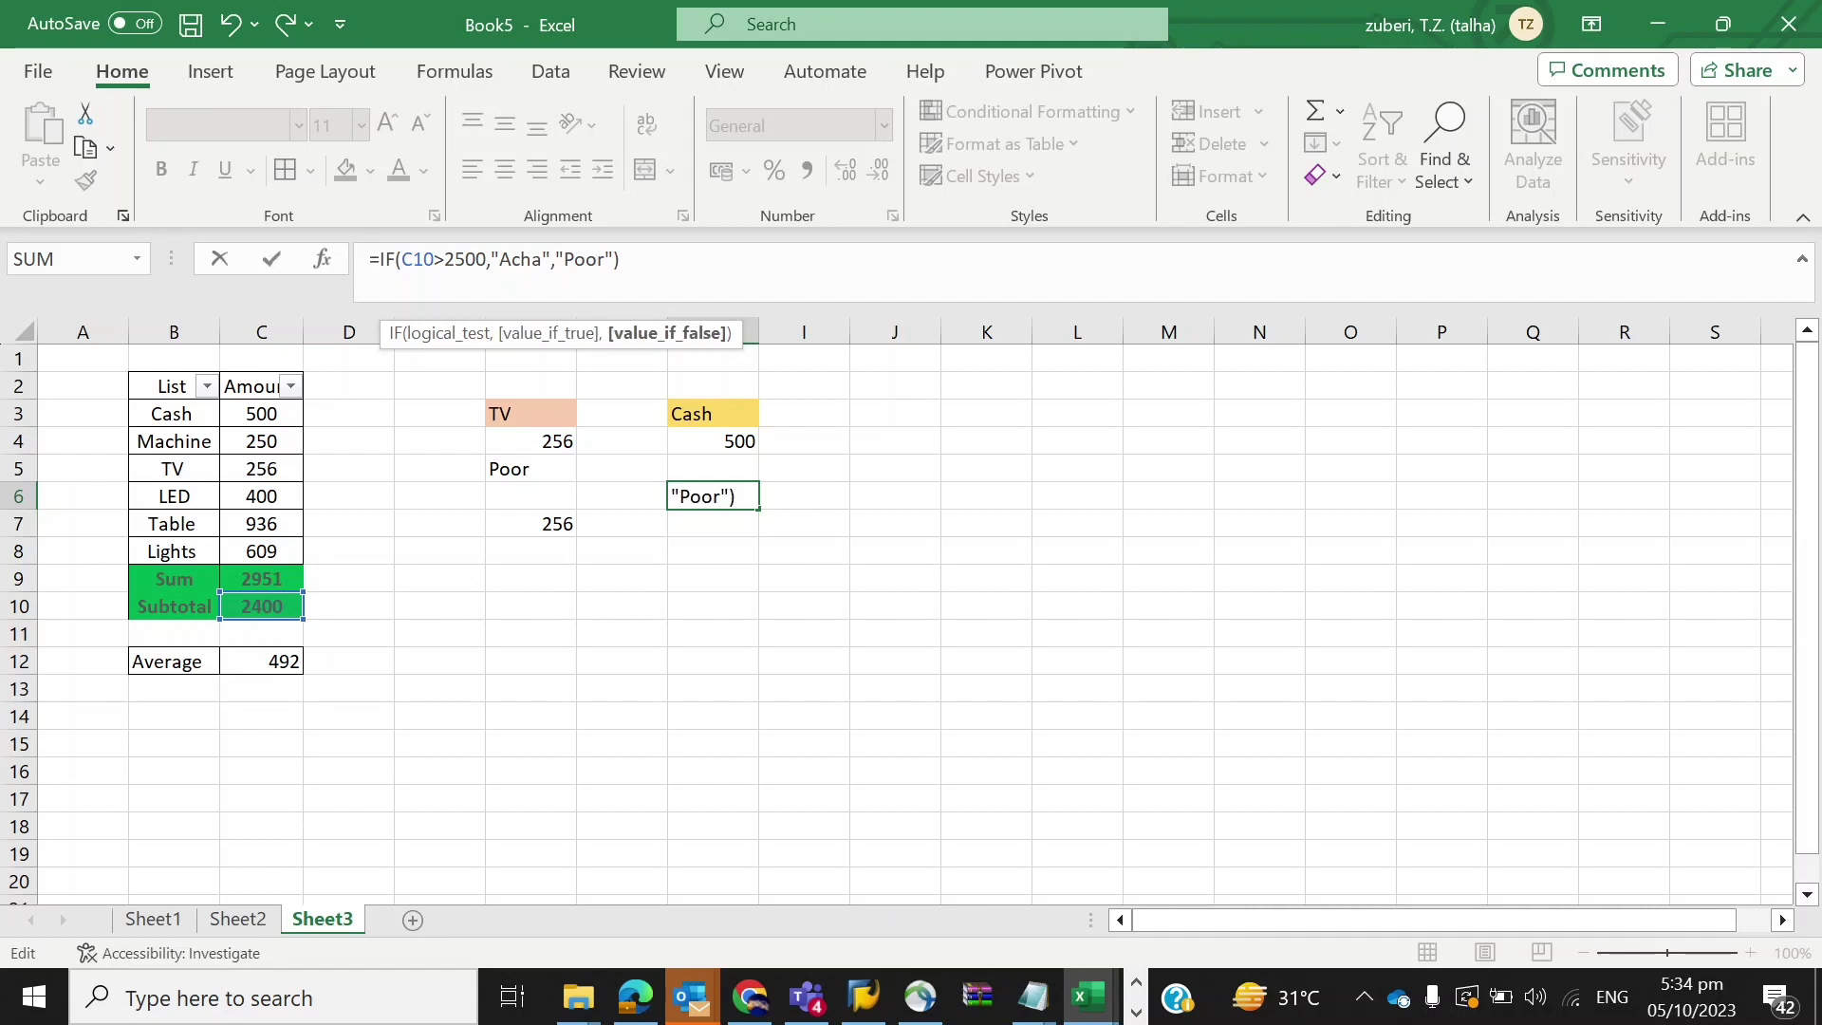
key(BackSpace)
key(BackSpace)
key(BackSpace)
key(BackSpace)
text(Bura)
key(Return)
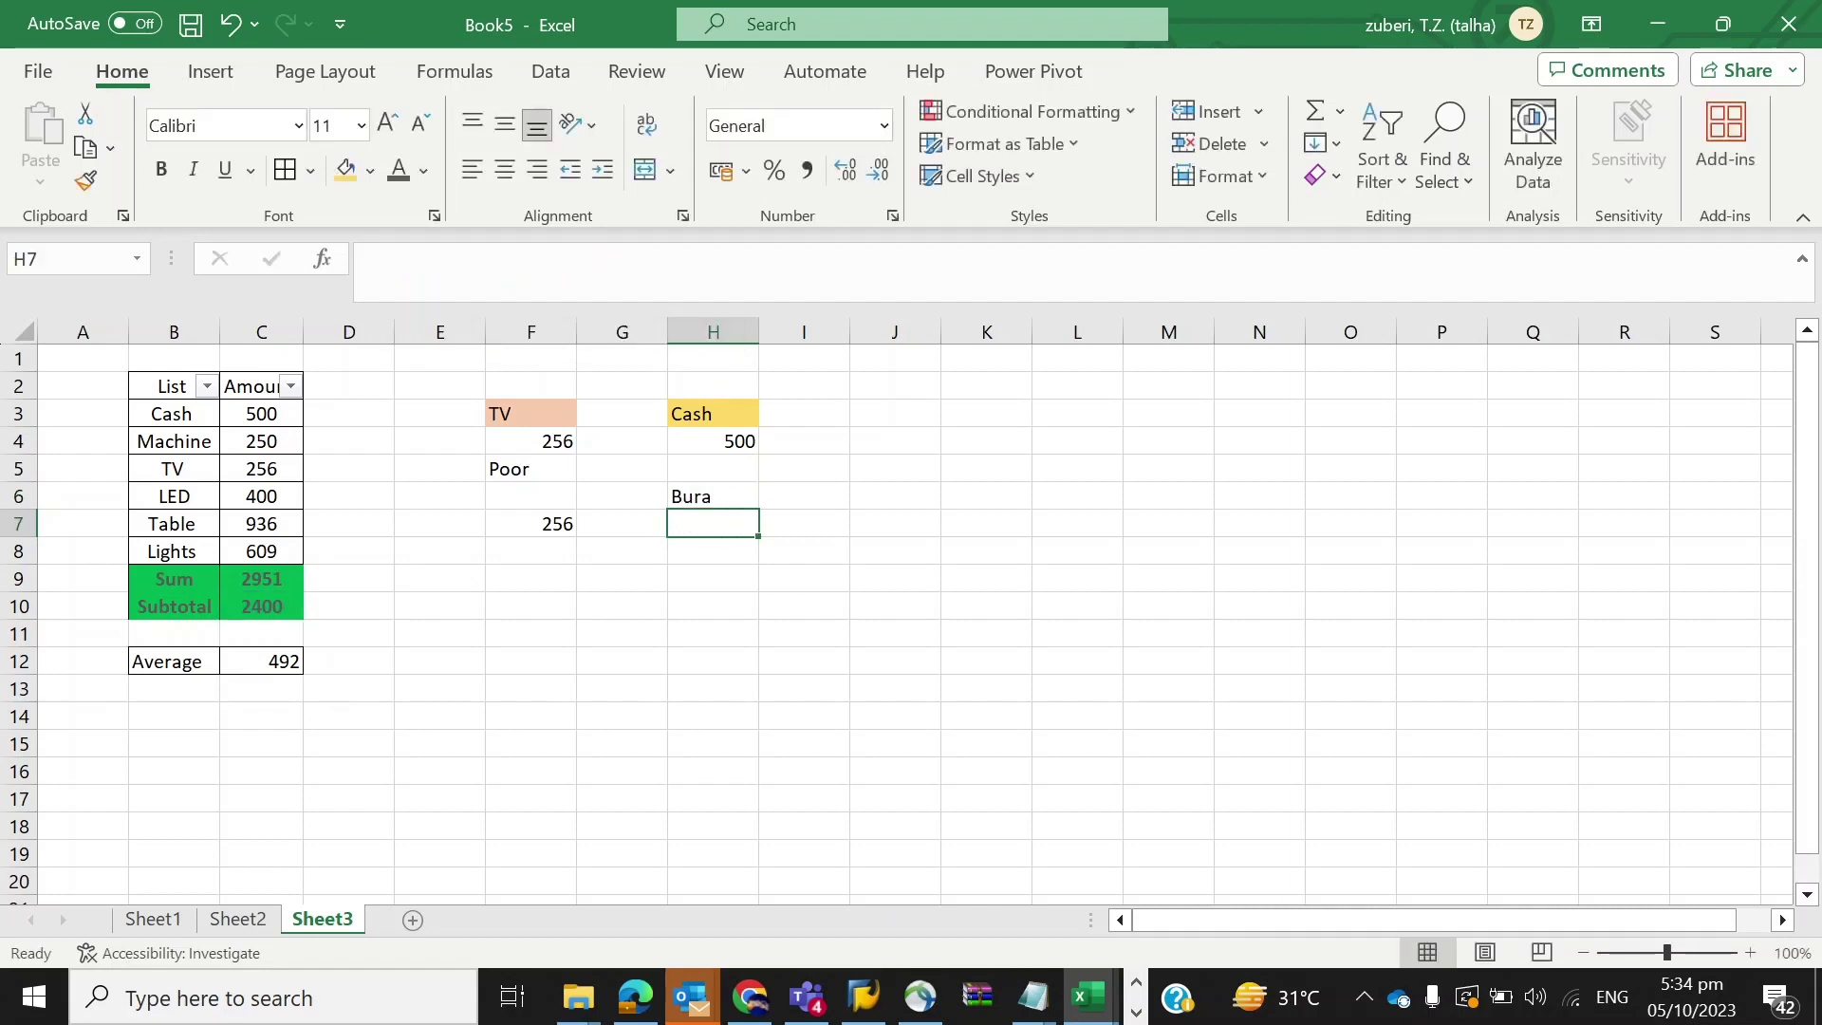
Set the Subtotal value in C10 to 2000 to test the reworded IF formula.
key(Up)
key(Left)
key(Left)
key(Left)
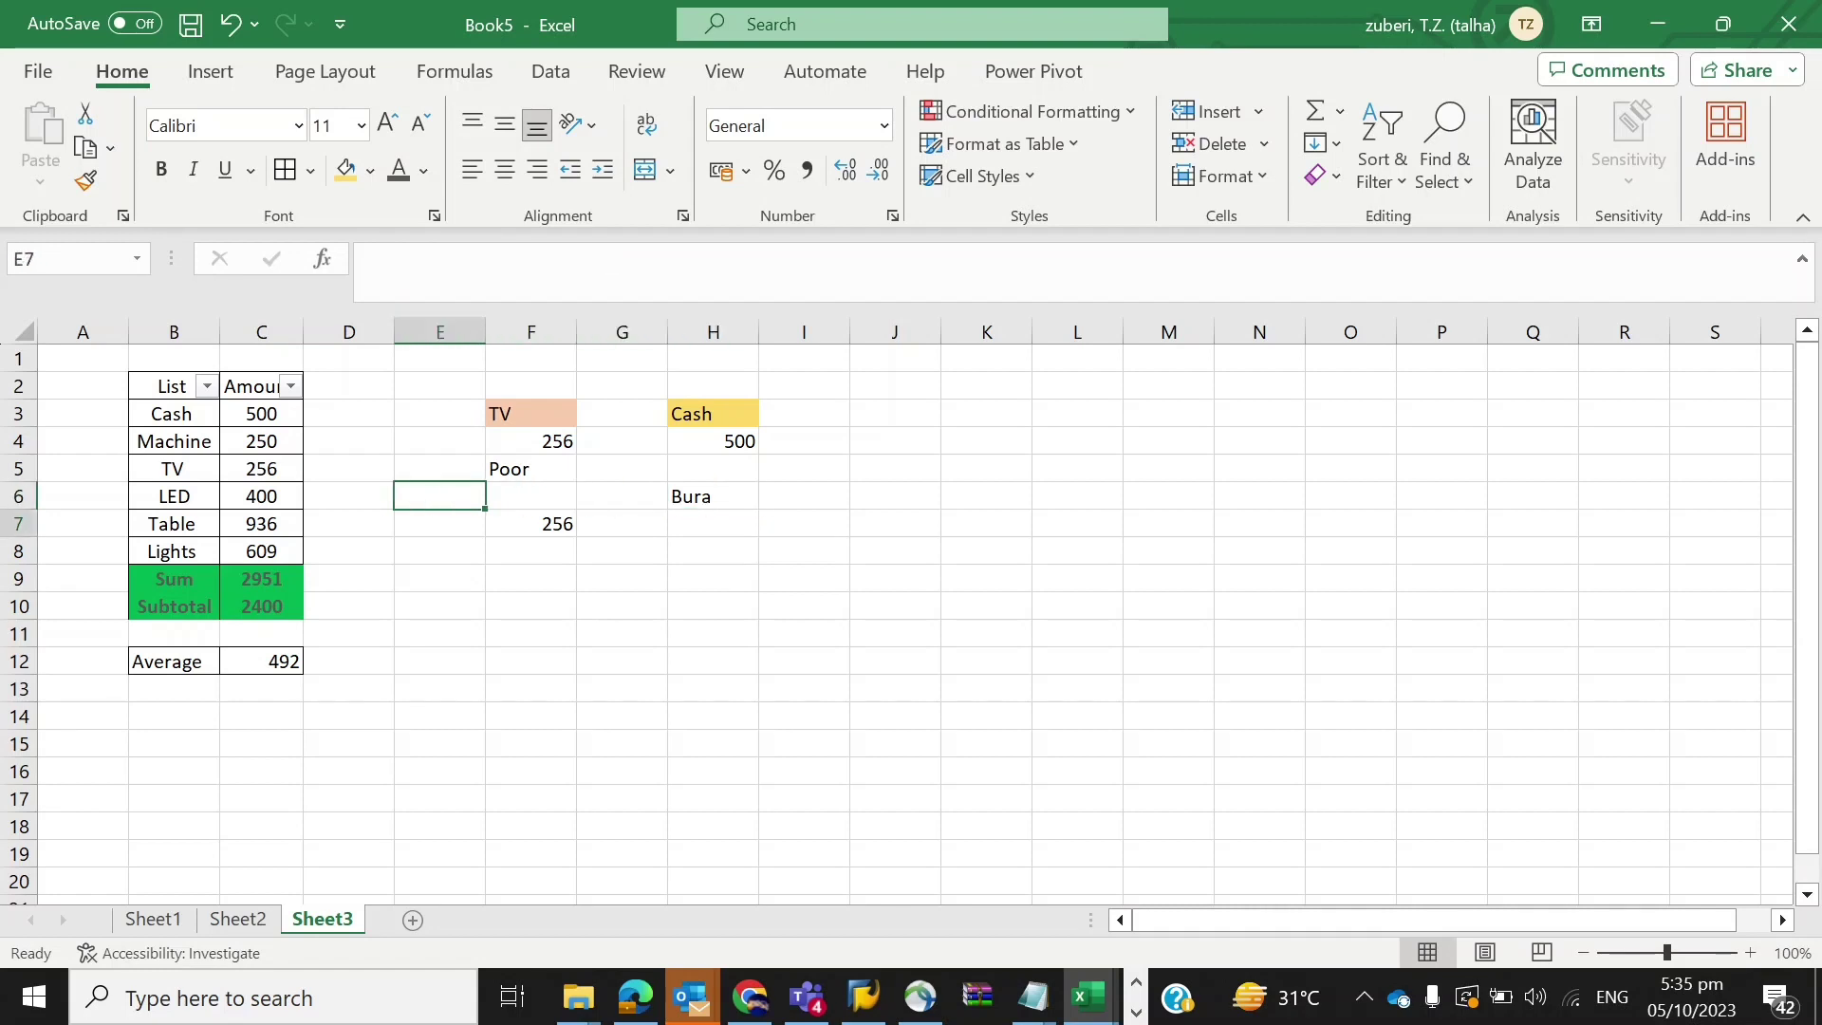
key(Down)
key(Down)
key(Down)
key(Down)
key(Left)
key(Left)
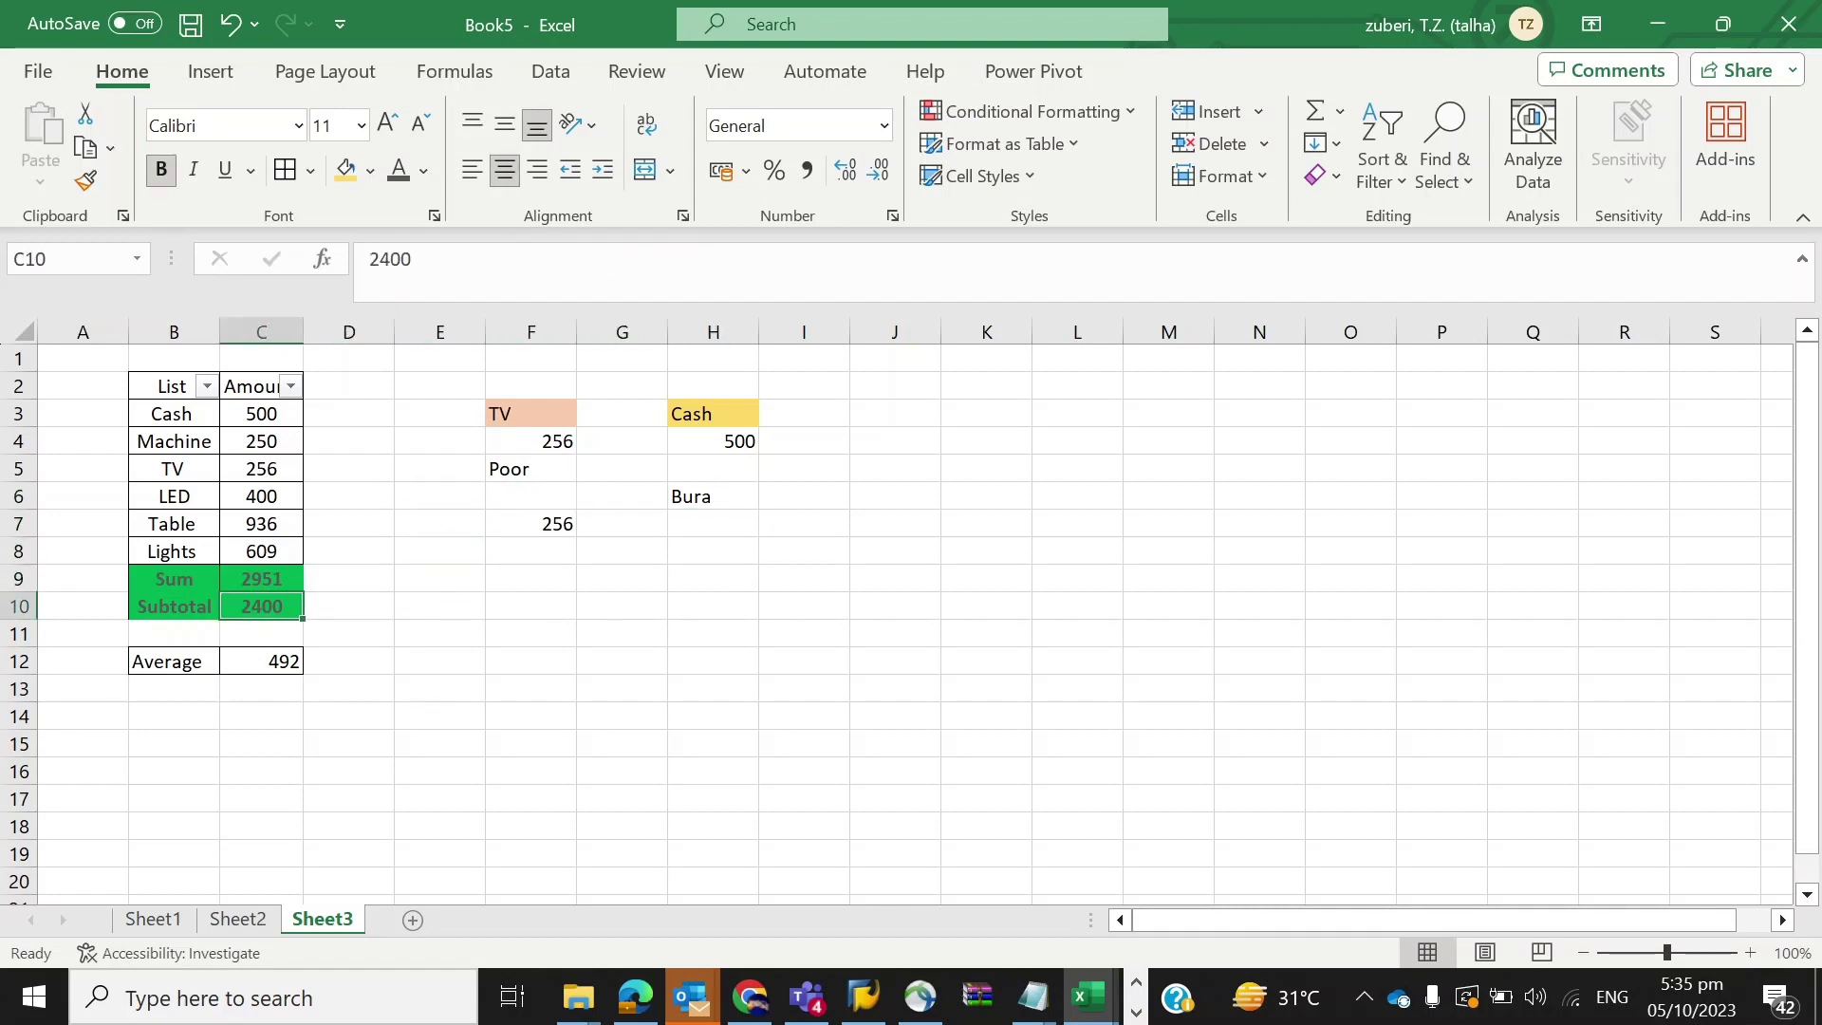
text(2000)
key(Return)
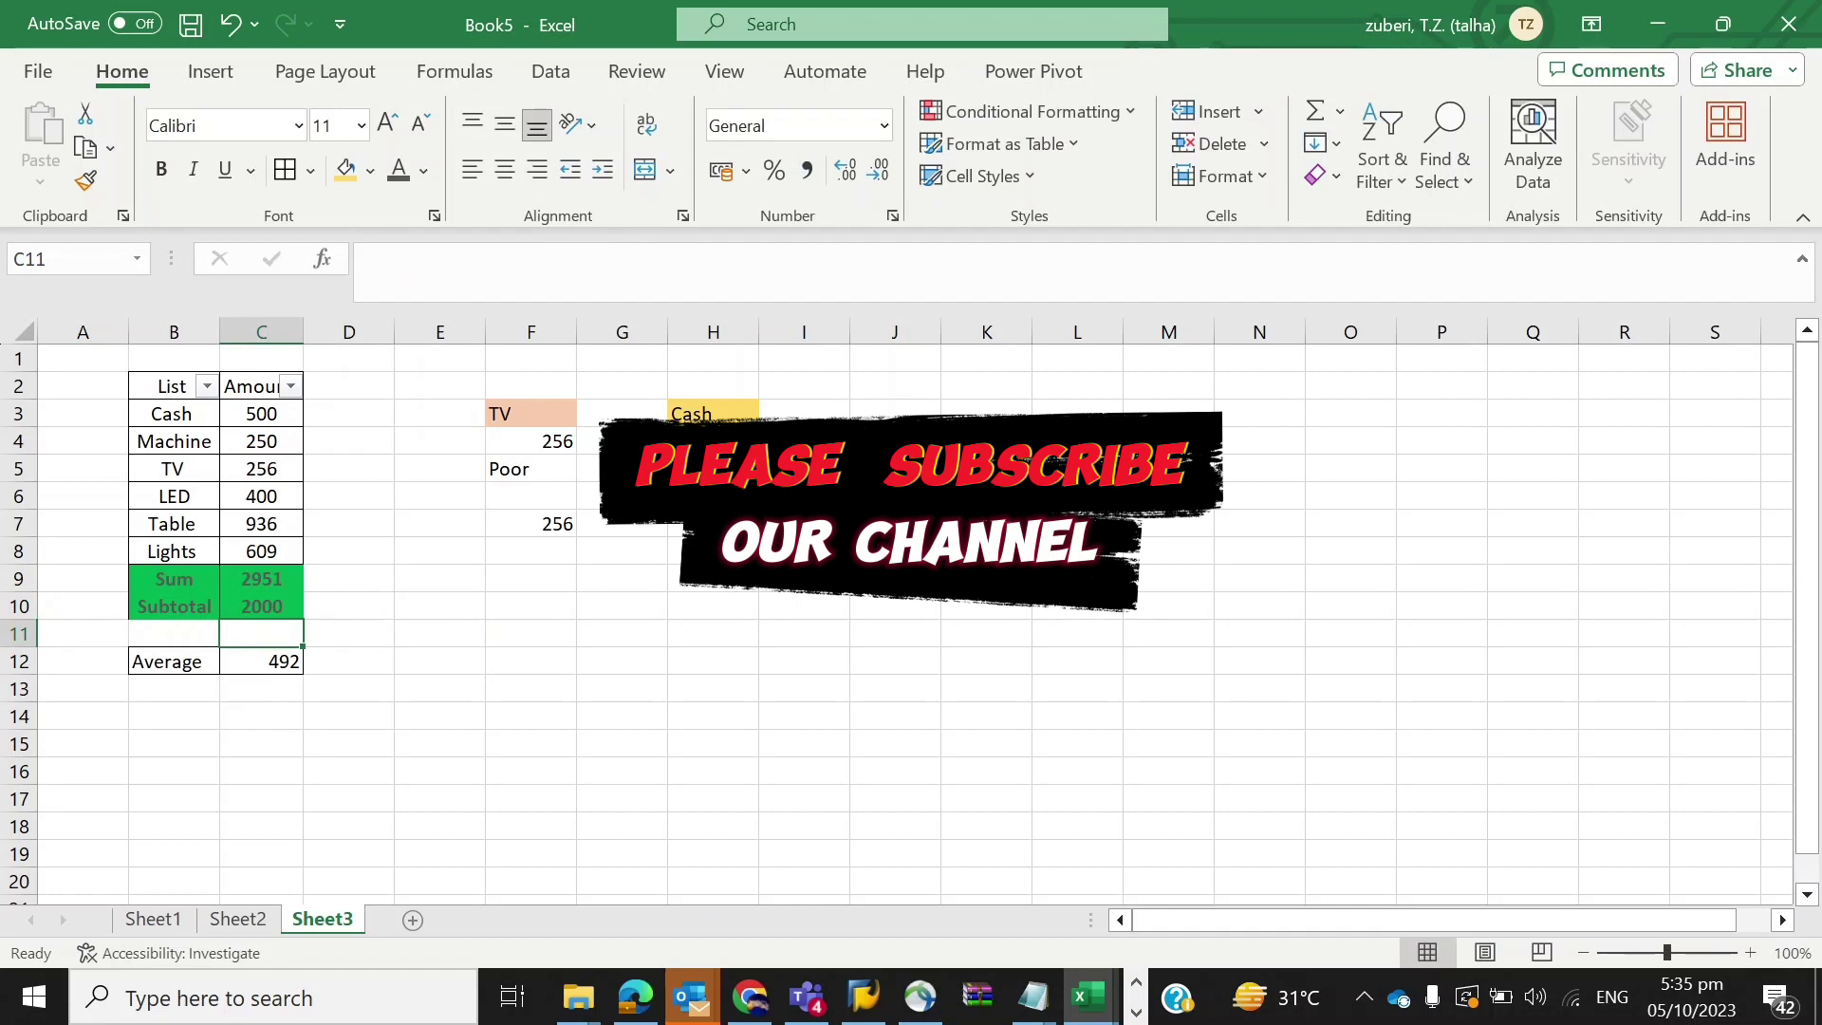
Change the Subtotal value in C10 to 3000 to test the other outcome of the IF formula.
key(Down)
key(Up)
key(Up)
text(3000)
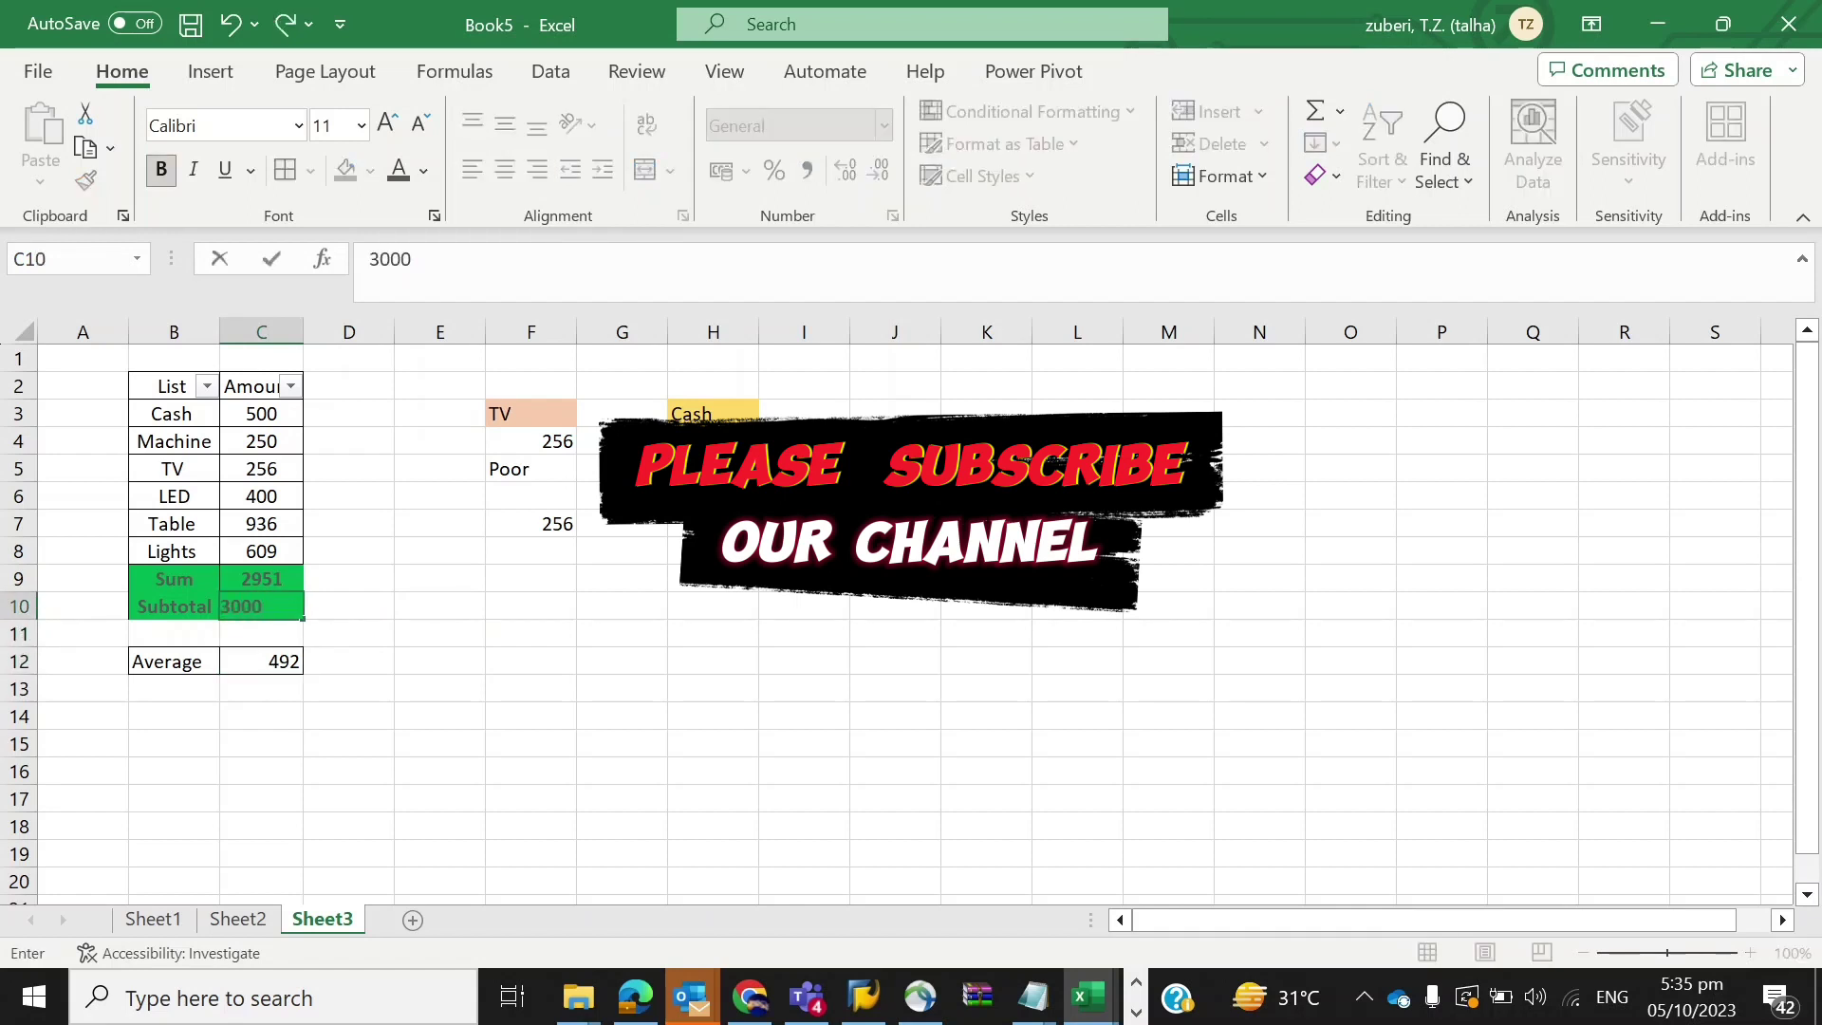
key(Return)
key(Up)
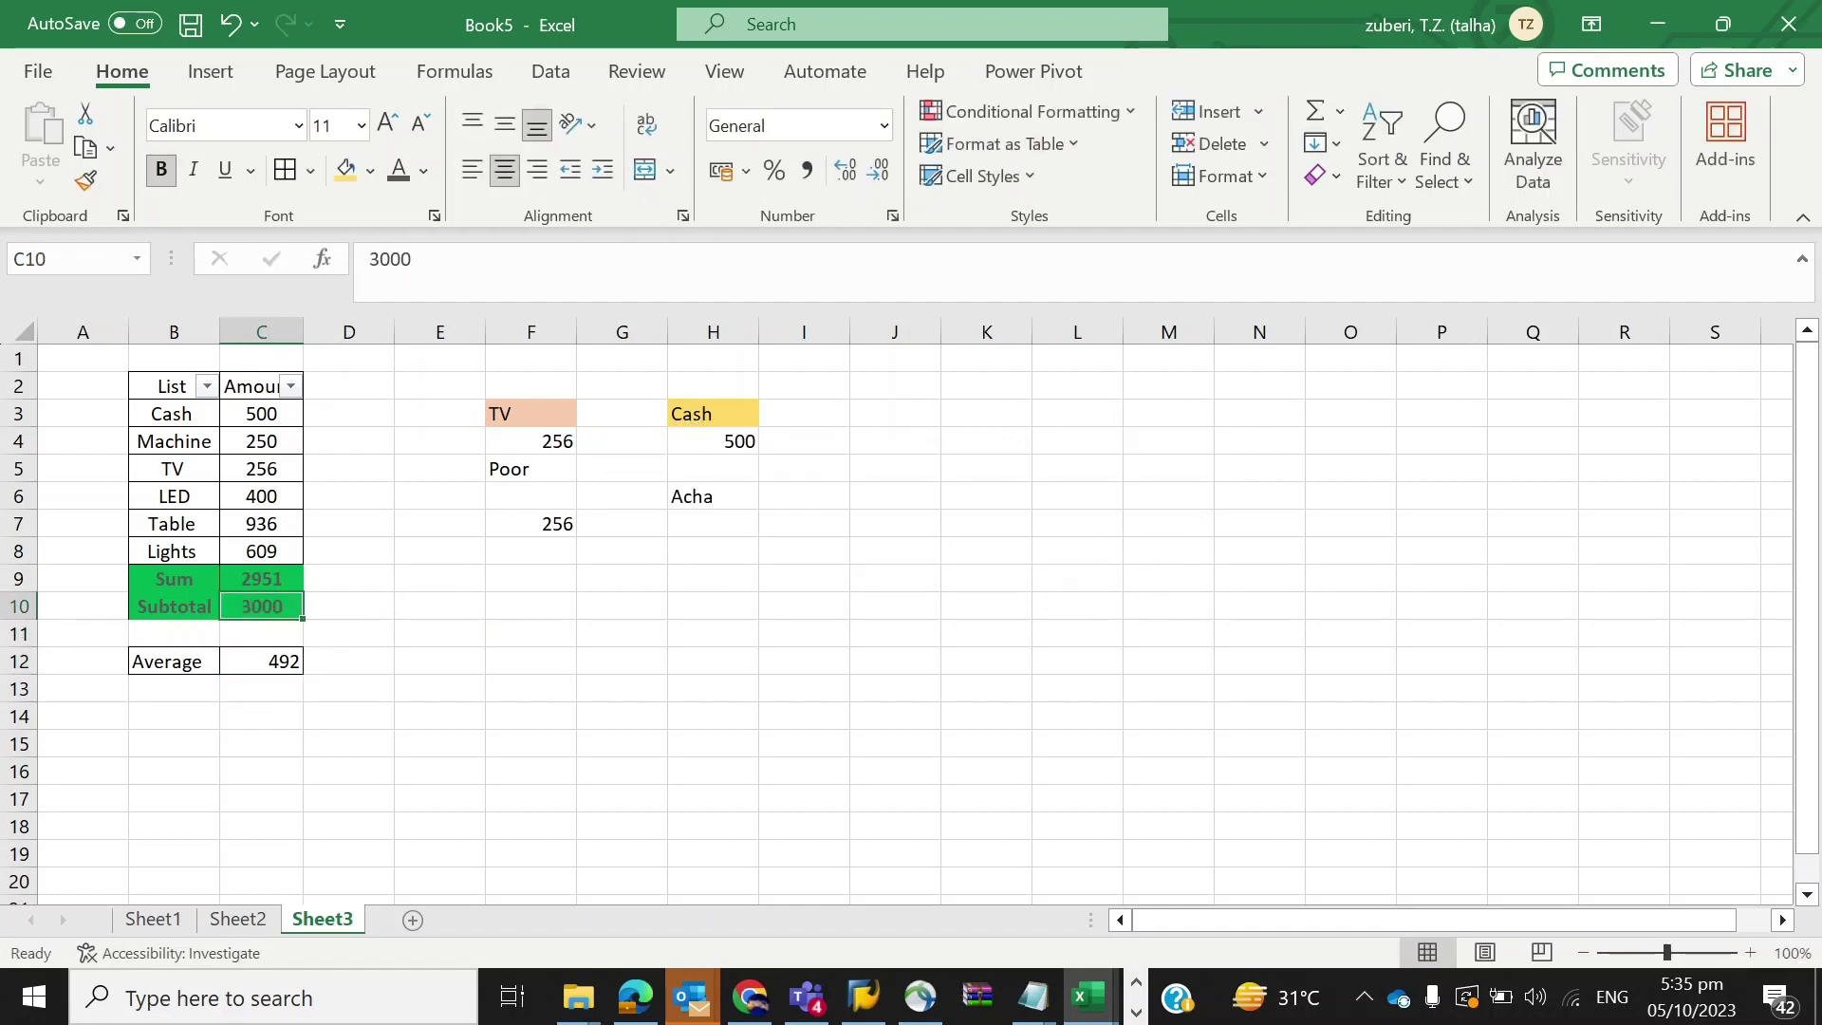
Examine the IF formula in H6 and its outcome for the new Subtotal value.
key(Right)
key(Right)
key(Right)
key(Up)
key(Up)
key(Up)
key(Up)
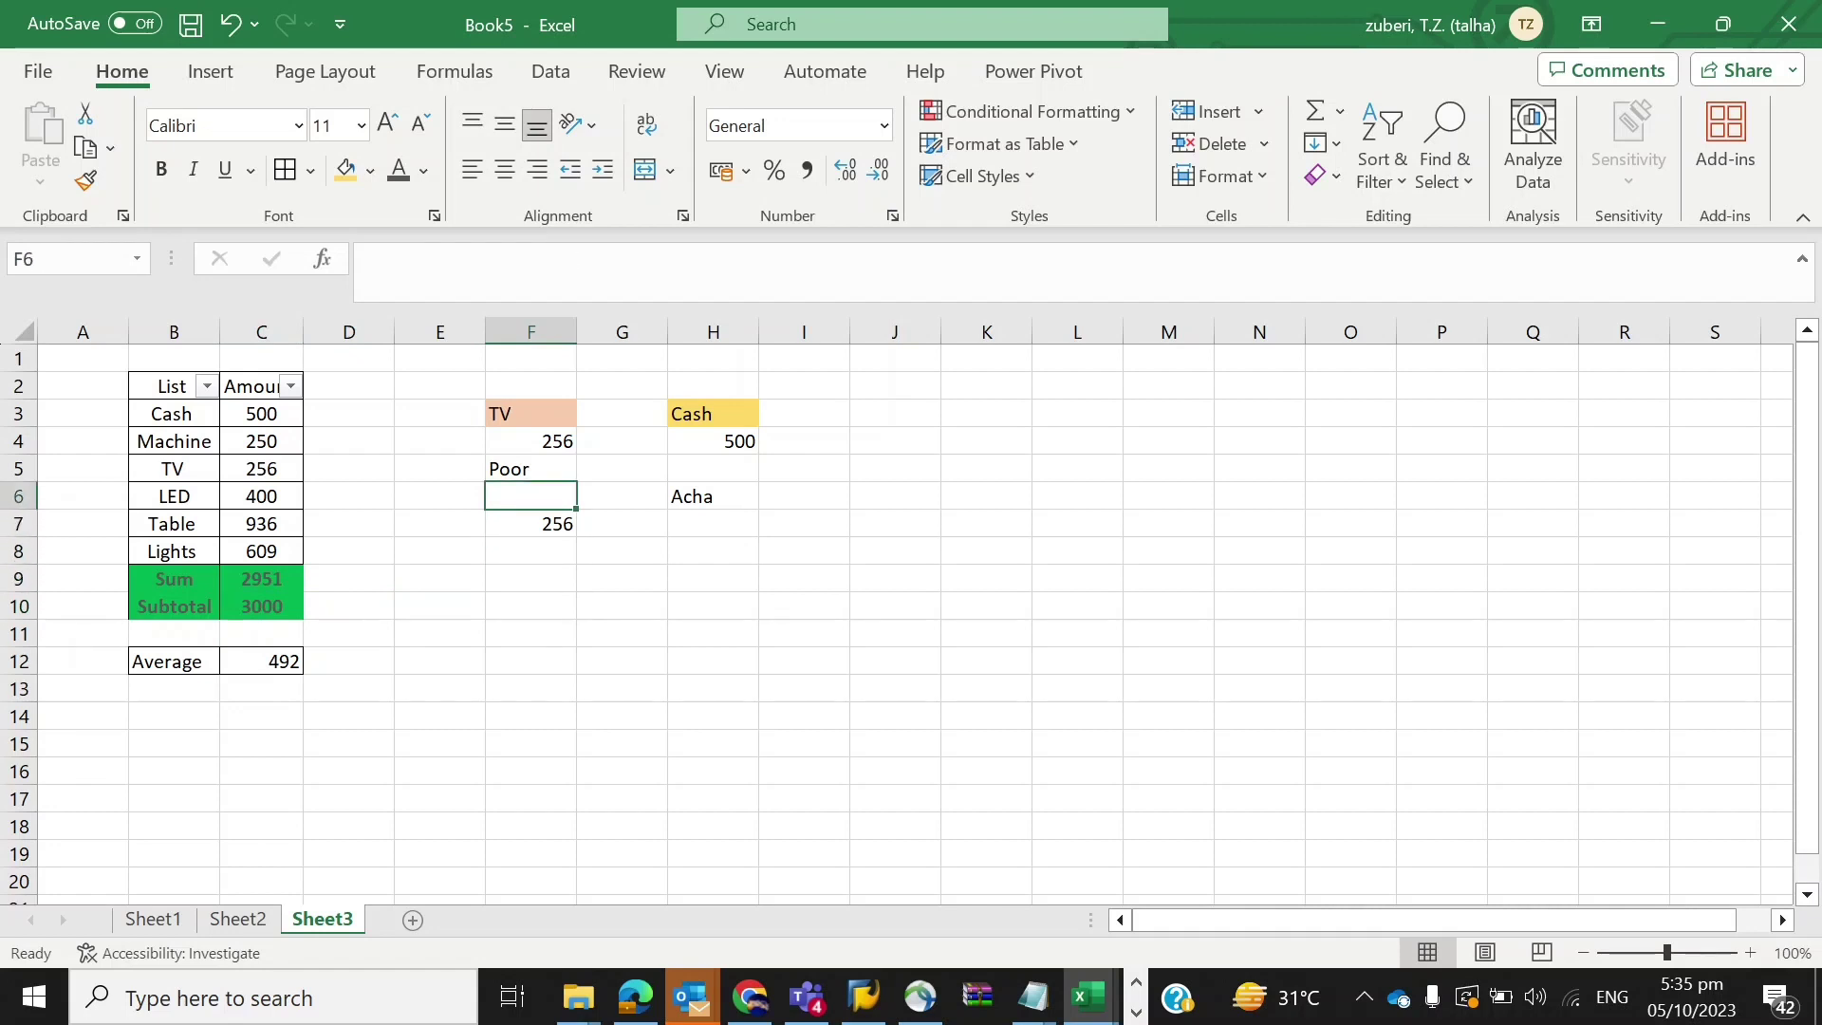
key(Right)
key(Right)
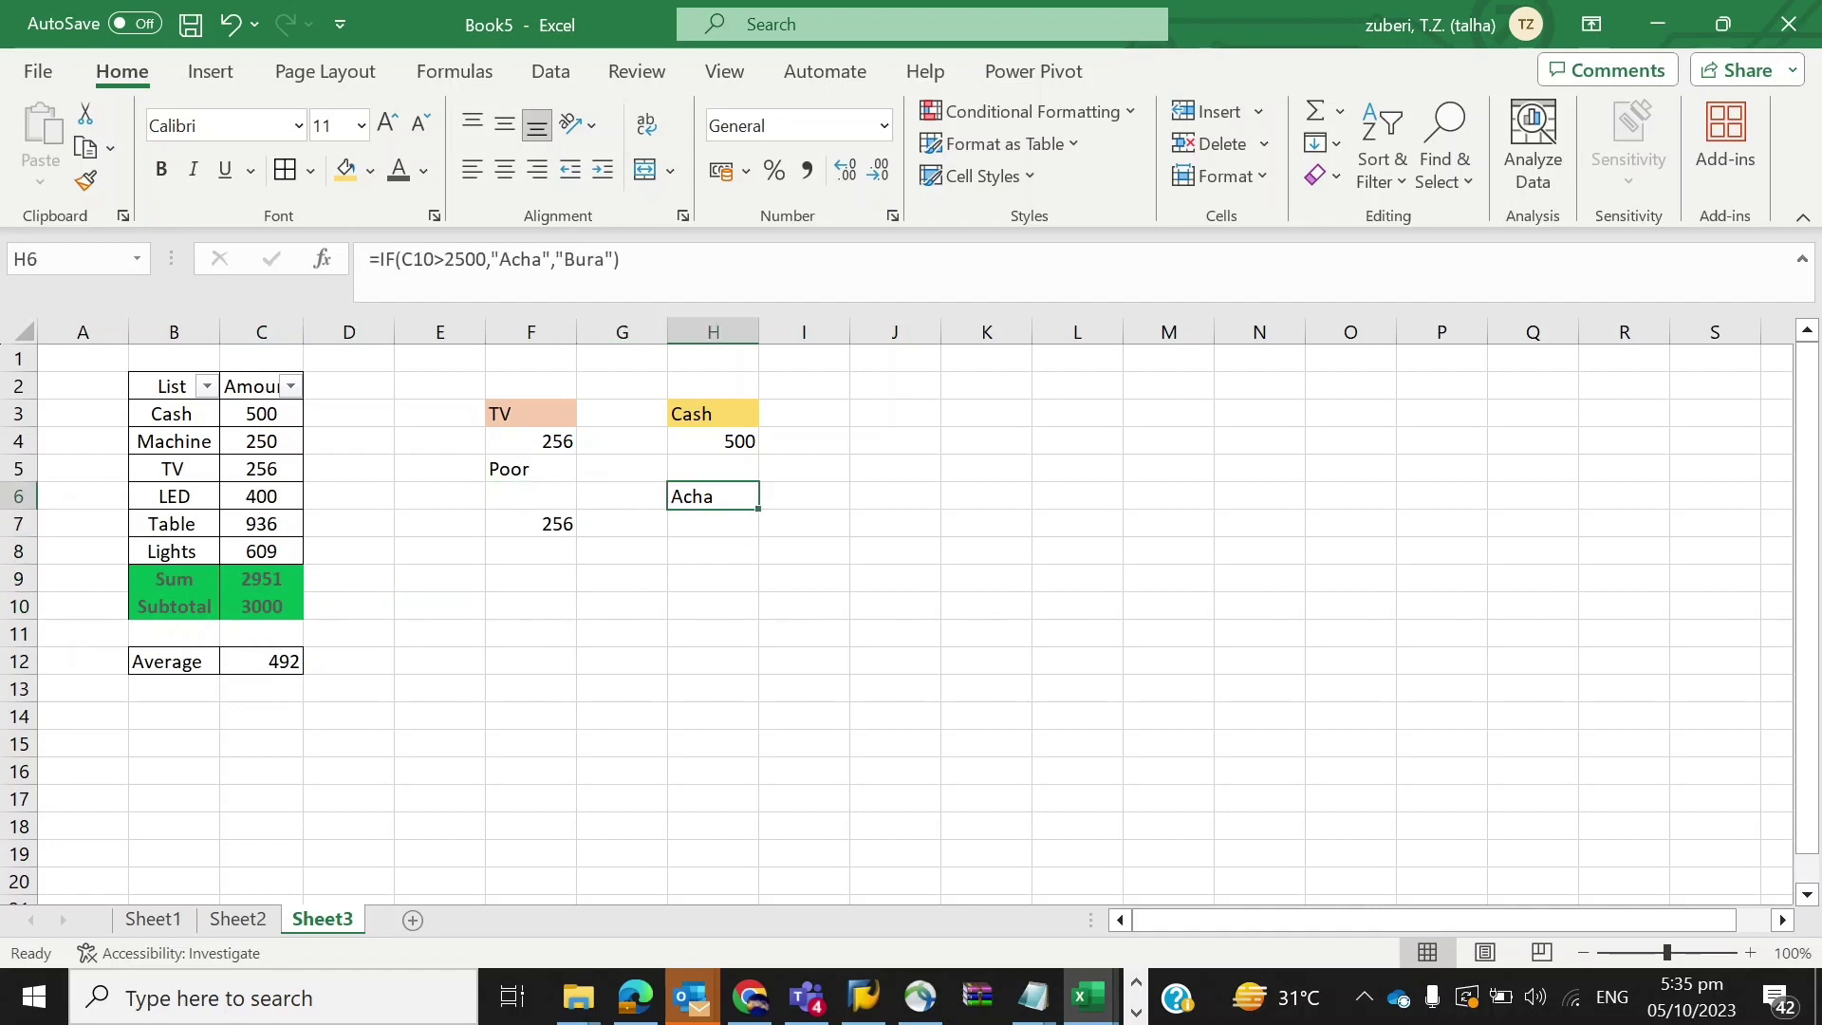
Return to Sheet2 and review the list of six Excel formulas, starting from Sum Formula.
click(248, 922)
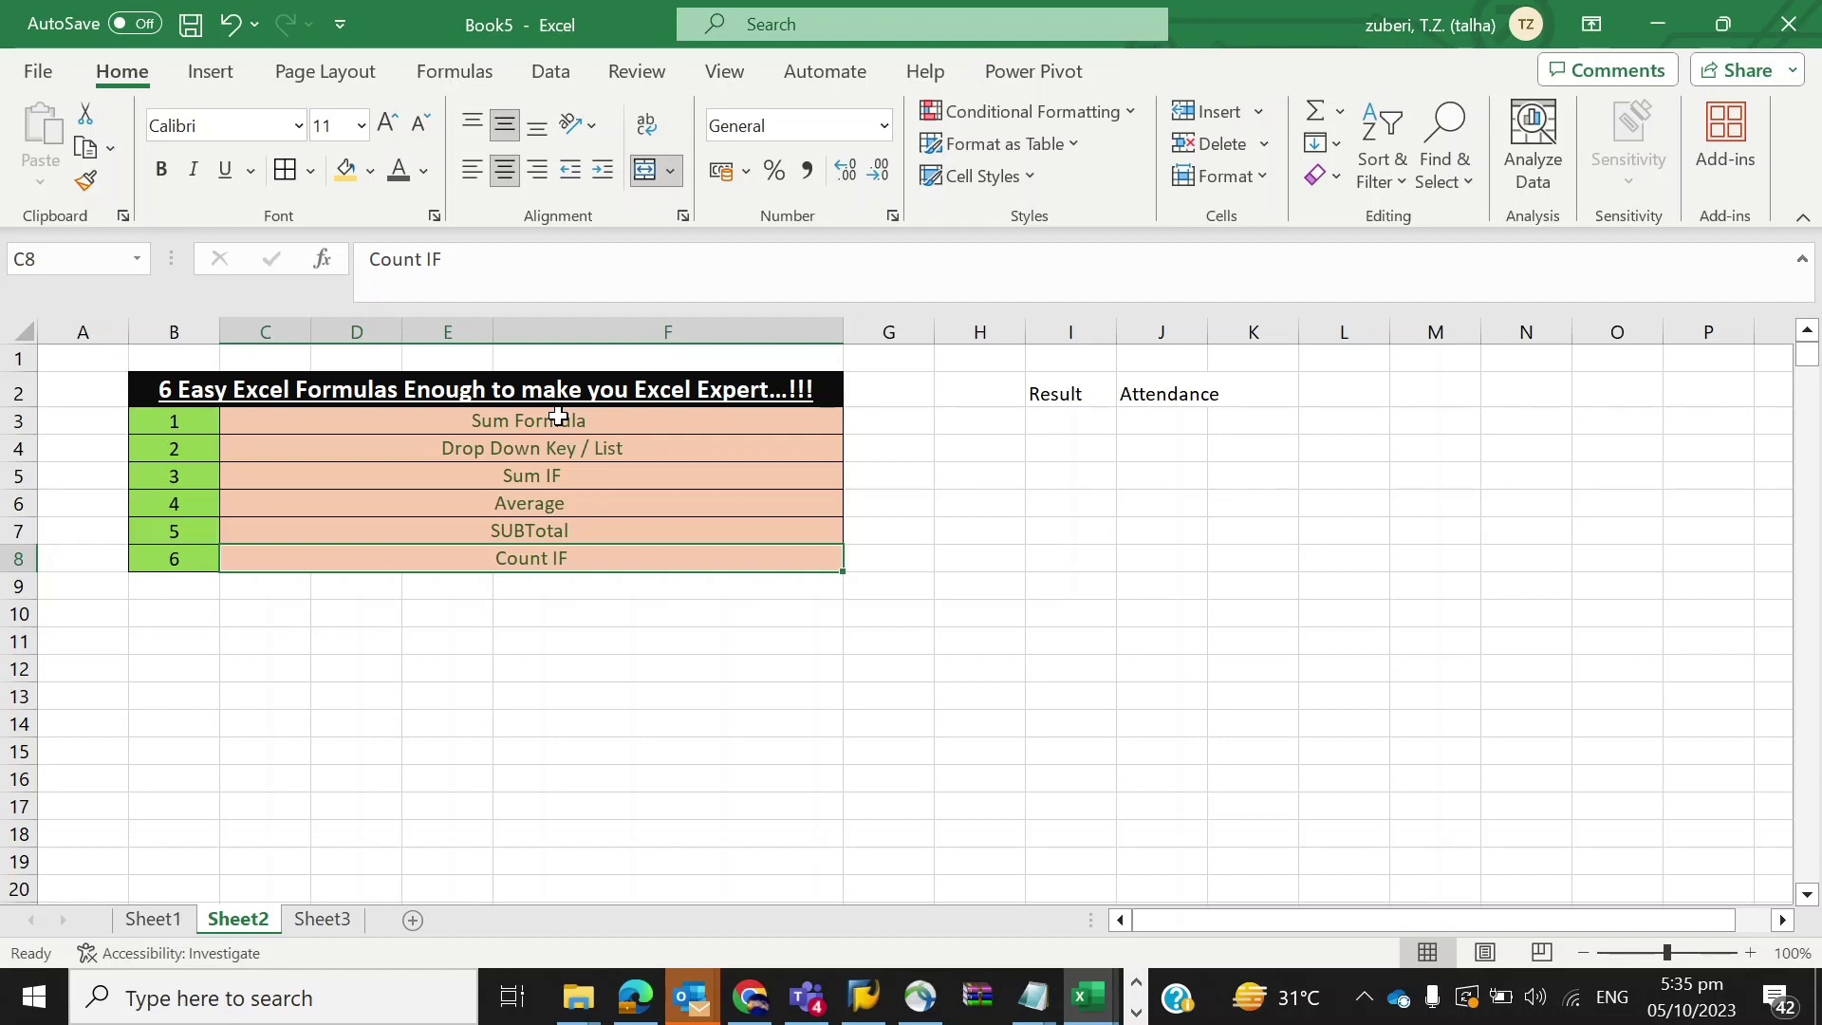
click(557, 418)
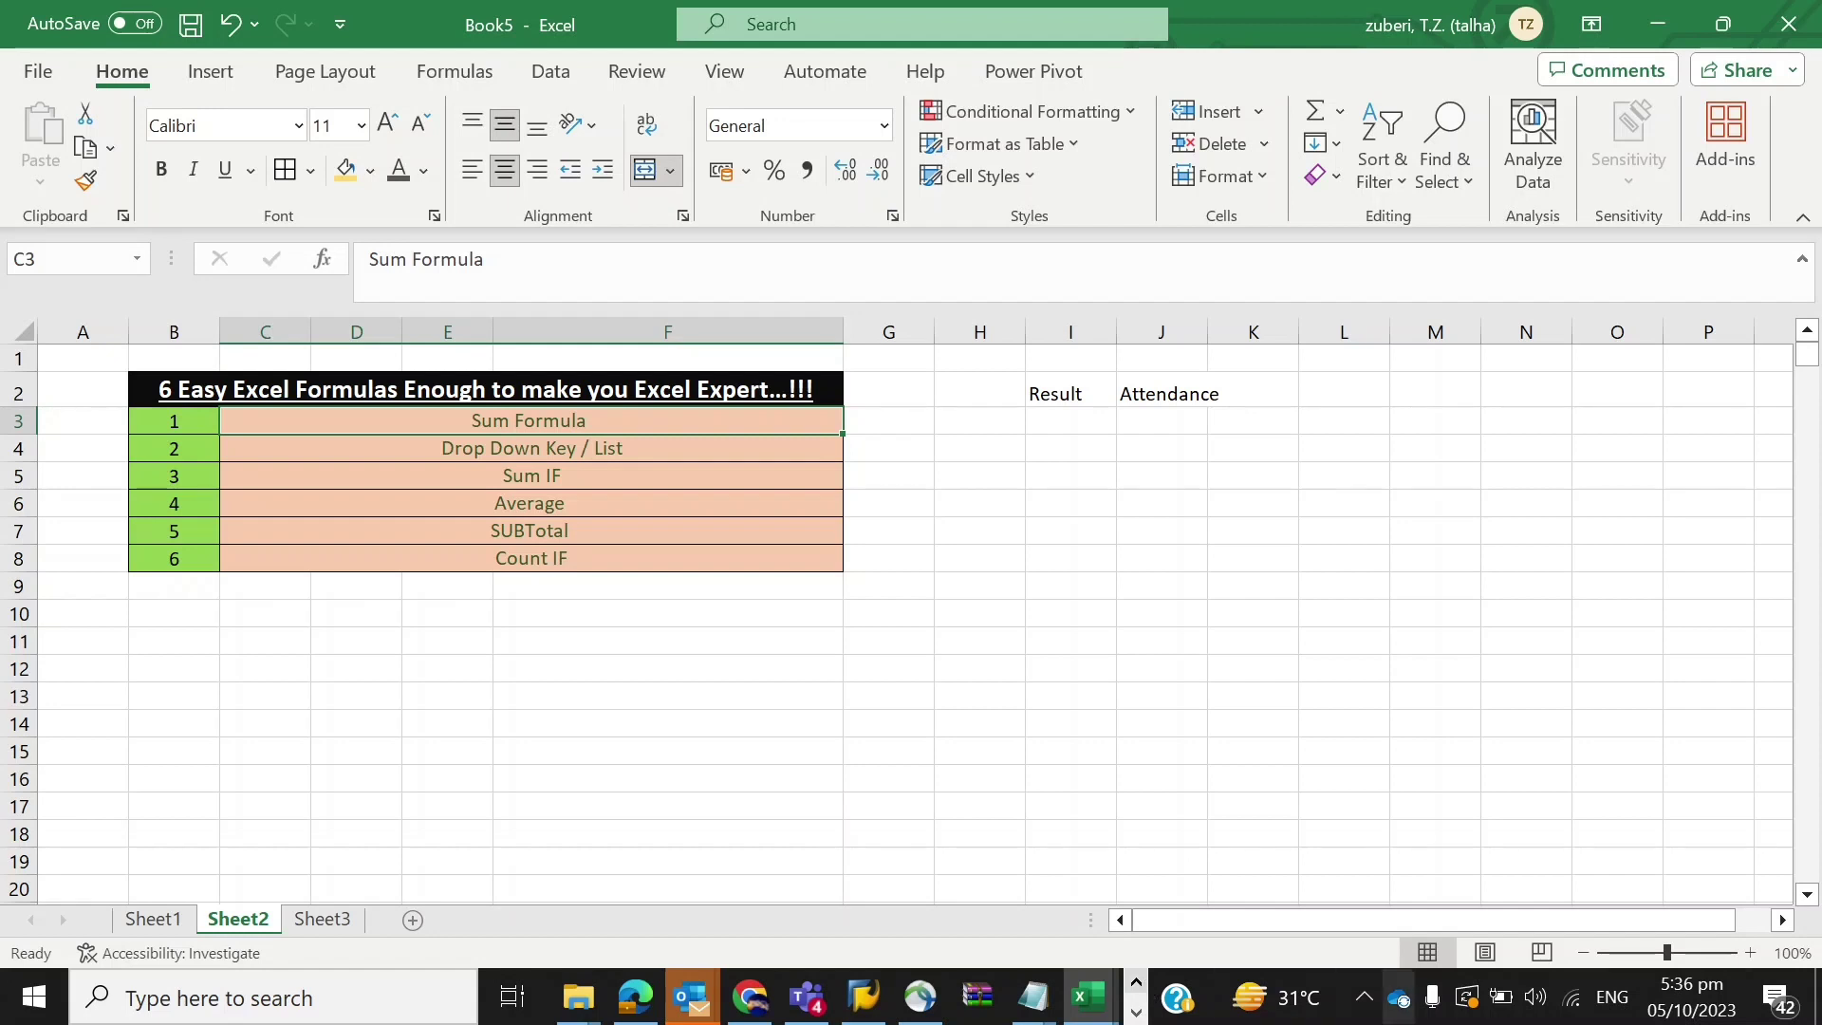
click(1136, 1011)
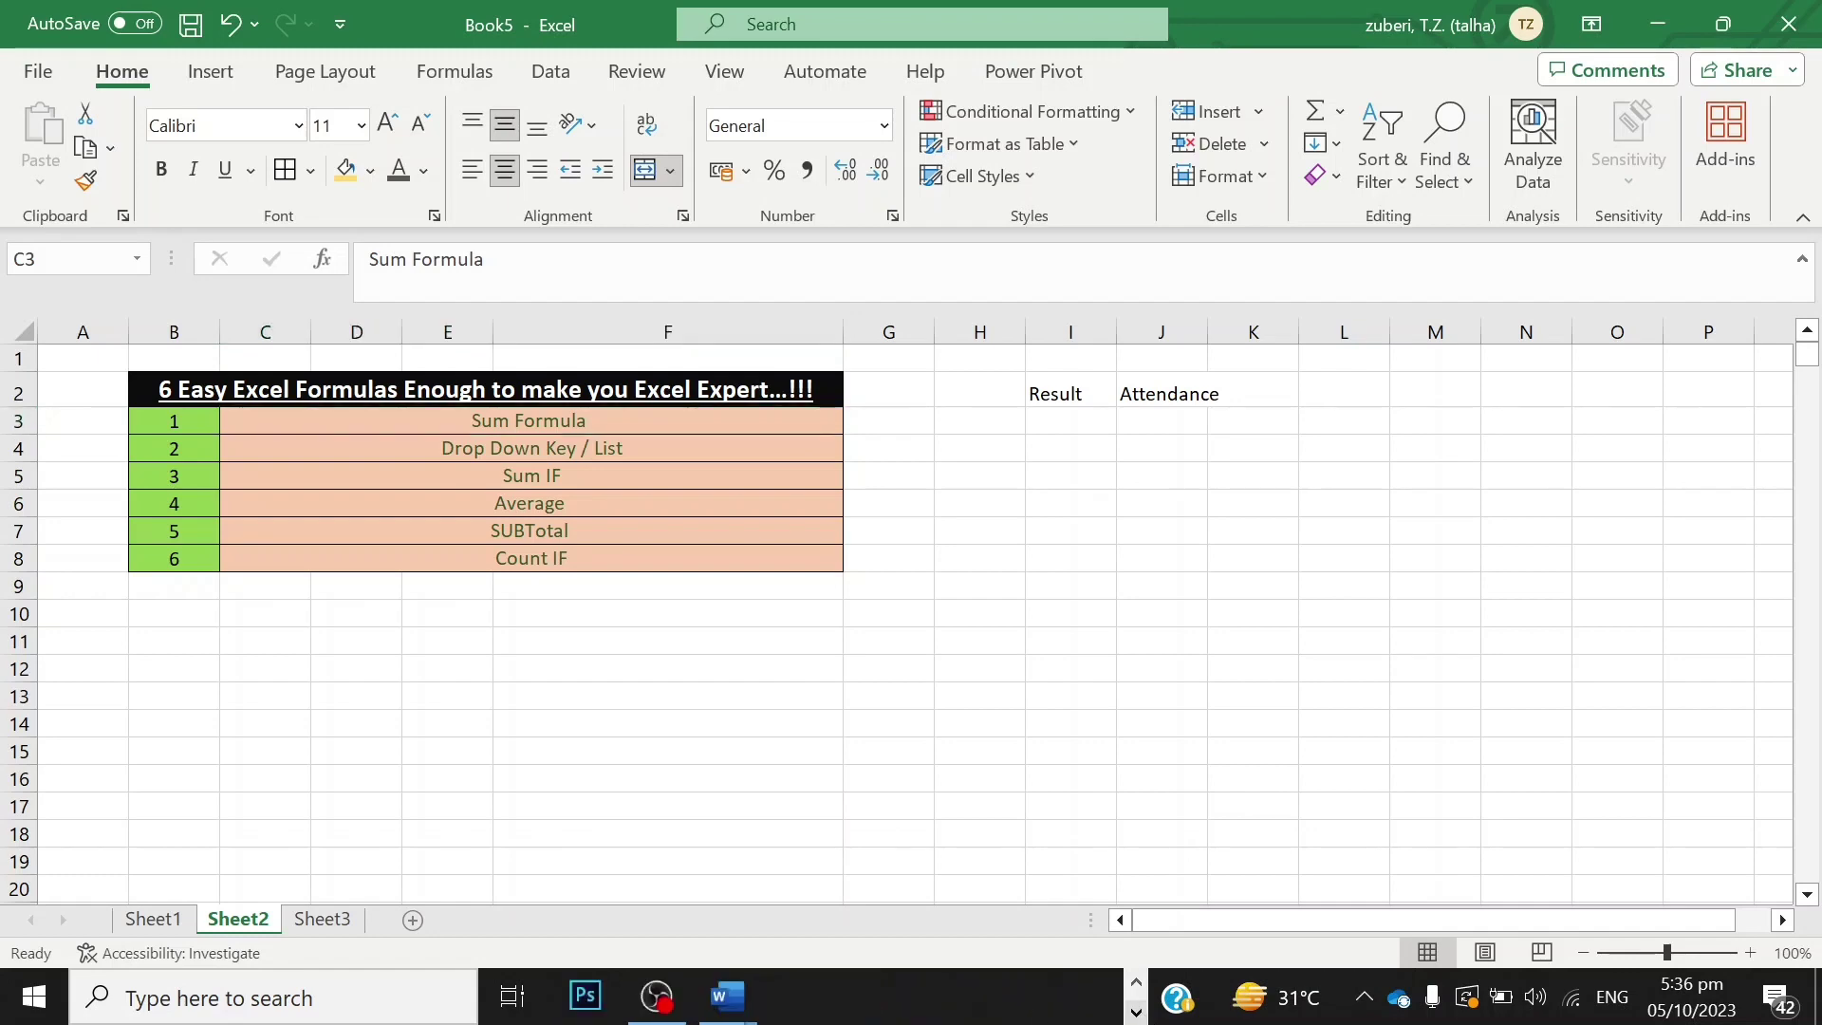
mouse_move(659, 1014)
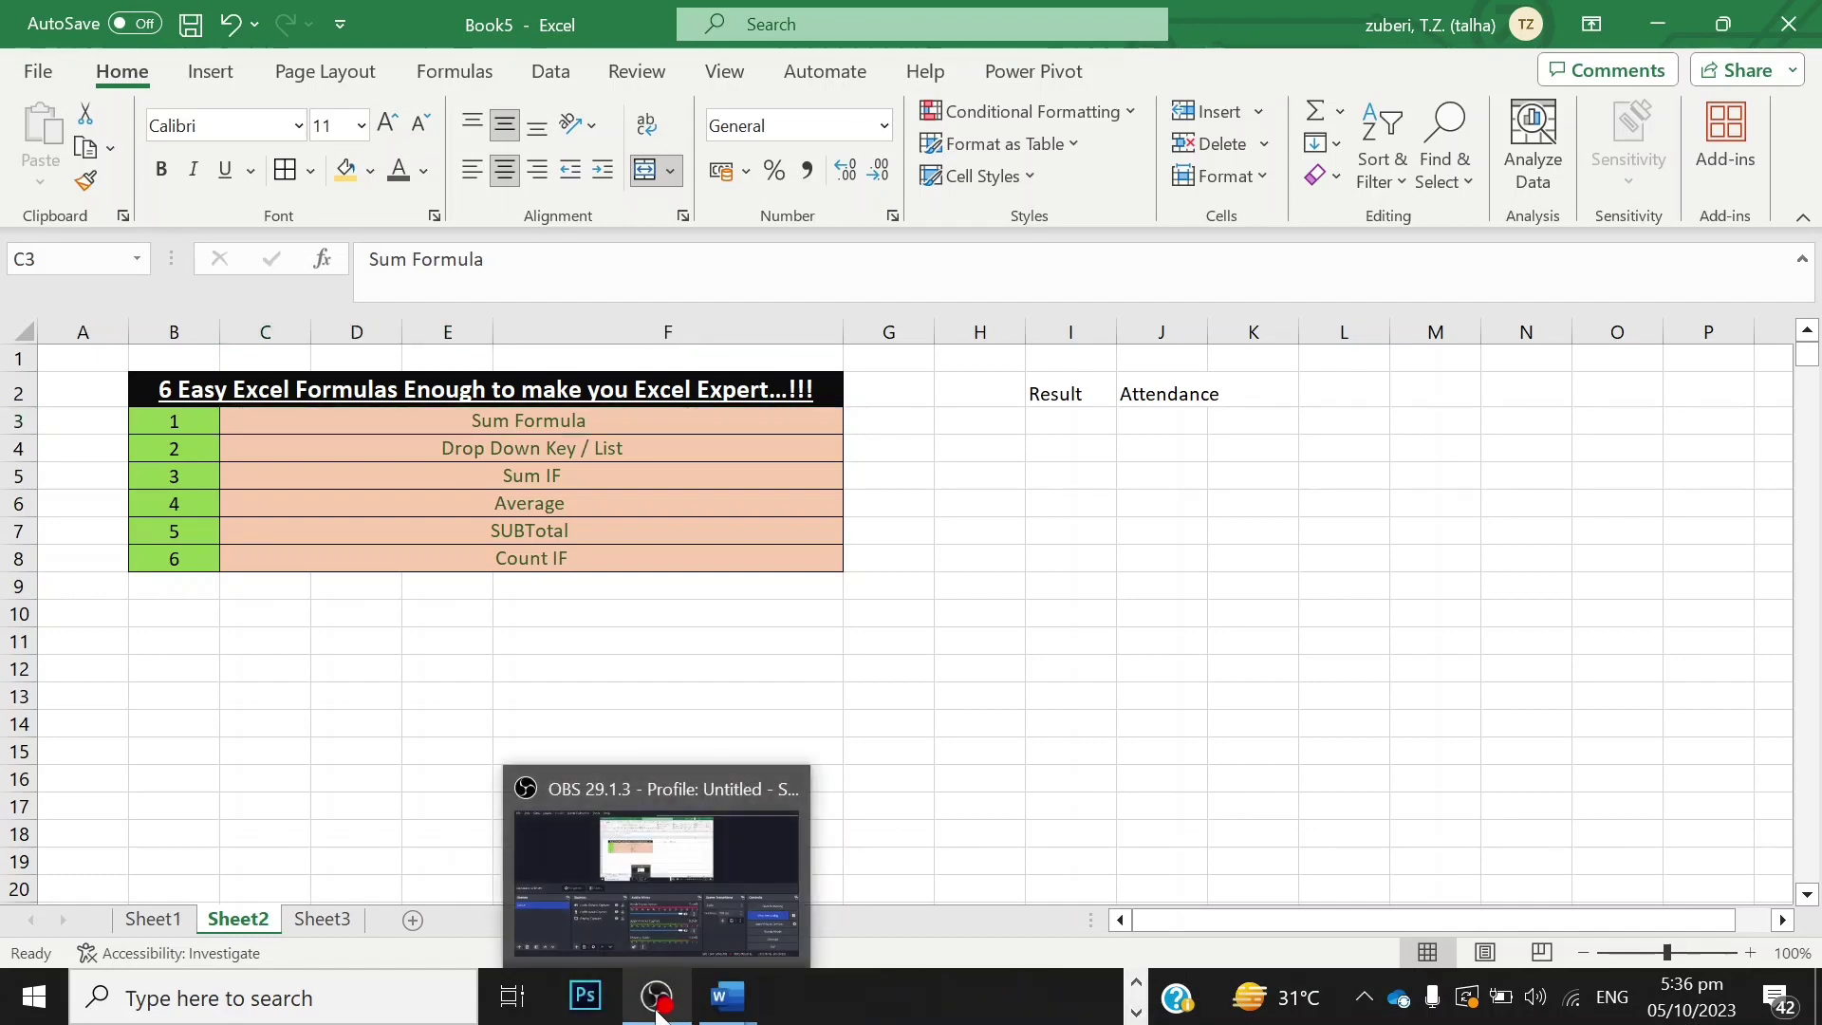